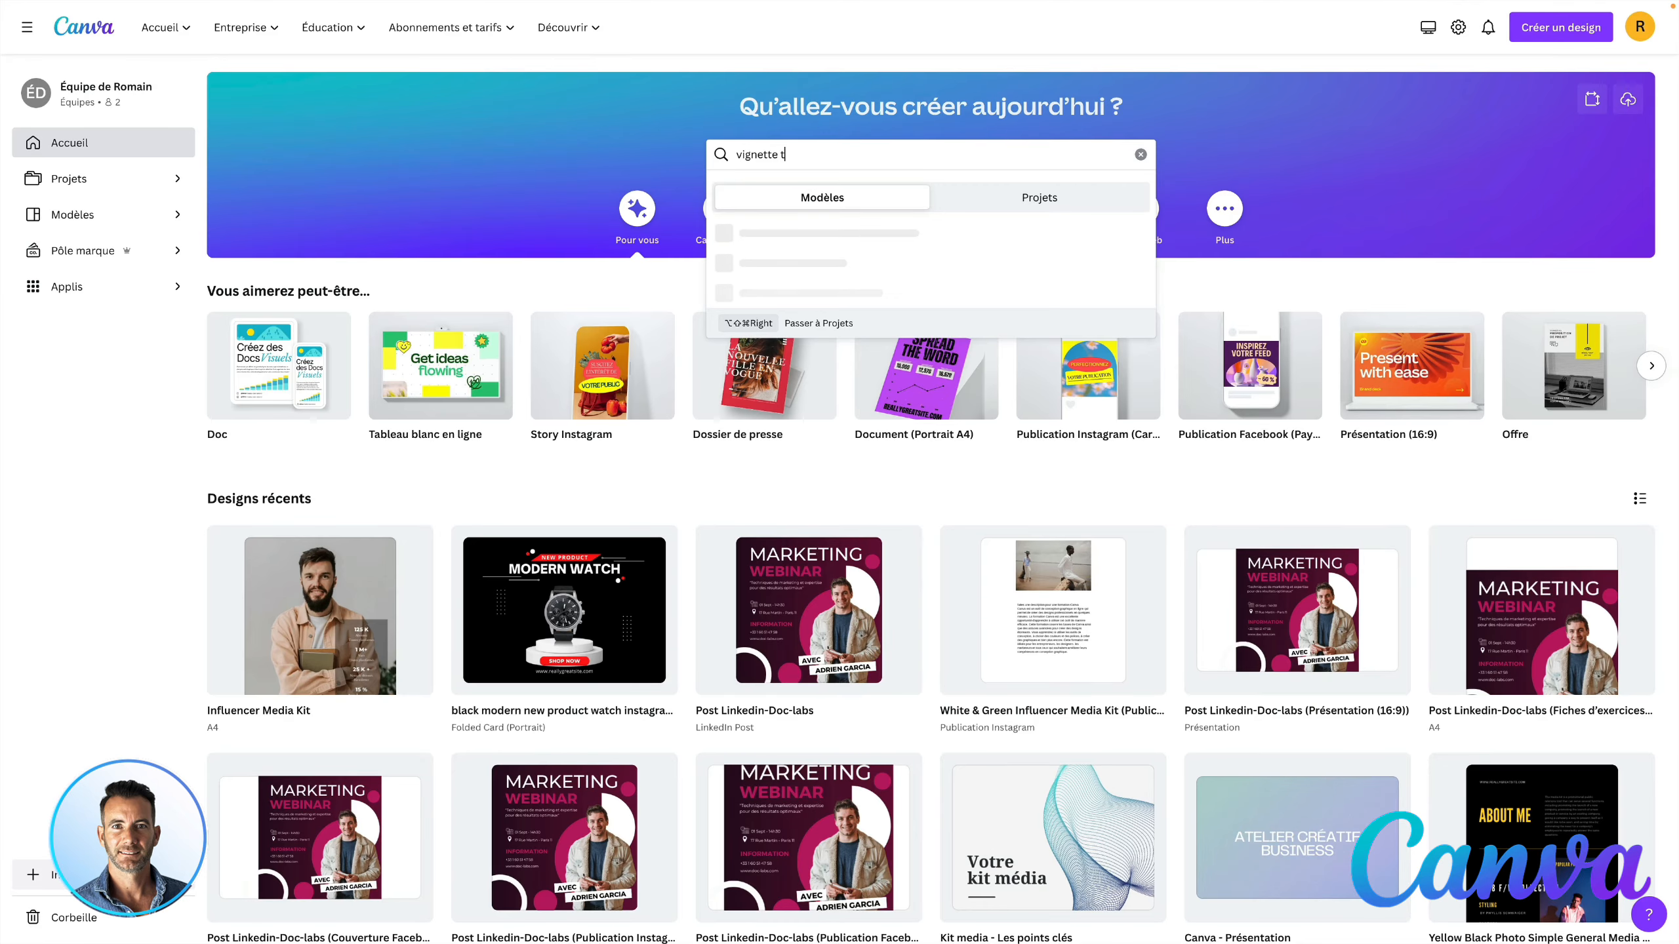
- Search the templates for "vignette youtube"
text(youtube)
key(Return)
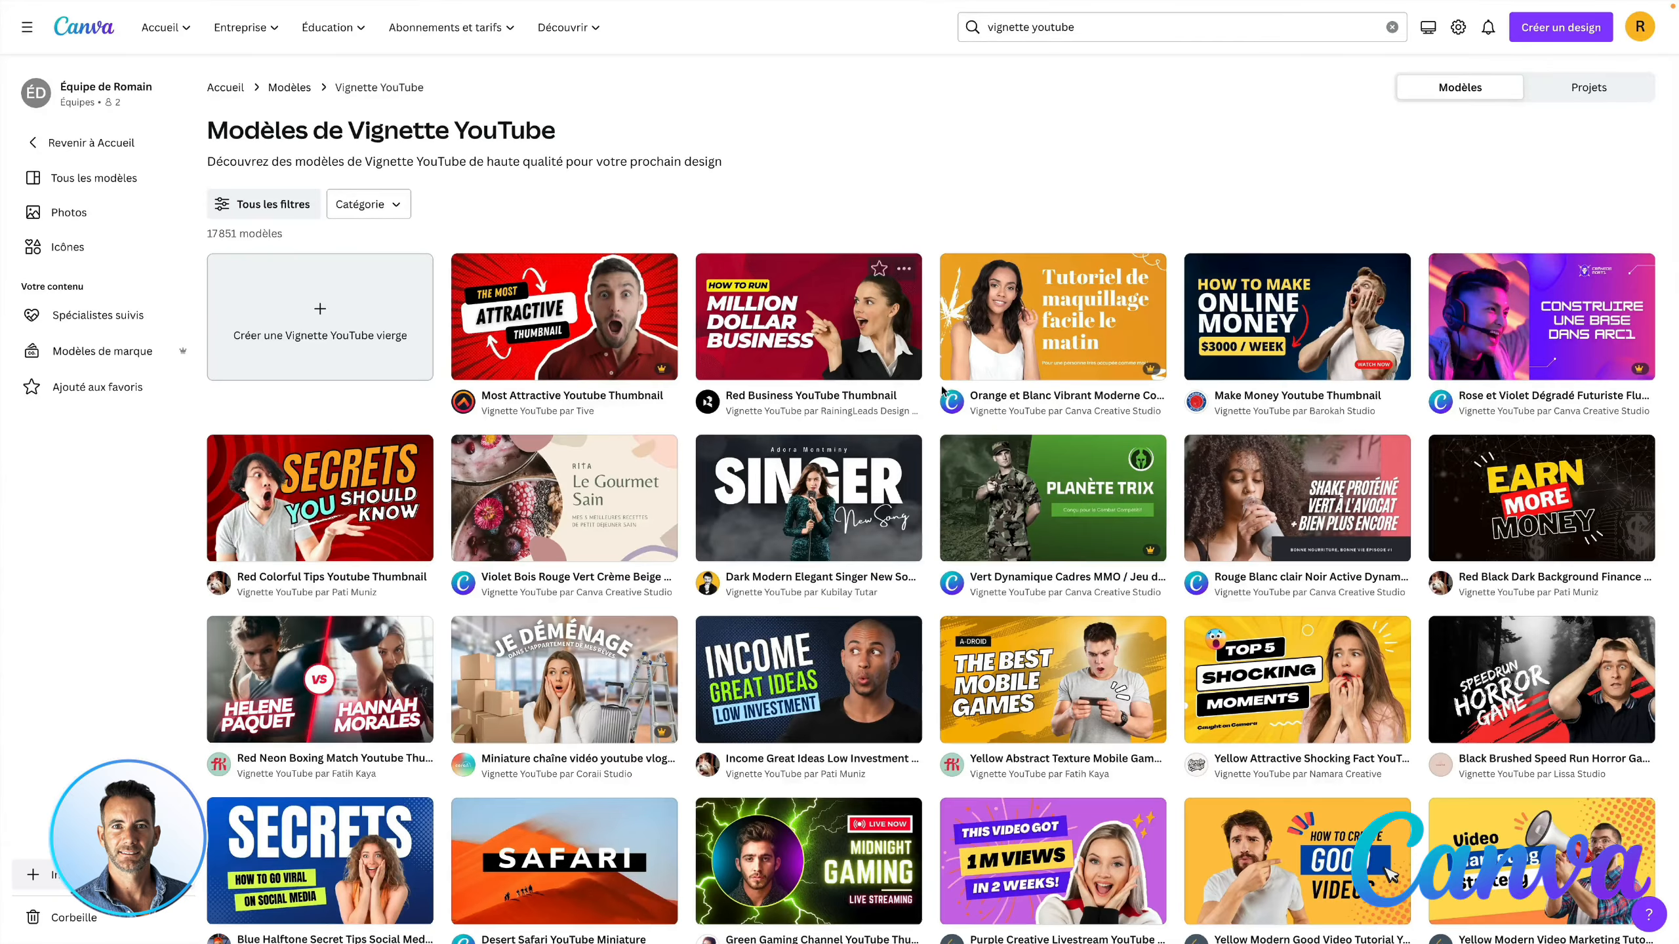
- Look through the YouTube thumbnail templates to compare the available designs and topics
scroll(947, 393, down, 3)
scroll(947, 393, down, 10)
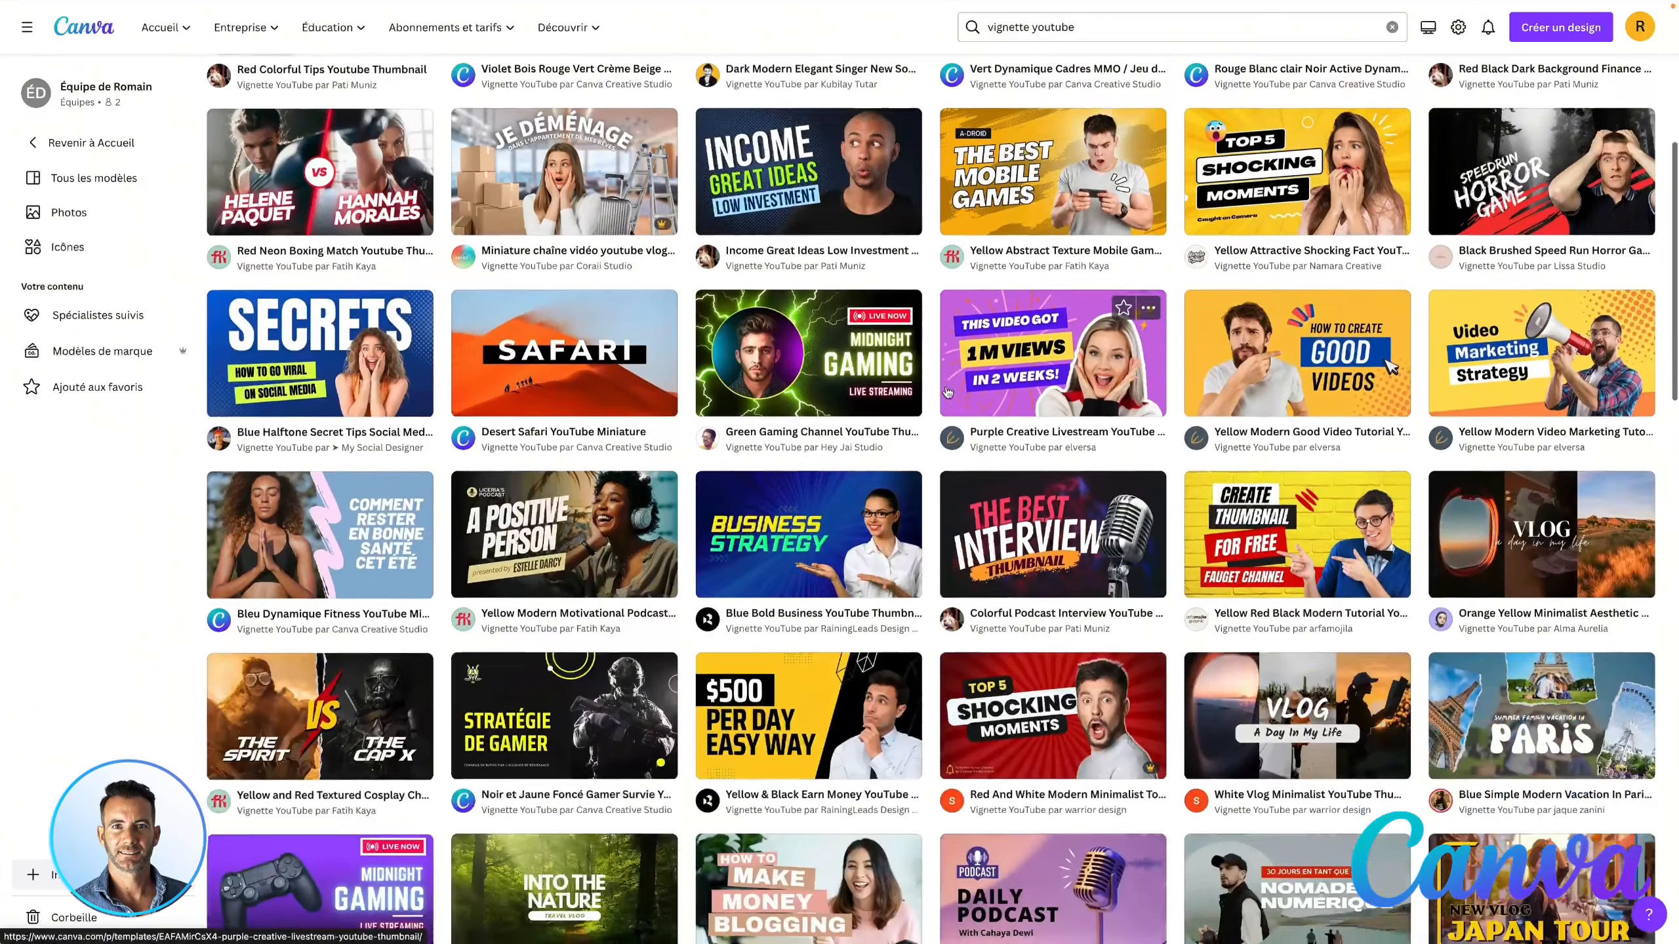
scroll(946, 393, down, 6)
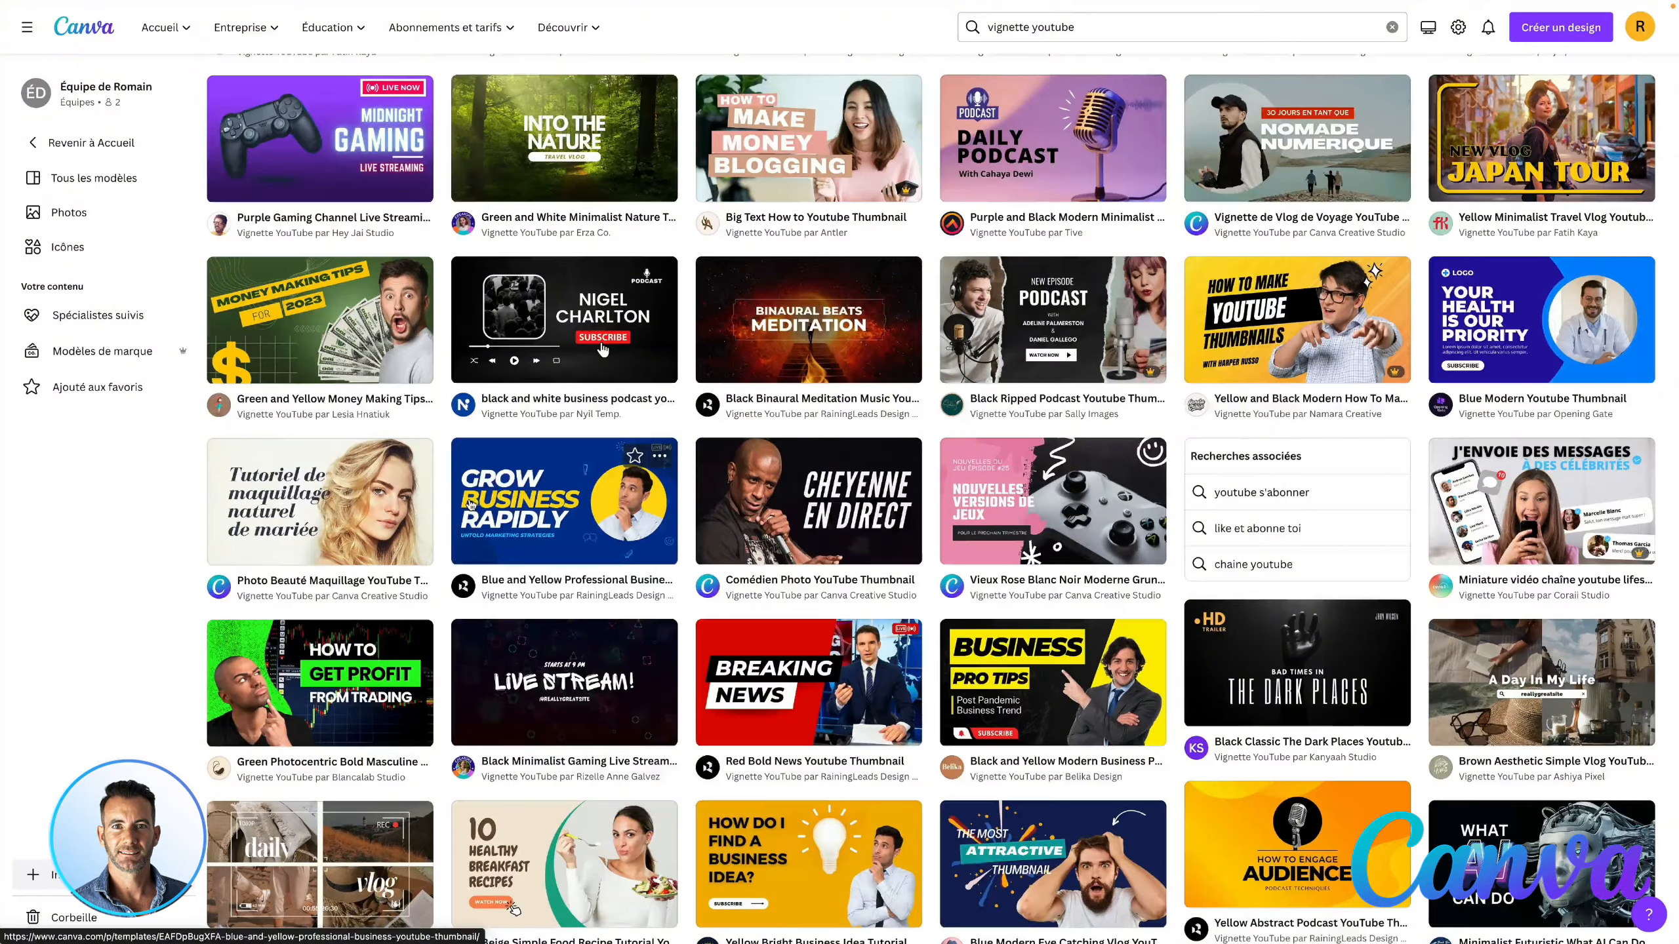
scroll(471, 505, down, 3)
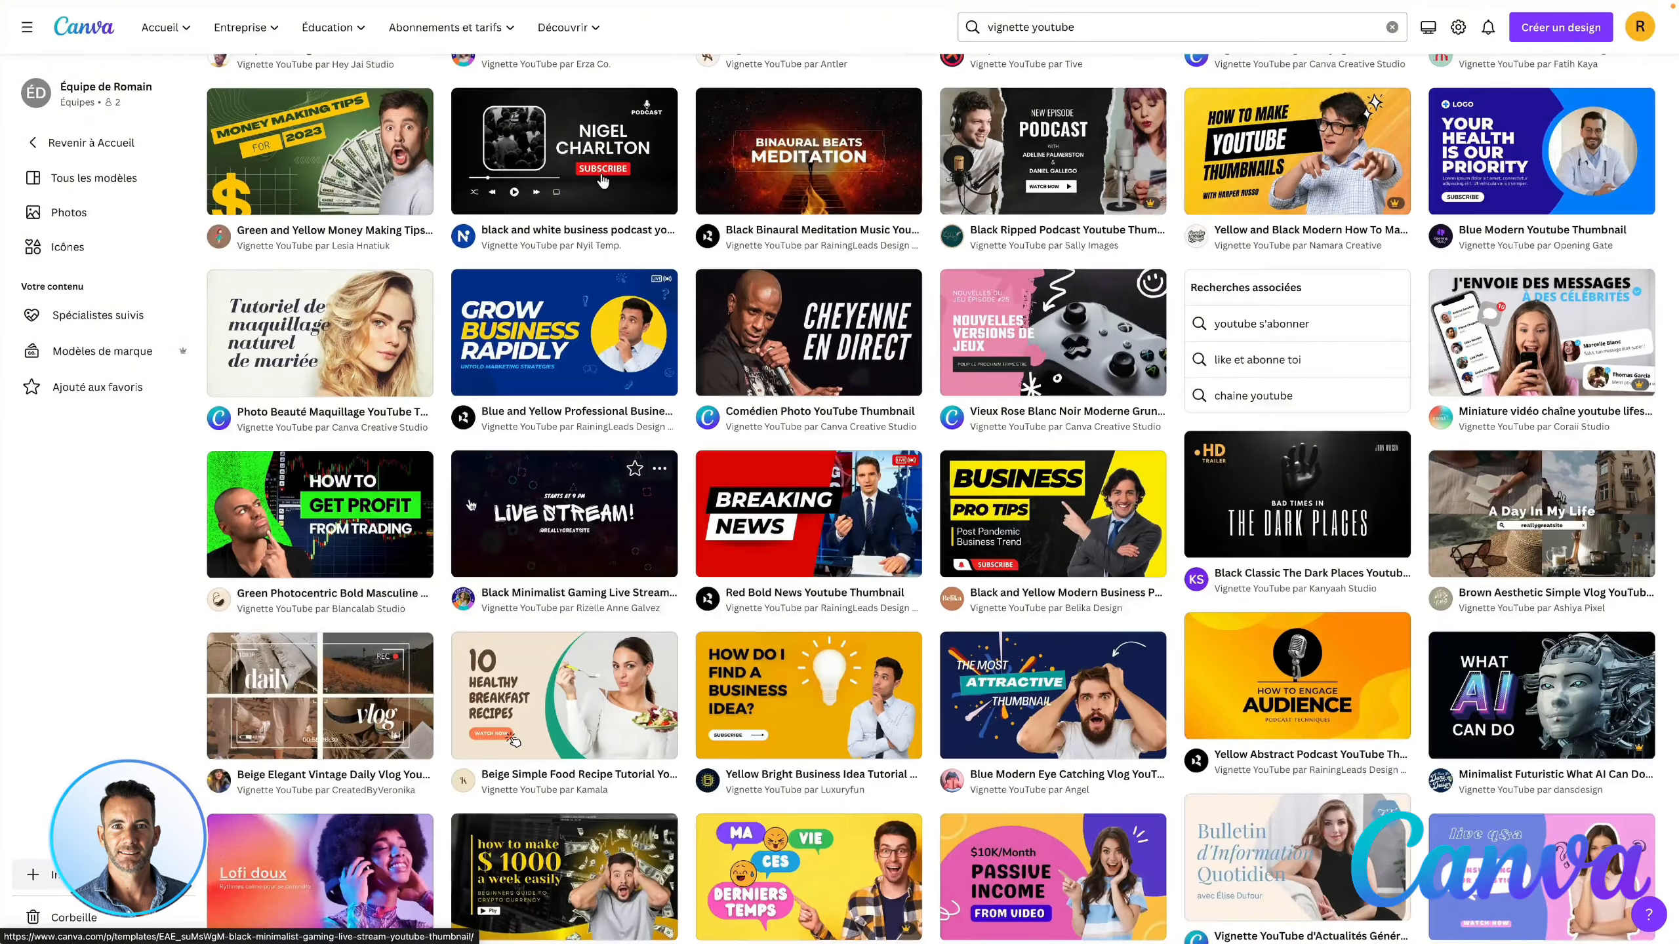
scroll(471, 505, down, 6)
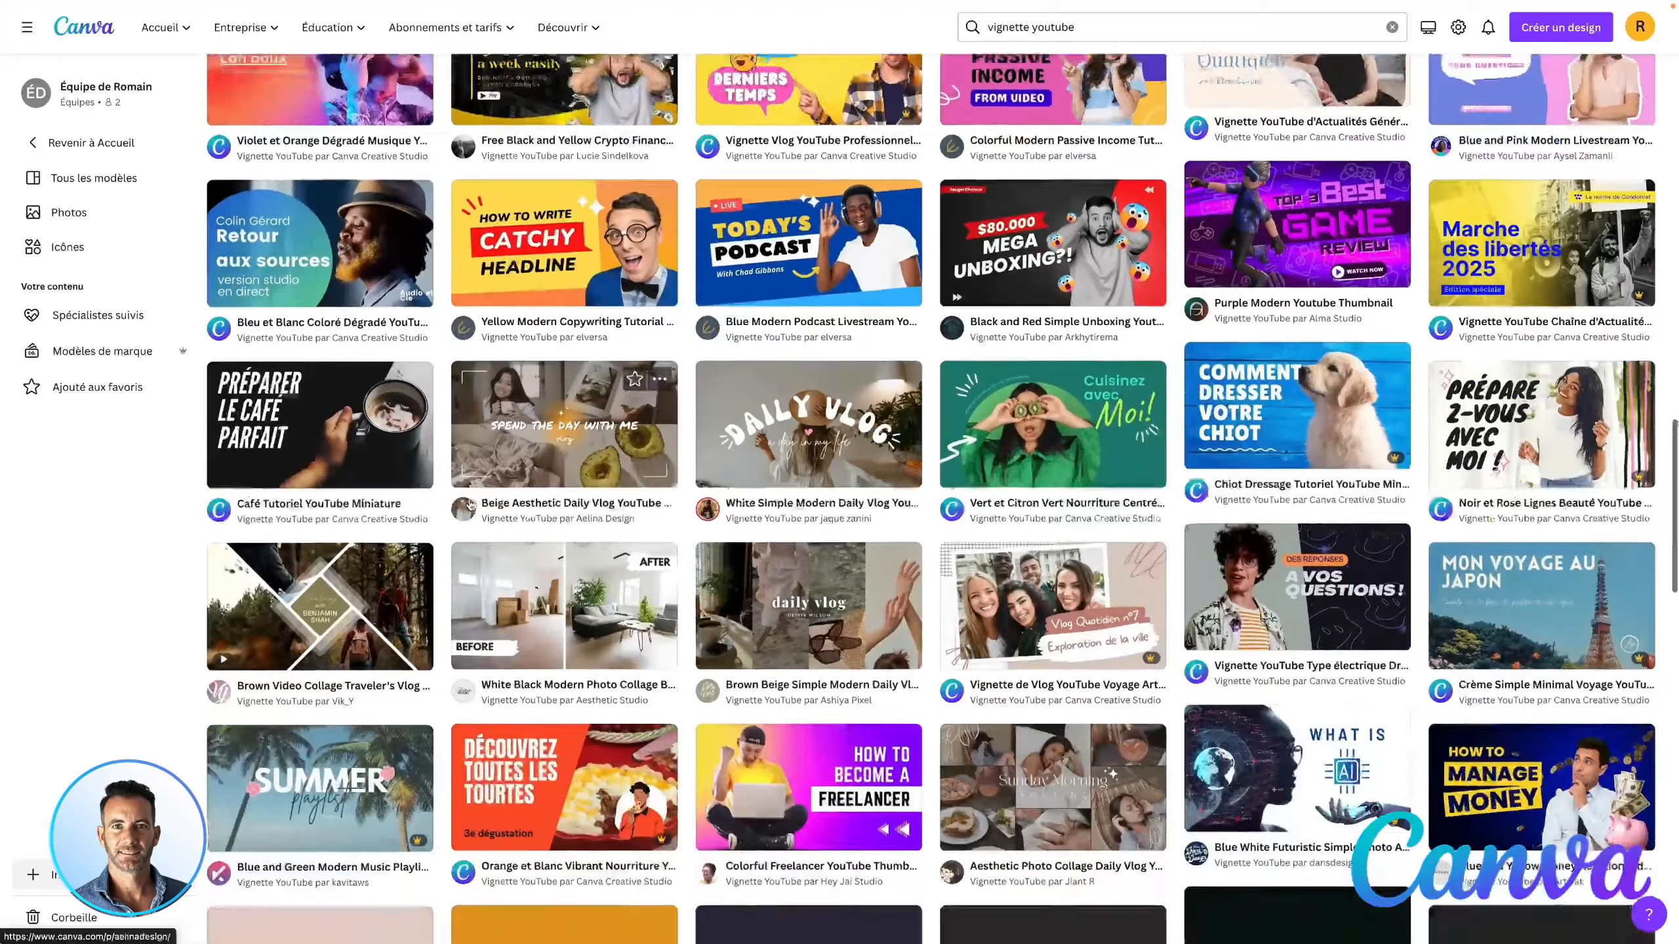
scroll(470, 505, down, 3)
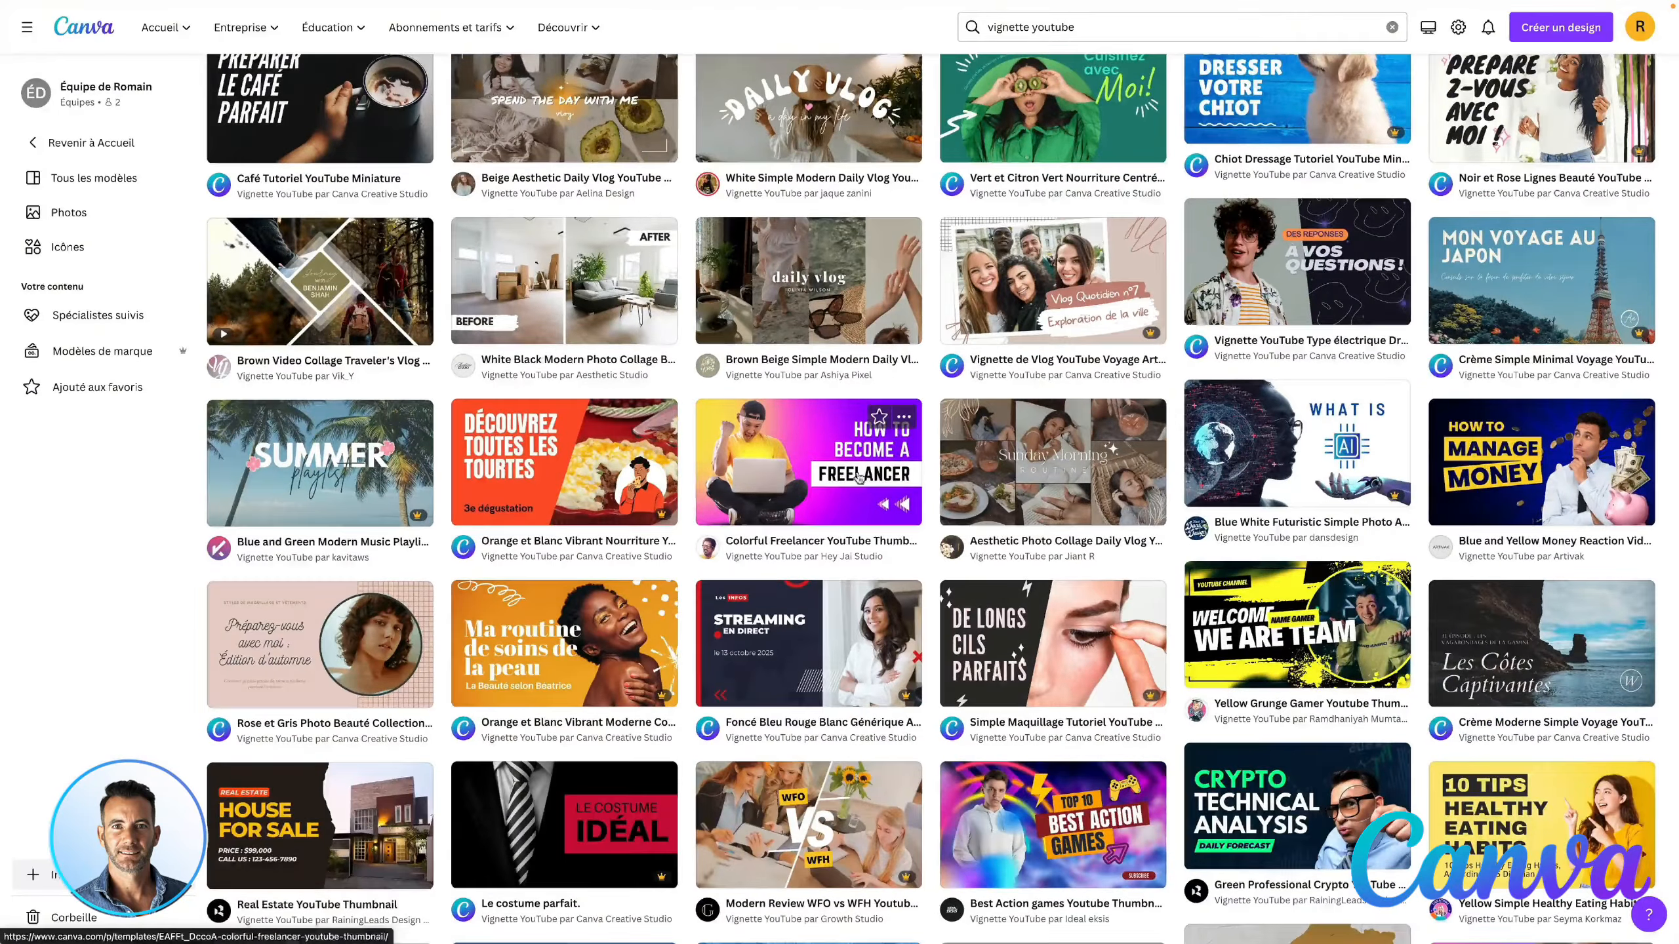
scroll(580, 537, down, 6)
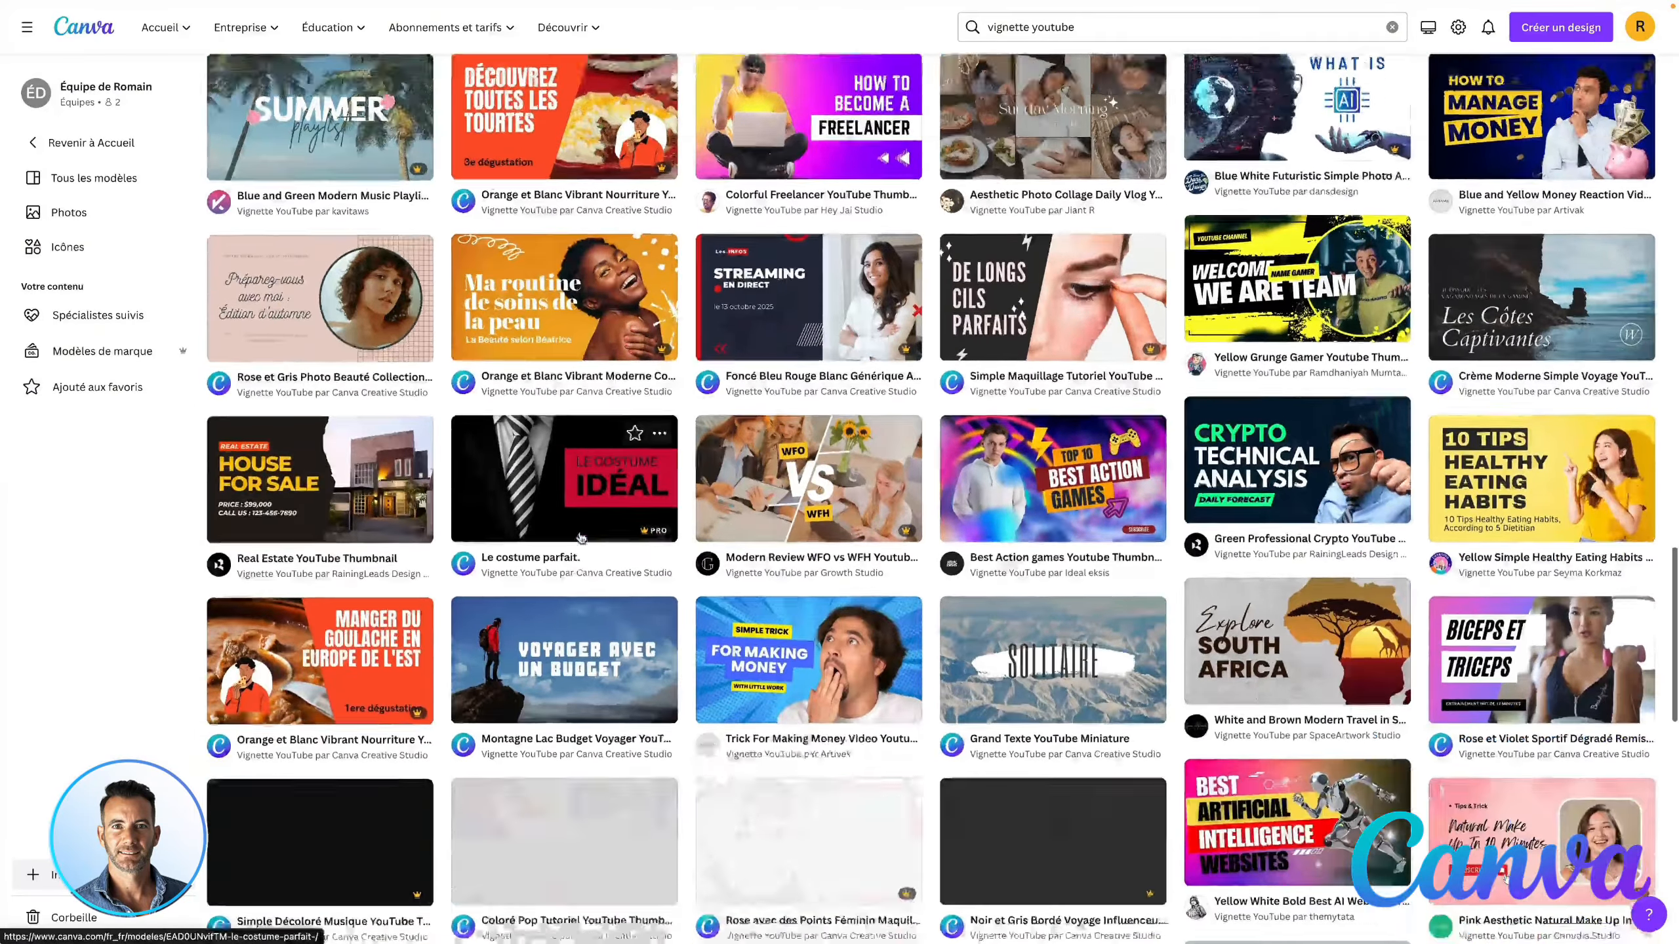
scroll(414, 505, down, 4)
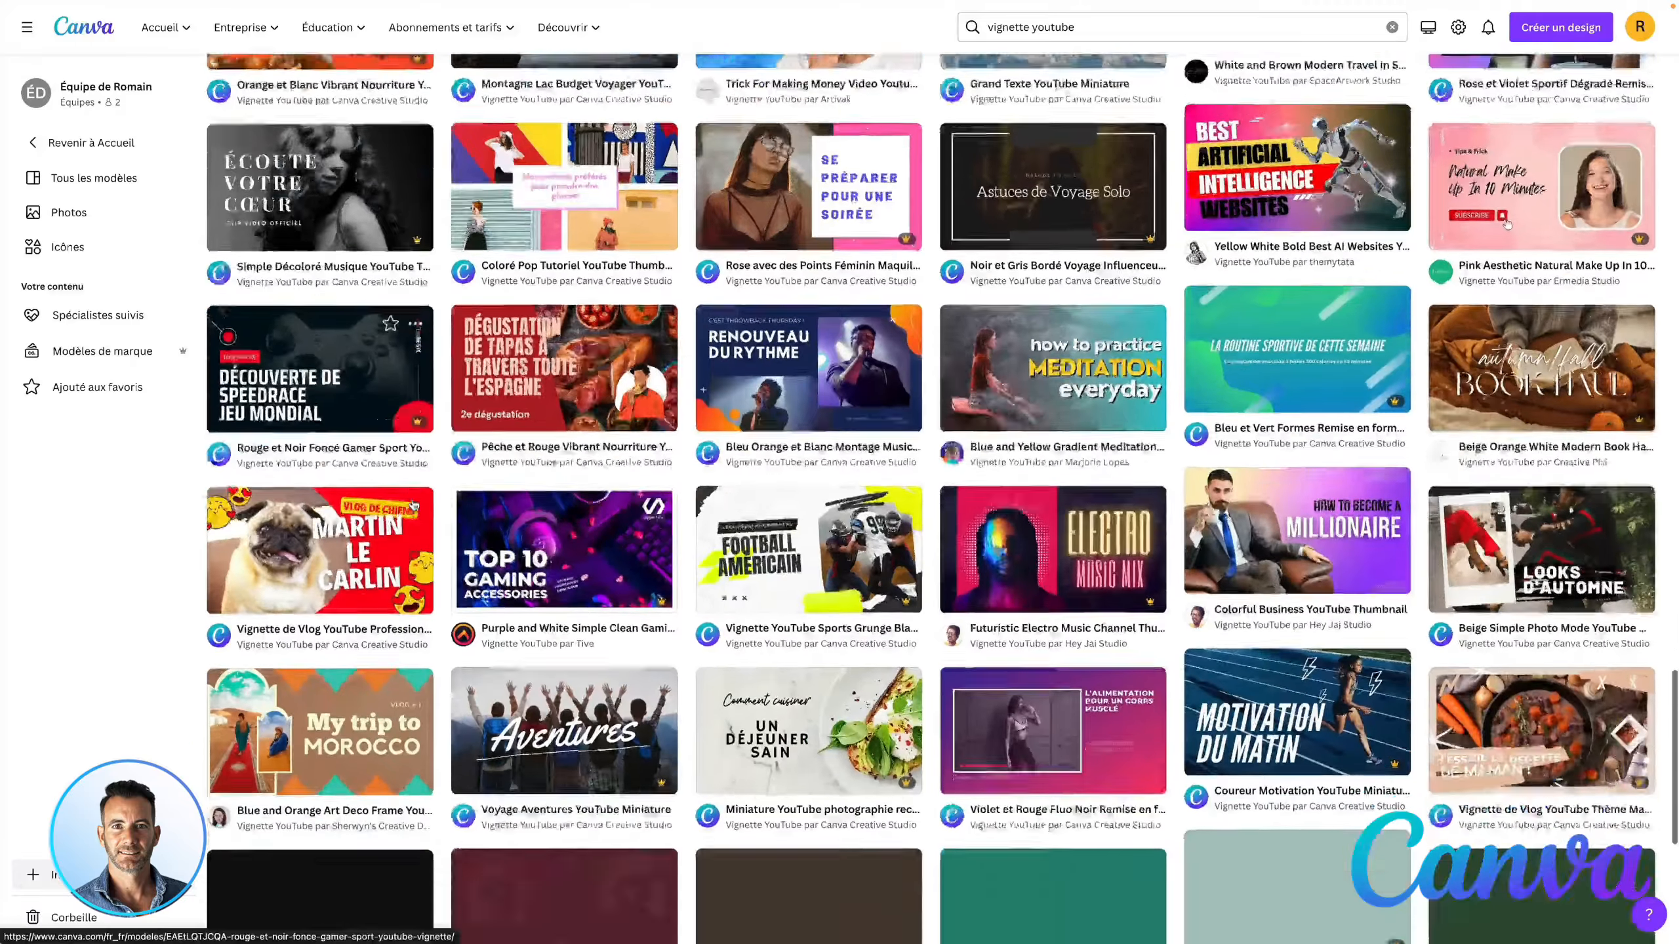
scroll(414, 505, down, 3)
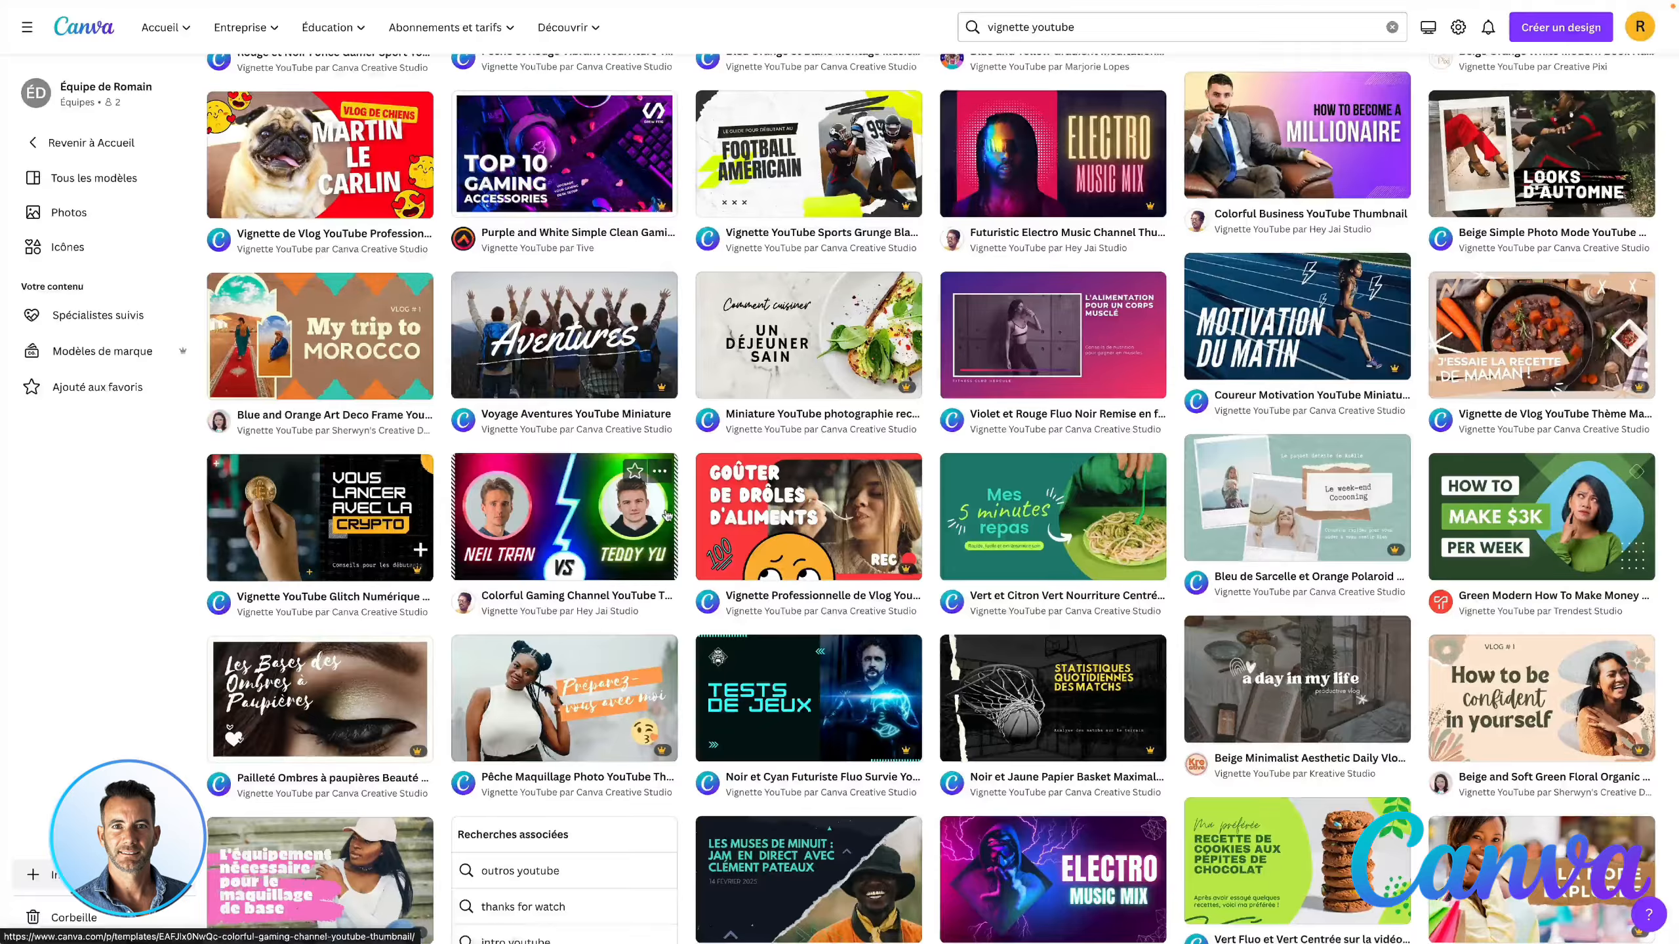
scroll(668, 517, down, 12)
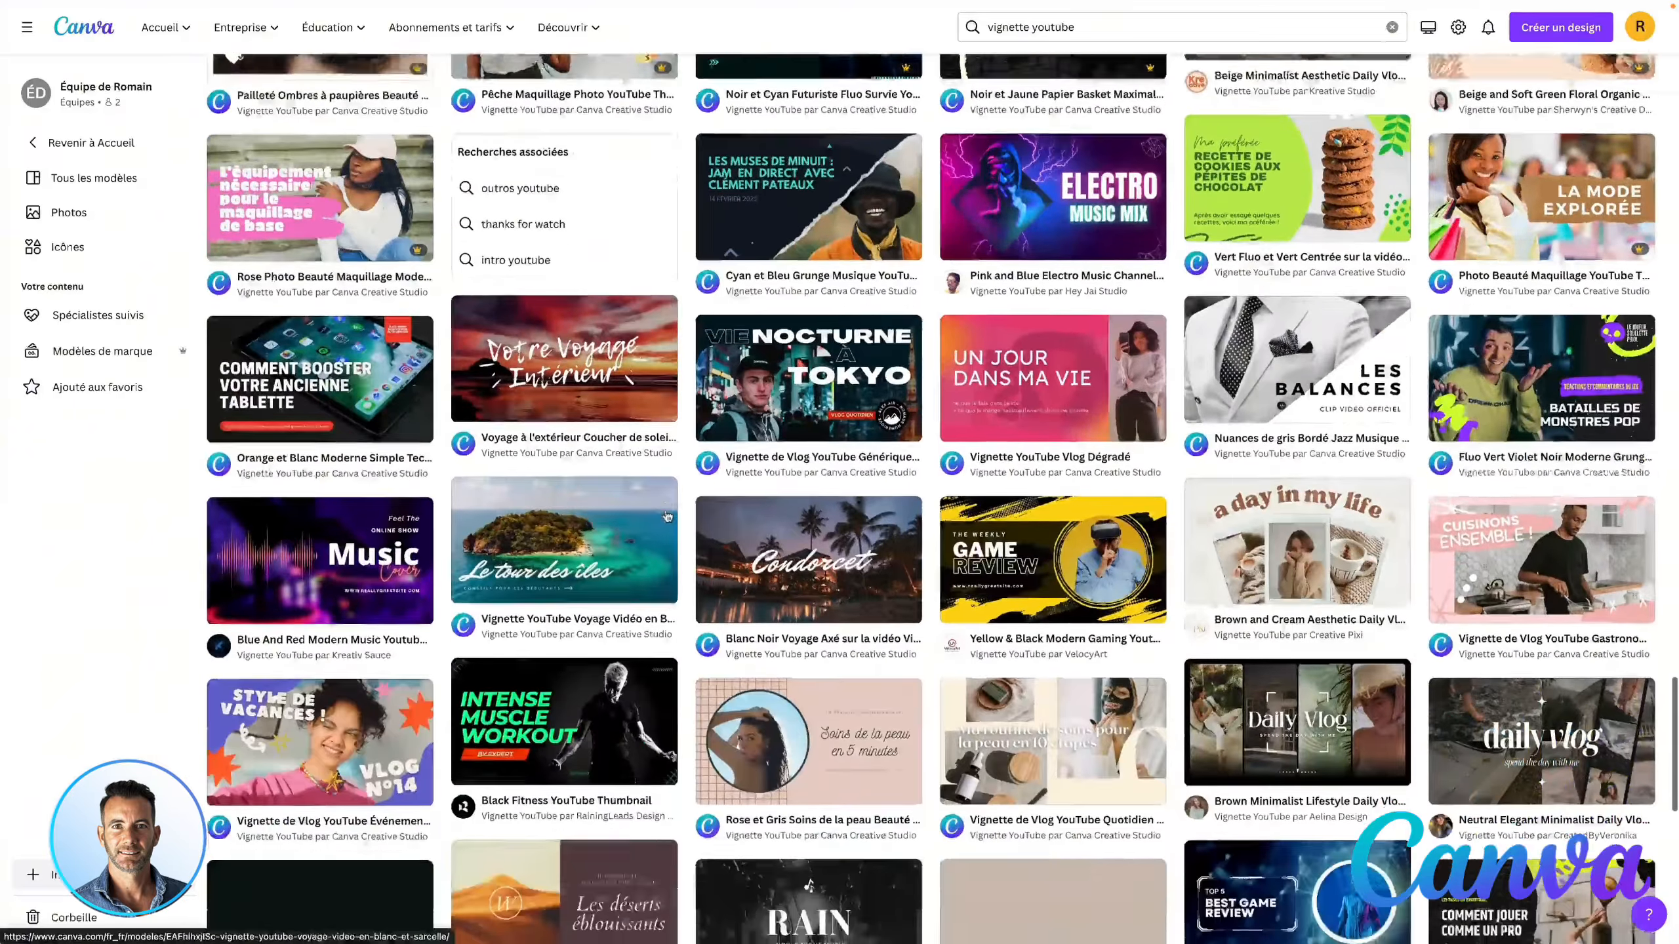
scroll(668, 517, down, 10)
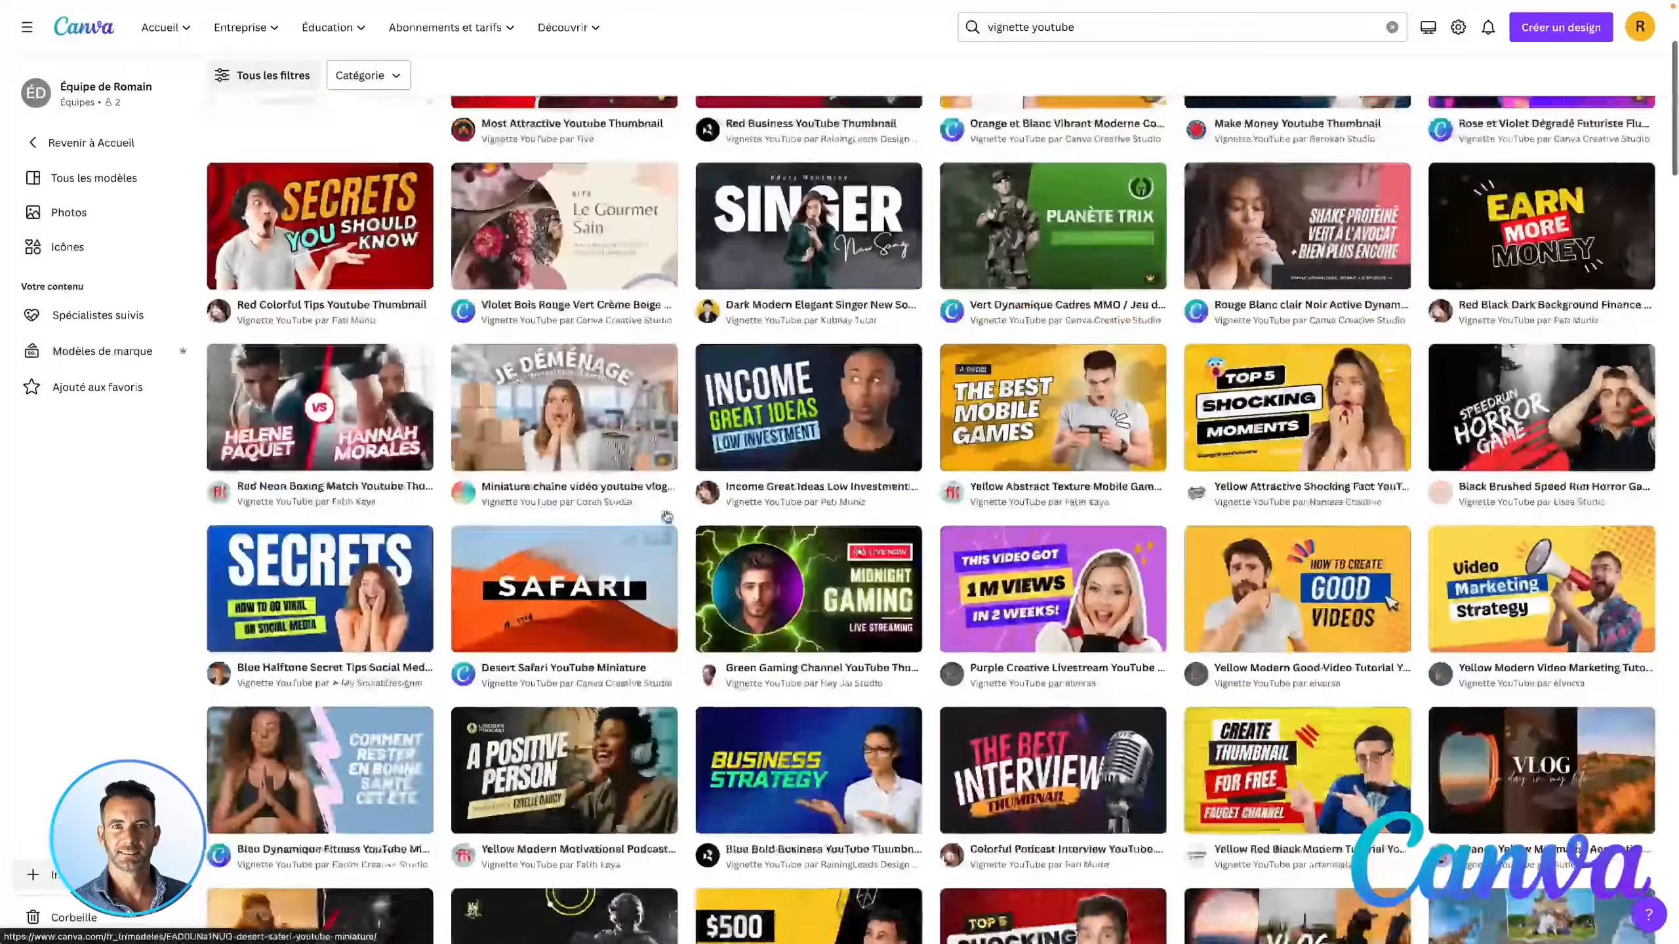
- Filter the YouTube thumbnail templates by the Amusant style and look over the filtered designs
scroll(667, 516, up, 4)
click(276, 207)
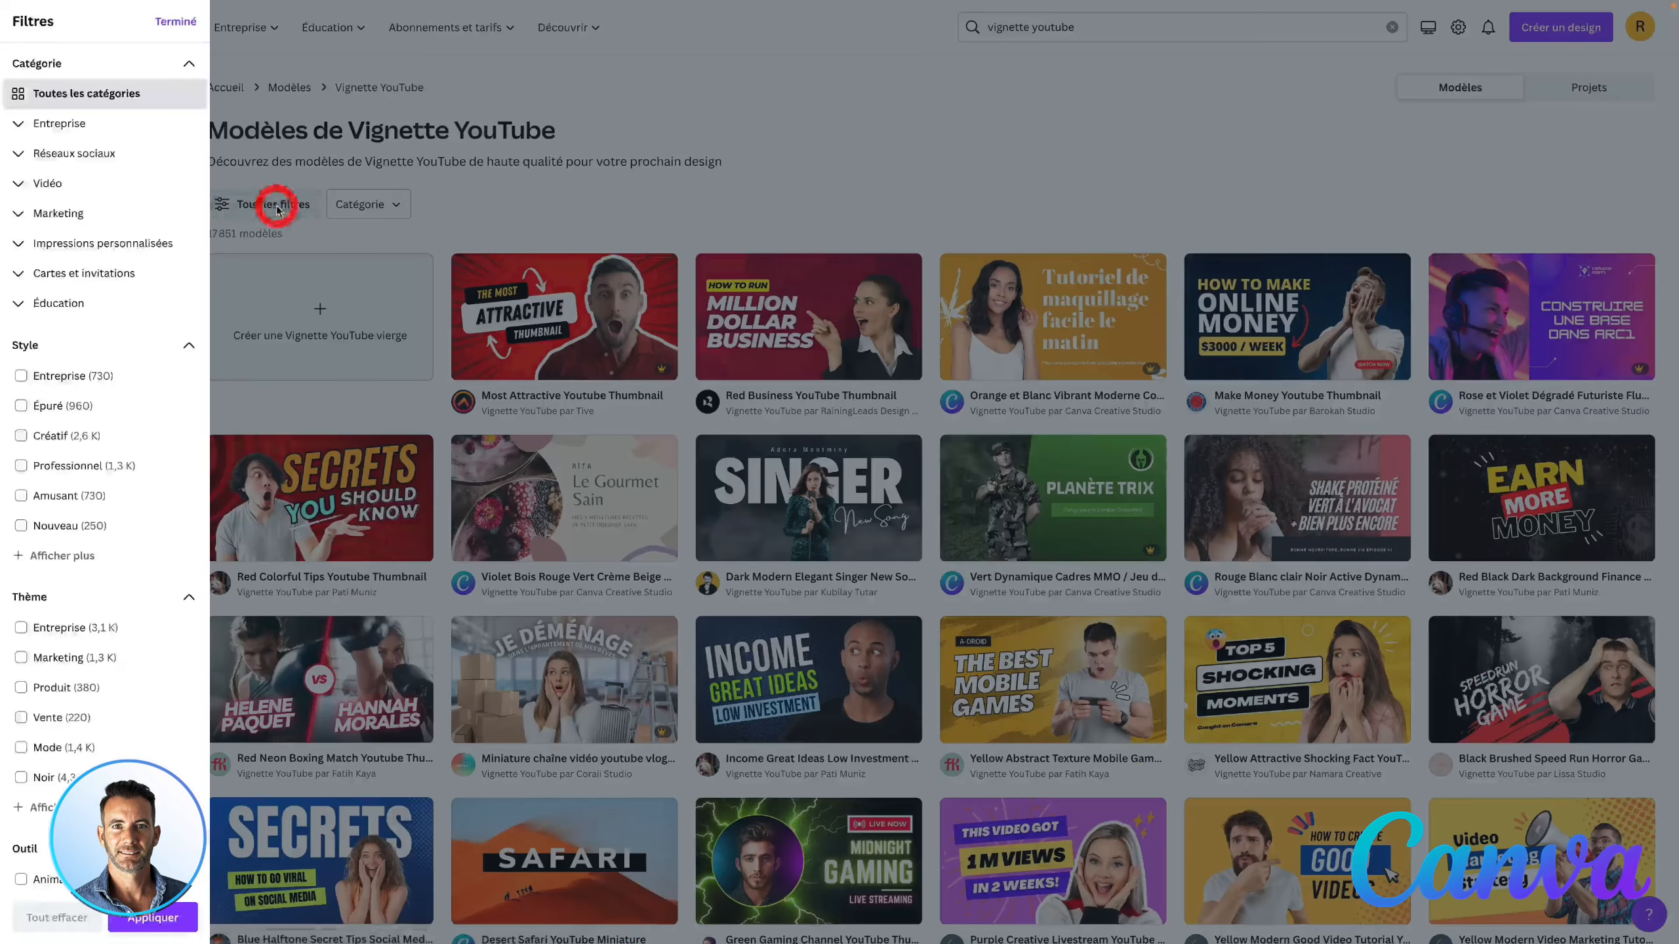
click(340, 243)
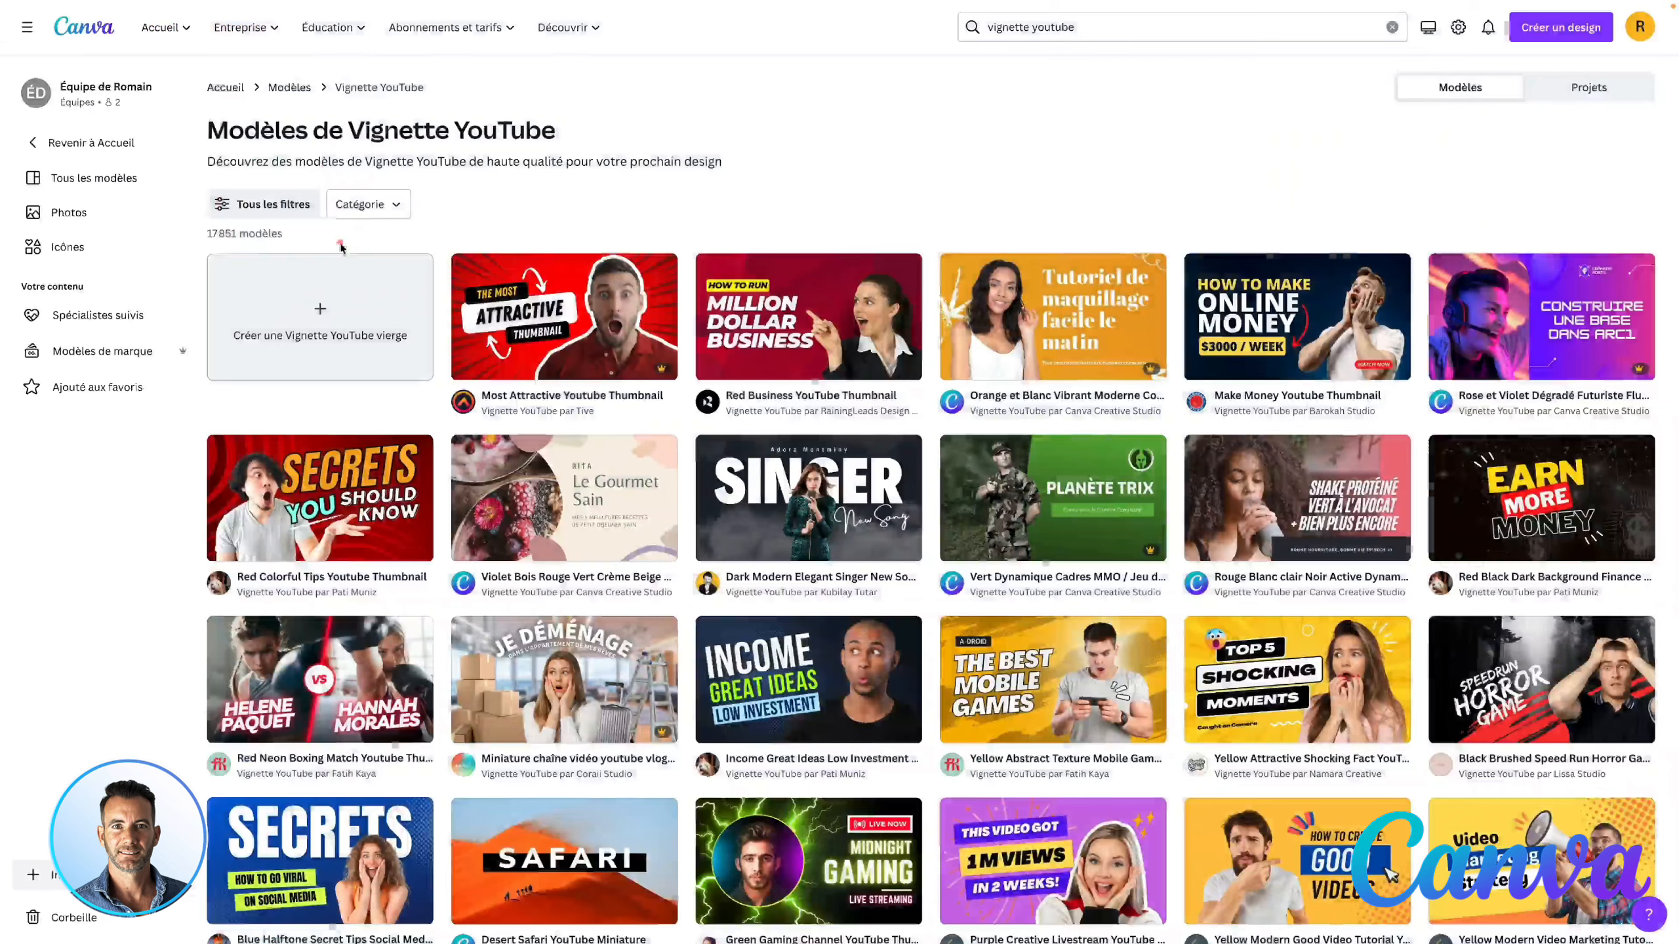
click(252, 208)
click(71, 499)
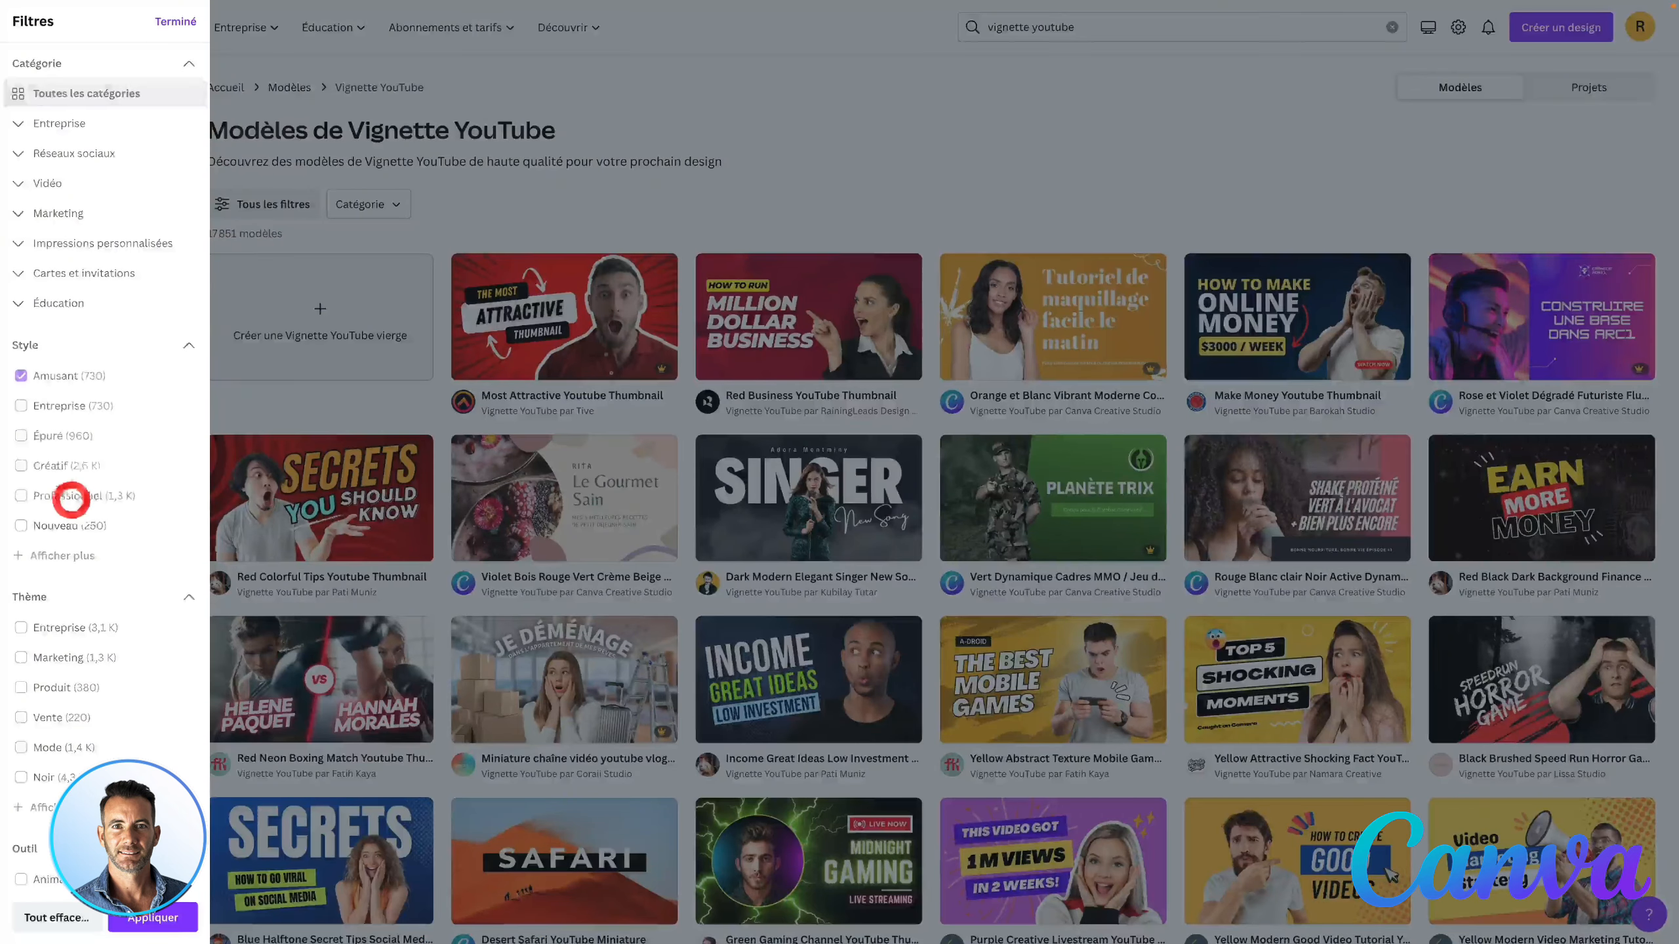
scroll(491, 367, down, 2)
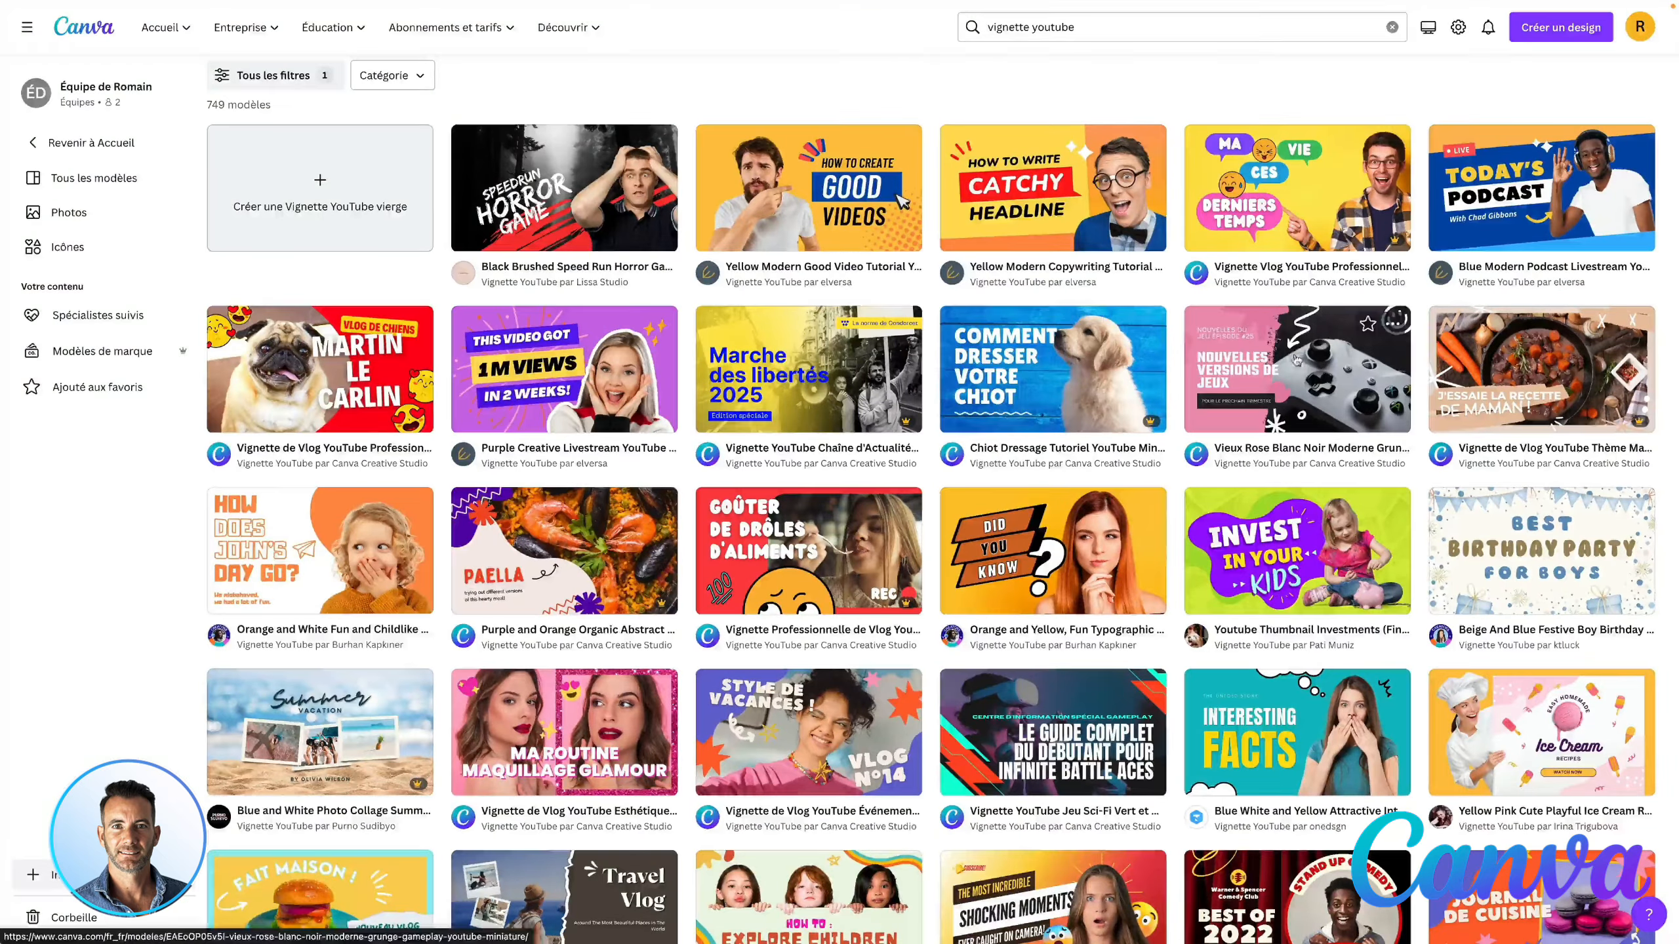
scroll(946, 486, up, 2)
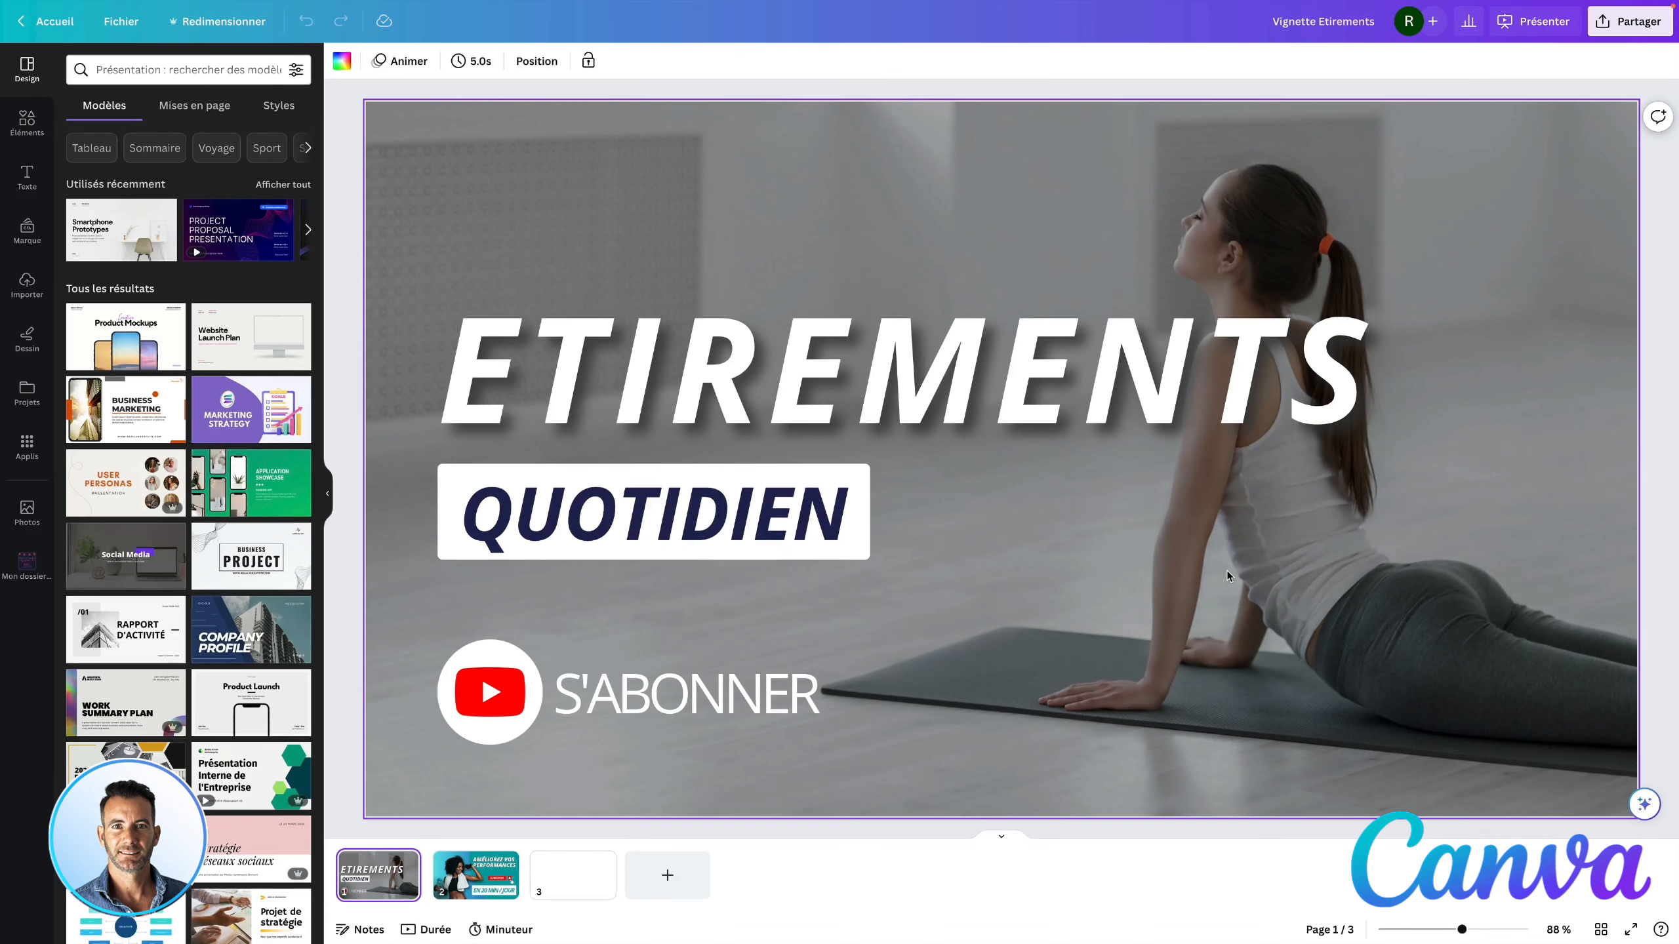
- Examine the ETIREMENTS title, QUOTIDIEN label, S'ABONNER text and YouTube logo of the thumbnail on page 1, with the whole design in view
click(1219, 184)
click(1073, 340)
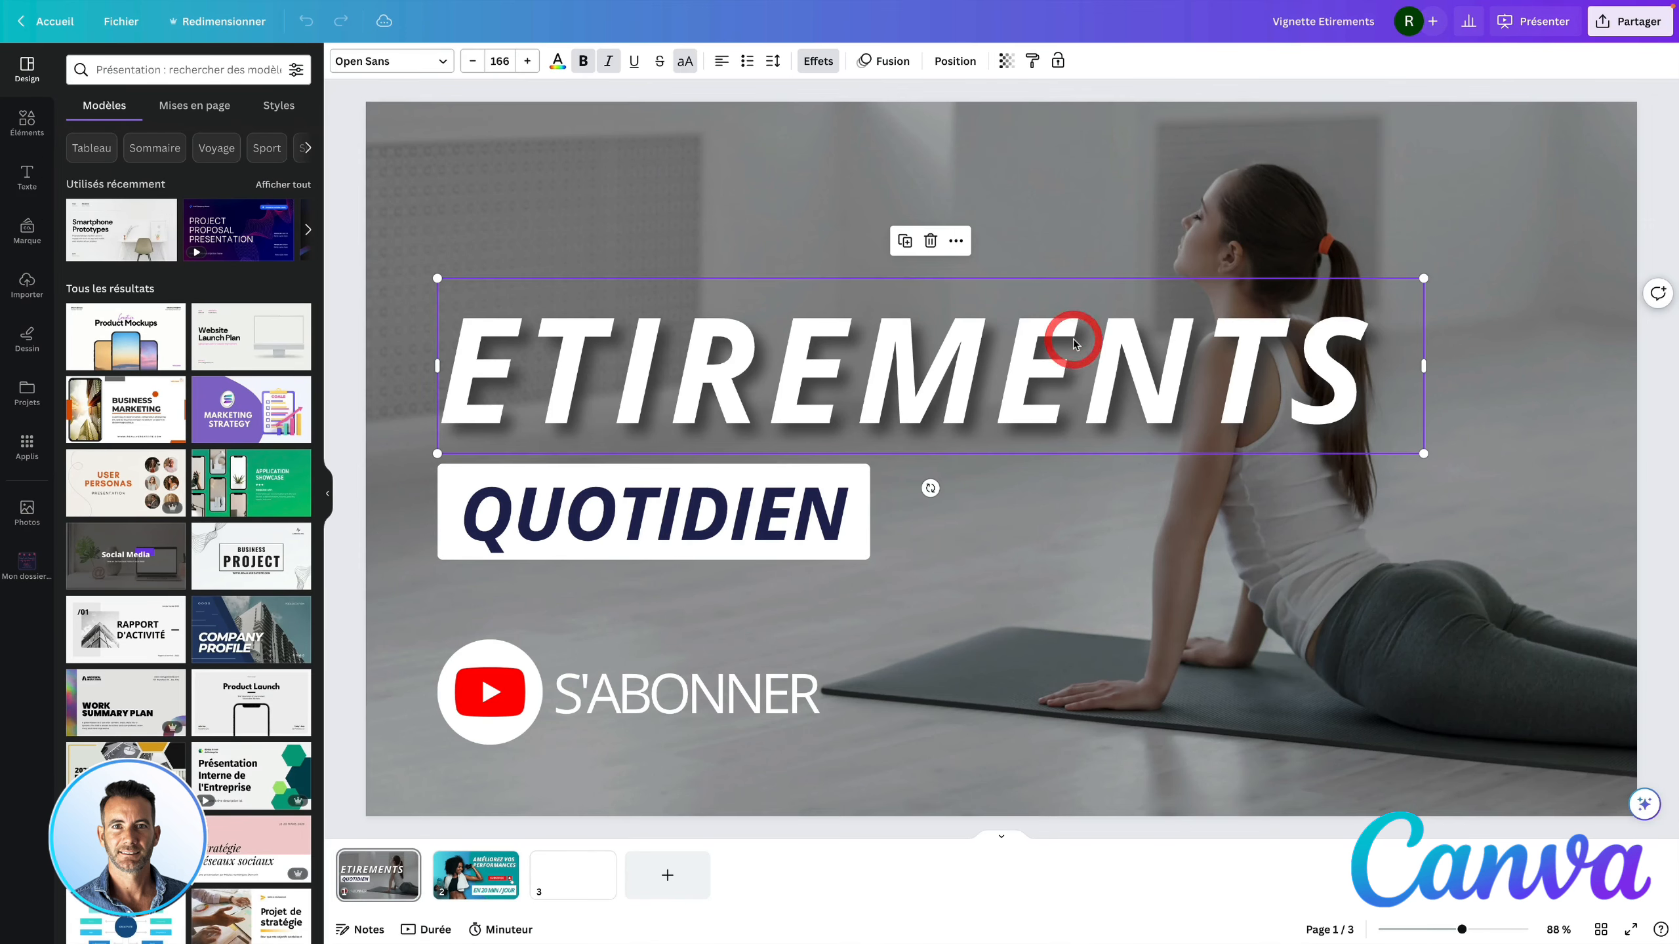
drag(1462, 929, 1426, 929)
click(1381, 615)
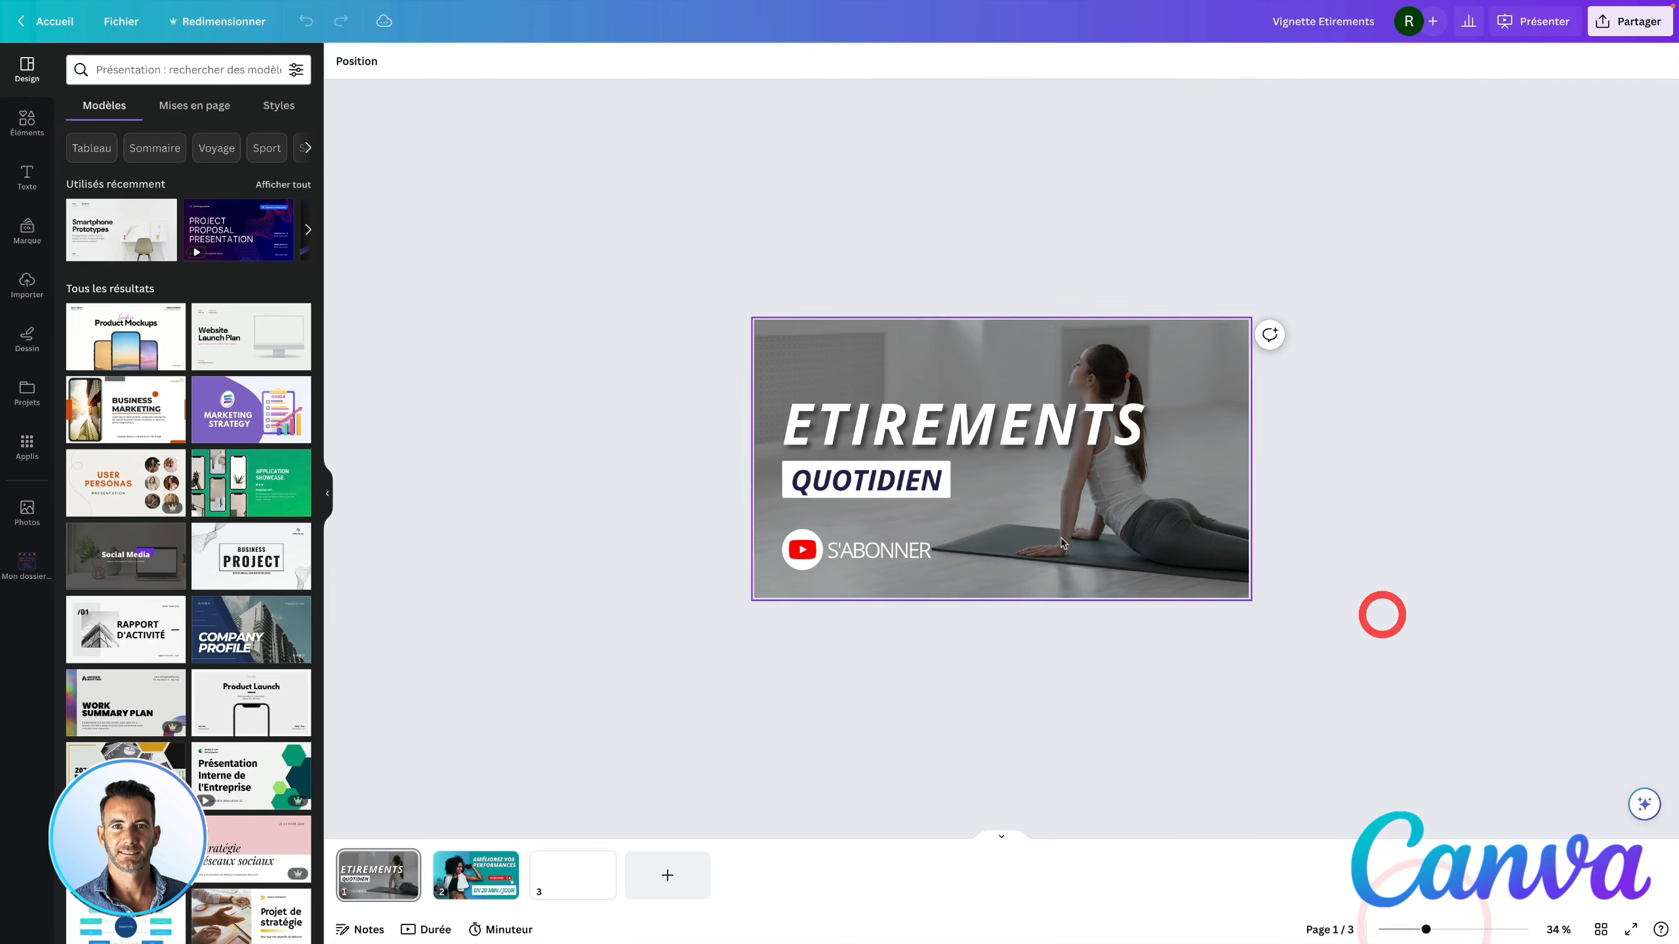
click(888, 478)
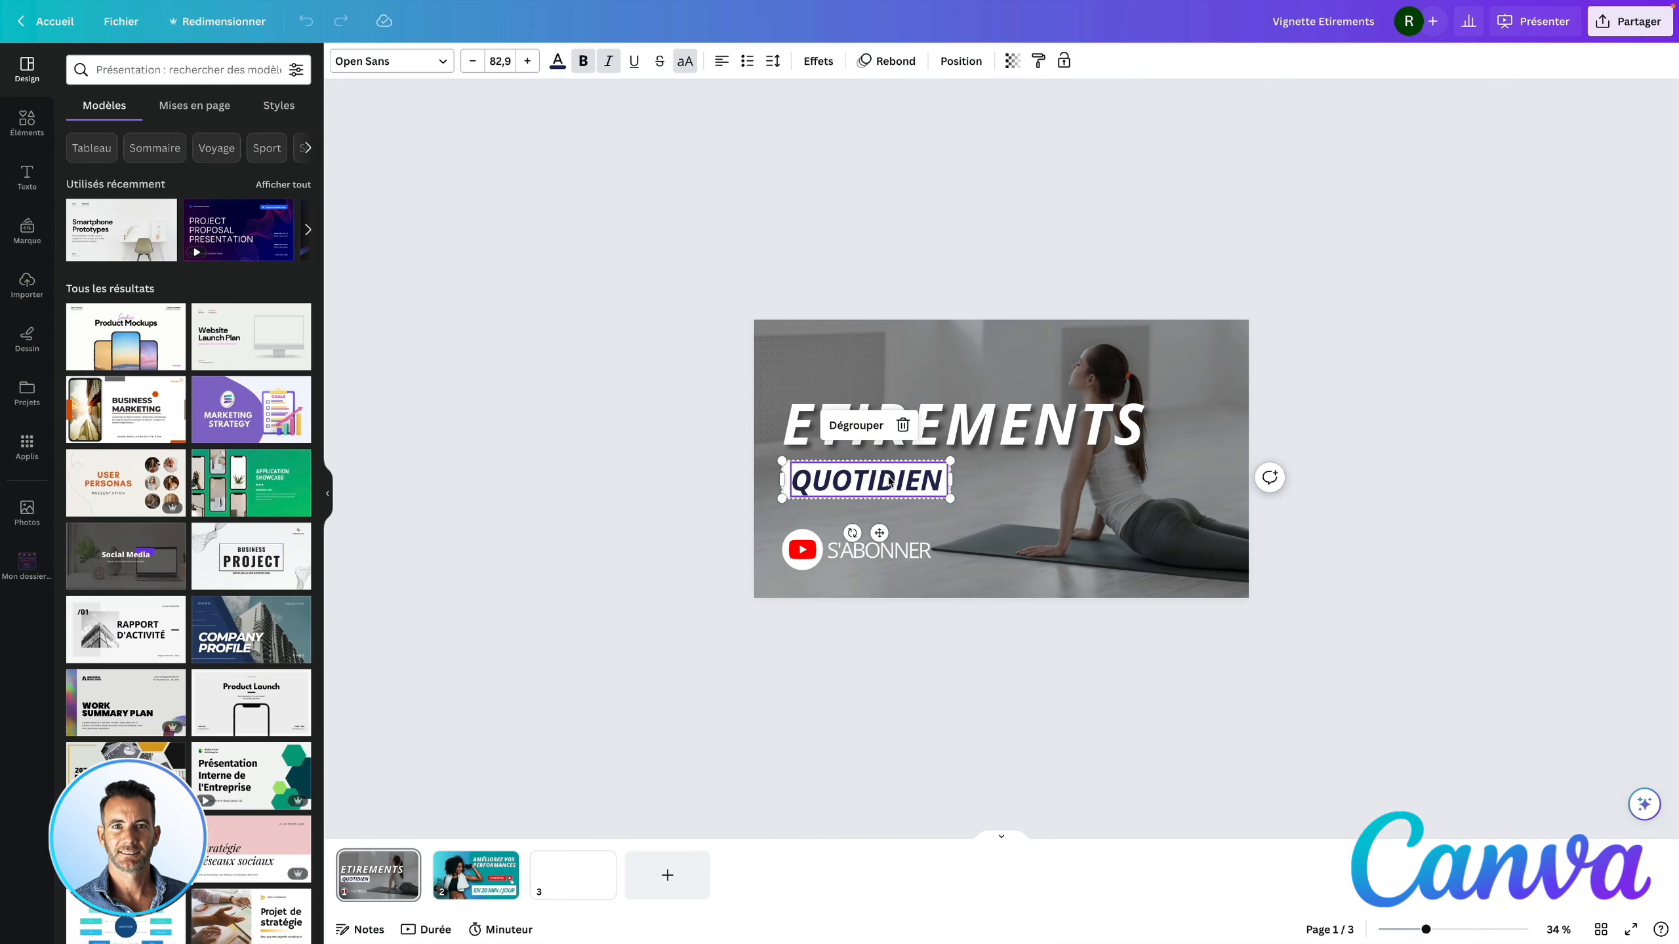
click(886, 550)
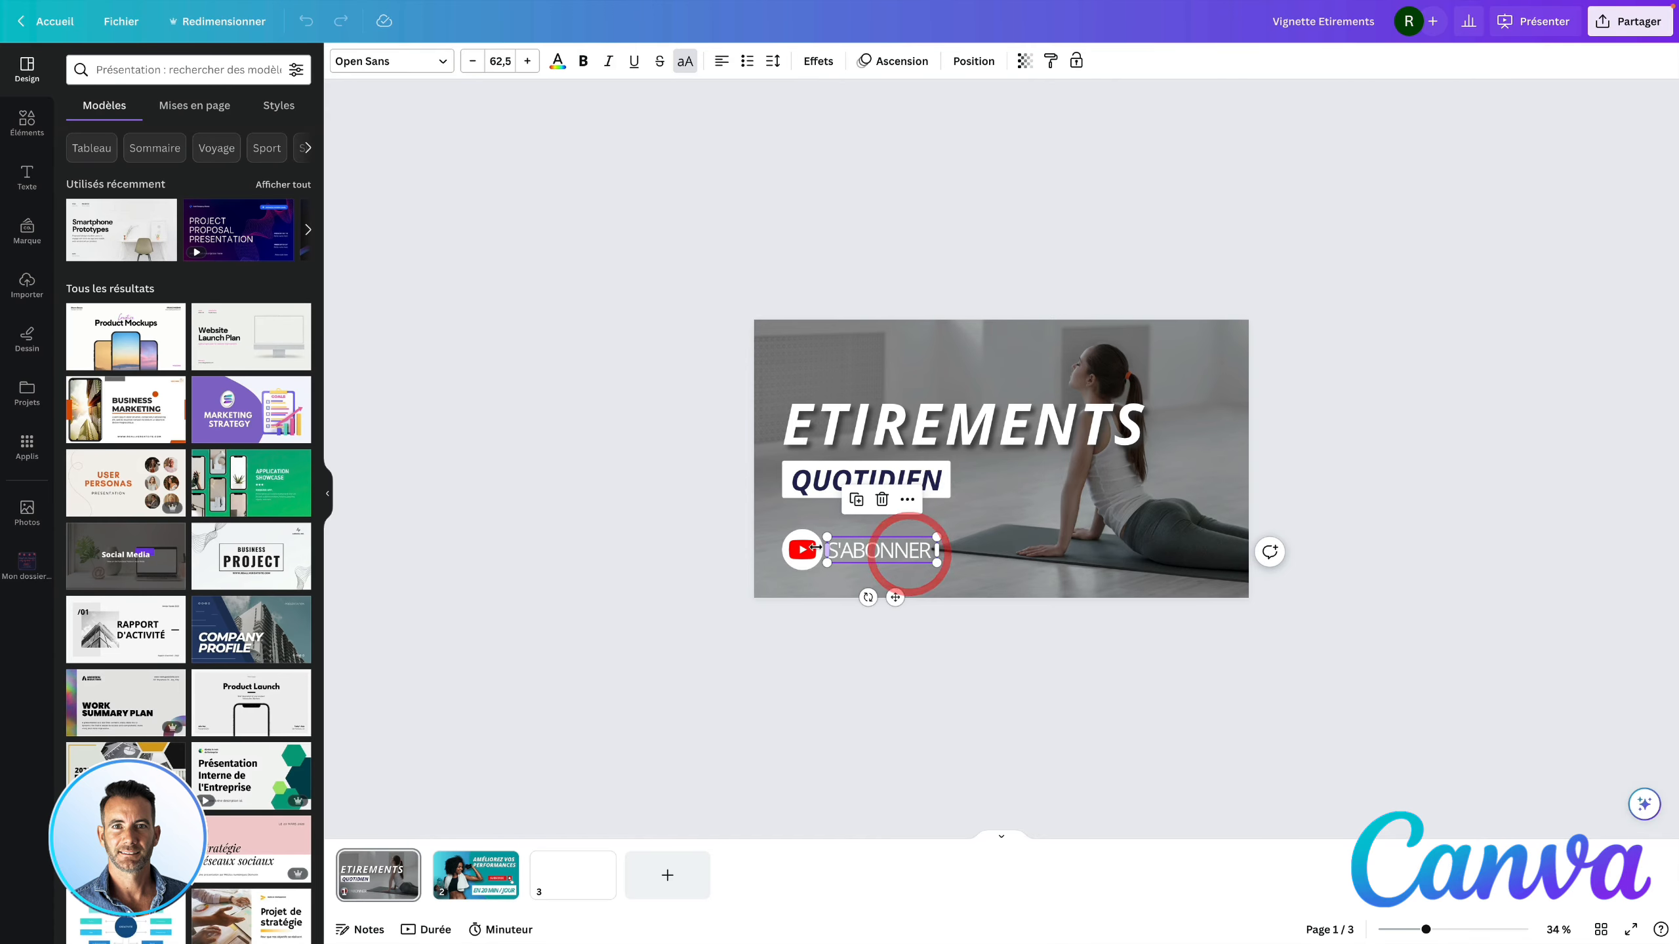
click(805, 550)
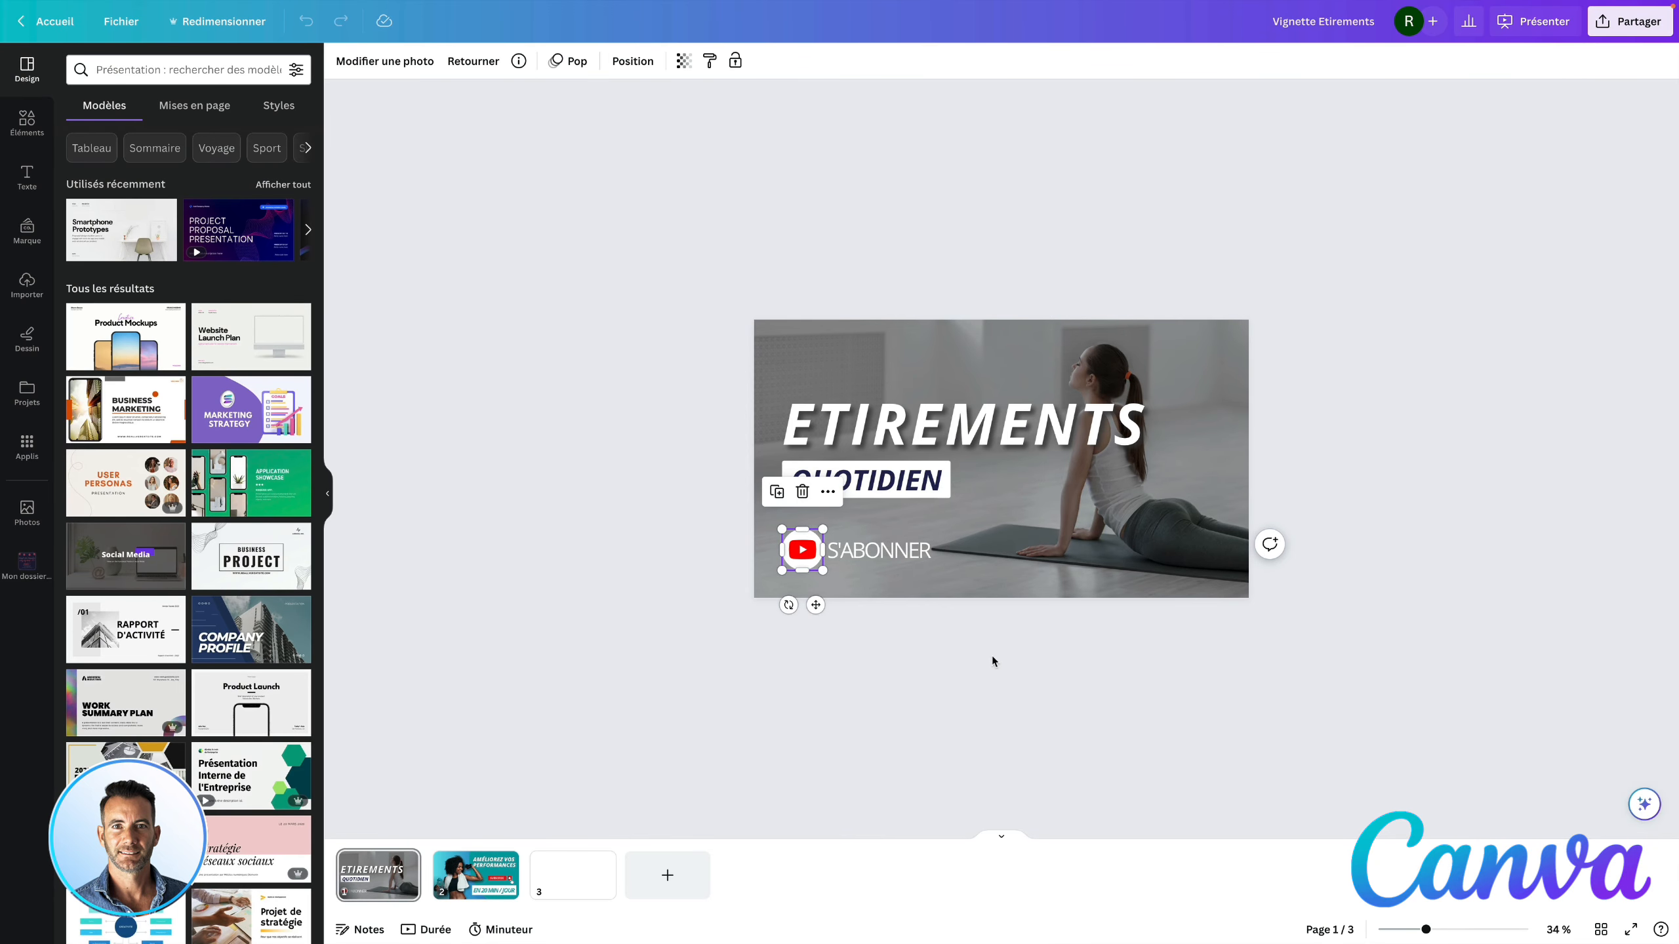
- Compare the finished thumbnails on pages 1 and 2, and view the blank page 3
click(465, 866)
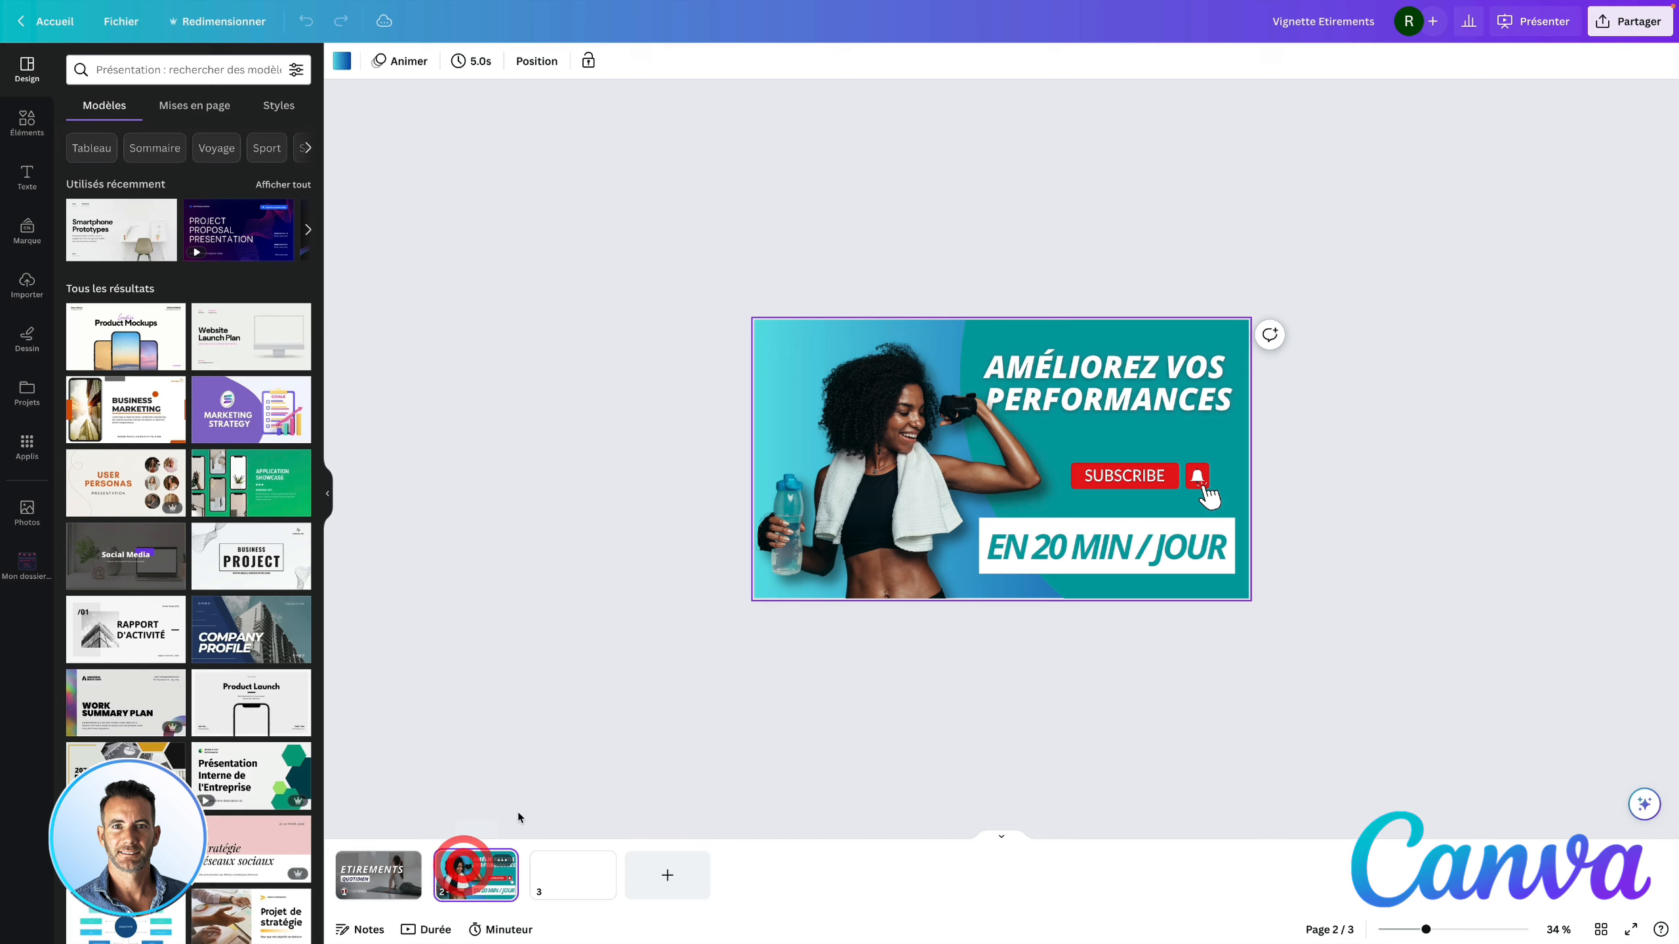
click(909, 691)
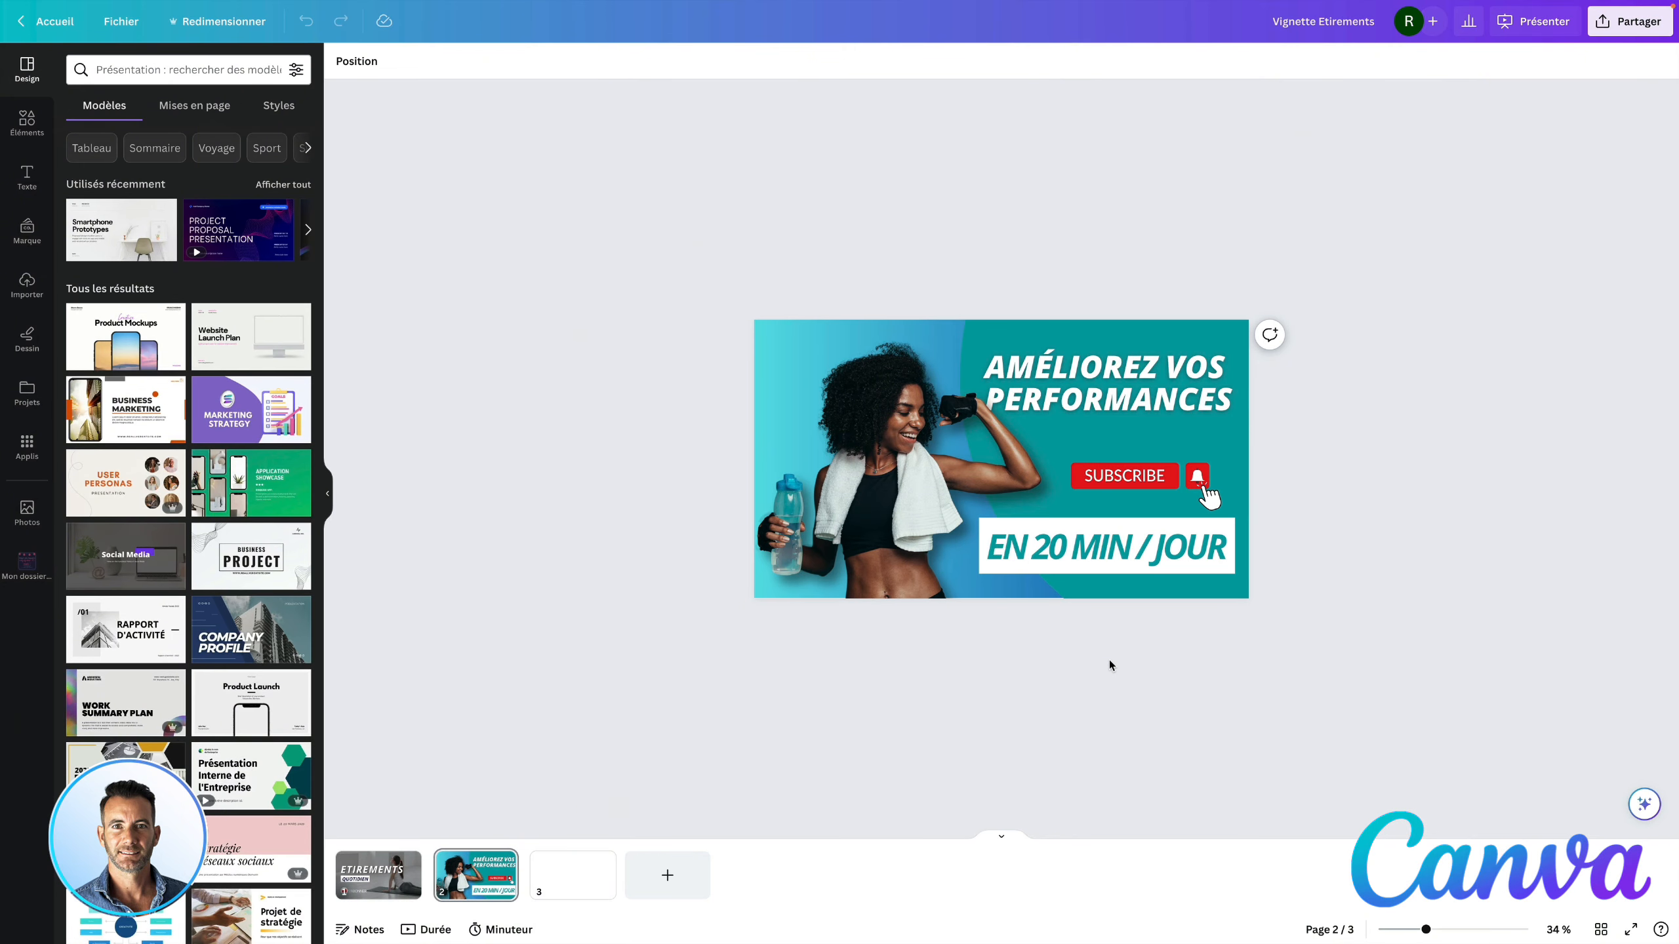
click(560, 867)
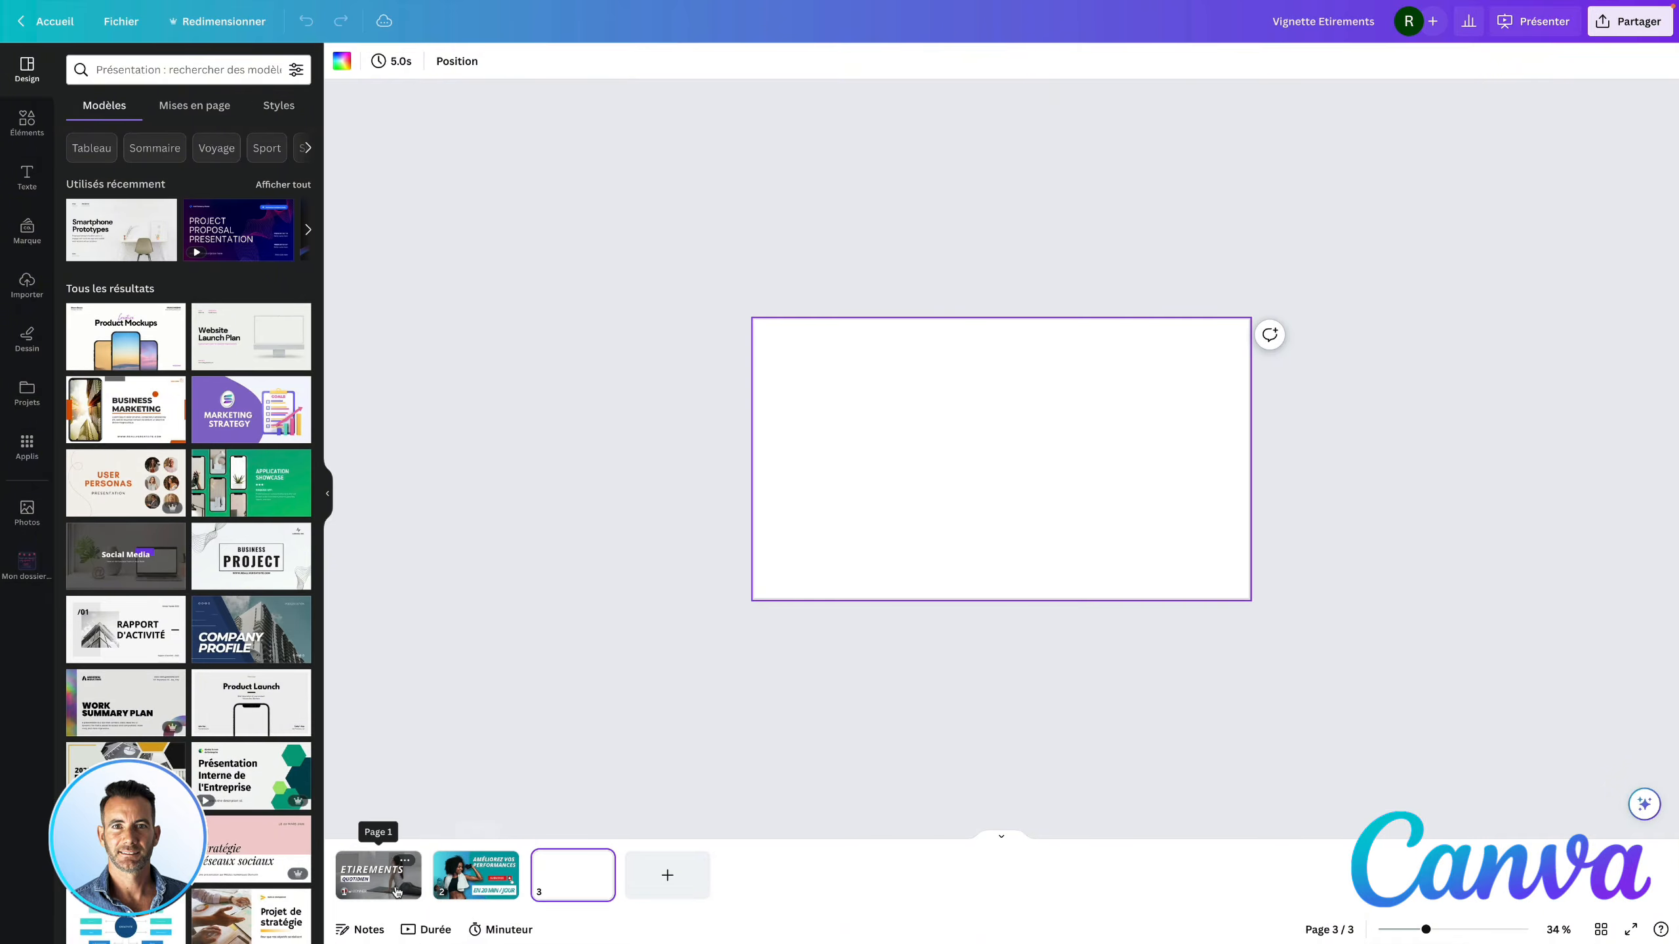
click(396, 888)
click(449, 883)
click(387, 876)
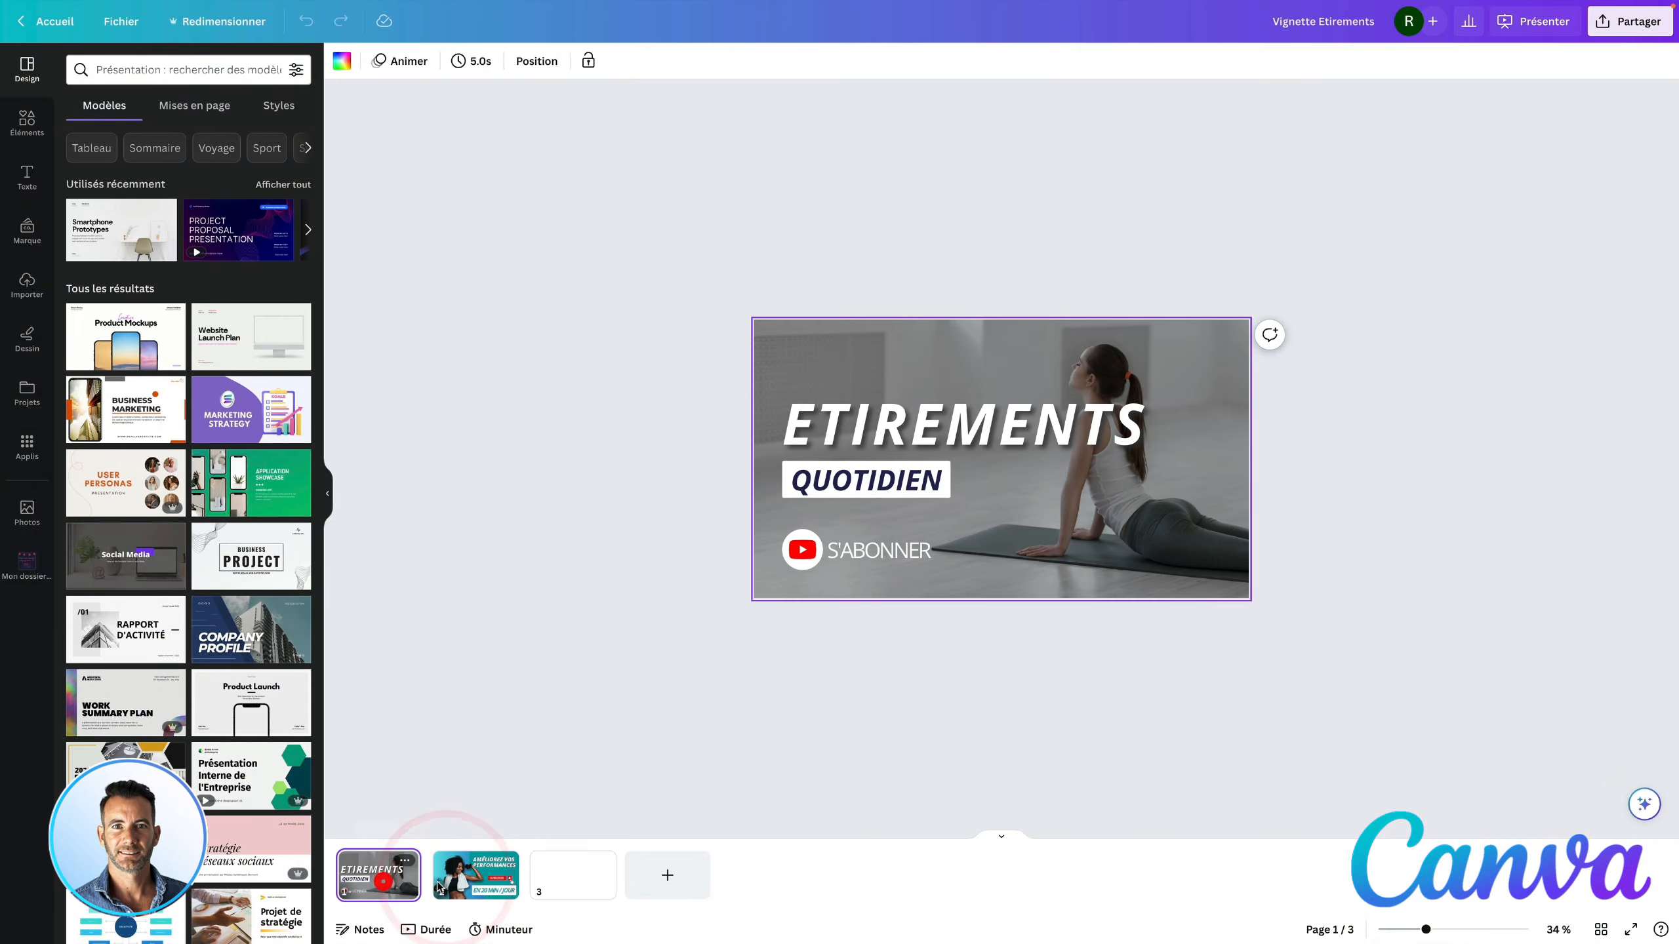
click(448, 885)
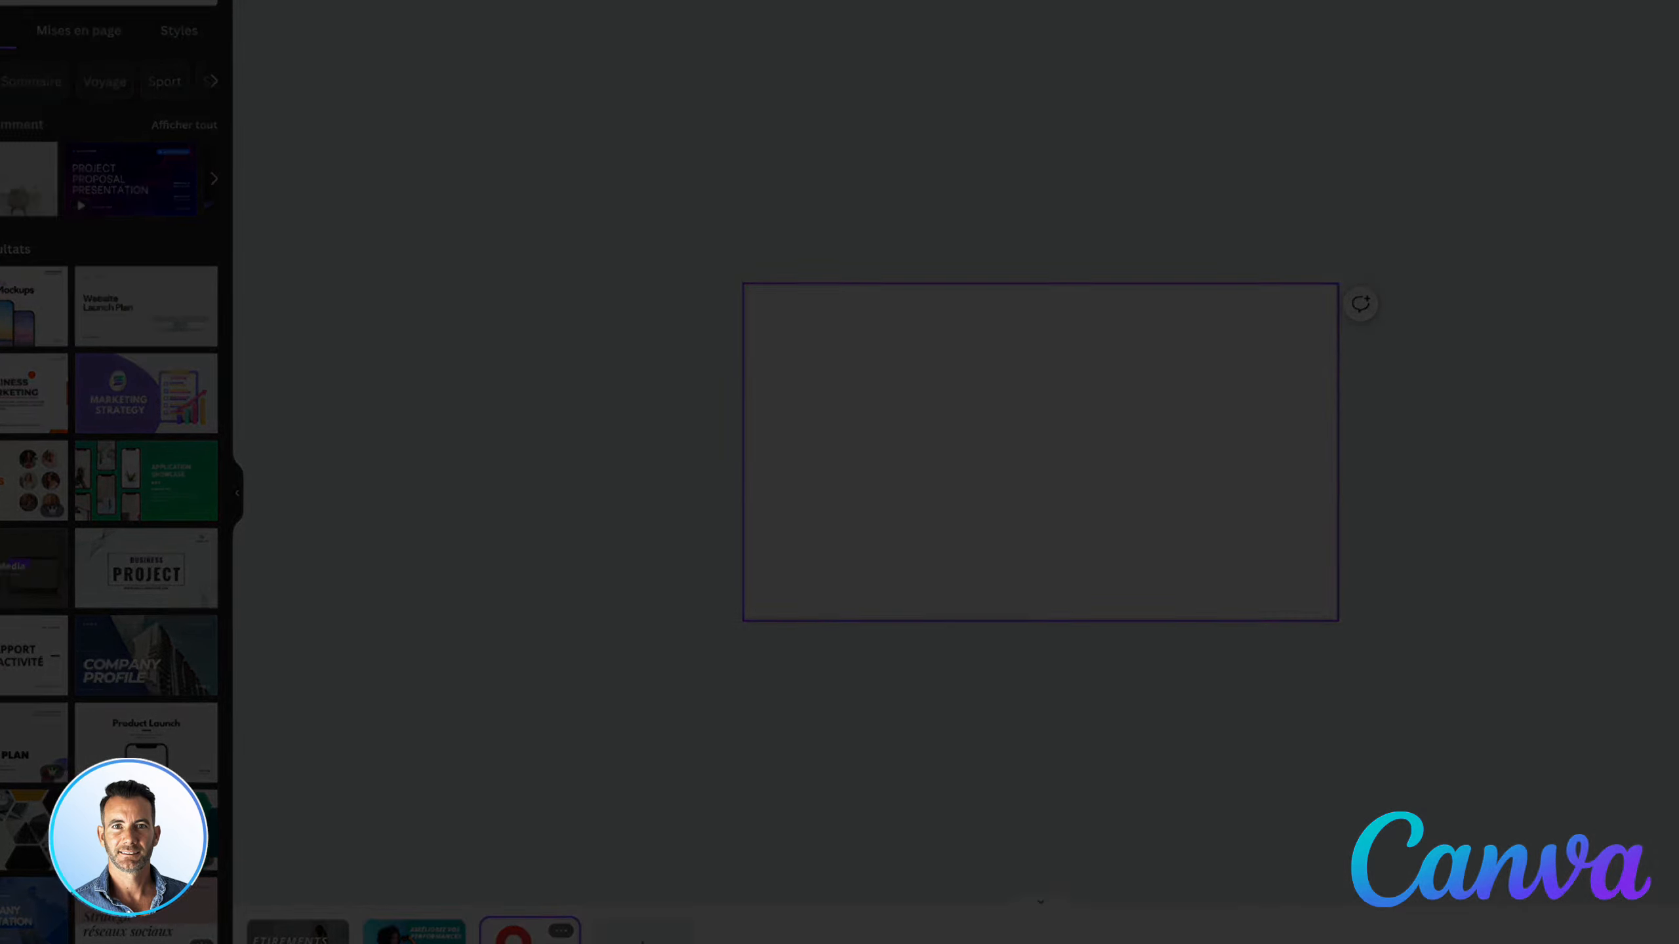
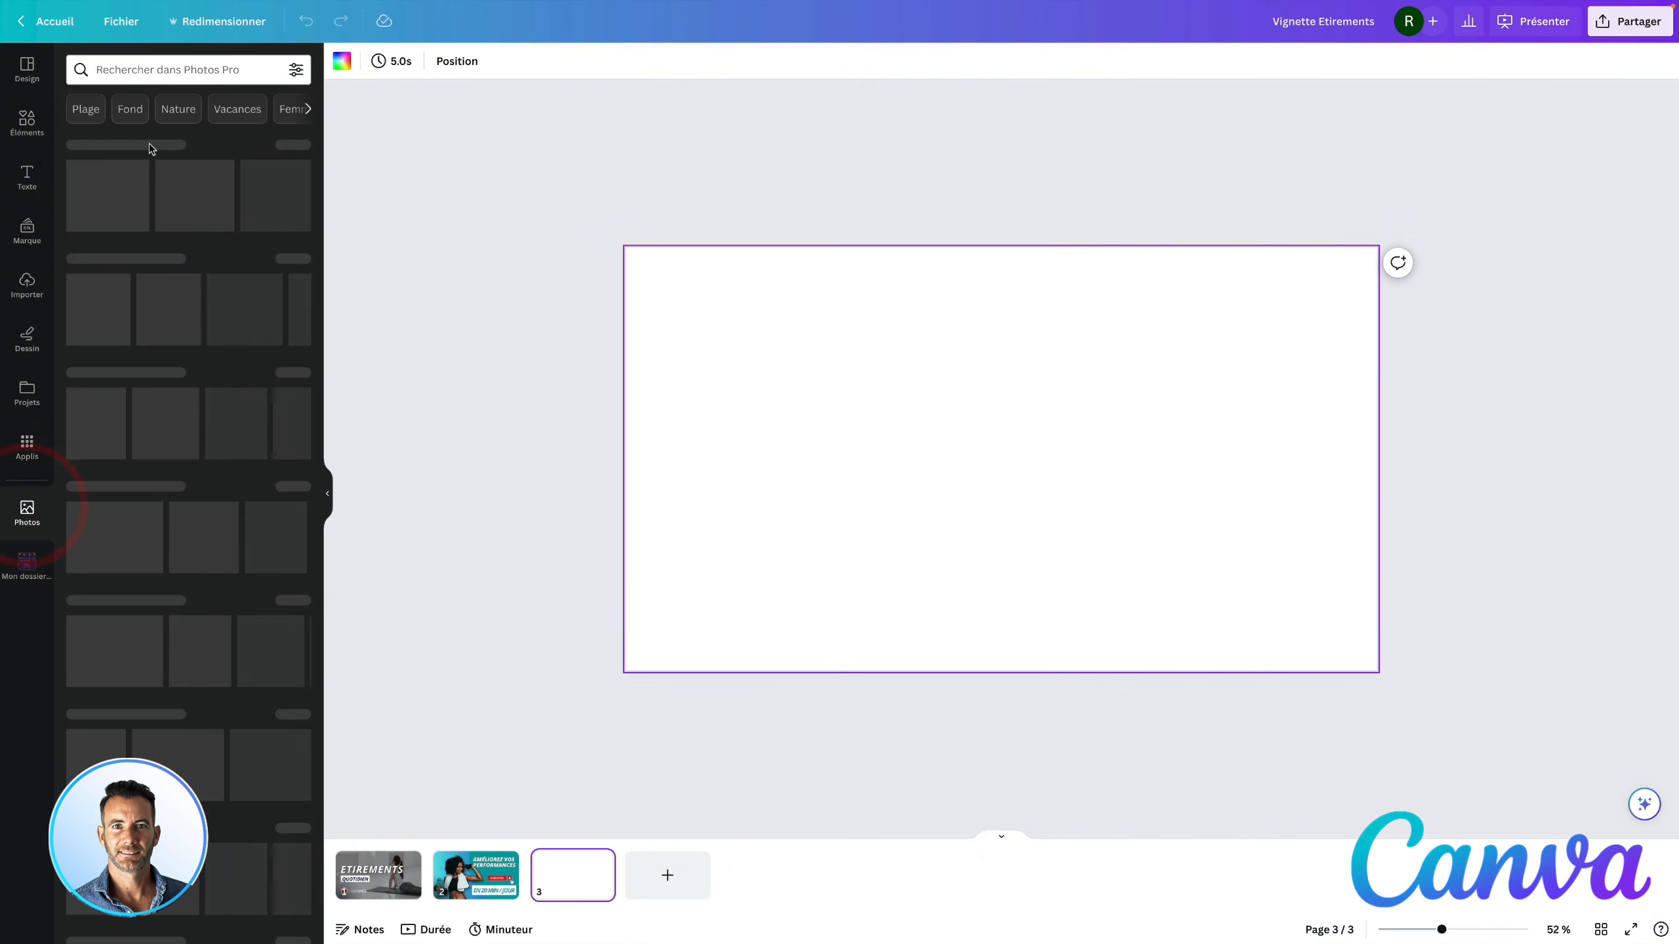
- Search the photo library for "streching"
click(138, 70)
text(s)
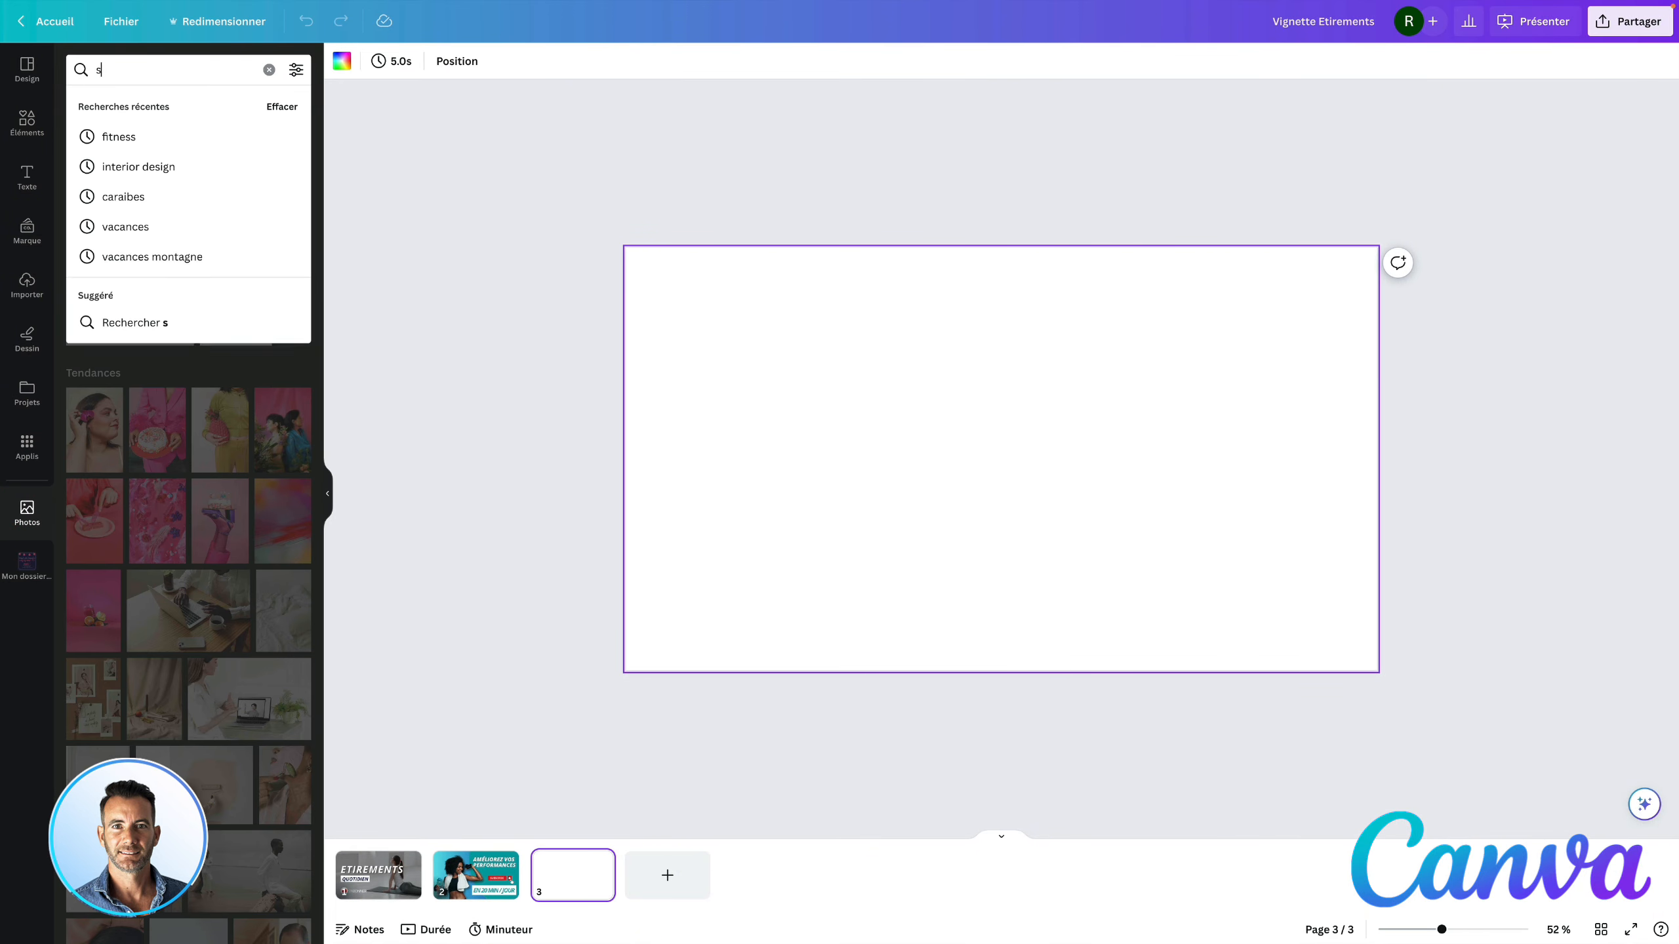
text(treching)
key(Return)
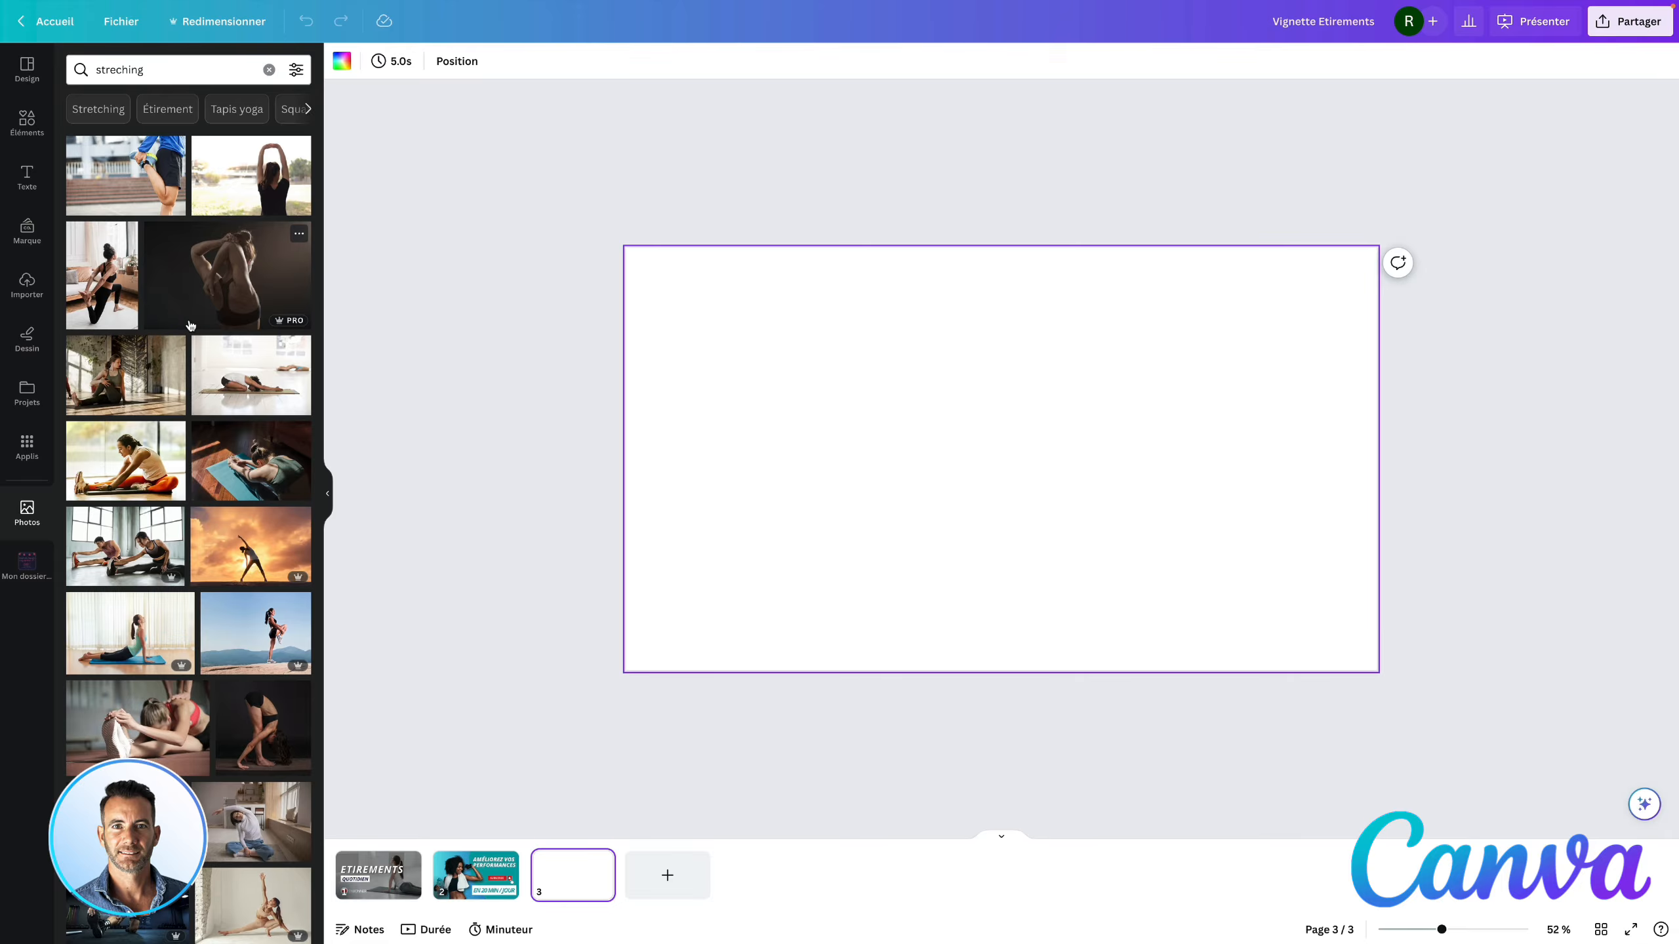
- Look through the photo results for a stretching picture suitable as the thumbnail's background
scroll(236, 384, down, 5)
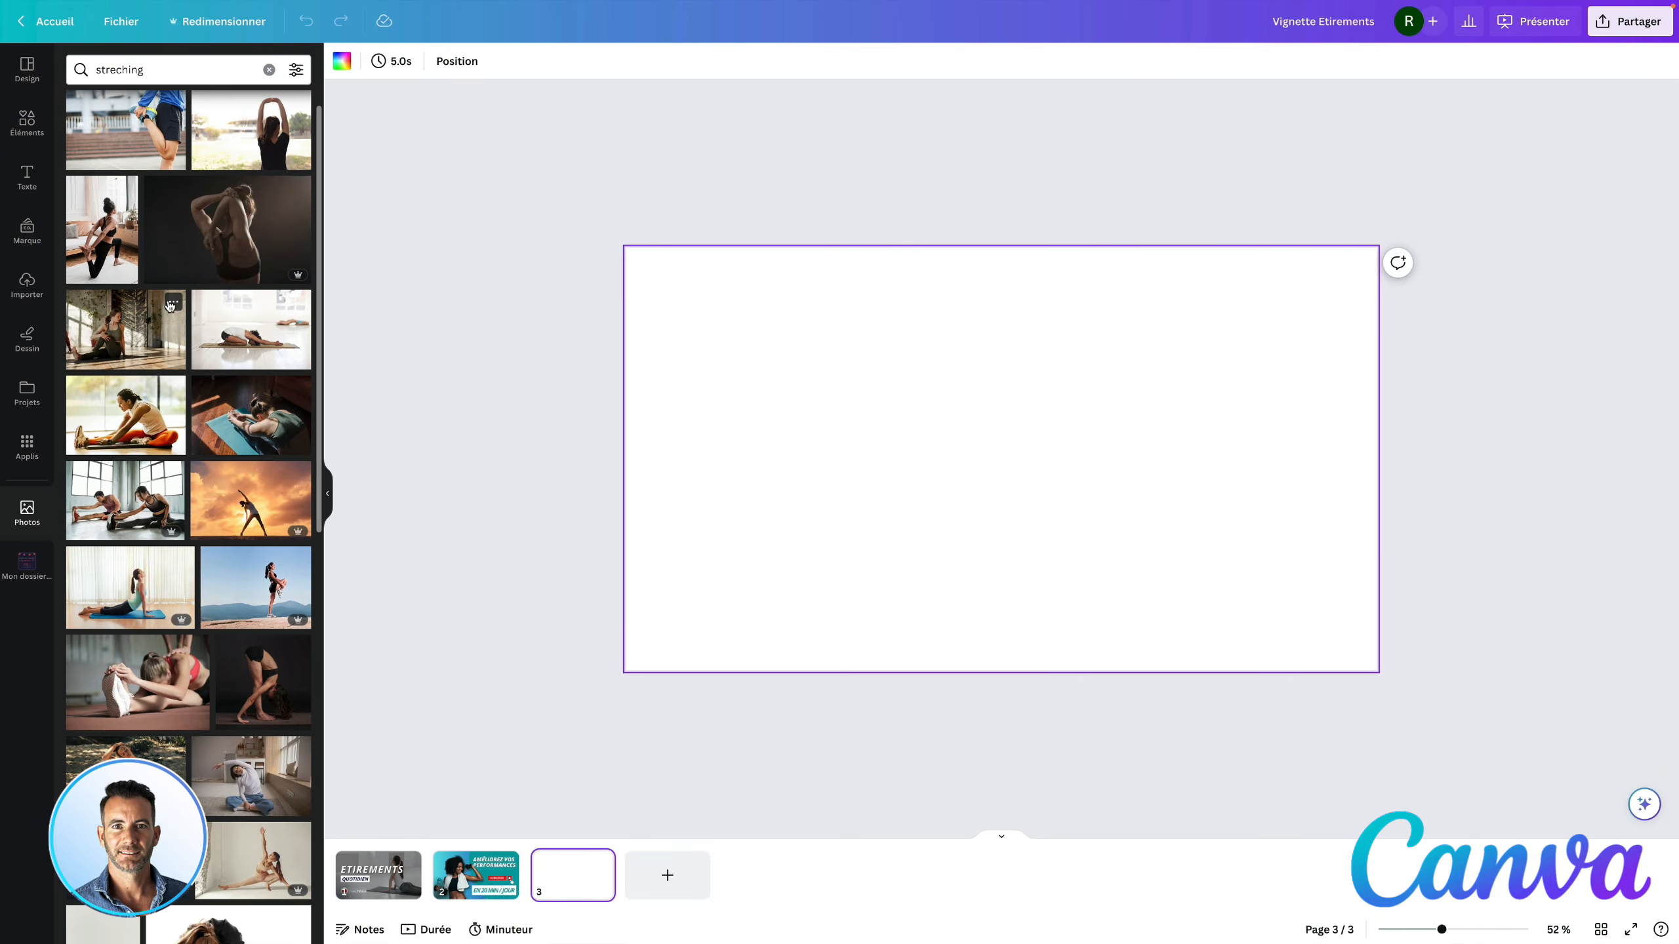
scroll(170, 305, down, 5)
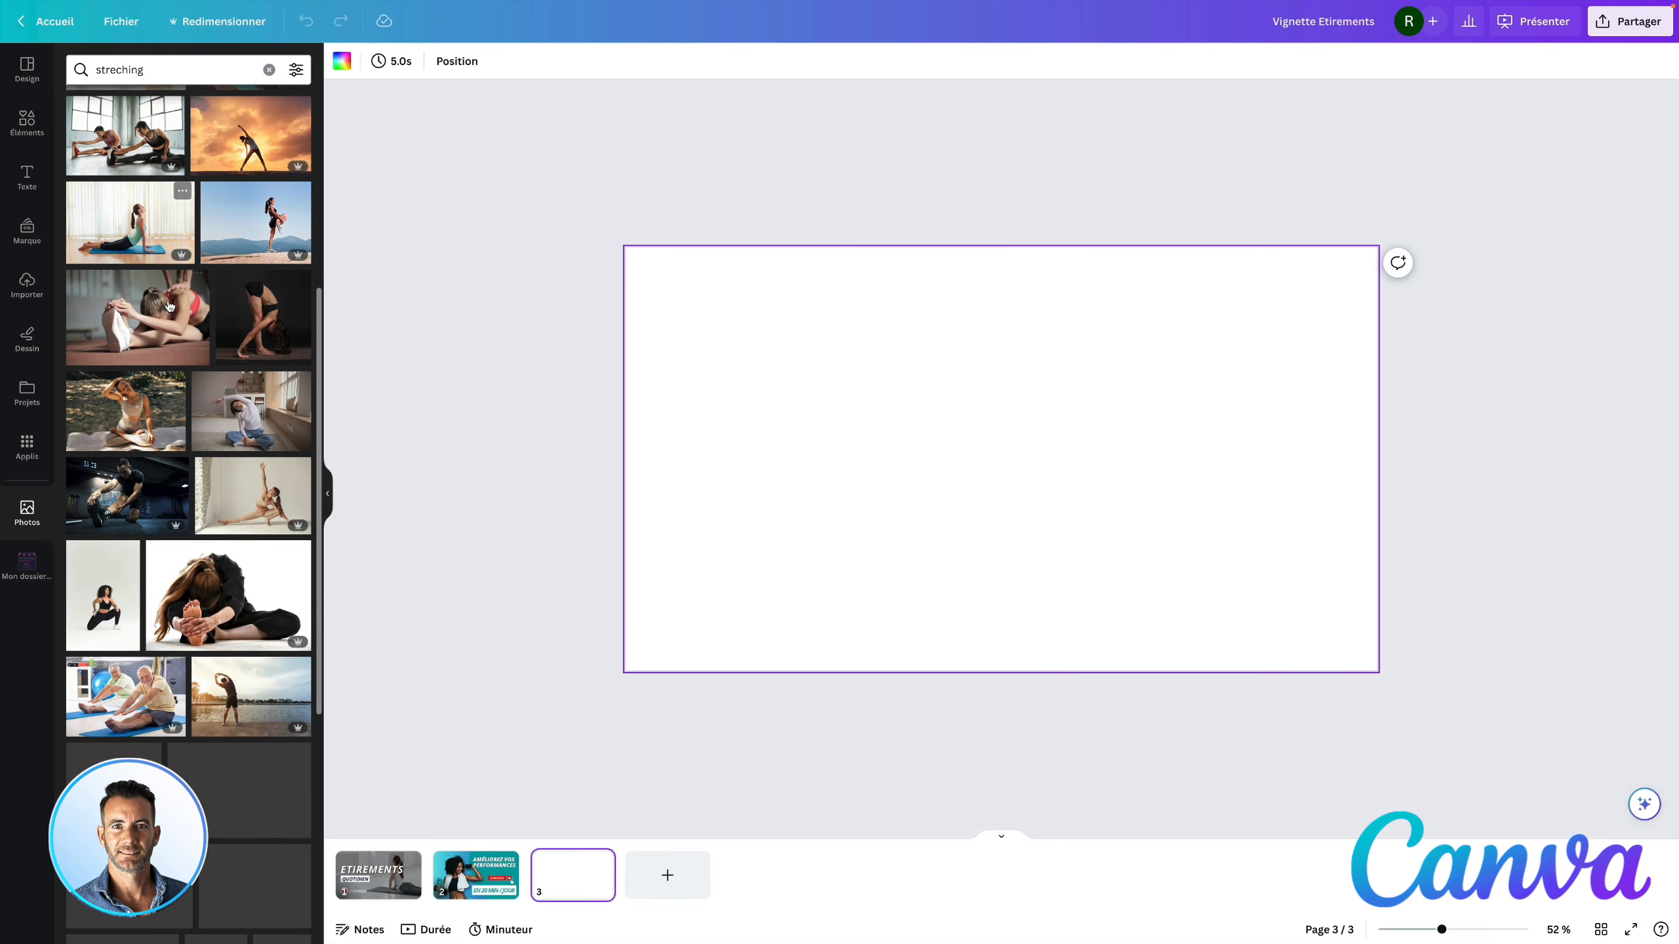
scroll(170, 305, down, 6)
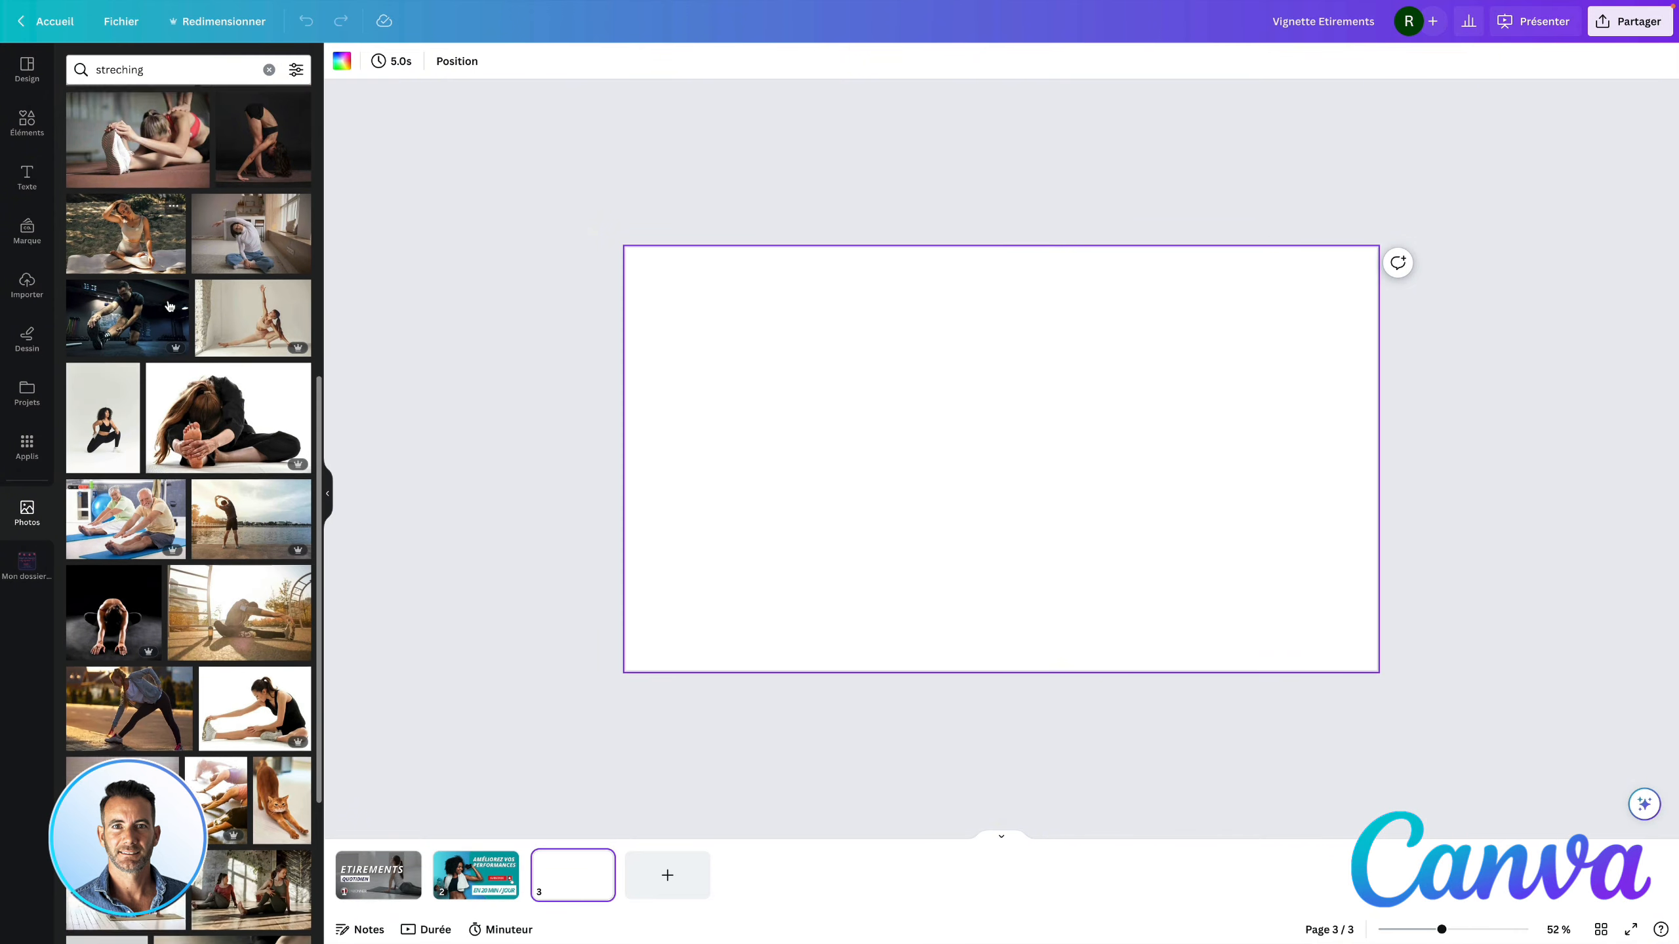
scroll(170, 305, down, 6)
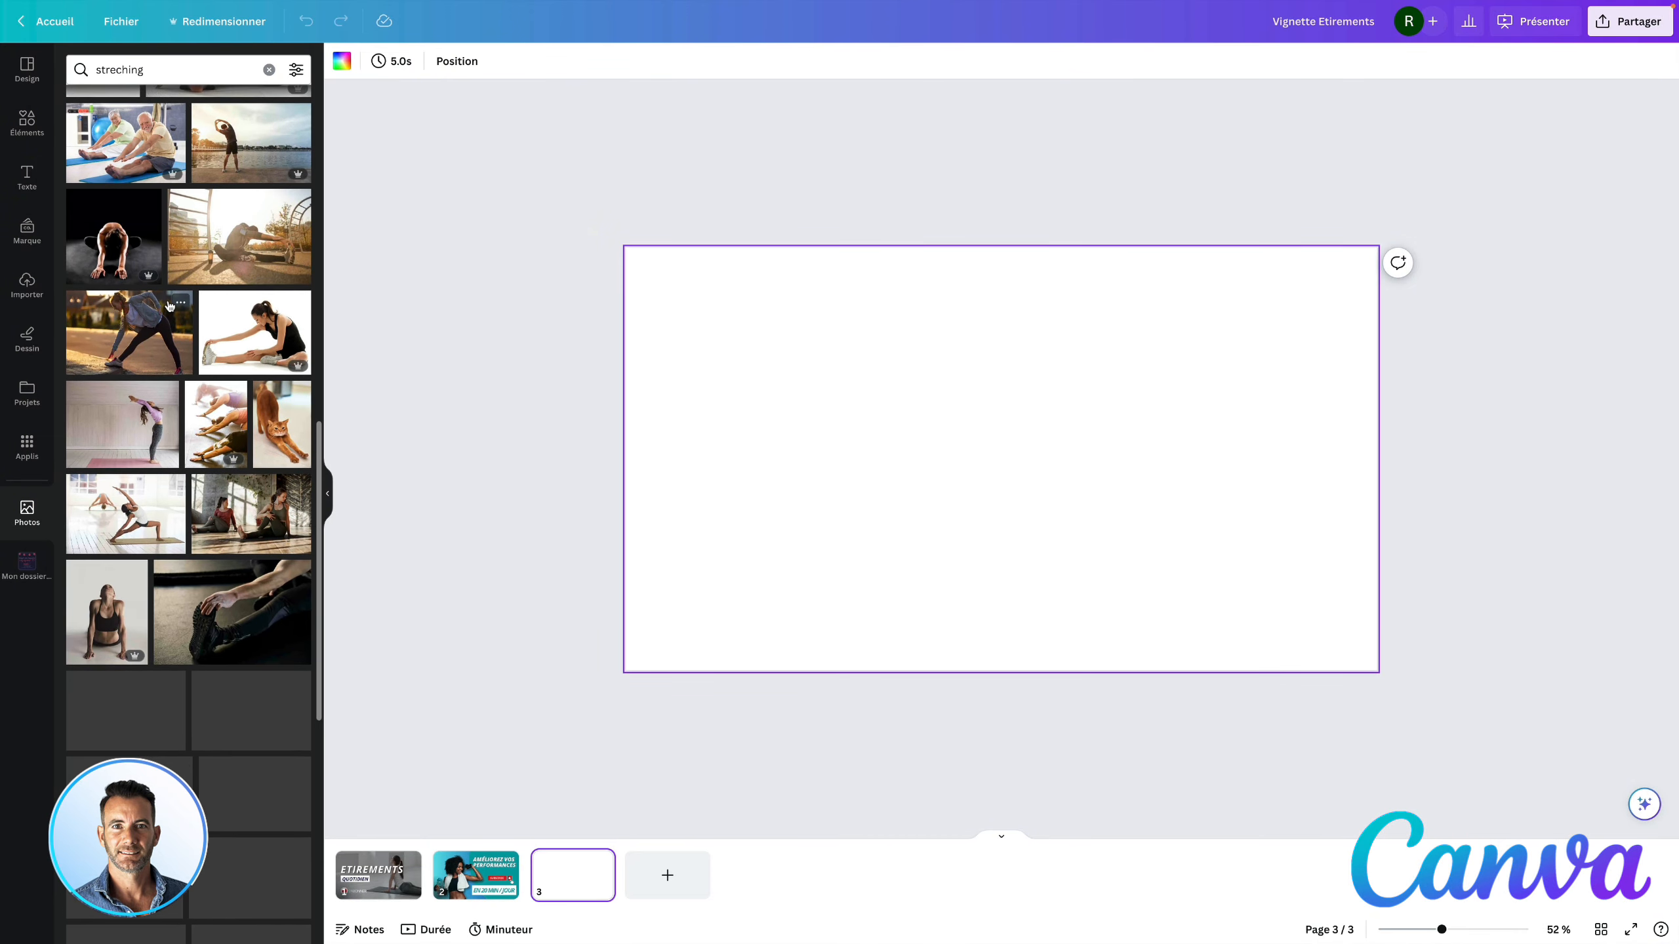
scroll(168, 305, down, 5)
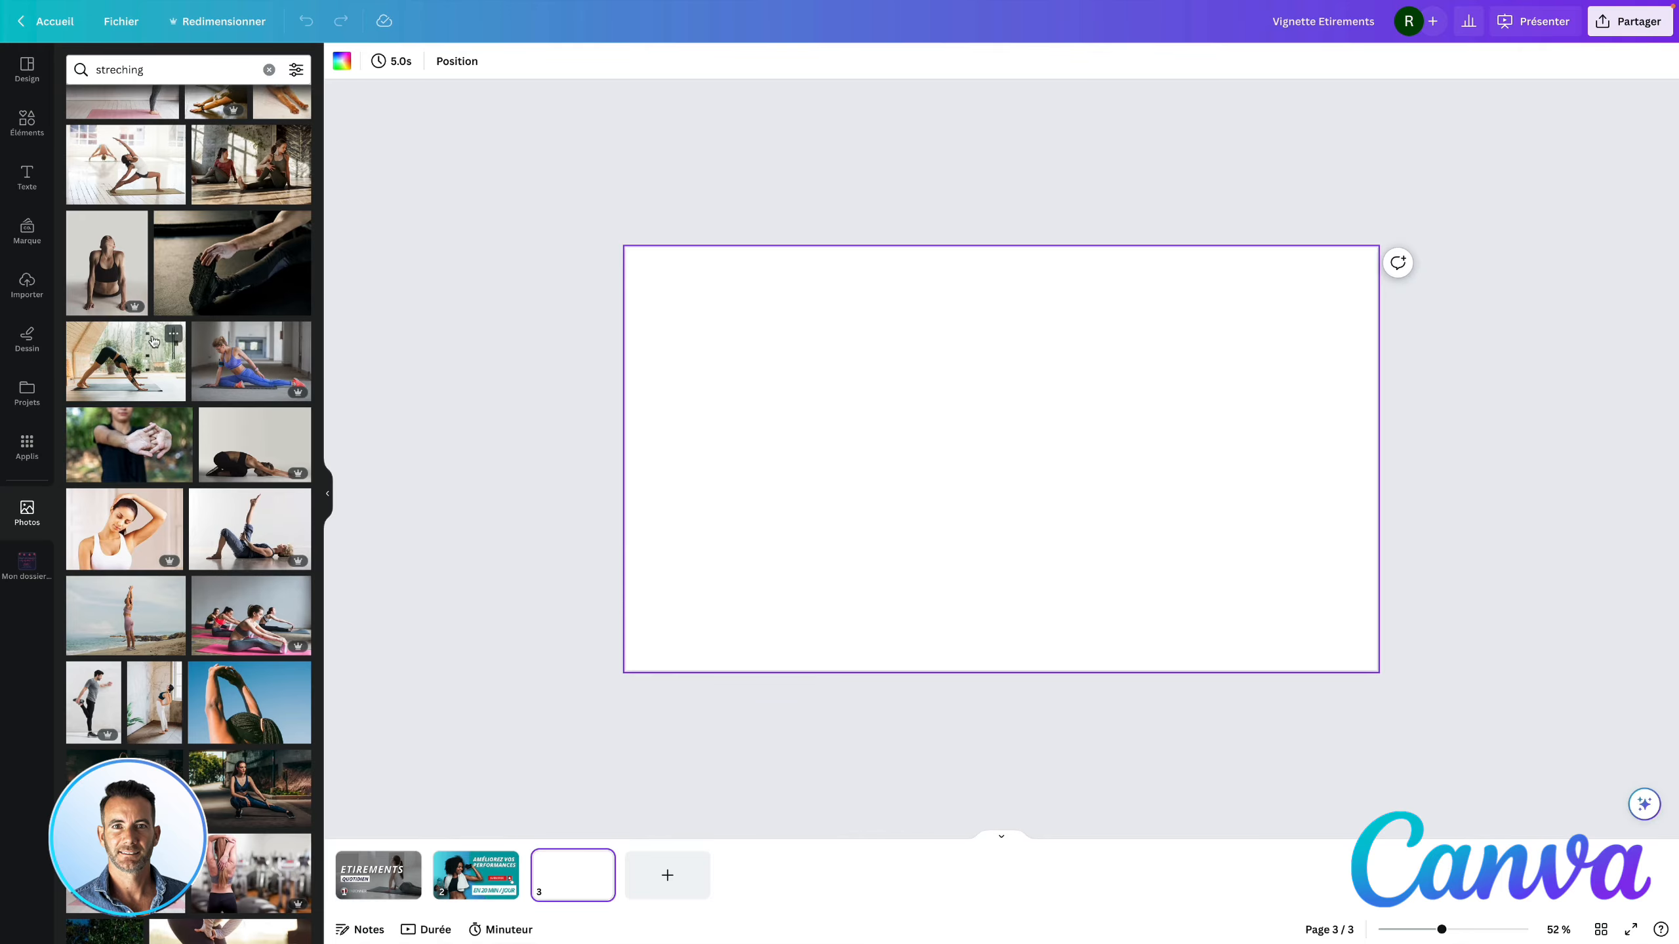
scroll(153, 341, down, 8)
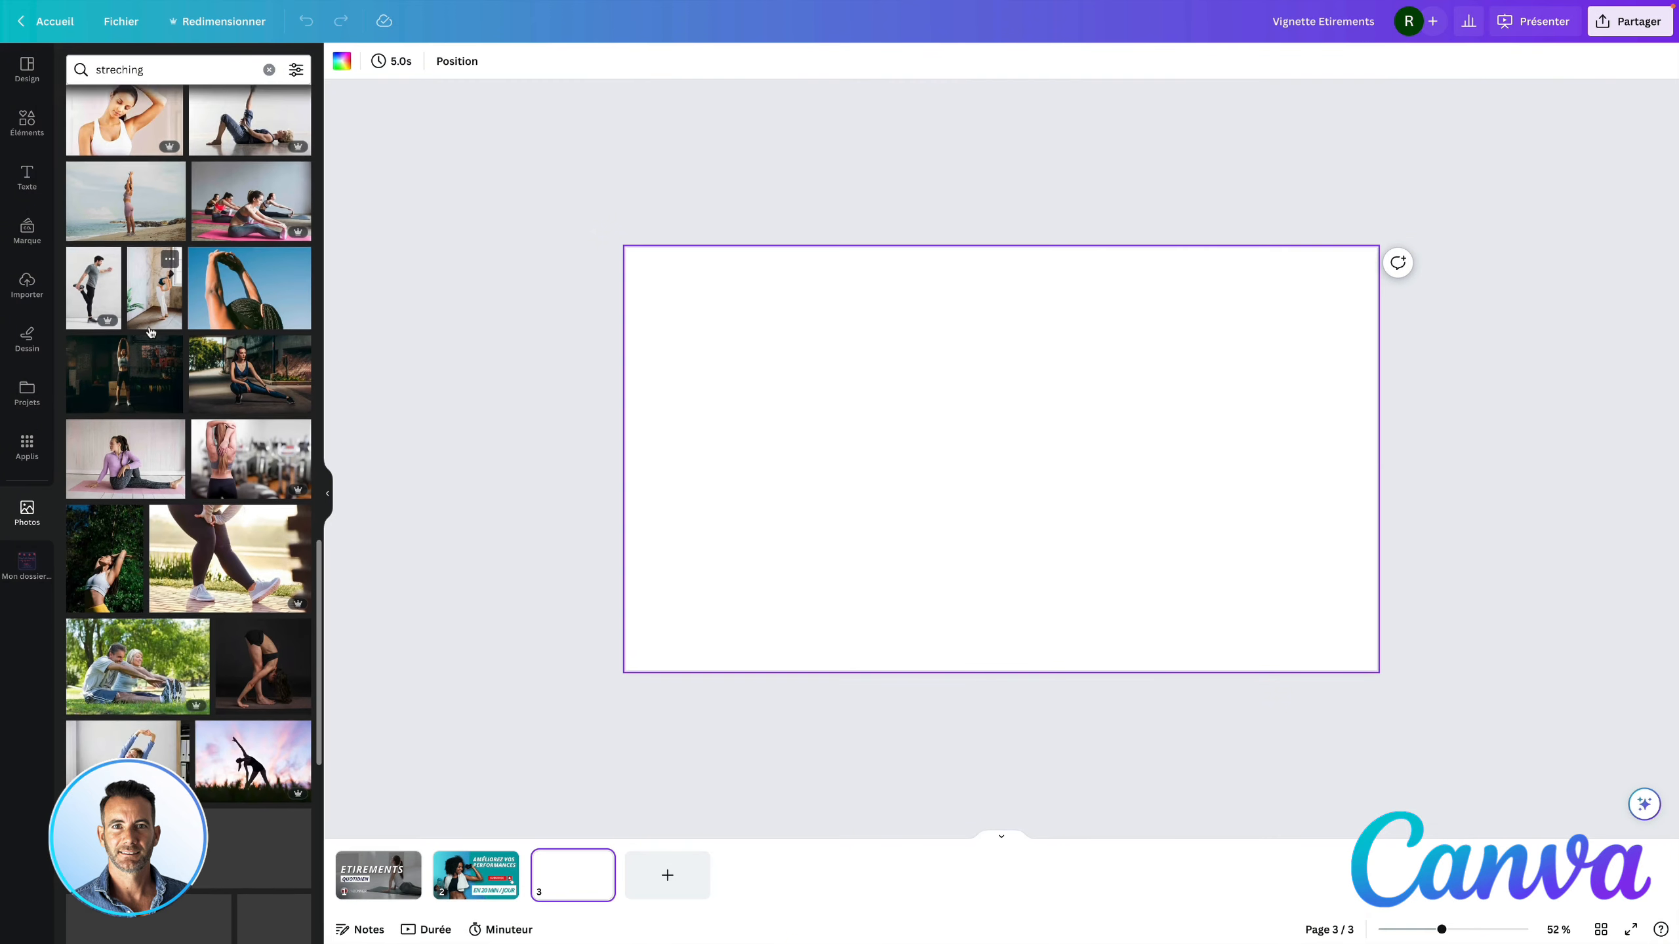
scroll(151, 331, down, 5)
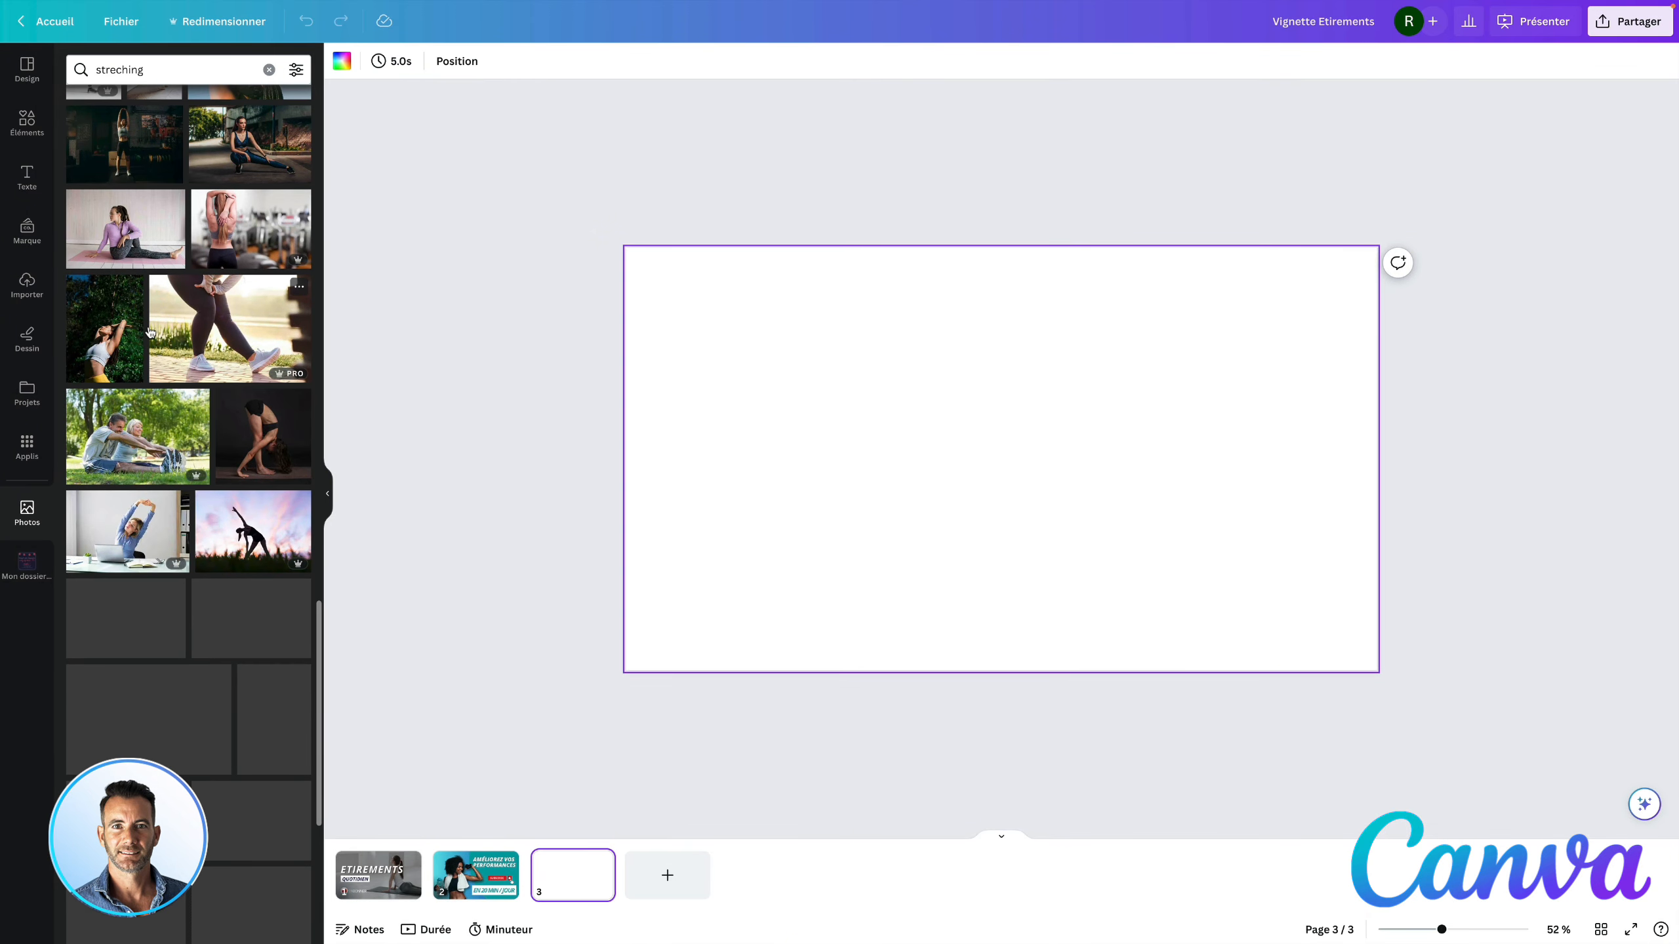
scroll(150, 332, down, 5)
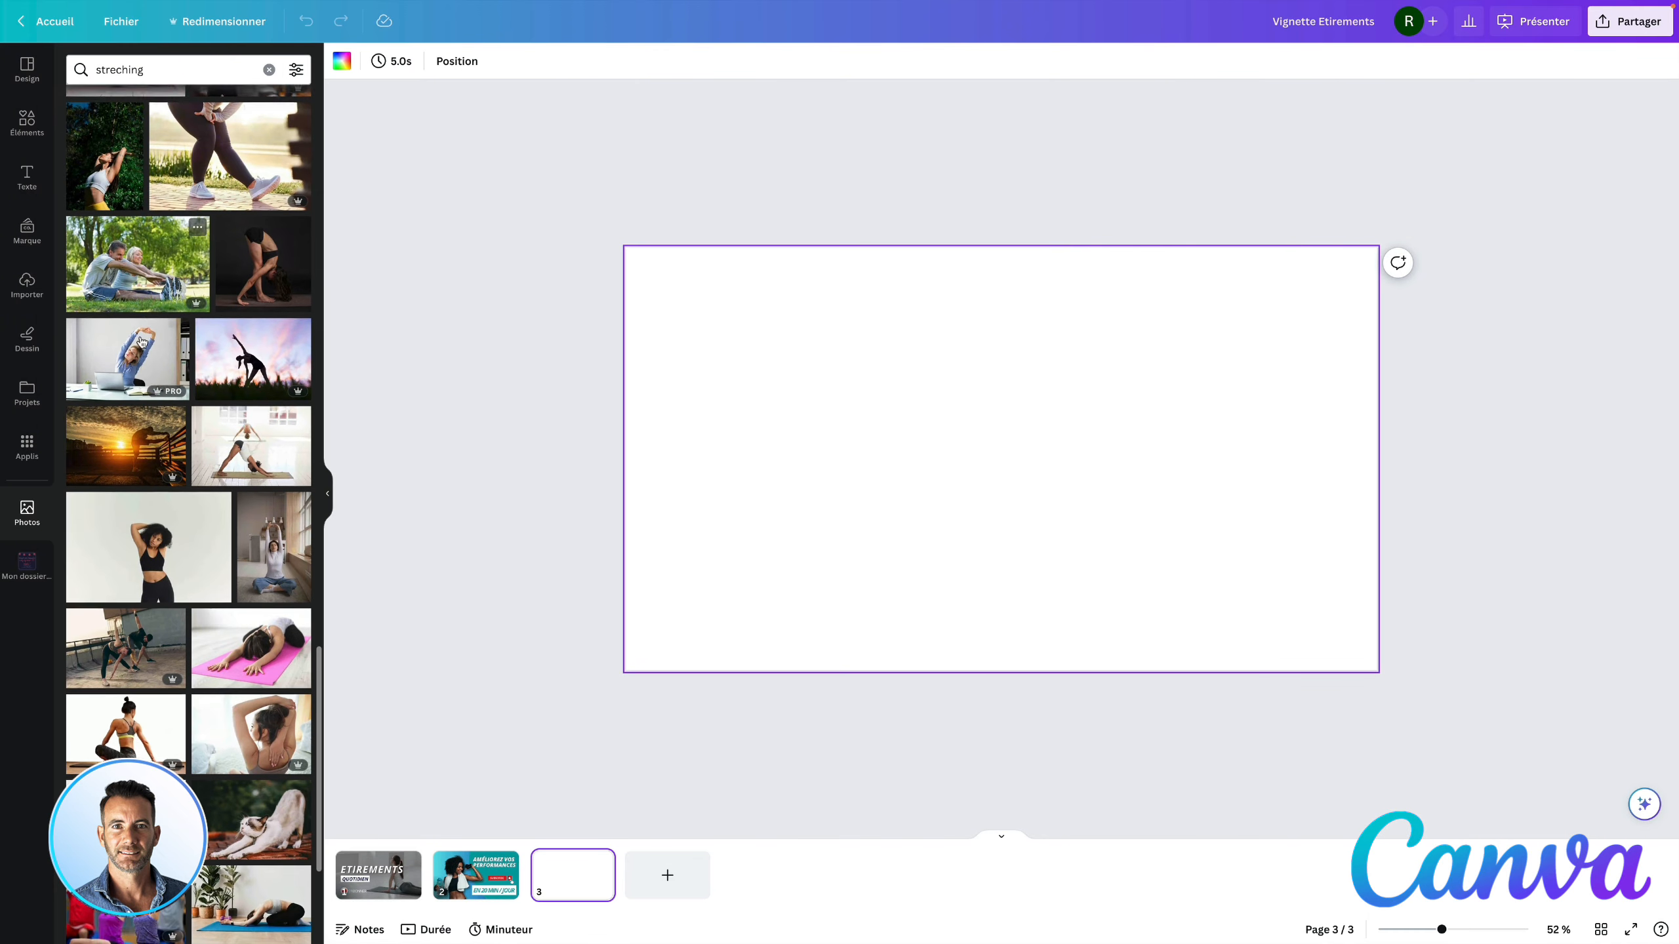
scroll(222, 551, down, 10)
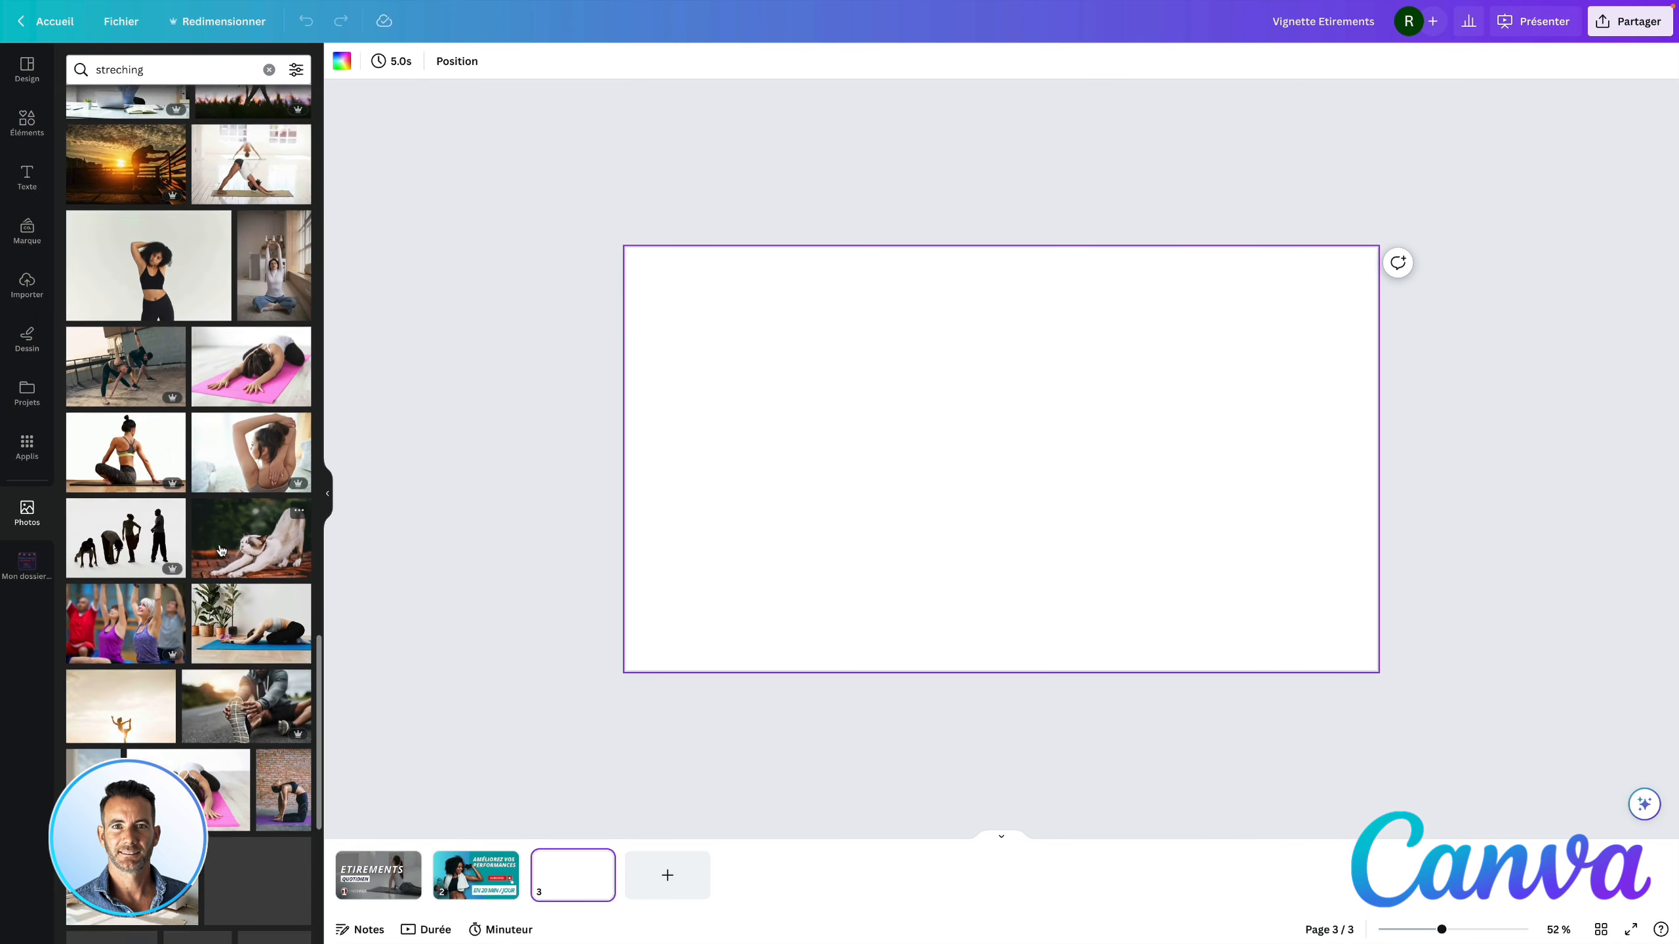
scroll(222, 550, down, 4)
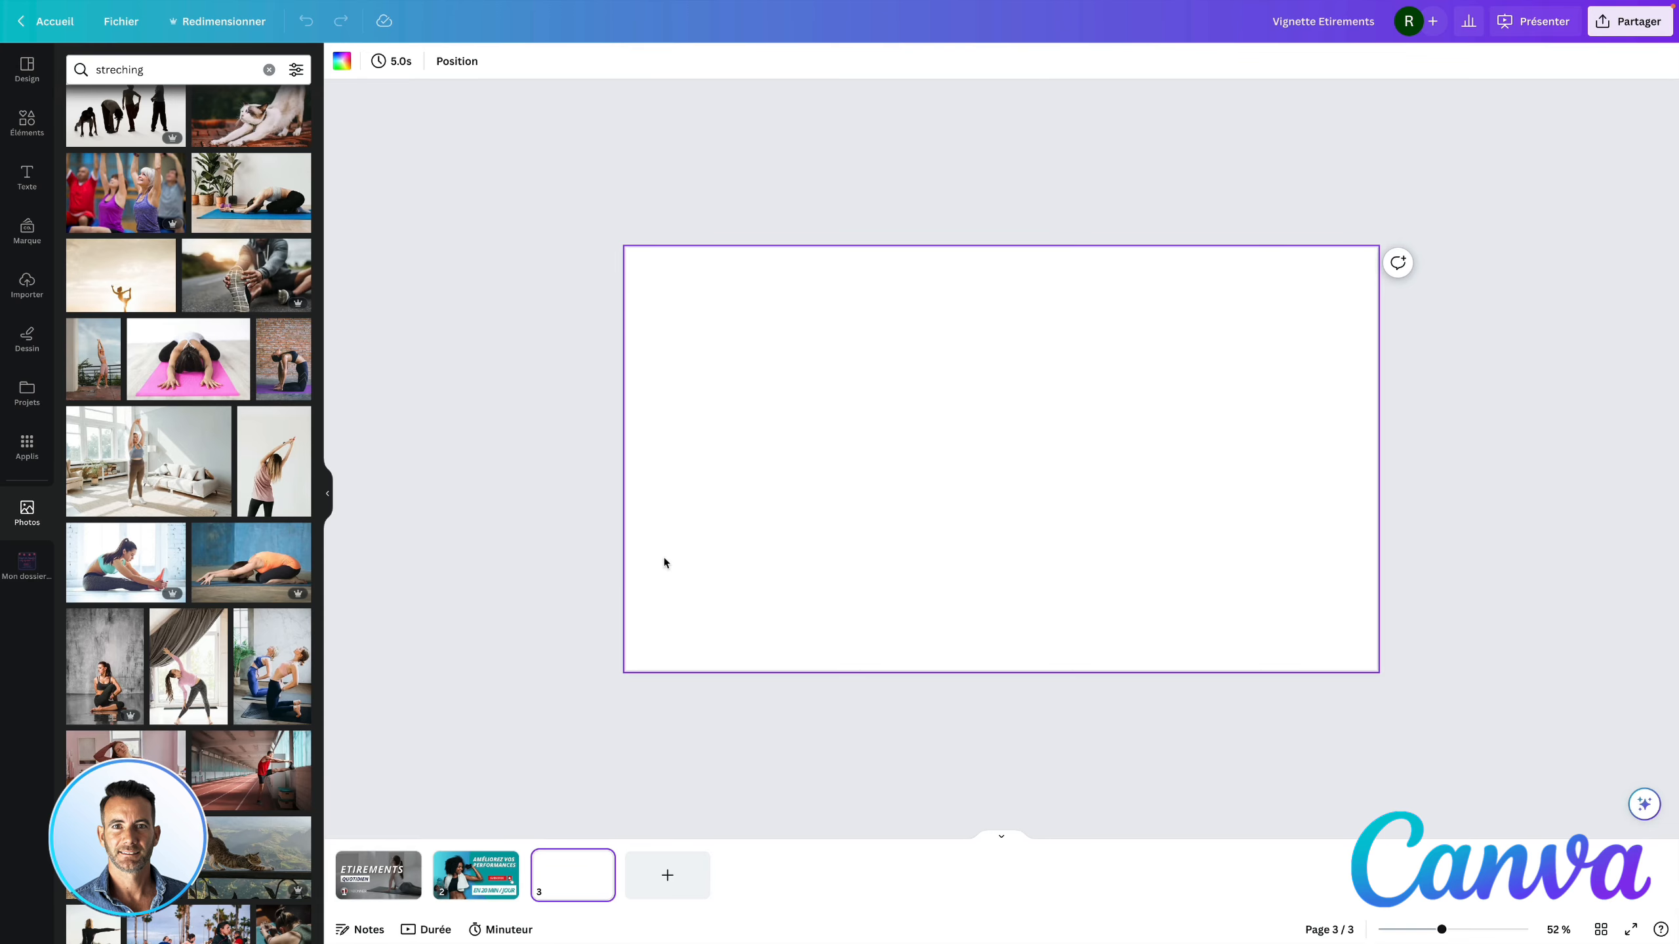
scroll(171, 504, down, 9)
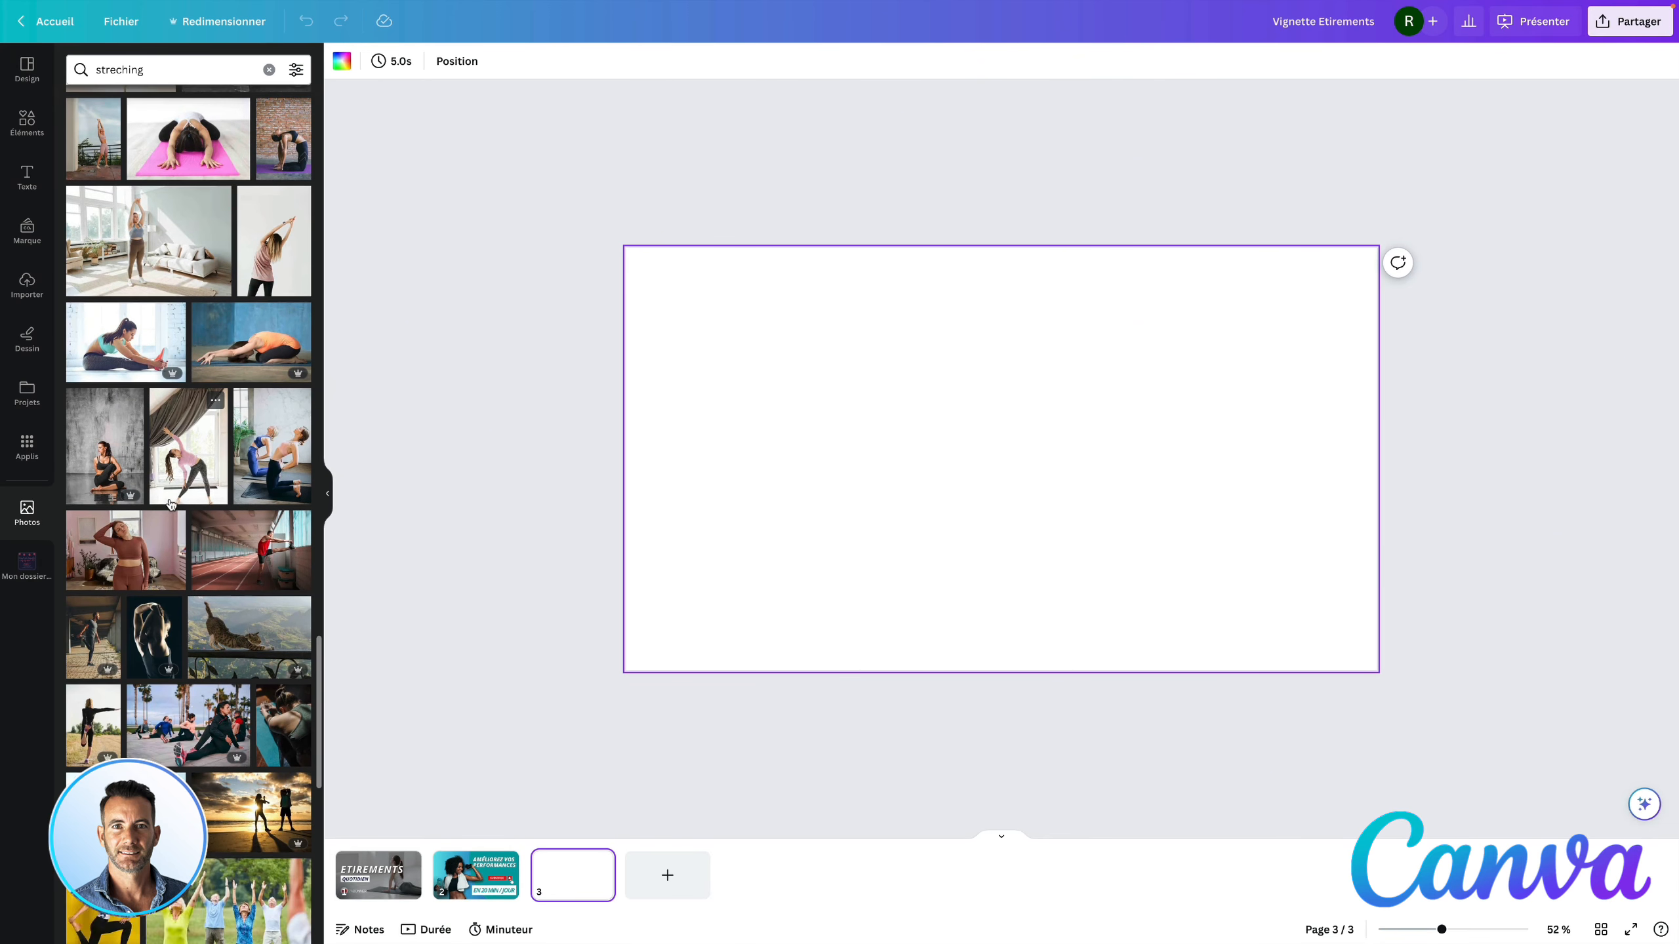
scroll(170, 503, down, 5)
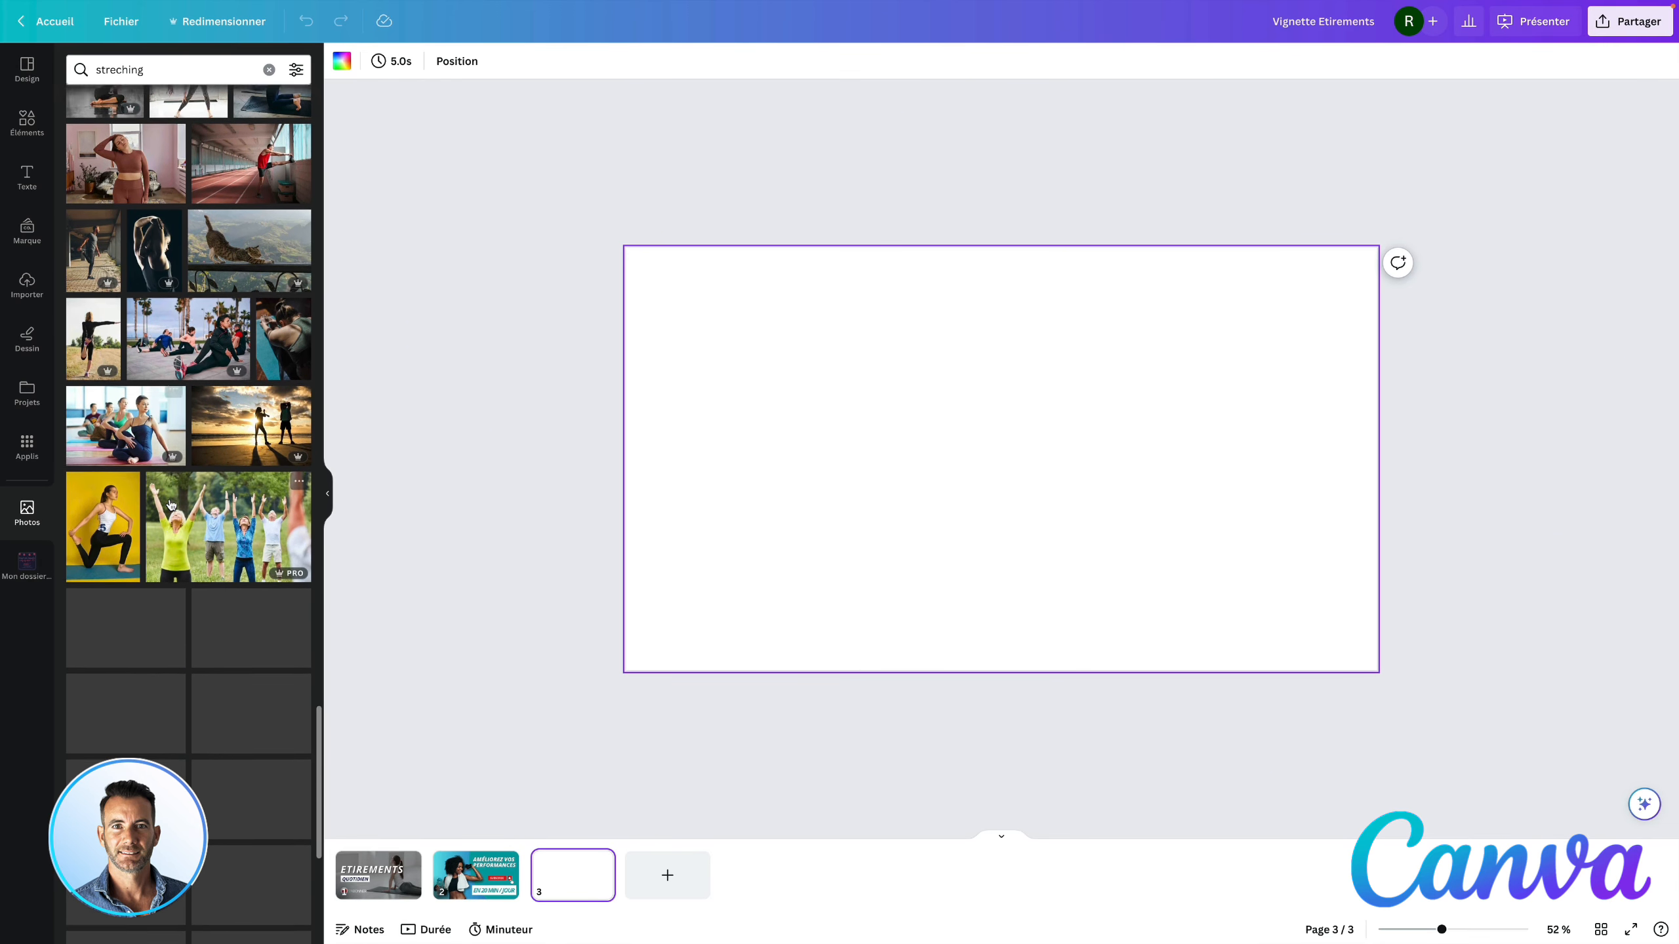
scroll(171, 503, down, 5)
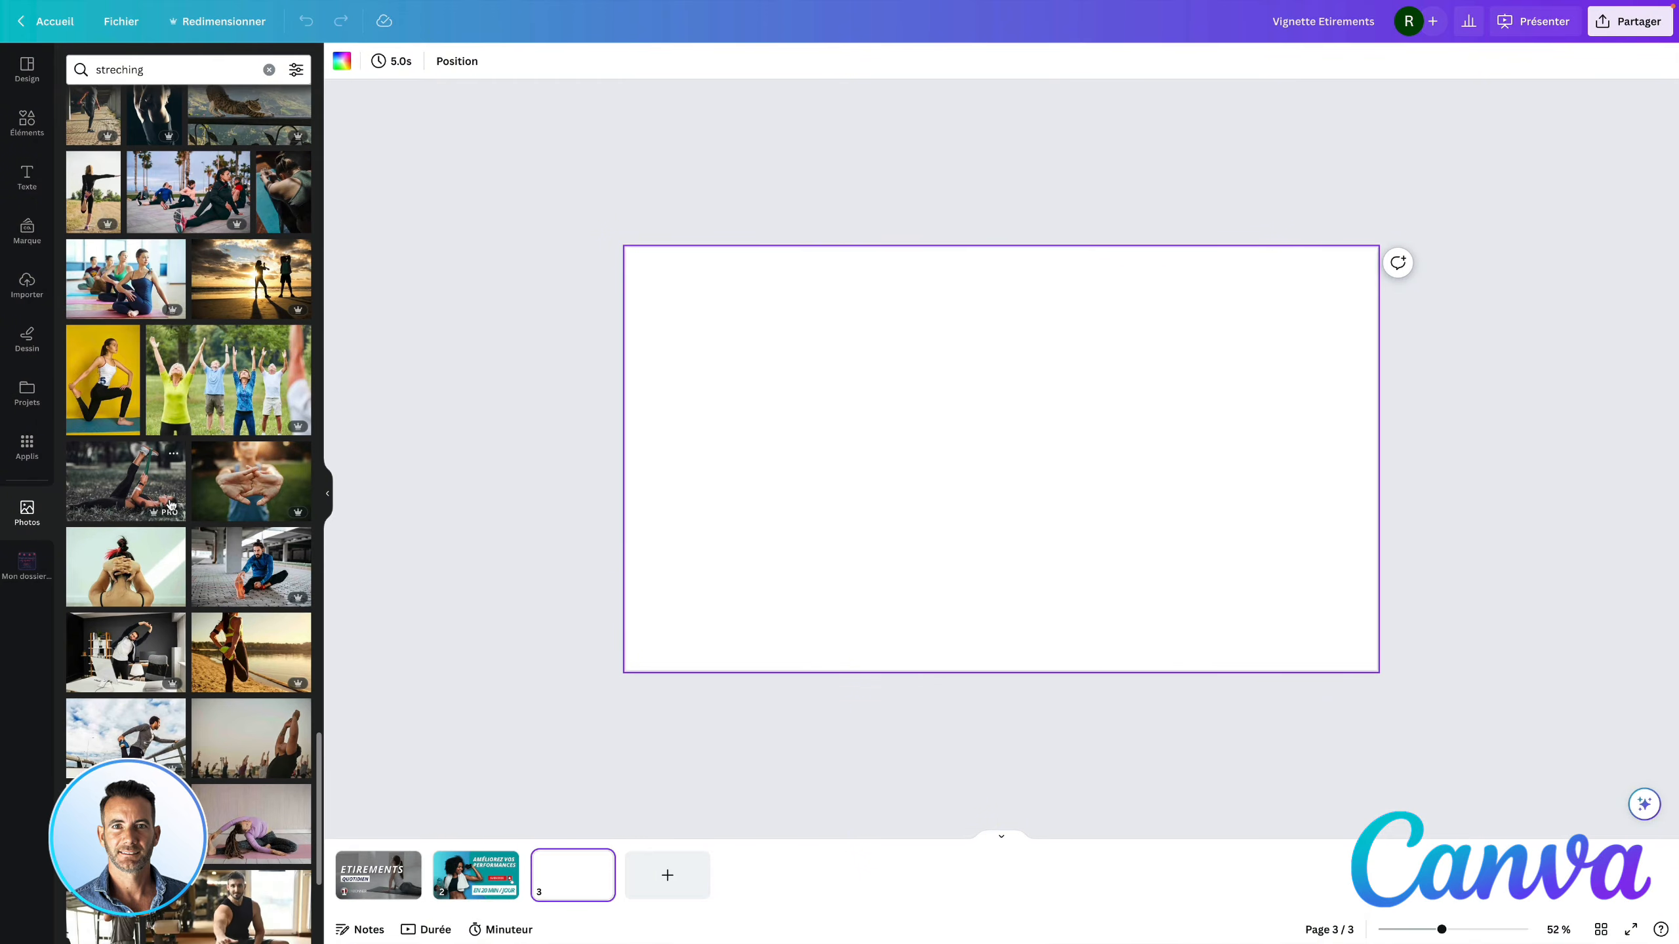
scroll(171, 503, down, 1)
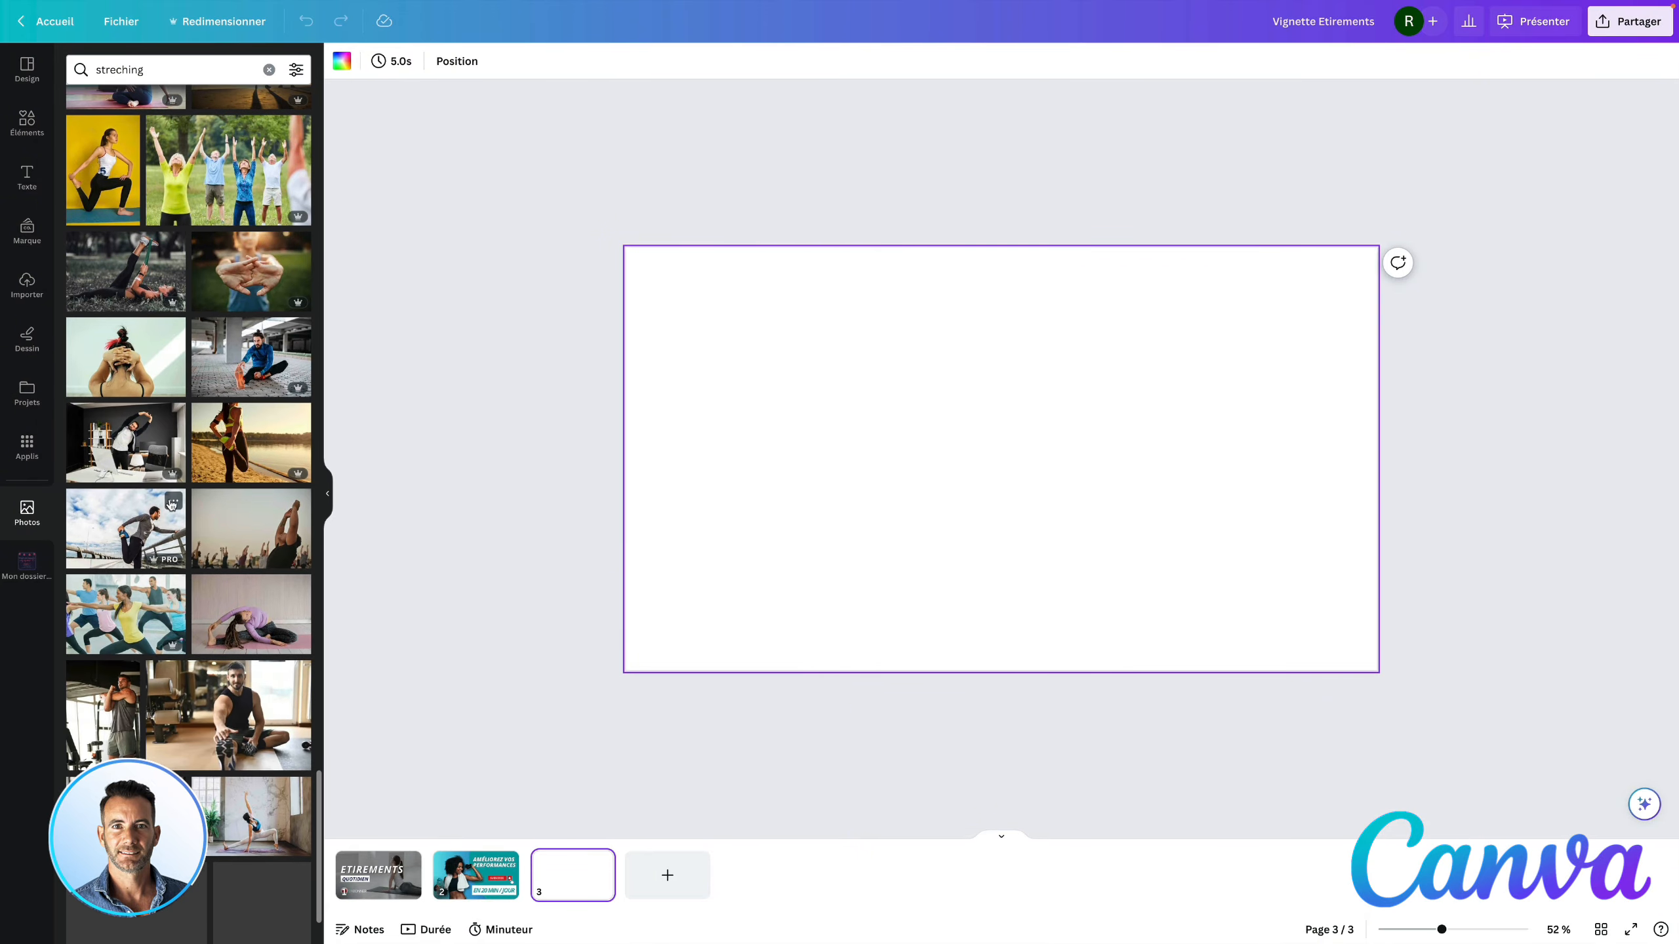
scroll(171, 504, down, 7)
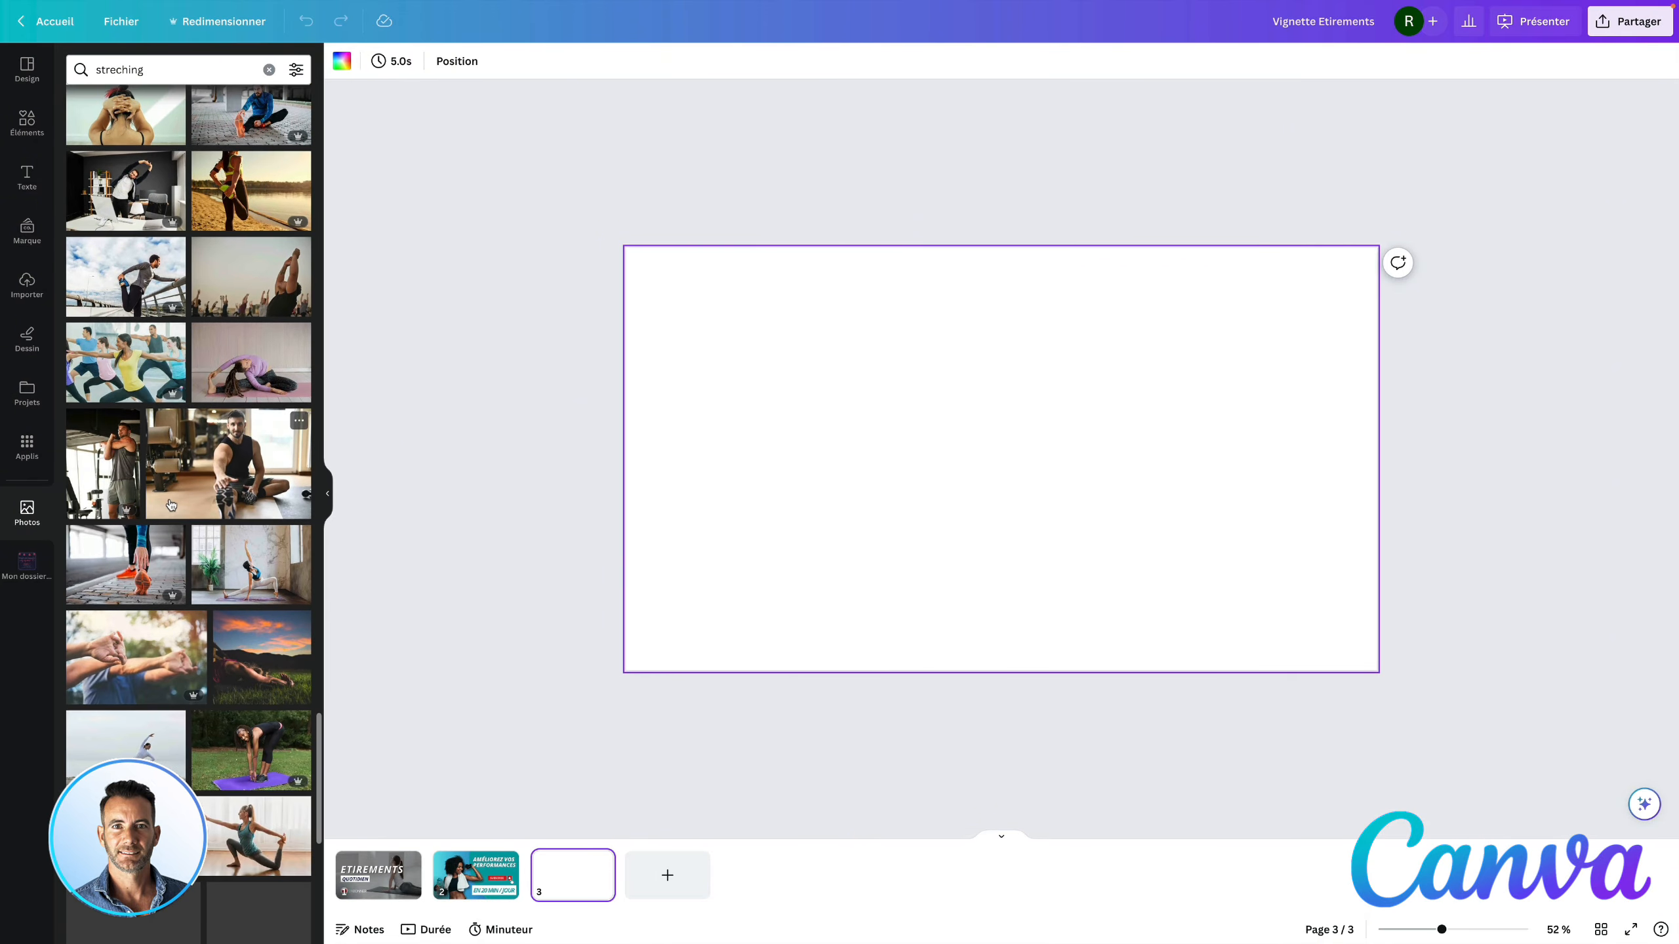
scroll(171, 504, down, 4)
scroll(171, 504, down, 5)
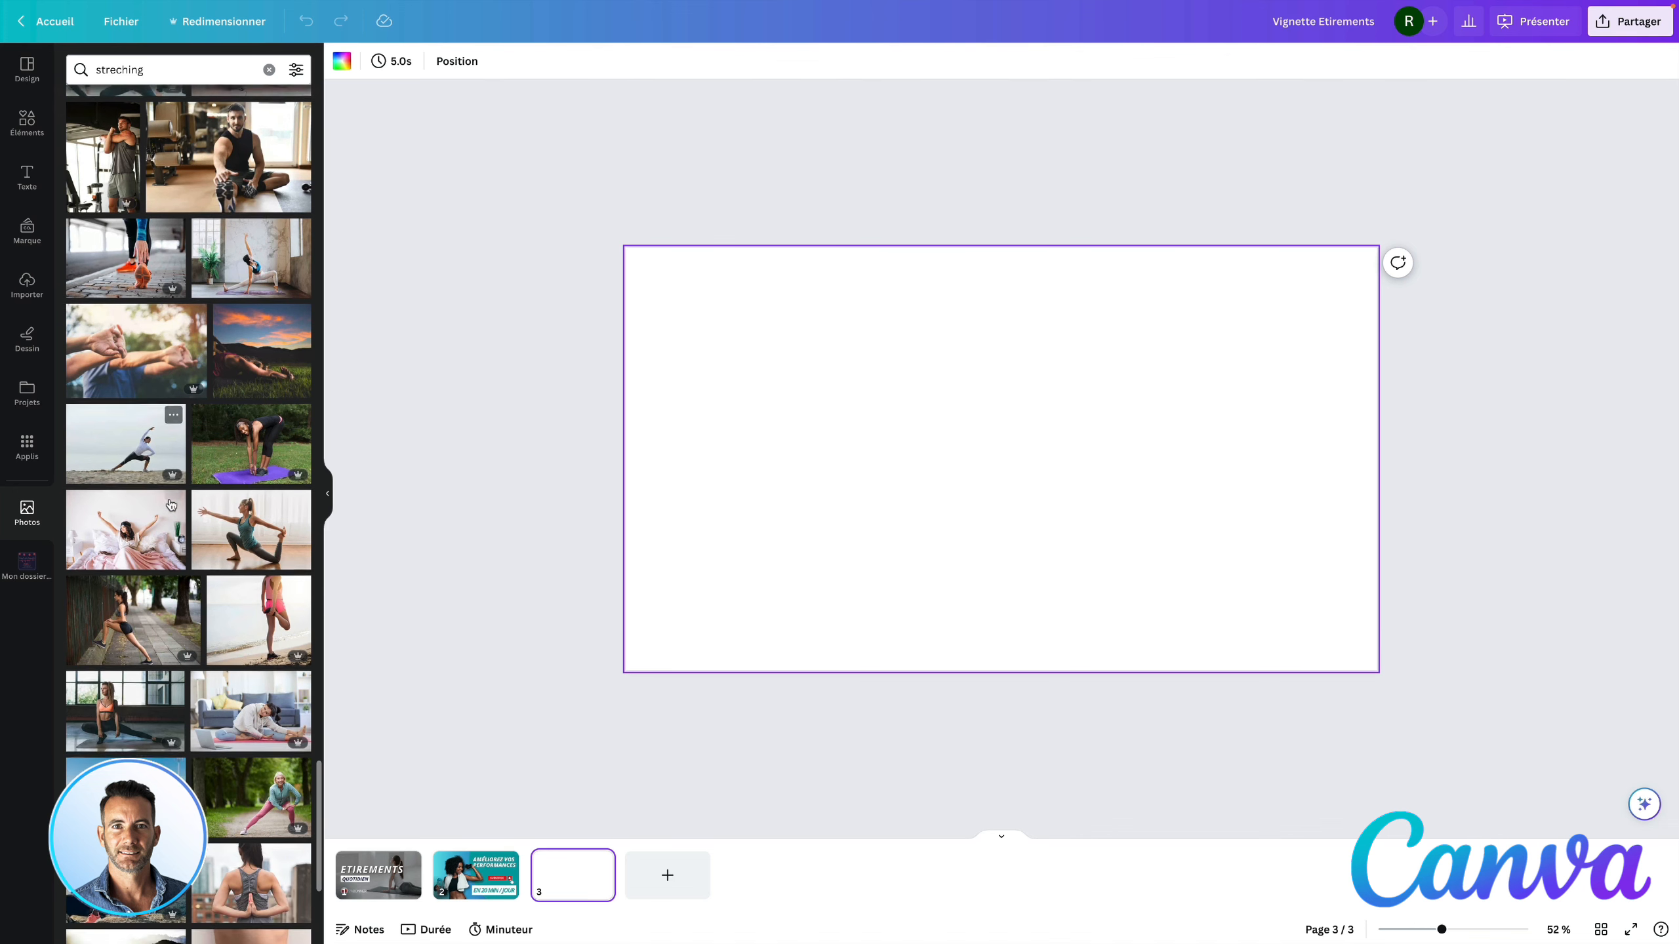
scroll(169, 503, down, 8)
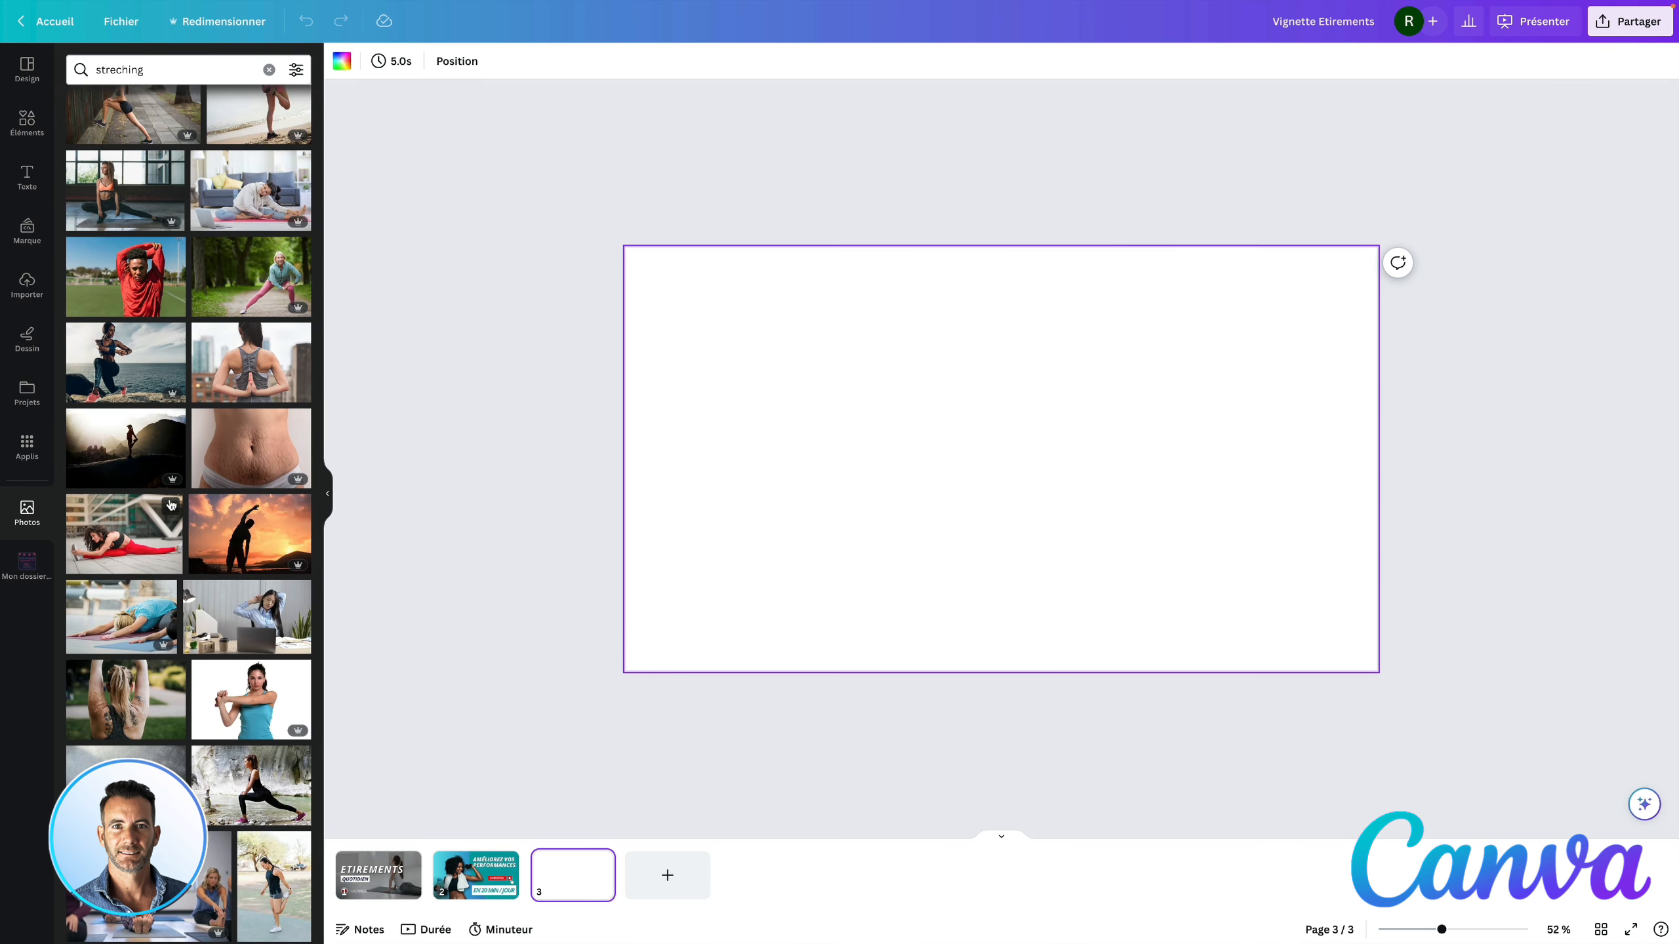
scroll(170, 504, down, 4)
scroll(230, 460, down, 7)
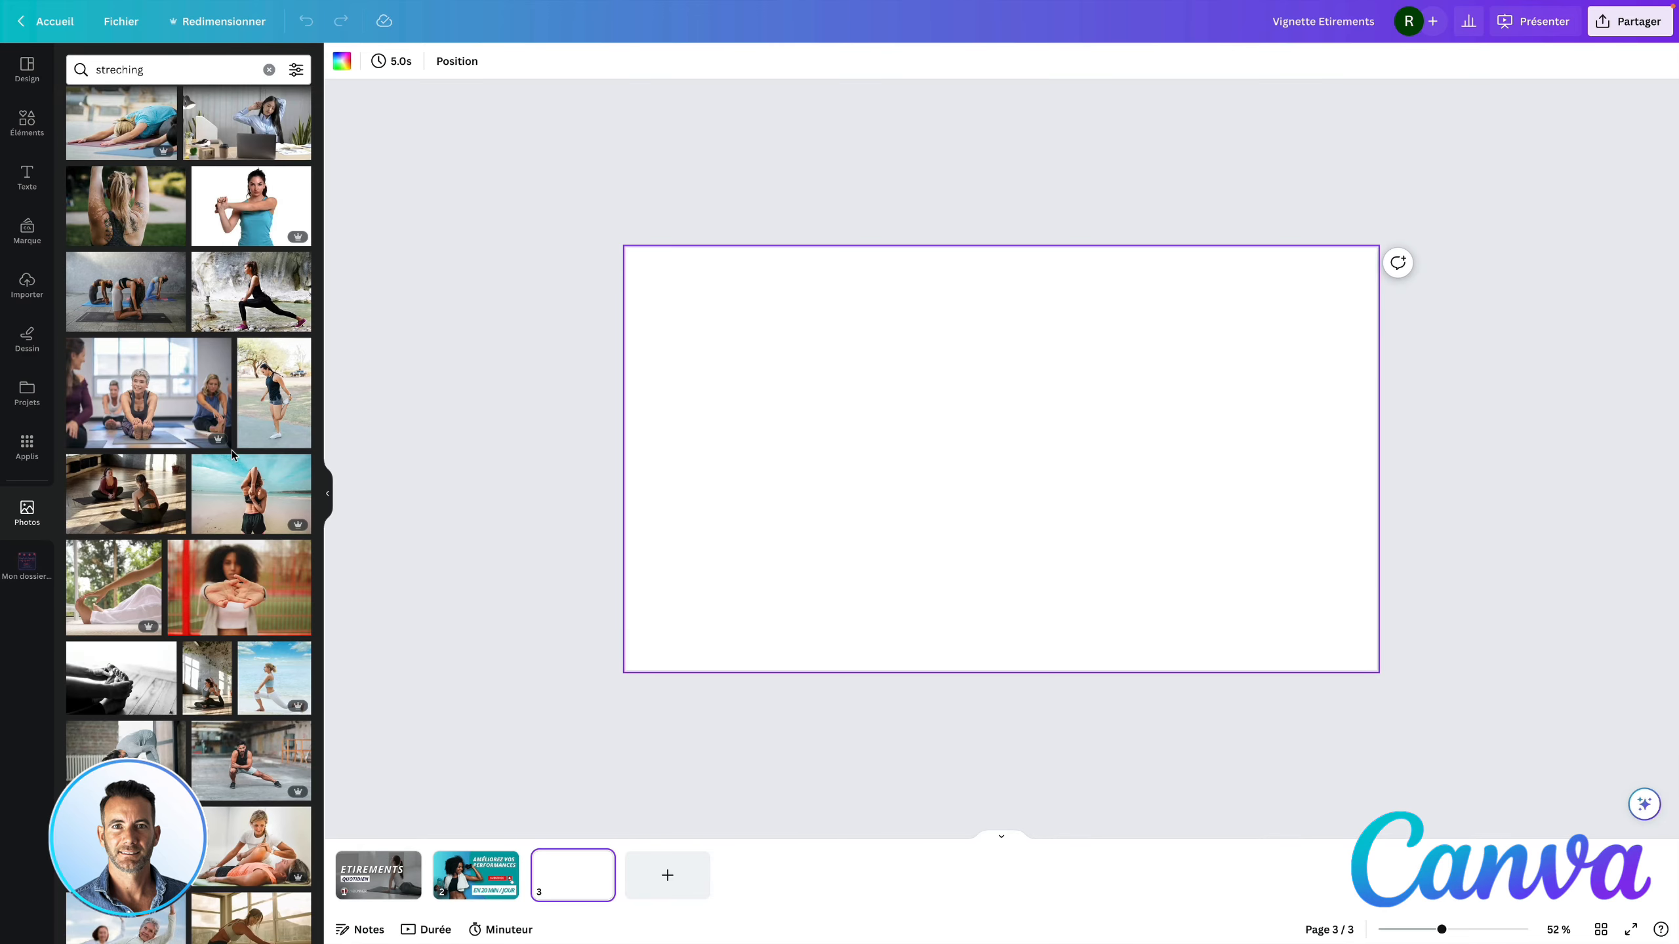
scroll(231, 450, down, 4)
scroll(233, 455, down, 3)
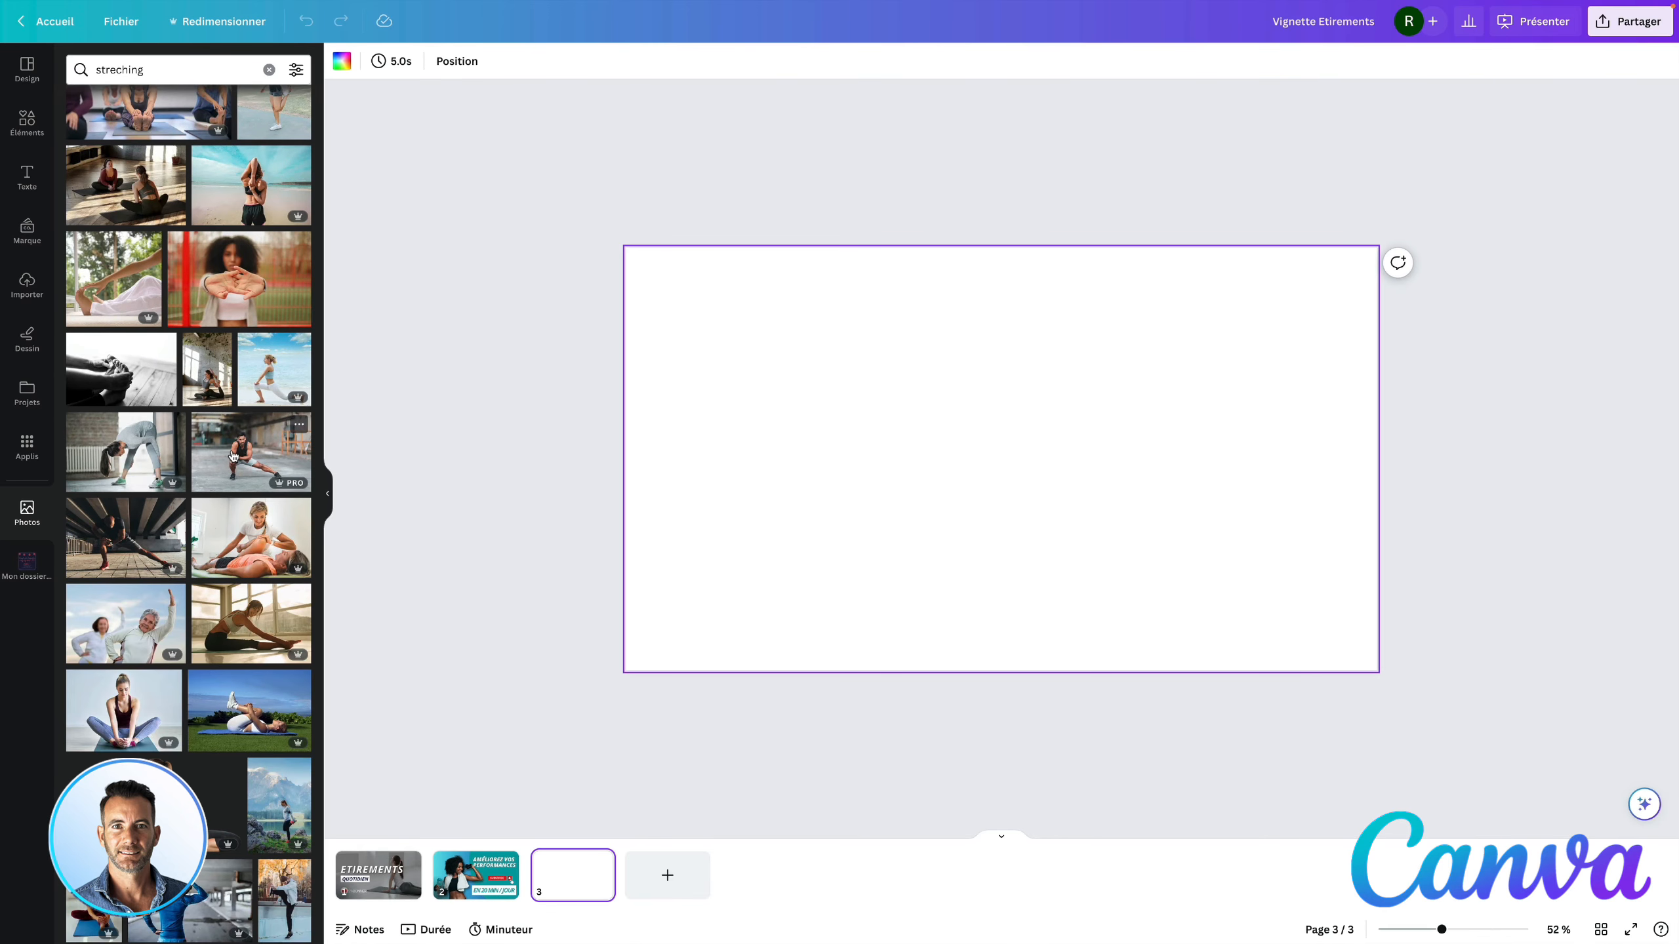
scroll(231, 451, down, 4)
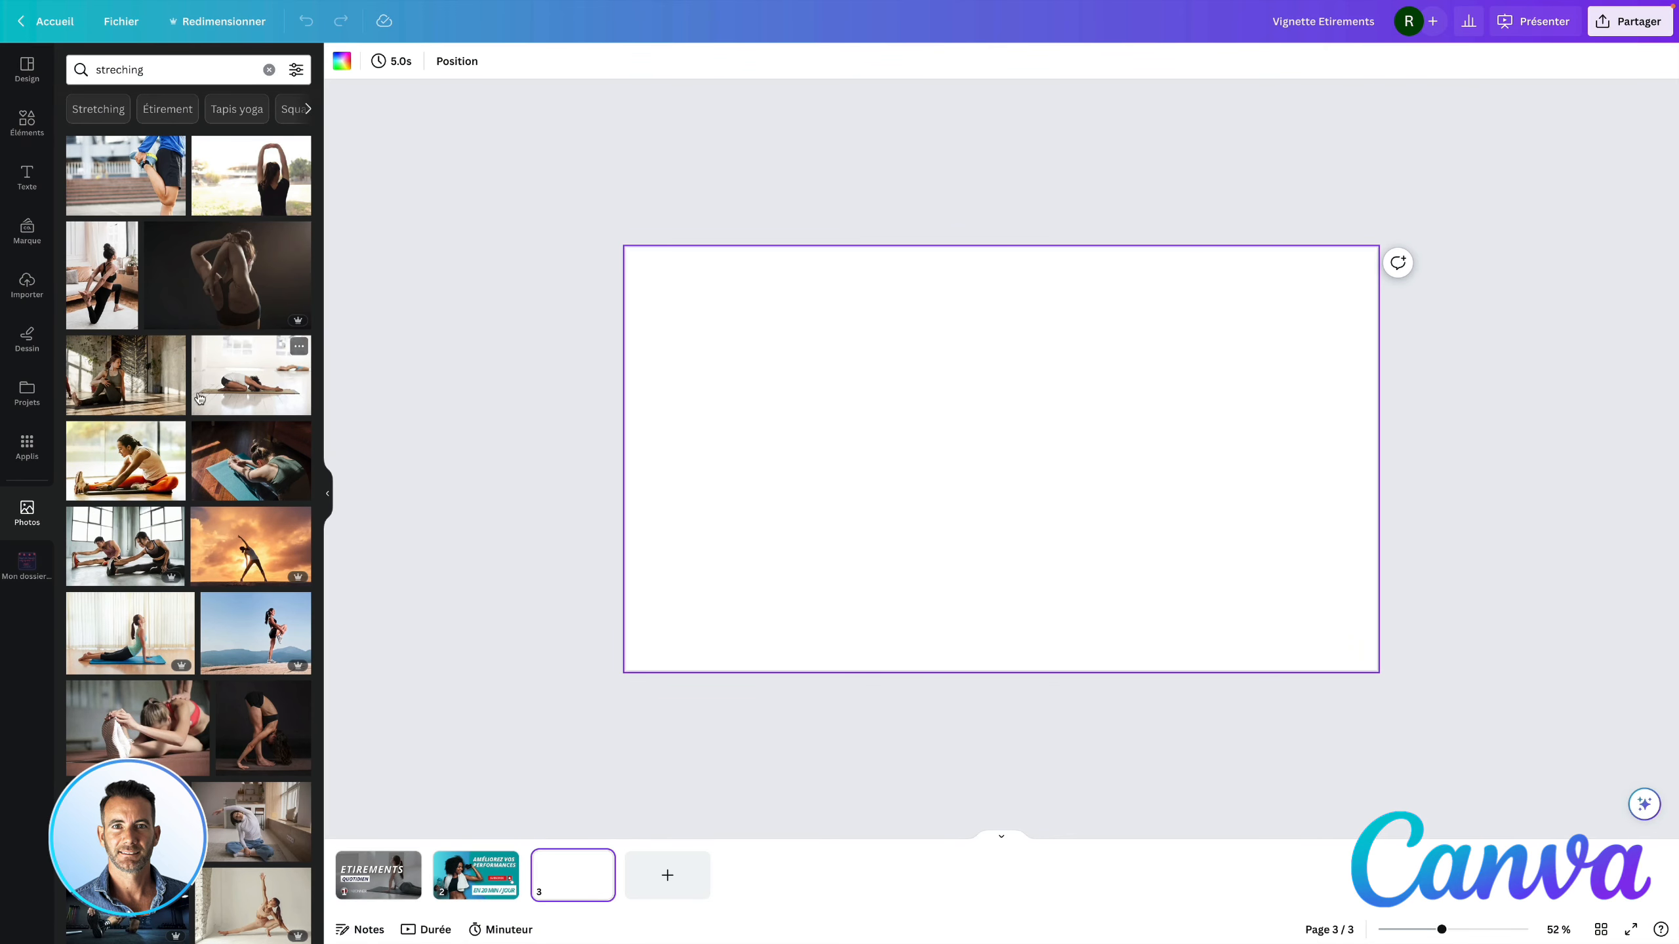
- Add the photo of the woman bent forward on a yoga mat to page 3 and set it as the page background
click(218, 381)
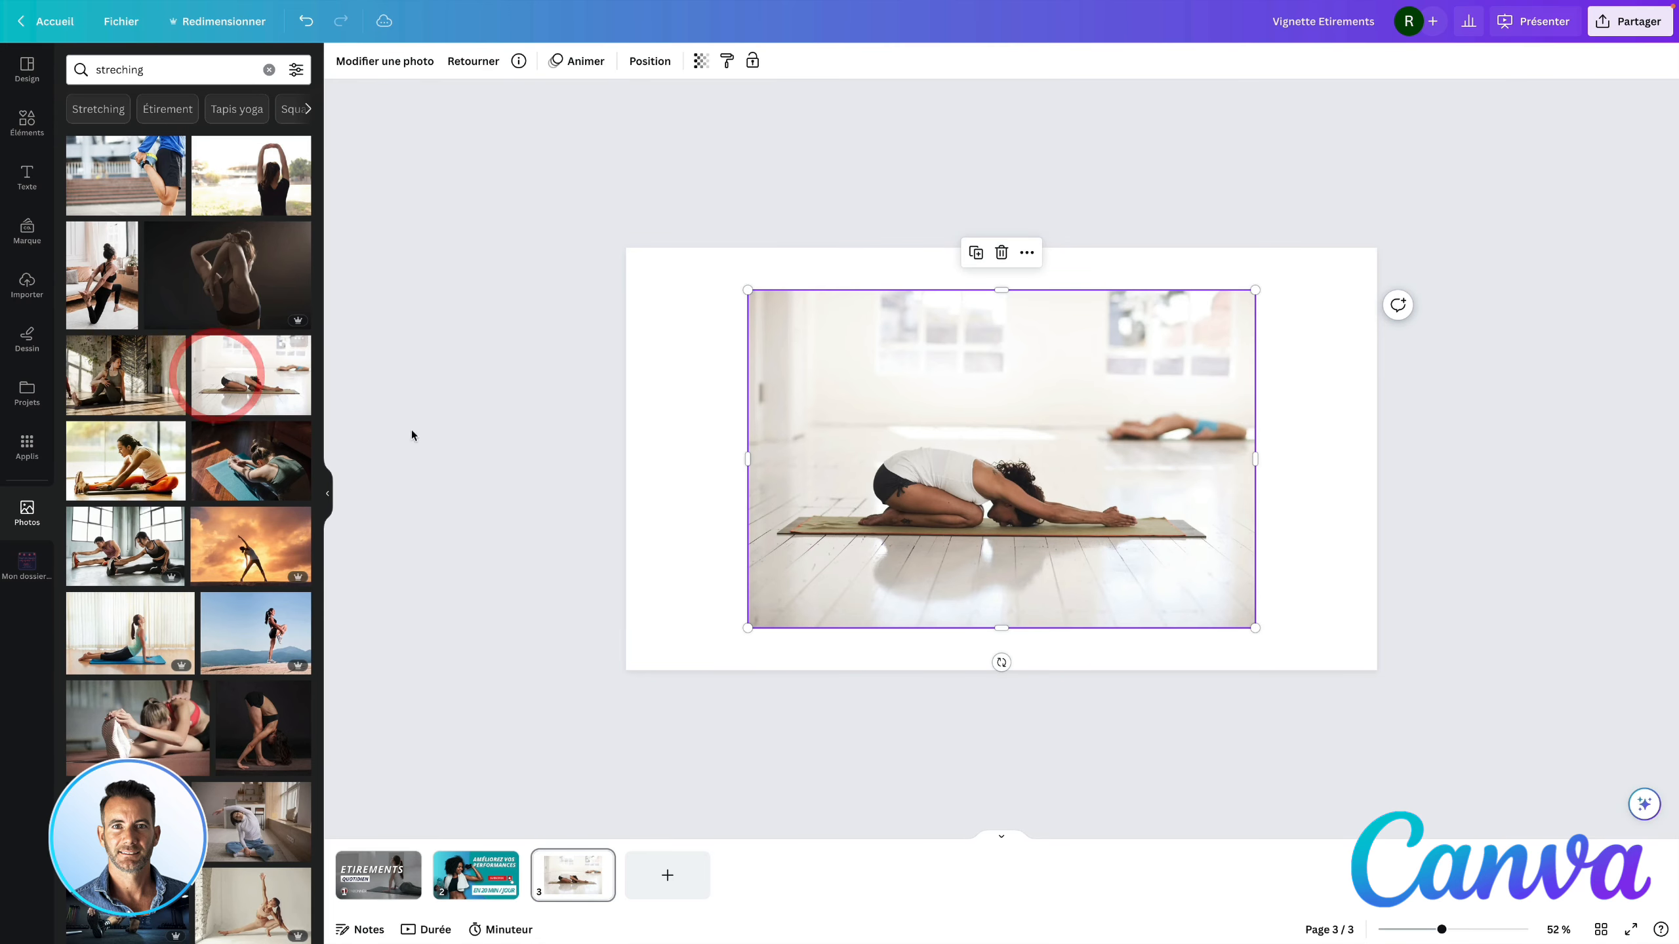
click(1474, 457)
click(934, 465)
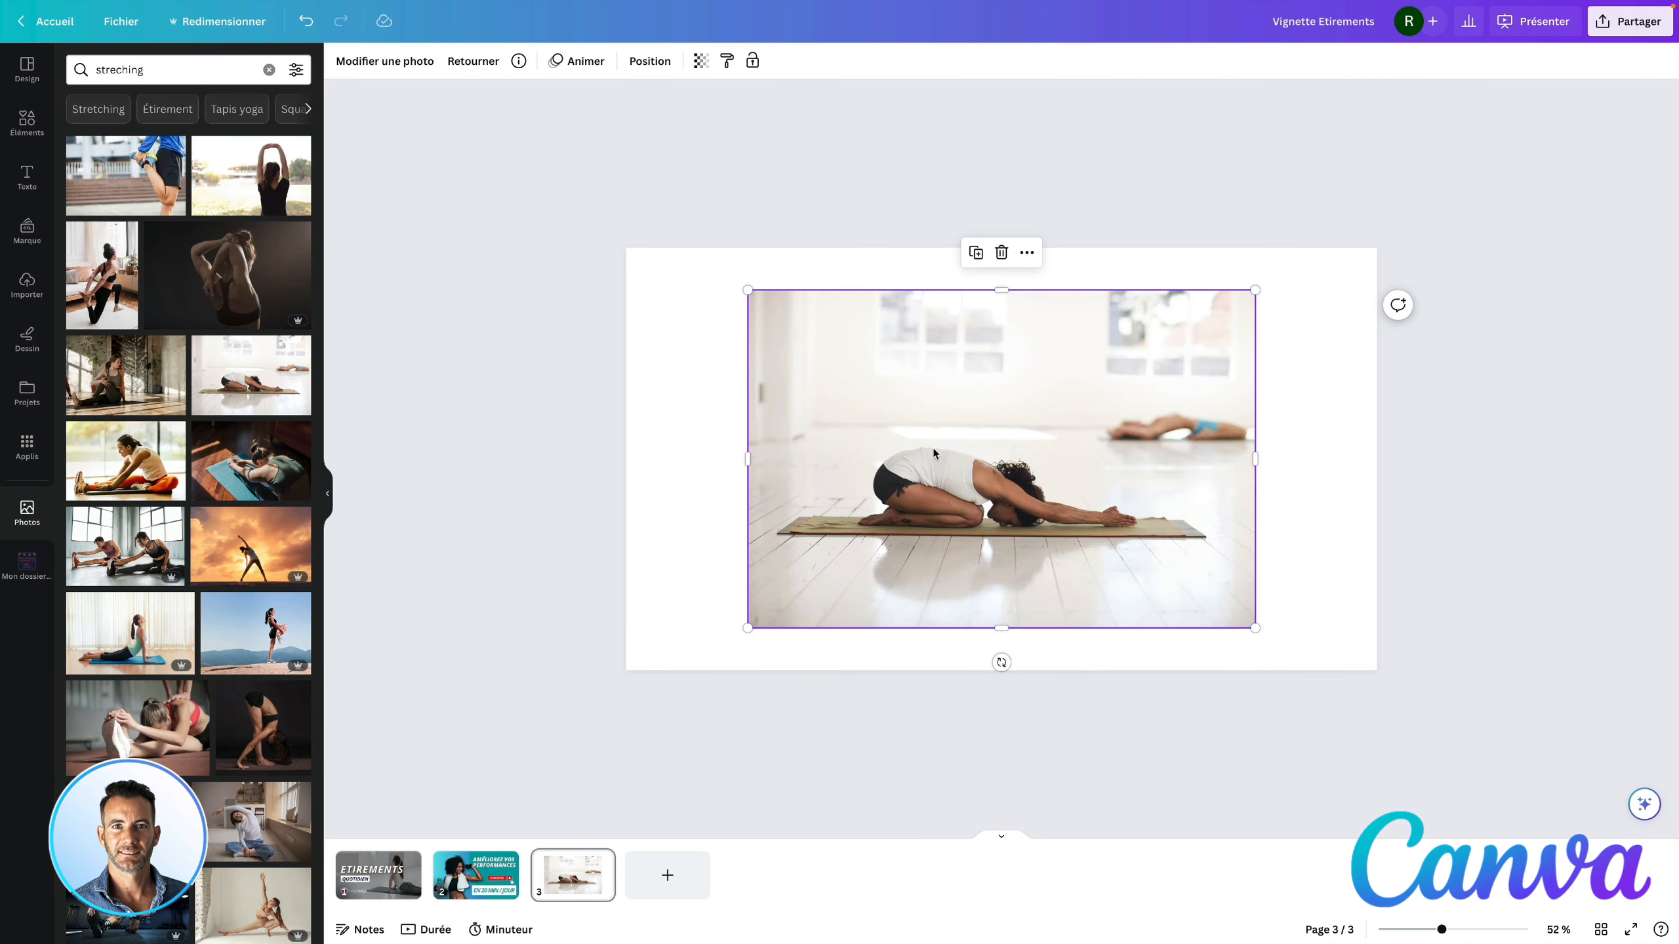
right_click(928, 418)
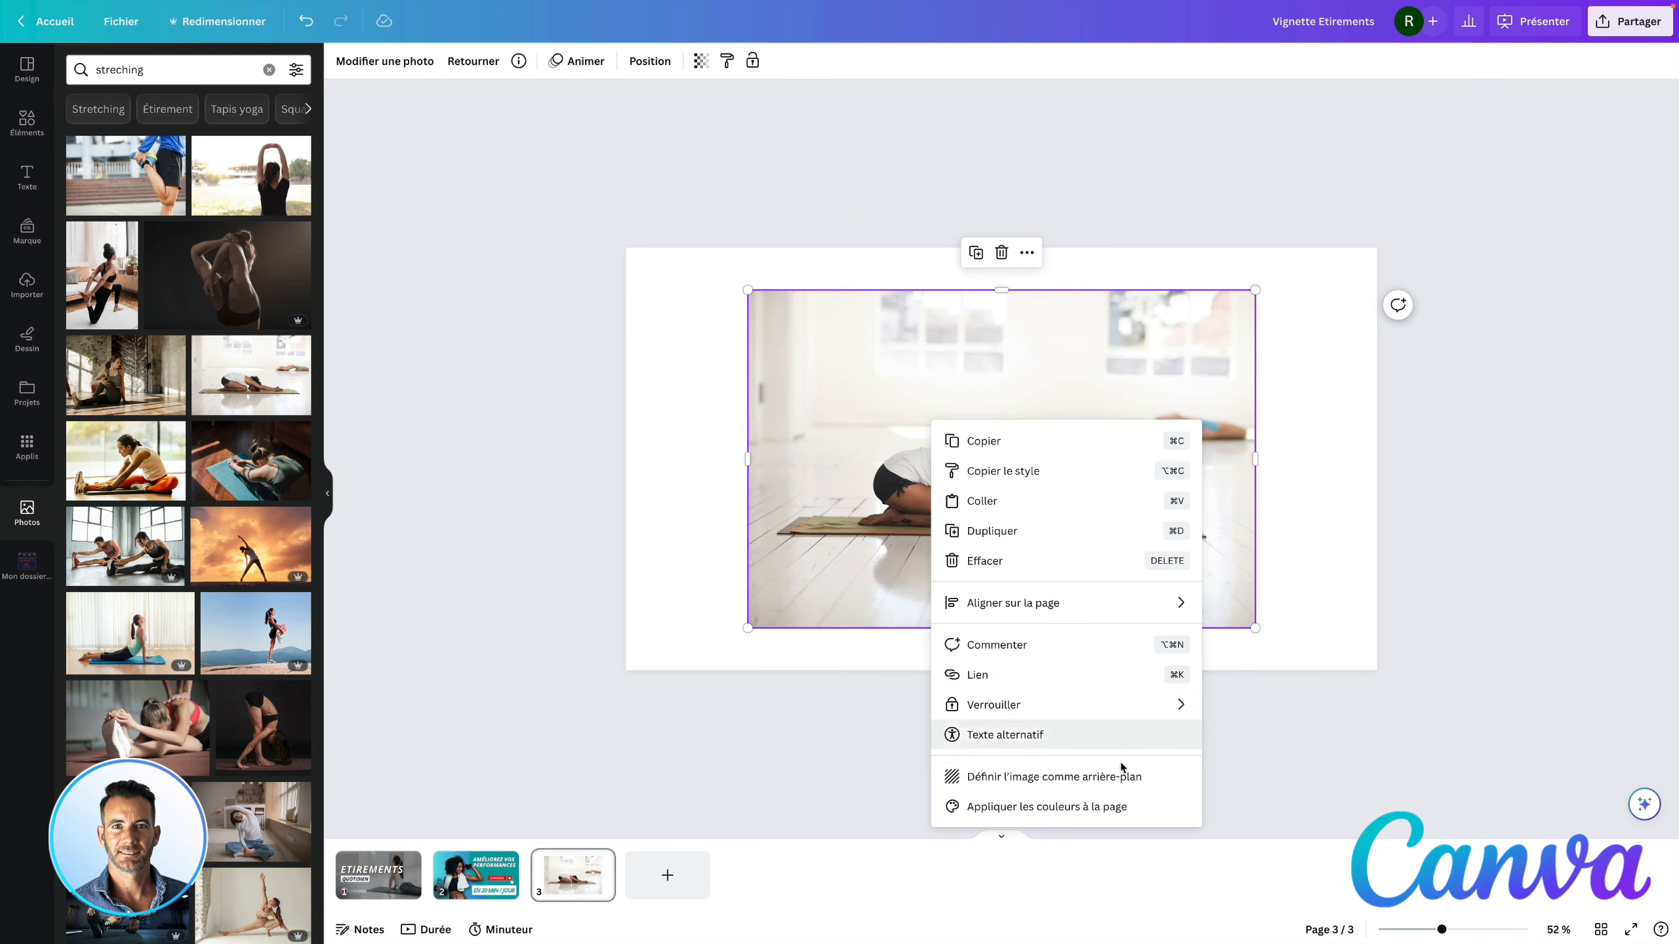
click(1123, 783)
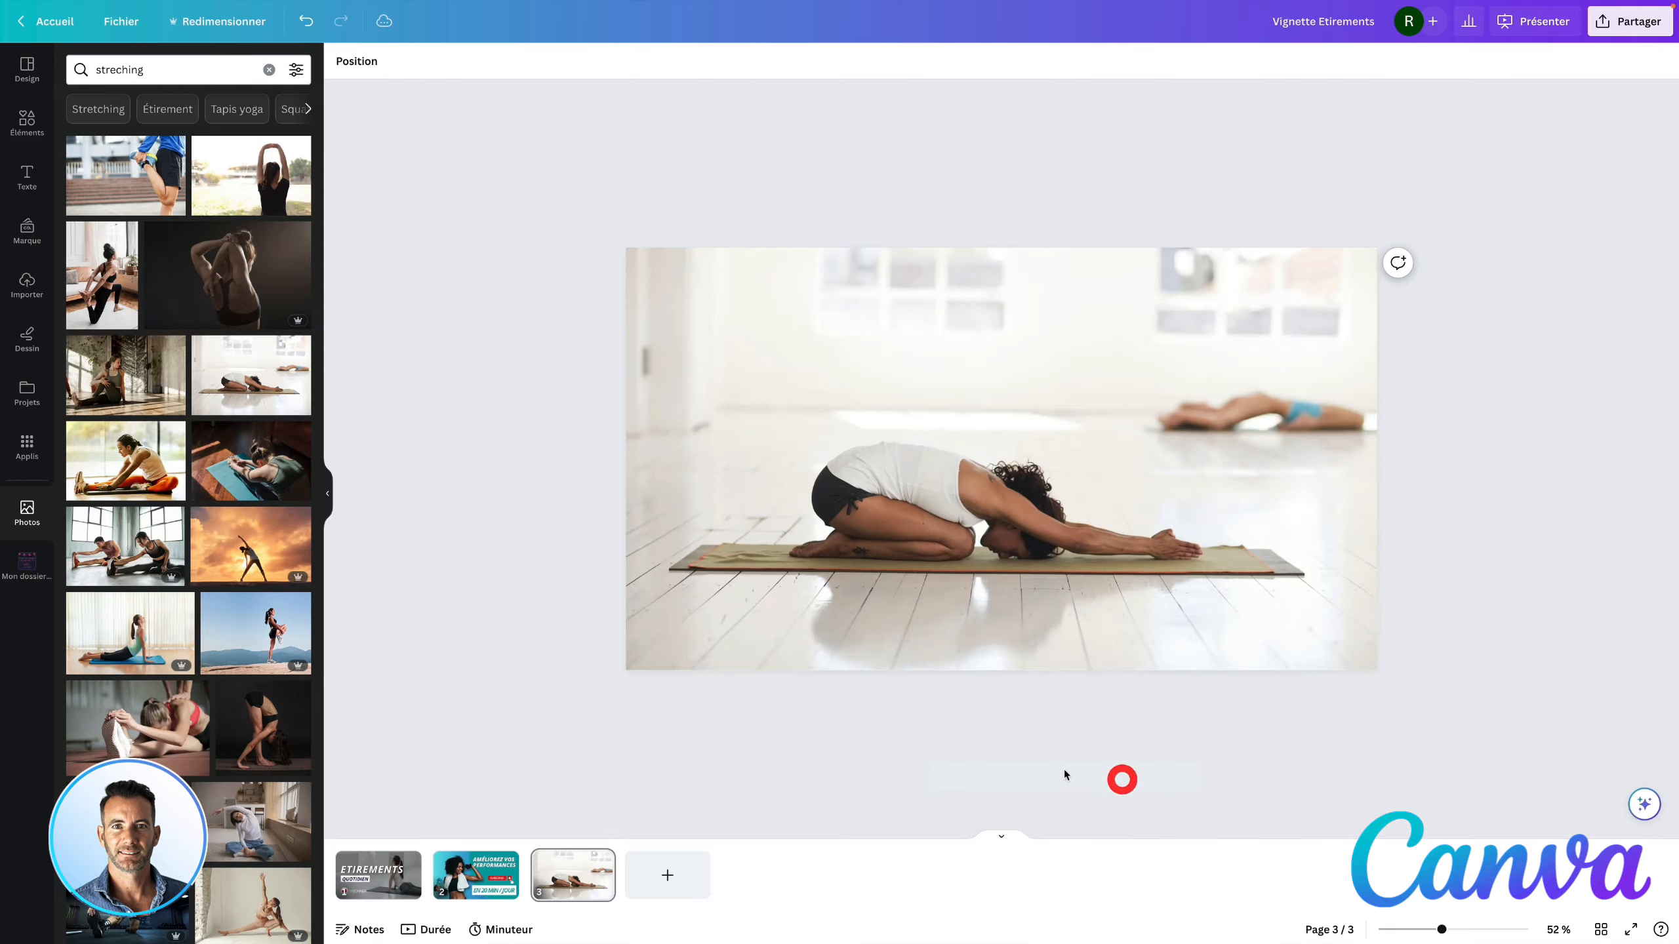
- Examine the transparency and photo-editing options of the background photo on page 1
click(381, 873)
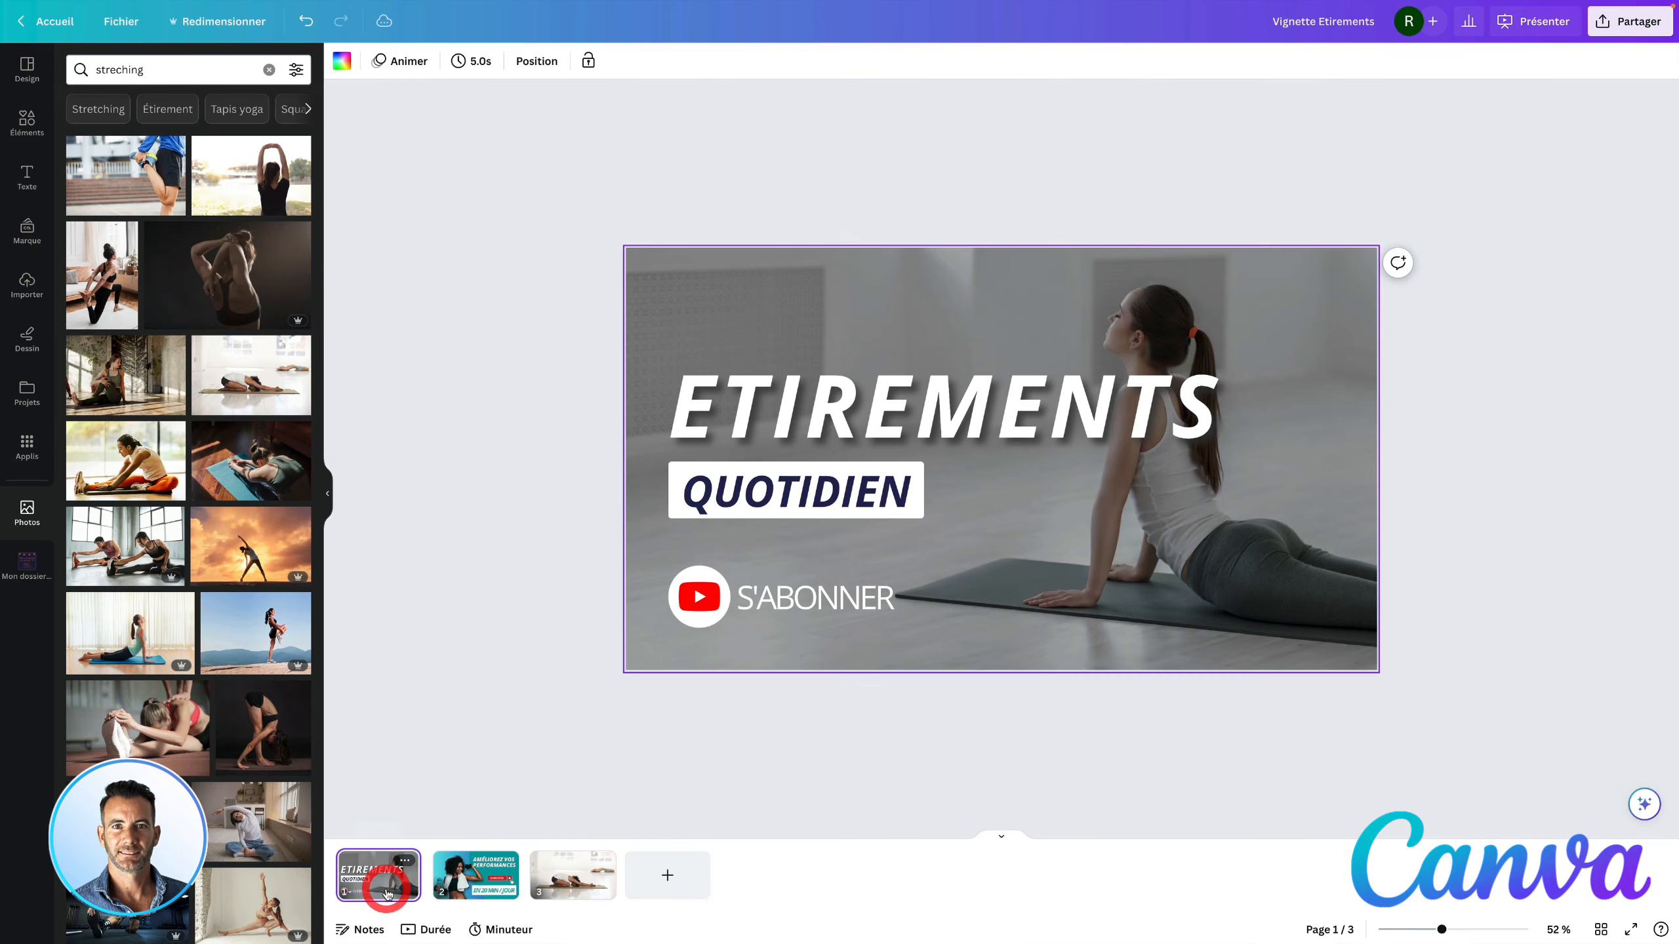
click(1165, 548)
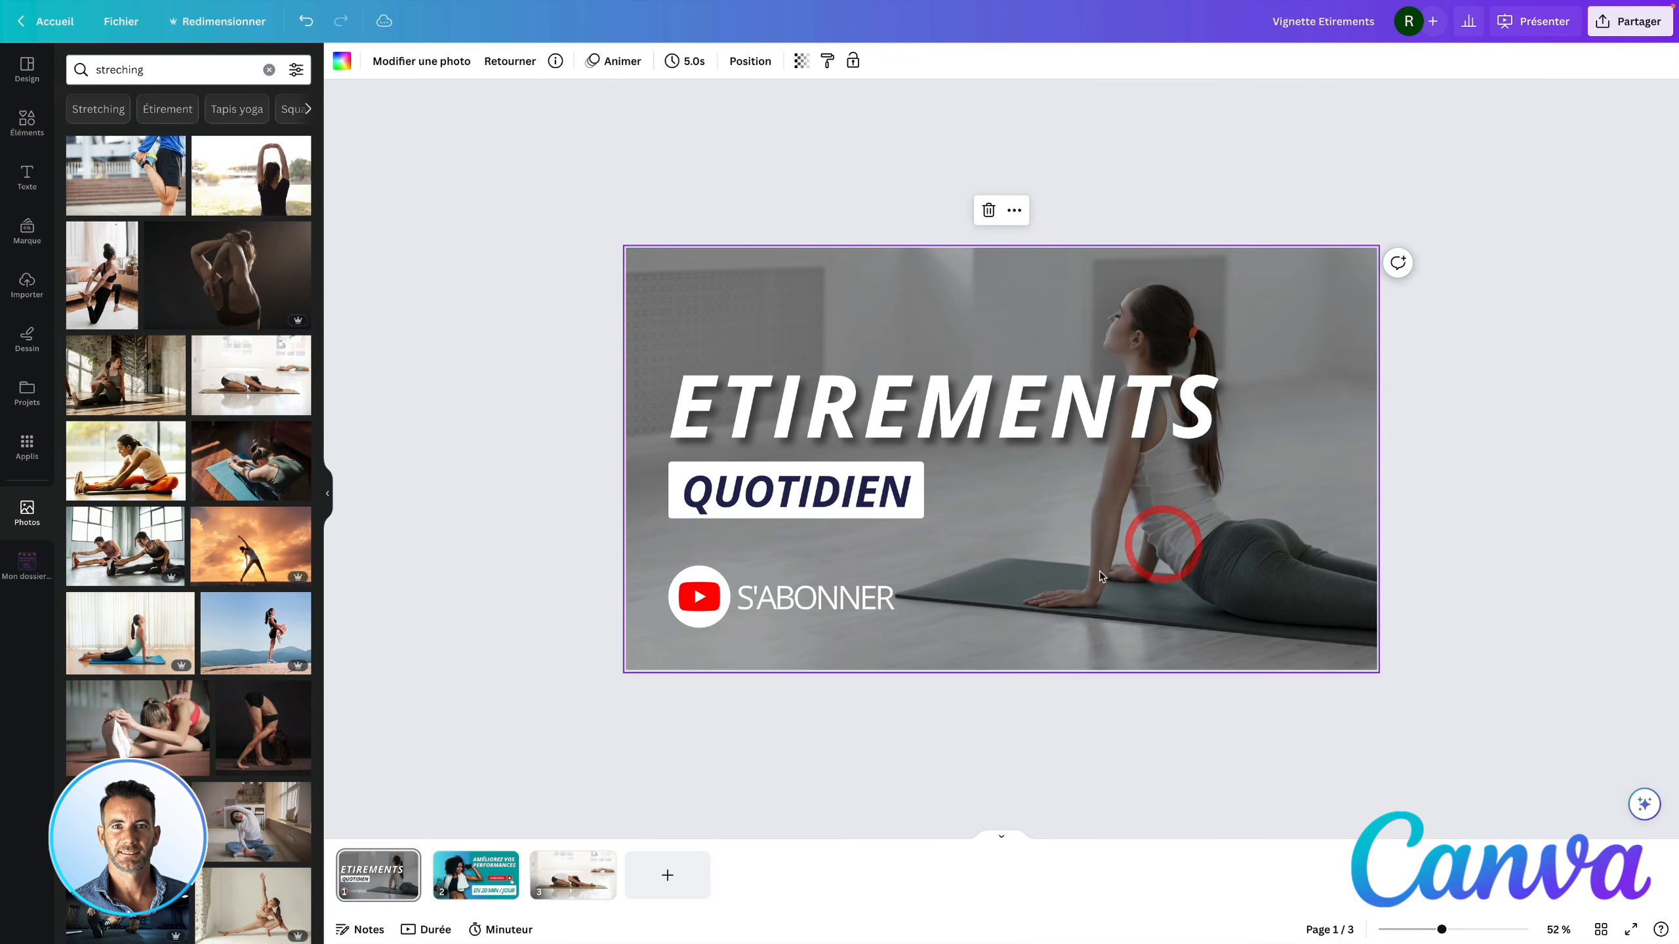
click(801, 60)
click(471, 154)
click(435, 66)
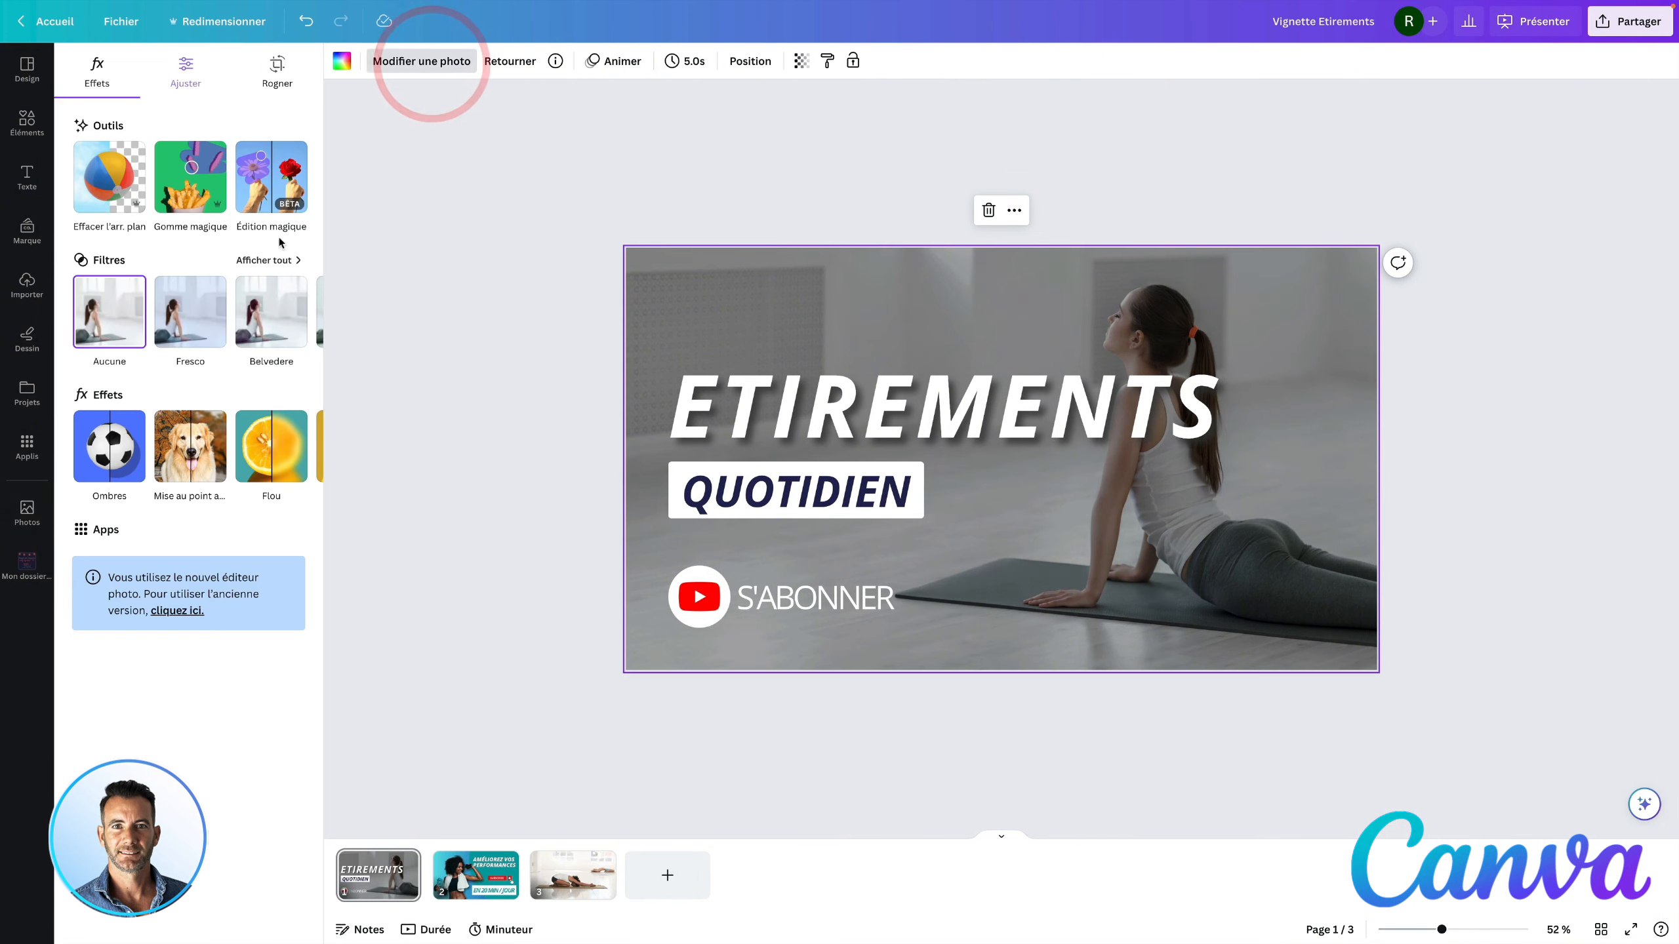
click(526, 208)
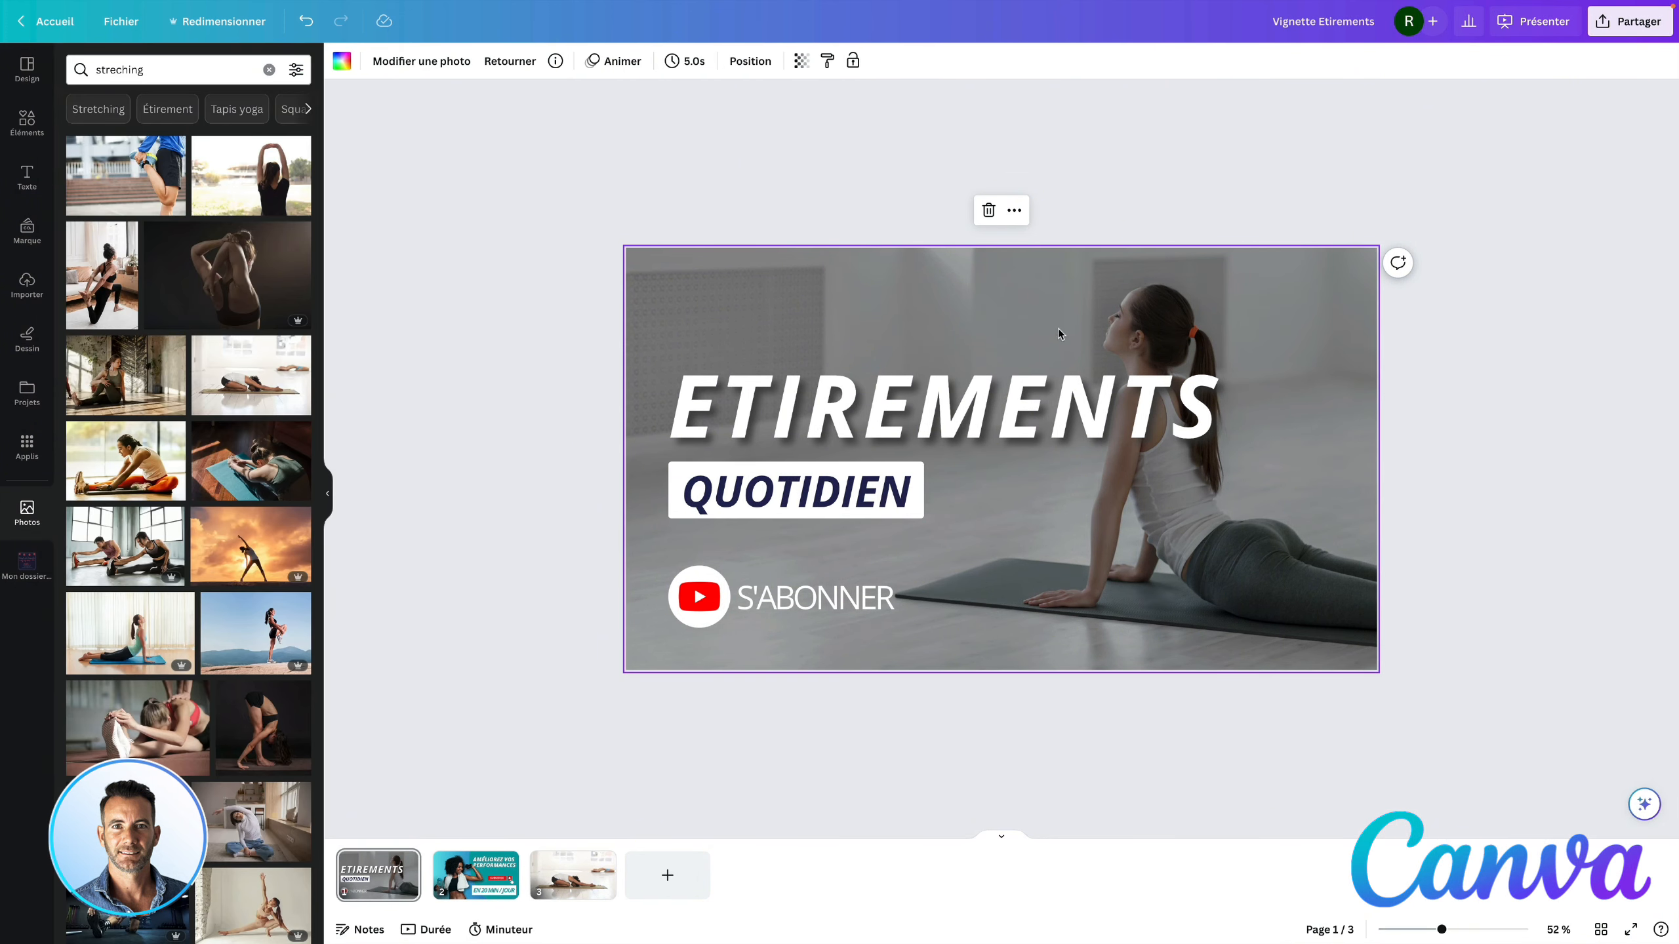
- Compare the background photo on page 3 with the darkened one on page 1
click(573, 880)
click(380, 885)
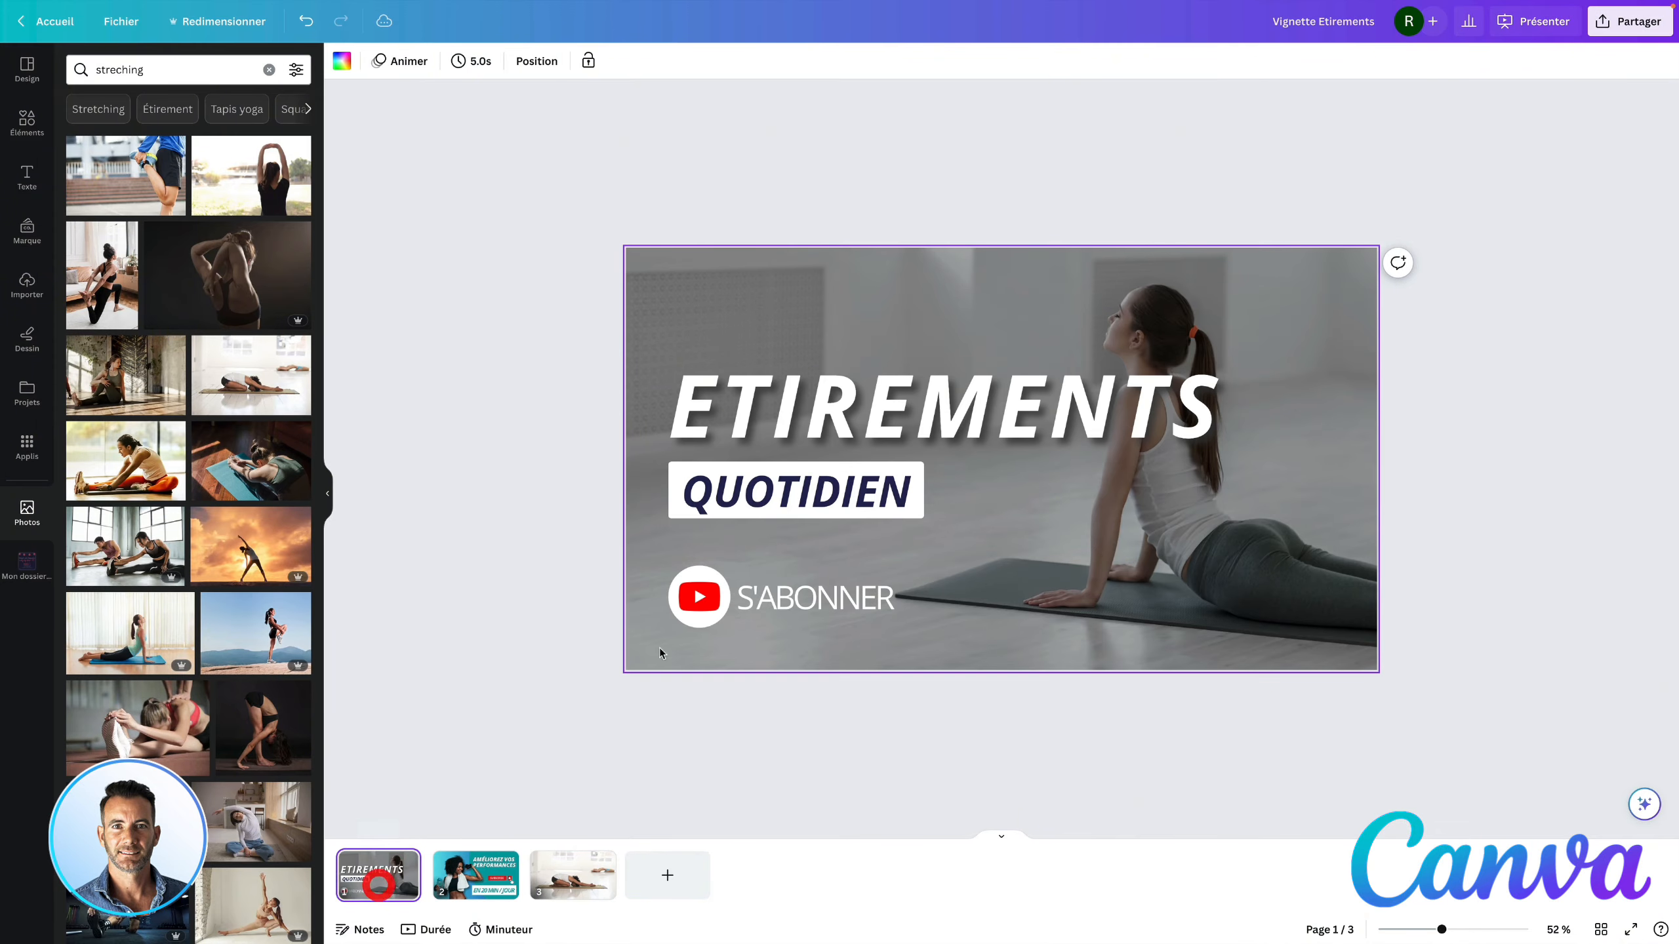
click(591, 881)
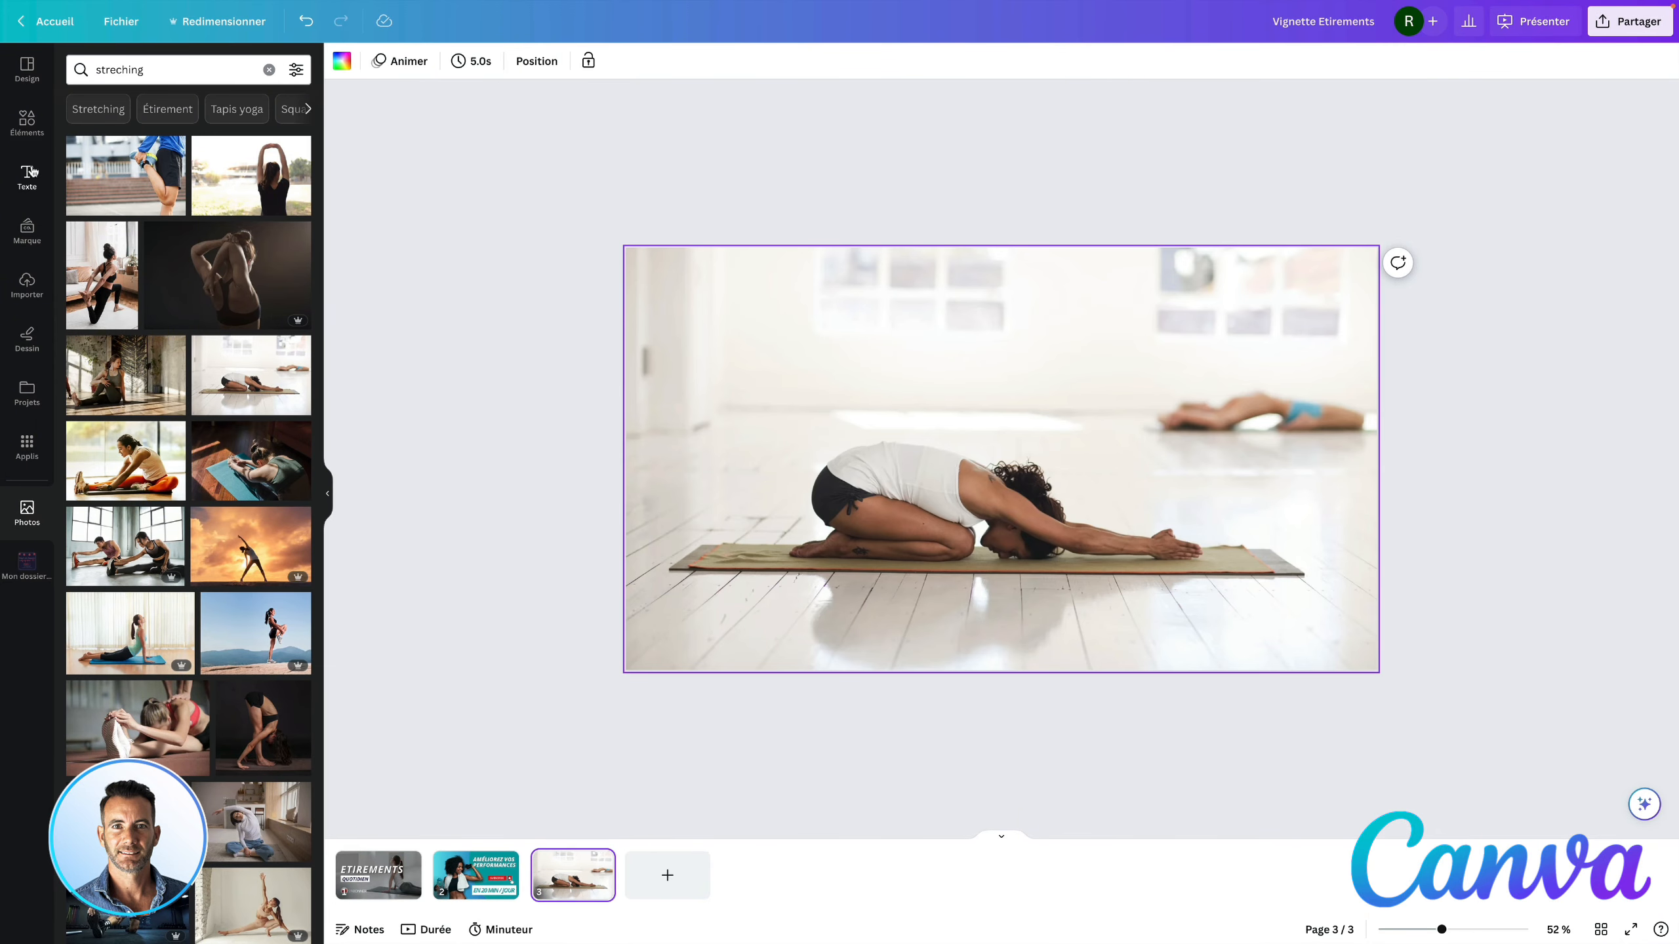
- Add a square shape to page 3 and stretch it to cover the entire page
click(28, 135)
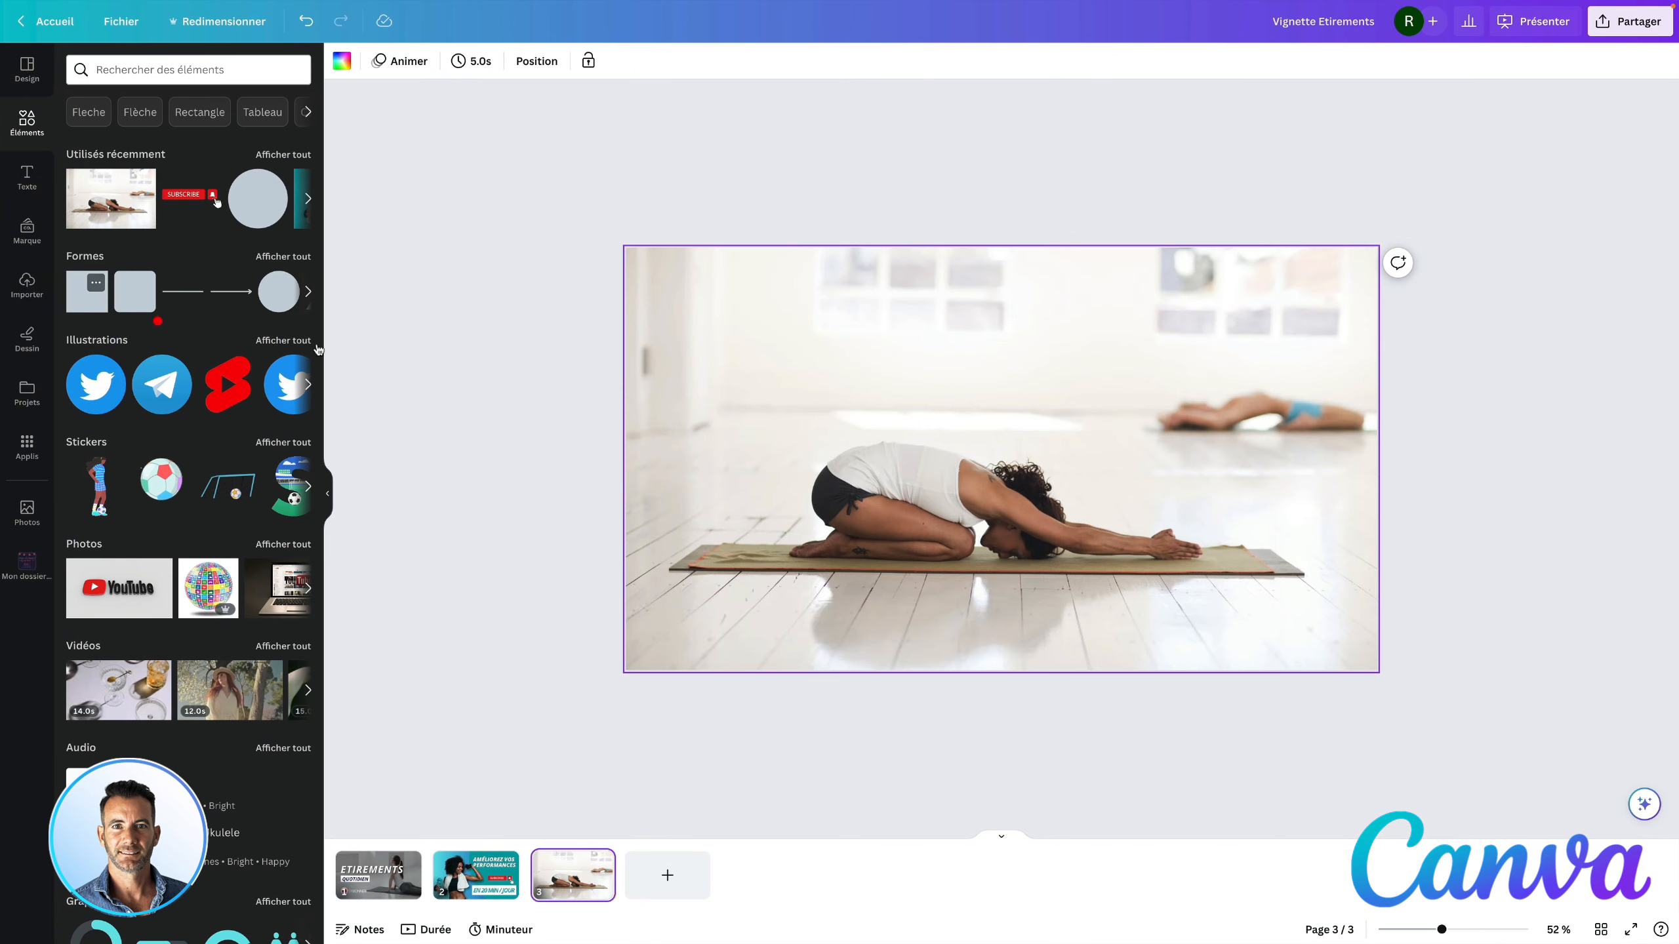
click(93, 300)
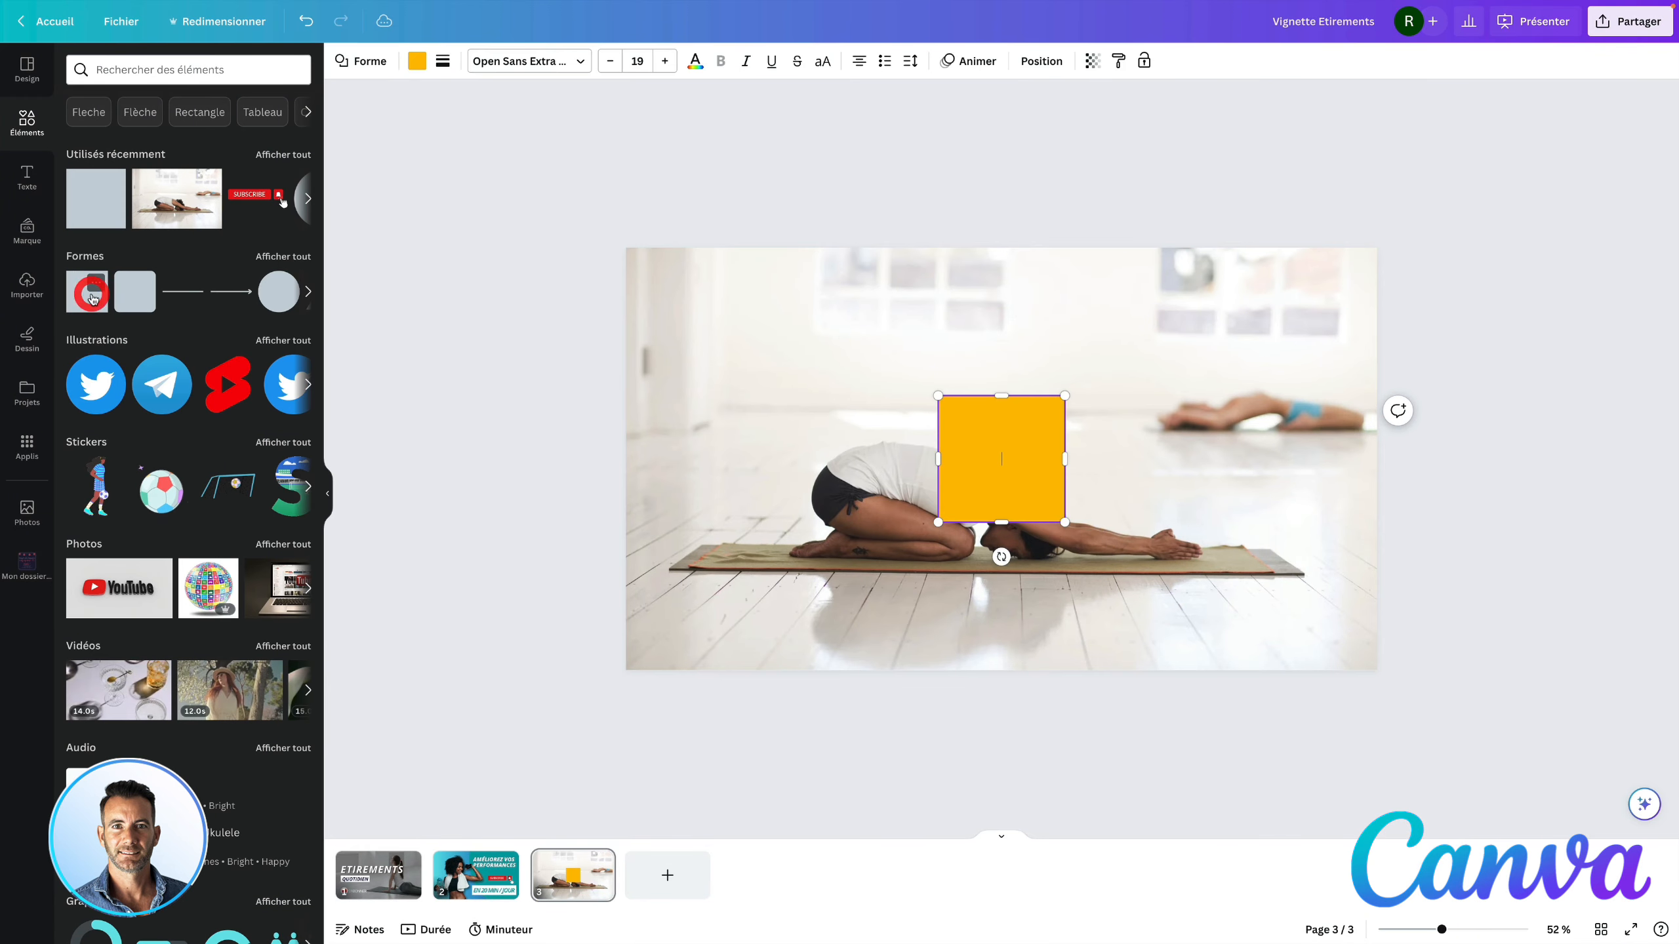
click(989, 434)
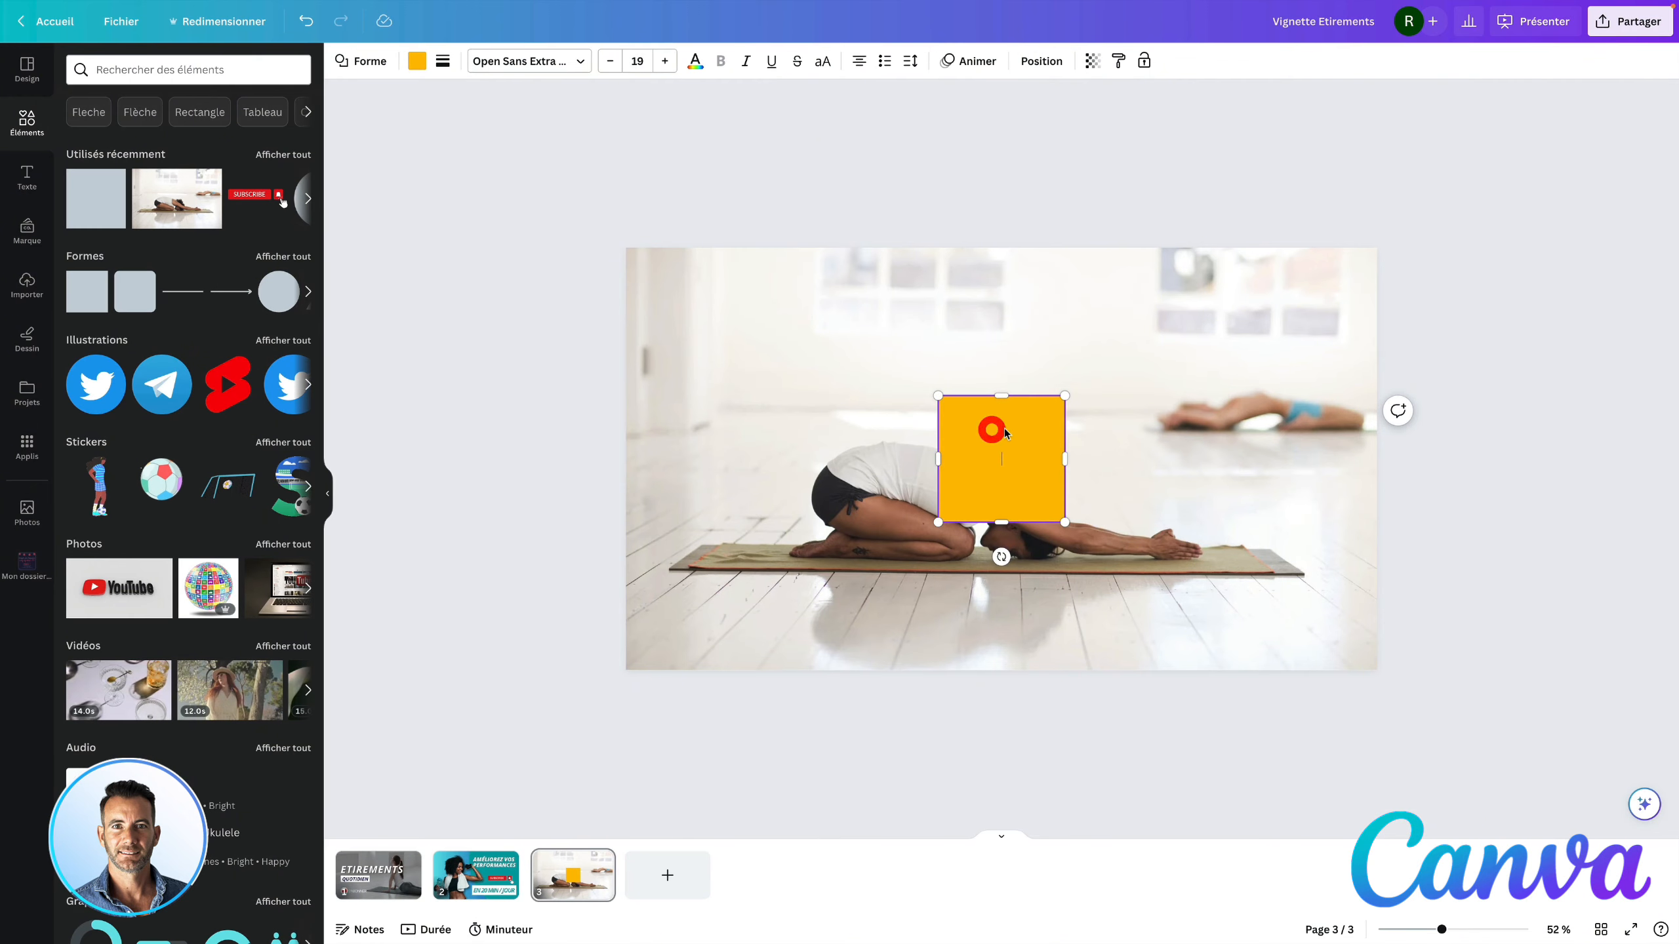
click(369, 61)
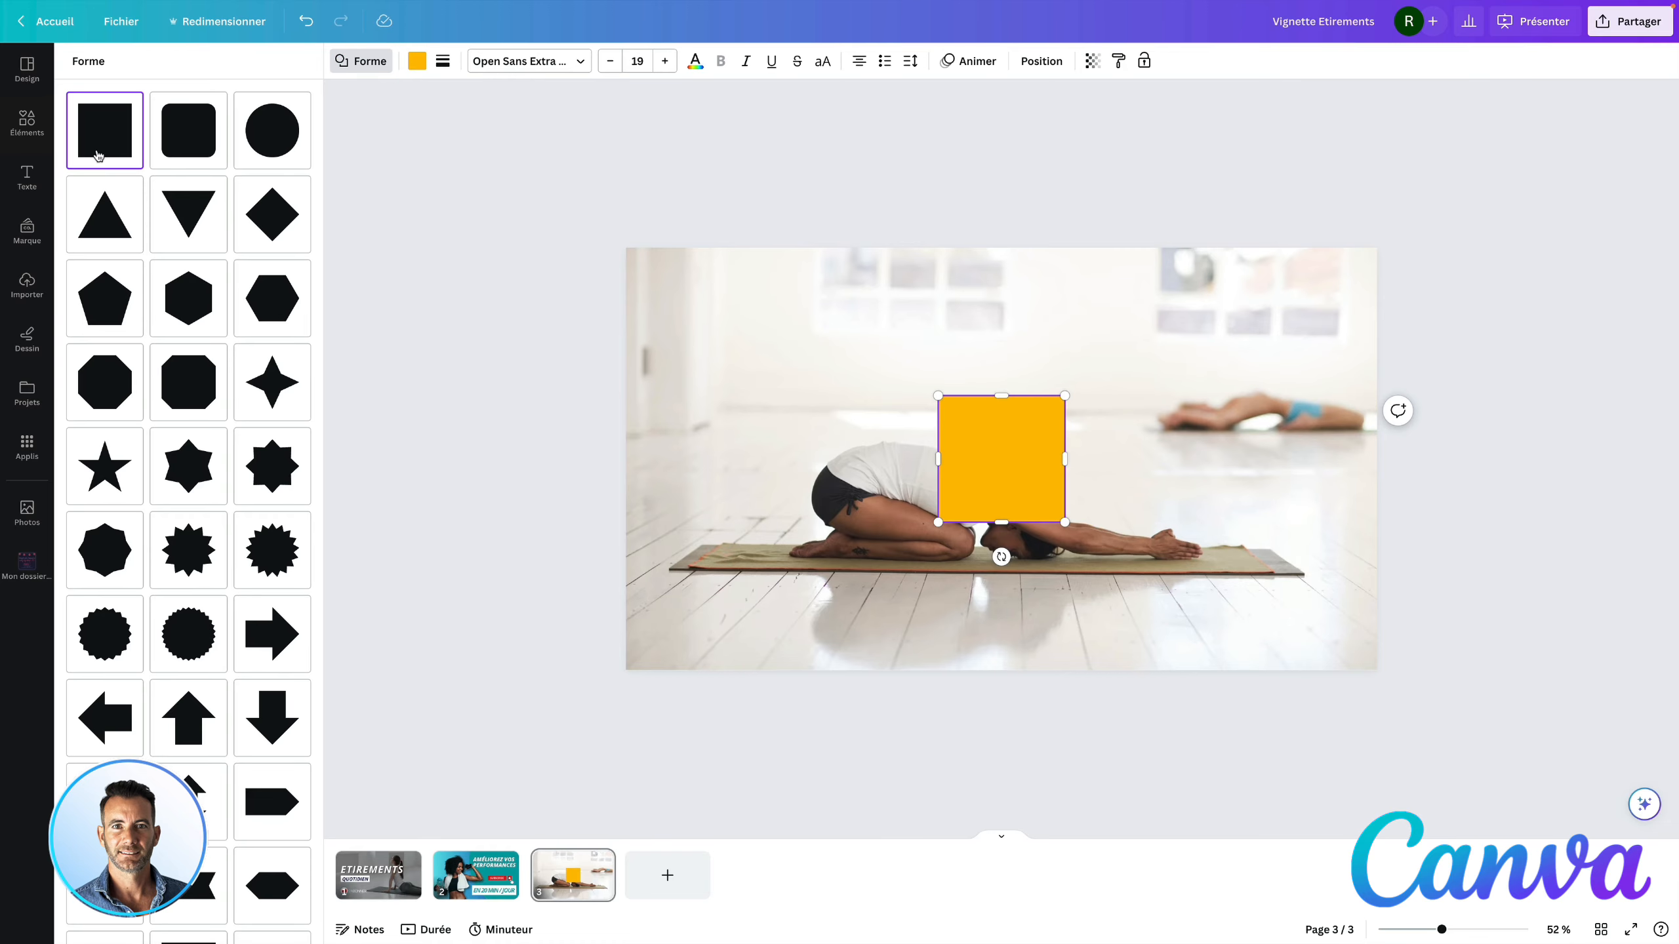
click(564, 279)
drag(937, 460, 628, 444)
drag(1065, 395, 1375, 248)
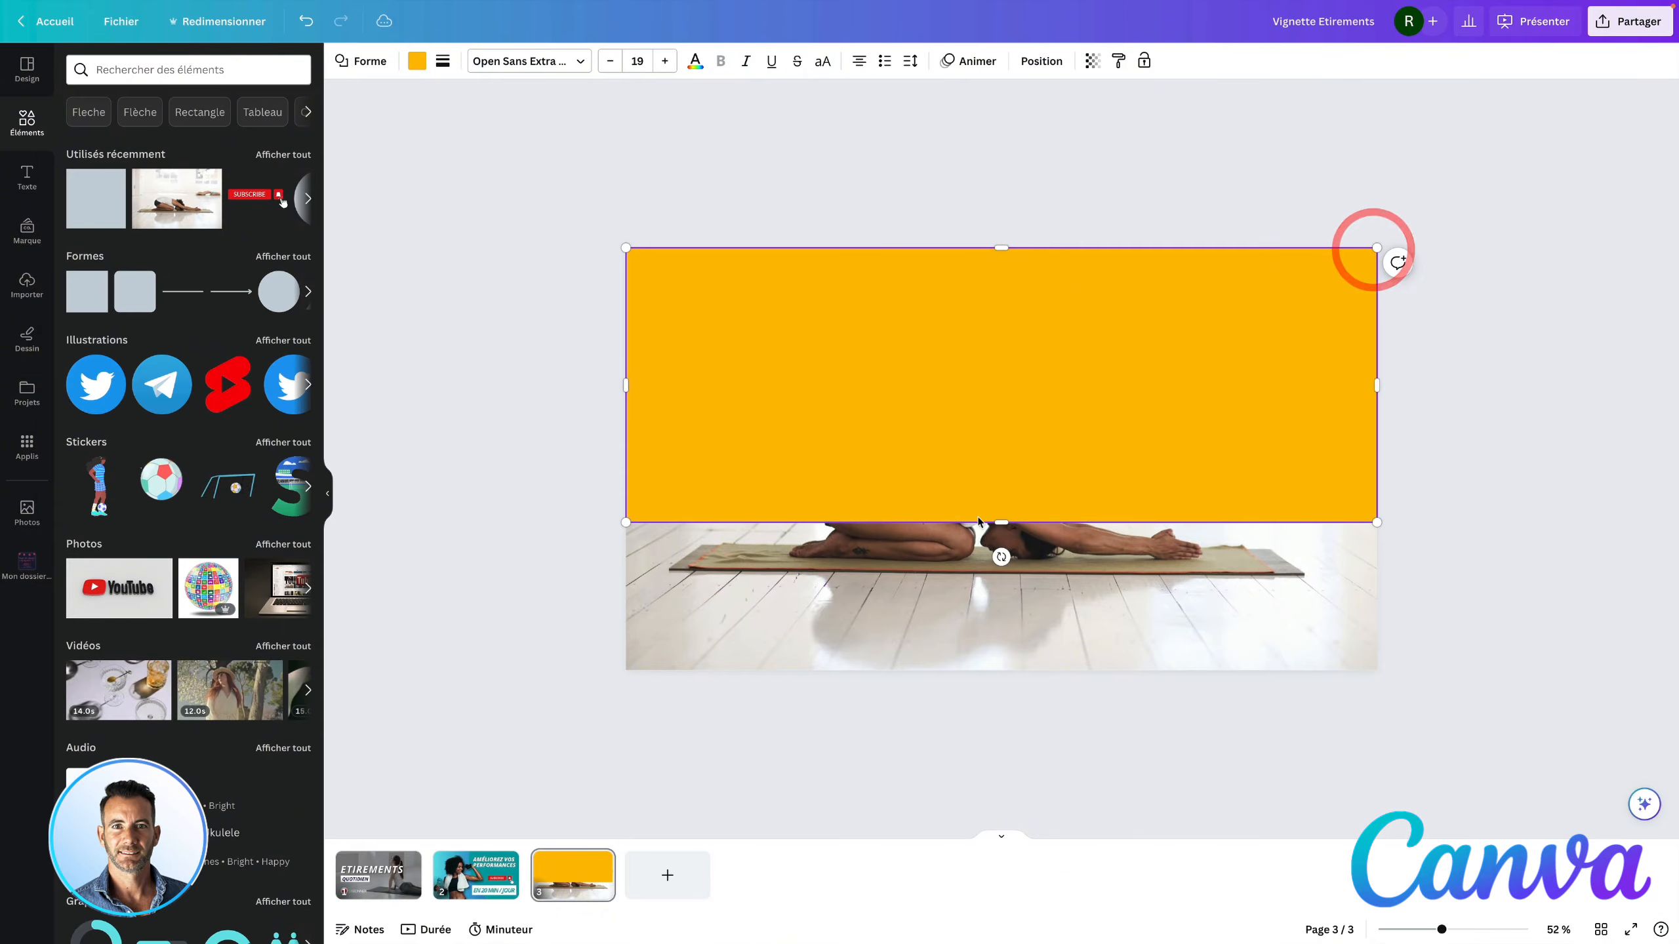
drag(1000, 522, 1000, 670)
- Fill the full-page rectangle with black and set its transparency to 32 so it darkens the background photo
click(417, 61)
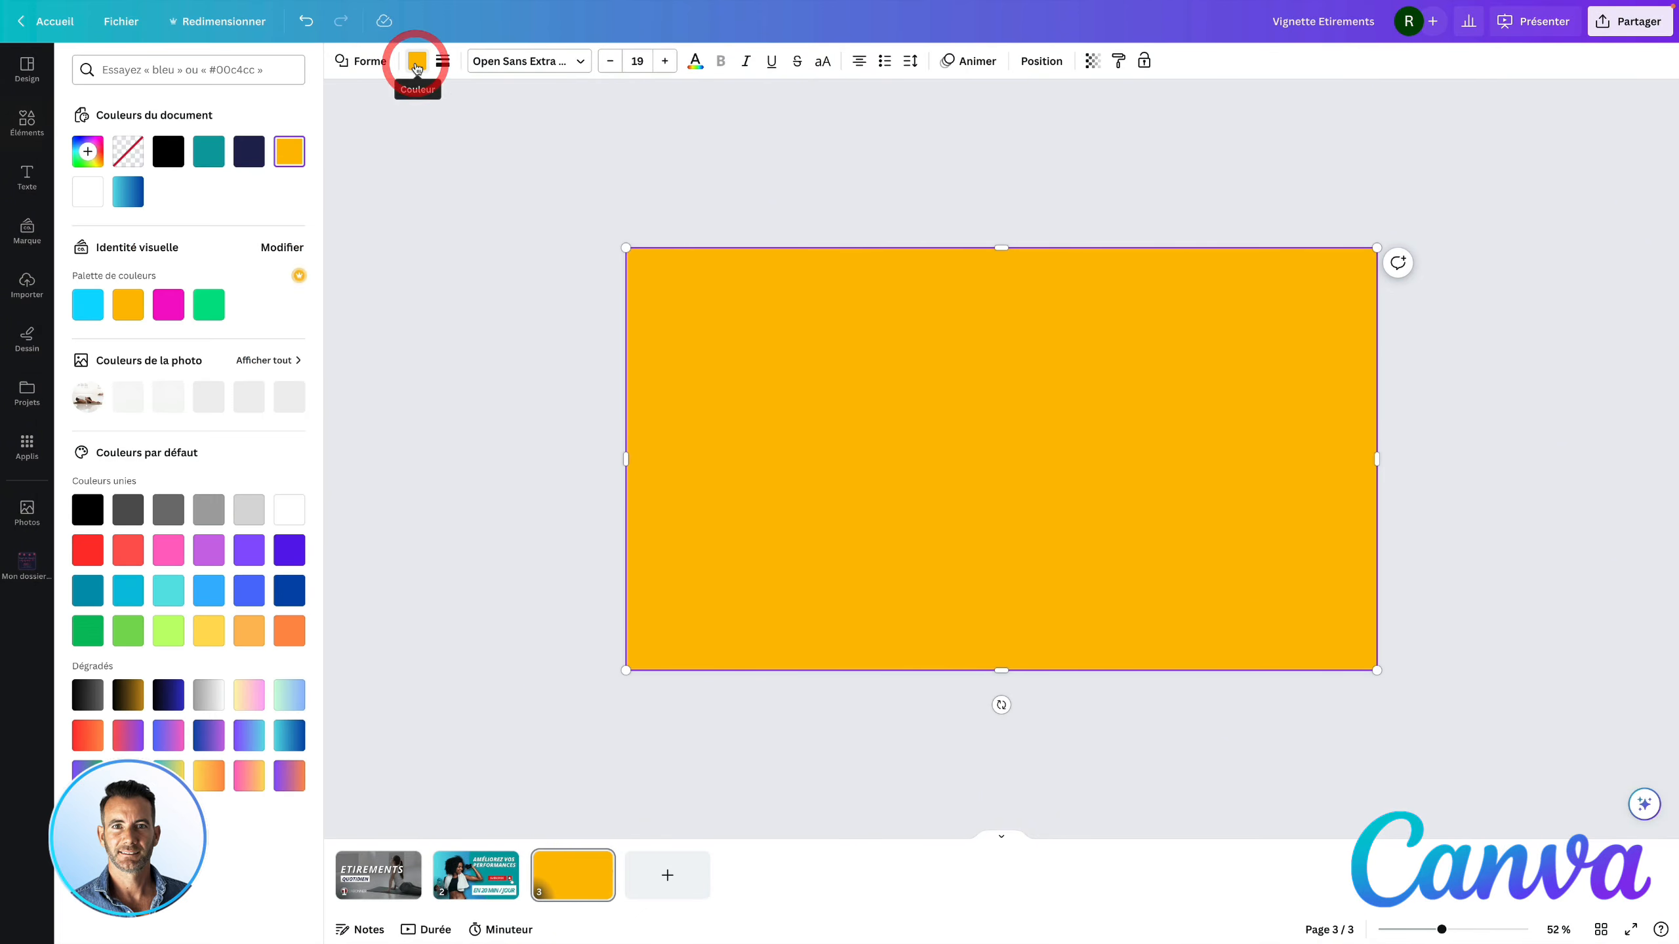
click(259, 152)
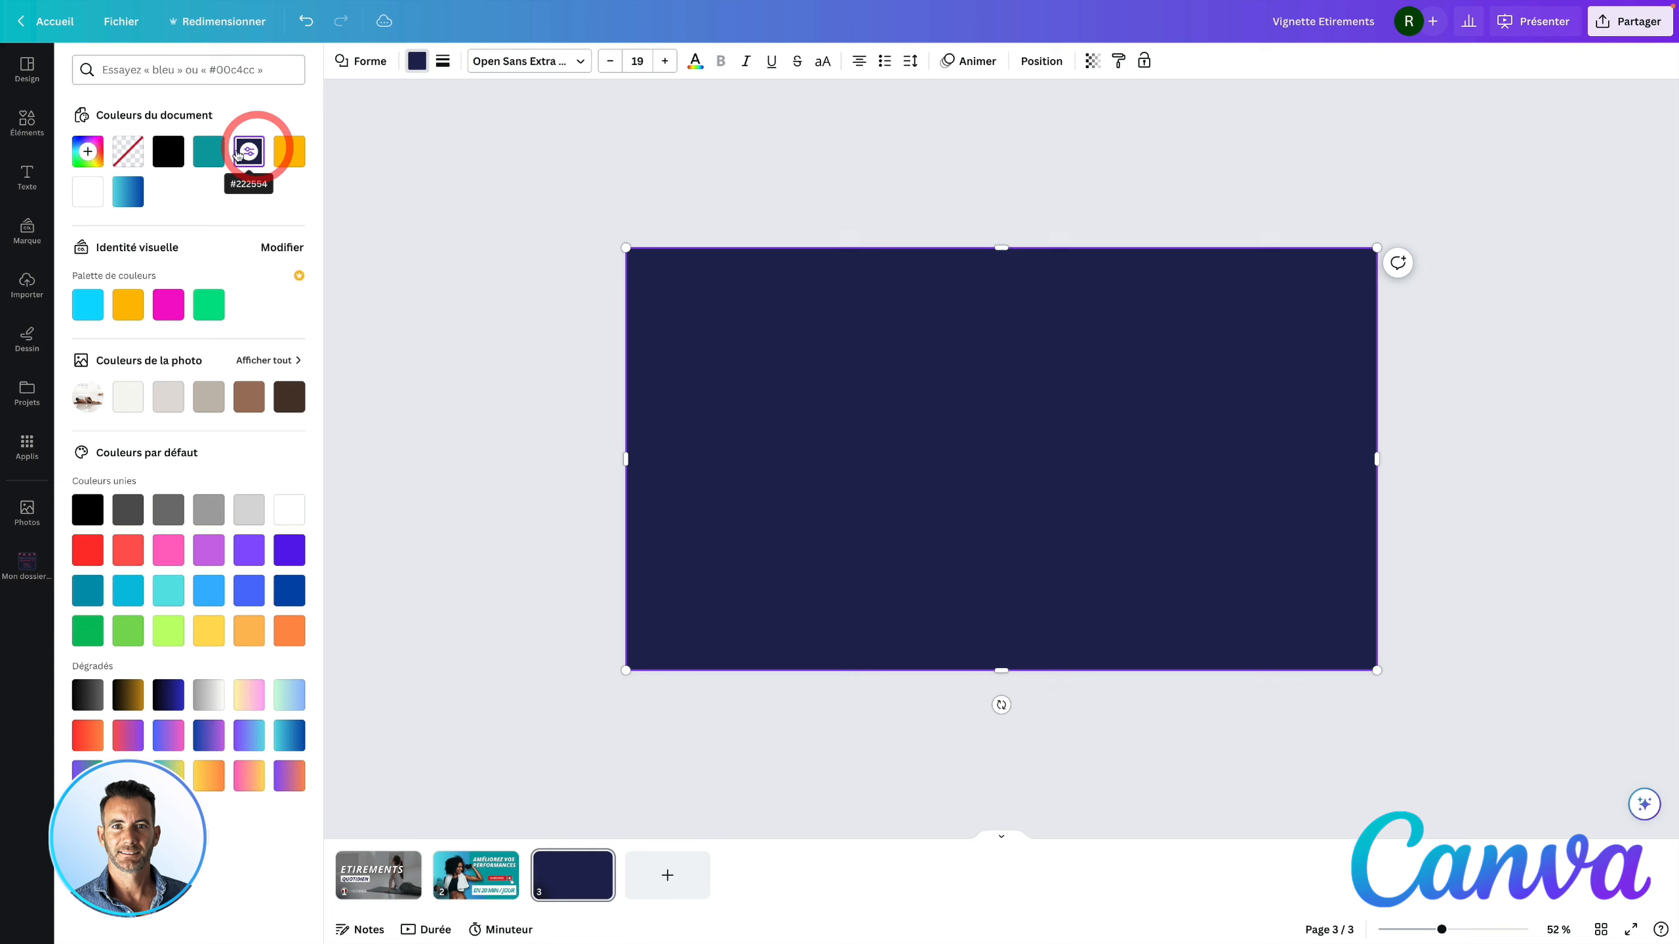
click(168, 152)
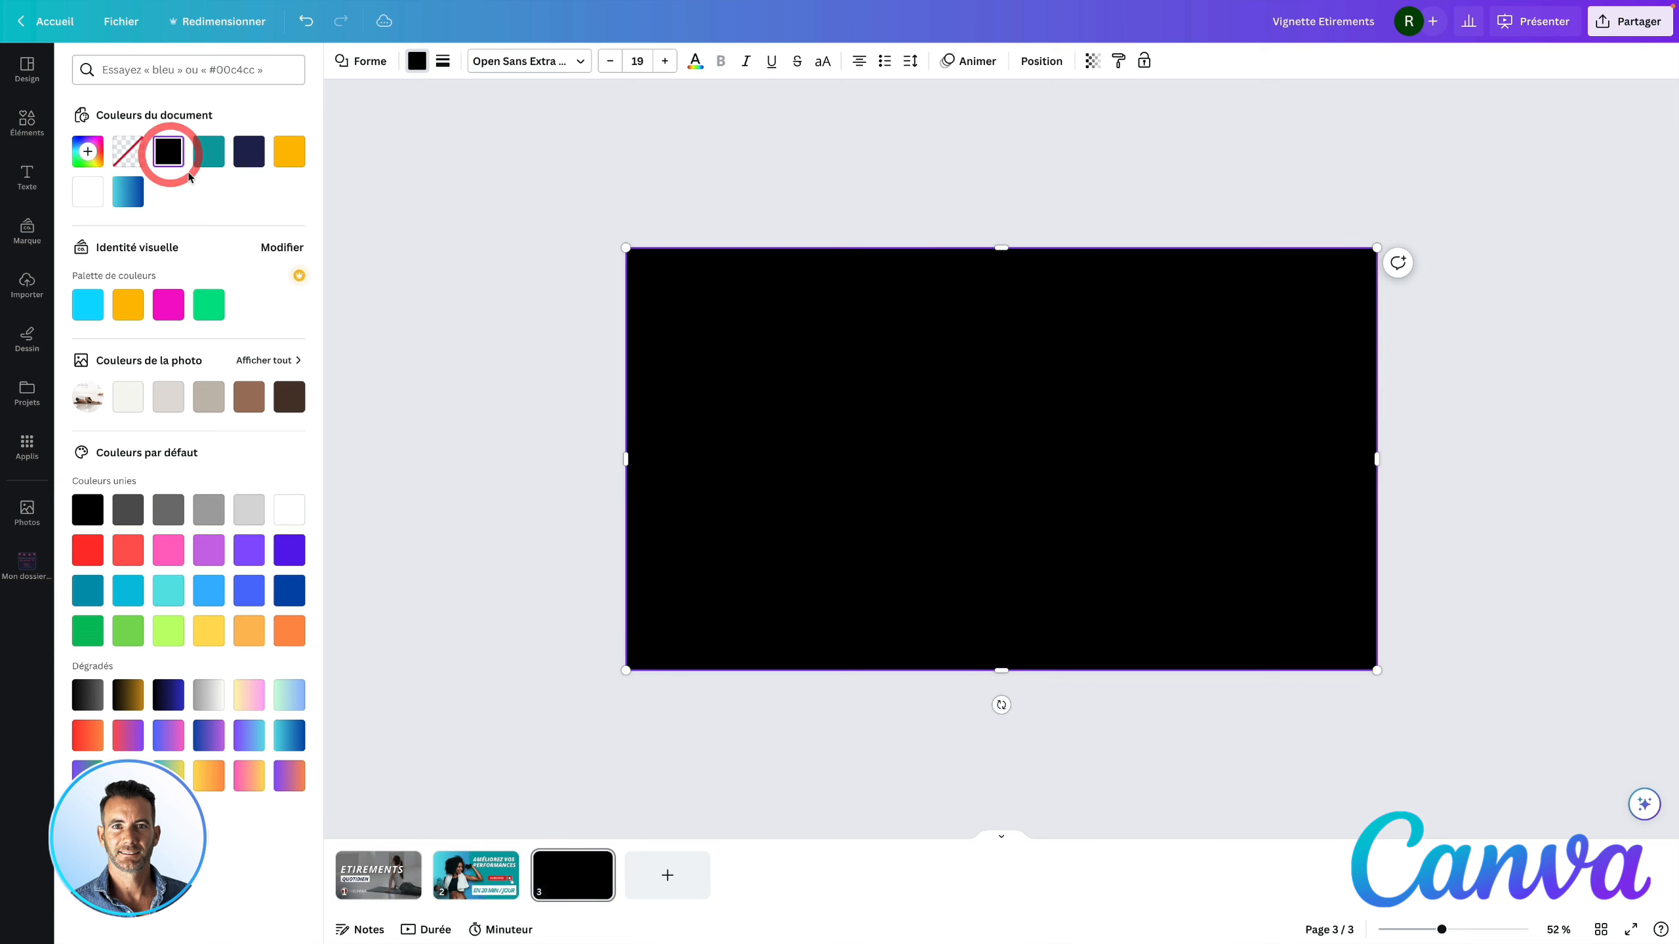
click(1092, 61)
drag(1092, 122, 1016, 127)
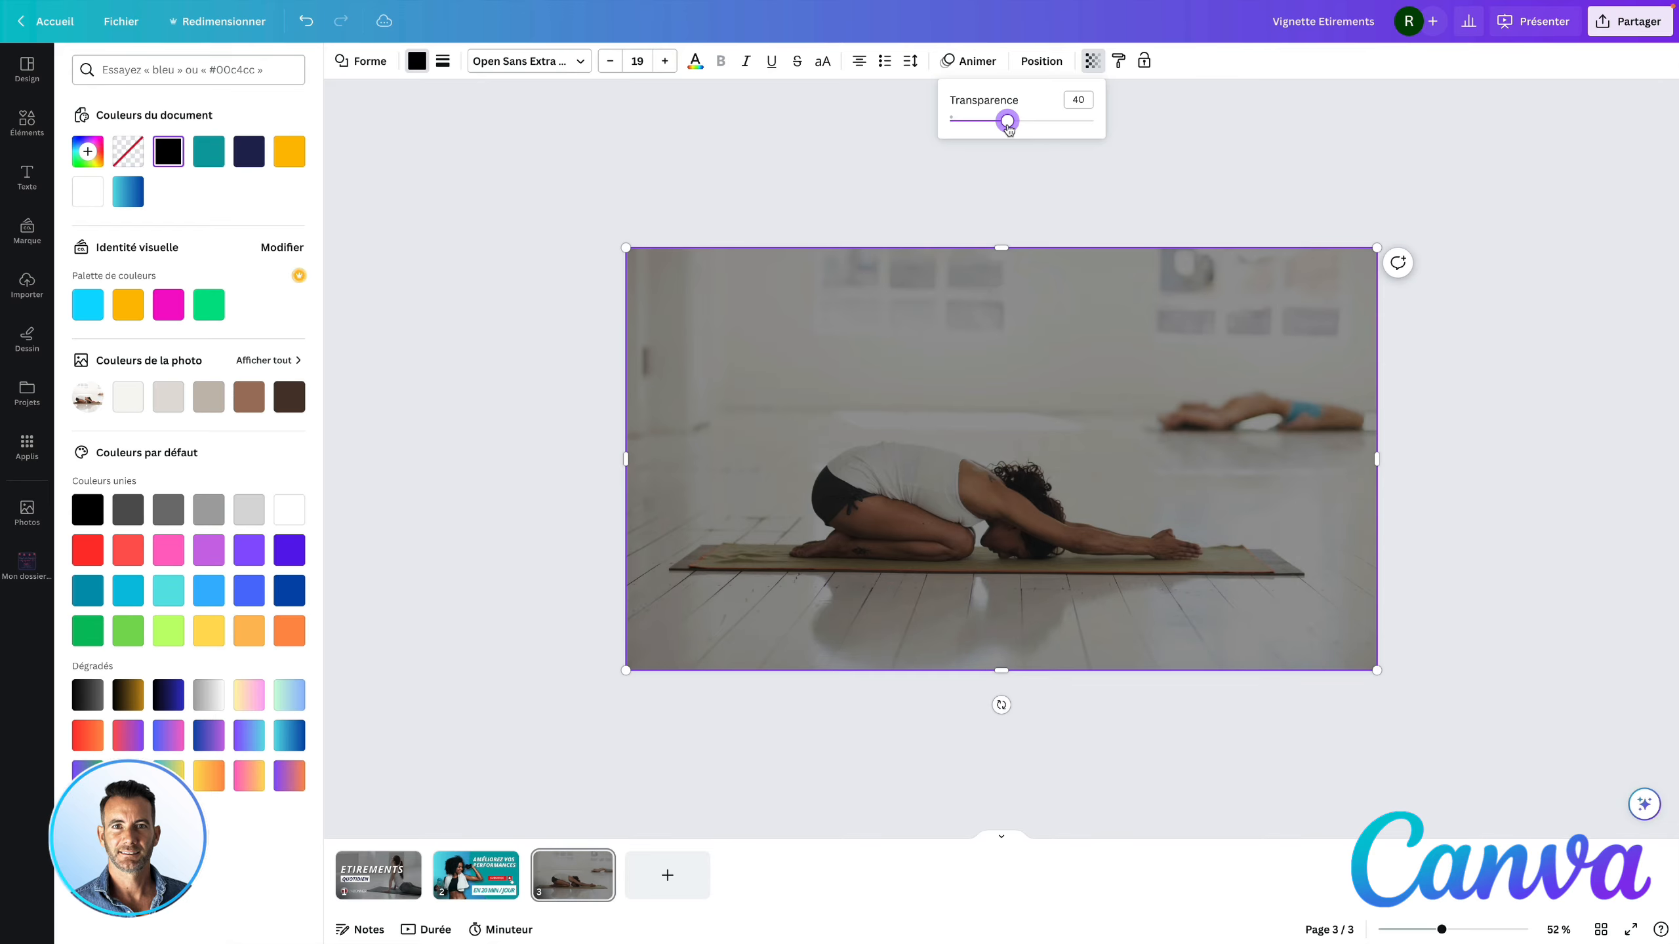
drag(1009, 129, 1000, 130)
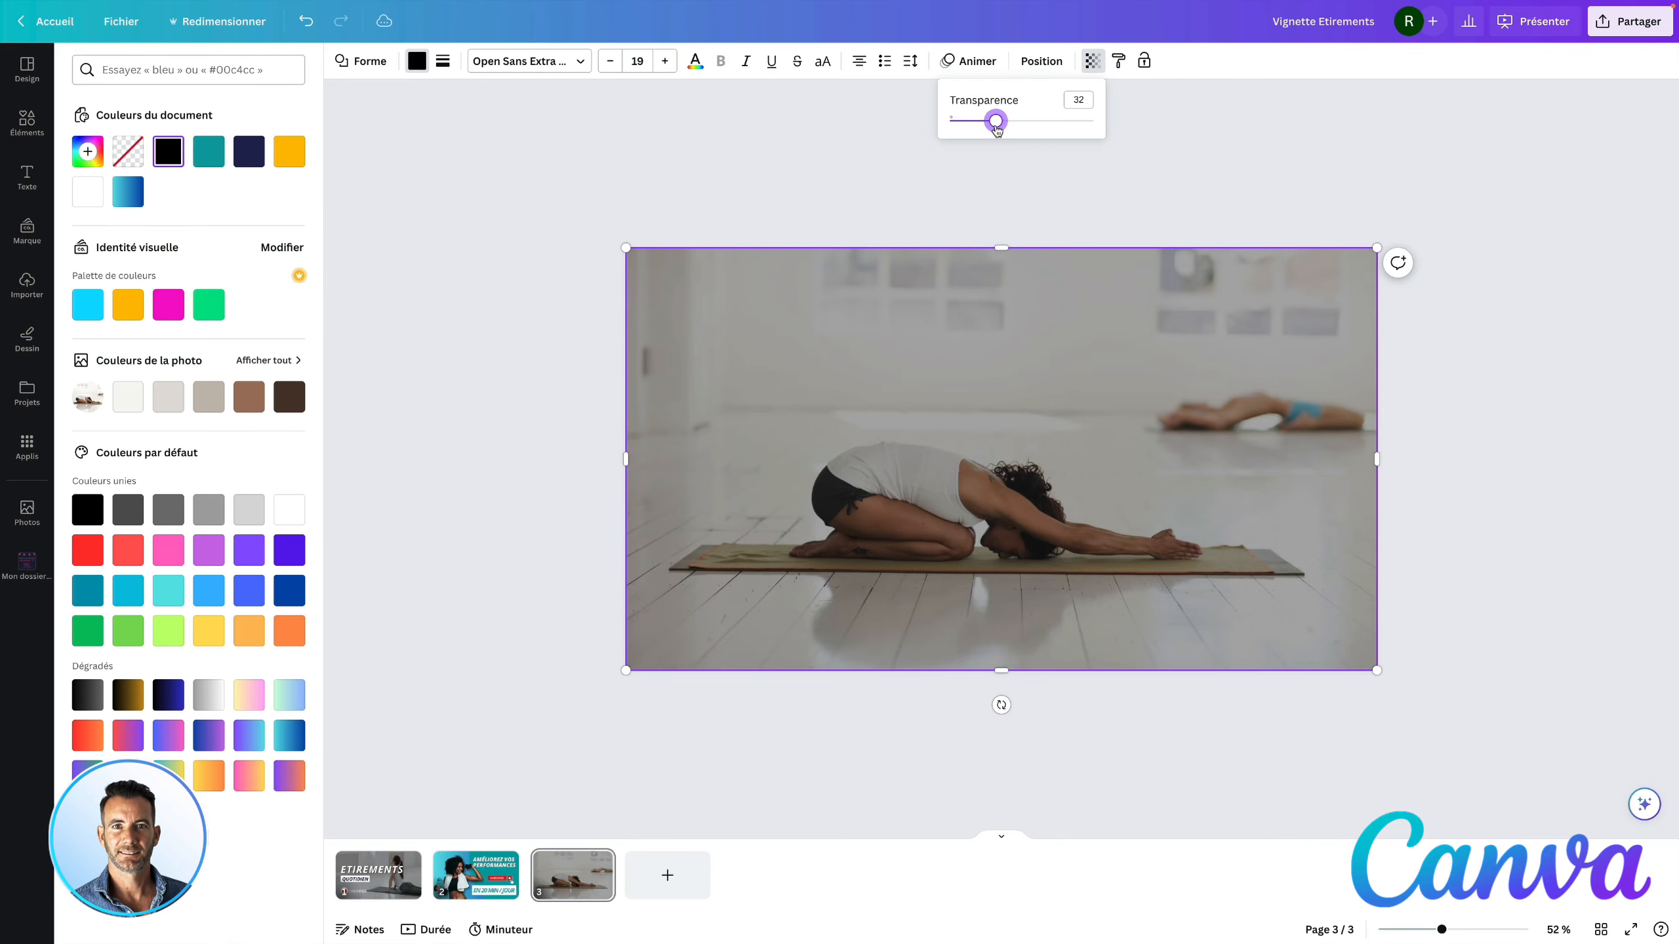
click(769, 143)
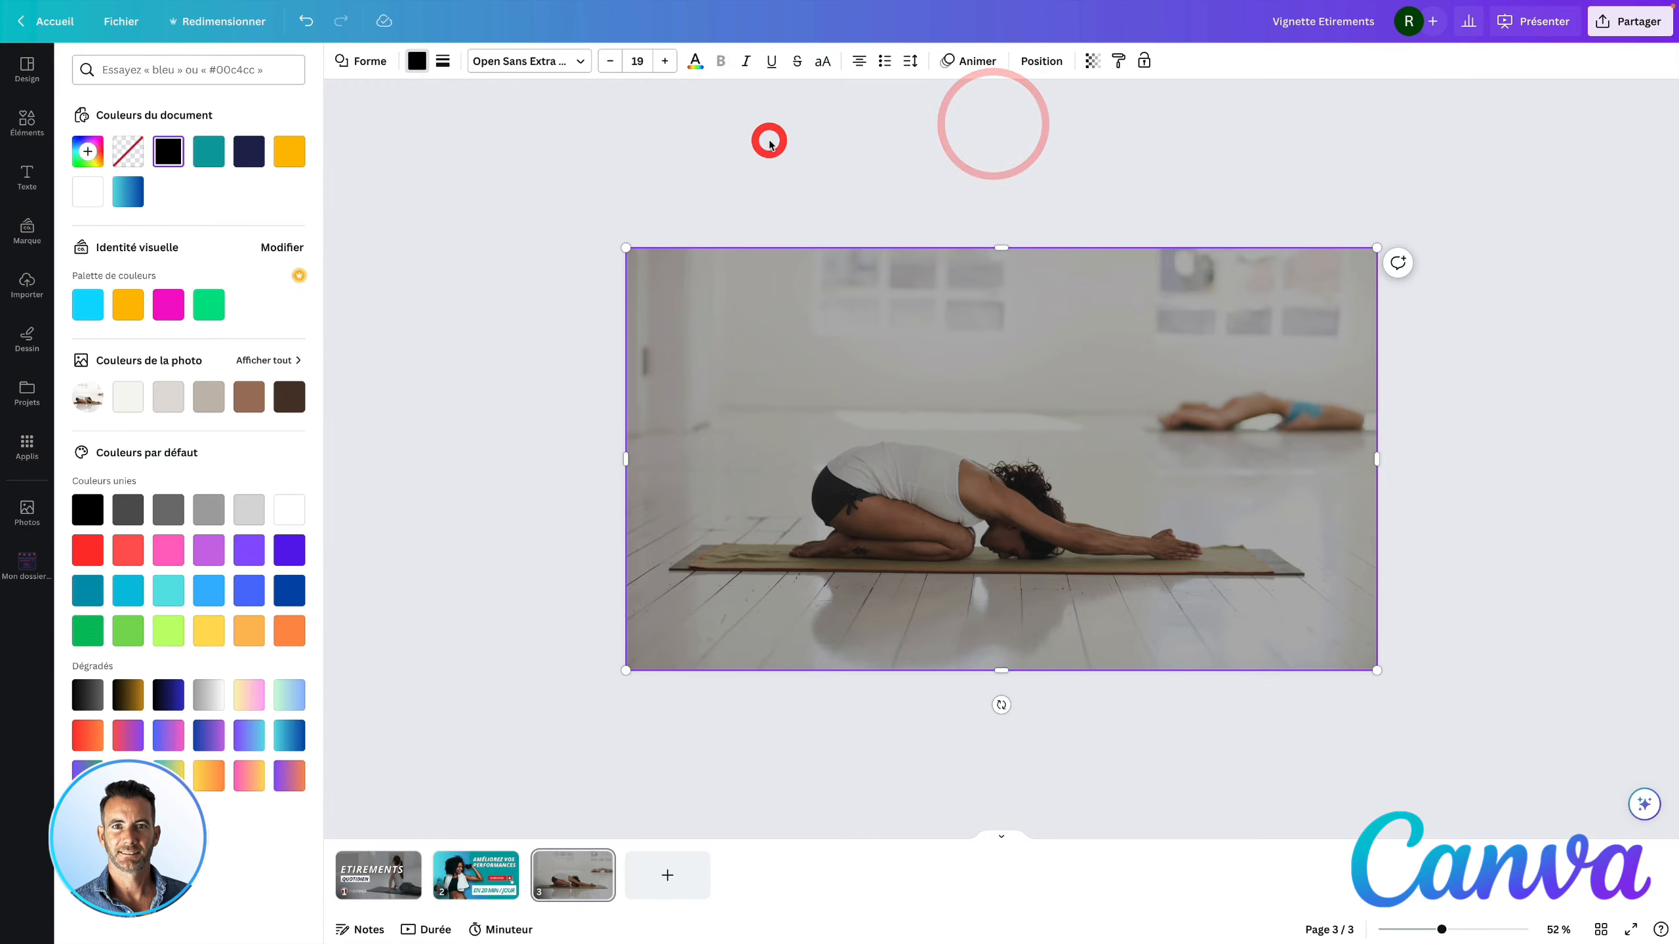
click(1126, 374)
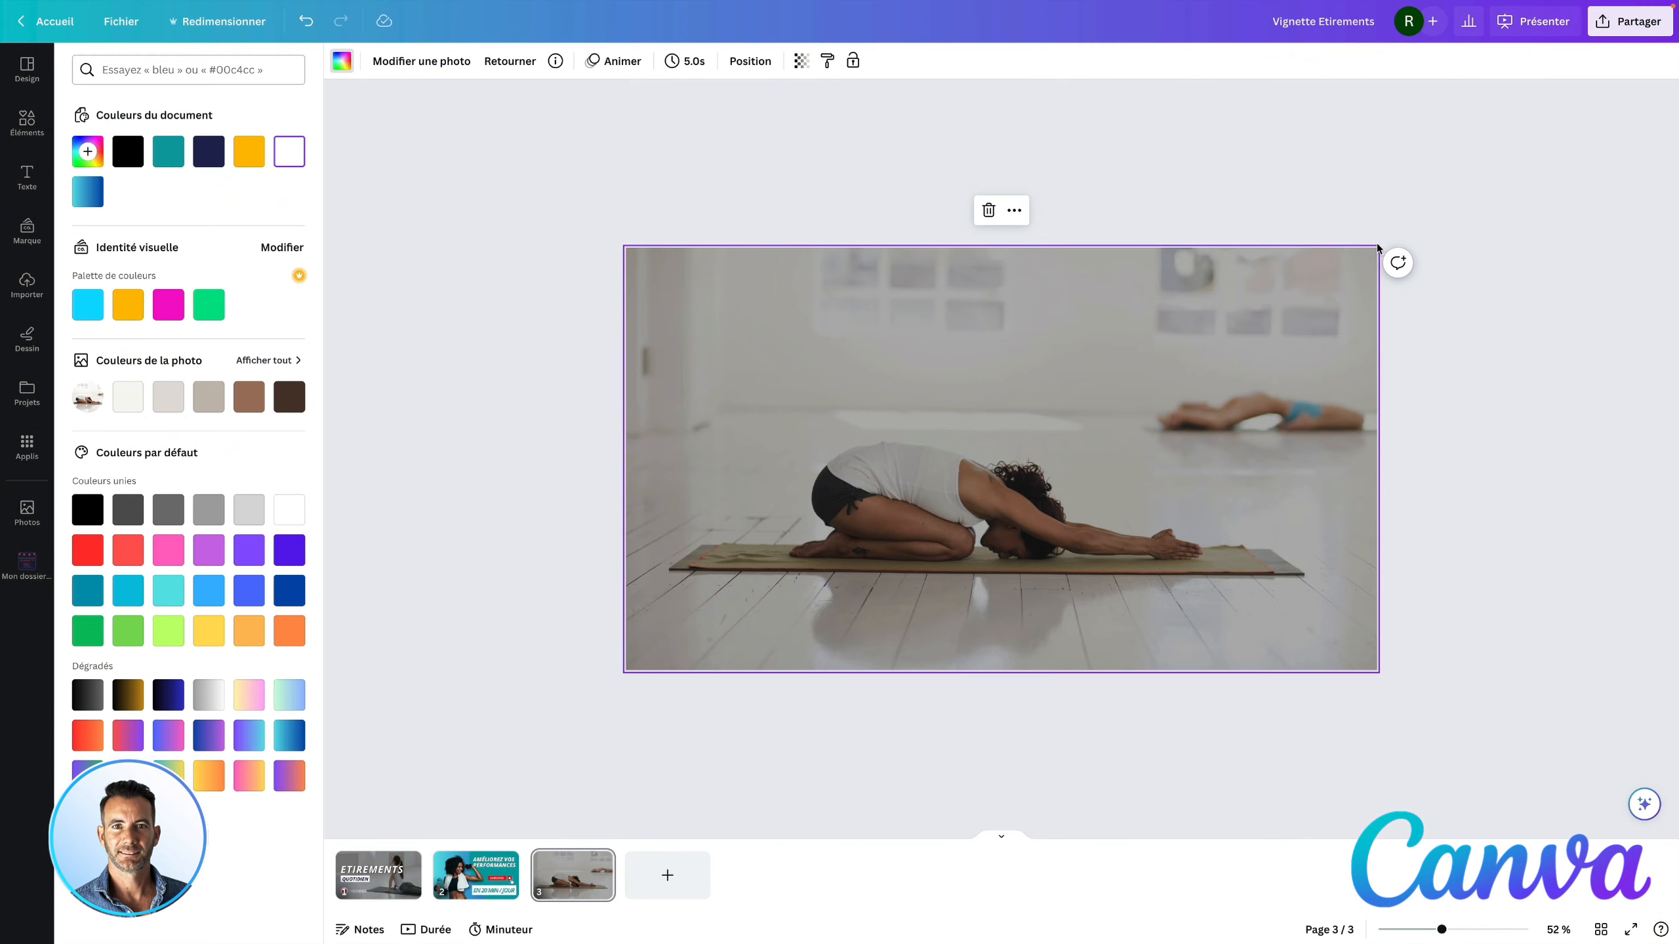
drag(1414, 189, 1410, 194)
click(1352, 321)
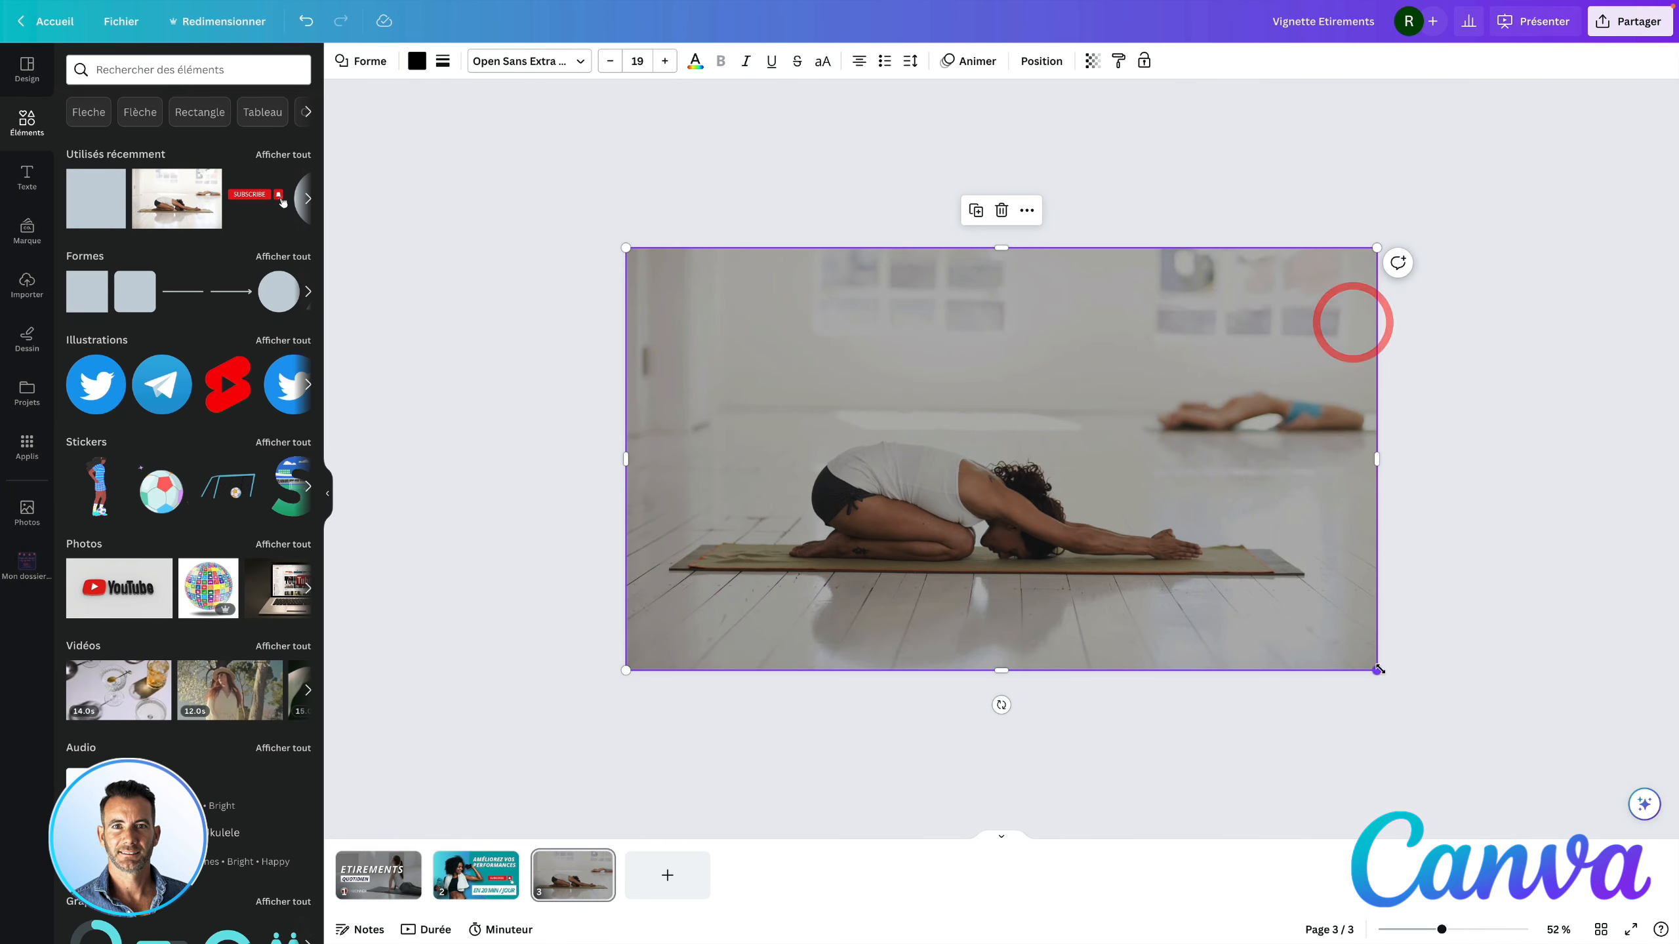
drag(1378, 672, 1428, 705)
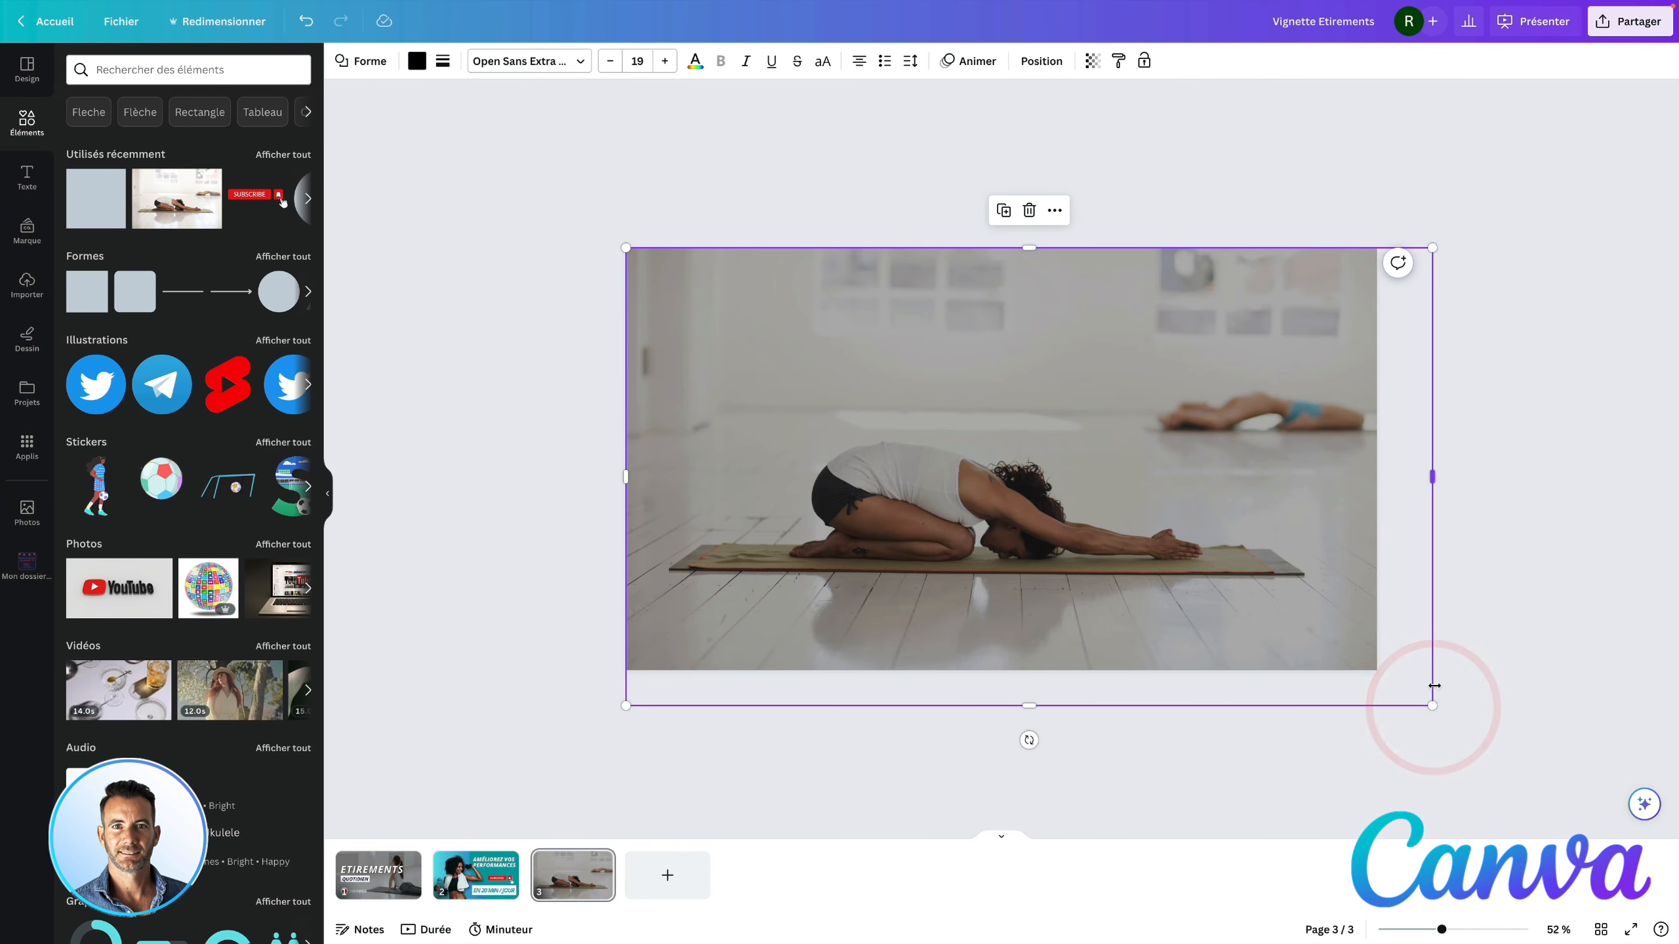
key(ctrl+z)
click(1181, 556)
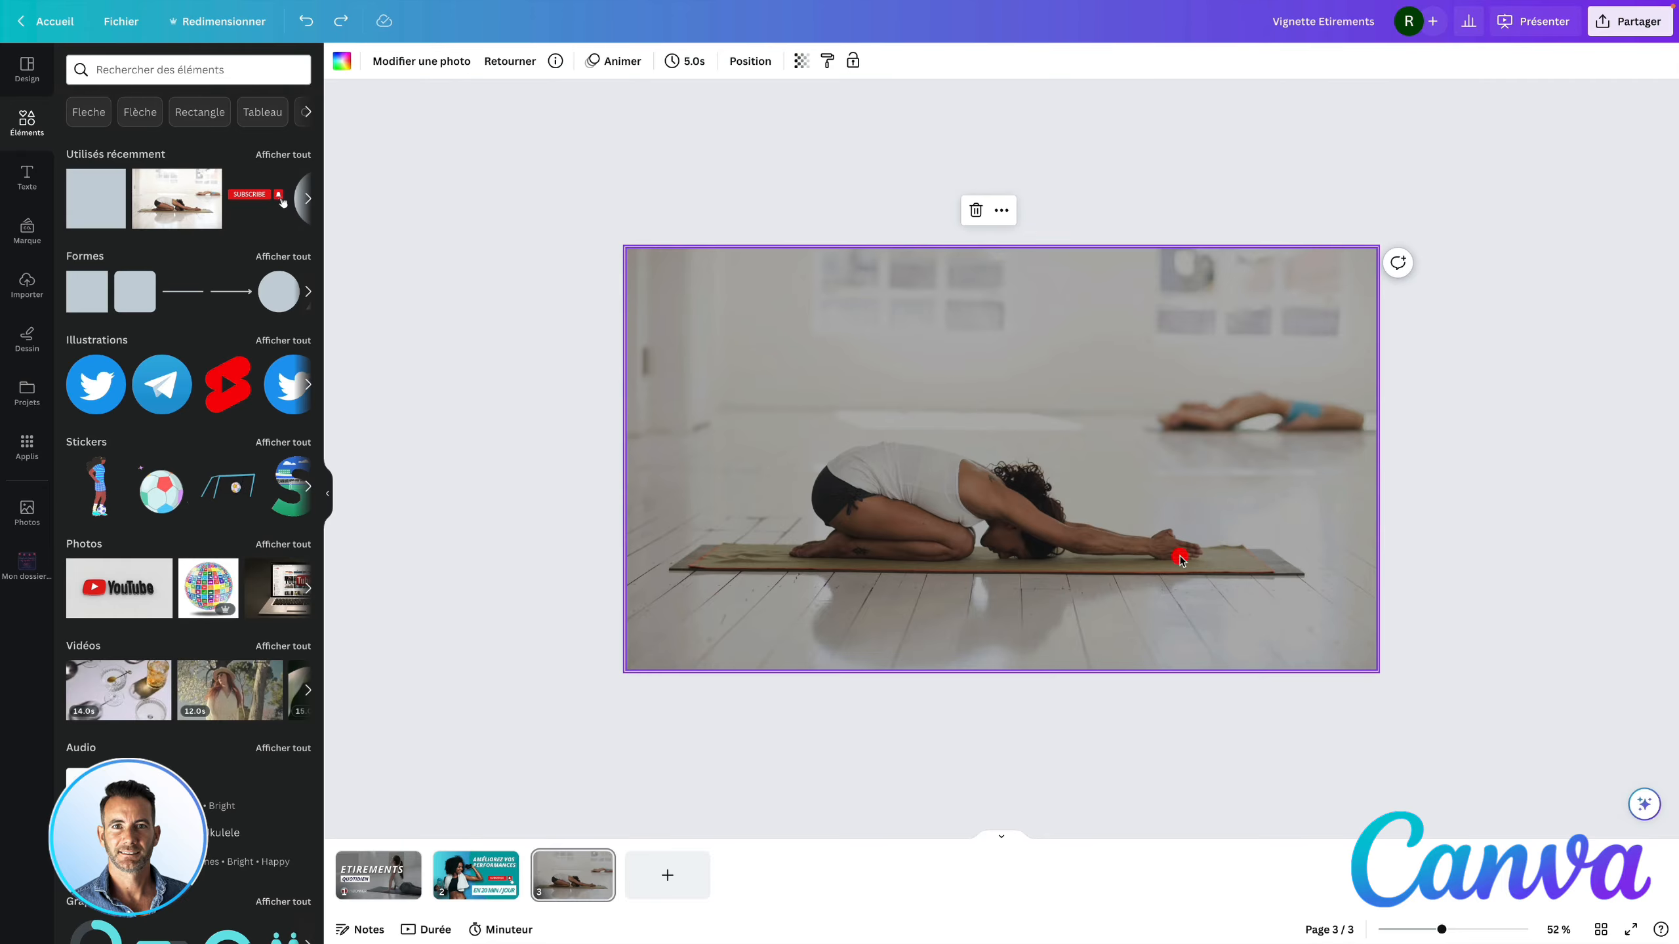
drag(1261, 597, 1443, 558)
key(ctrl+z)
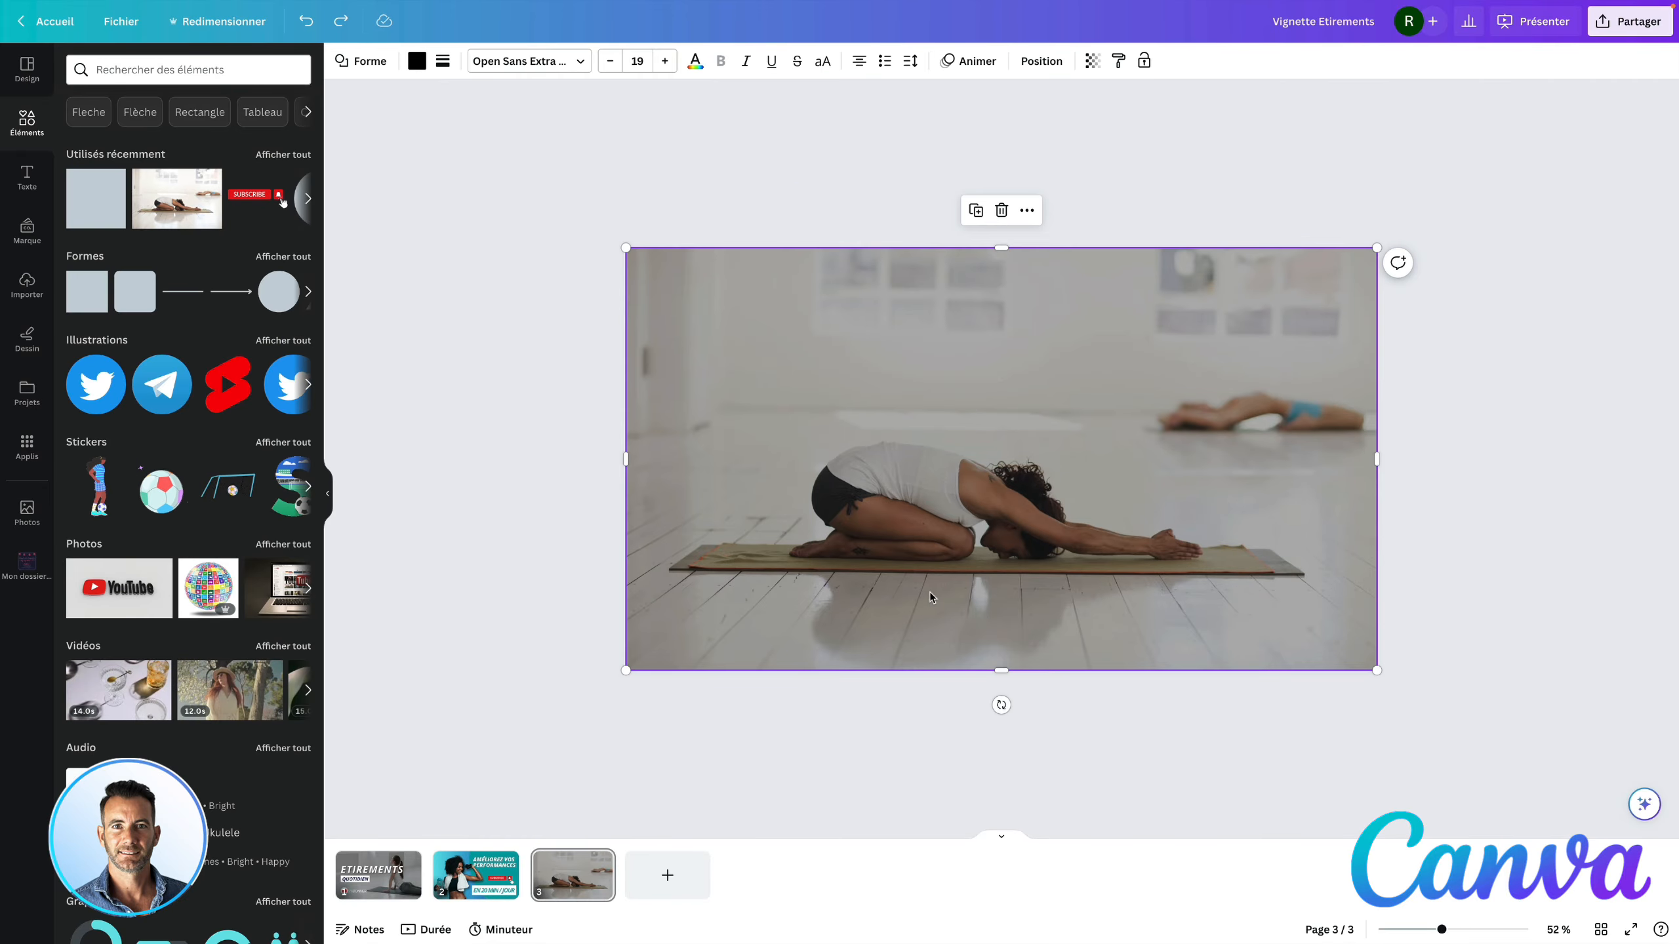
- Shift the dark overlay aside and enlarge the background photo within its crop so the woman fills more of page 3
drag(930, 598, 1097, 534)
click(724, 570)
click(653, 632)
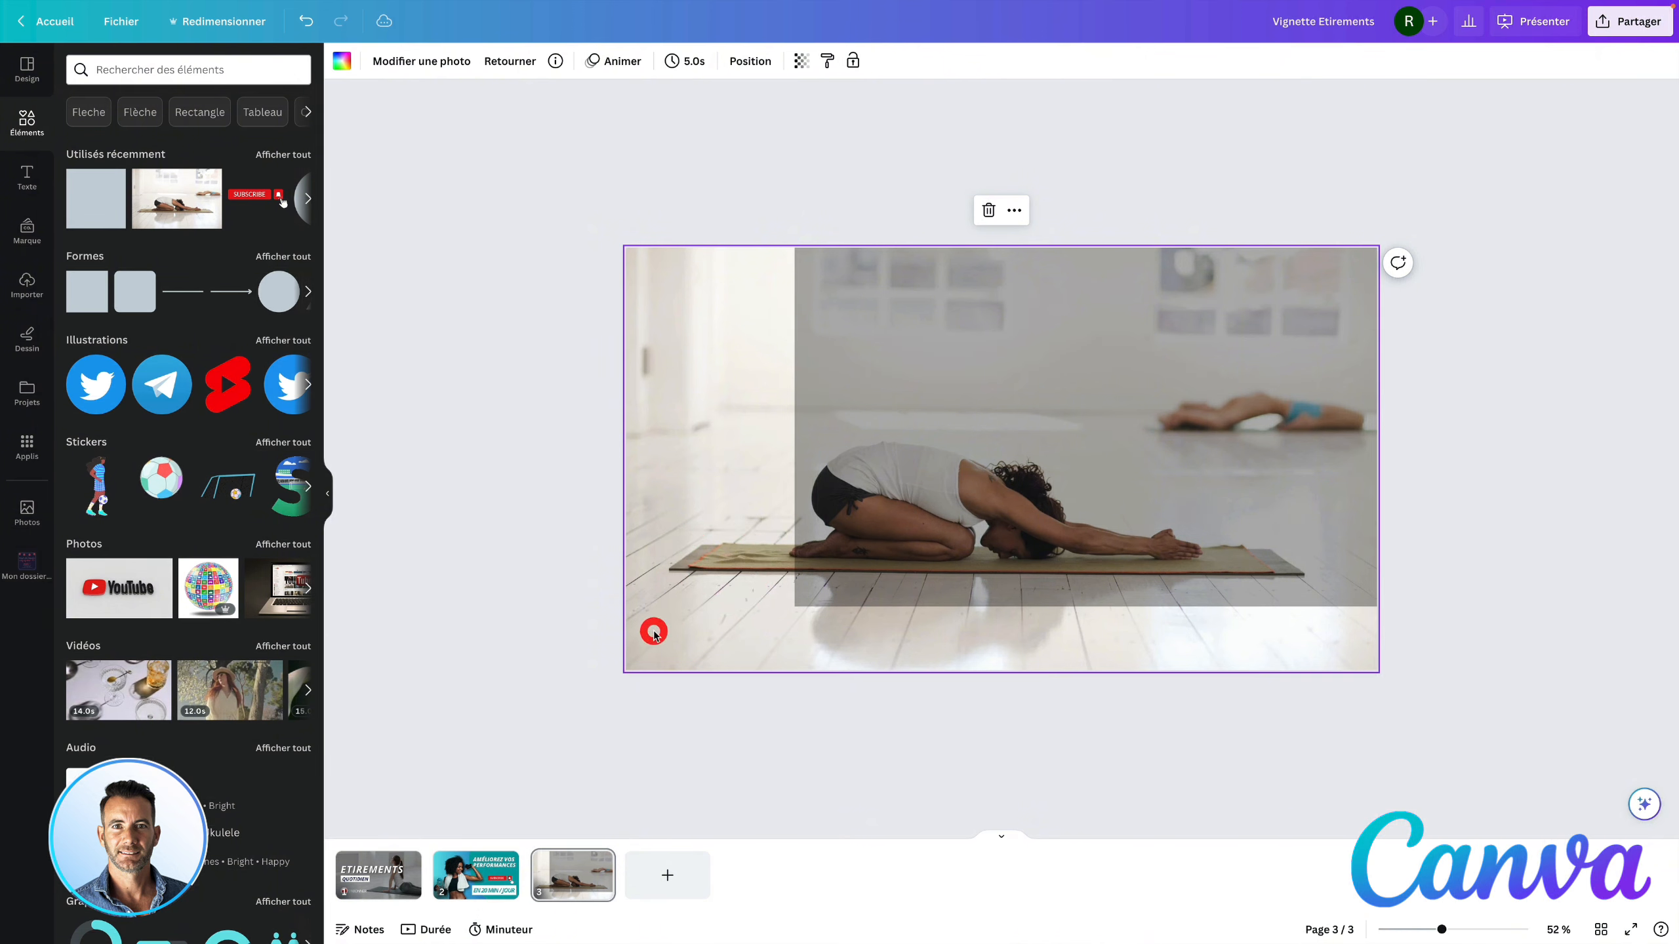
double_click(717, 612)
drag(625, 705, 562, 719)
drag(1376, 208, 1498, 142)
click(488, 206)
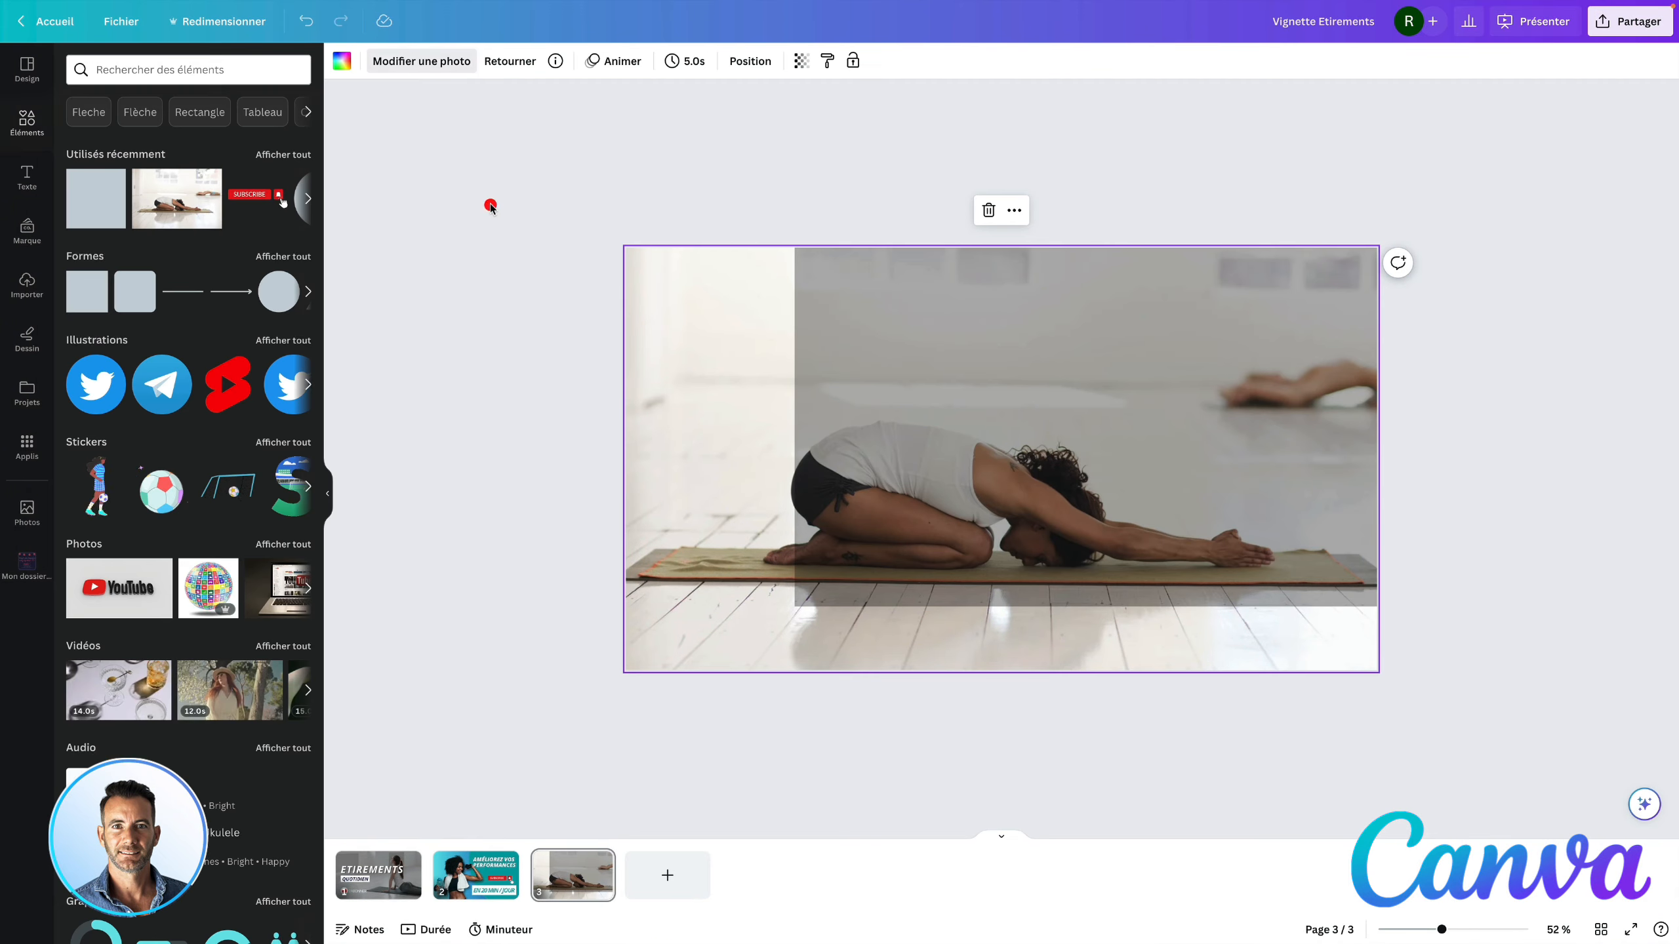
- Move the dark overlay back so it covers the whole background photo on page 3
click(871, 331)
drag(871, 331, 683, 392)
click(488, 326)
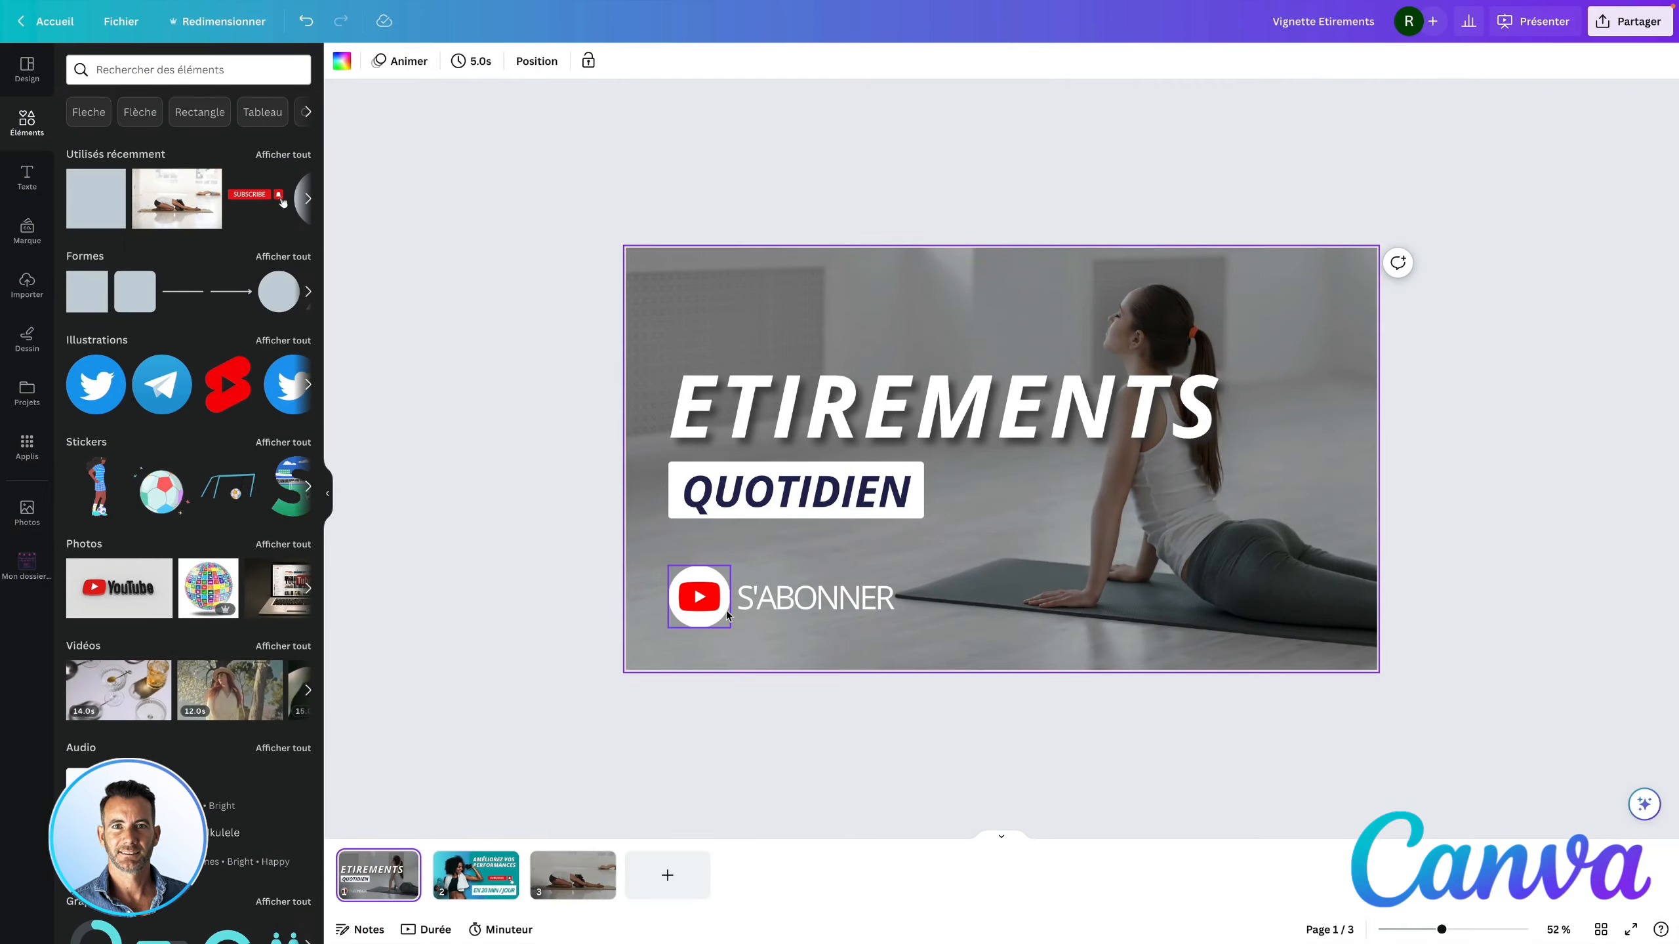
- Add a title text reading "étirements" to page 3
click(696, 605)
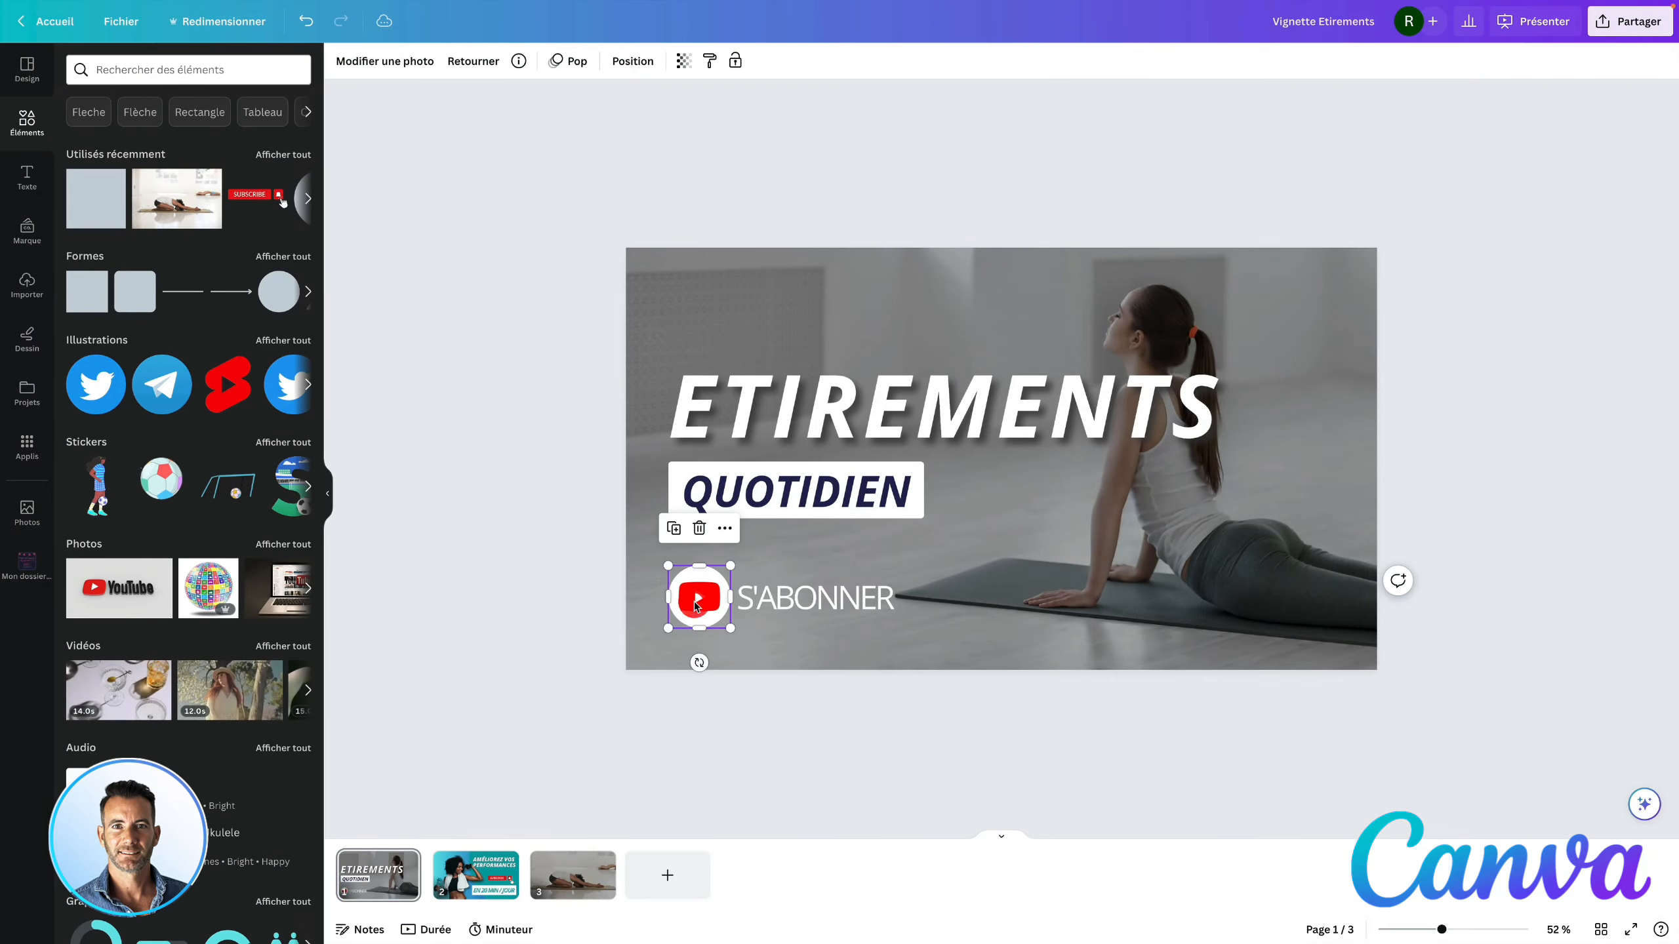
click(567, 884)
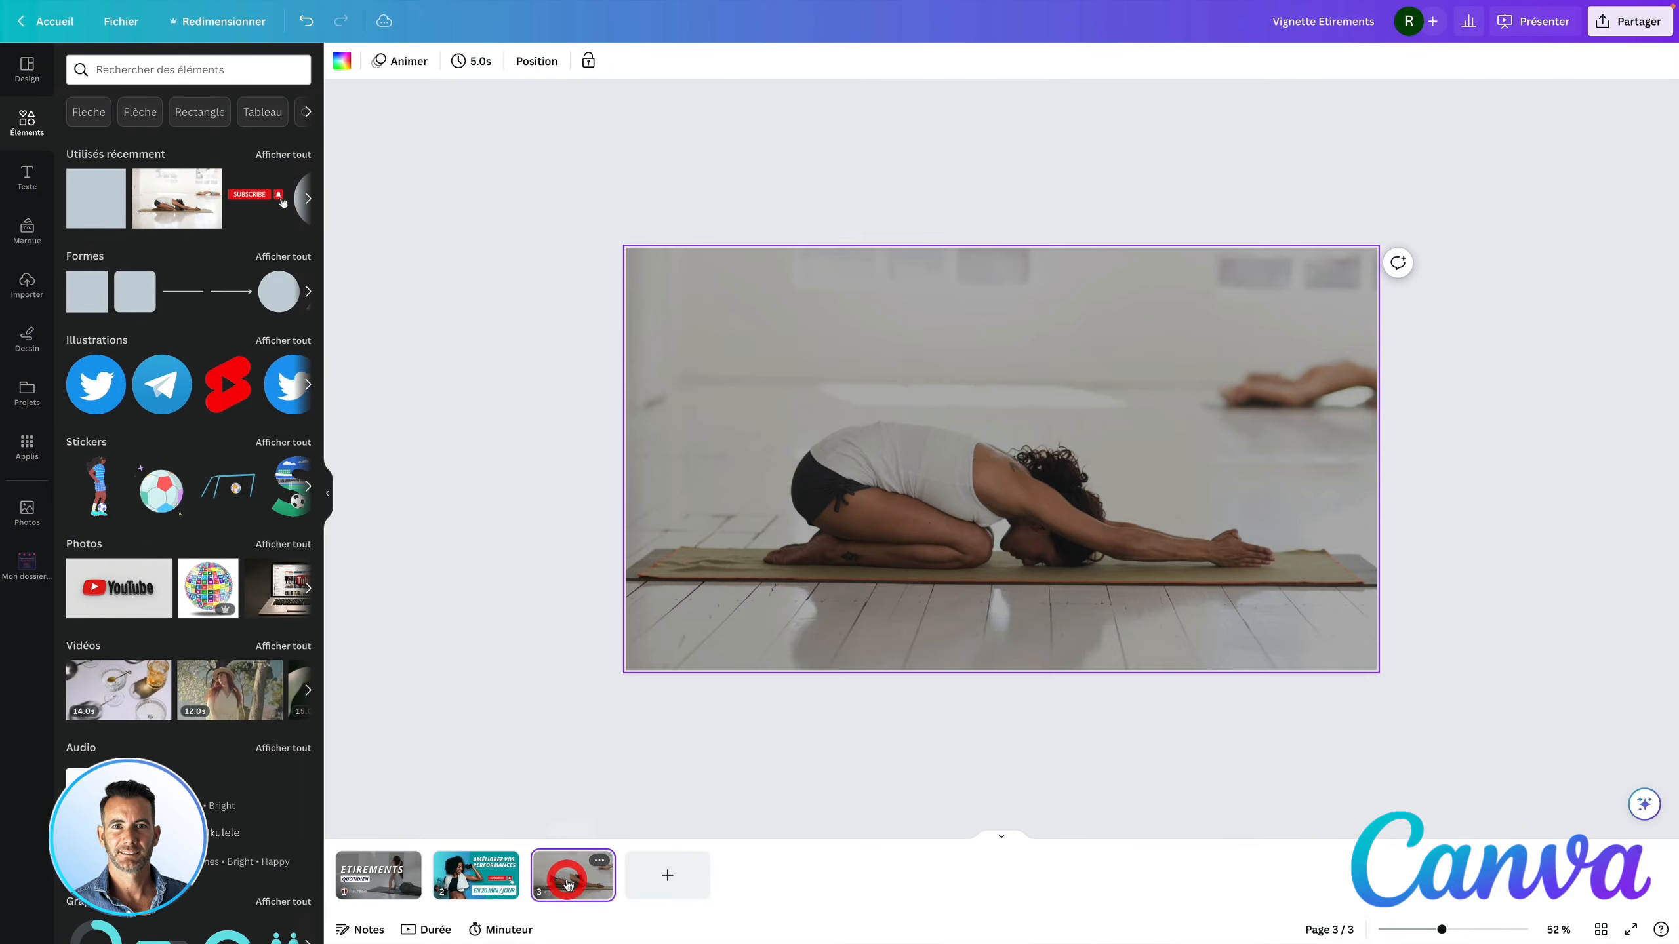
click(26, 177)
click(153, 188)
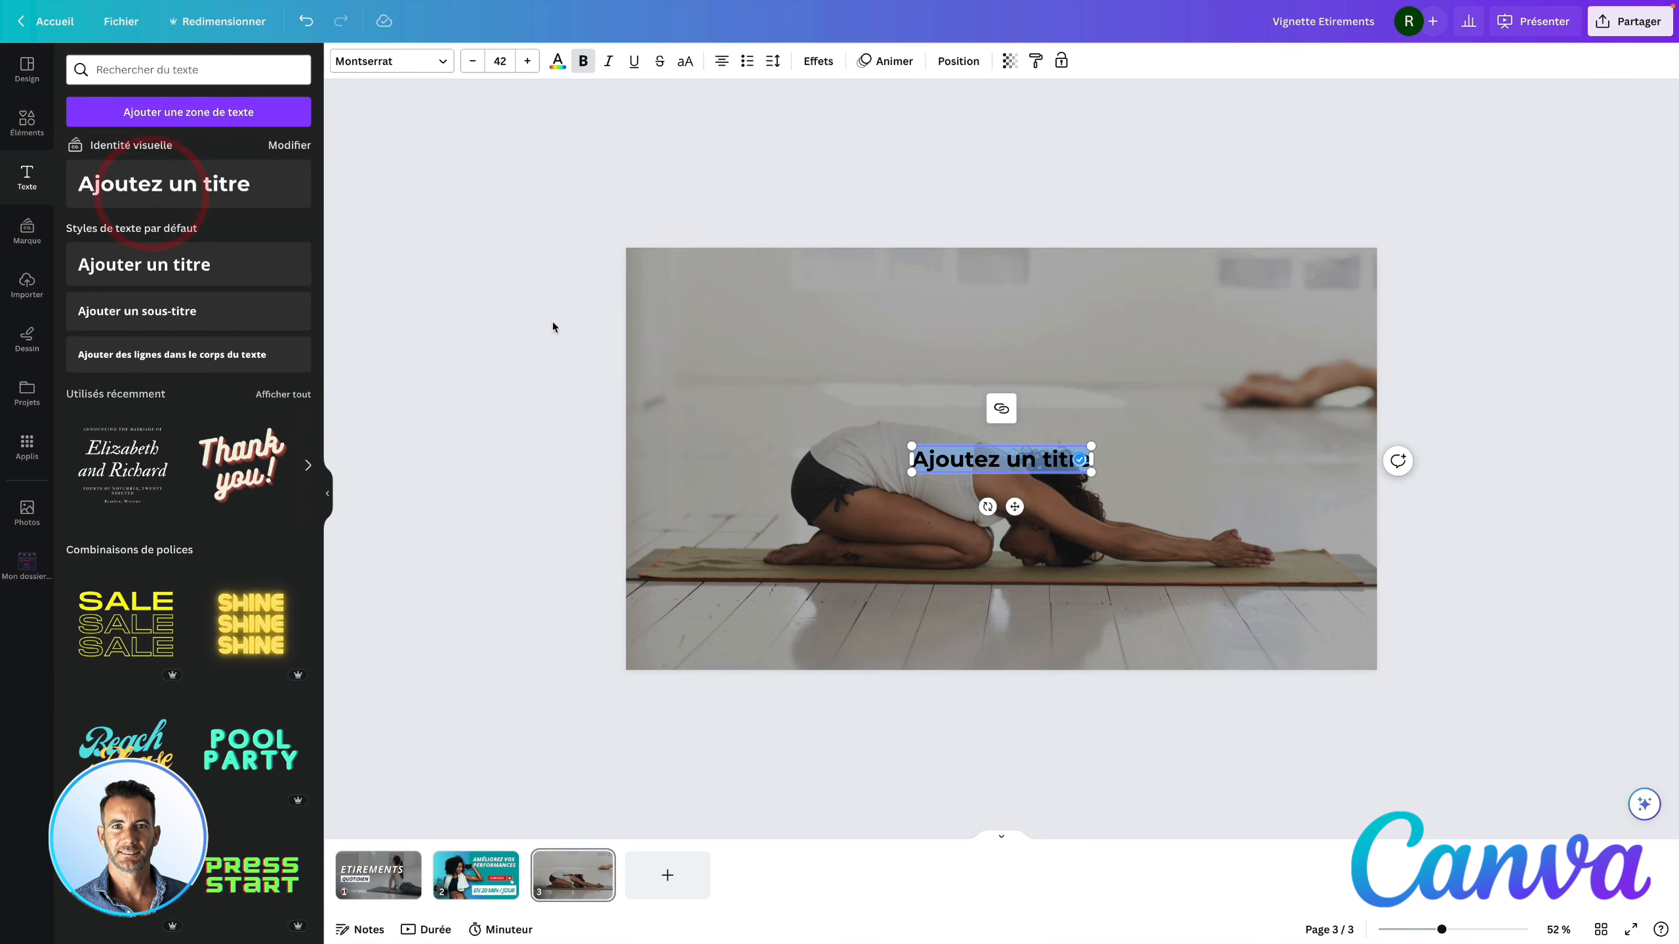
text(ements)
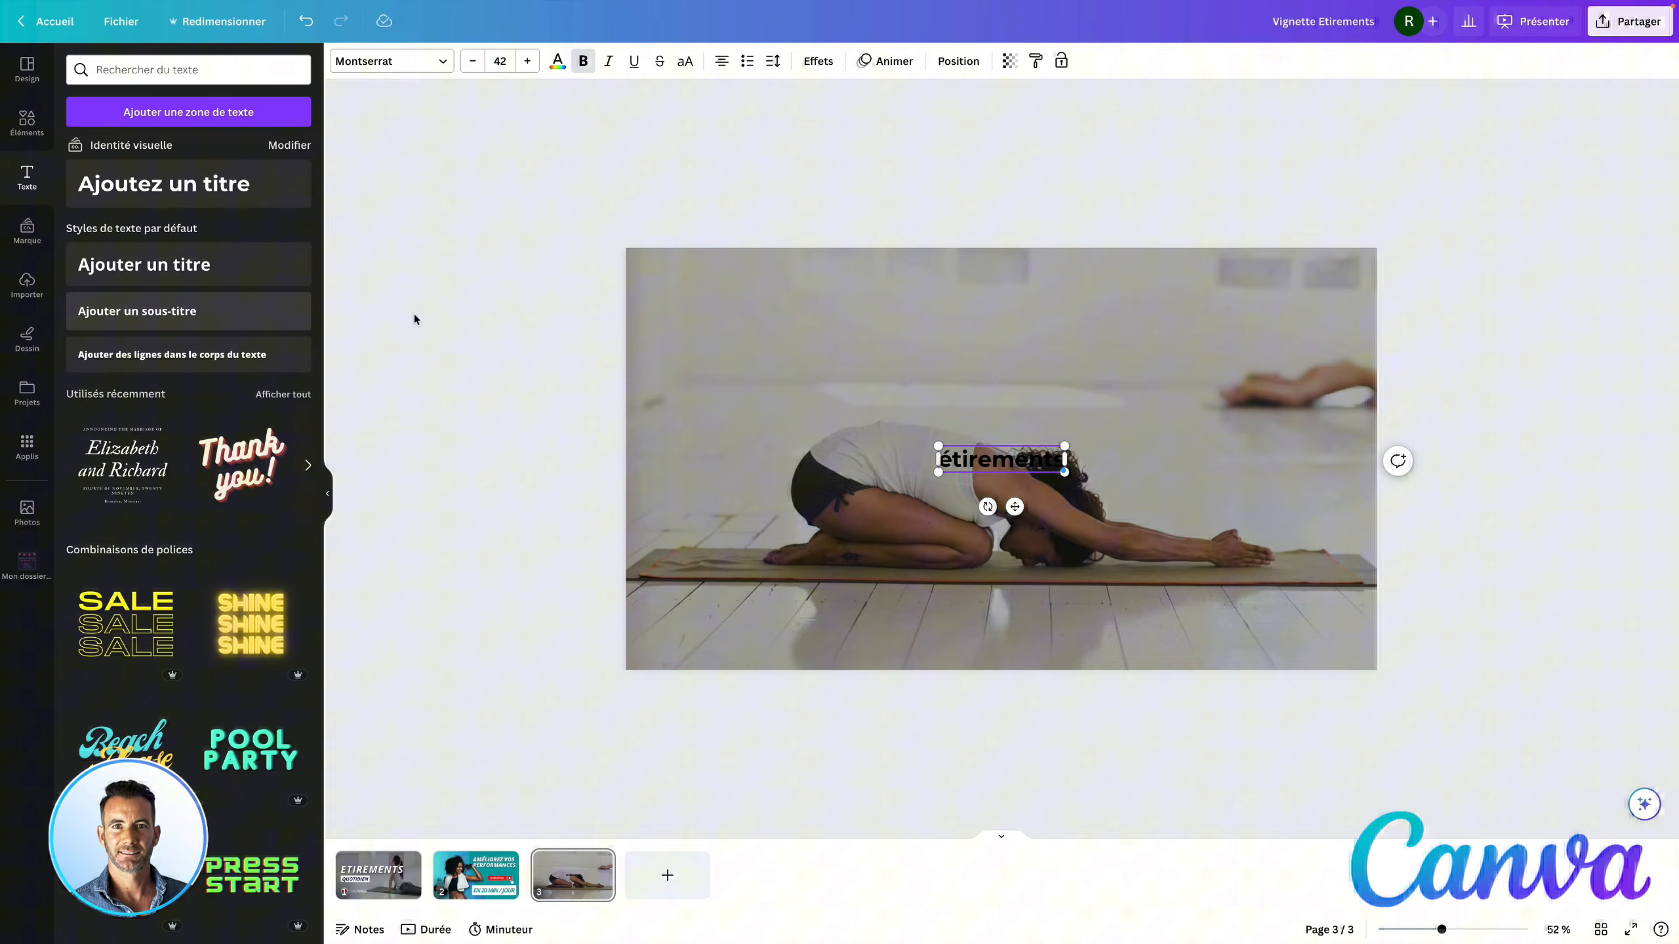
click(523, 327)
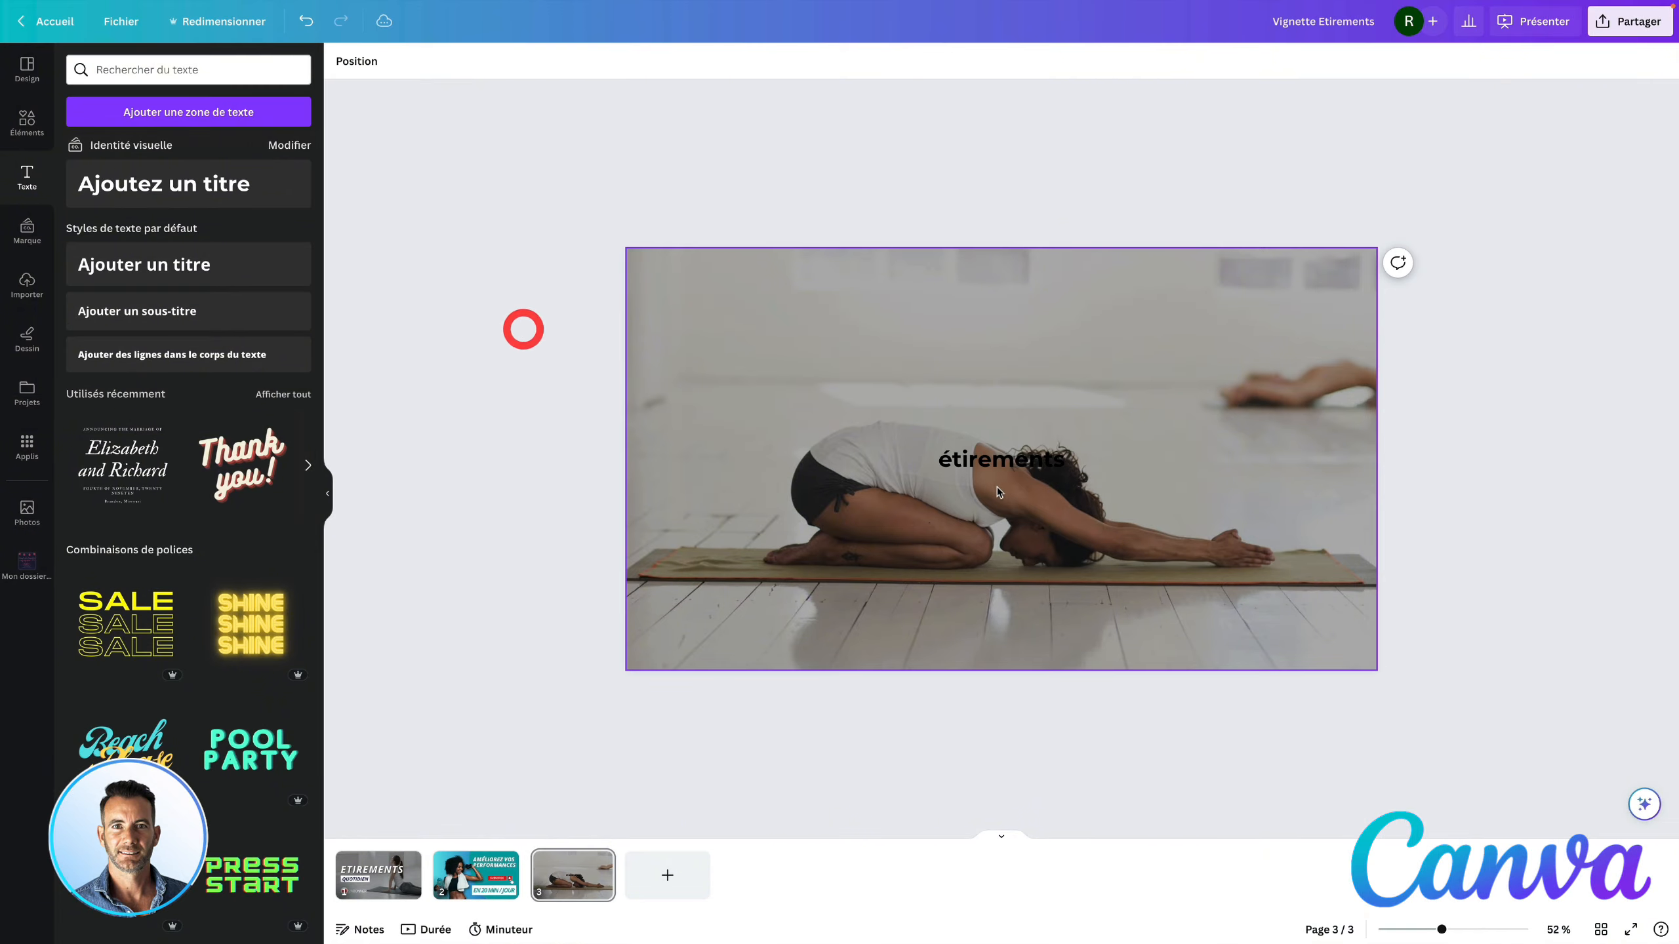
- Colour the "étirements" title white and switch it to uppercase
click(985, 471)
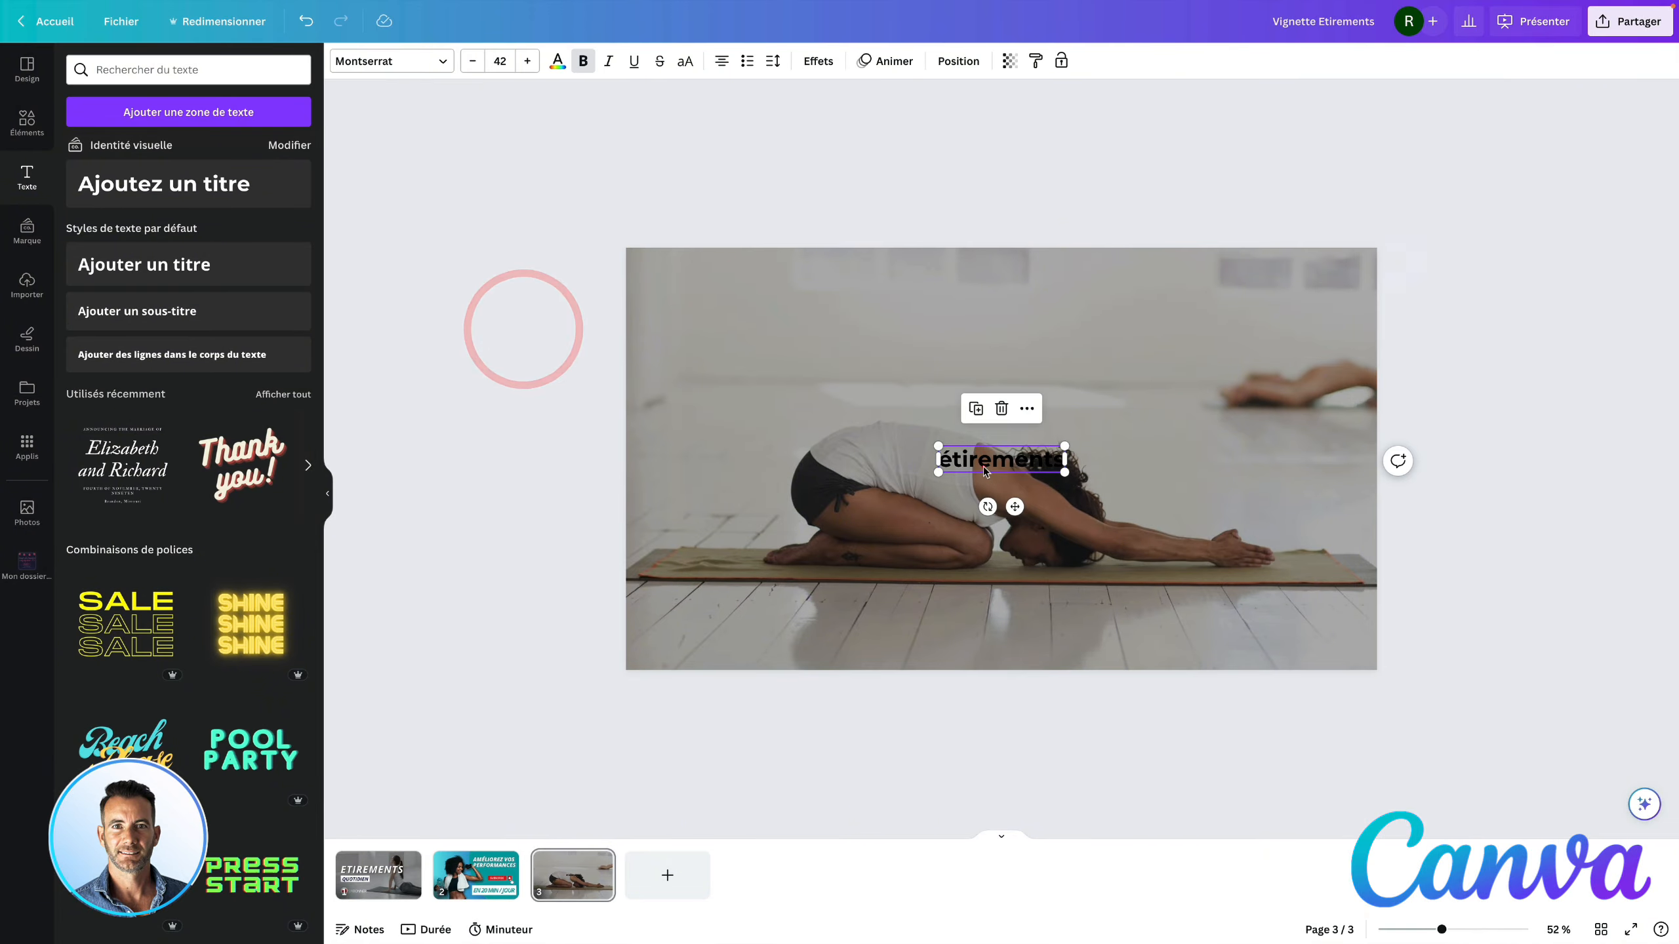
click(557, 63)
click(249, 152)
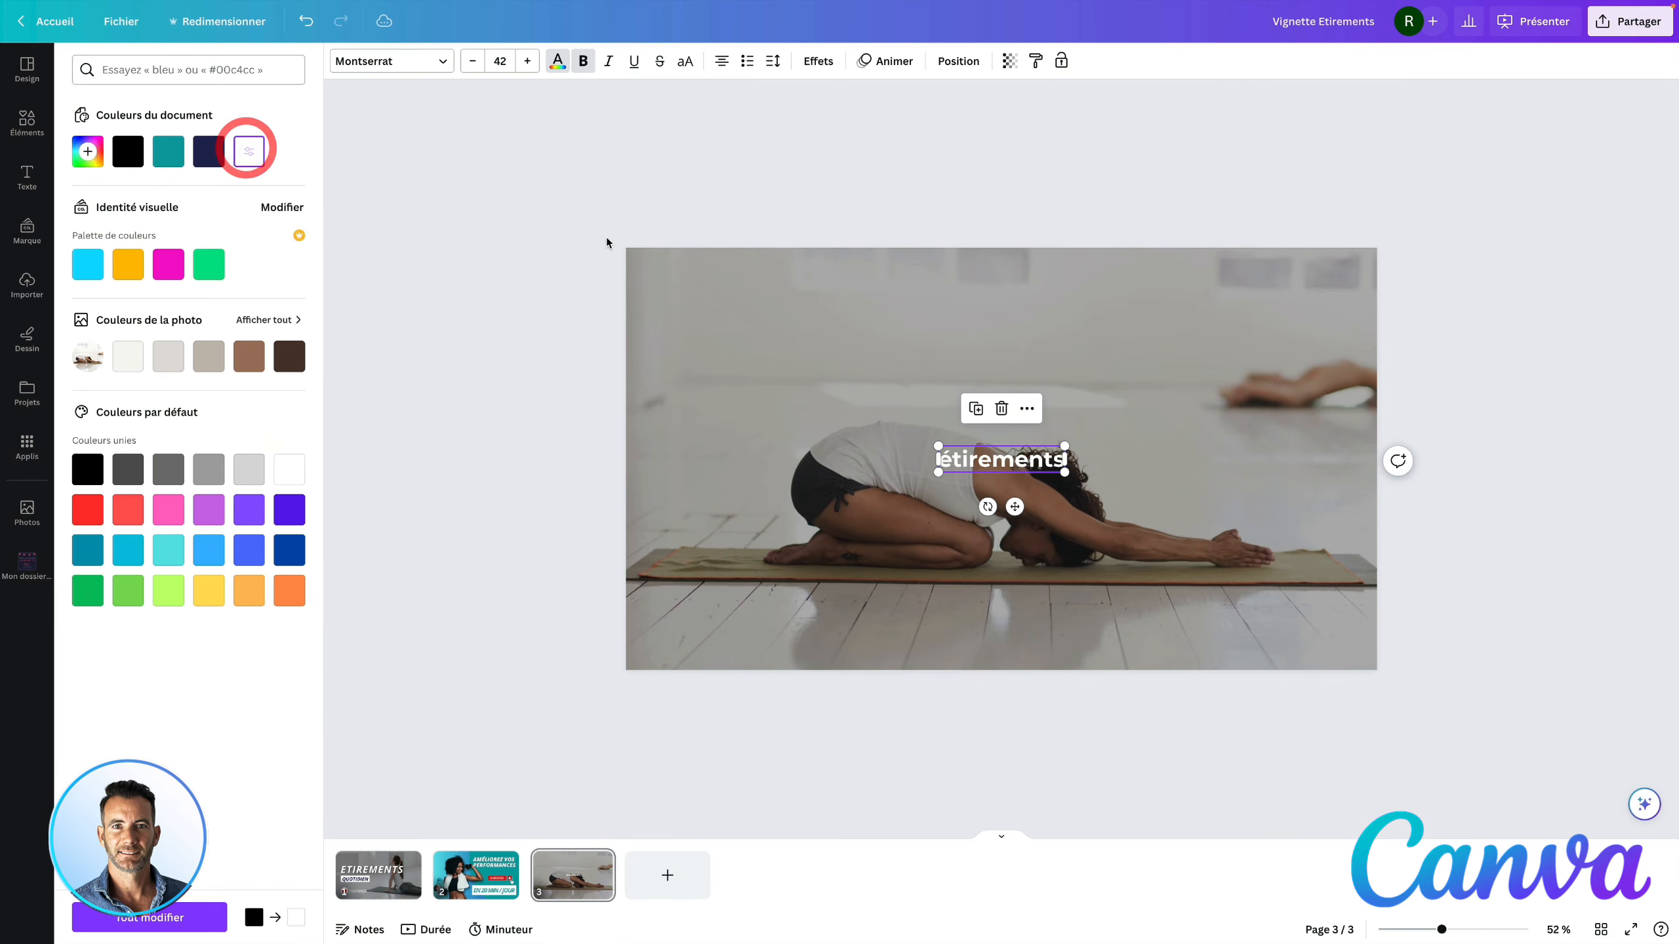
click(688, 62)
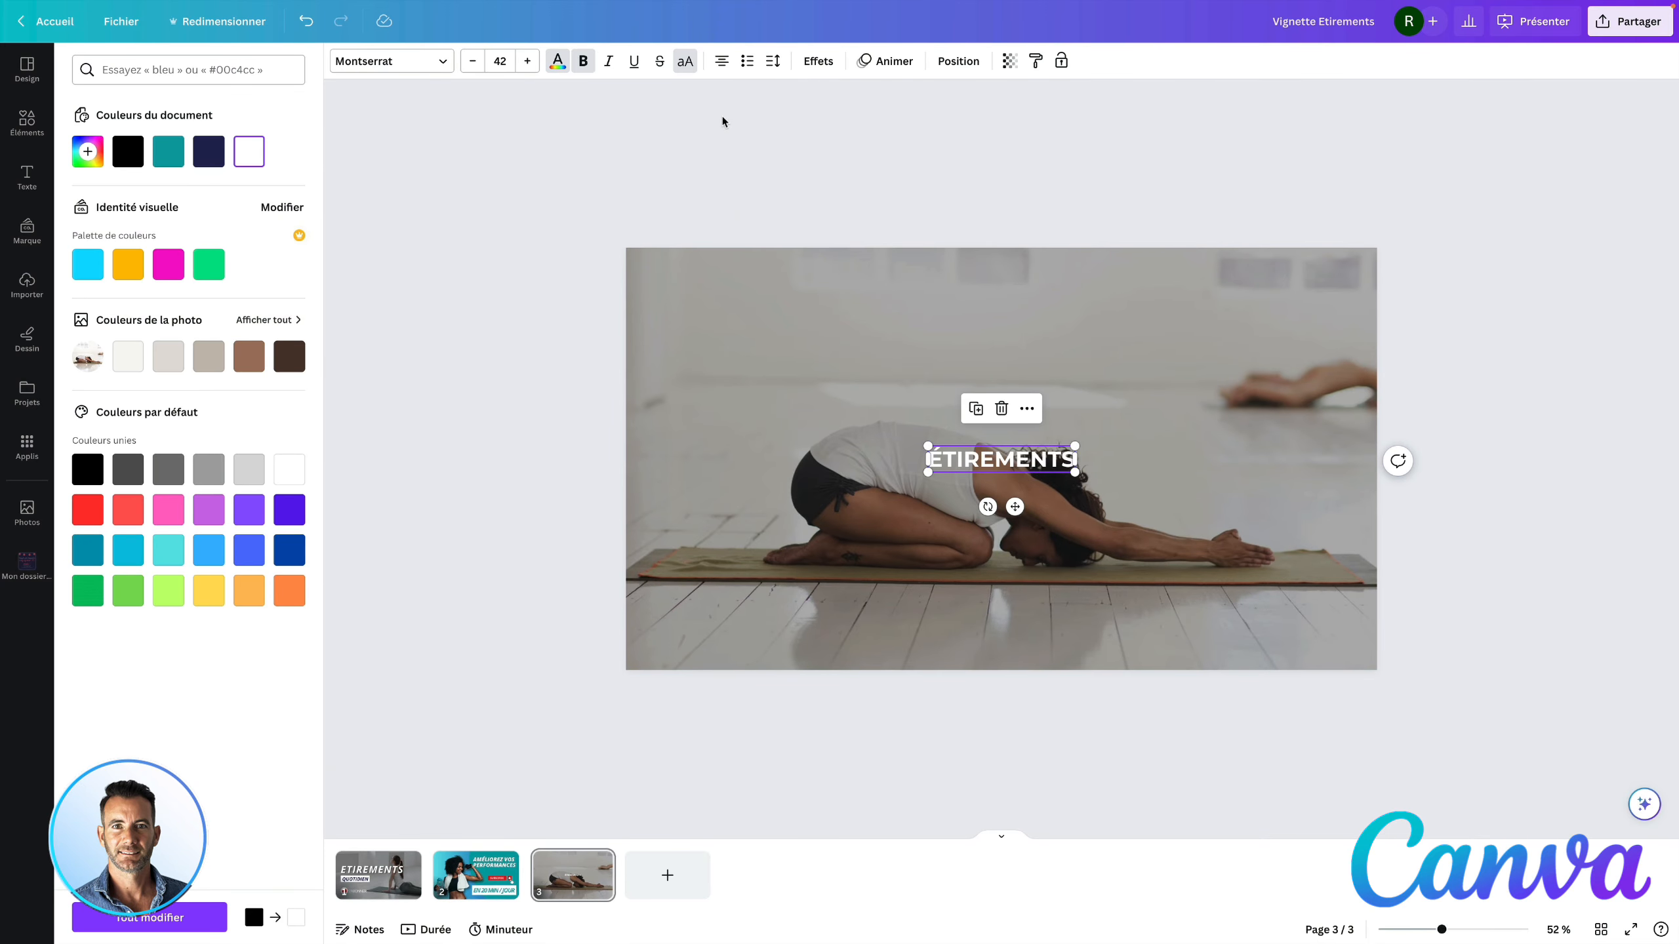
- Enlarge the ÉTIREMENTS title to size 108 and place it in the upper left area of the page, above the woman
drag(925, 445, 704, 379)
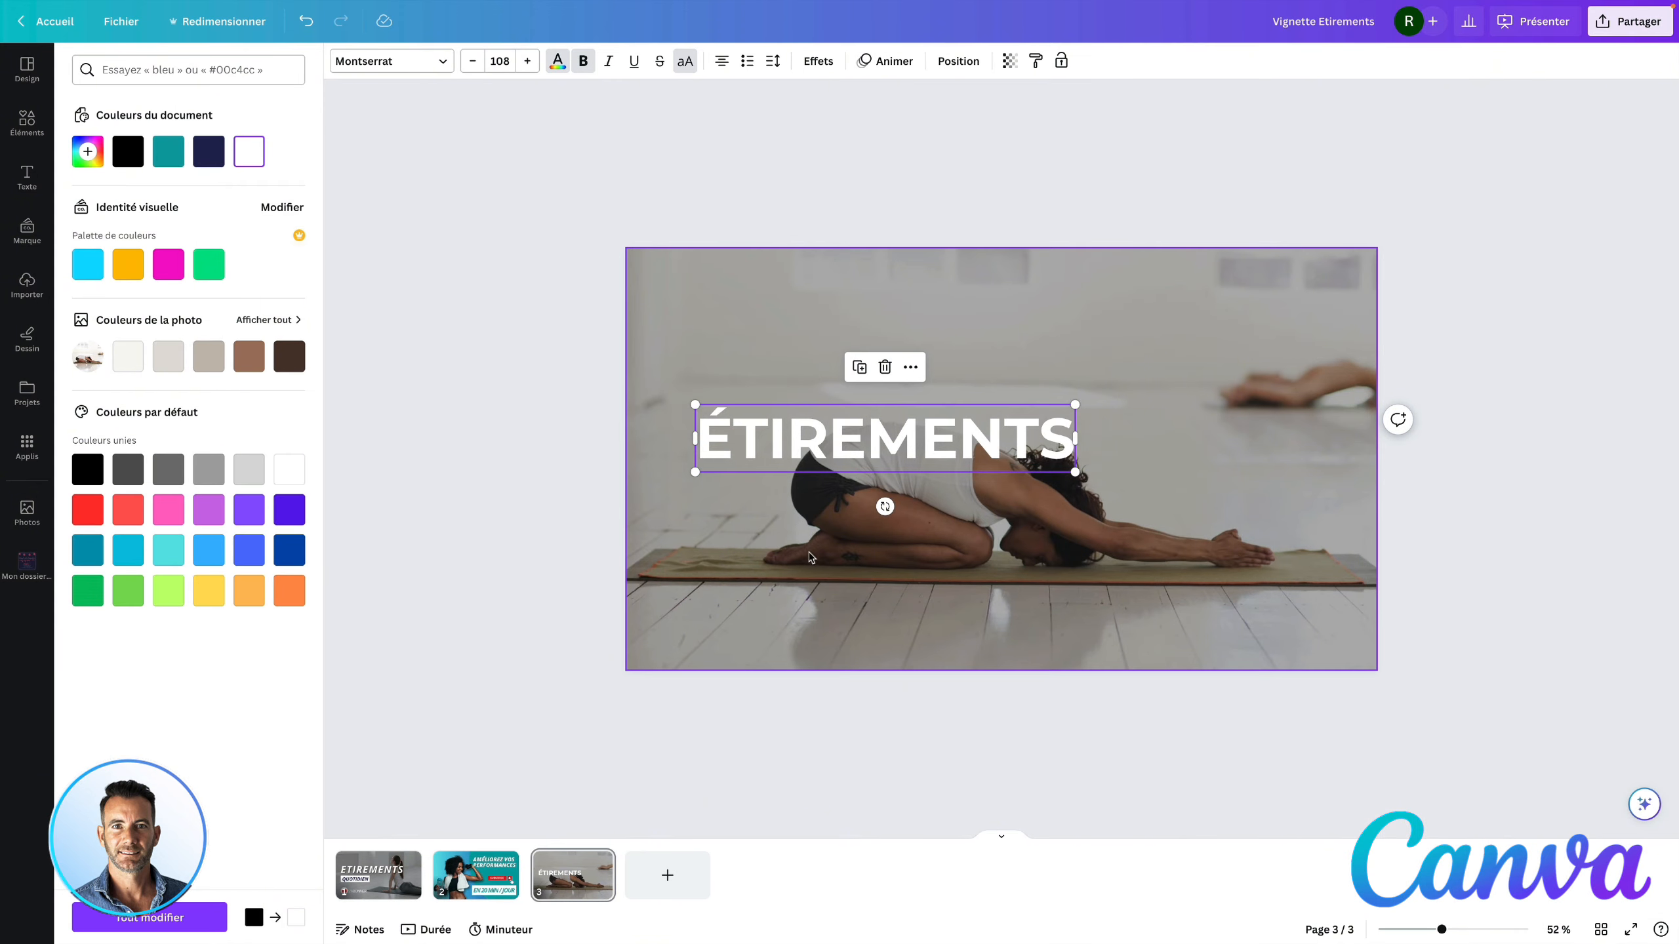
drag(832, 445, 816, 337)
click(868, 548)
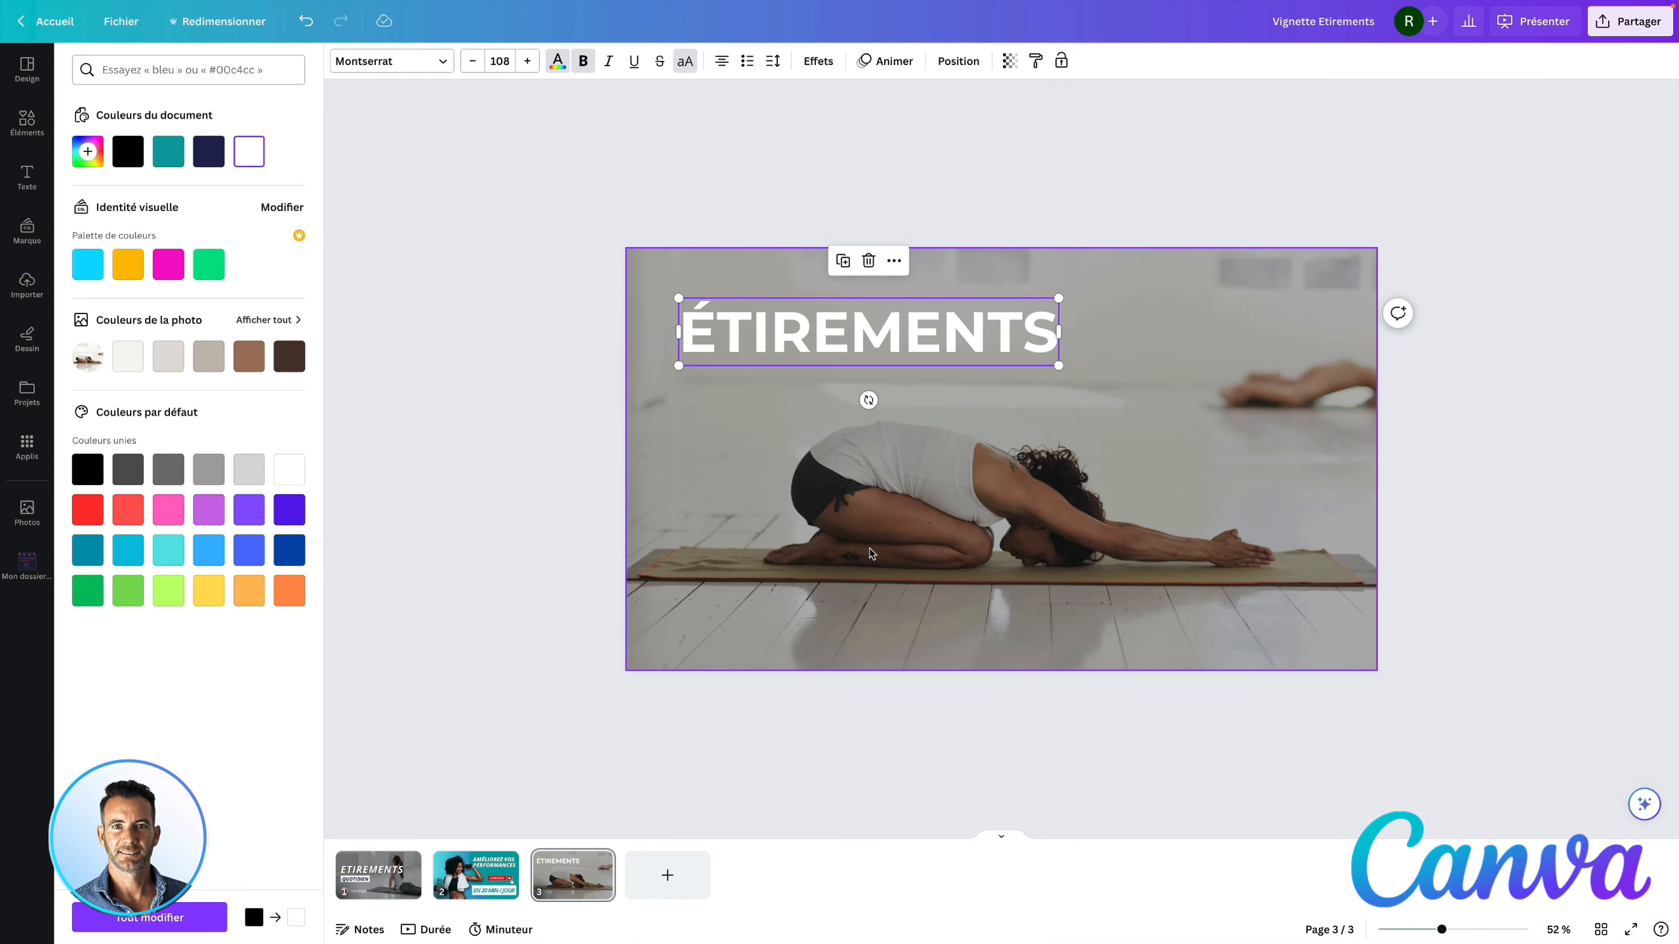
click(767, 746)
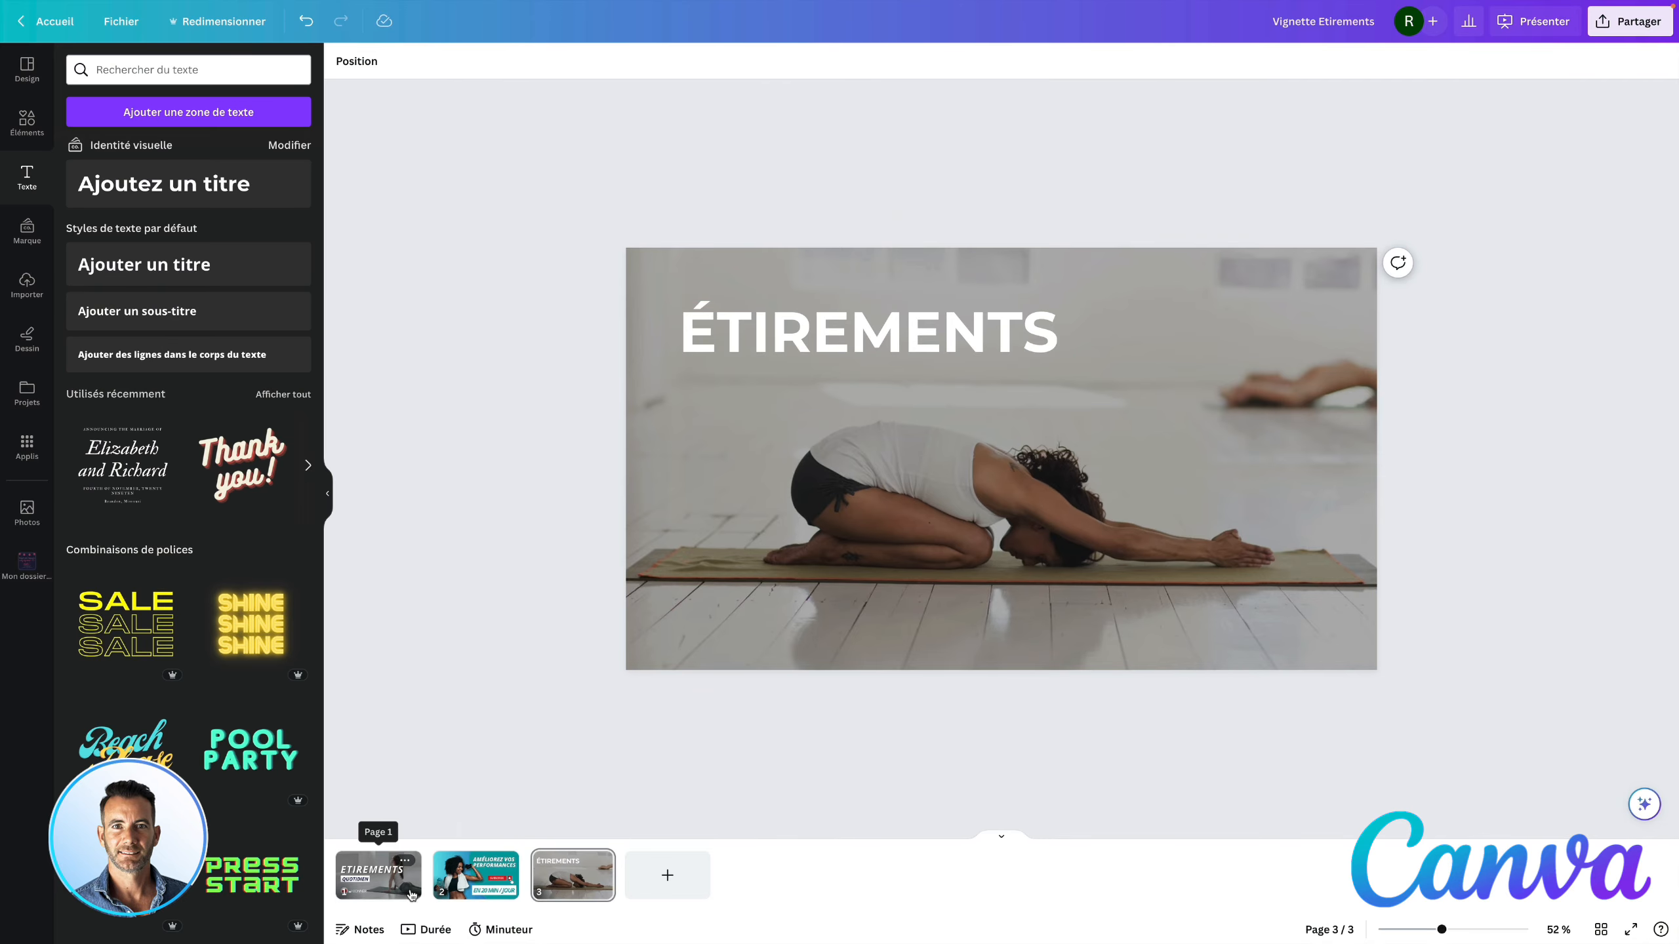
- Set the ÉTIREMENTS title's font to Open Sans ExtraBold and make it italic
click(785, 341)
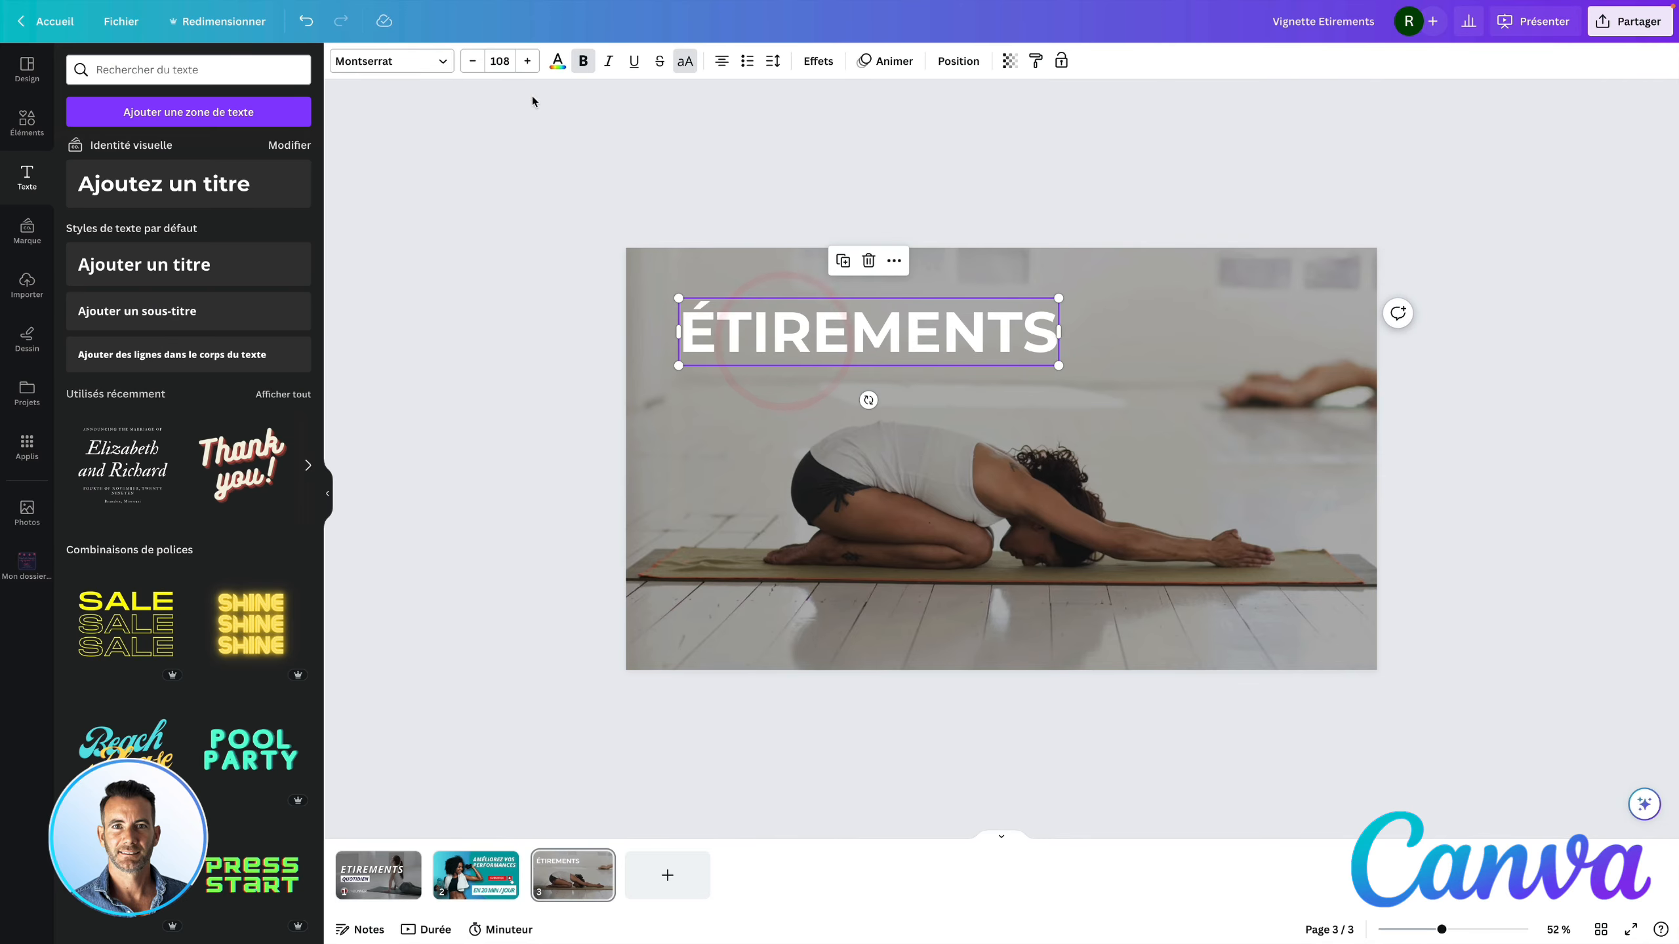
click(440, 63)
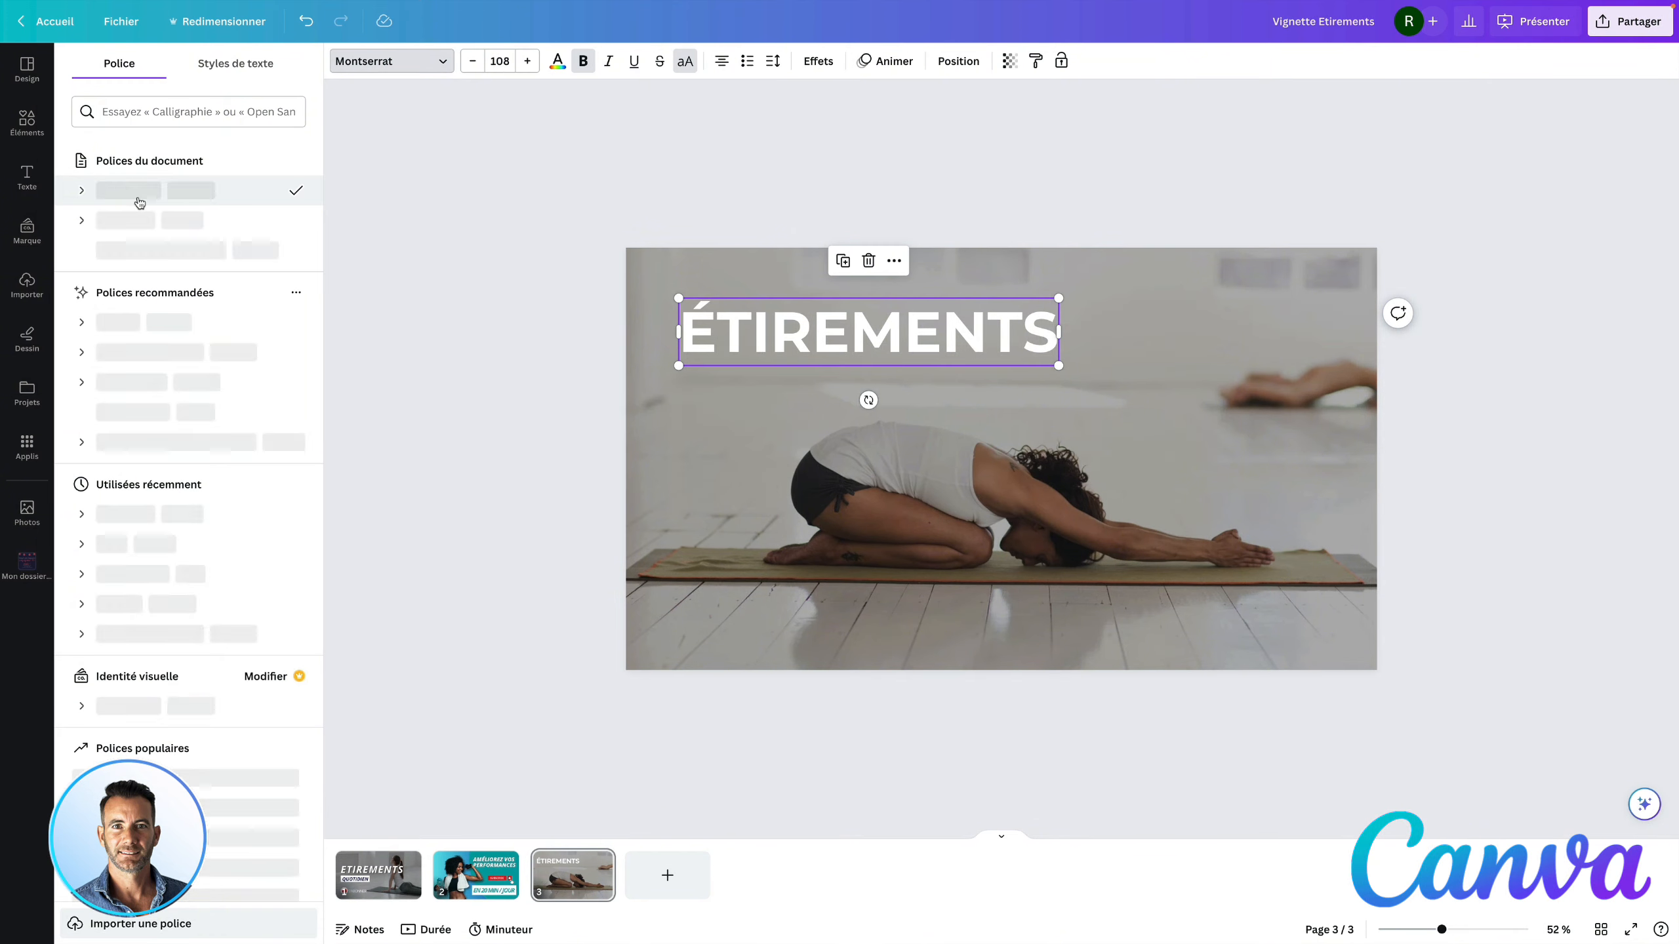
click(99, 249)
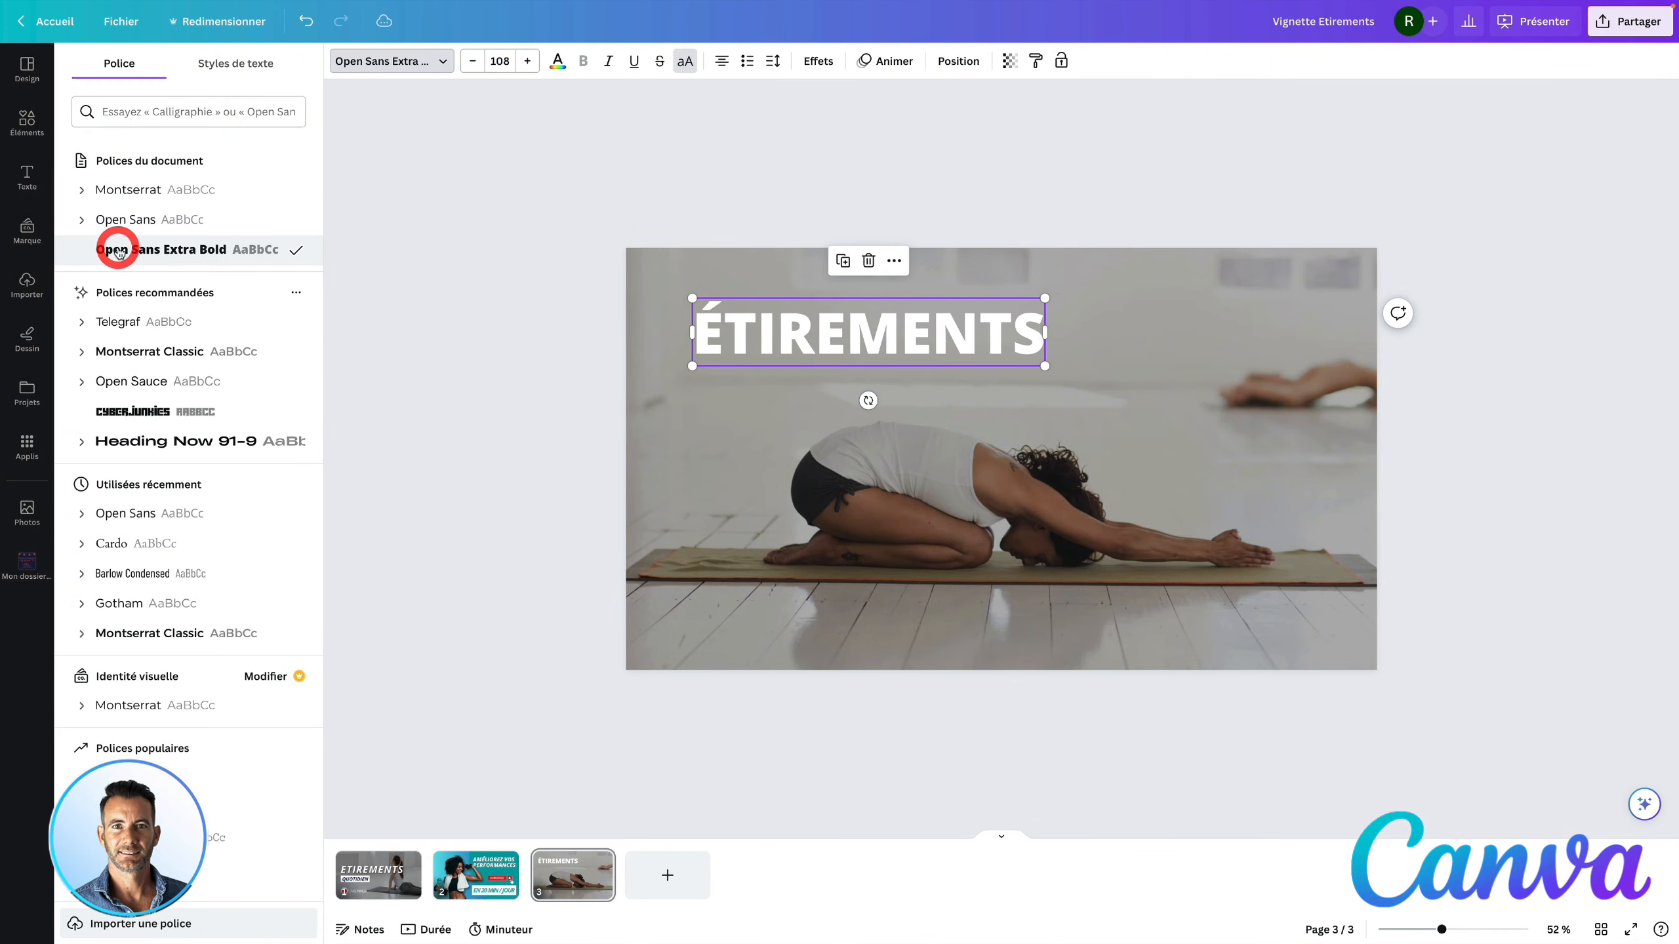
click(81, 222)
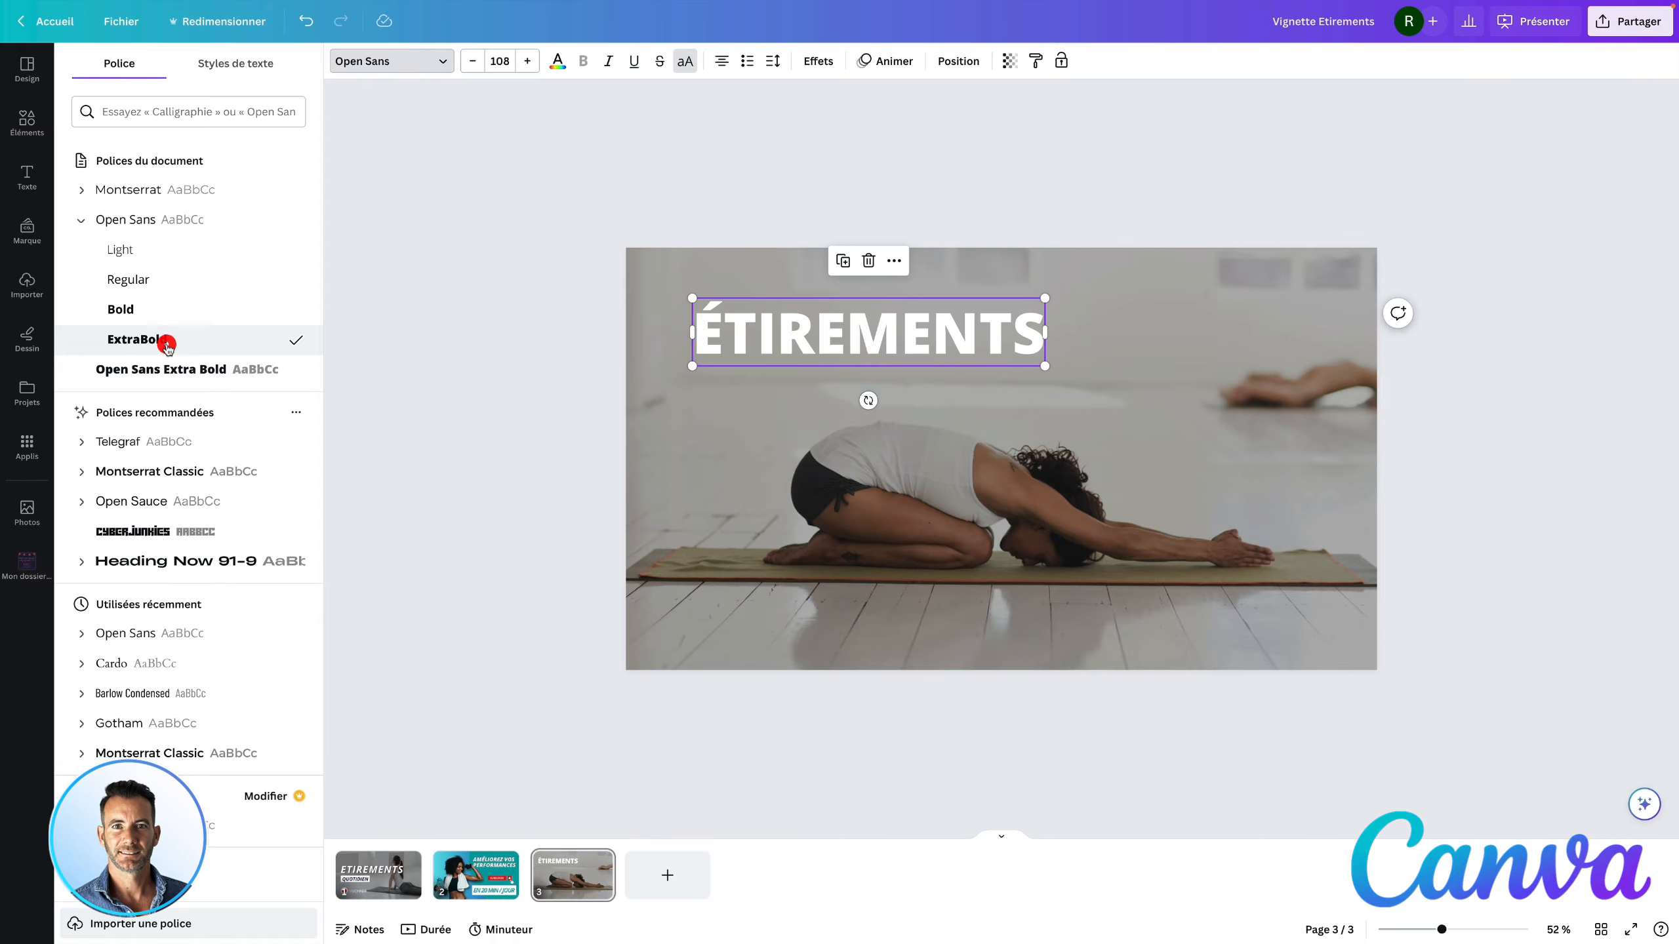
click(611, 67)
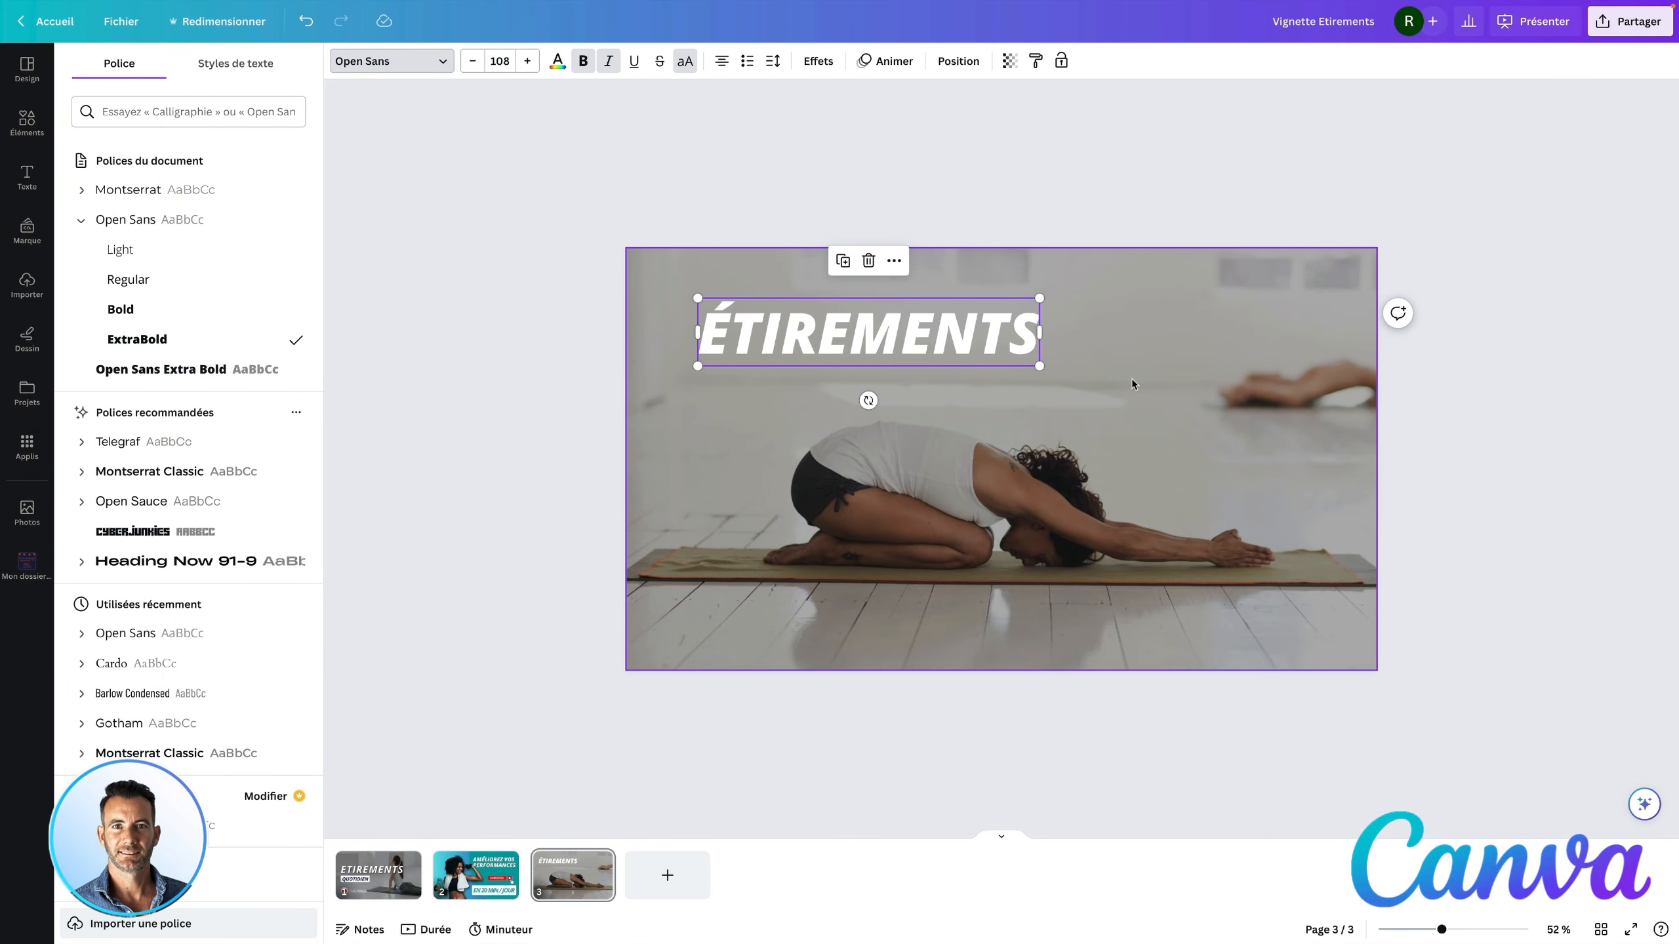
- Enlarge the ÉTIREMENTS title to size 136, widen its letter spacing to about 155, and shift it slightly to the right
drag(1040, 366, 1124, 402)
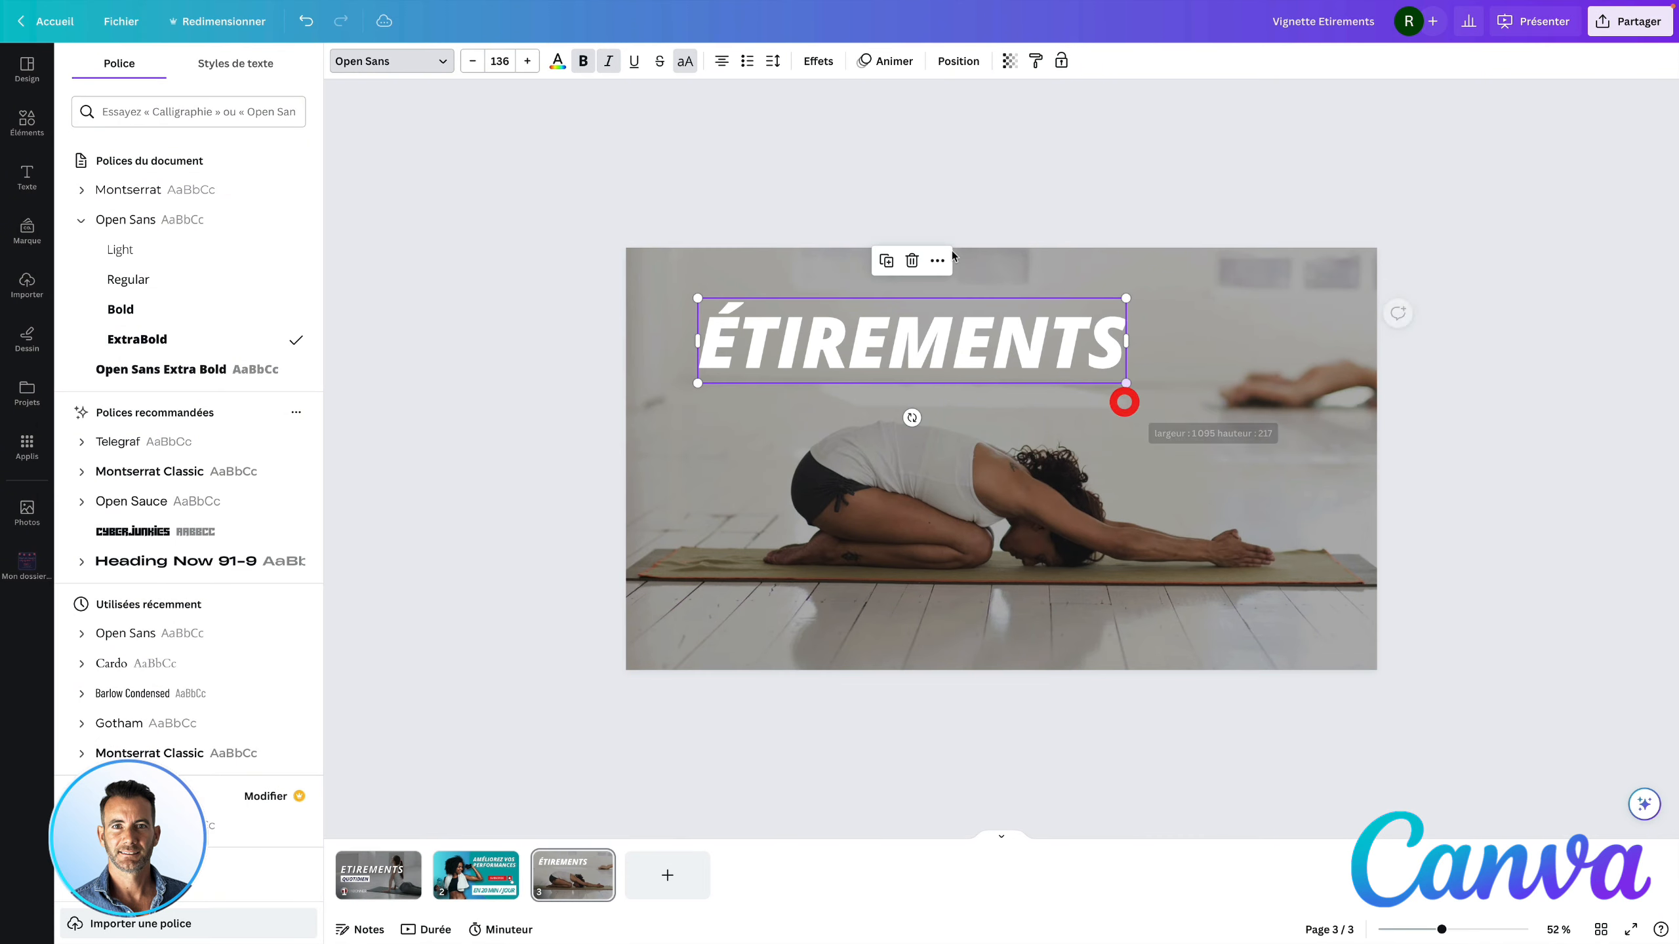
click(773, 61)
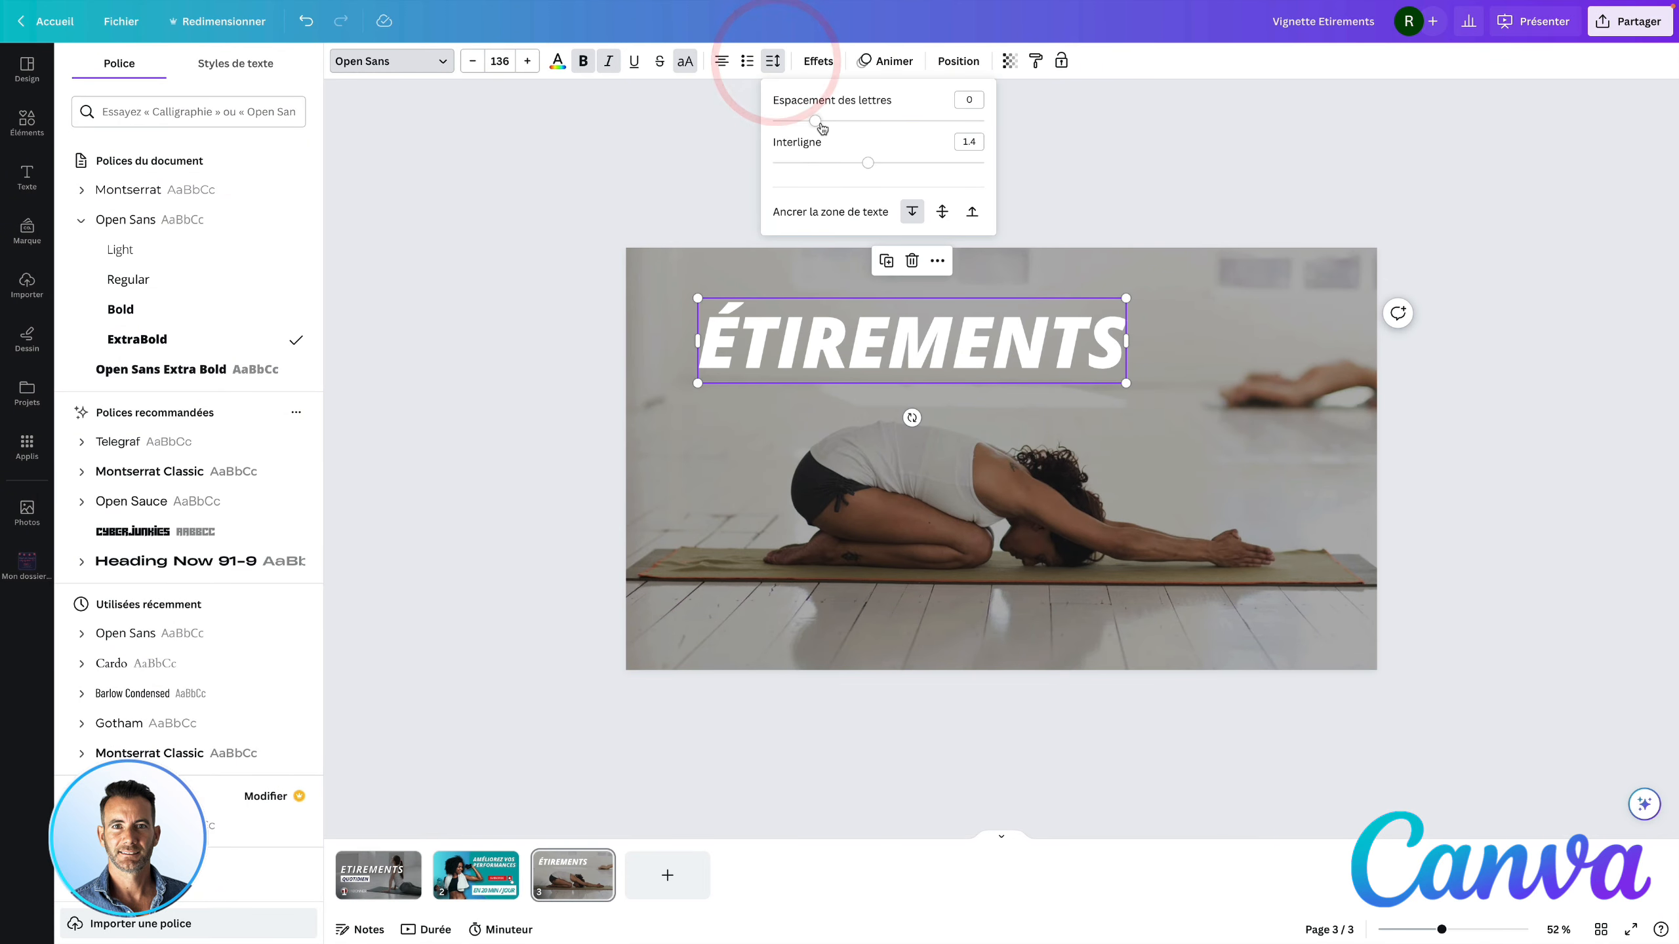
drag(820, 125, 849, 127)
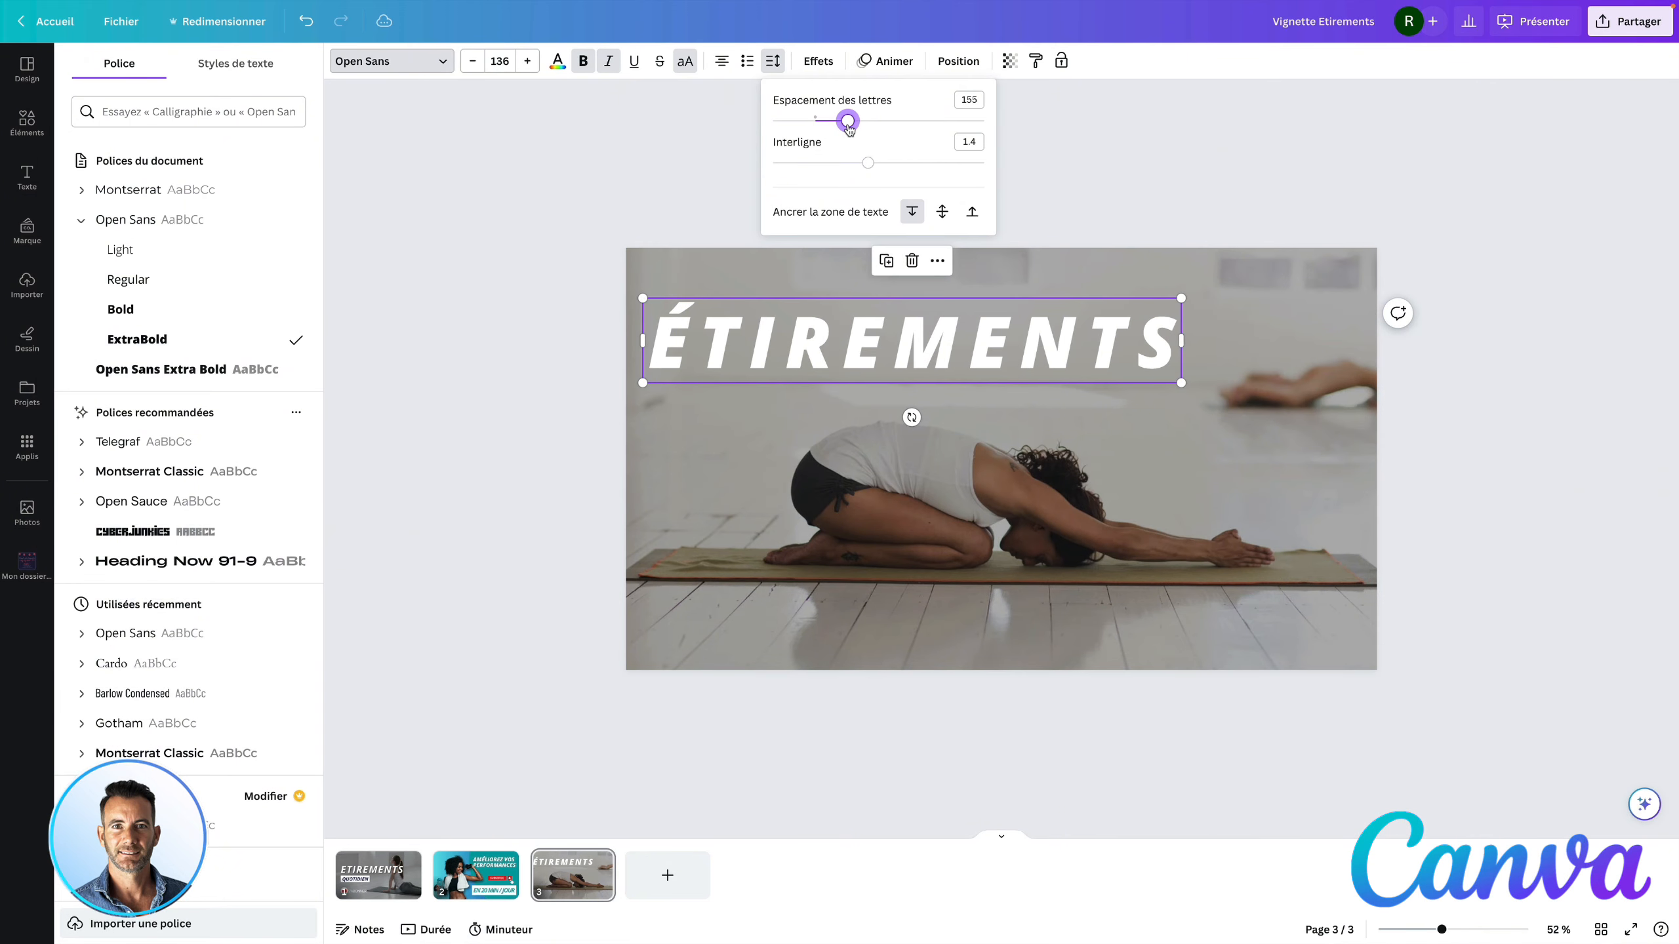
click(636, 143)
drag(806, 365, 840, 358)
- Reduce the ÉTIREMENTS title's letter spacing to a moderate amount and move the title closer to the page's left edge
click(773, 61)
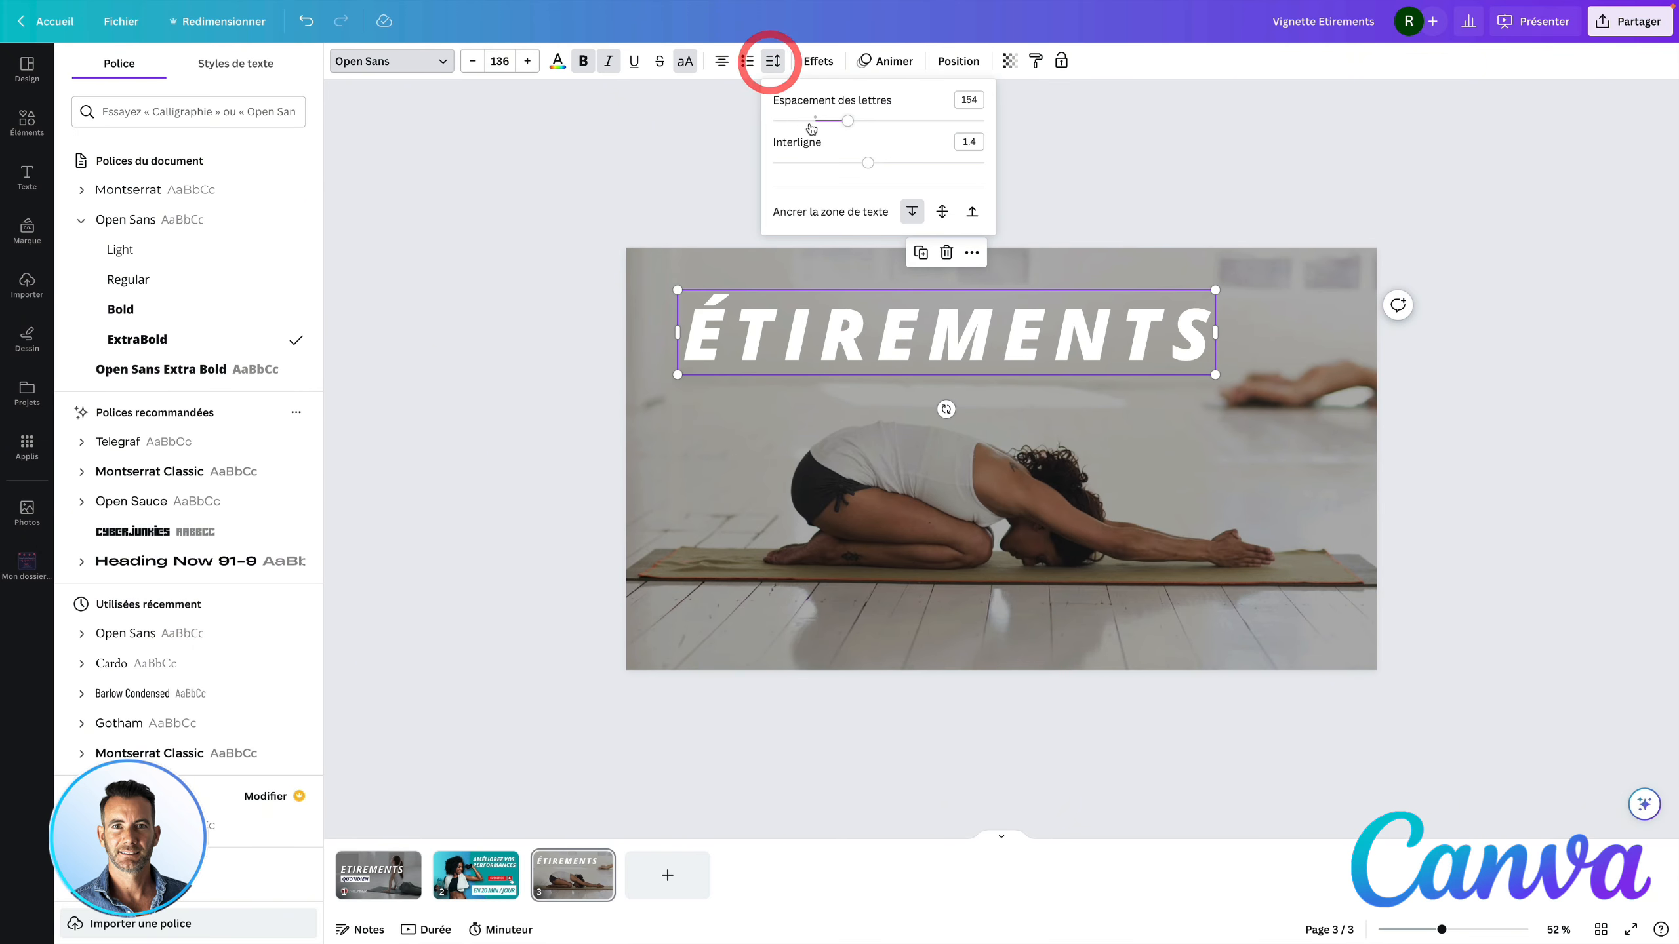
drag(845, 121, 798, 121)
click(662, 159)
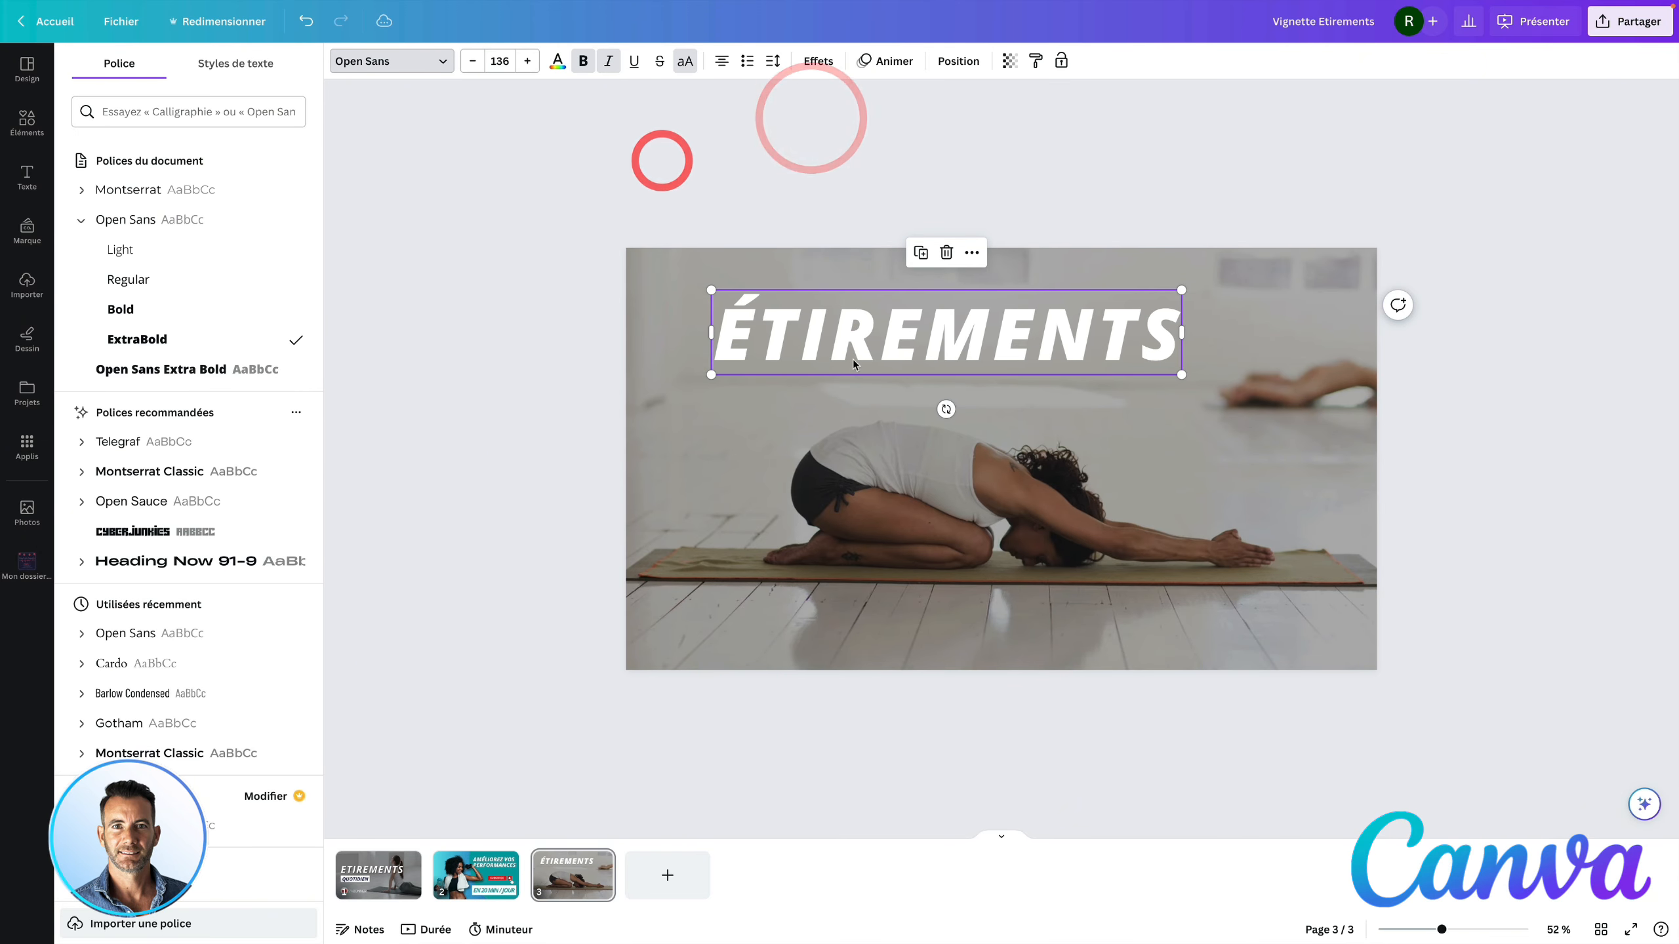
drag(821, 356, 796, 349)
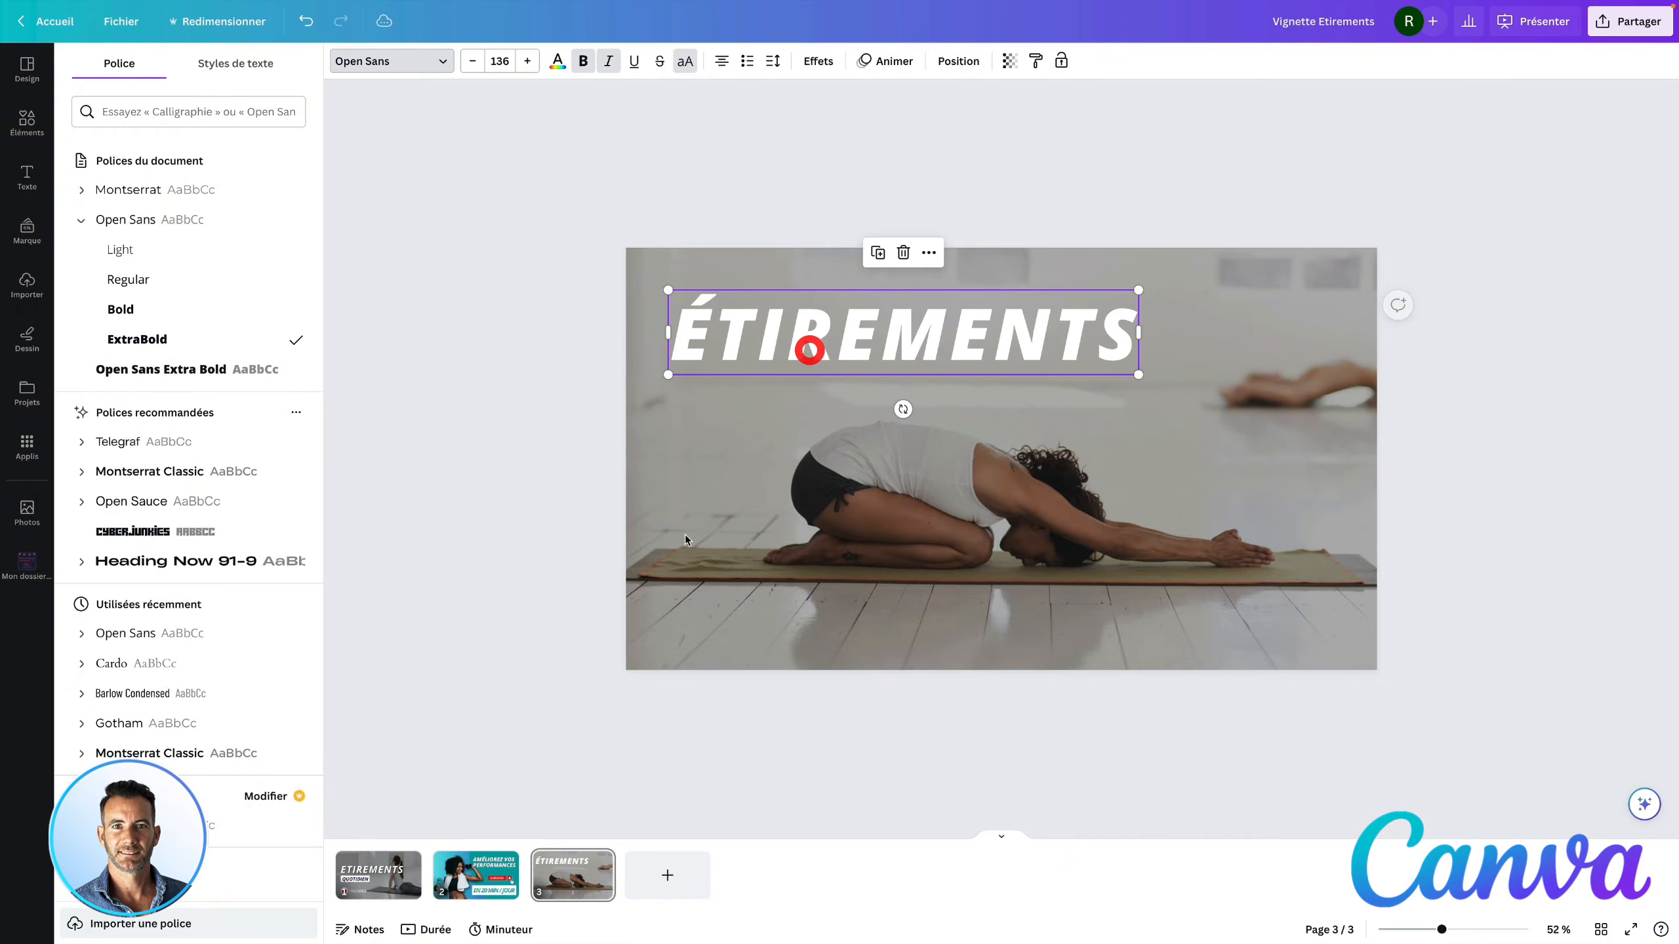
- Check the example title on page 1 and place a duplicate of page 3's ÉTIREMENTS title directly beneath the original
click(376, 887)
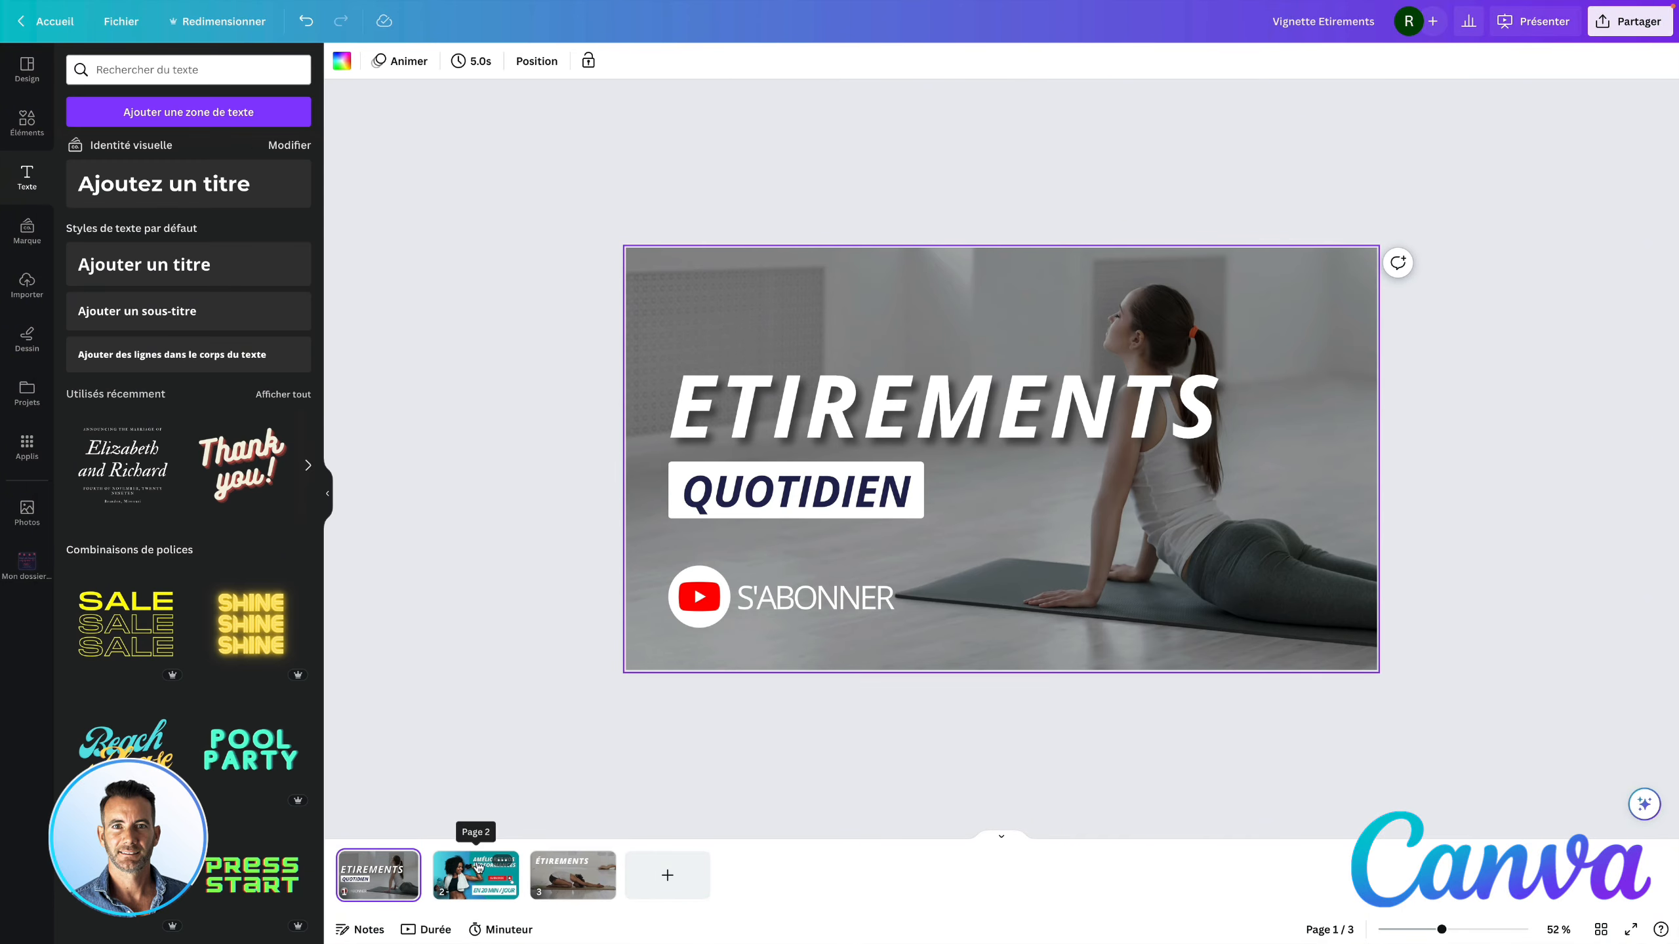
click(557, 866)
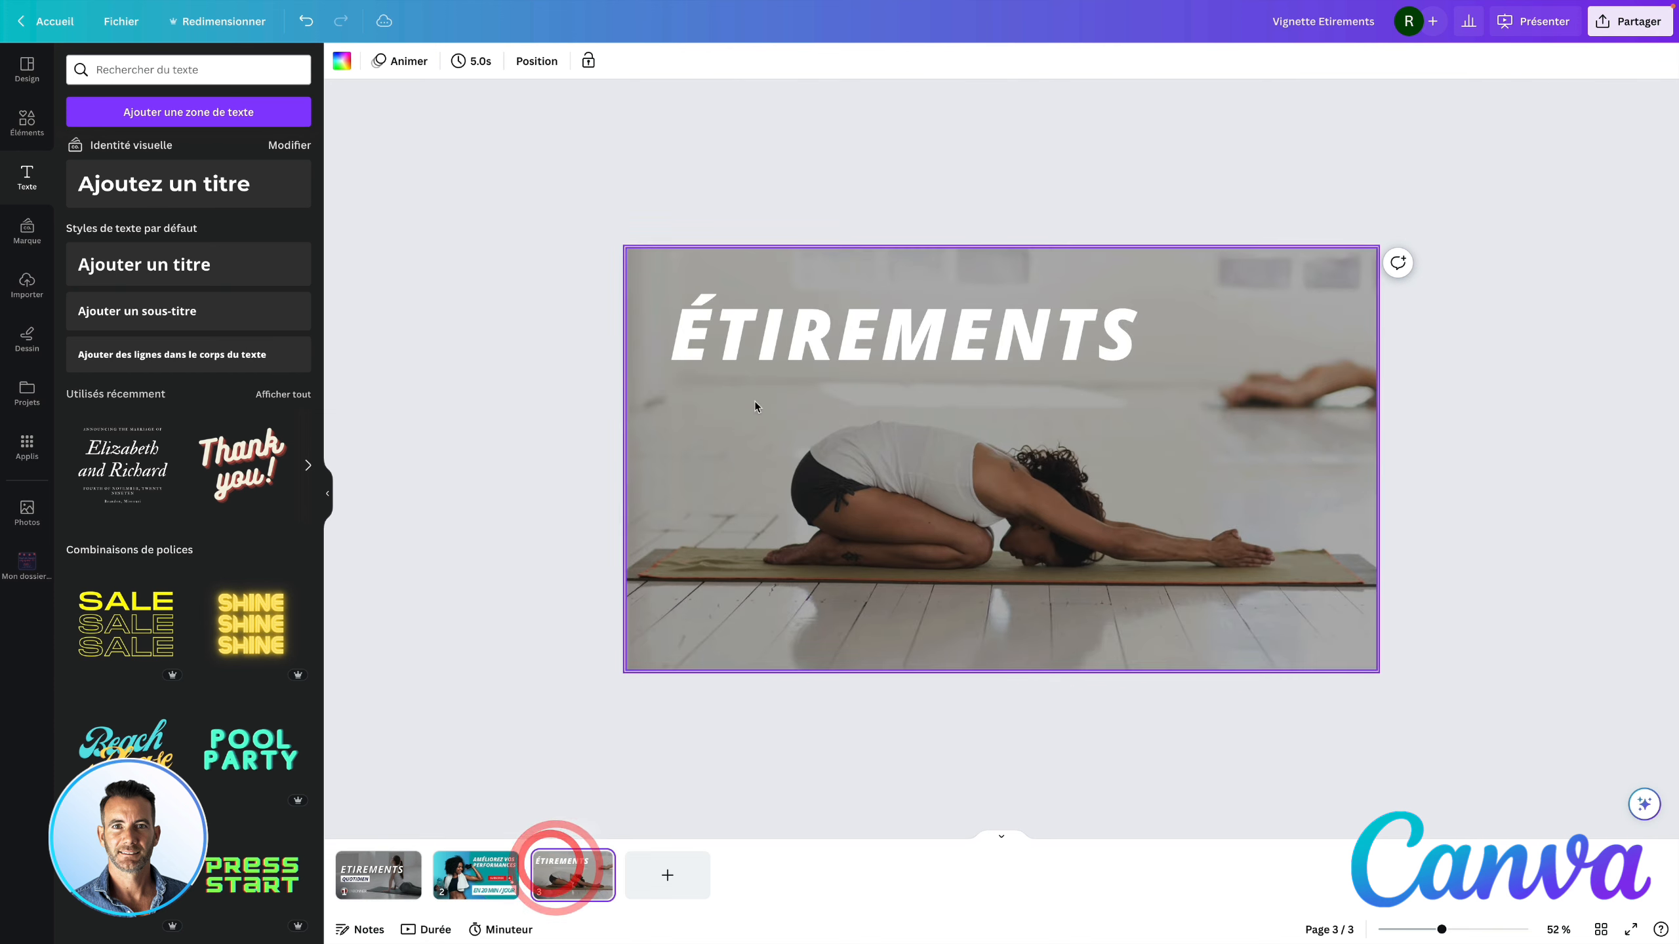
click(697, 329)
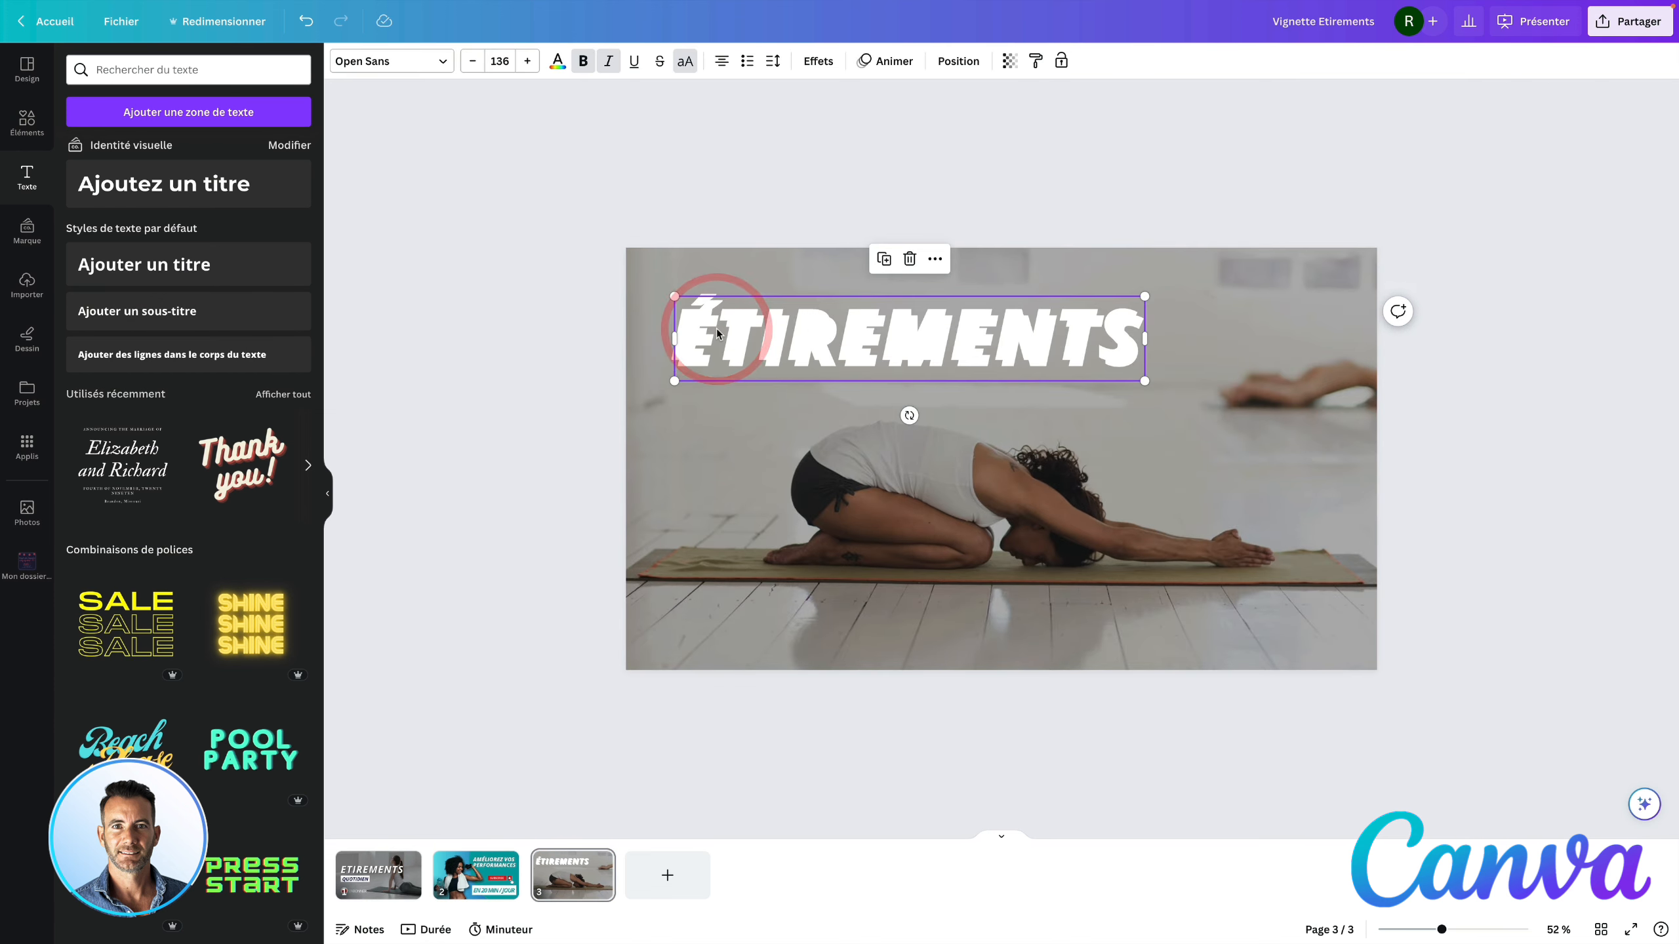
key(ctrl+d)
drag(704, 338, 753, 421)
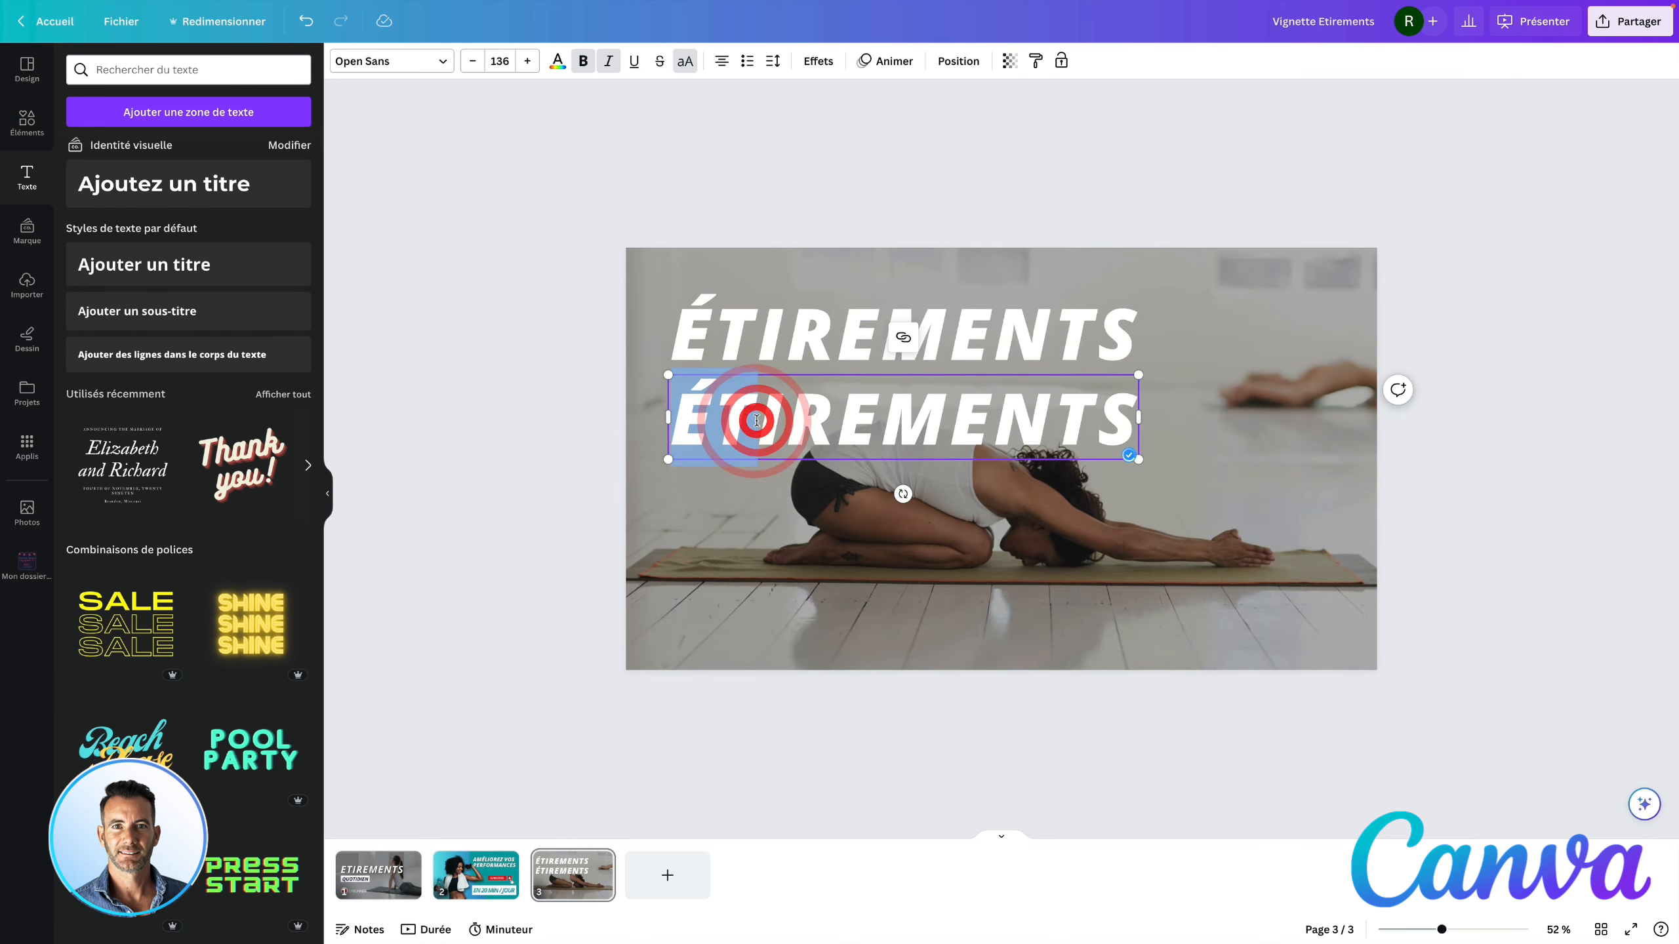
- Replace the duplicated title's text with "QUOTIDIEN"
double_click(753, 420)
text(QUTI)
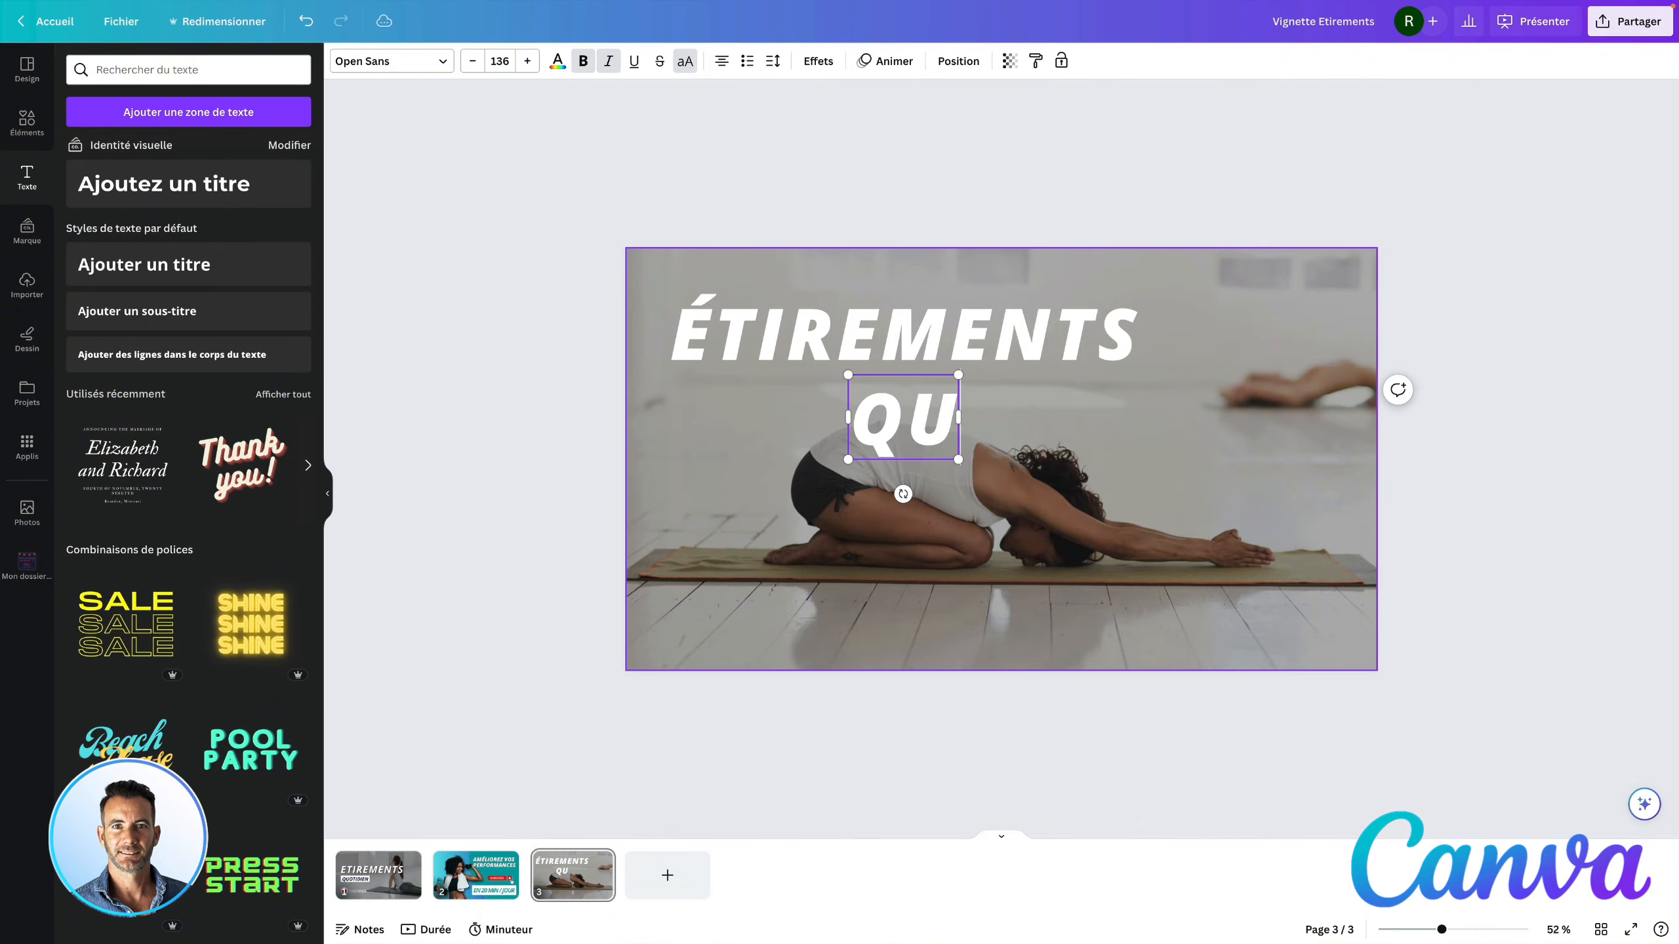
key(BackSpace)
key(BackSpace)
text(OTIDIEN)
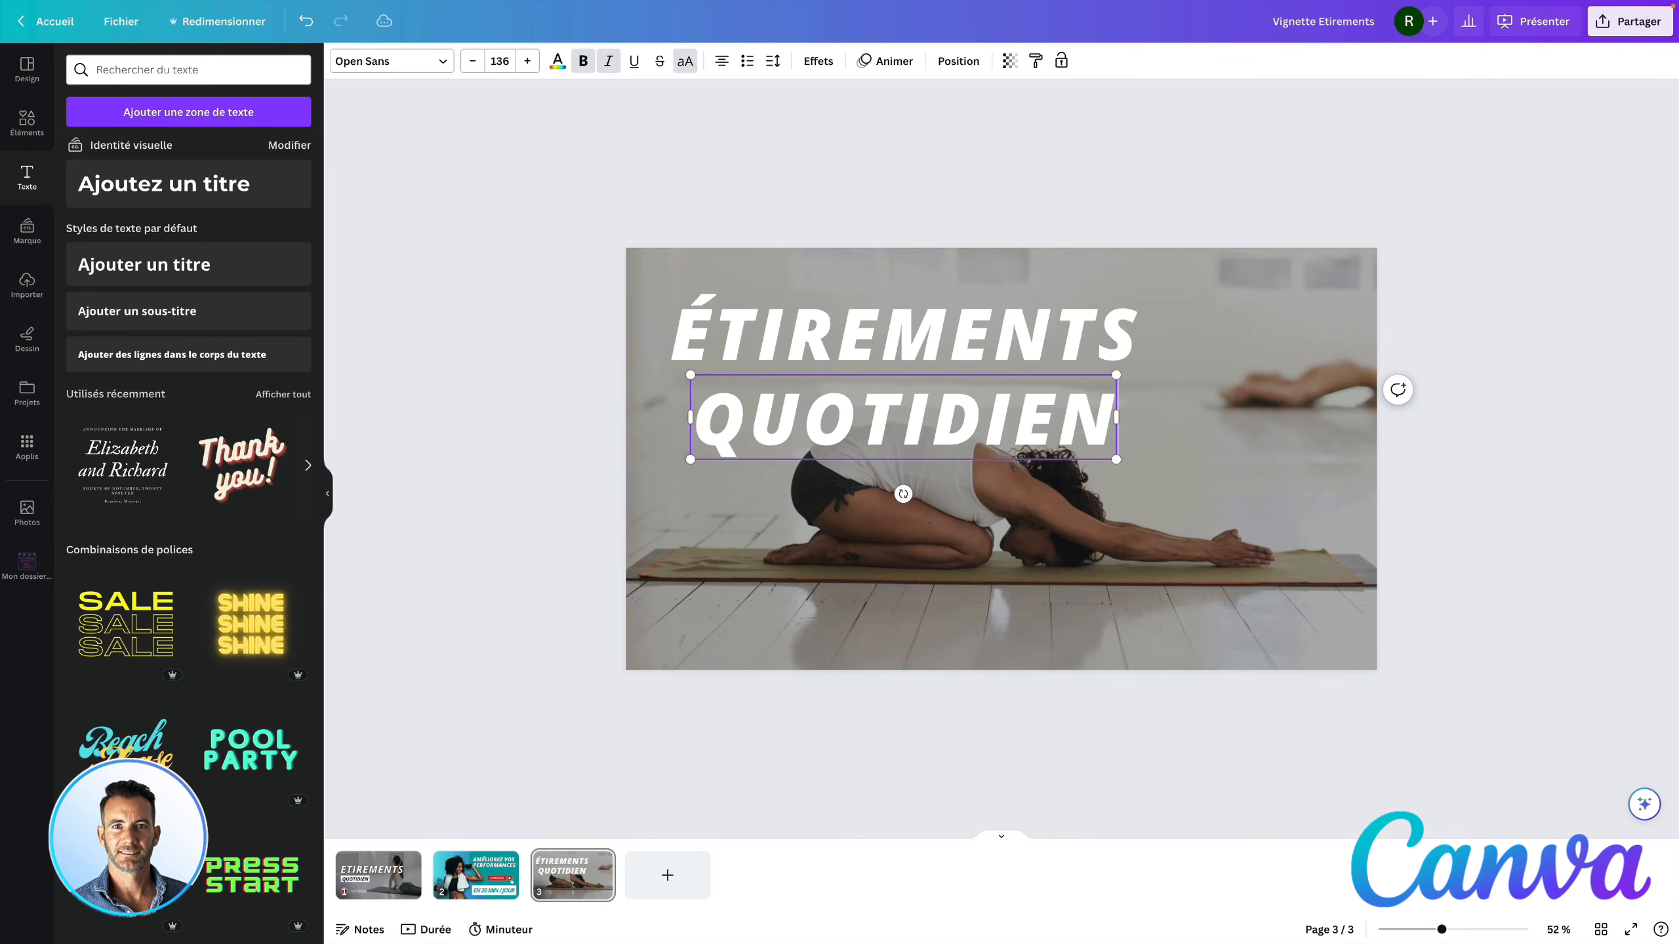
click(570, 367)
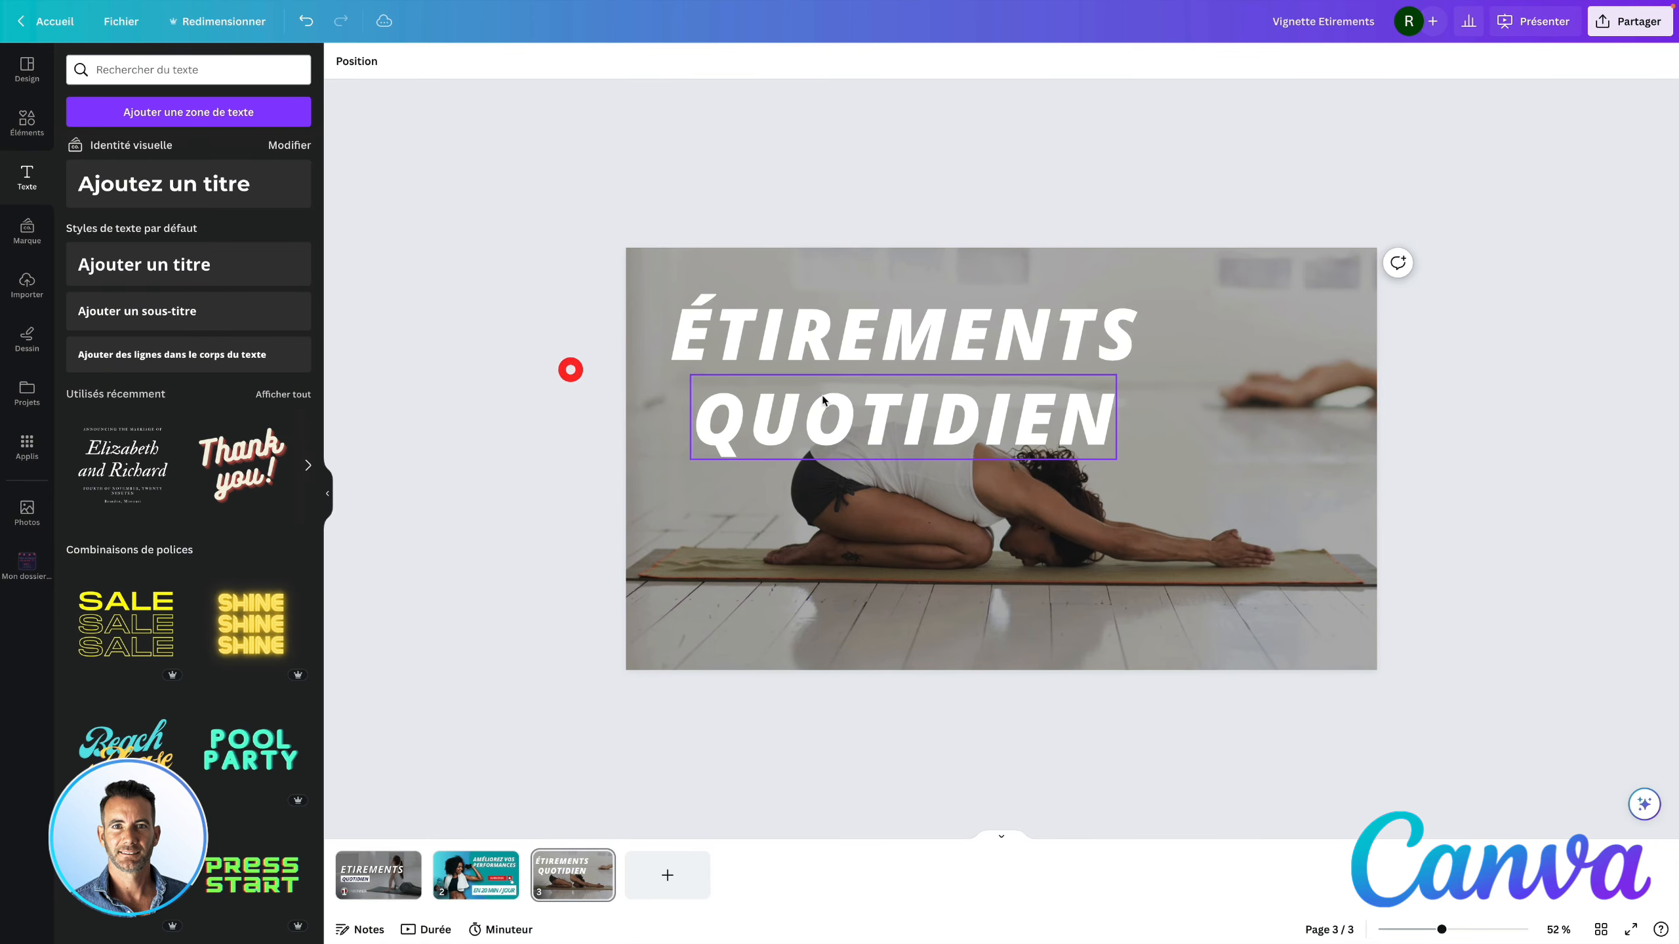
- Set the QUOTIDIEN text to Open Sans Regular and reduce it to size 109
click(821, 395)
click(442, 68)
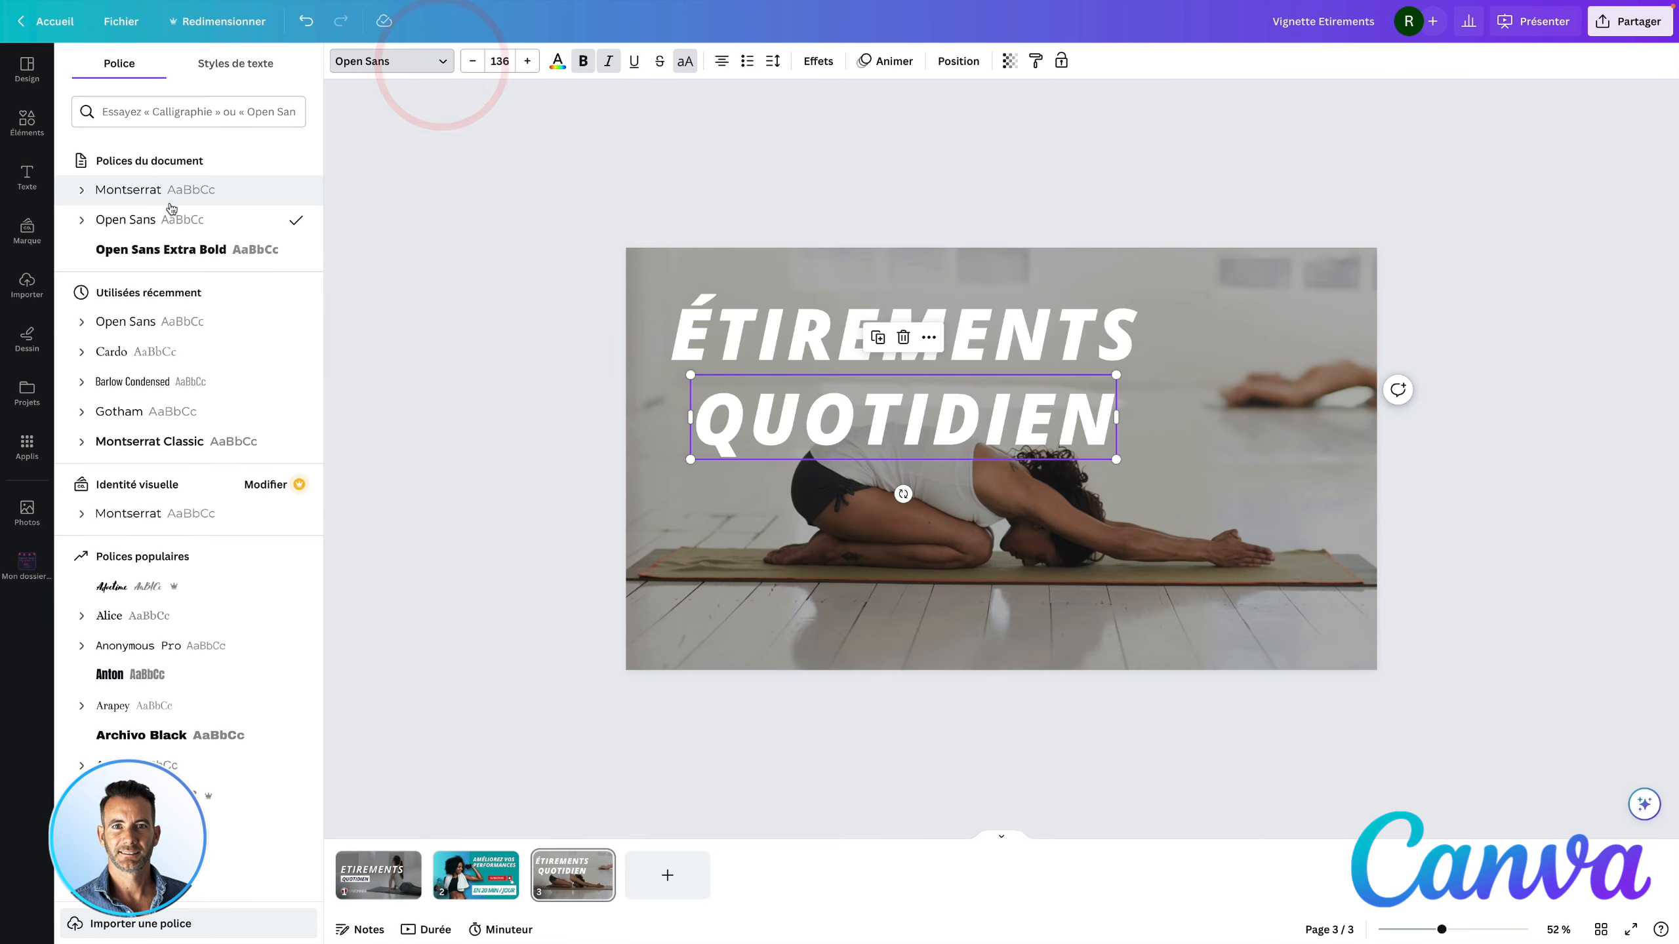
click(82, 191)
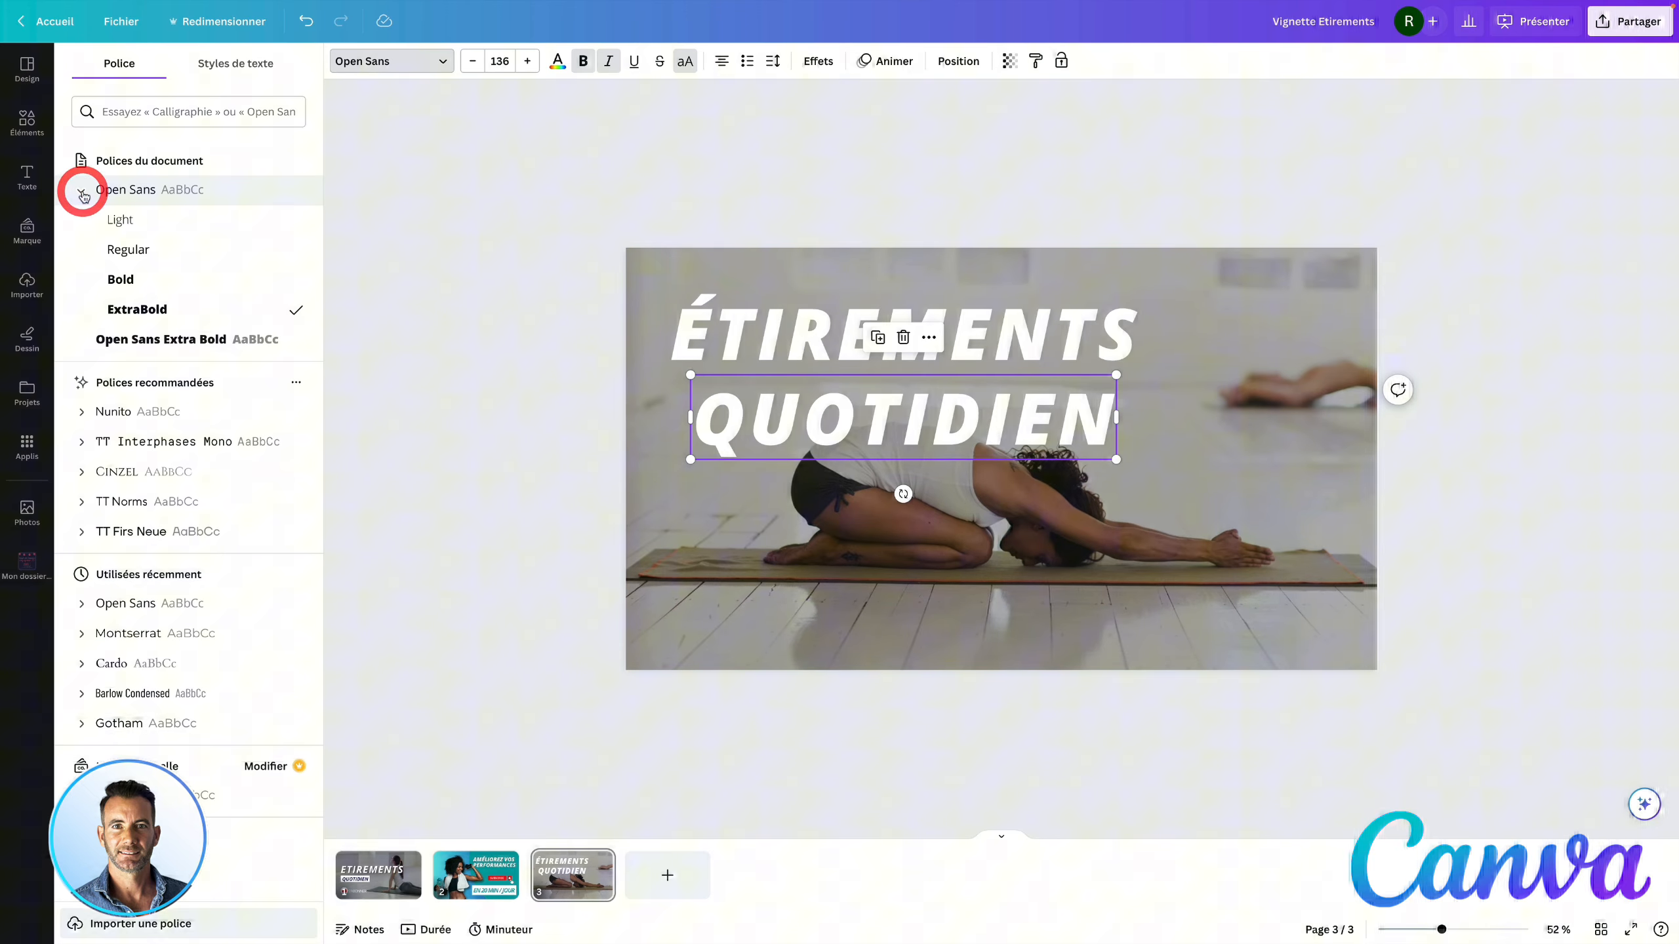
click(124, 250)
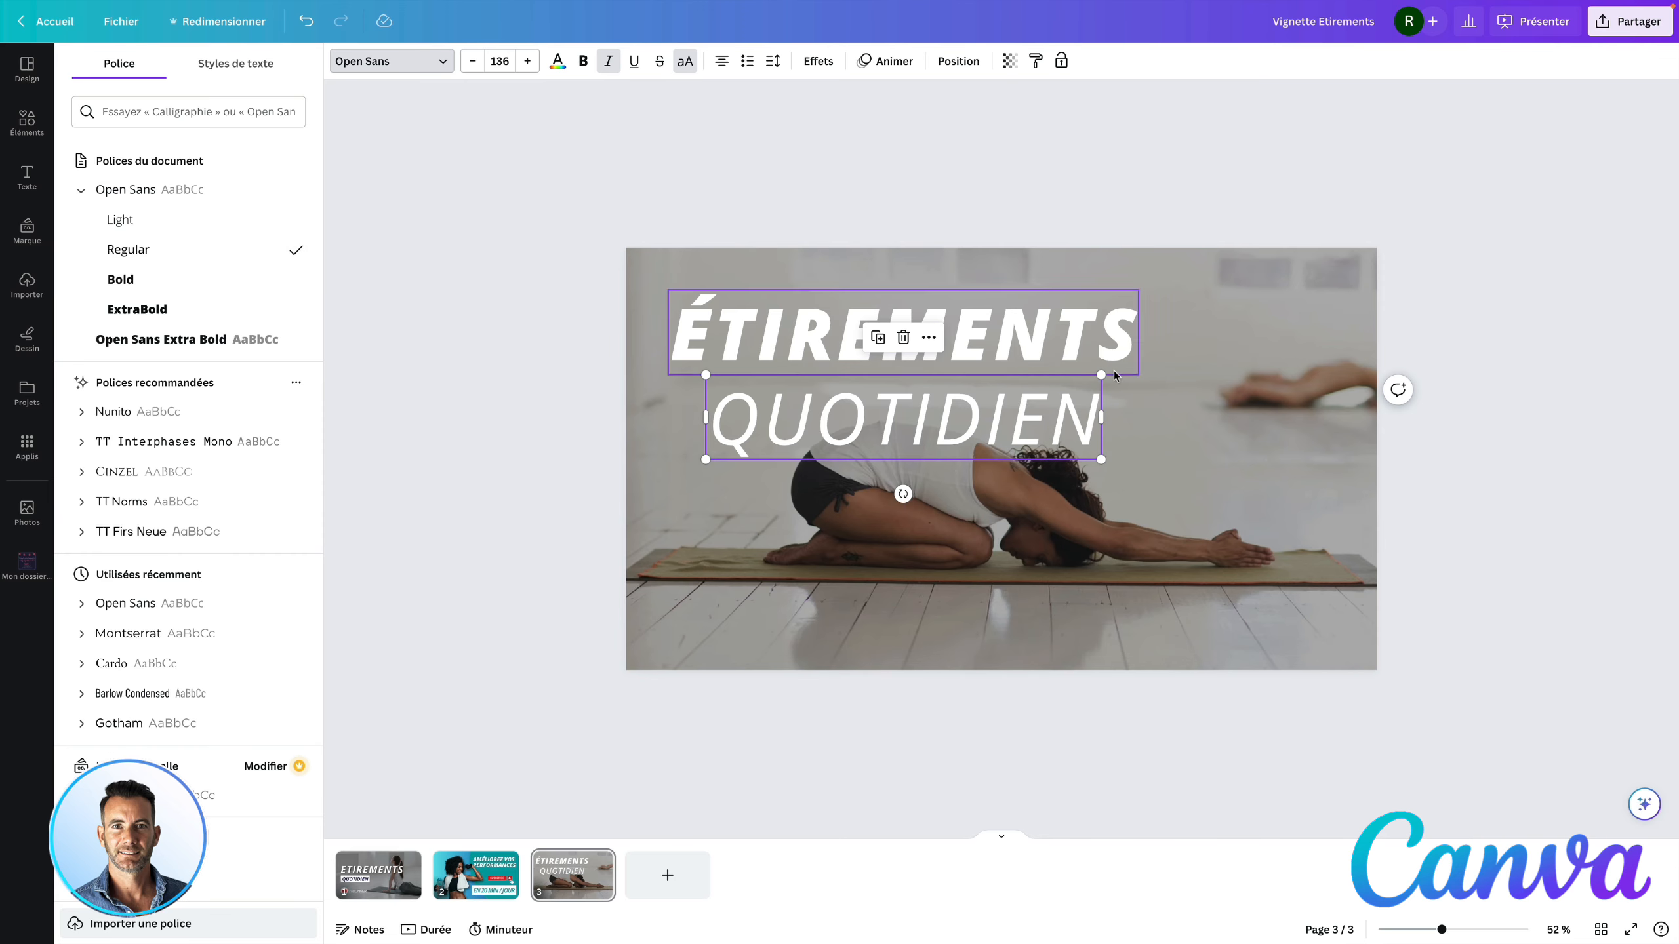
drag(1102, 373, 1021, 392)
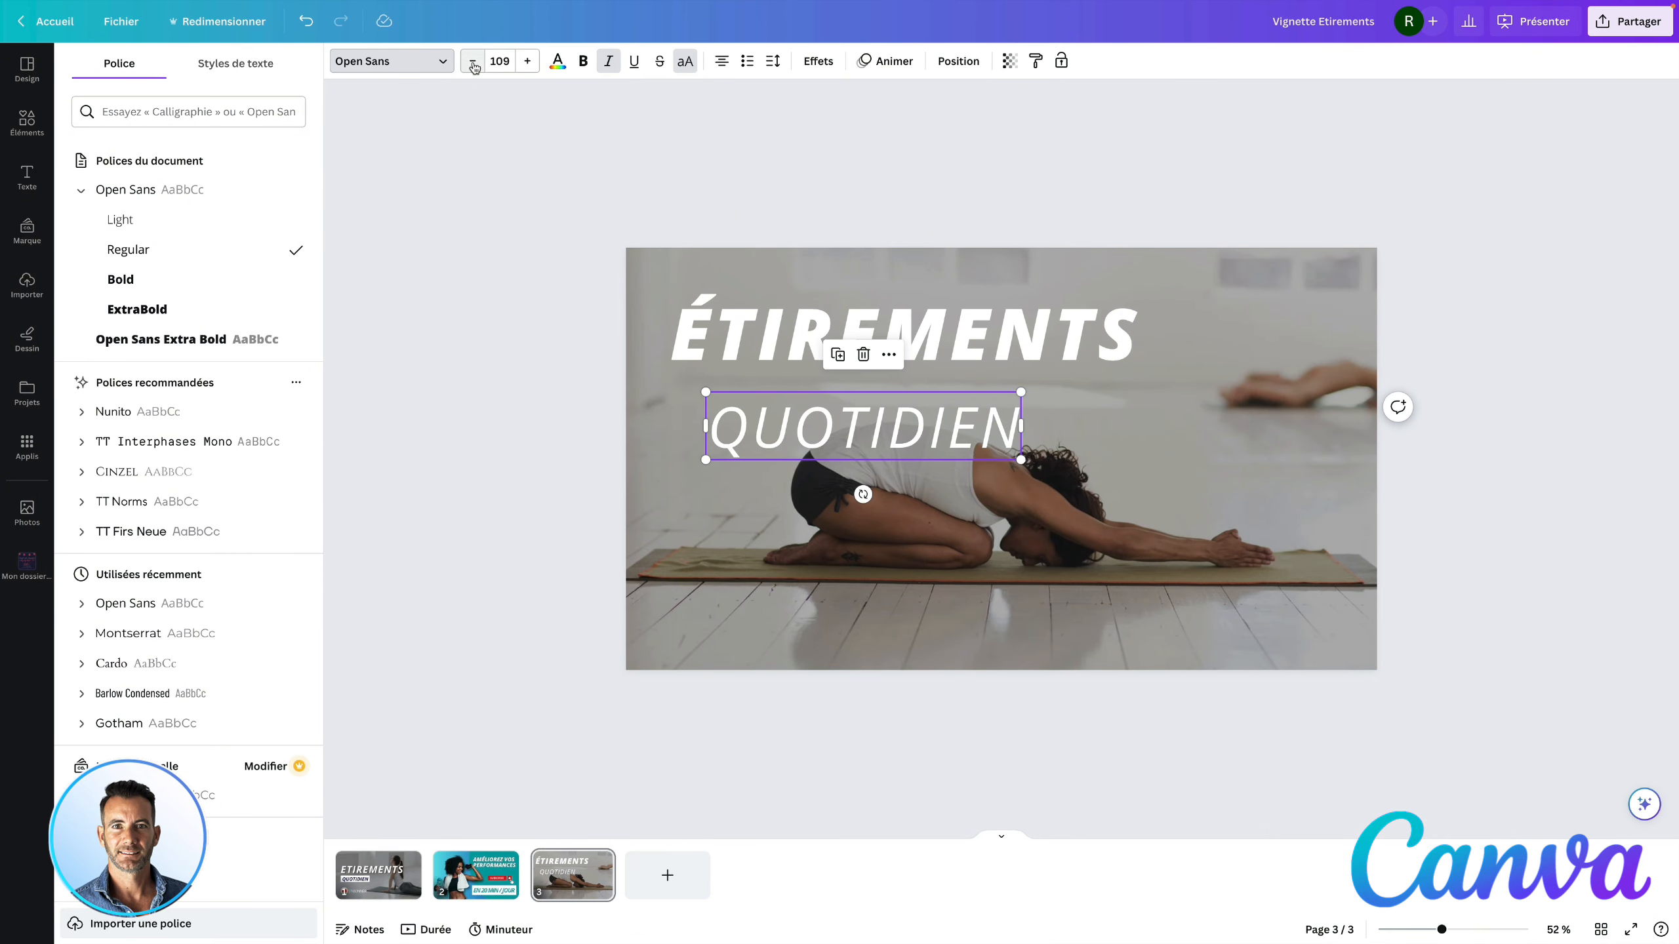
- Colour the QUOTIDIEN text the document's dark navy and apply a white background (Arrière-plan) effect to it
click(559, 63)
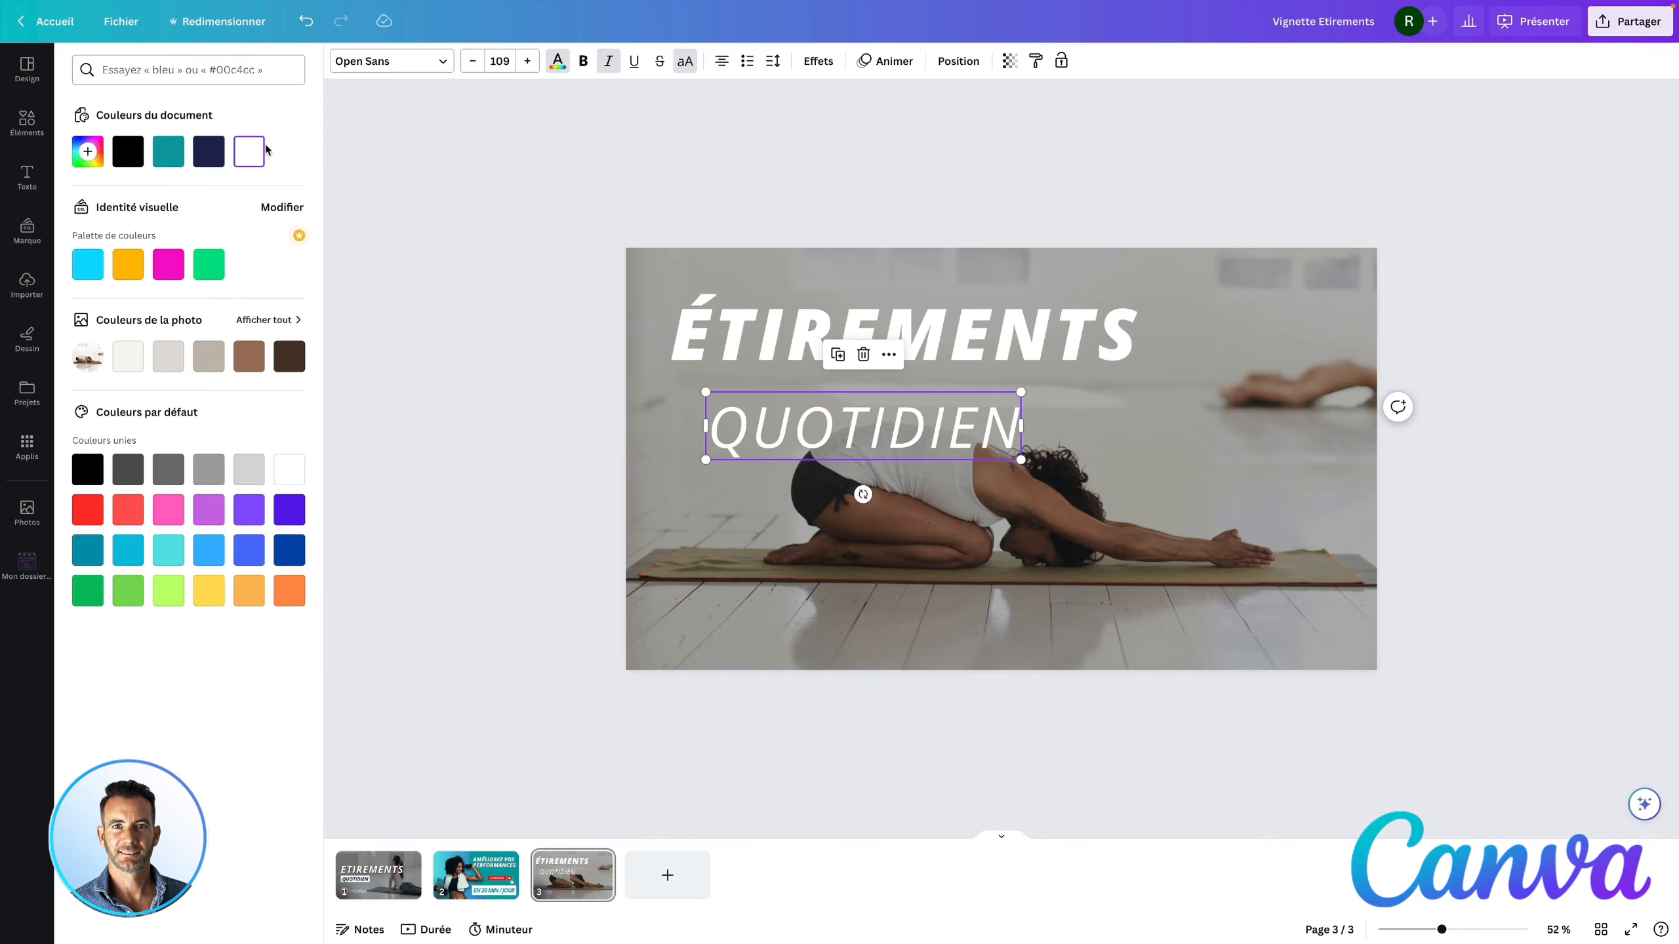
click(212, 157)
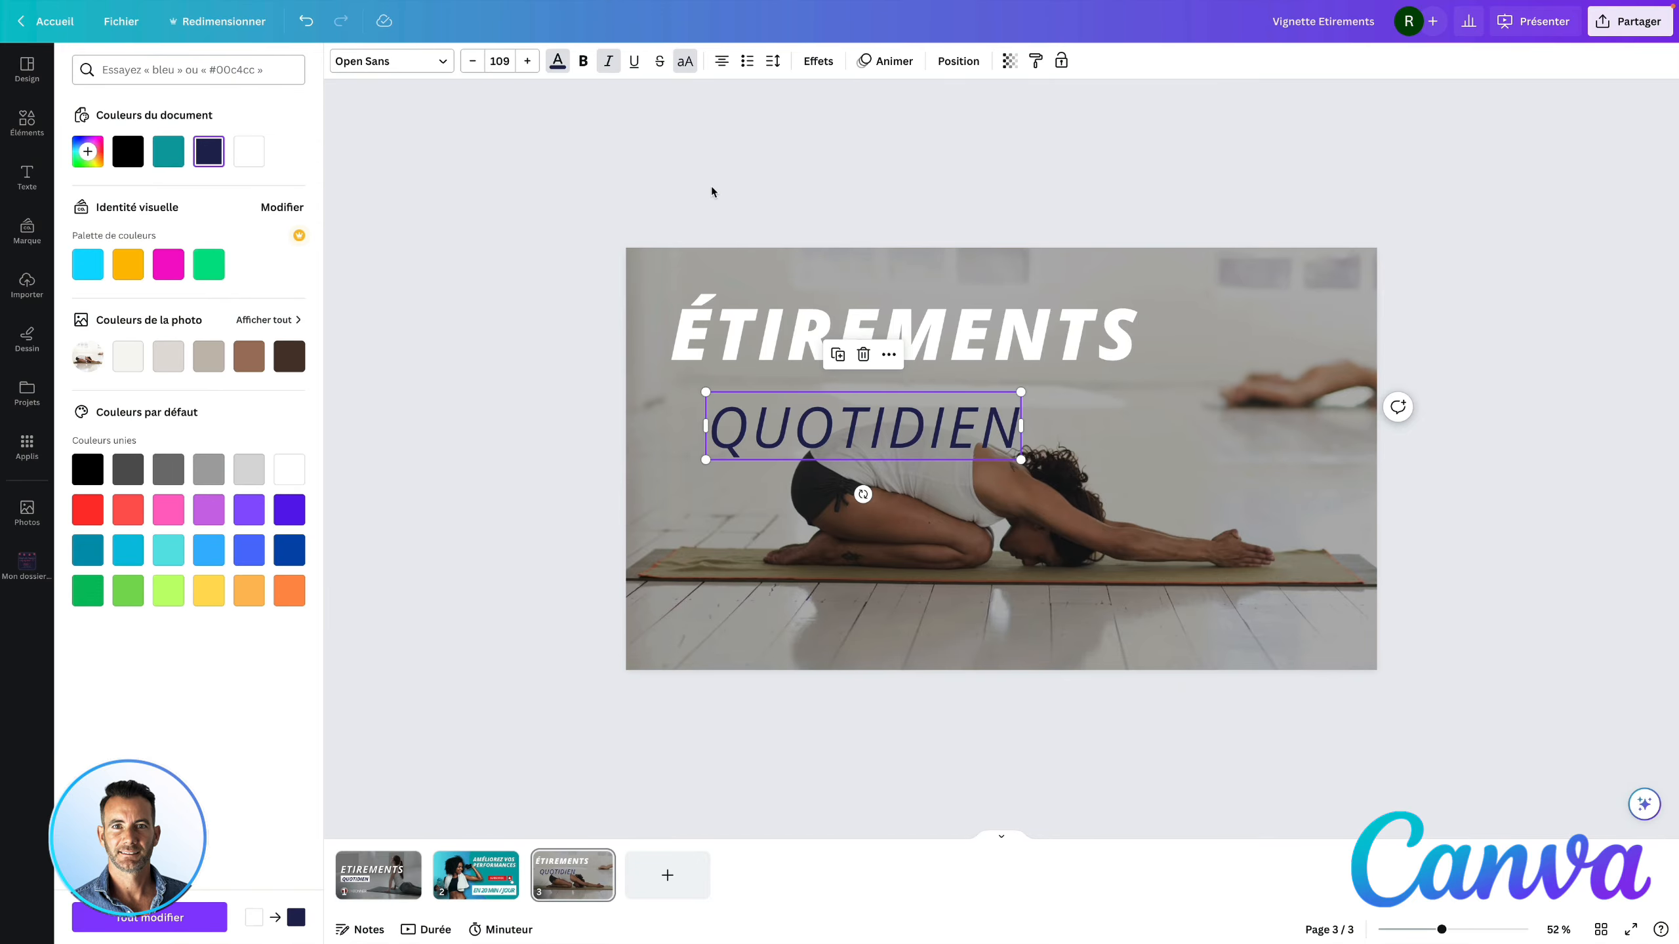
click(816, 64)
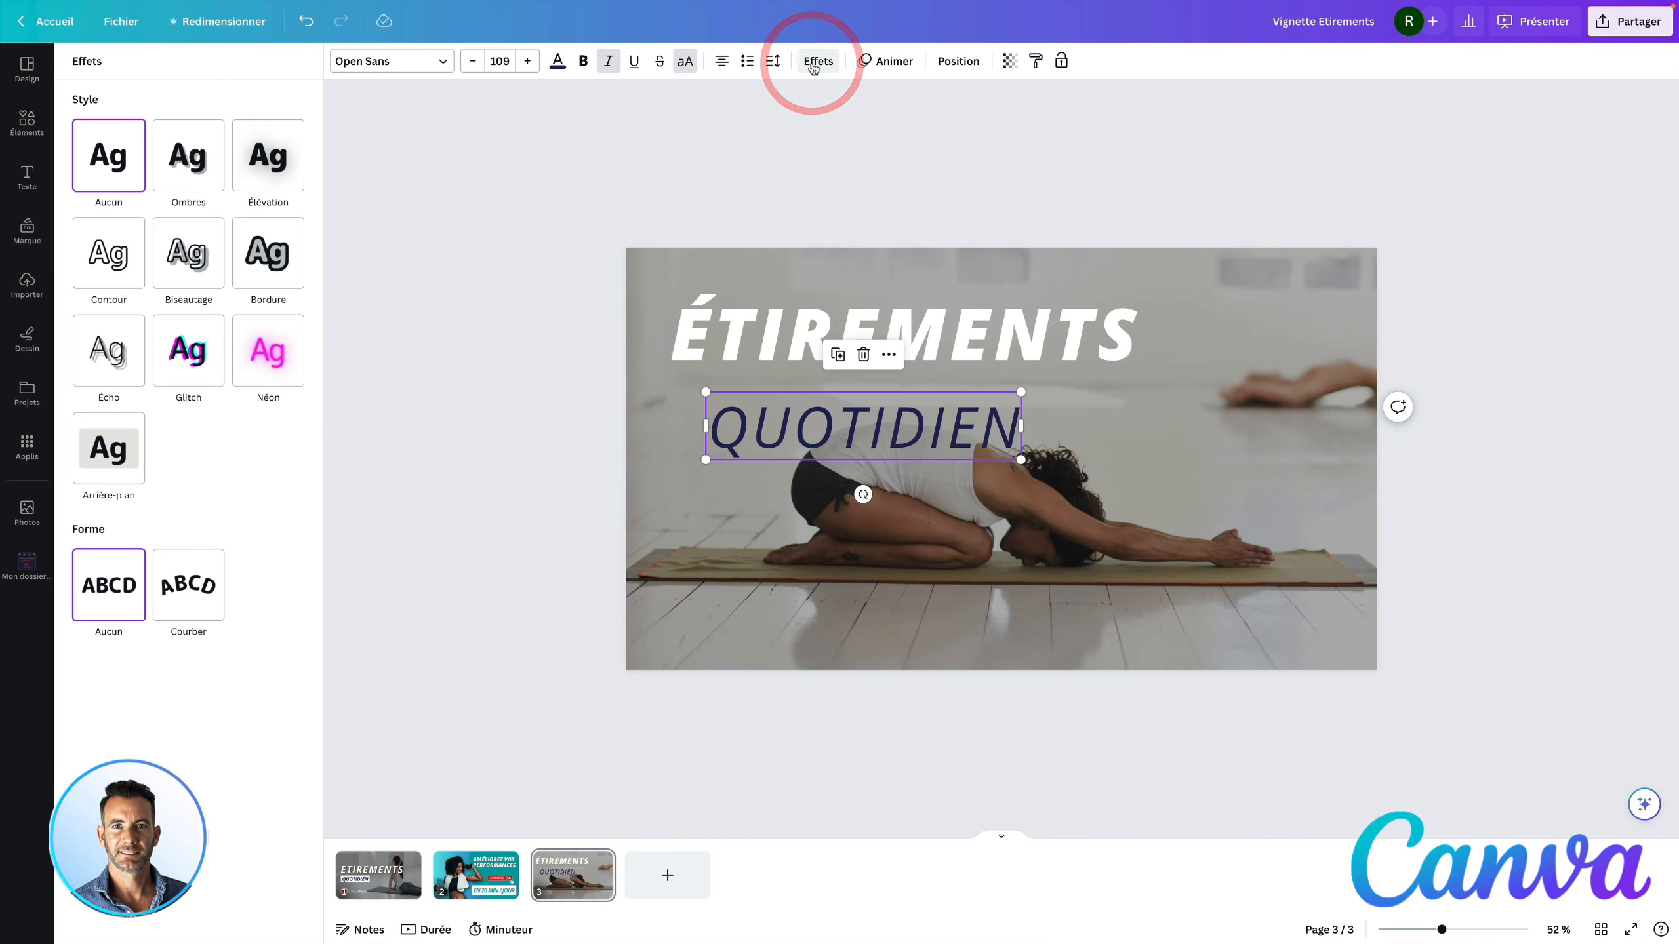
click(94, 467)
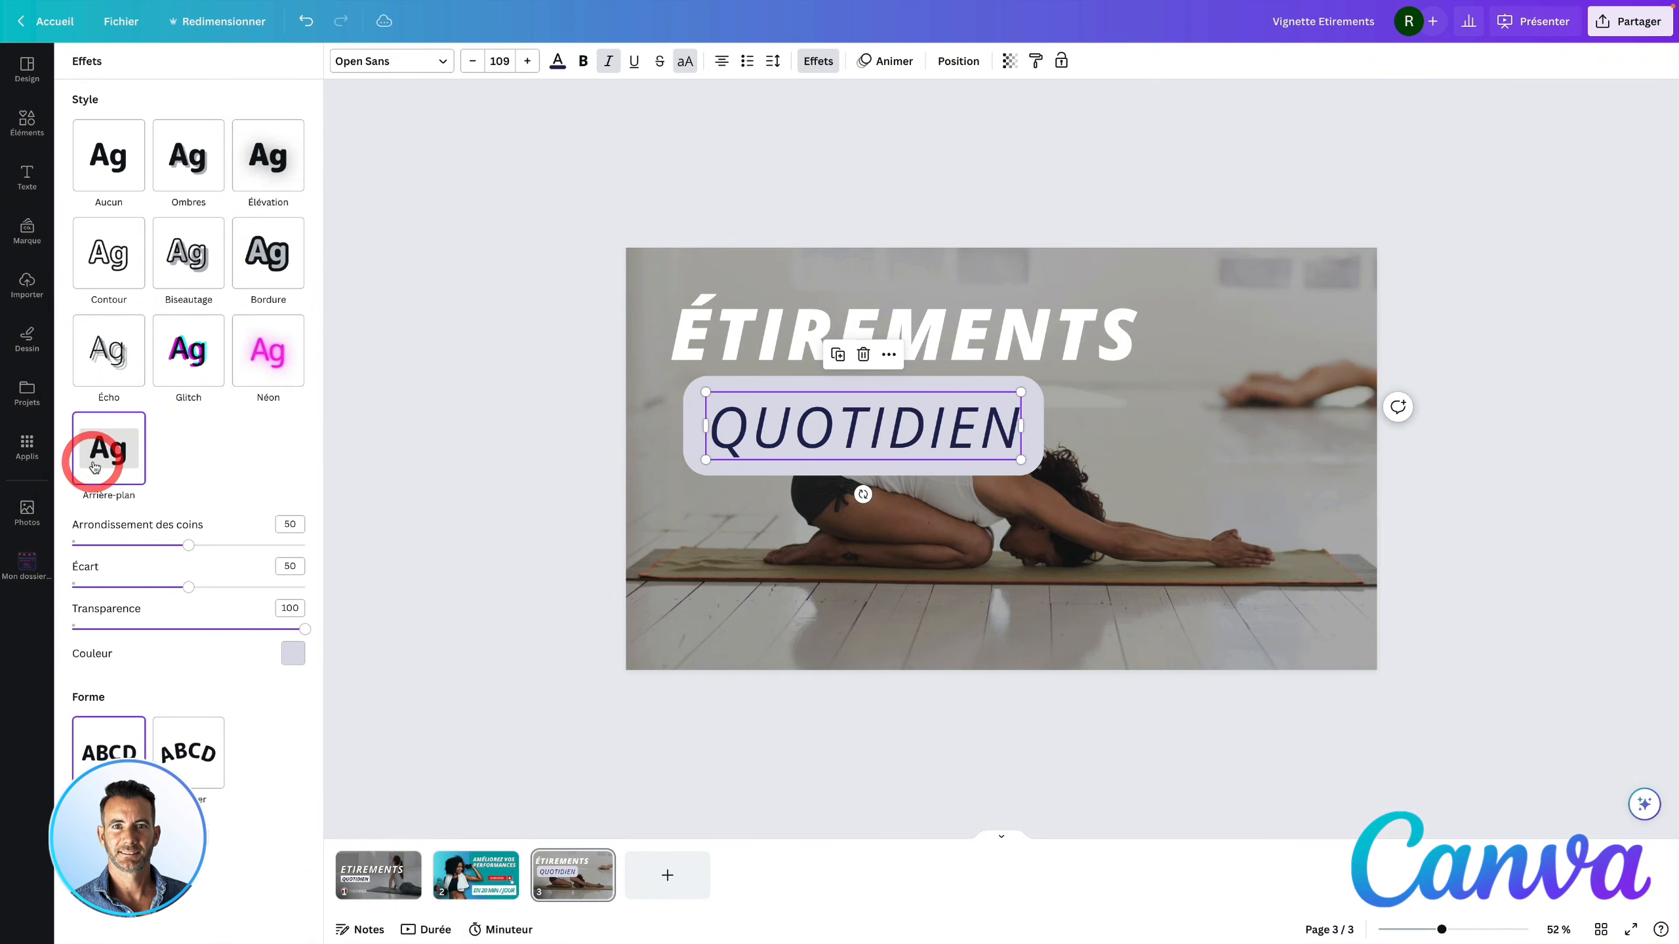
click(293, 654)
click(279, 507)
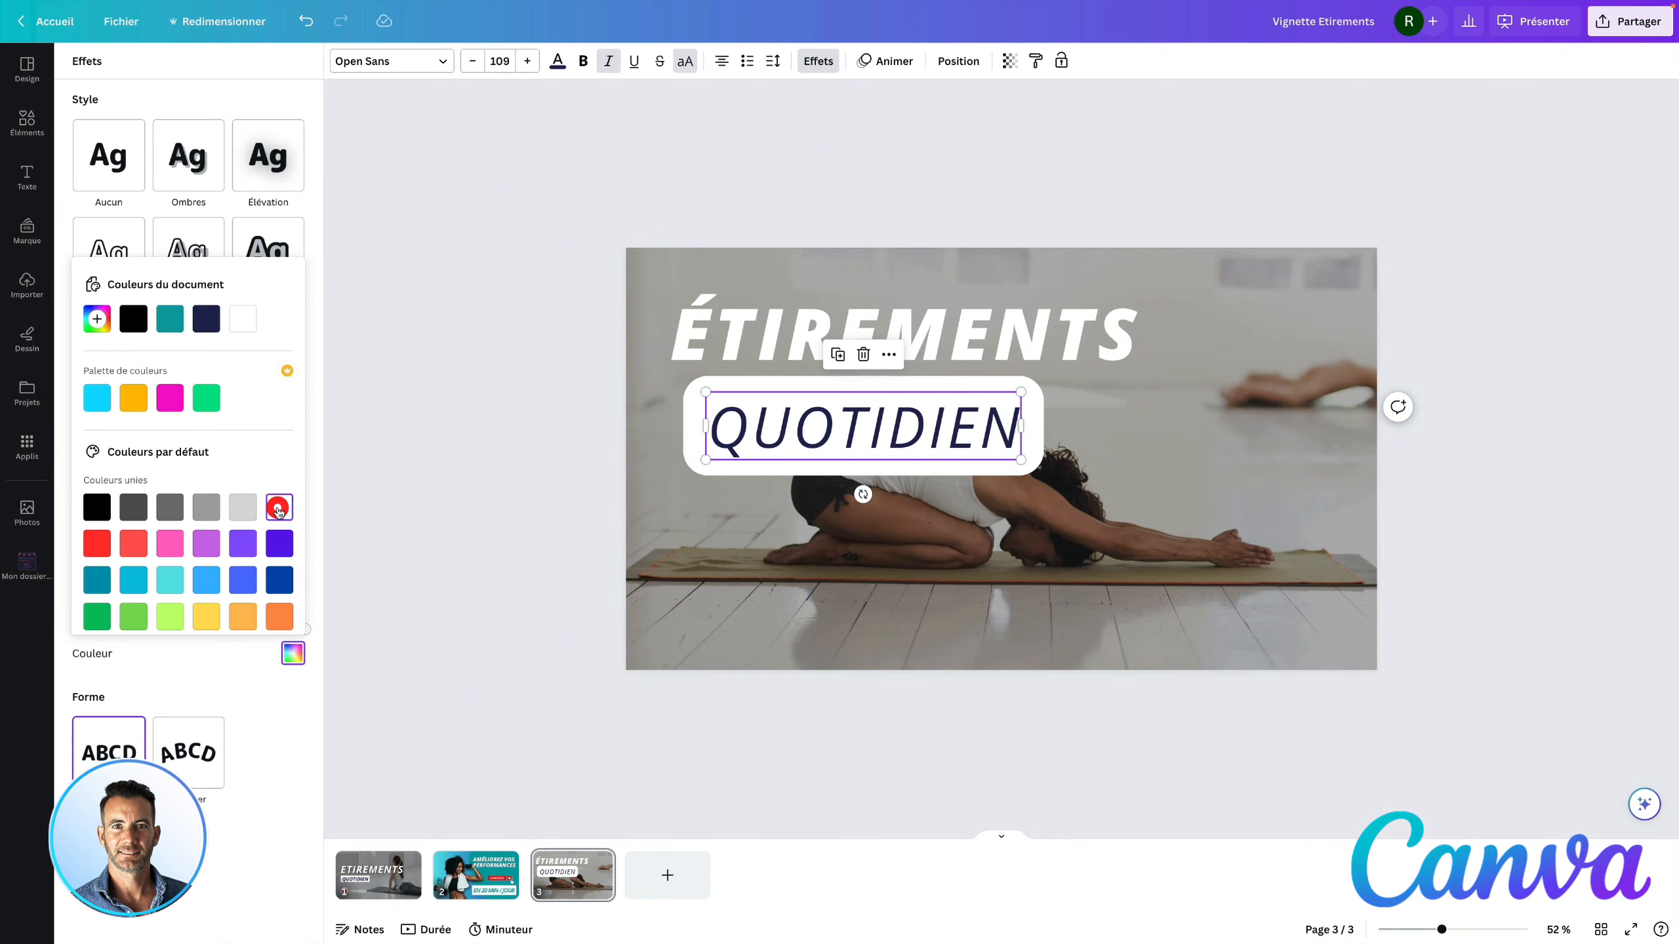
- Set the QUOTIDIEN background's corner rounding to 0, its spread (Écart) to 40 and its transparency to 100
click(255, 692)
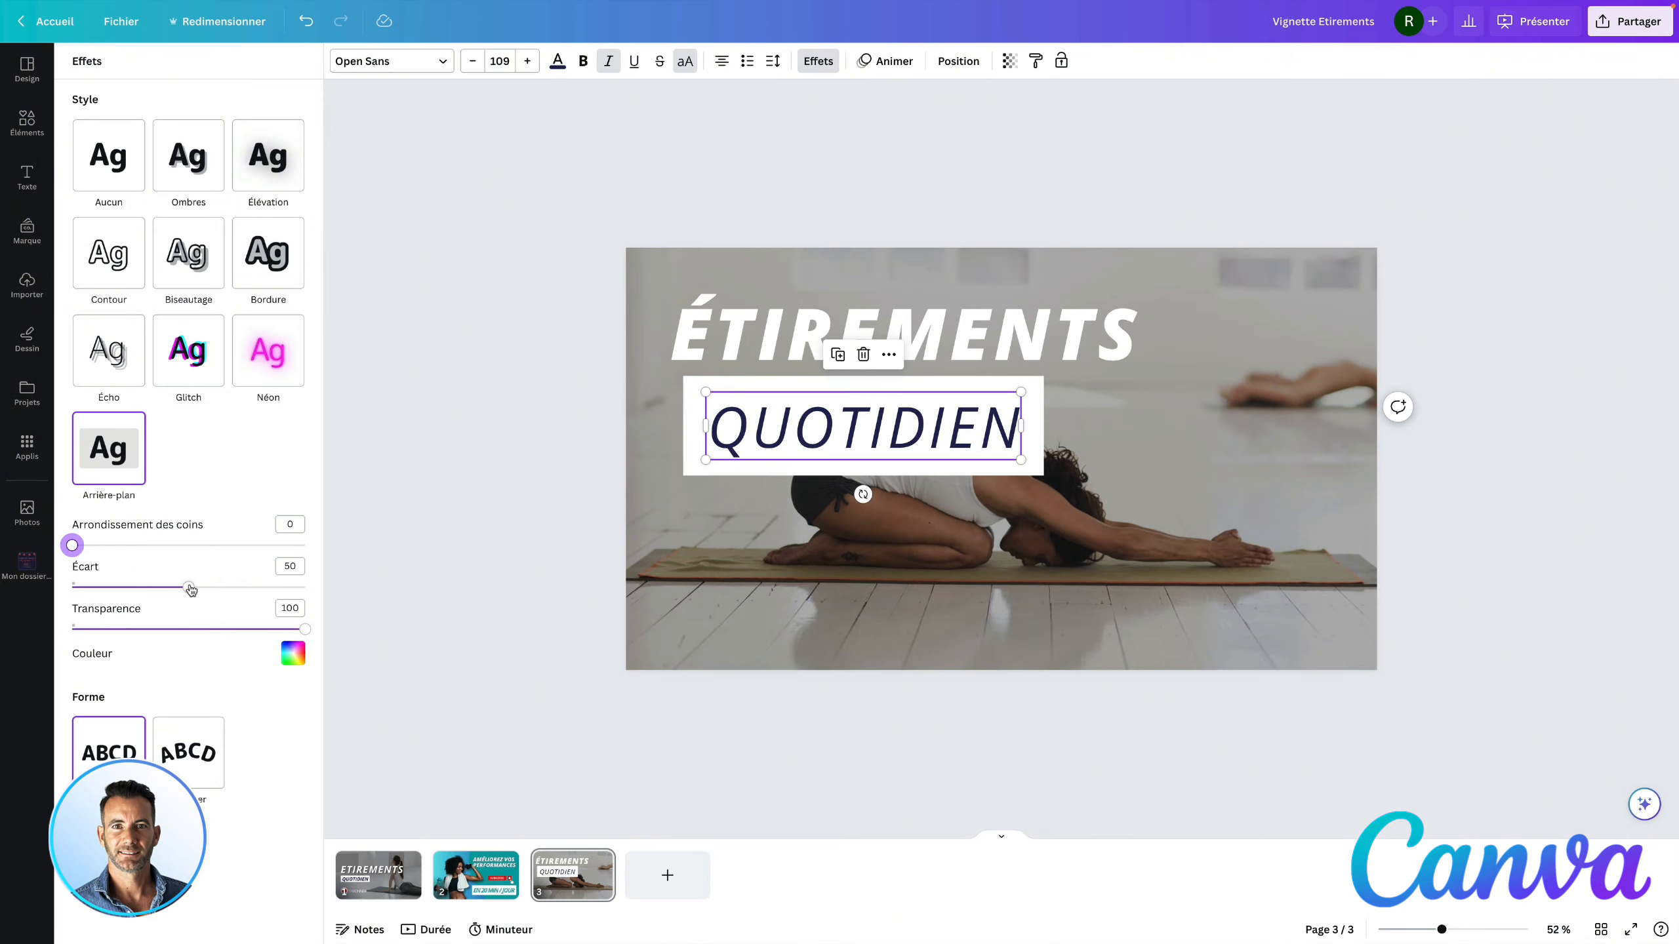
drag(189, 586, 166, 587)
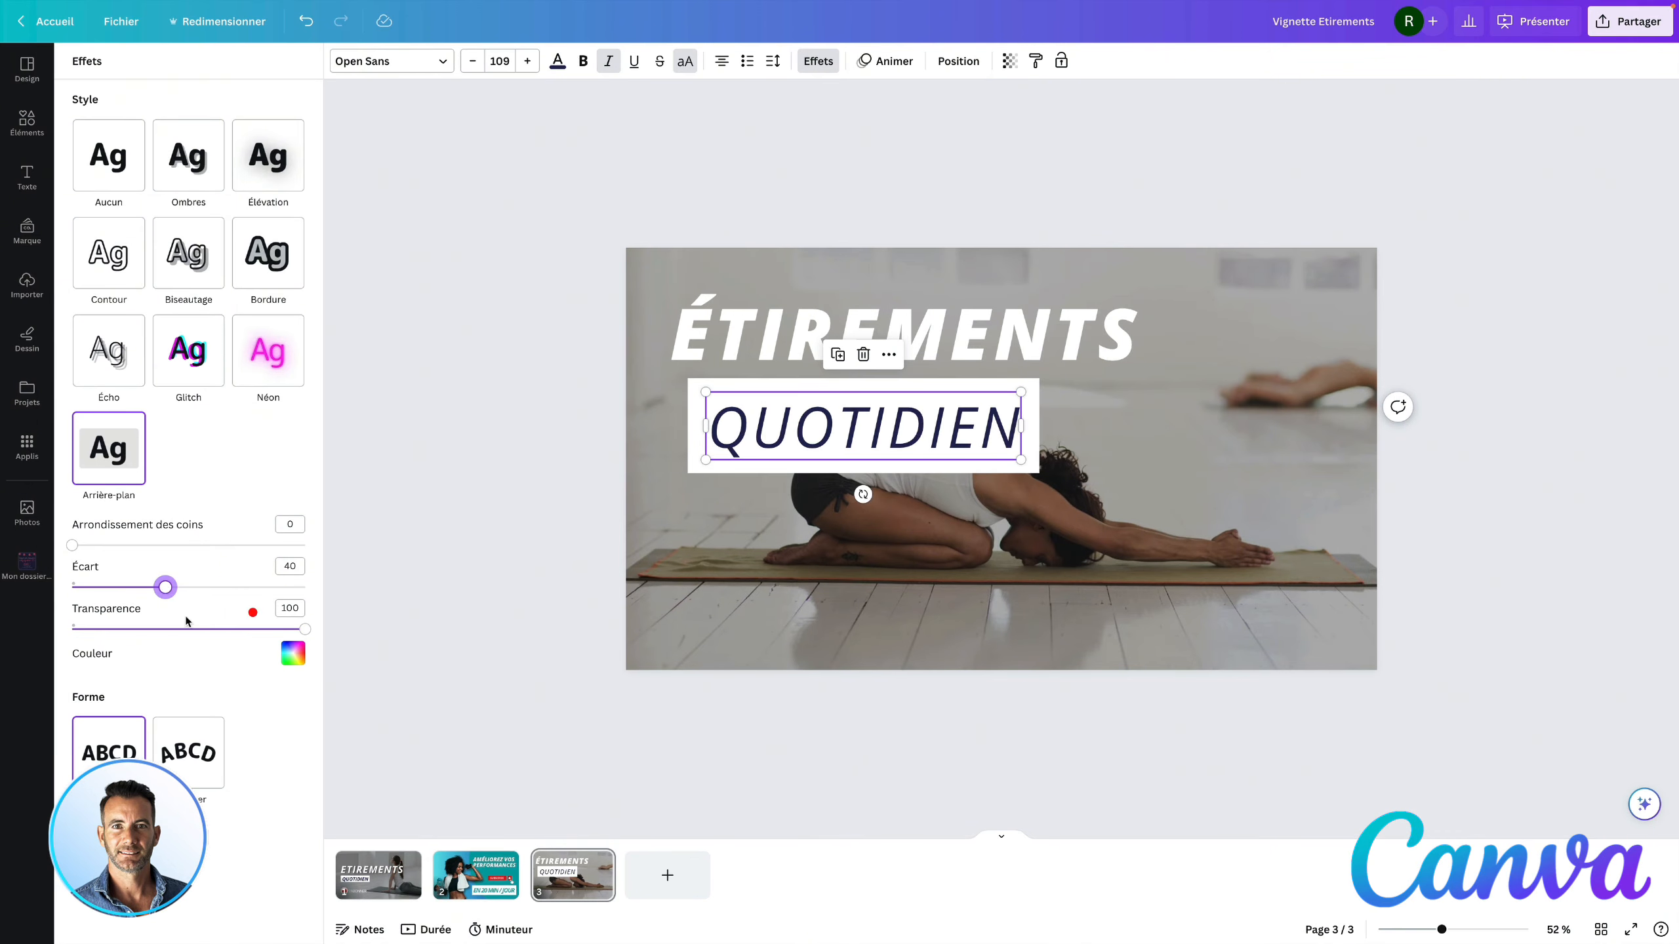
drag(298, 631, 364, 640)
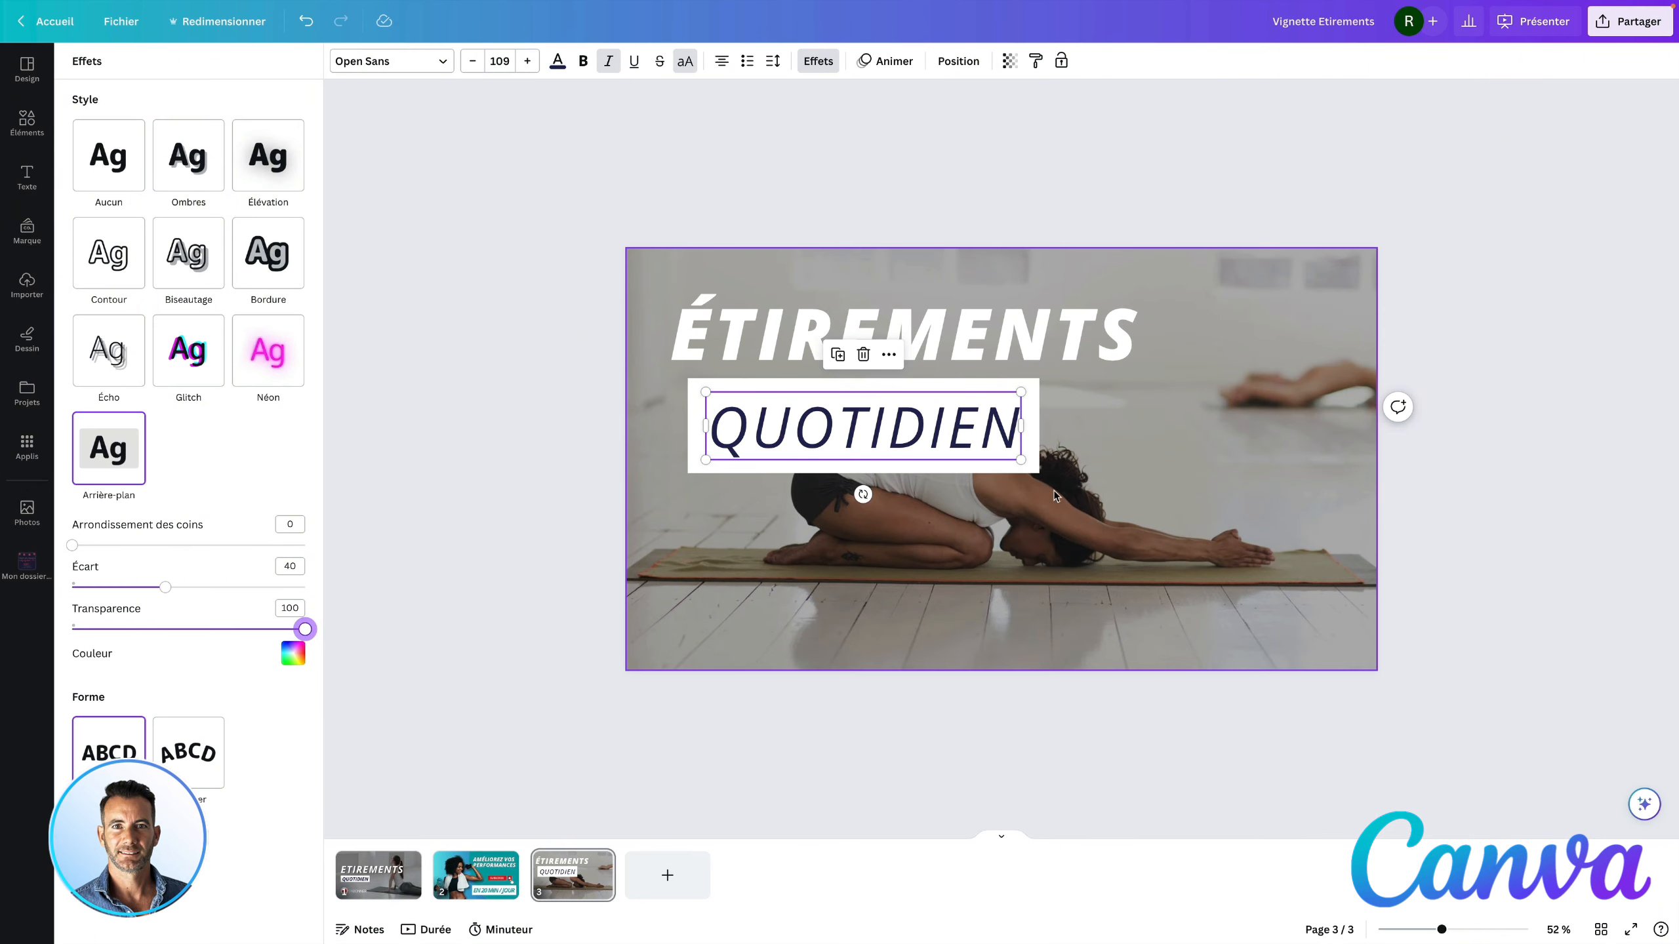
- Shrink the QUOTIDIEN label to size 84.9, place it under the left end of ÉTIREMENTS, and make it bold
drag(1021, 460, 854, 422)
click(461, 454)
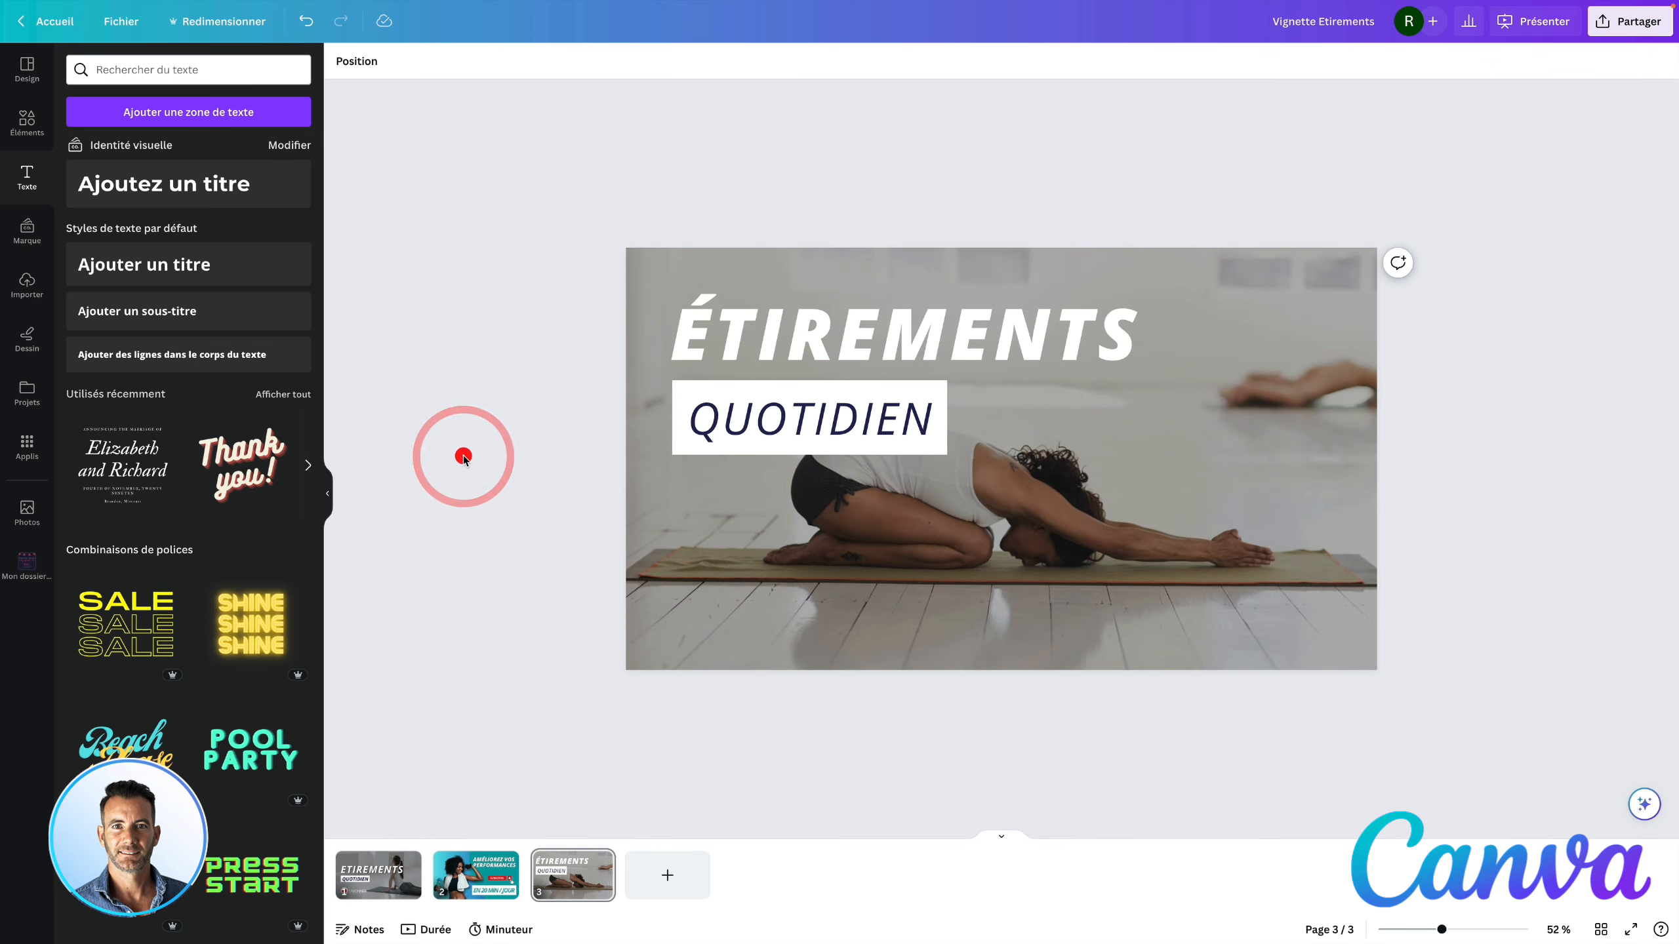
click(814, 419)
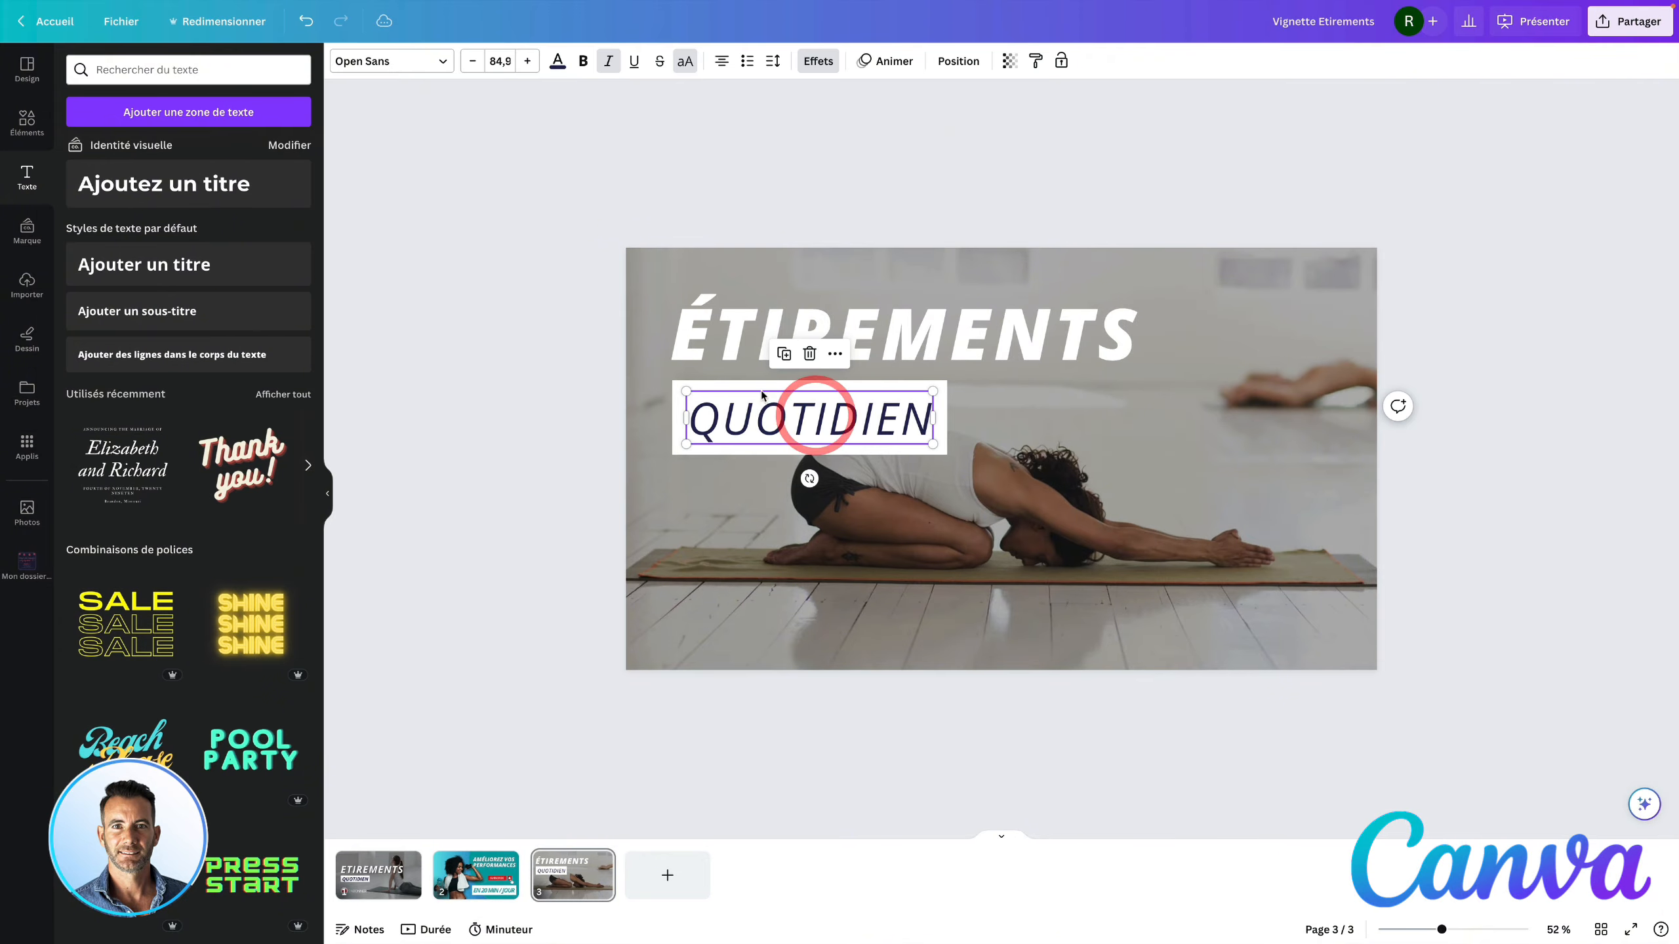
click(583, 61)
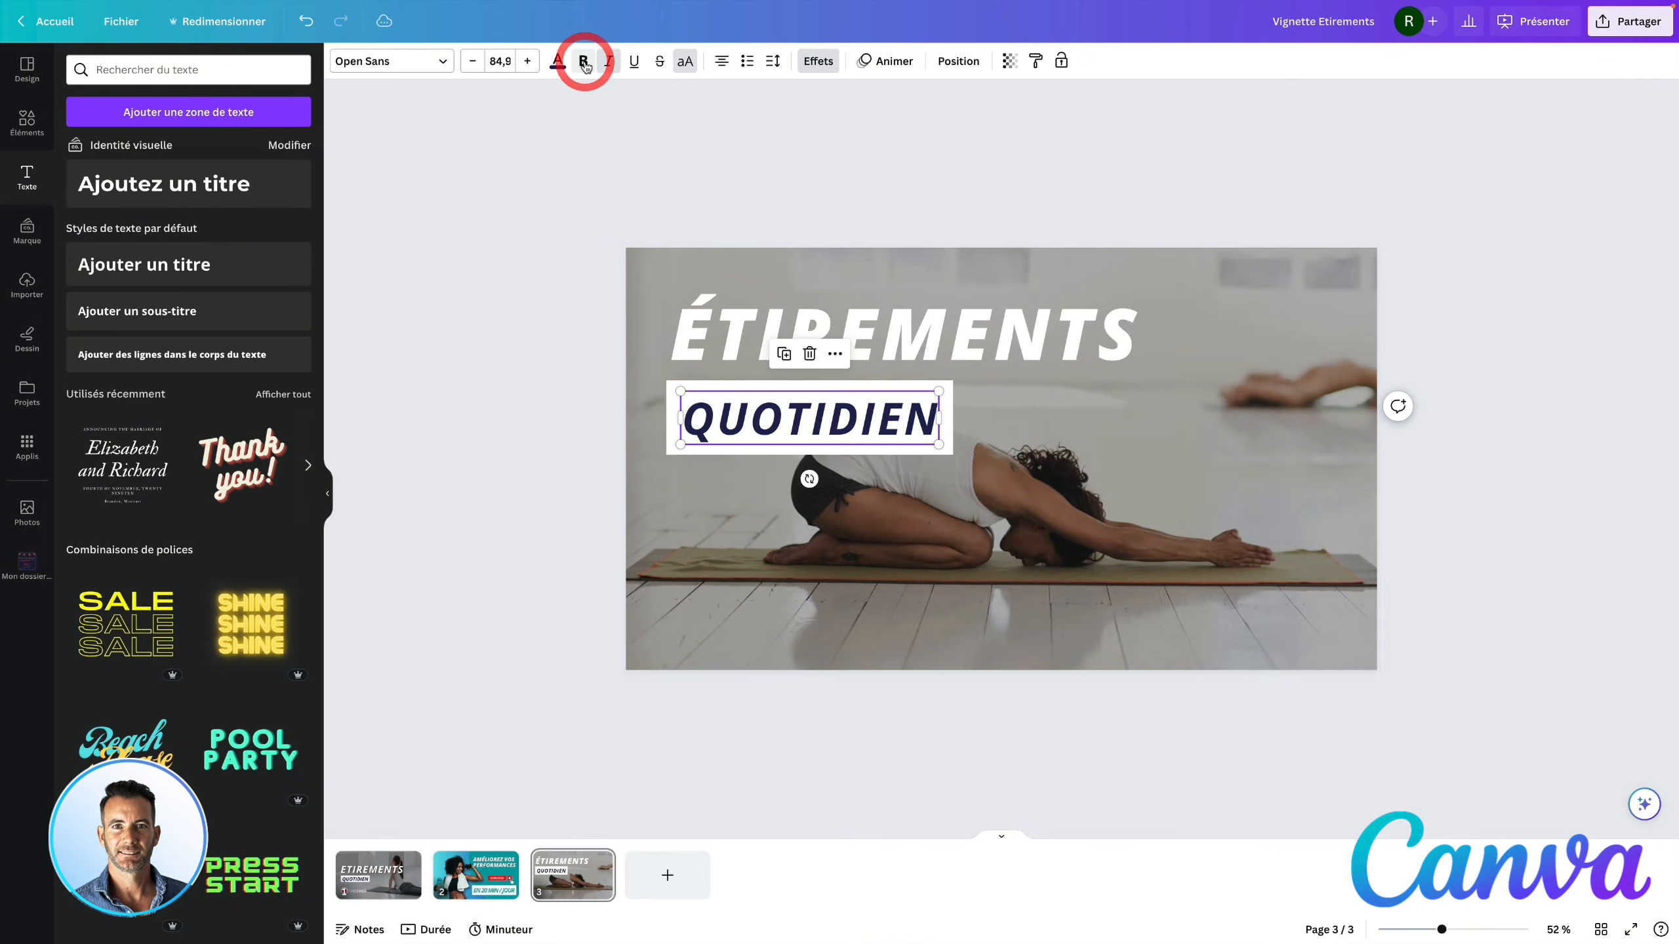
click(491, 328)
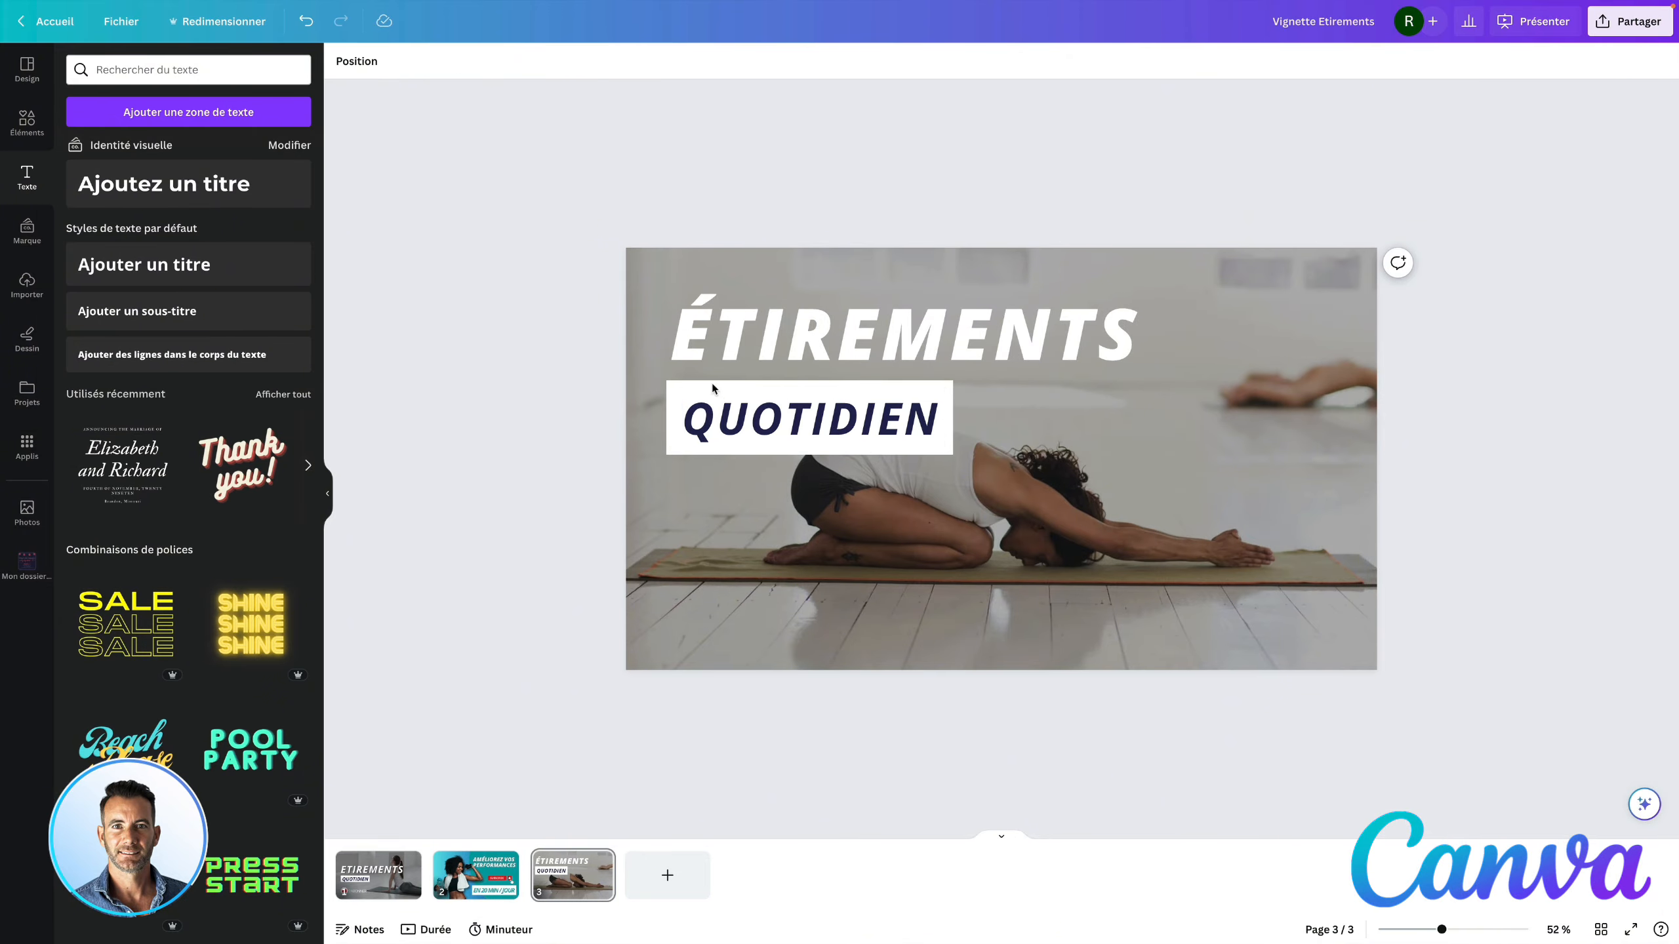
- Apply the Élévation shadow effect to the ÉTIREMENTS title with an intensity of about 61
click(794, 326)
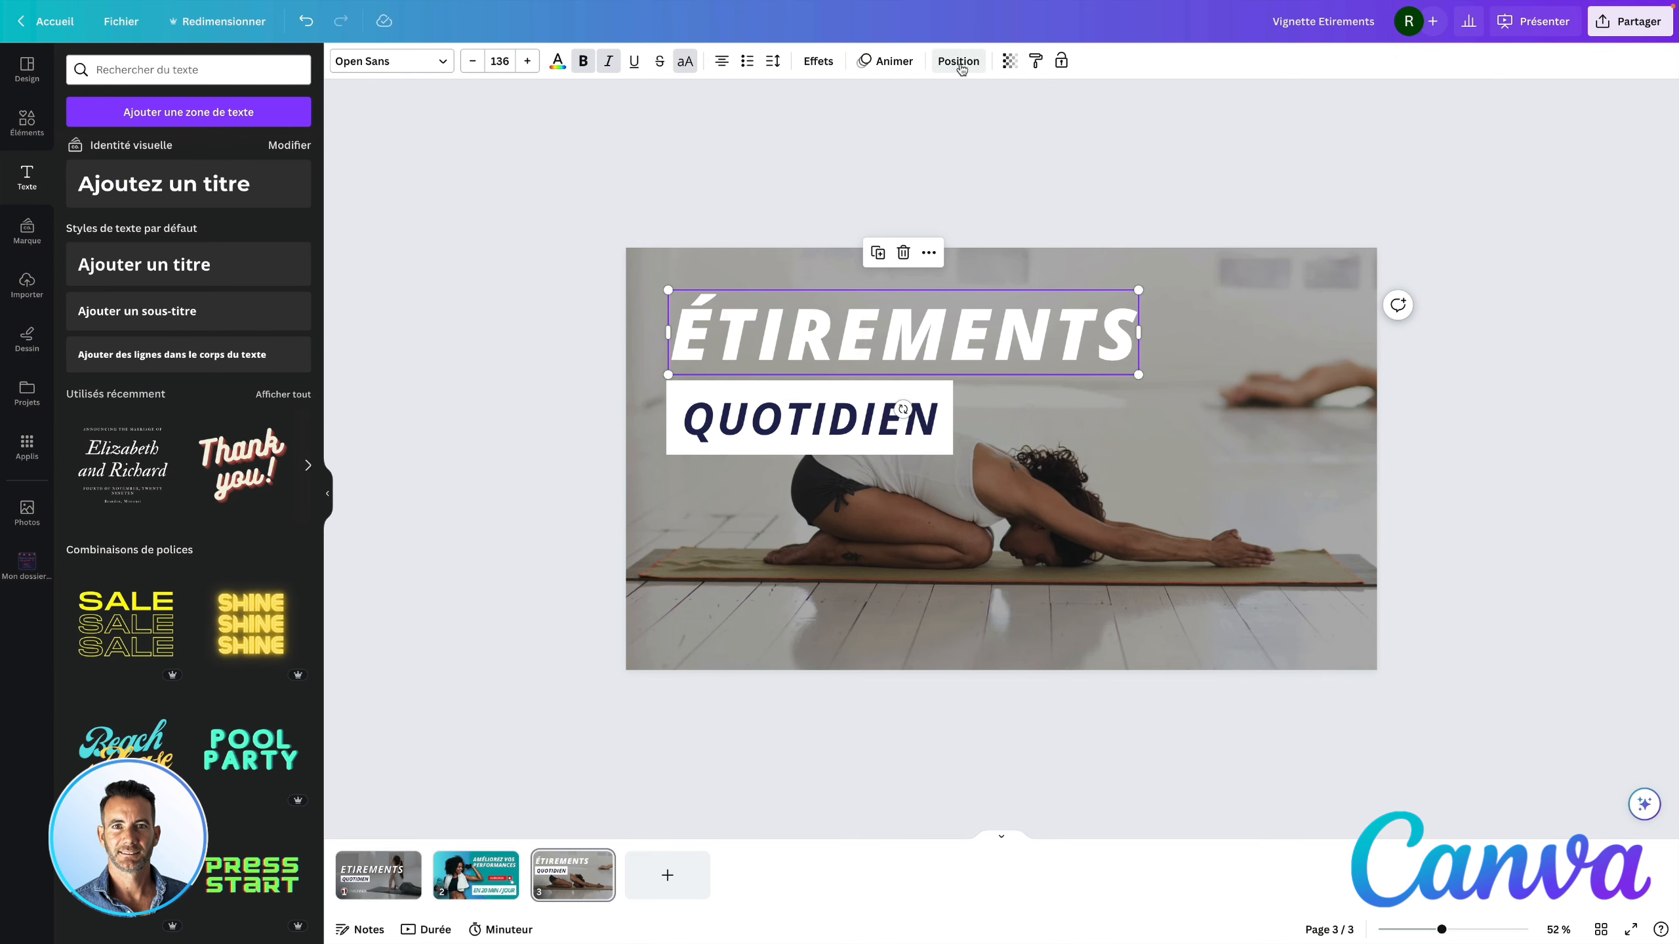
click(818, 62)
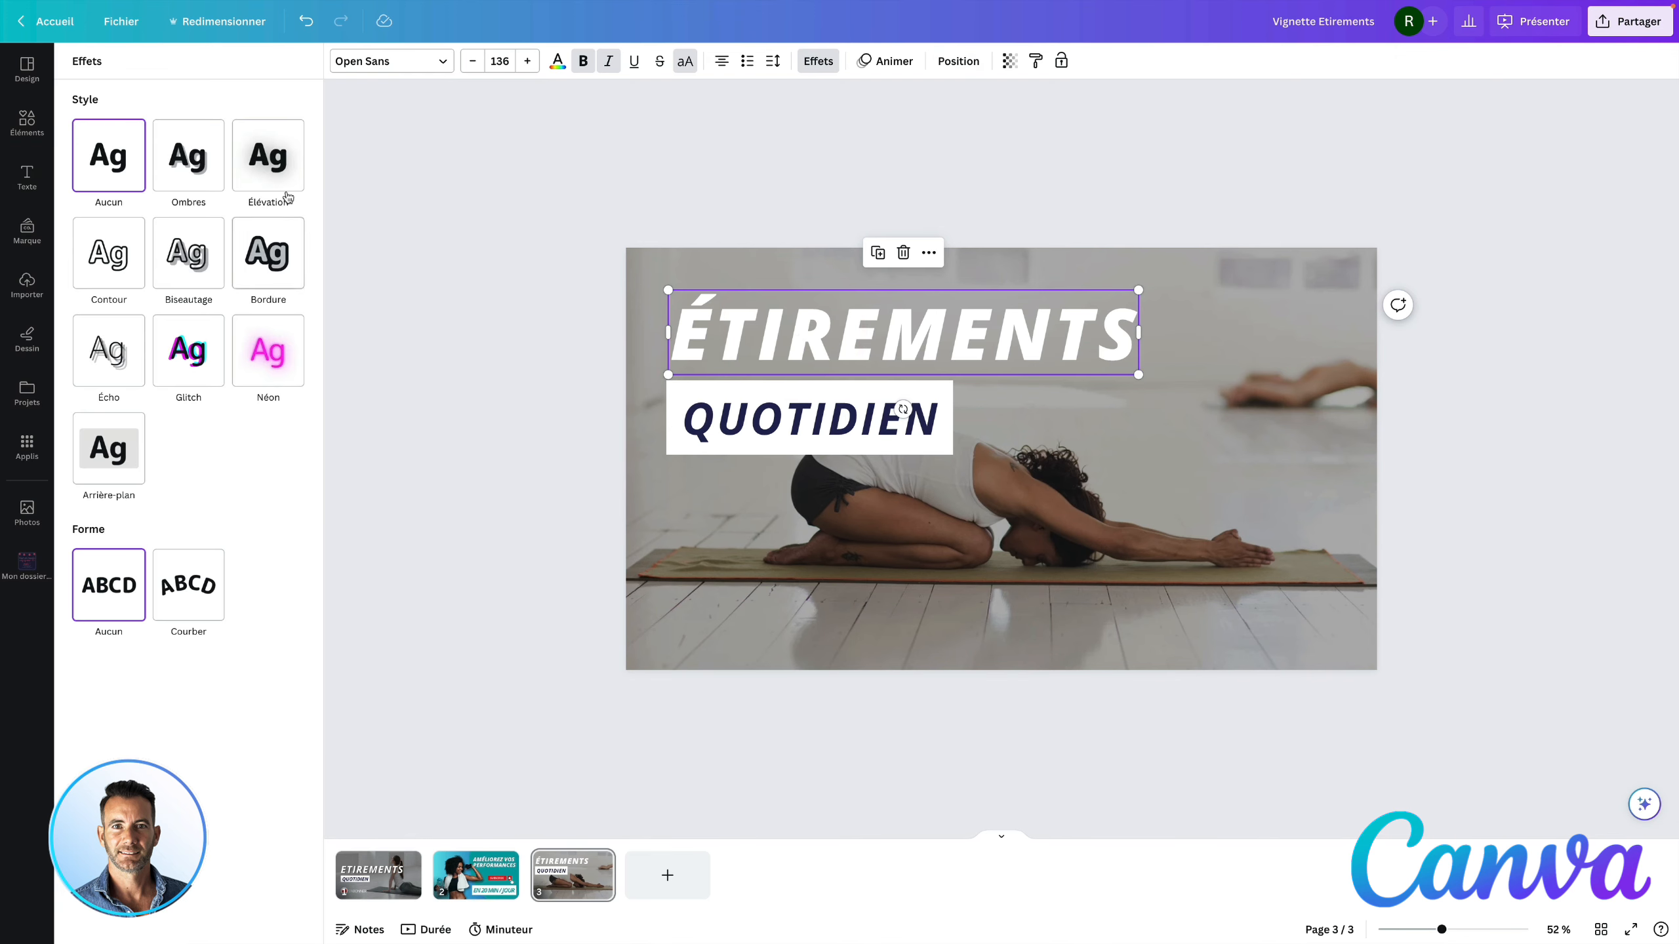
click(277, 169)
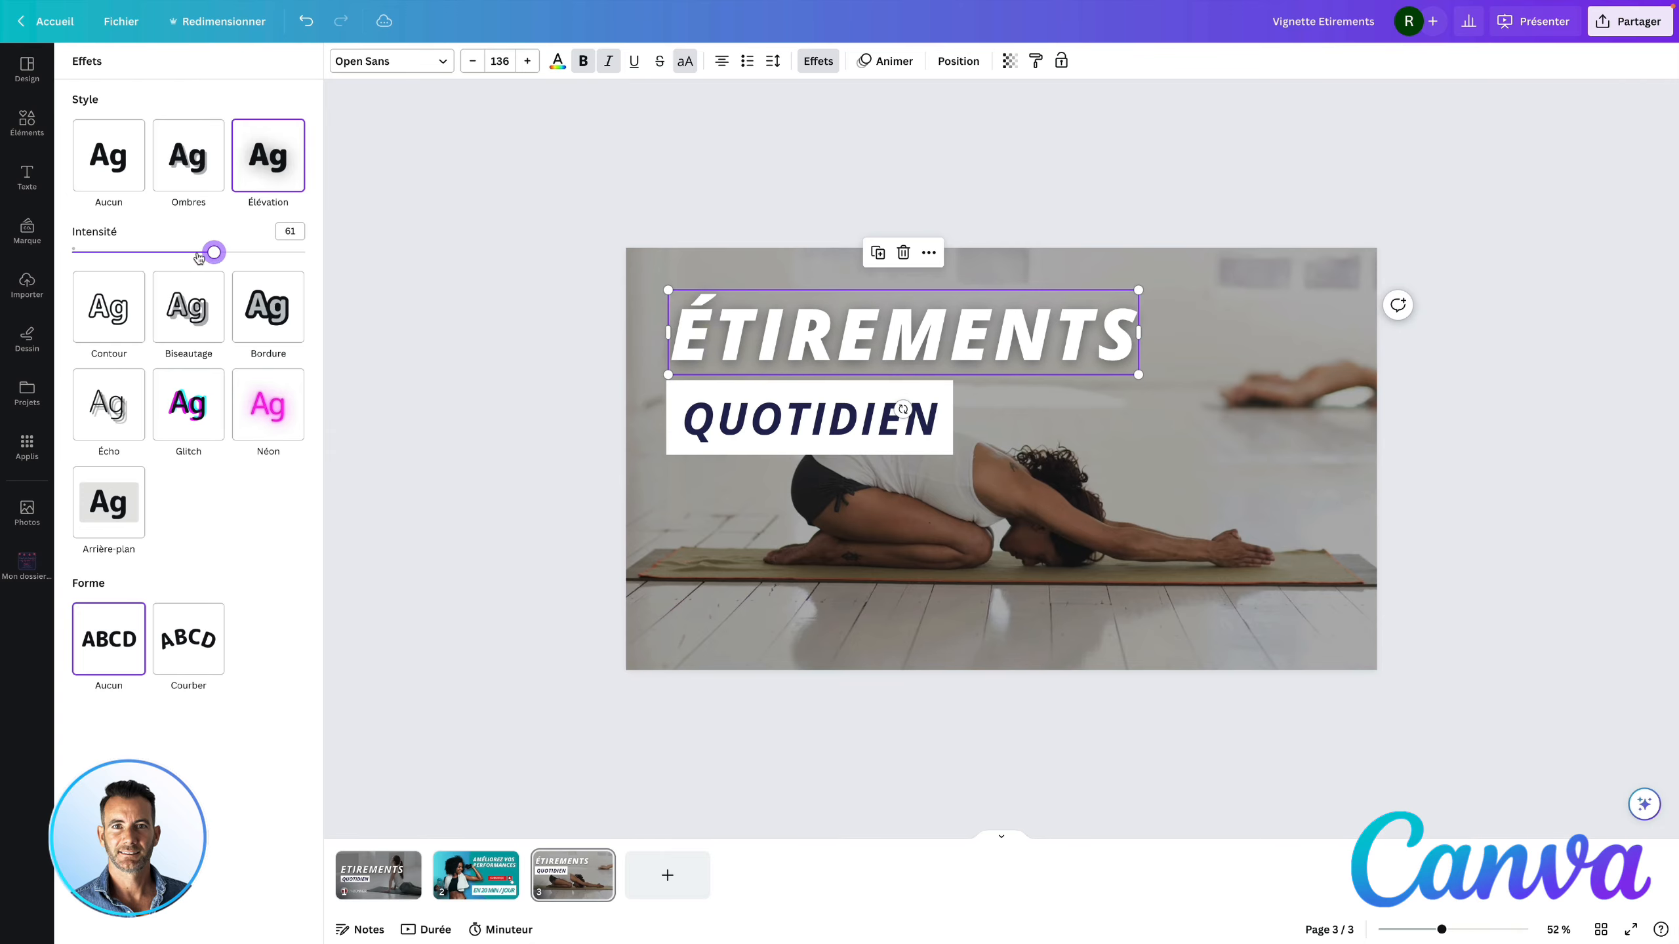
click(367, 264)
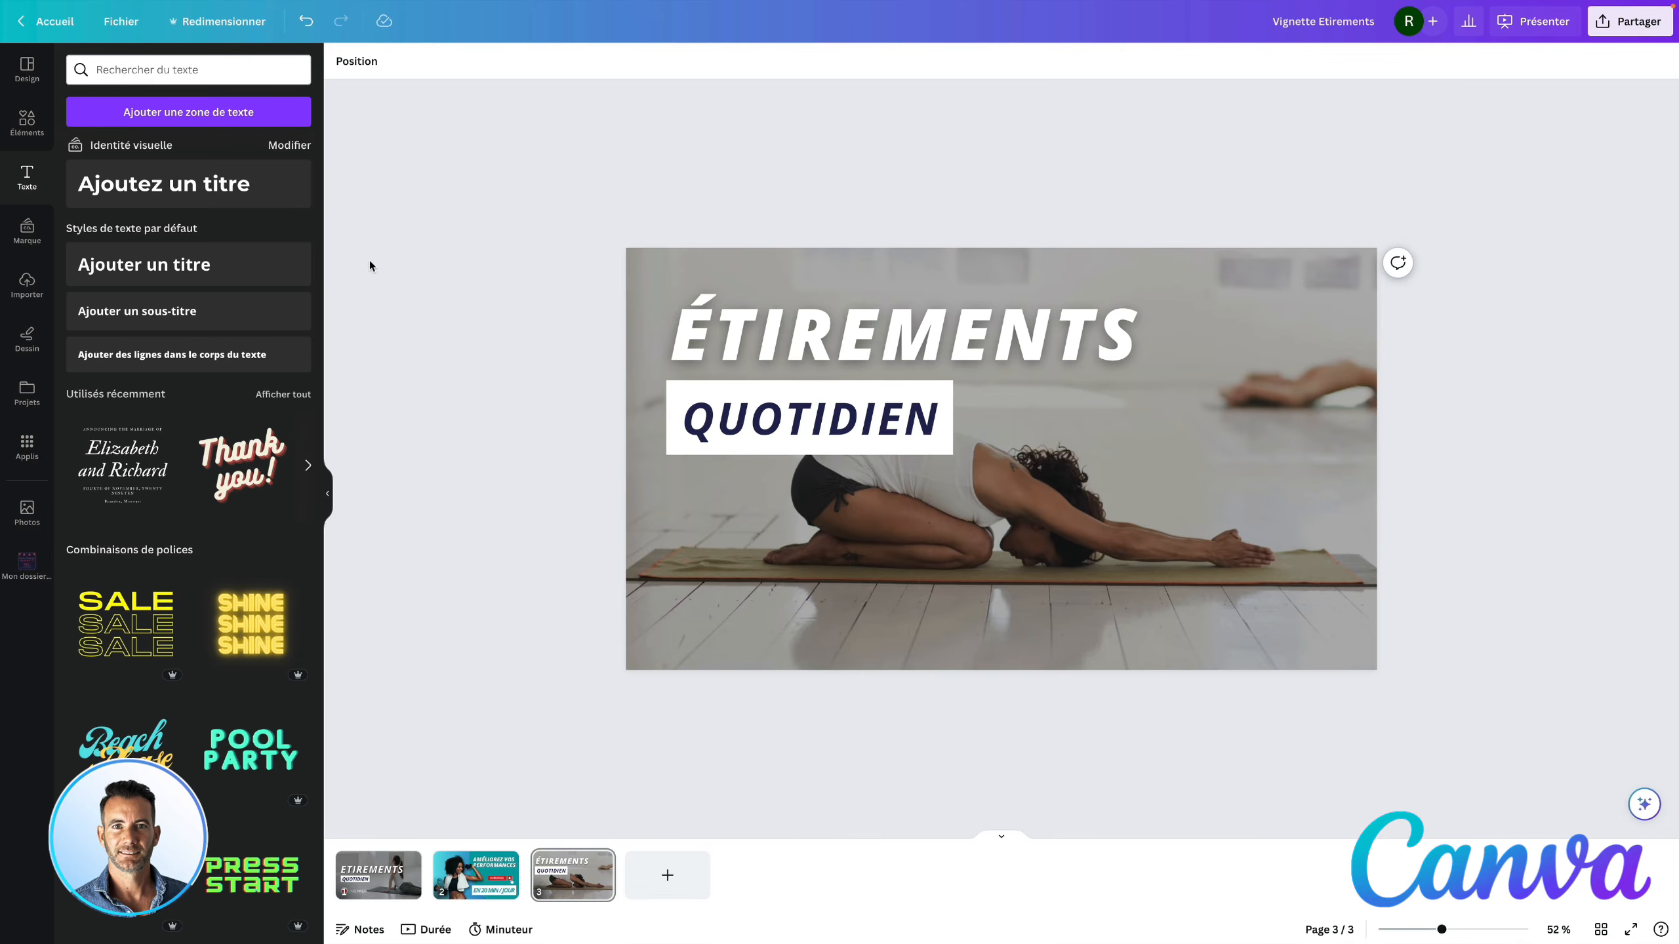
- Check the example on page 1 and search the elements for "youtube", listing all matching illustrations
click(379, 879)
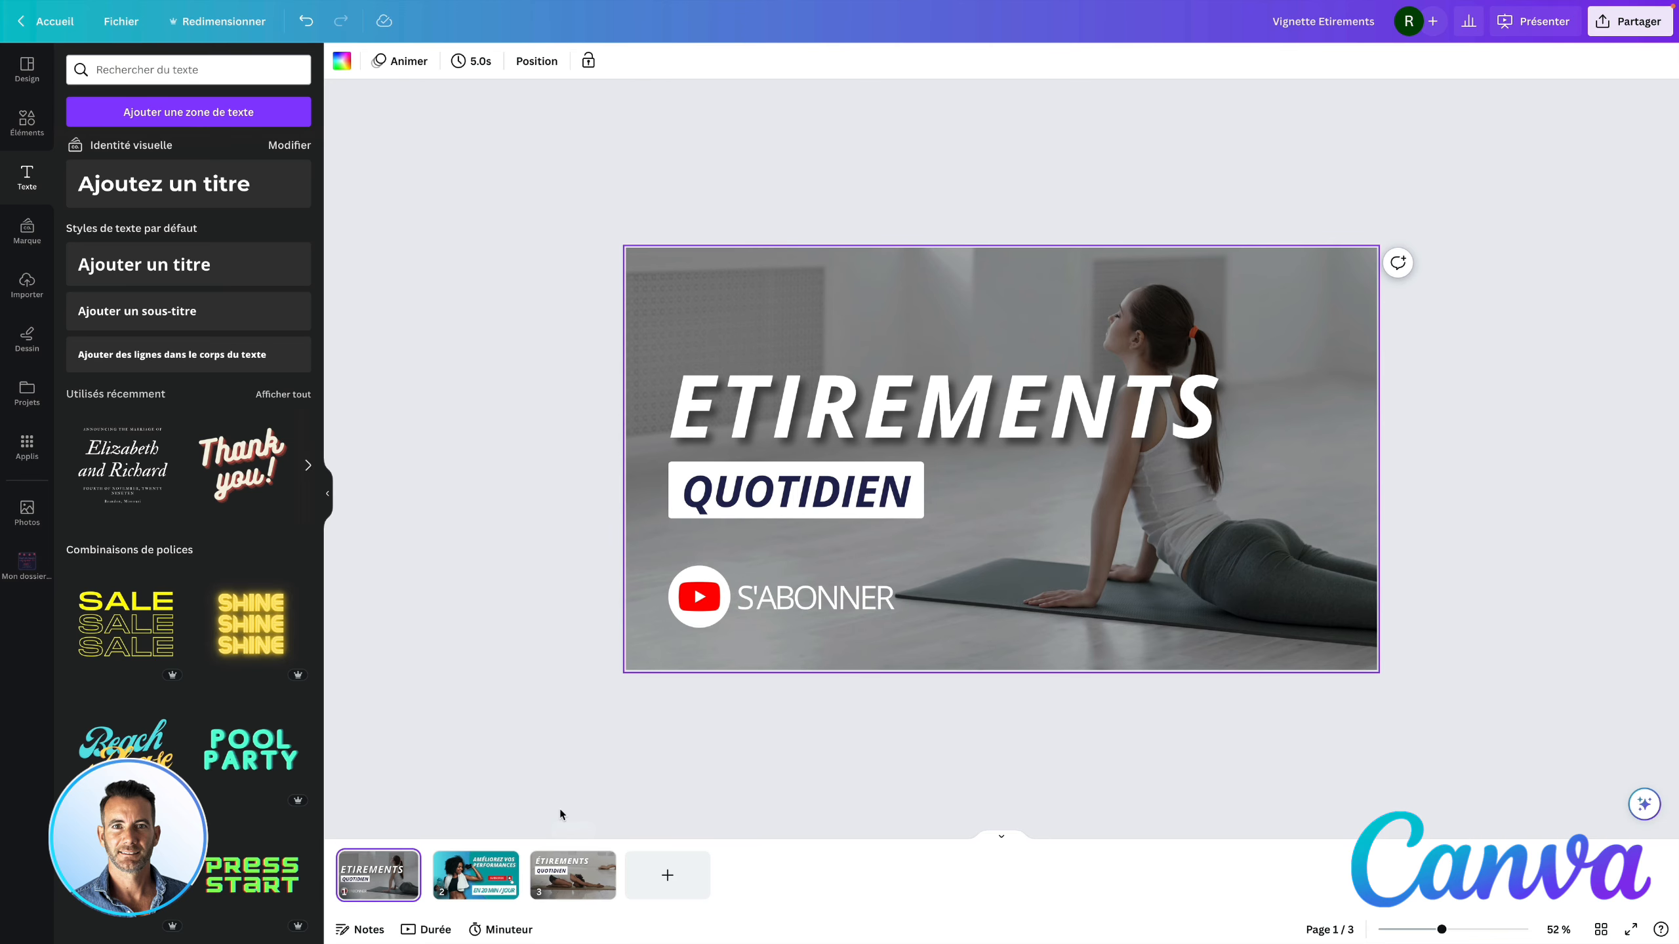
click(587, 887)
click(20, 131)
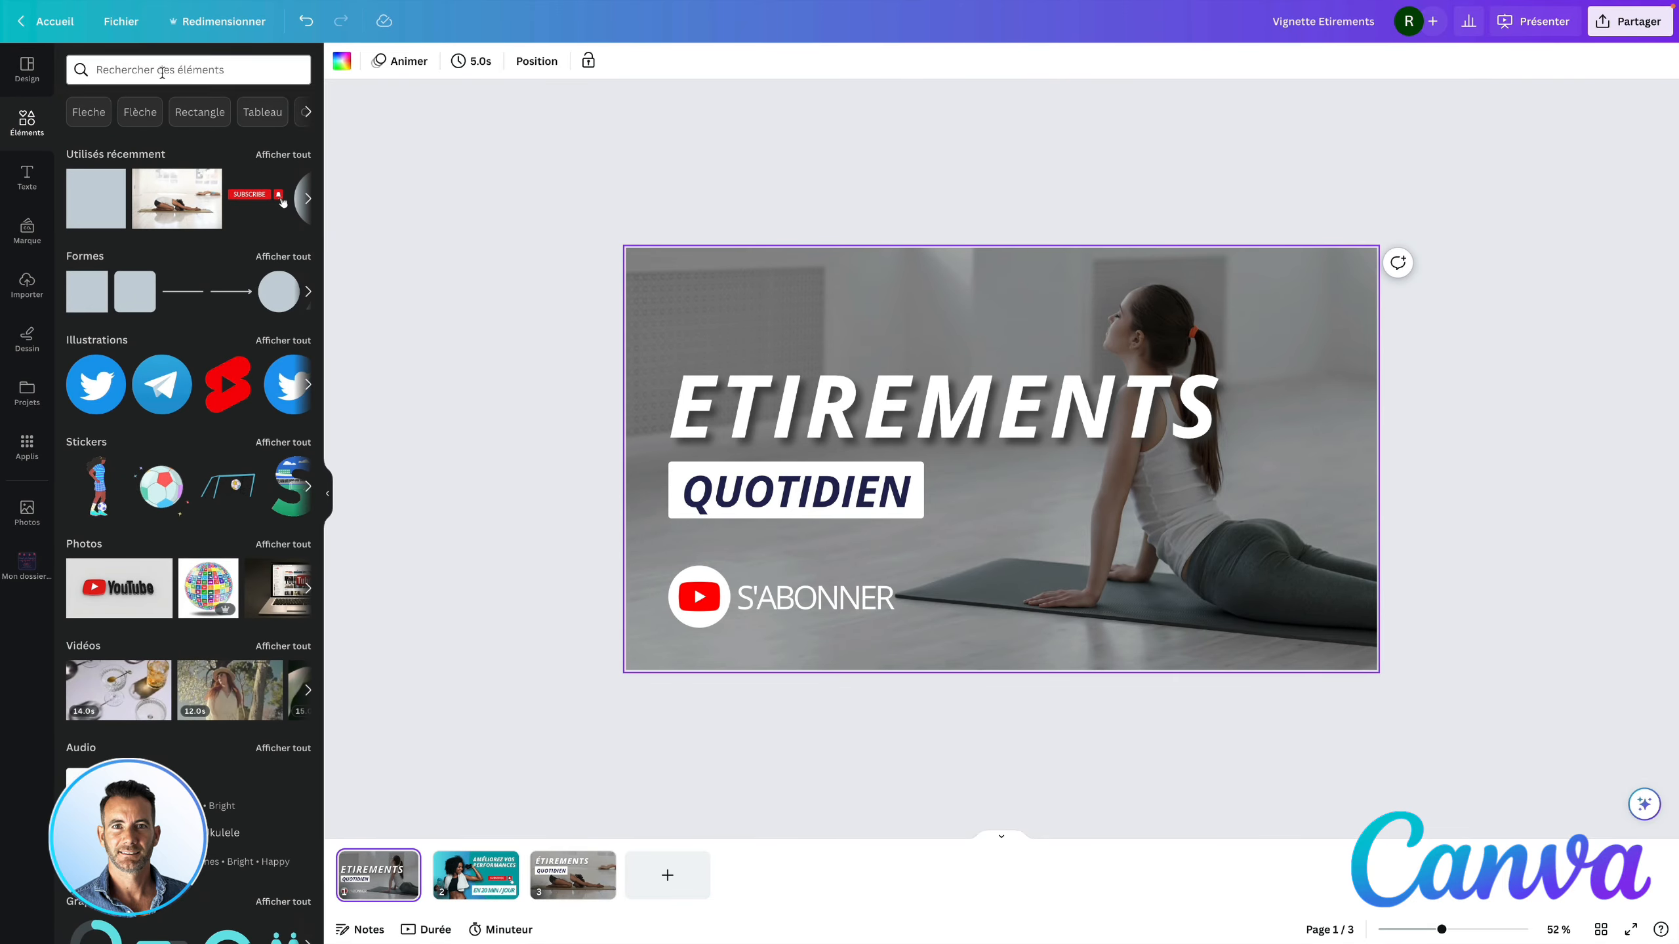
click(162, 69)
text(youtu)
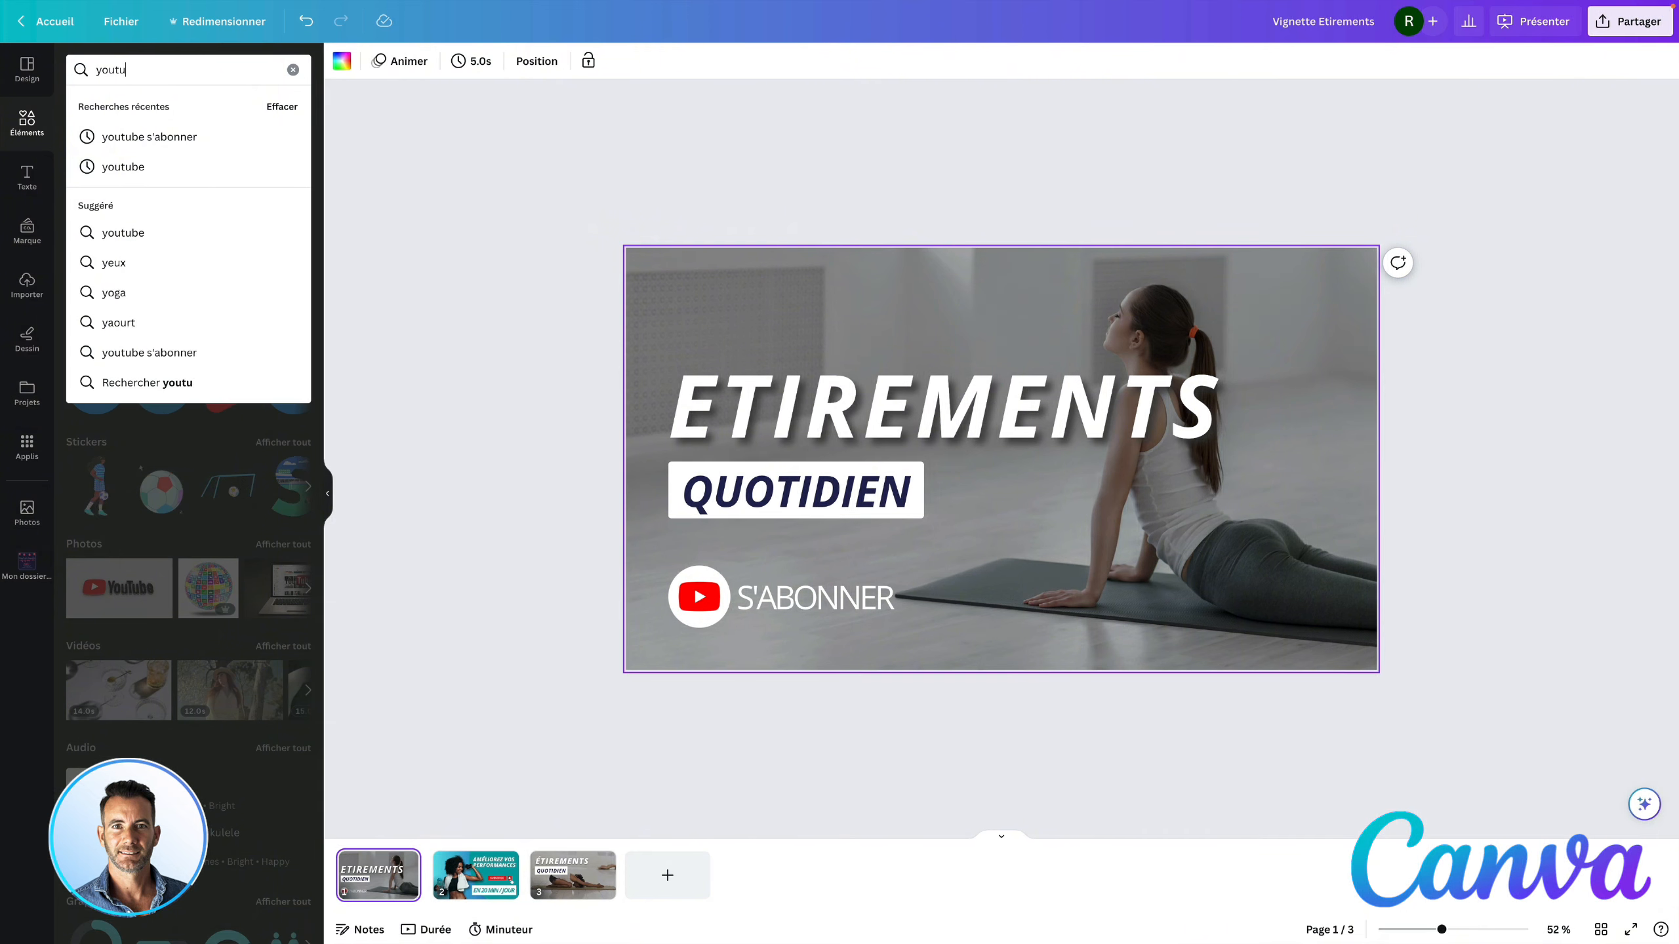
text(be)
key(Return)
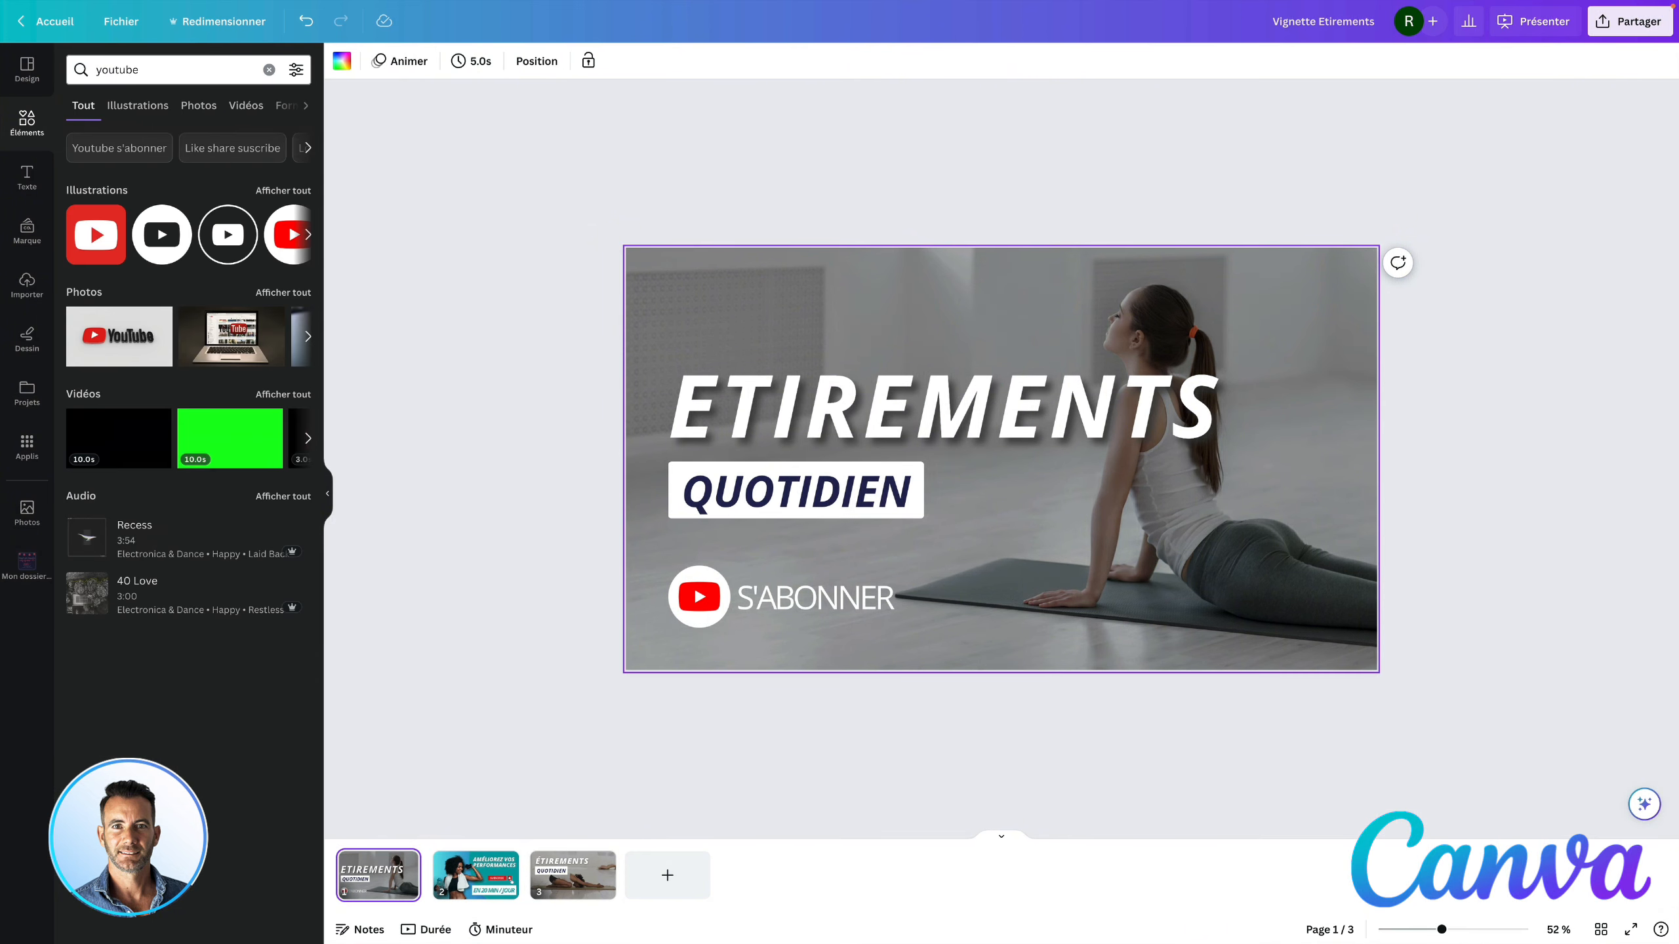
click(309, 337)
click(310, 337)
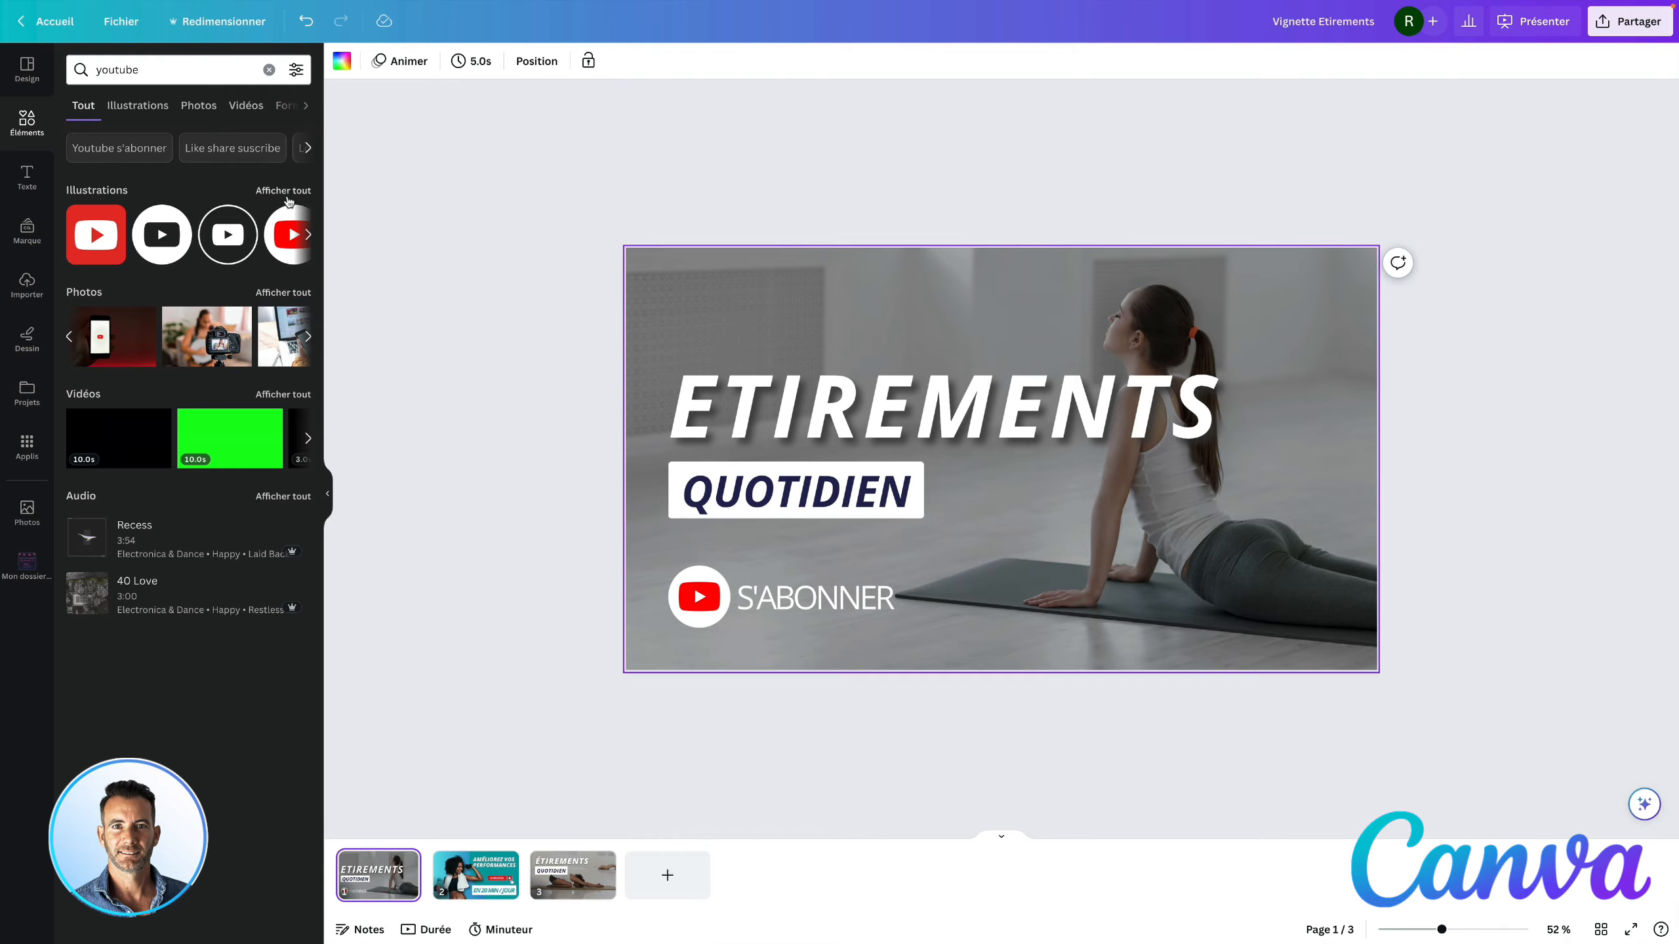
click(283, 191)
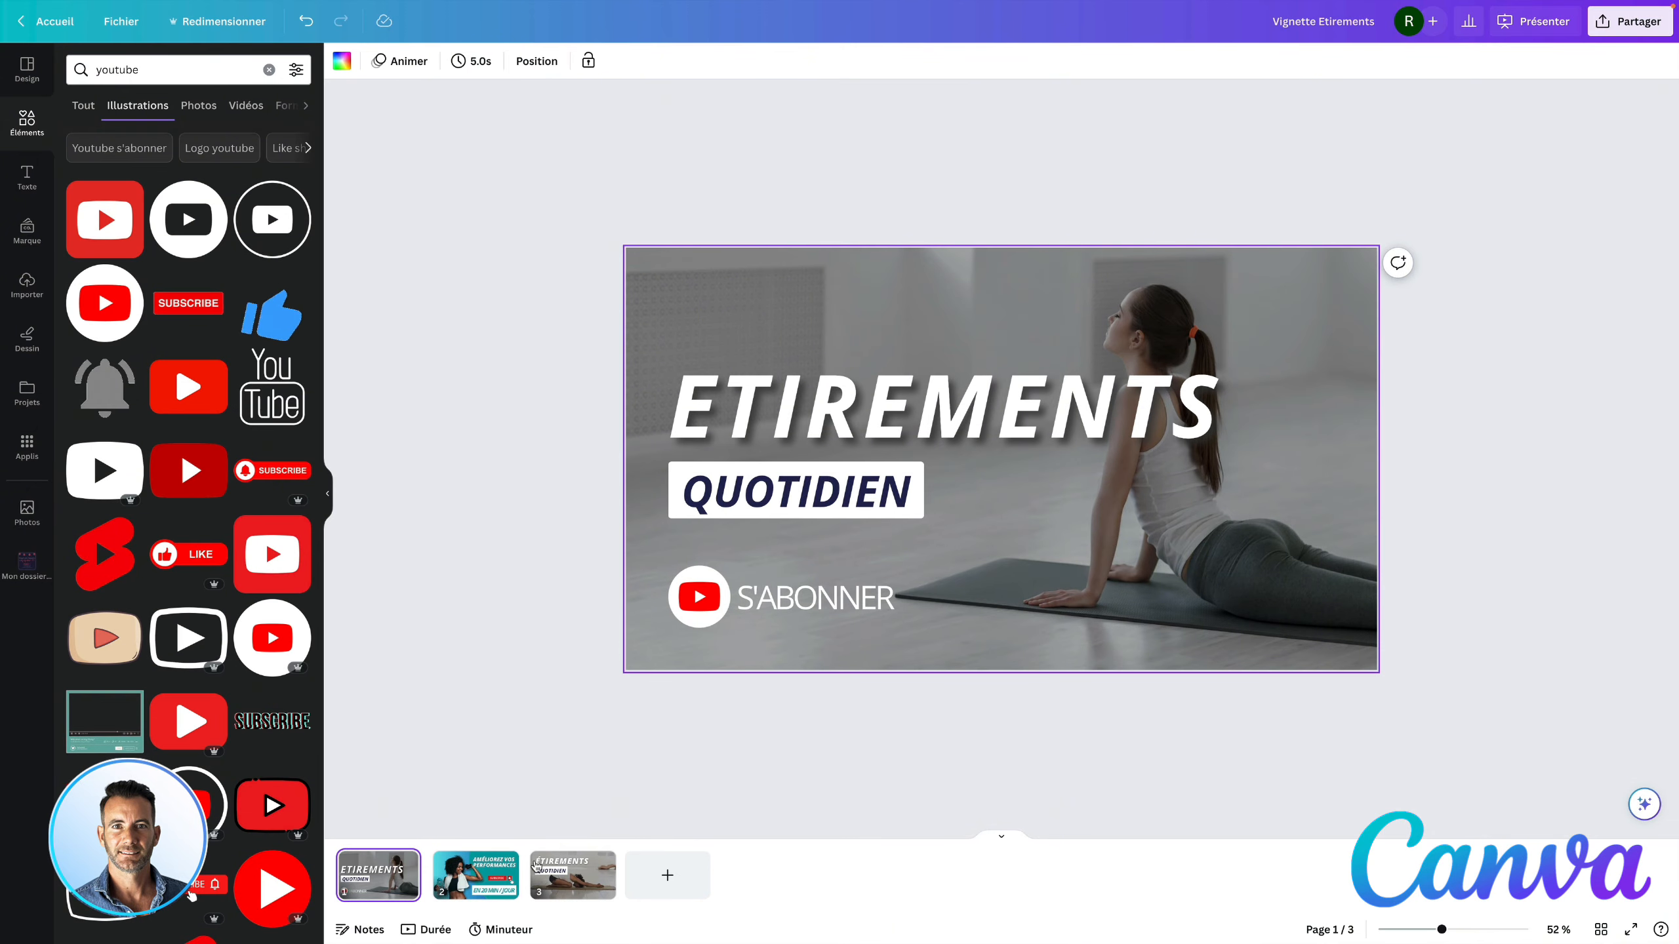
- Place the red YouTube logo in a white circle in the lower-left corner of page 3's photo
click(570, 885)
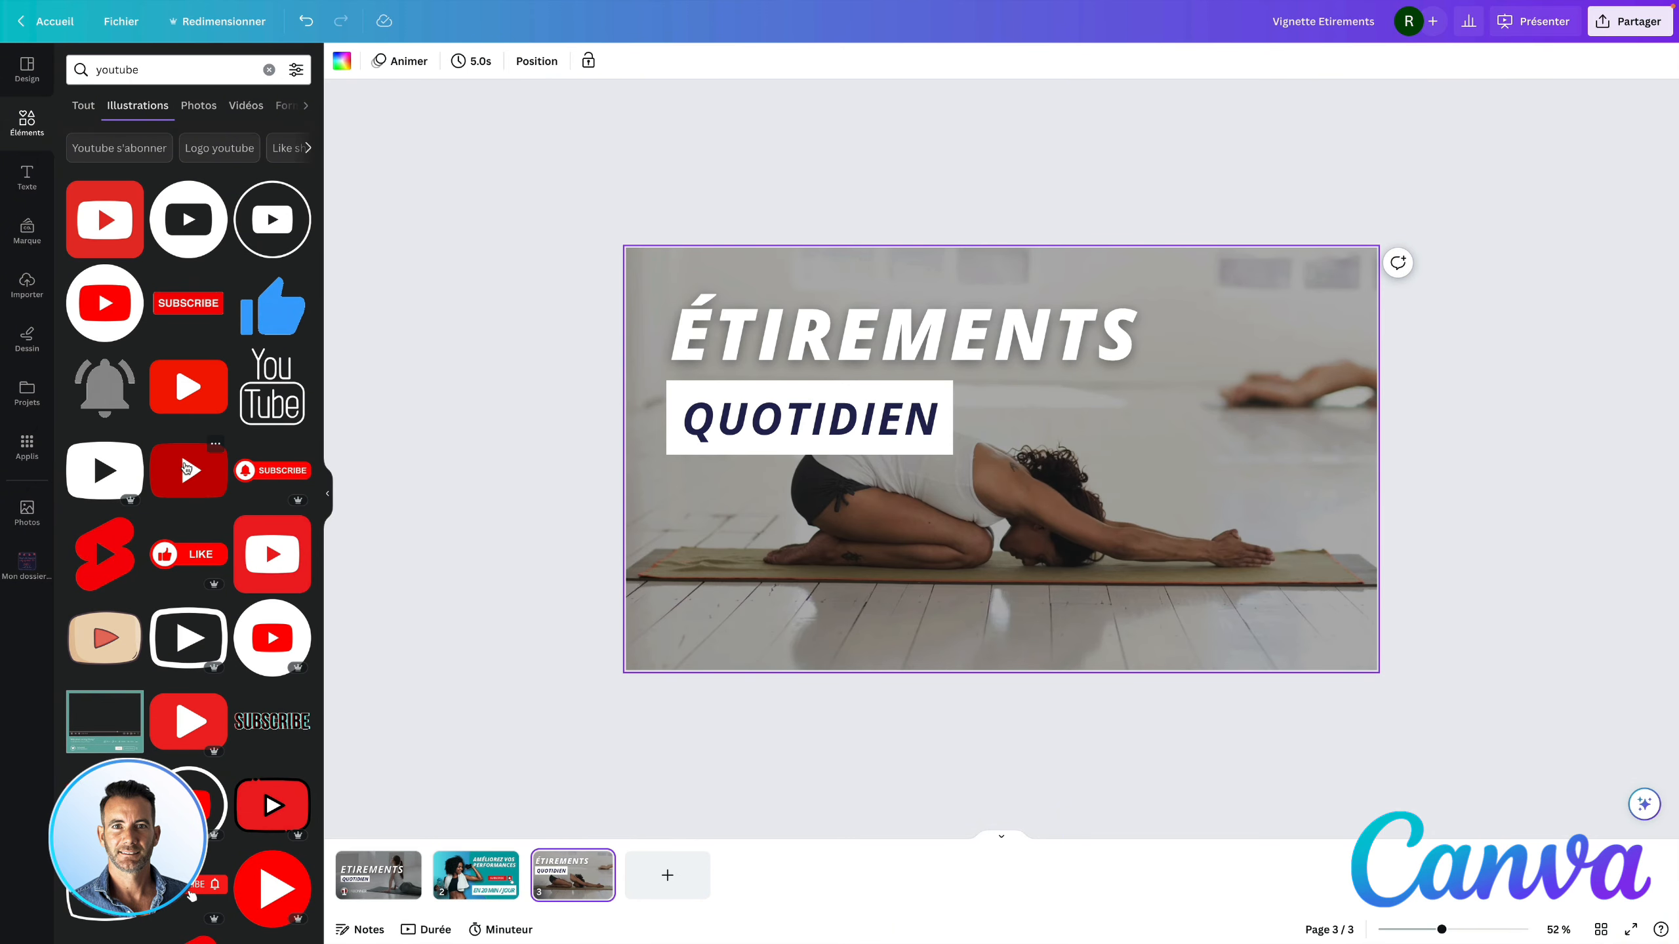
drag(114, 230, 703, 614)
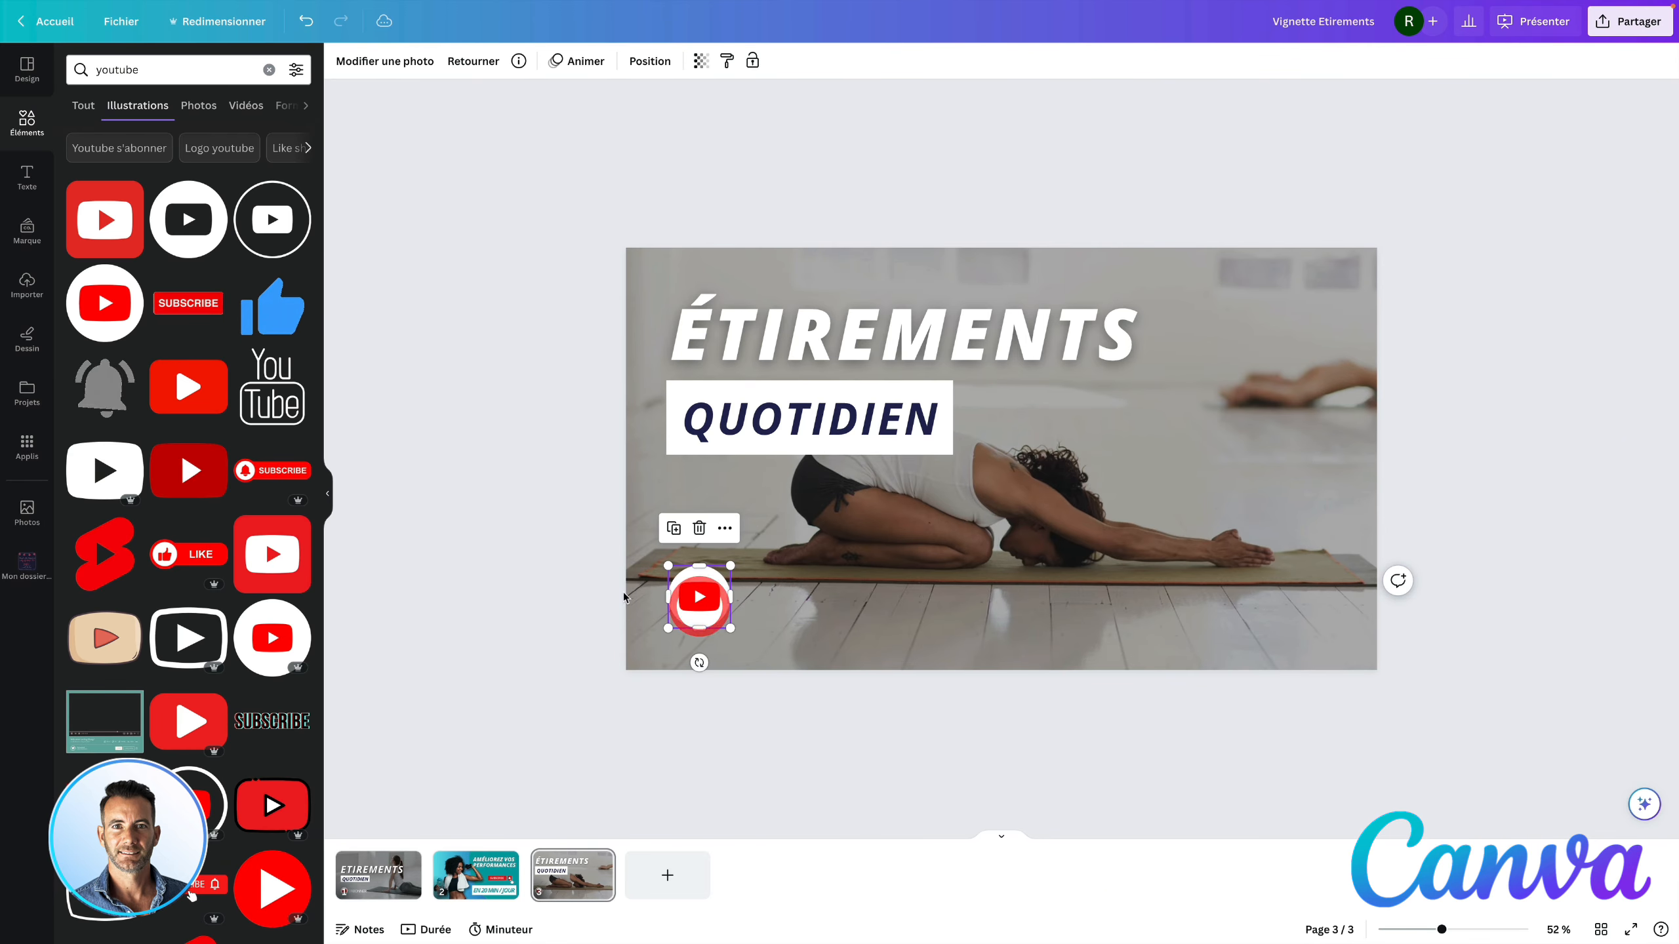
click(522, 575)
- Duplicate the QUOTIDIEN label beside the YouTube logo and restyle the copy as white text with no effect
click(761, 430)
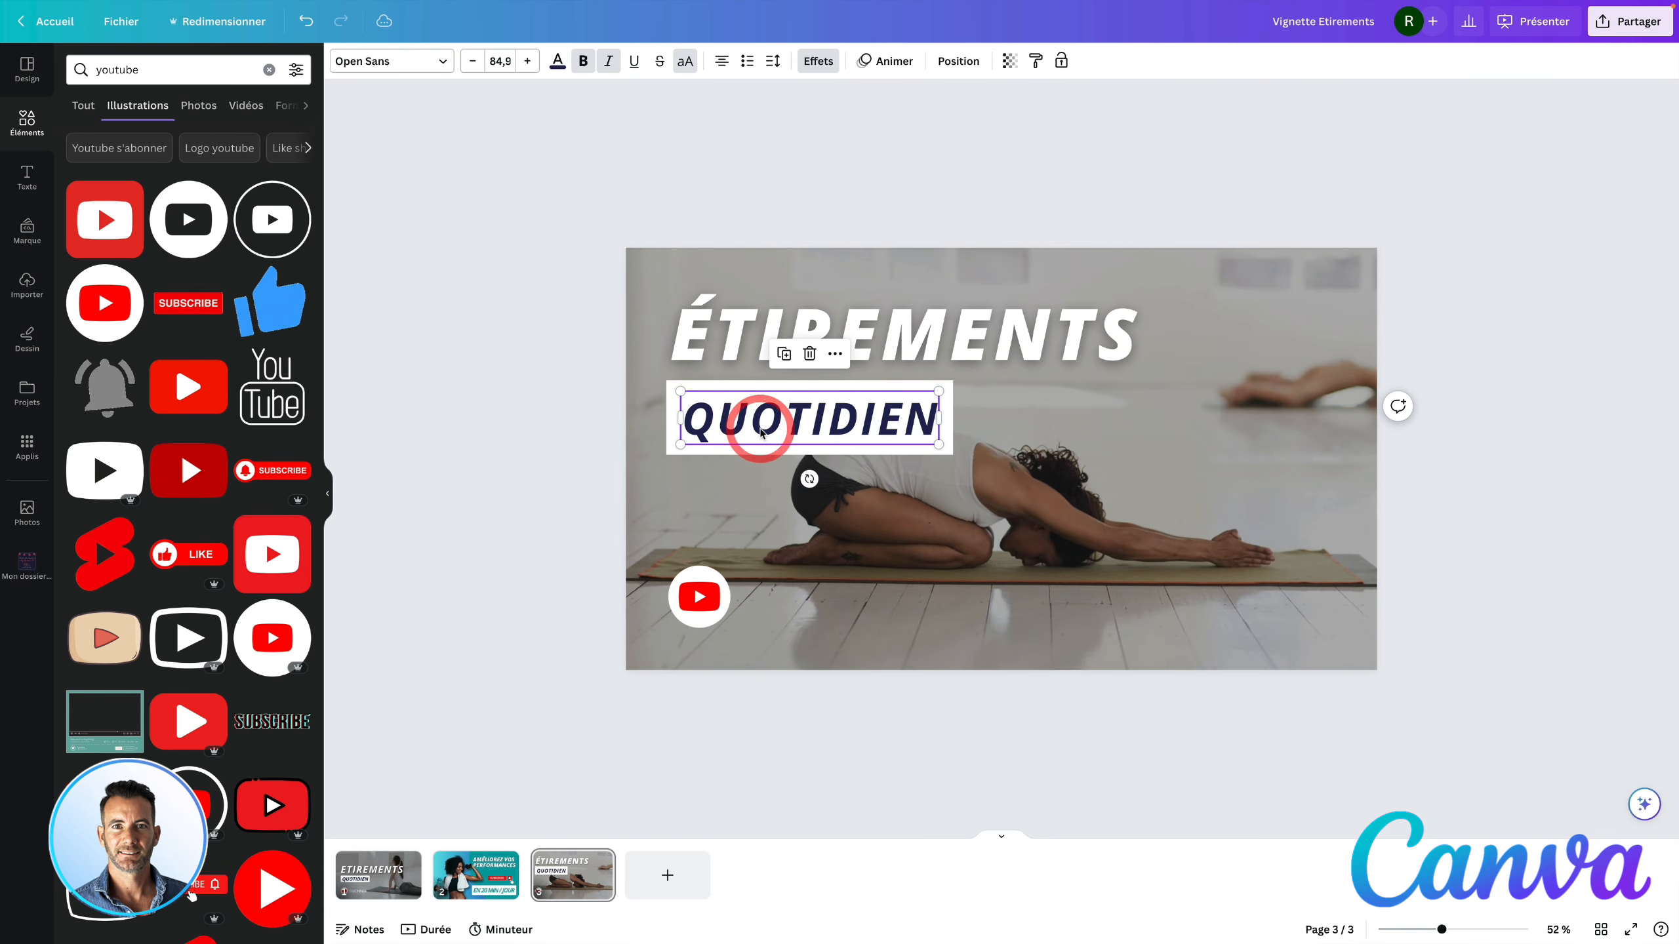
drag(761, 429, 837, 606)
click(817, 61)
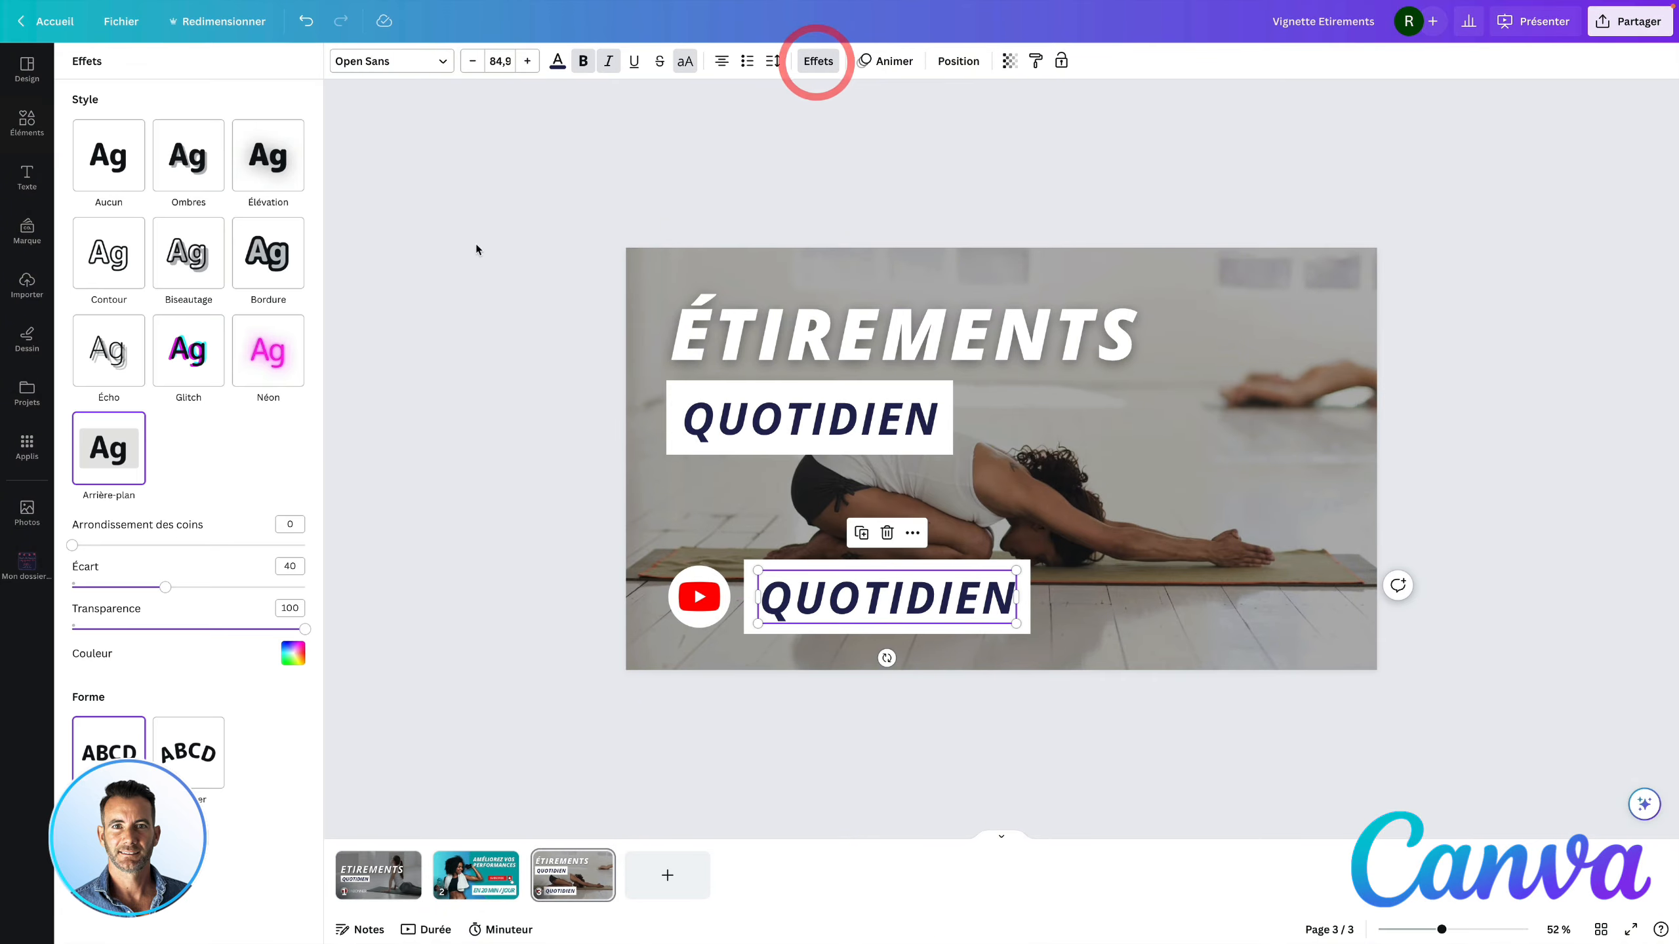
click(108, 155)
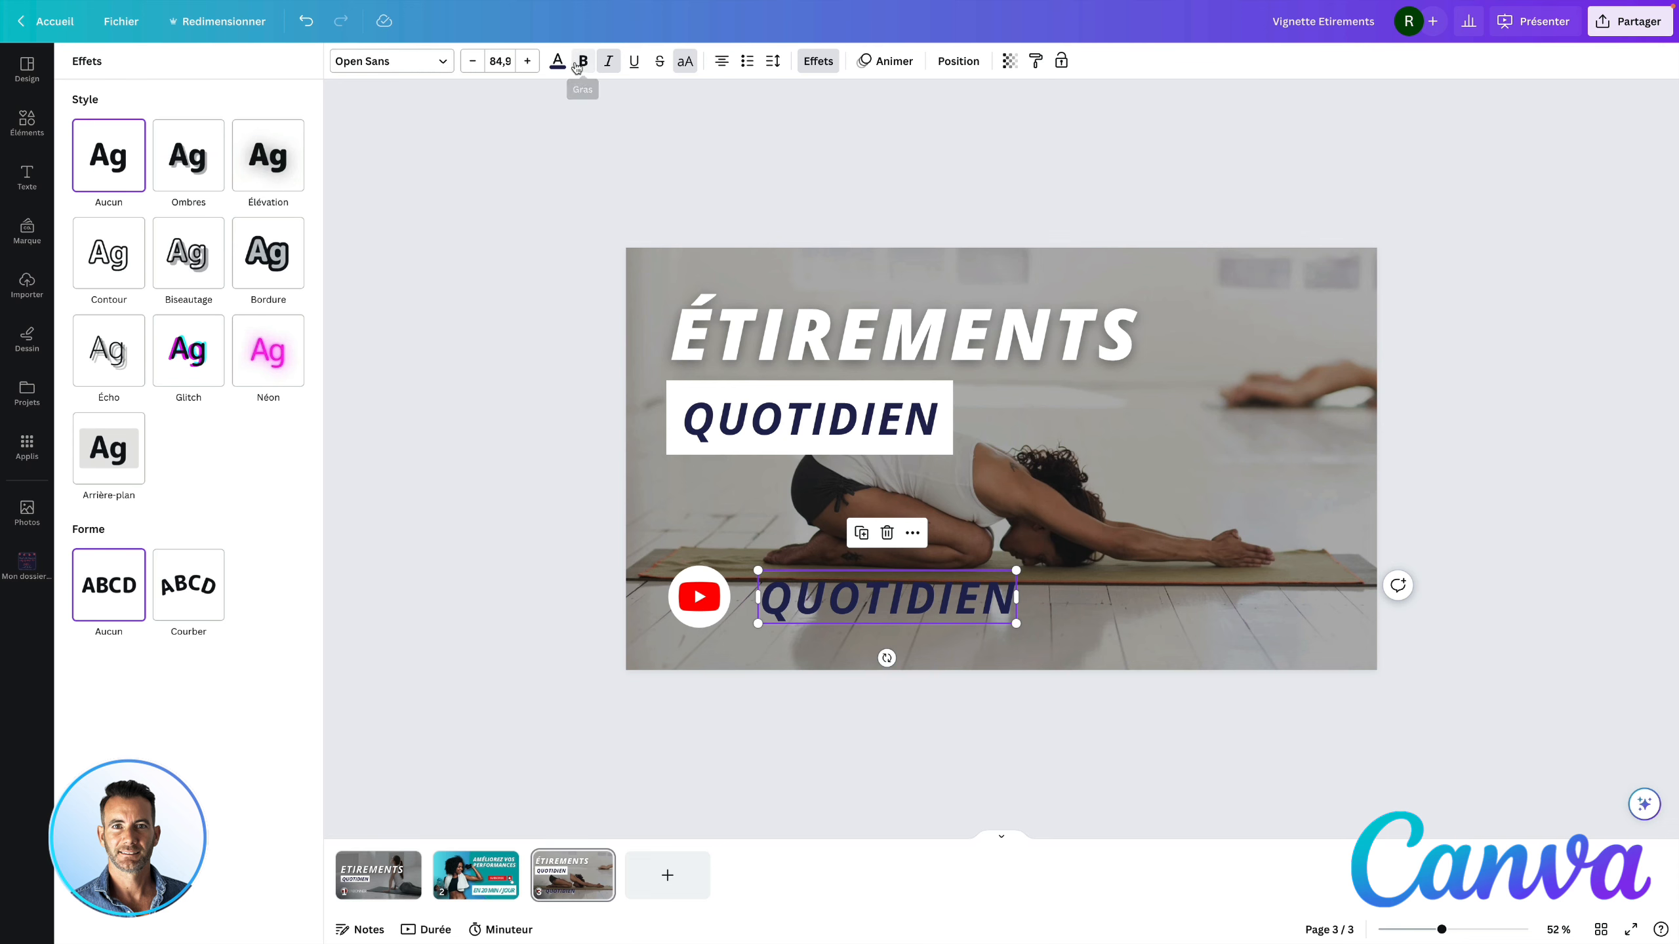
click(558, 61)
click(248, 152)
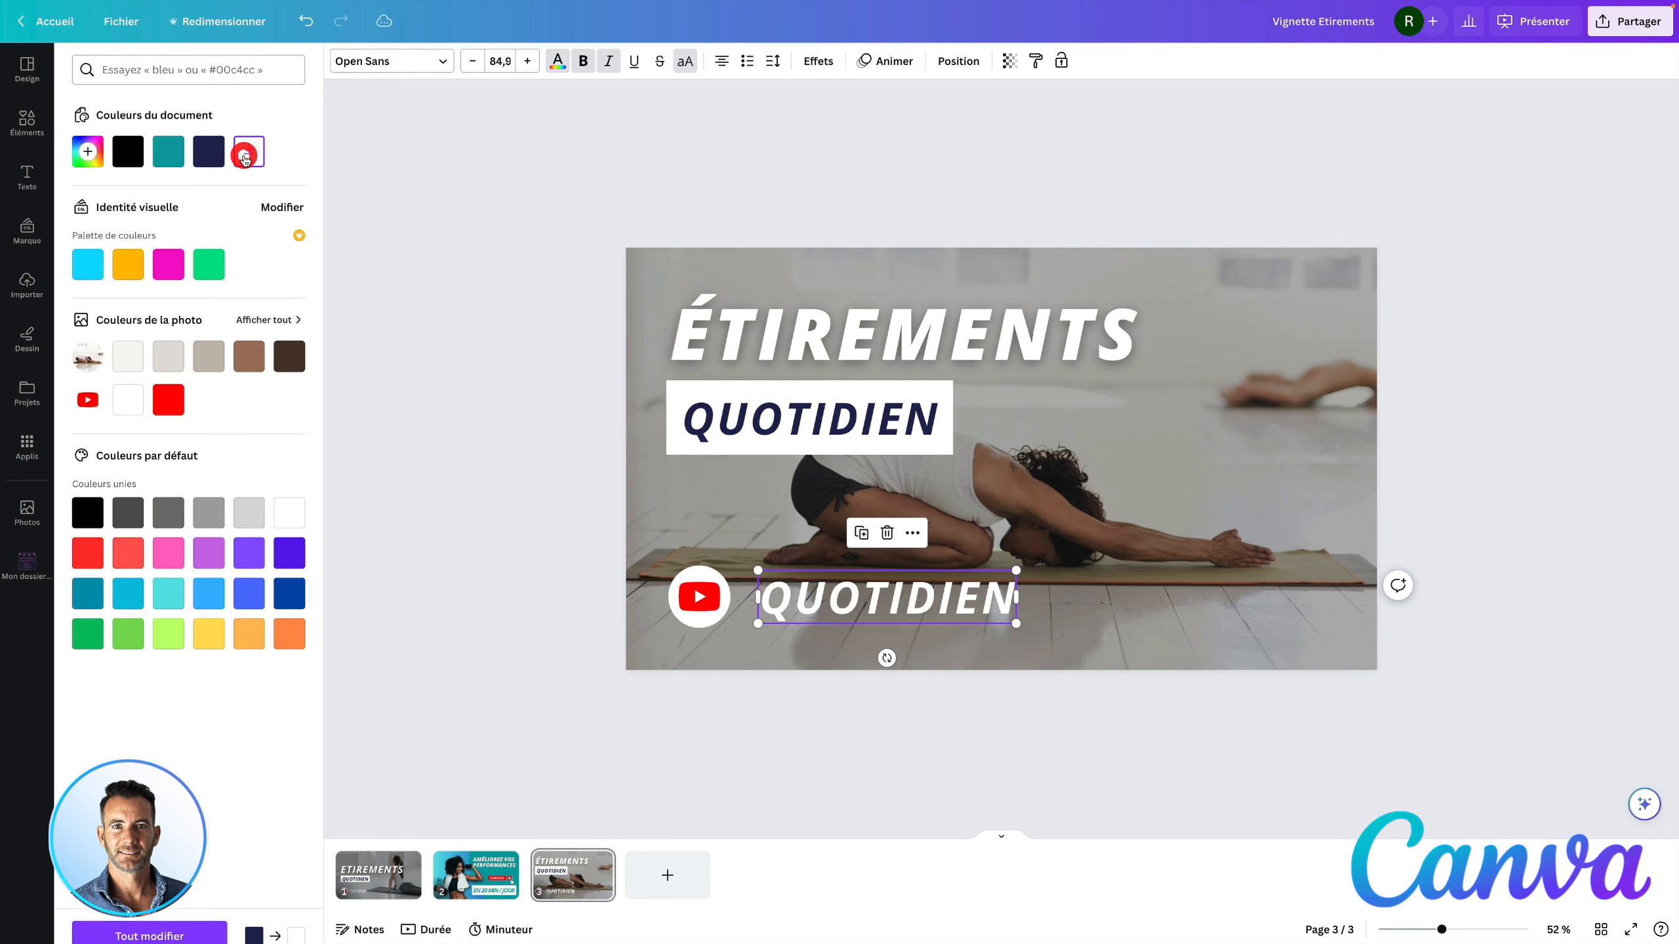
- Replace the copied label's text with S'ABONNER and set its letter spacing to 1
double_click(896, 596)
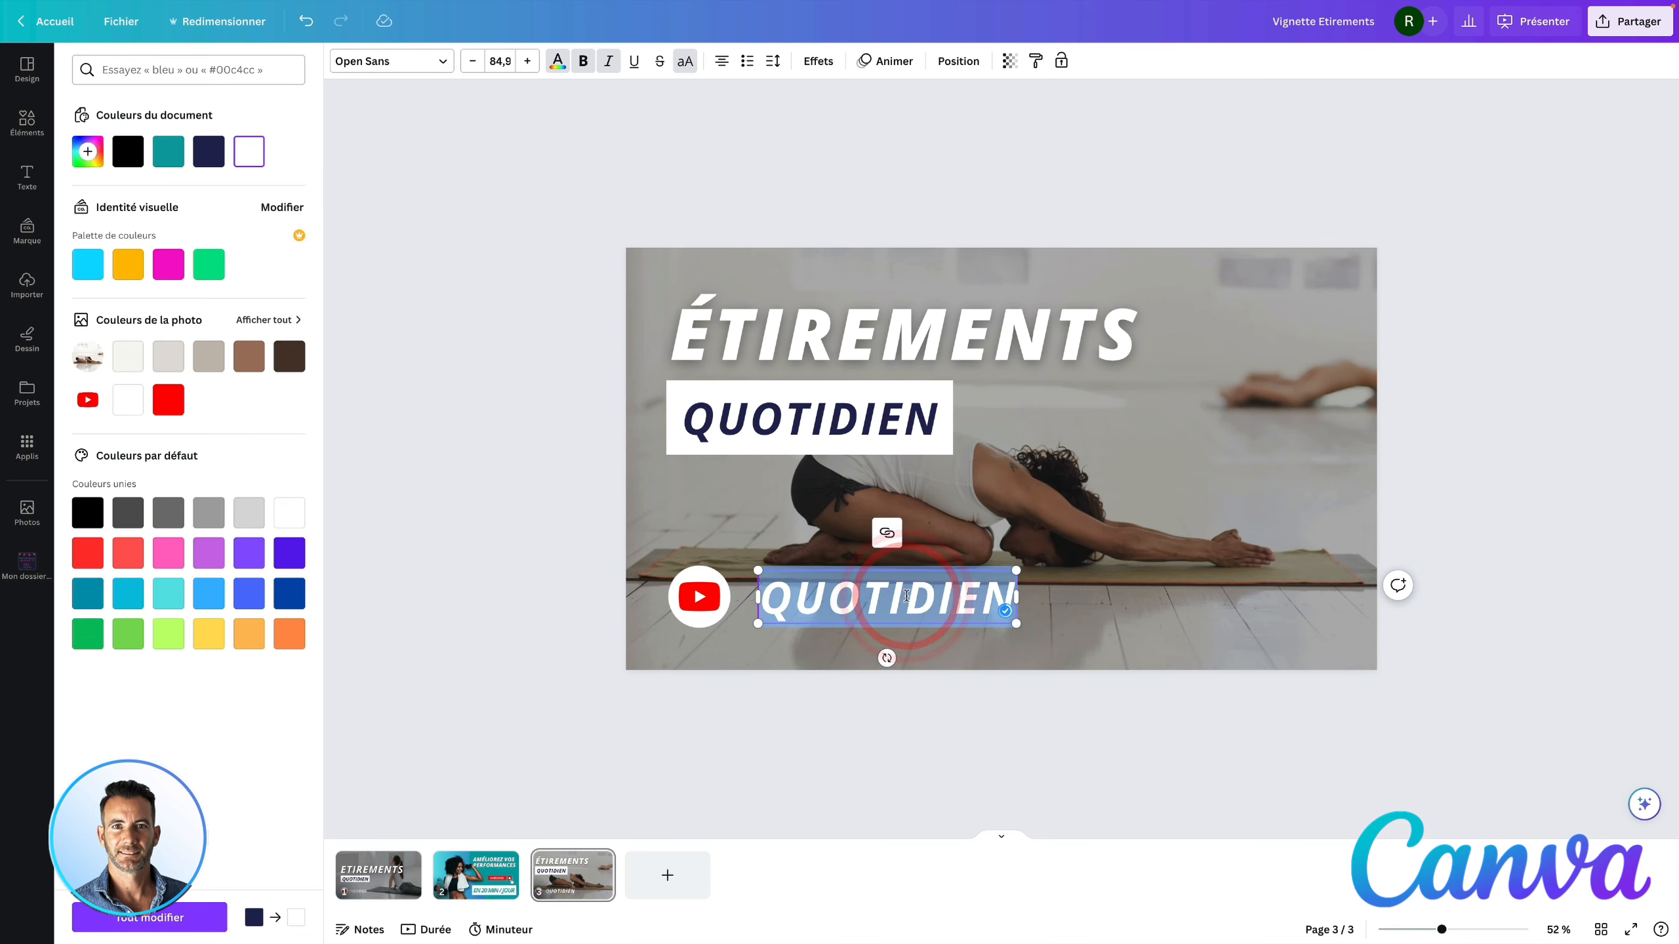
text(S'ABONNER)
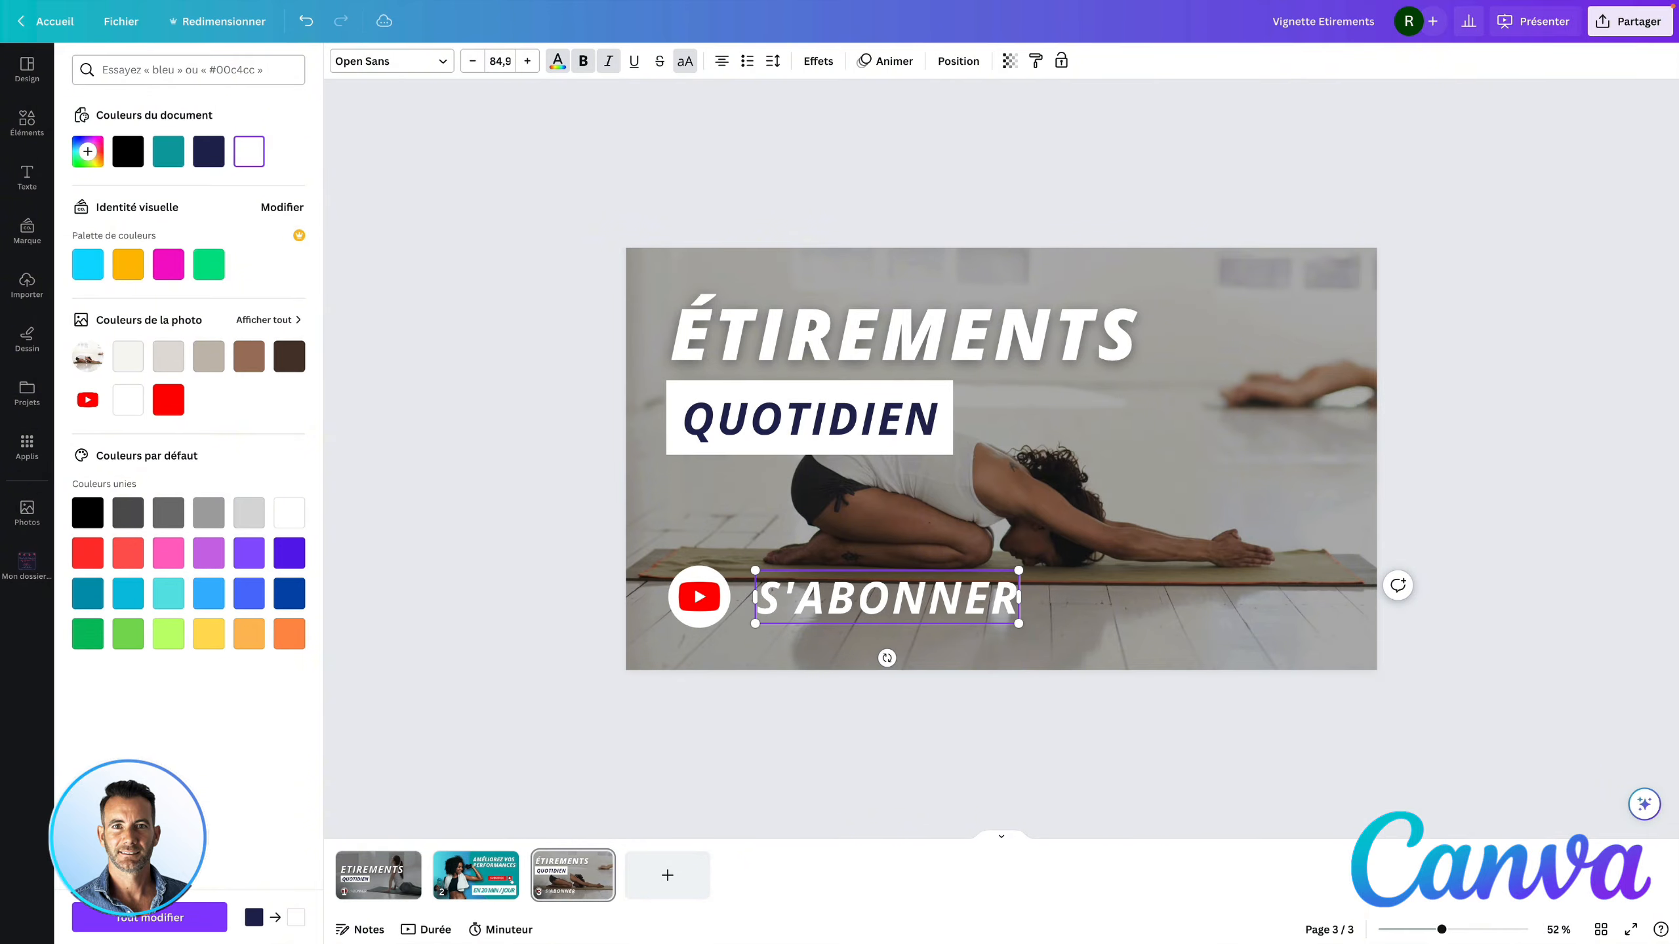
click(487, 413)
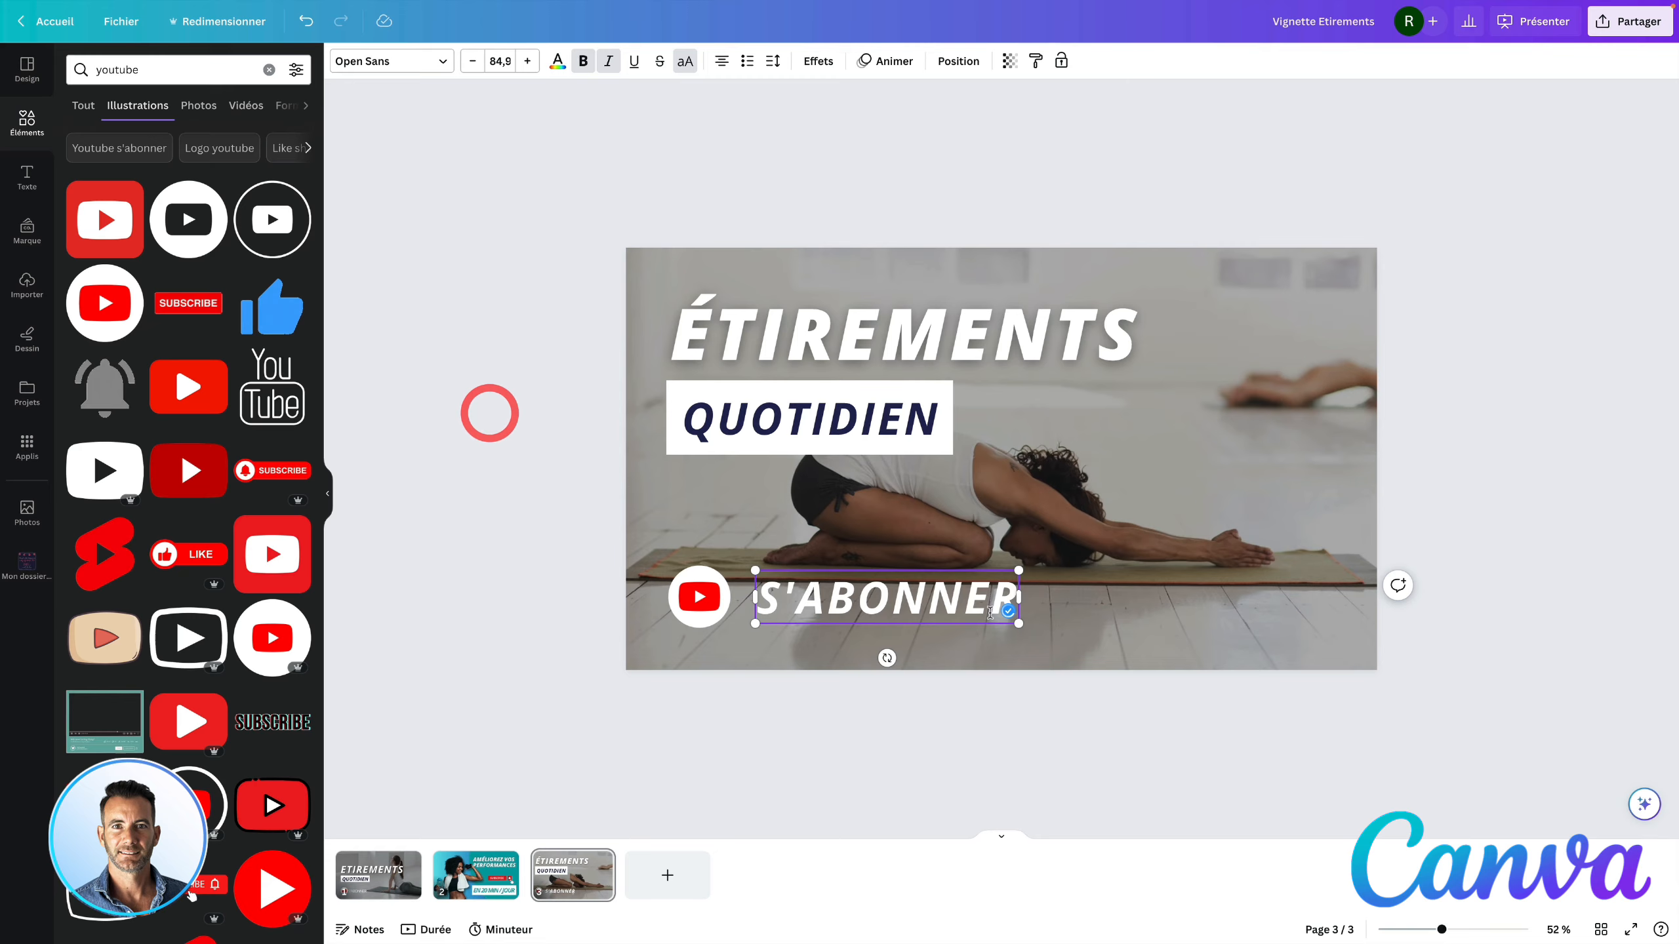
click(485, 580)
click(886, 594)
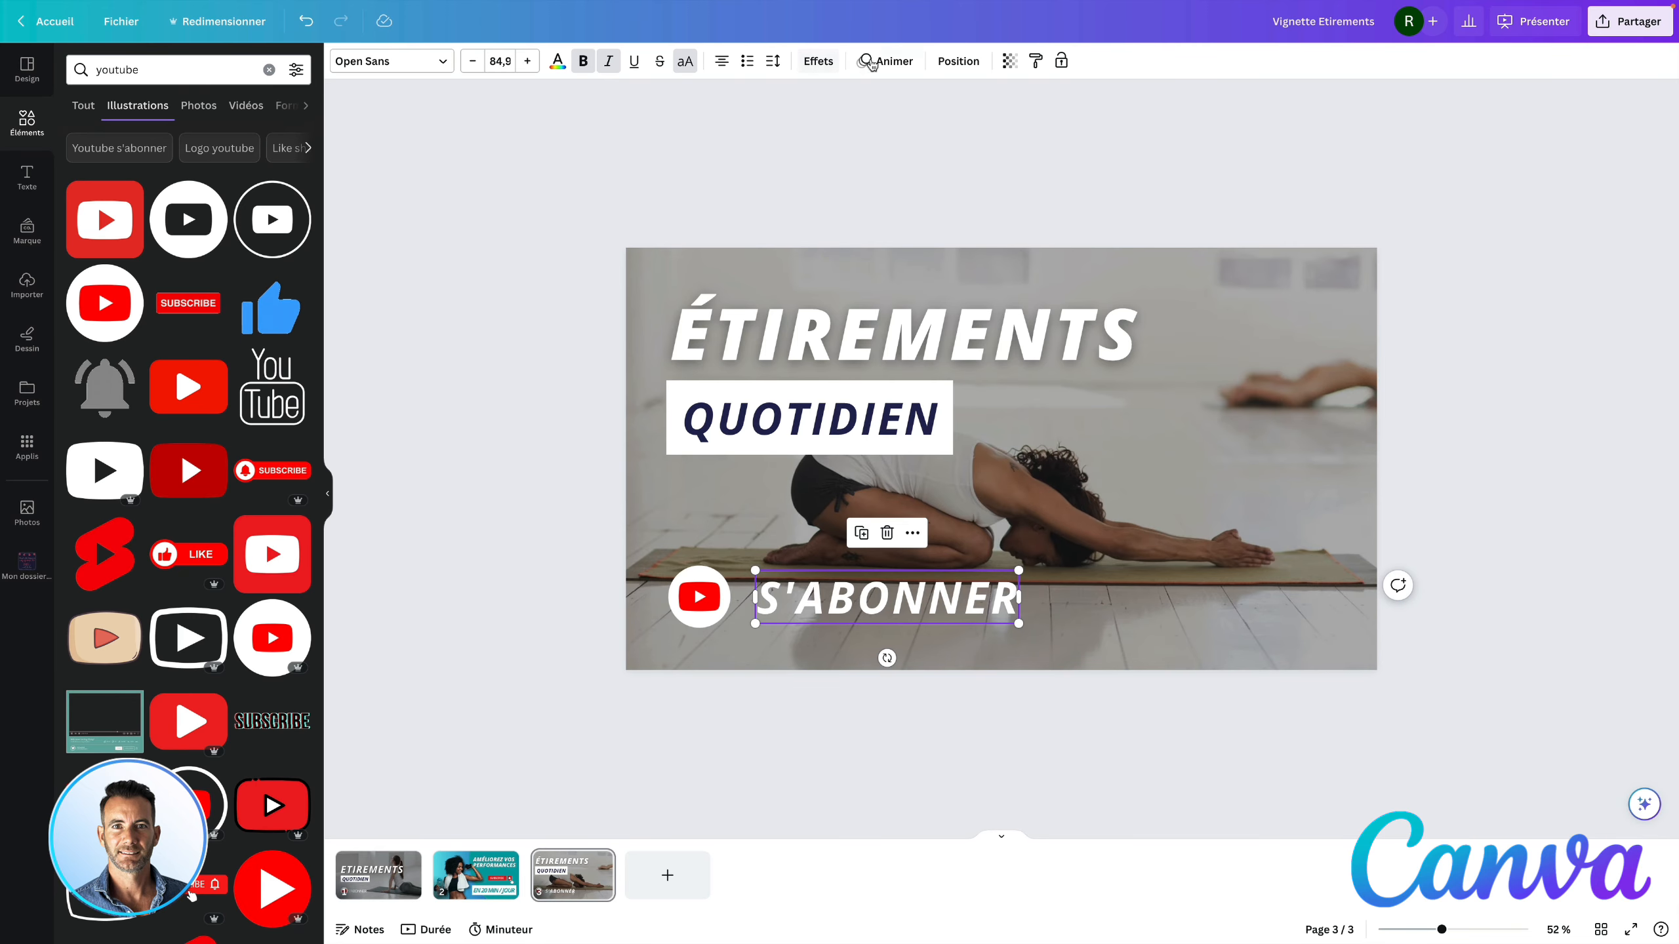
click(773, 61)
drag(832, 122, 816, 121)
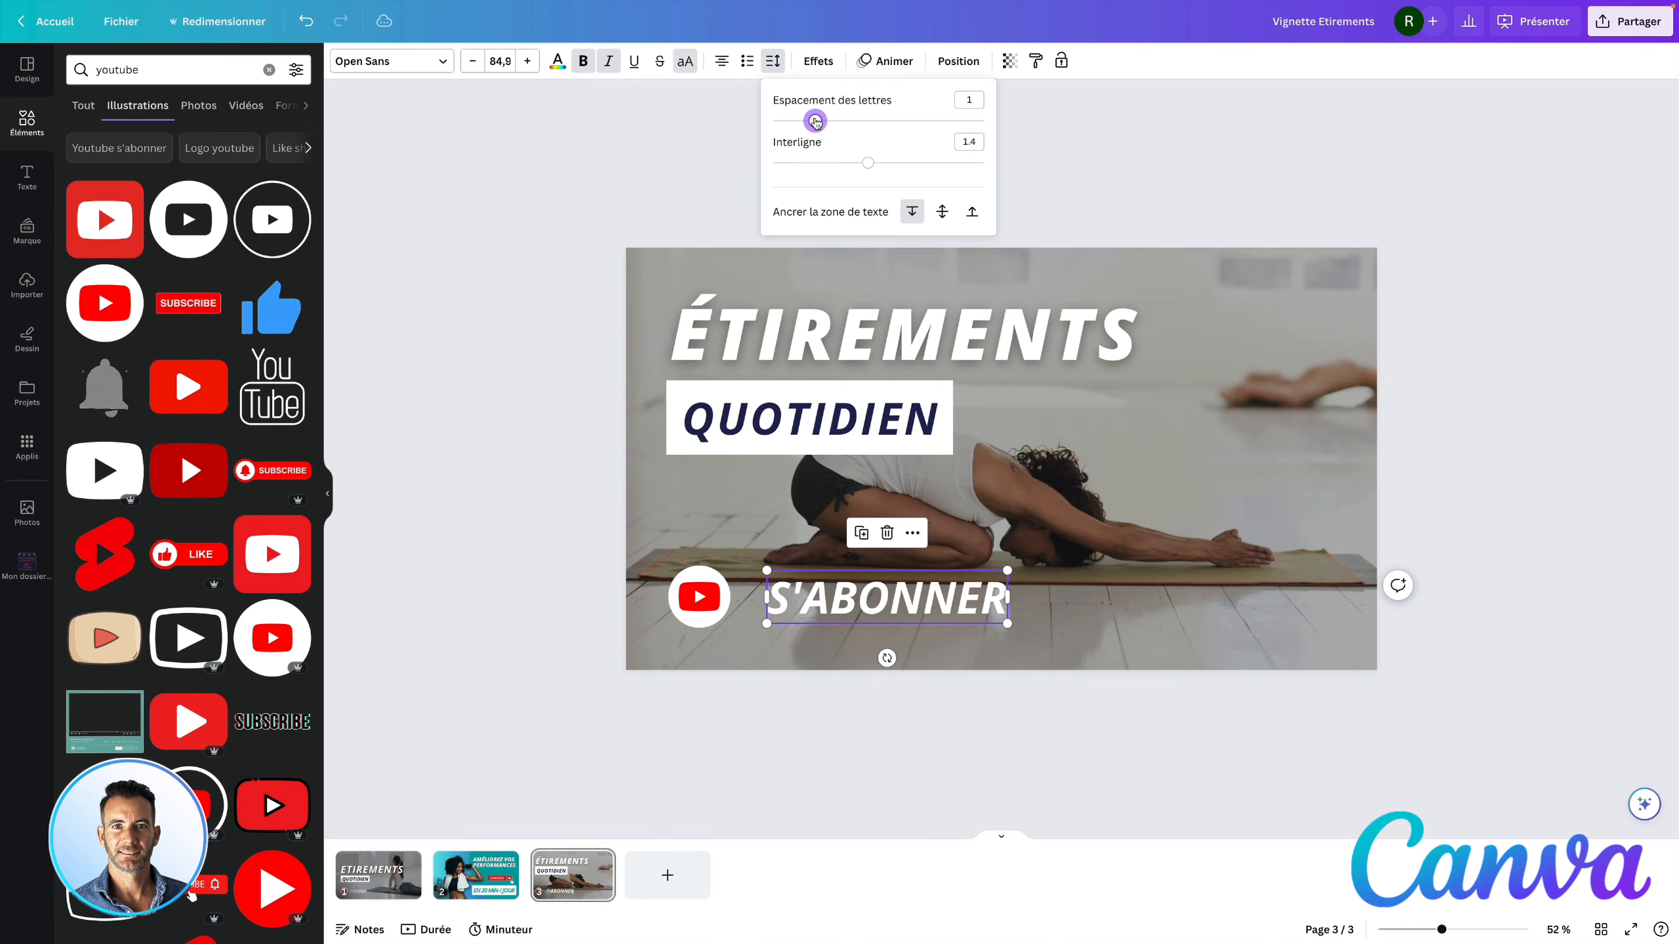
click(710, 92)
- Remove italic and bold from S'ABONNER and shrink it to size 48.1 right next to the YouTube logo
click(608, 61)
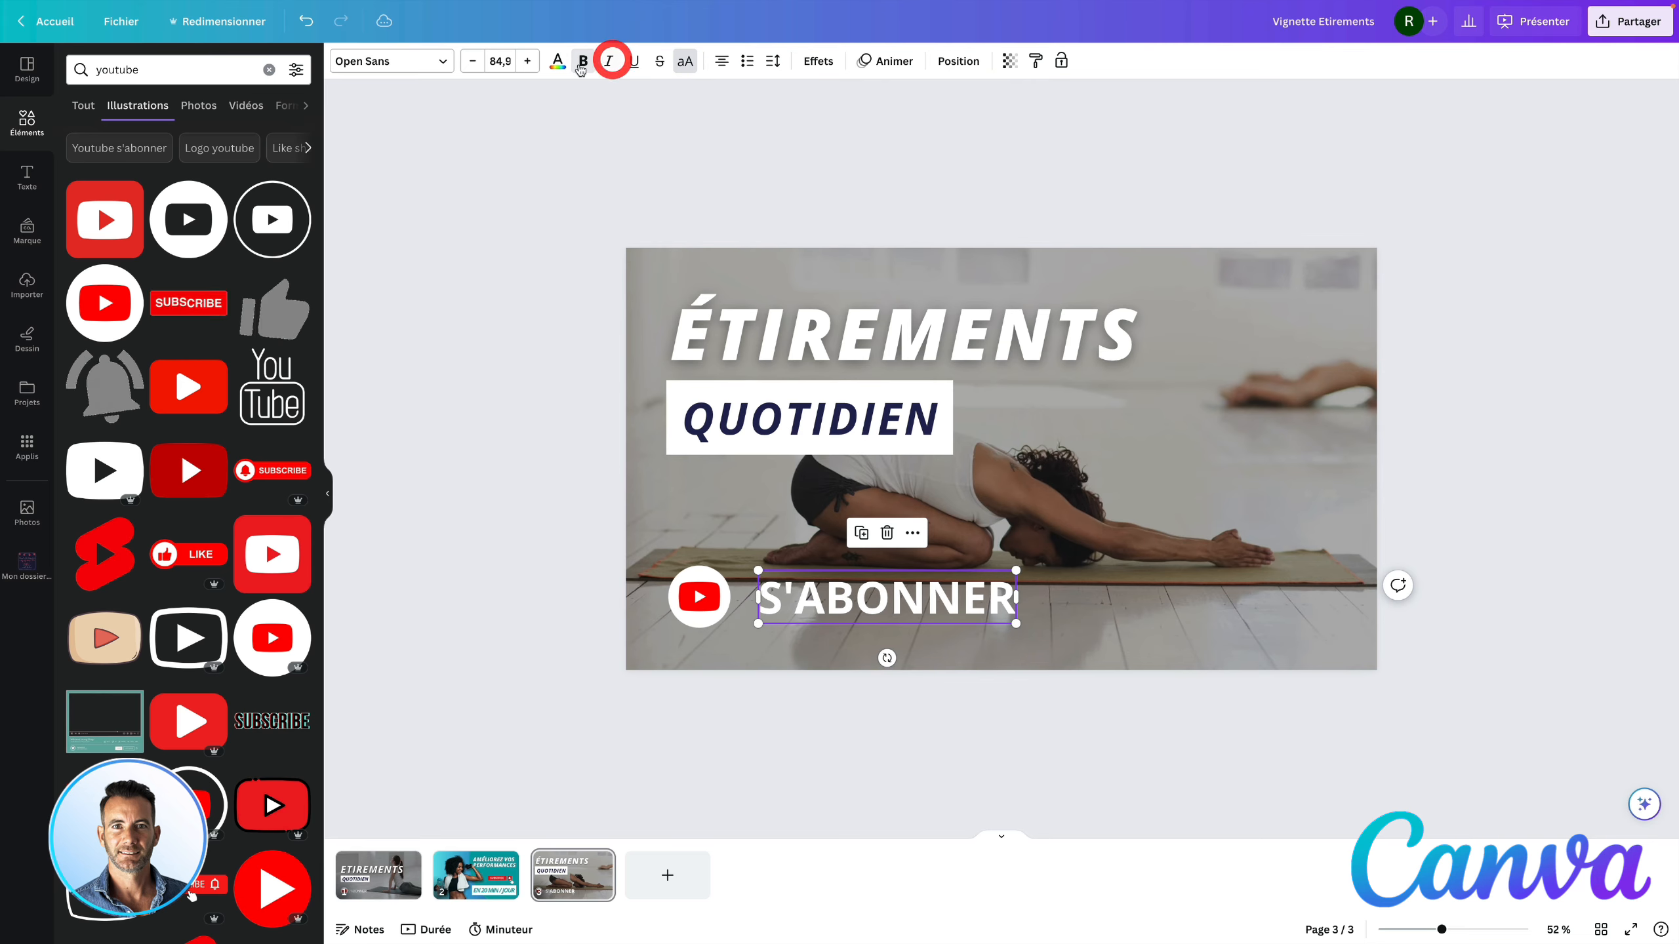
click(583, 61)
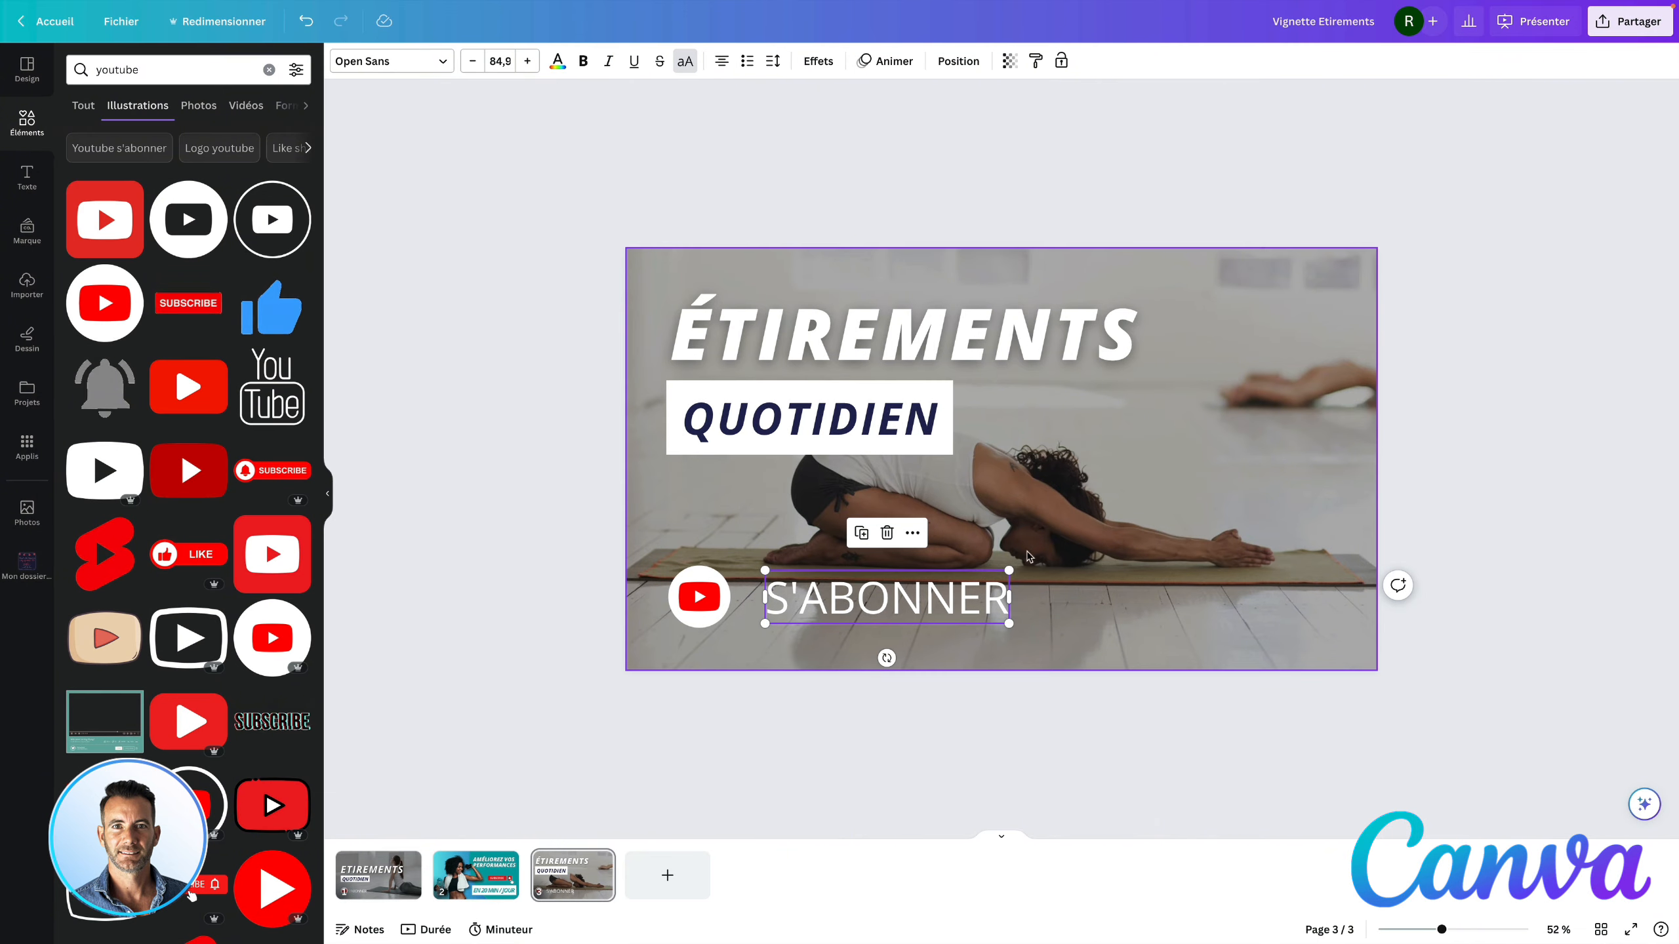
drag(1008, 573, 861, 596)
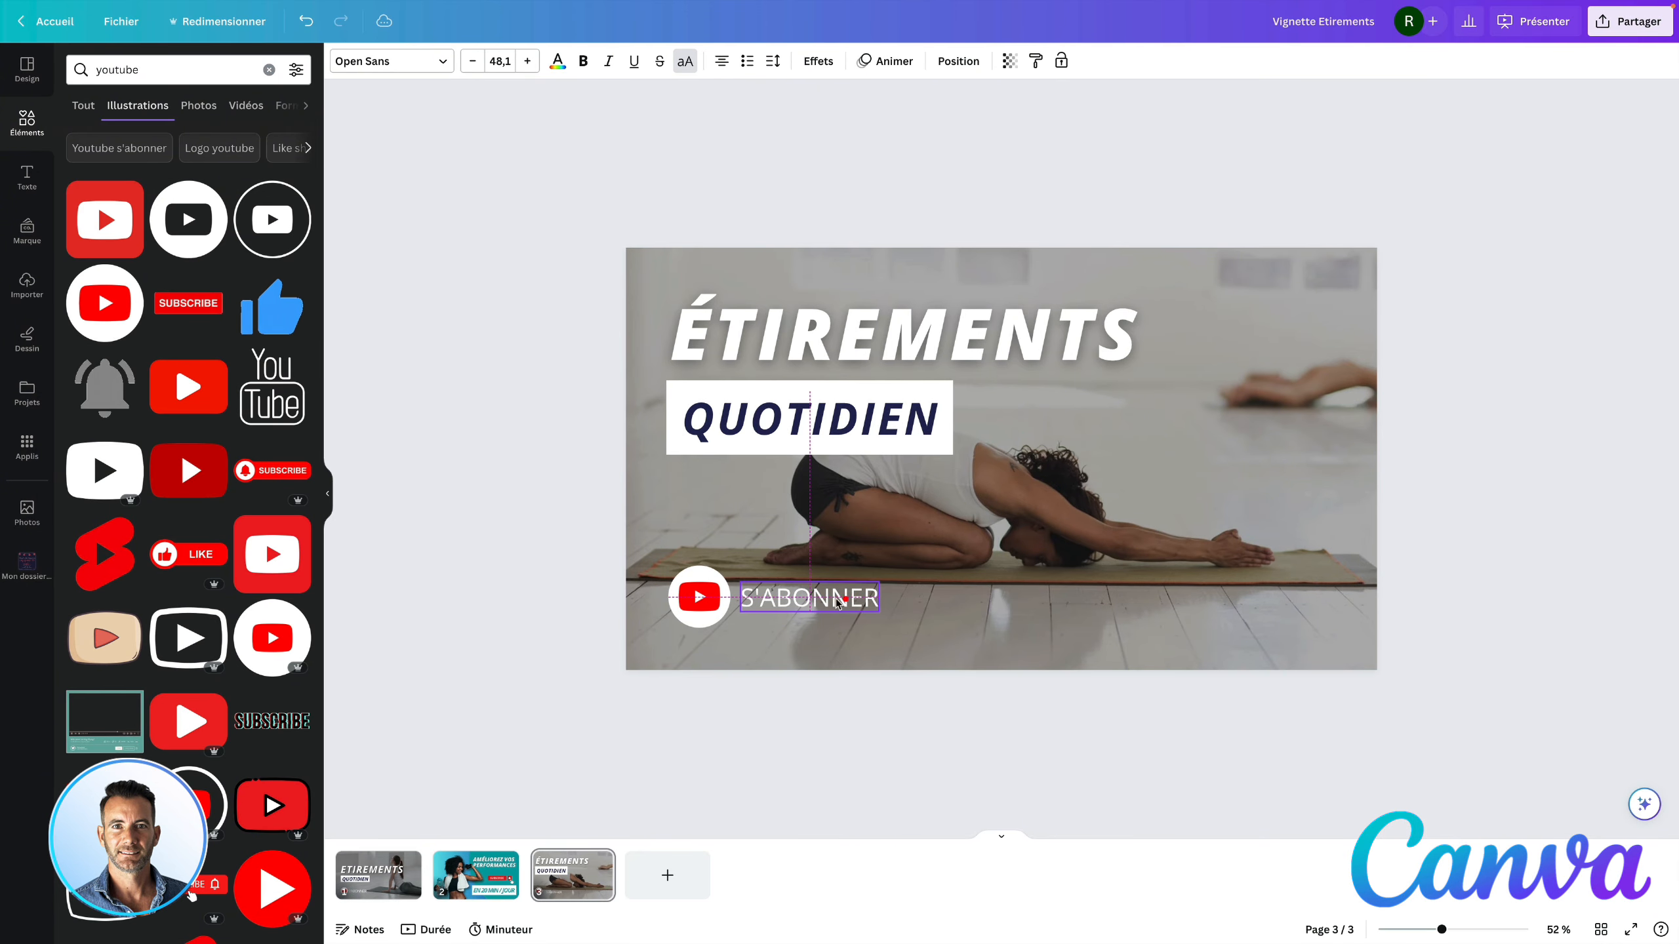
click(558, 536)
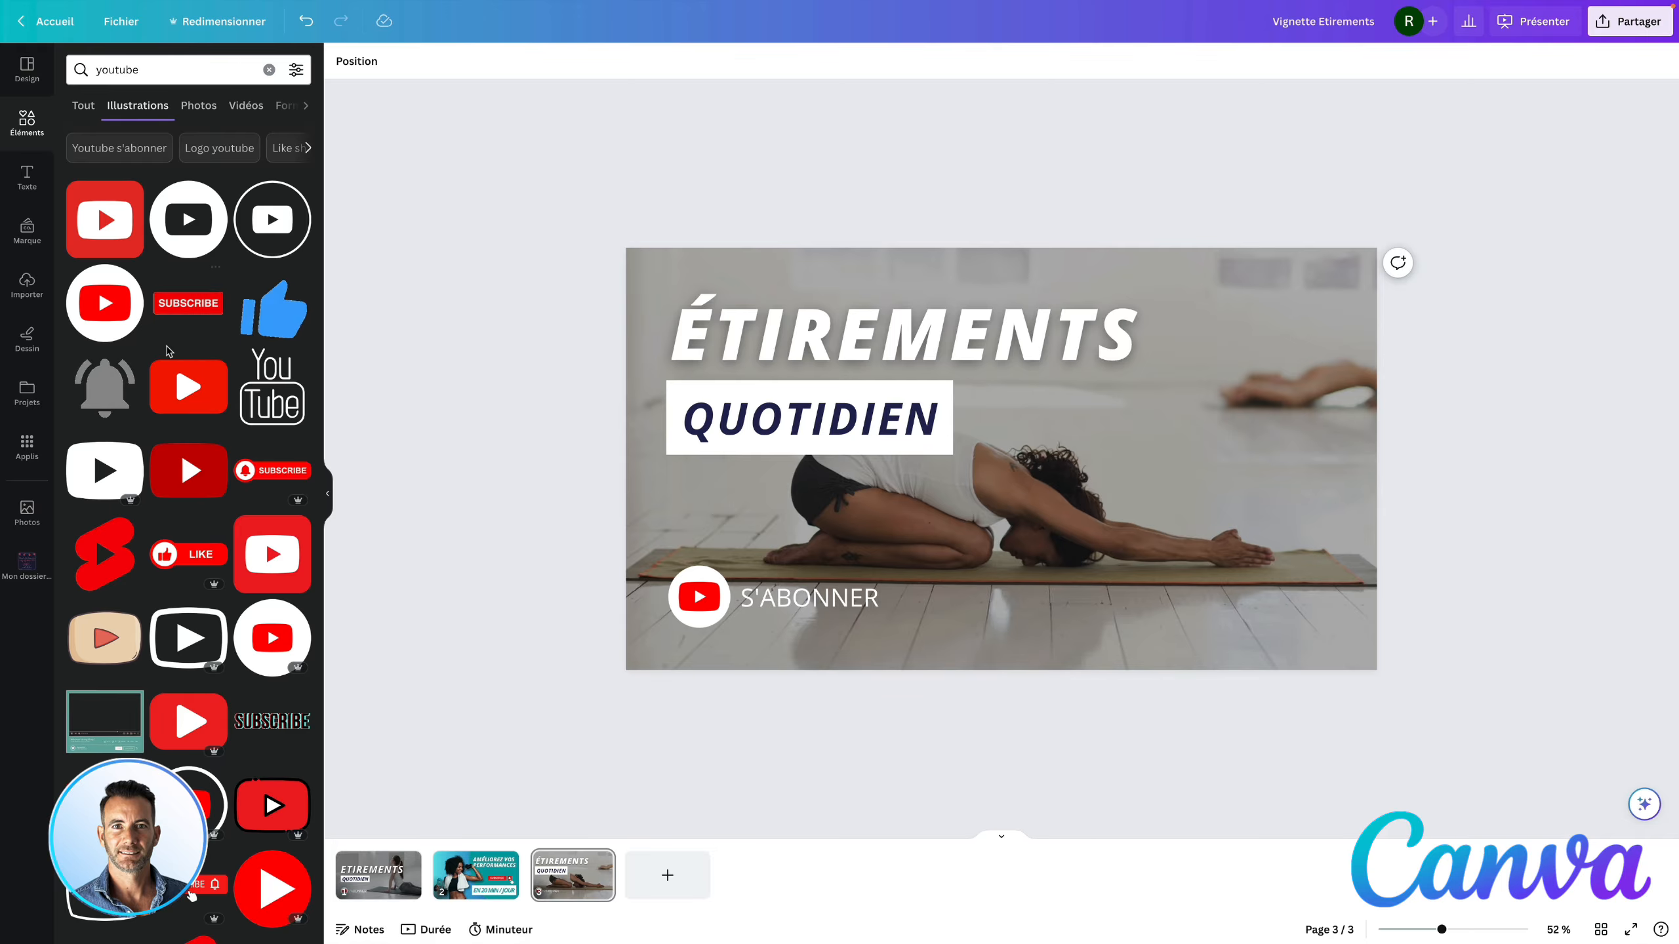
- Browse more YouTube illustrations and examine the woman's cut-out photo in the page 2 example
scroll(168, 352, down, 5)
scroll(190, 580, down, 7)
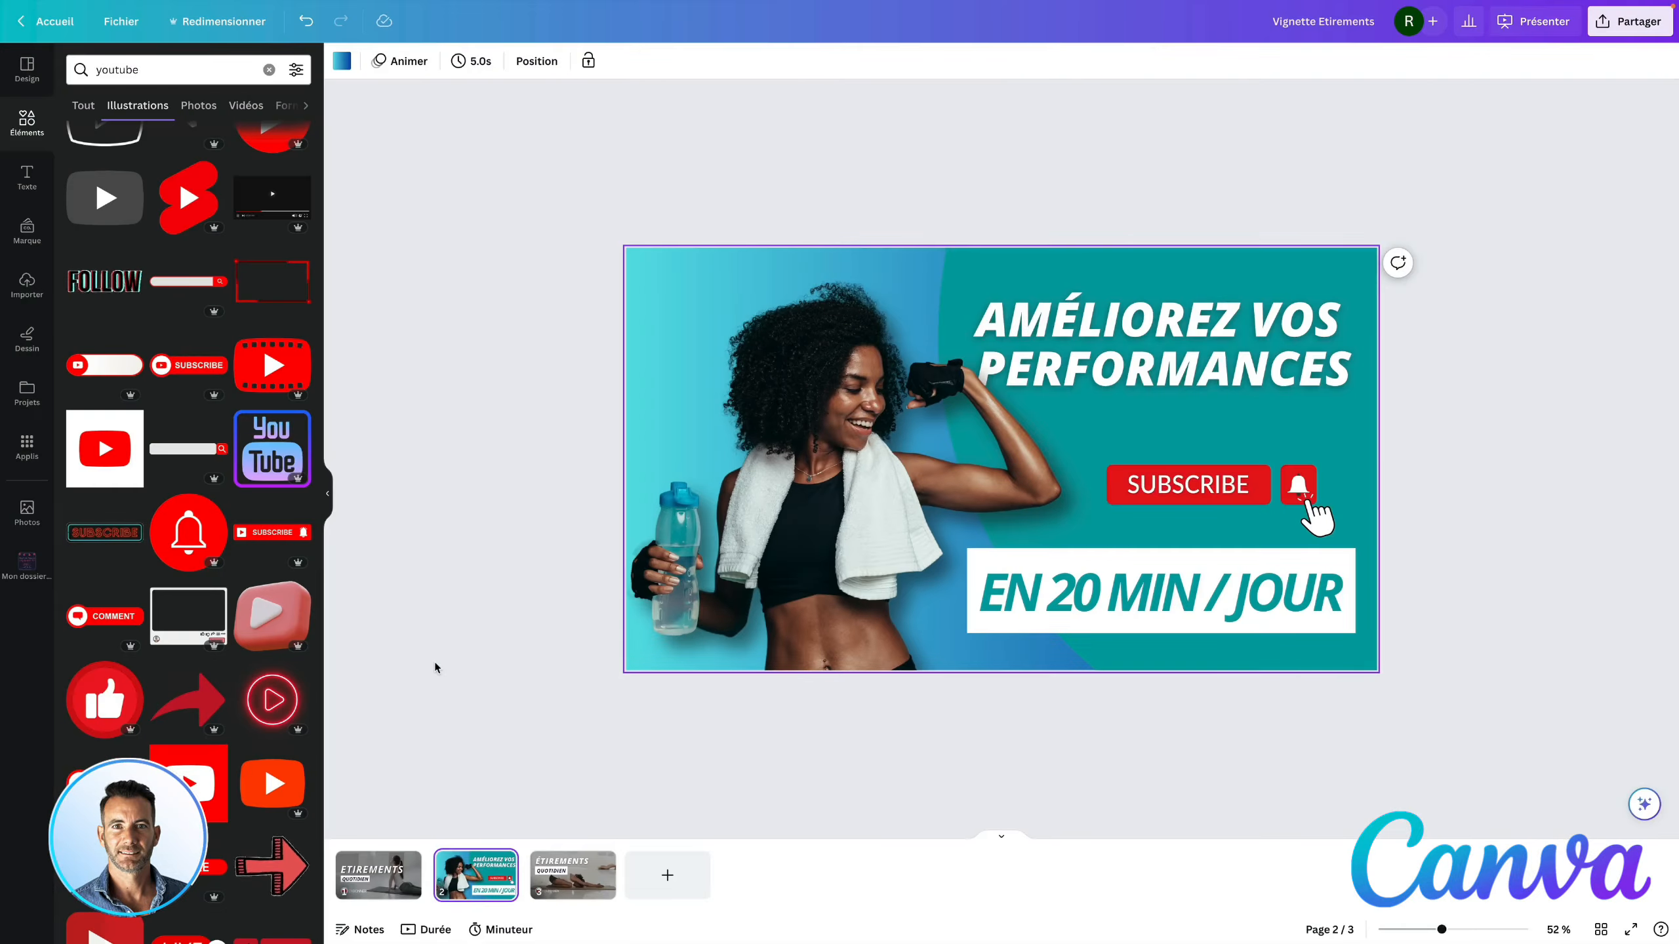
click(792, 589)
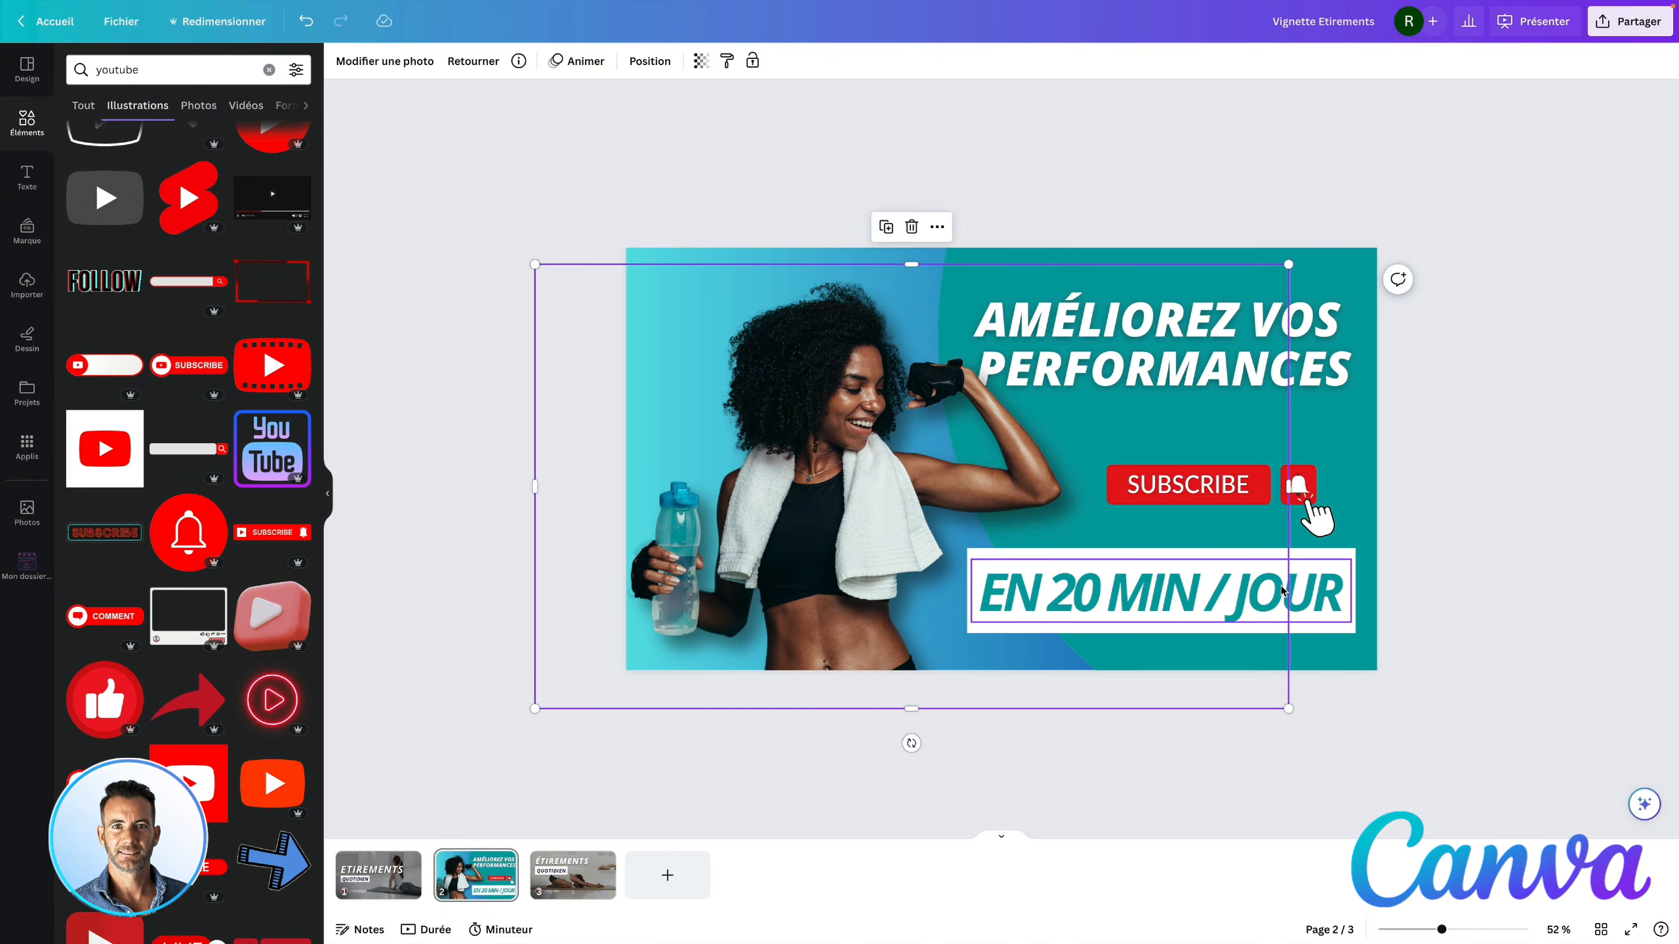
- Add a blank page 4 and give it the turquoise-to-dark-blue gradient background
click(694, 879)
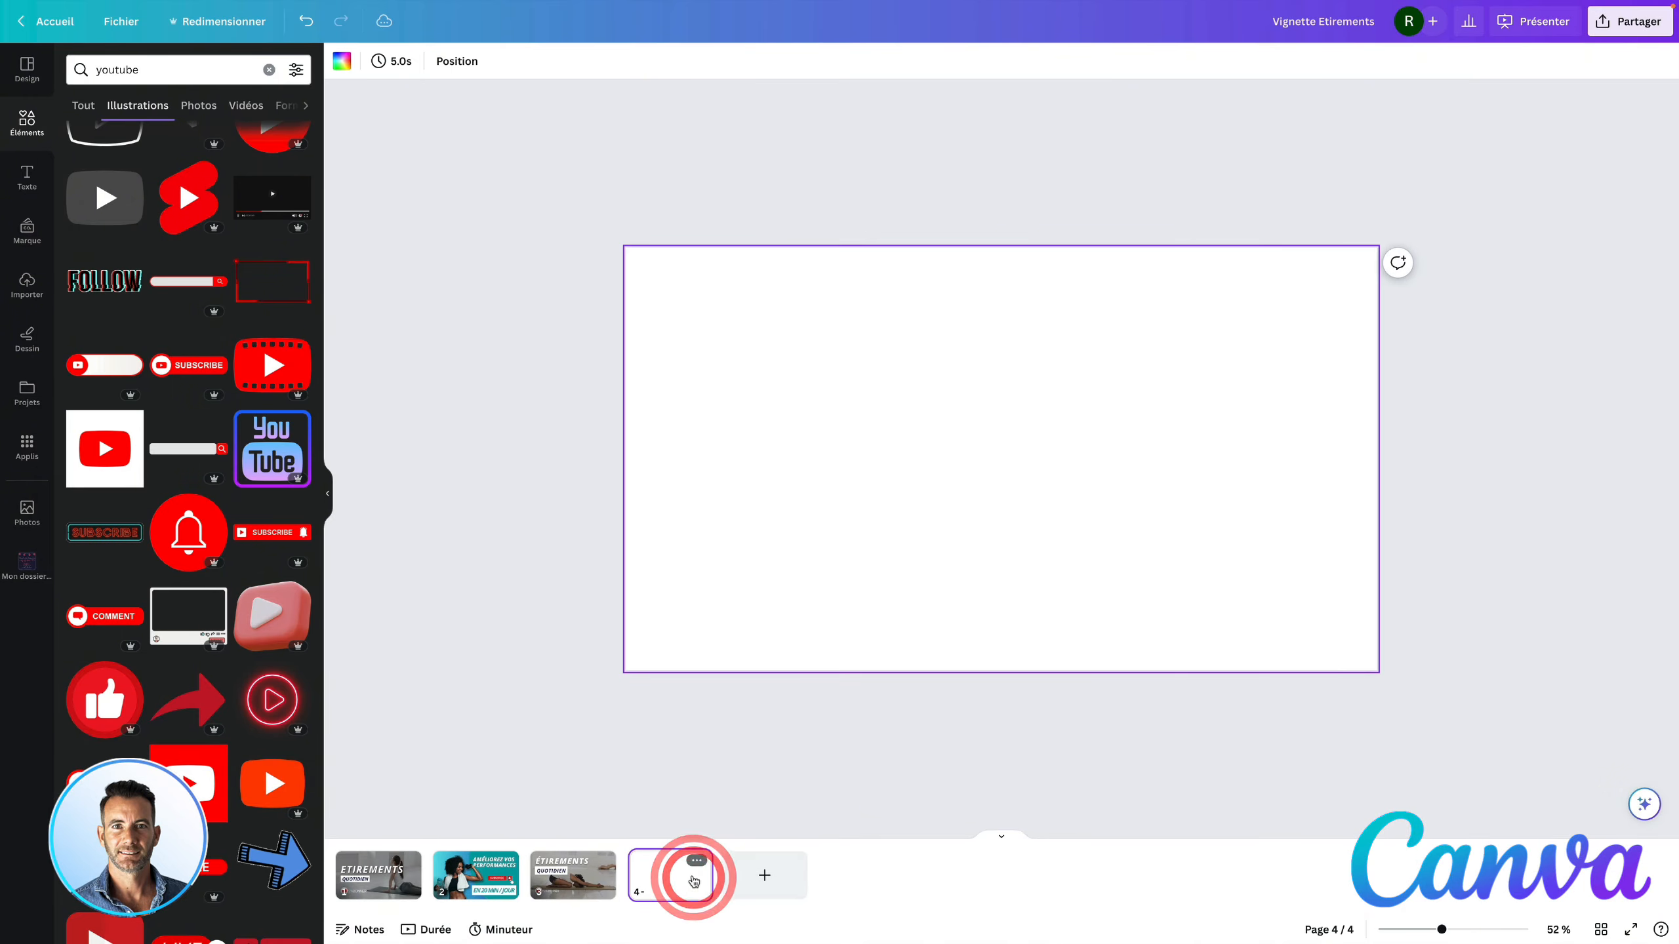
click(758, 450)
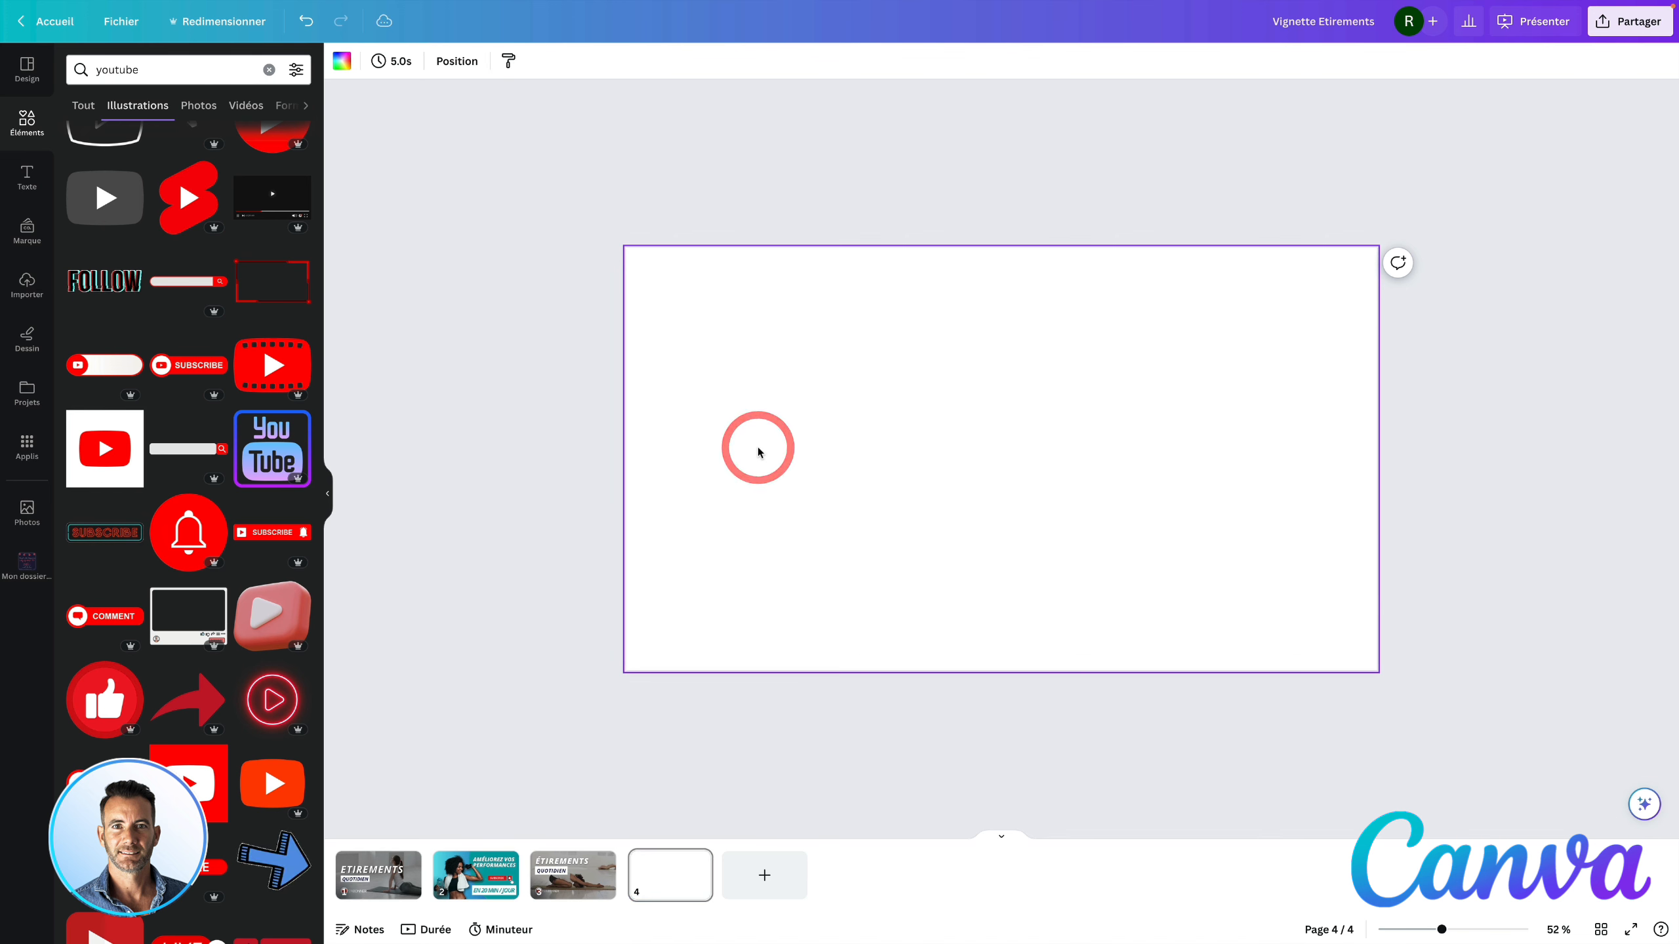
click(341, 62)
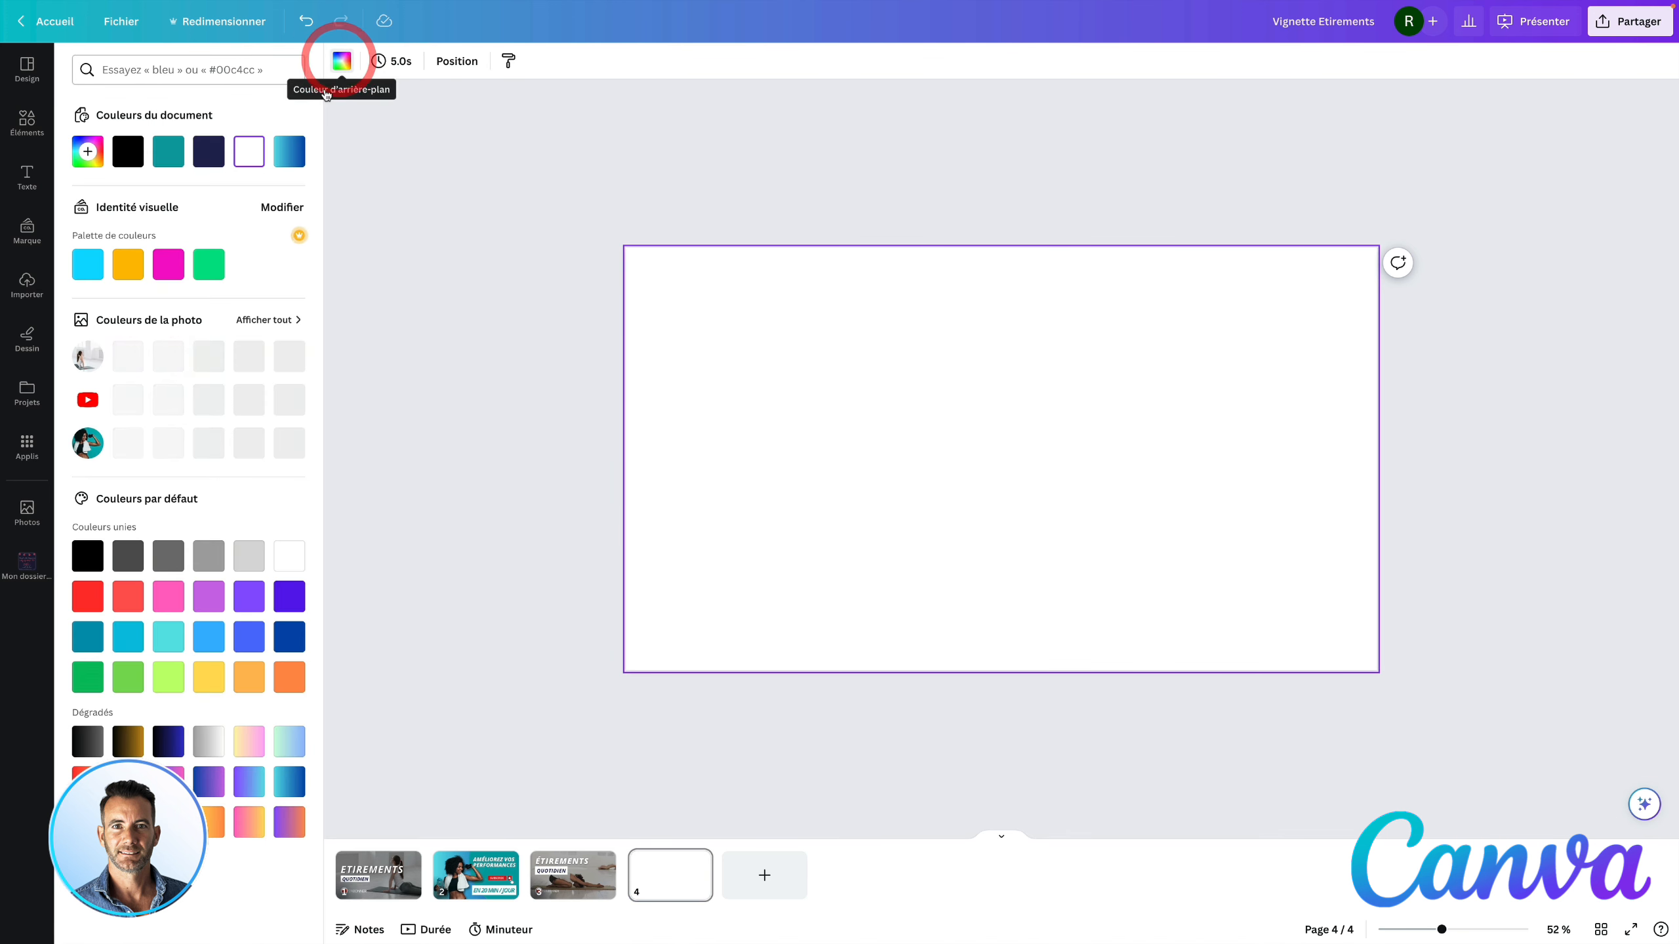
click(243, 785)
click(290, 781)
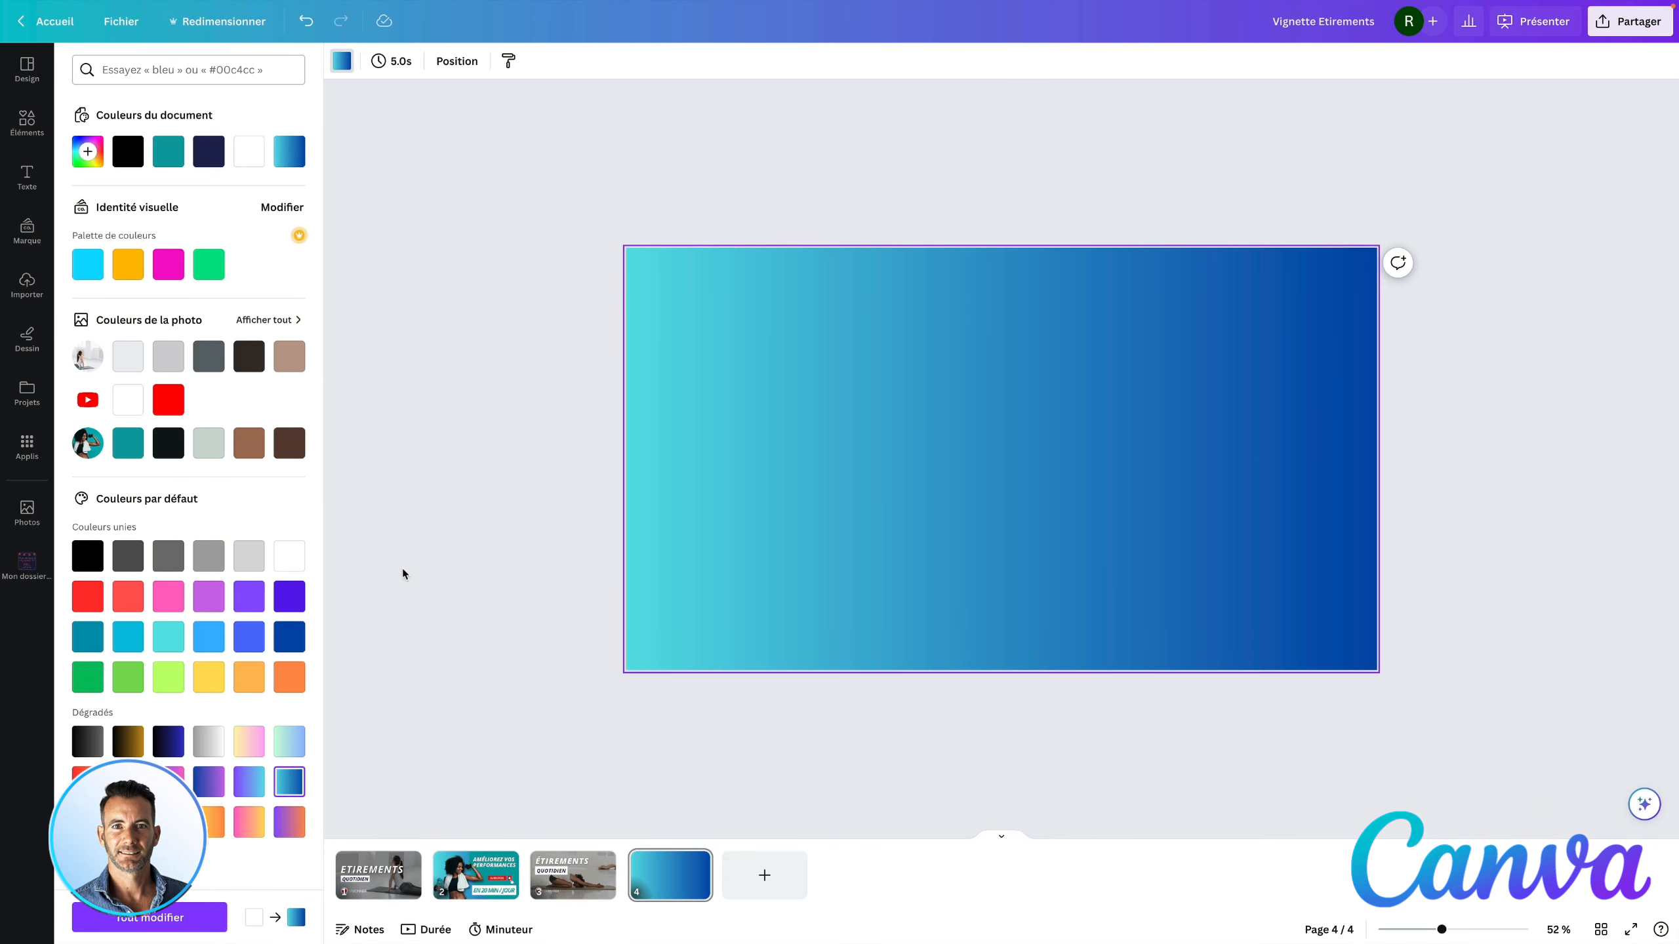
click(417, 644)
- Search the photos for "fitness" and add the flexing woman with towel and water bottle to page 4
click(37, 508)
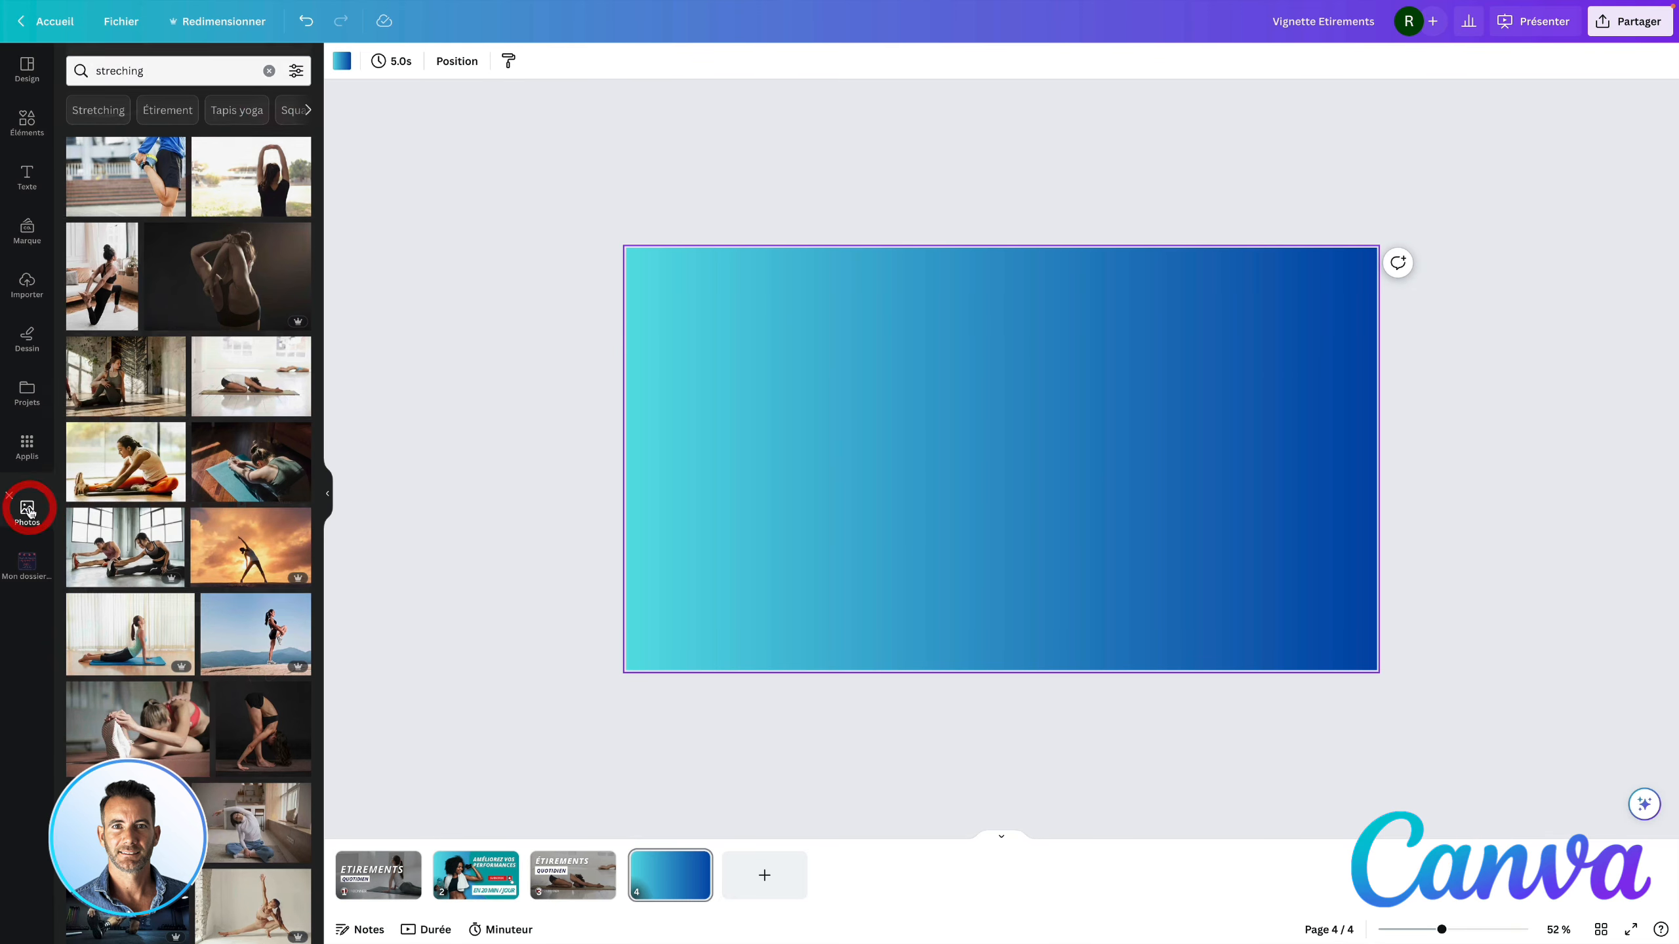
double_click(191, 69)
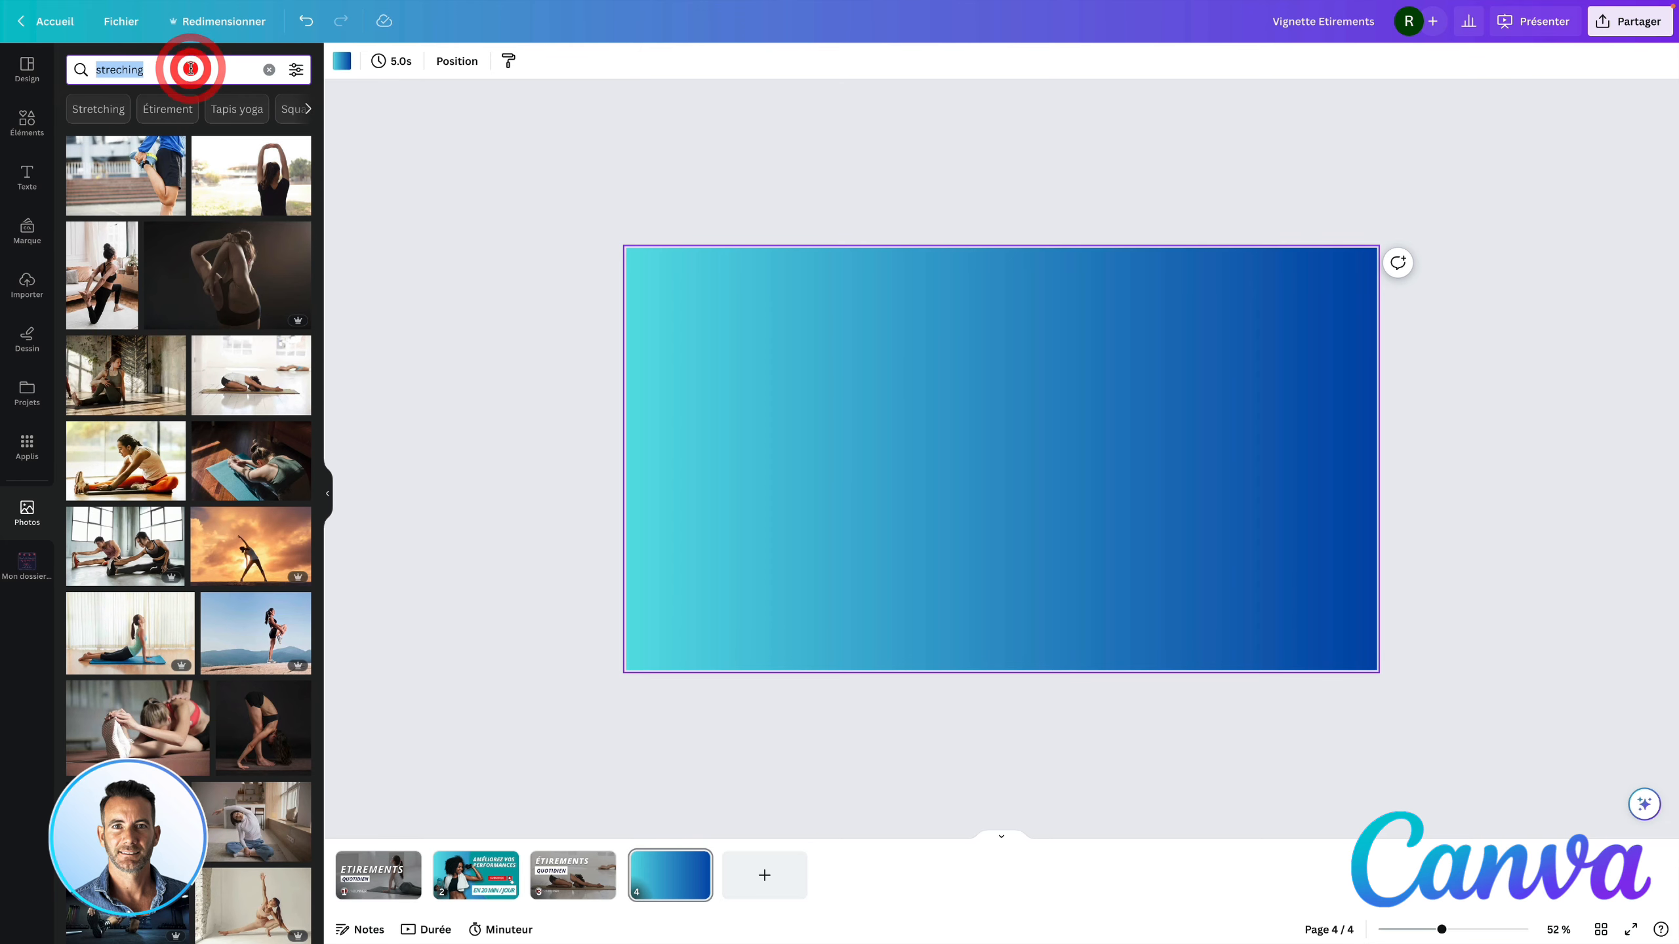
text(fitness)
key(Return)
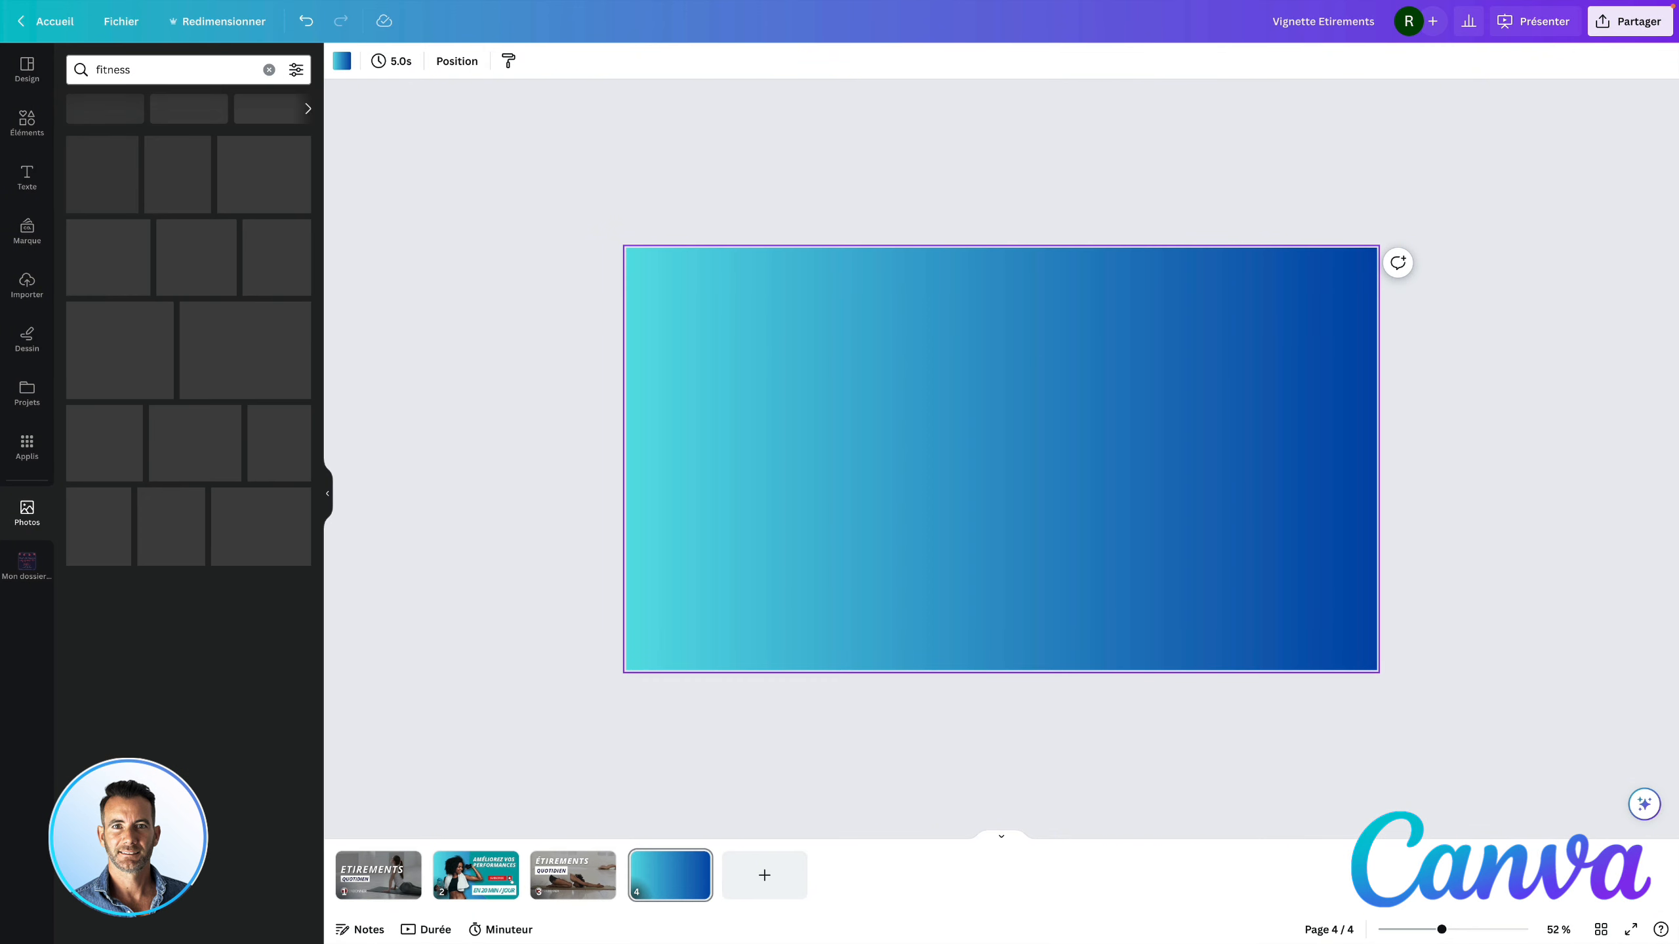
scroll(164, 306, down, 10)
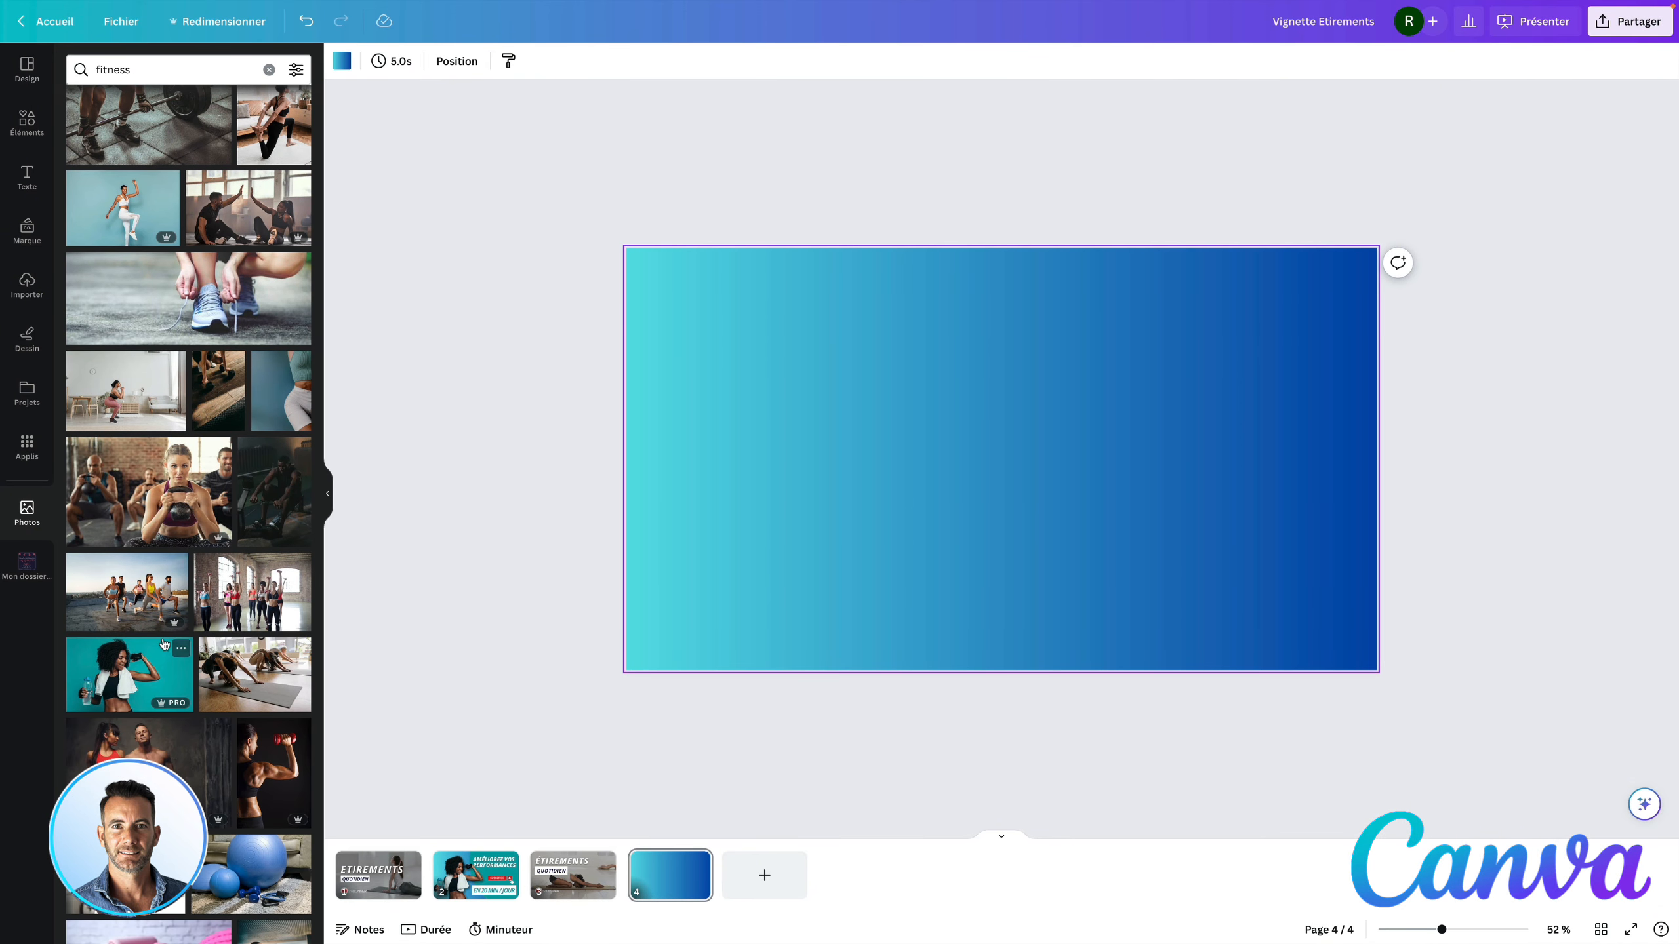
click(155, 680)
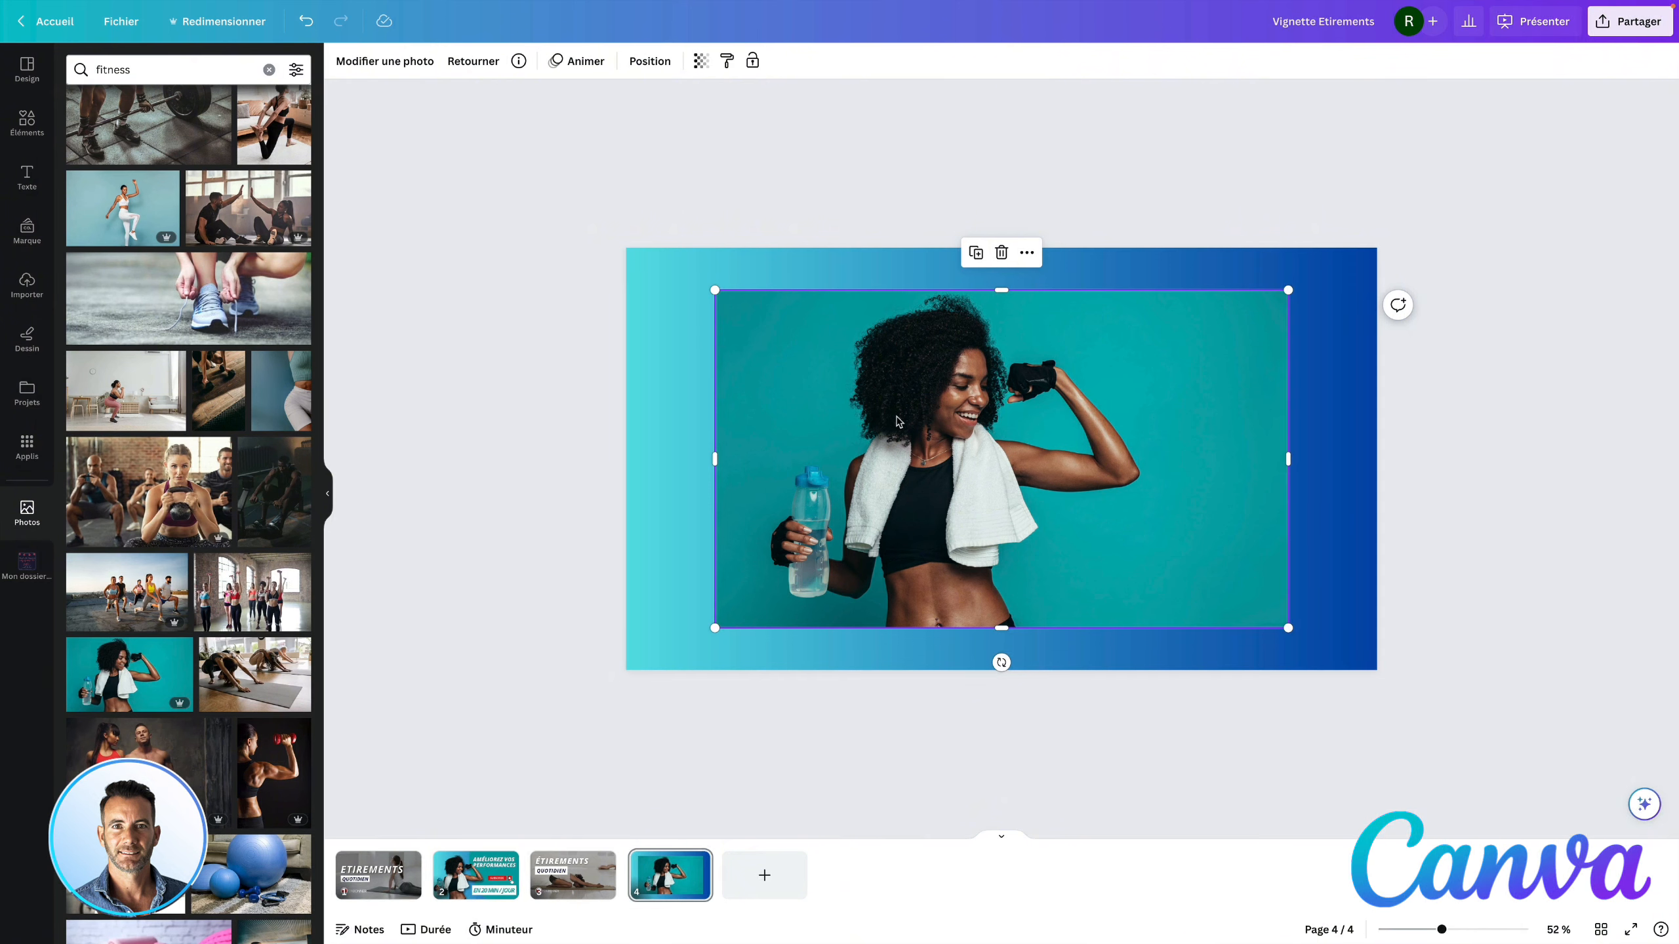
- Remove the background of the woman's photo and enlarge it to fill about the full page height
click(366, 67)
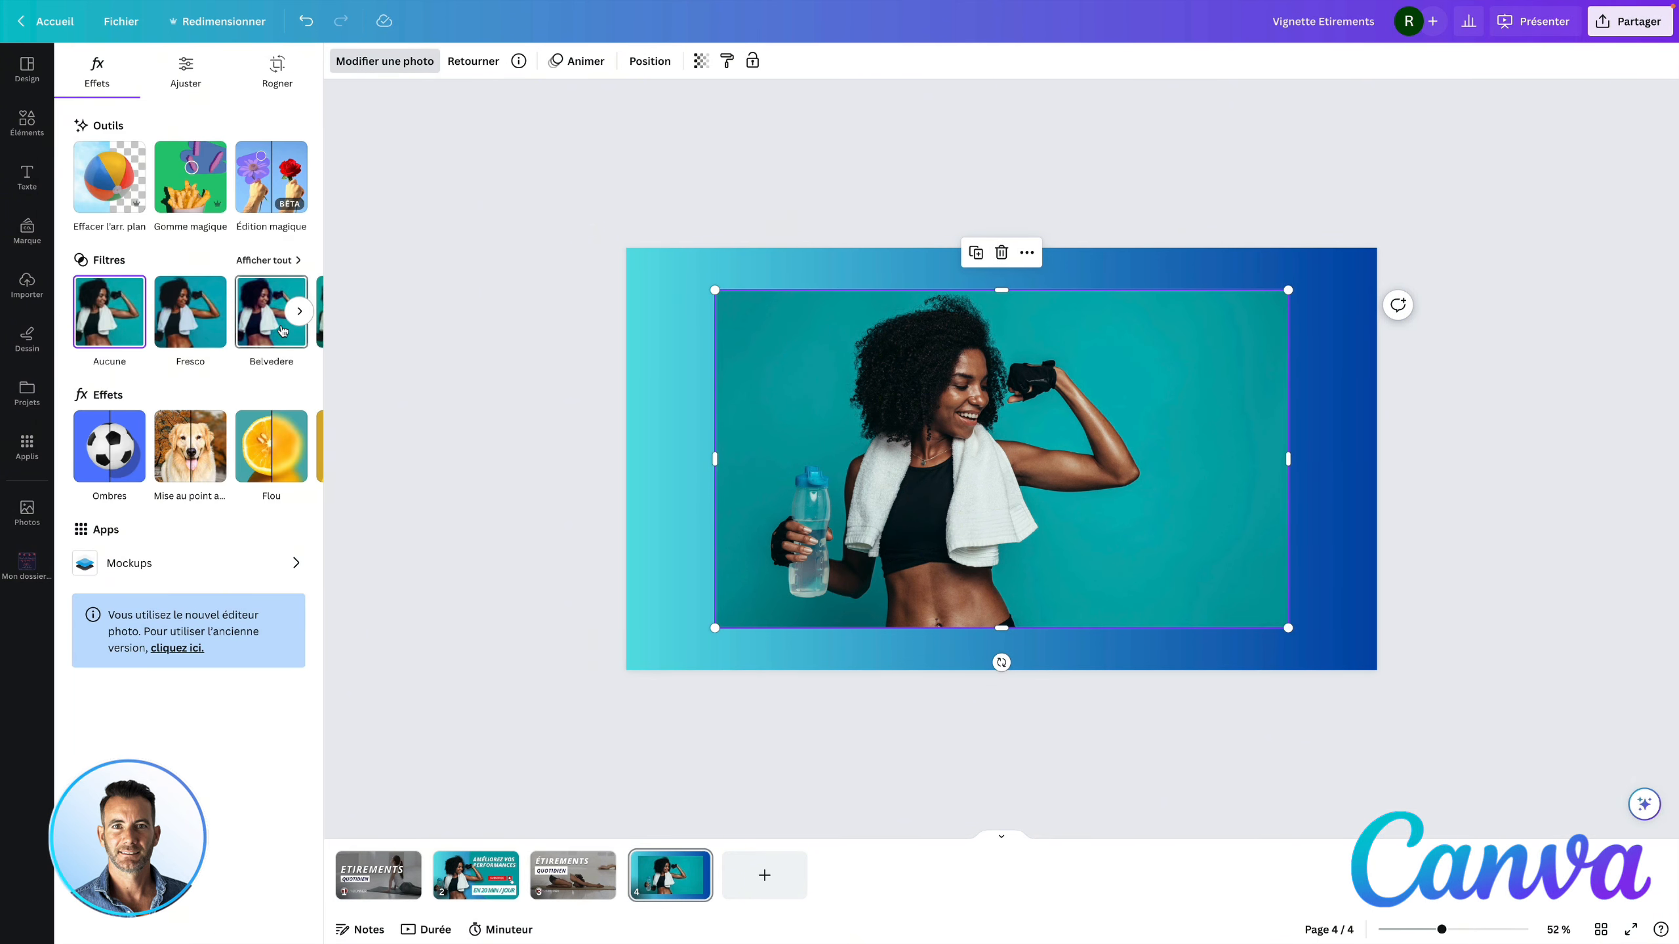
click(108, 204)
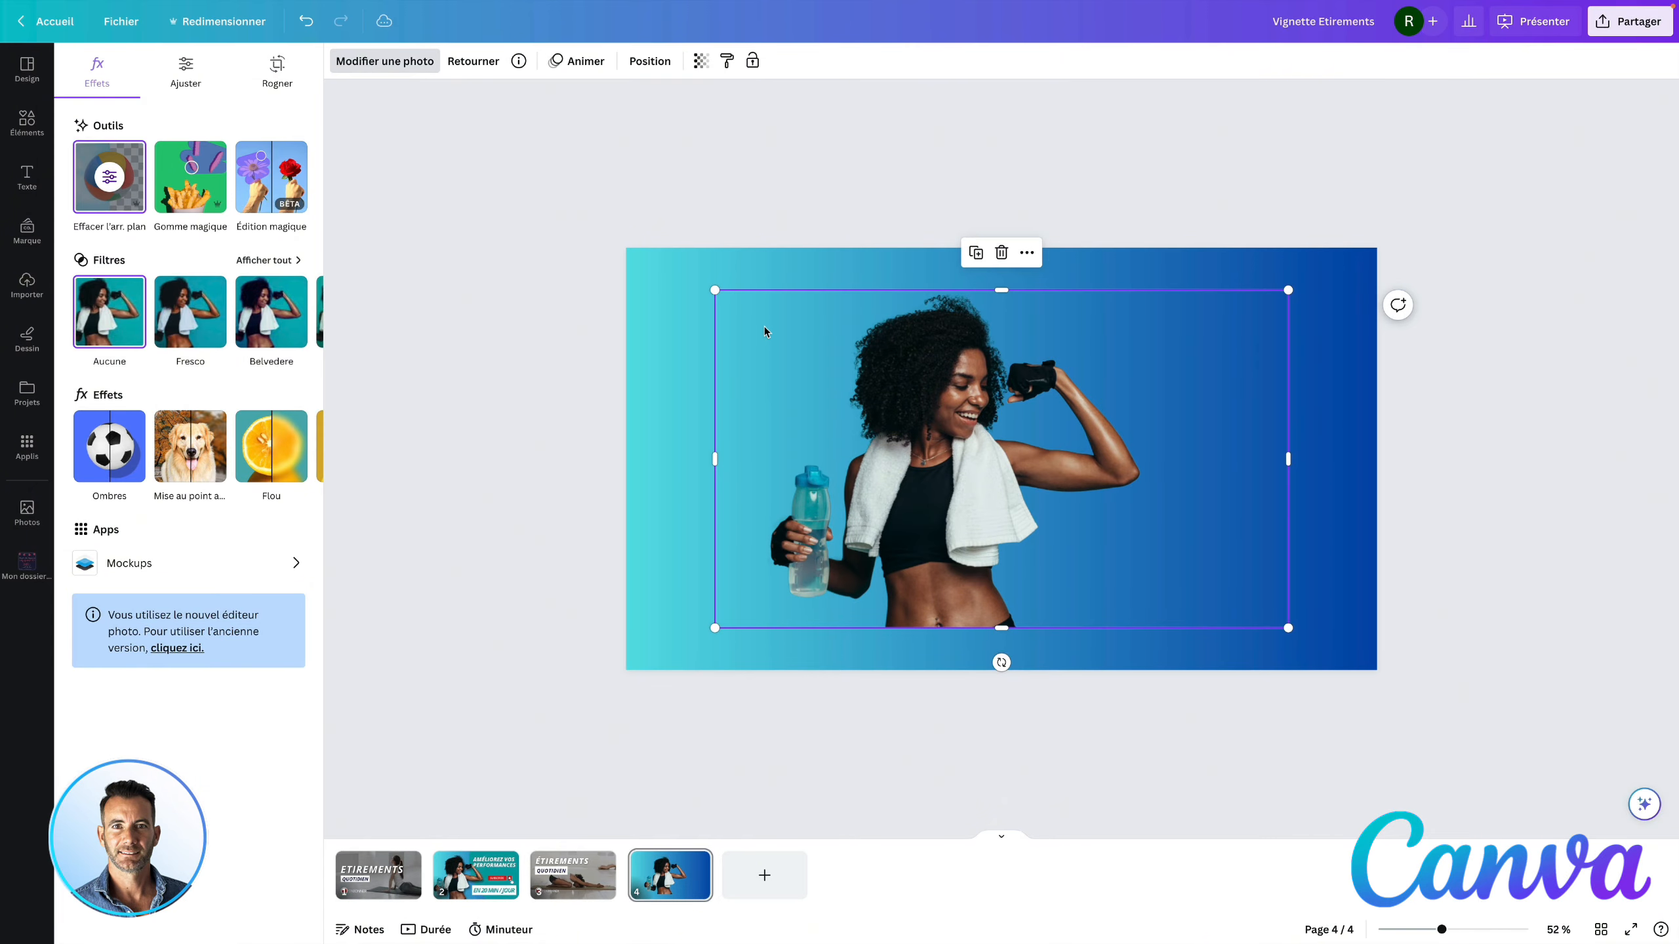
drag(714, 289, 639, 246)
drag(1288, 626, 1360, 670)
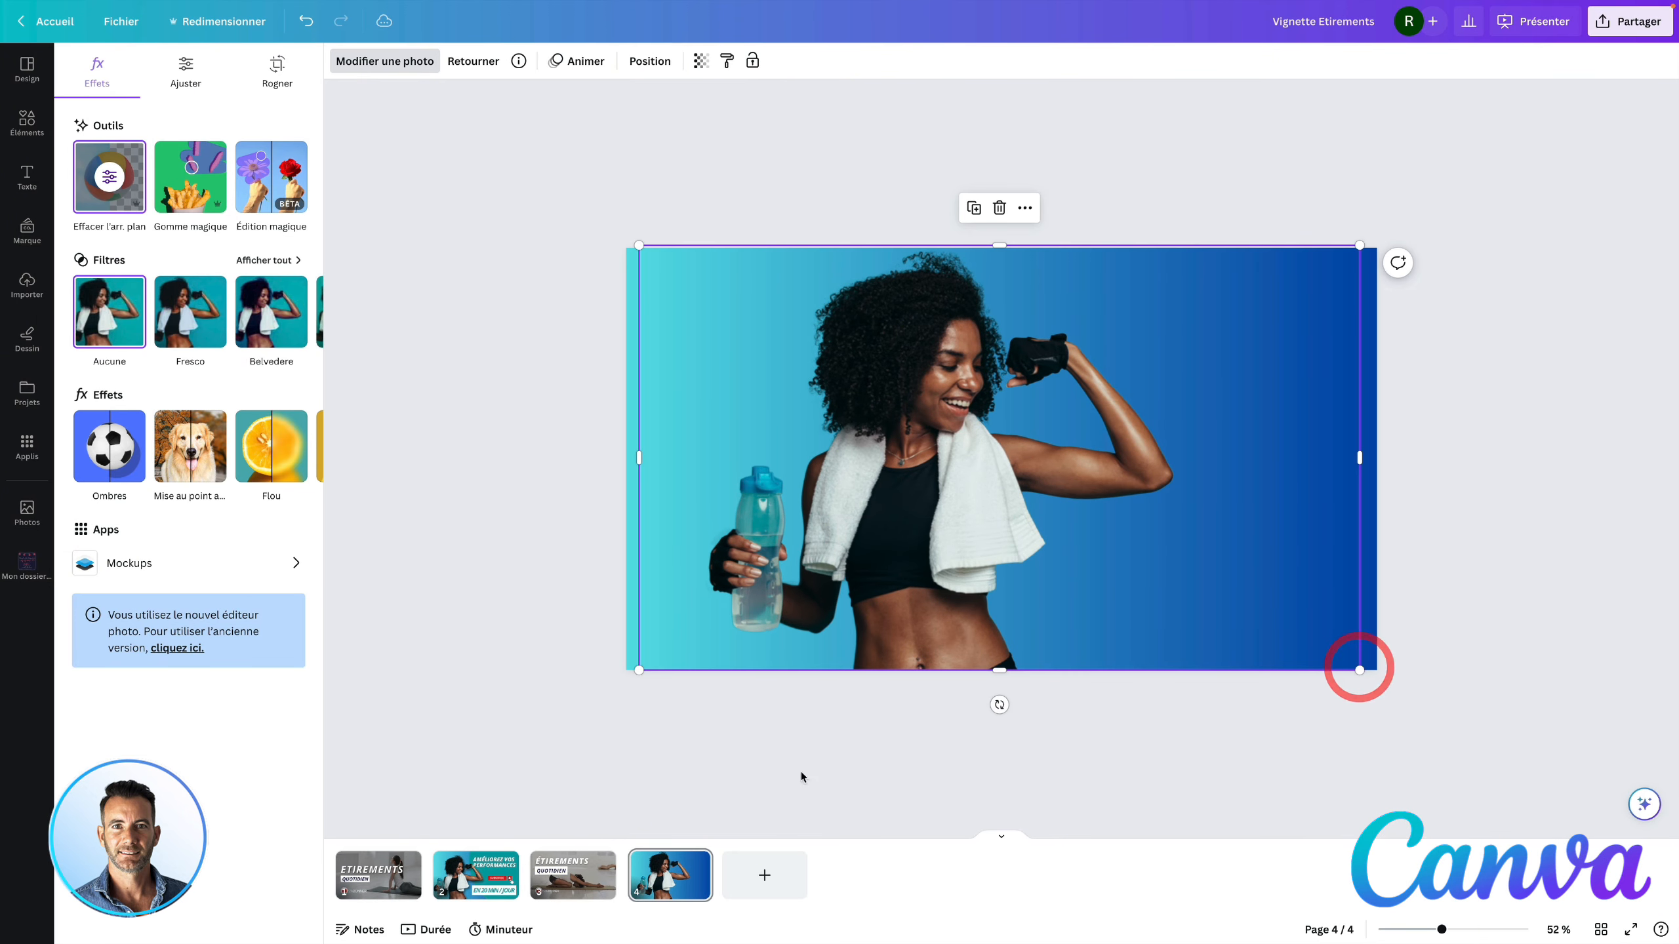
- Compare with the page 2 example and apply the Déposer drop shadow to the woman's cut-out photo on page 4
click(477, 877)
click(656, 878)
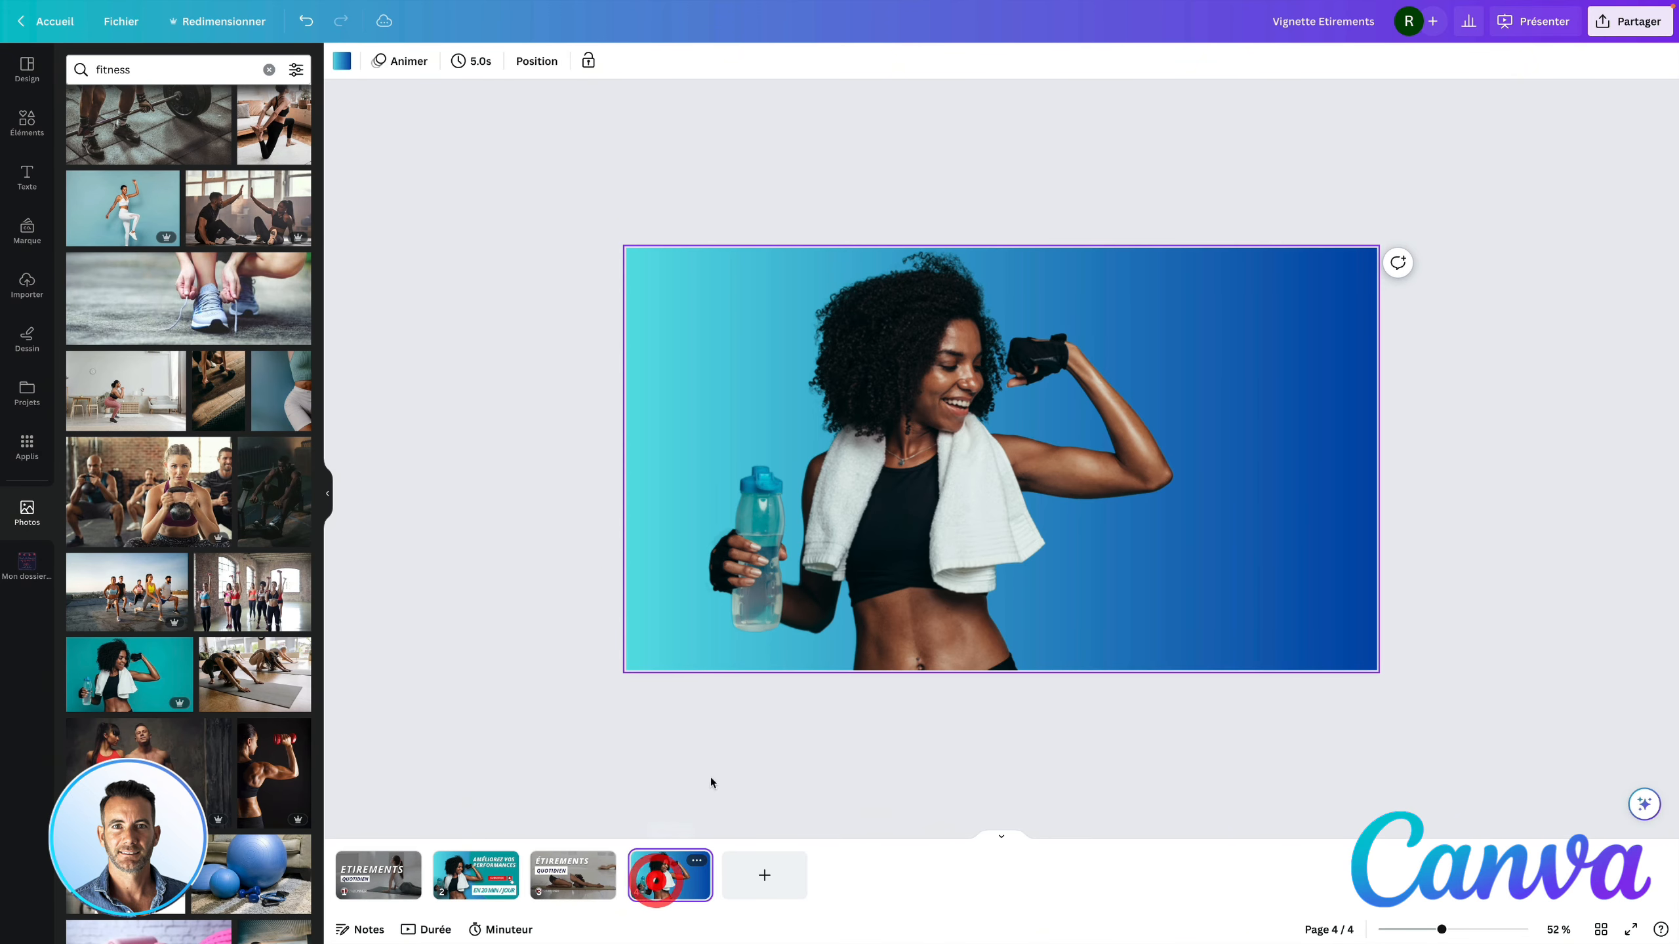
click(868, 526)
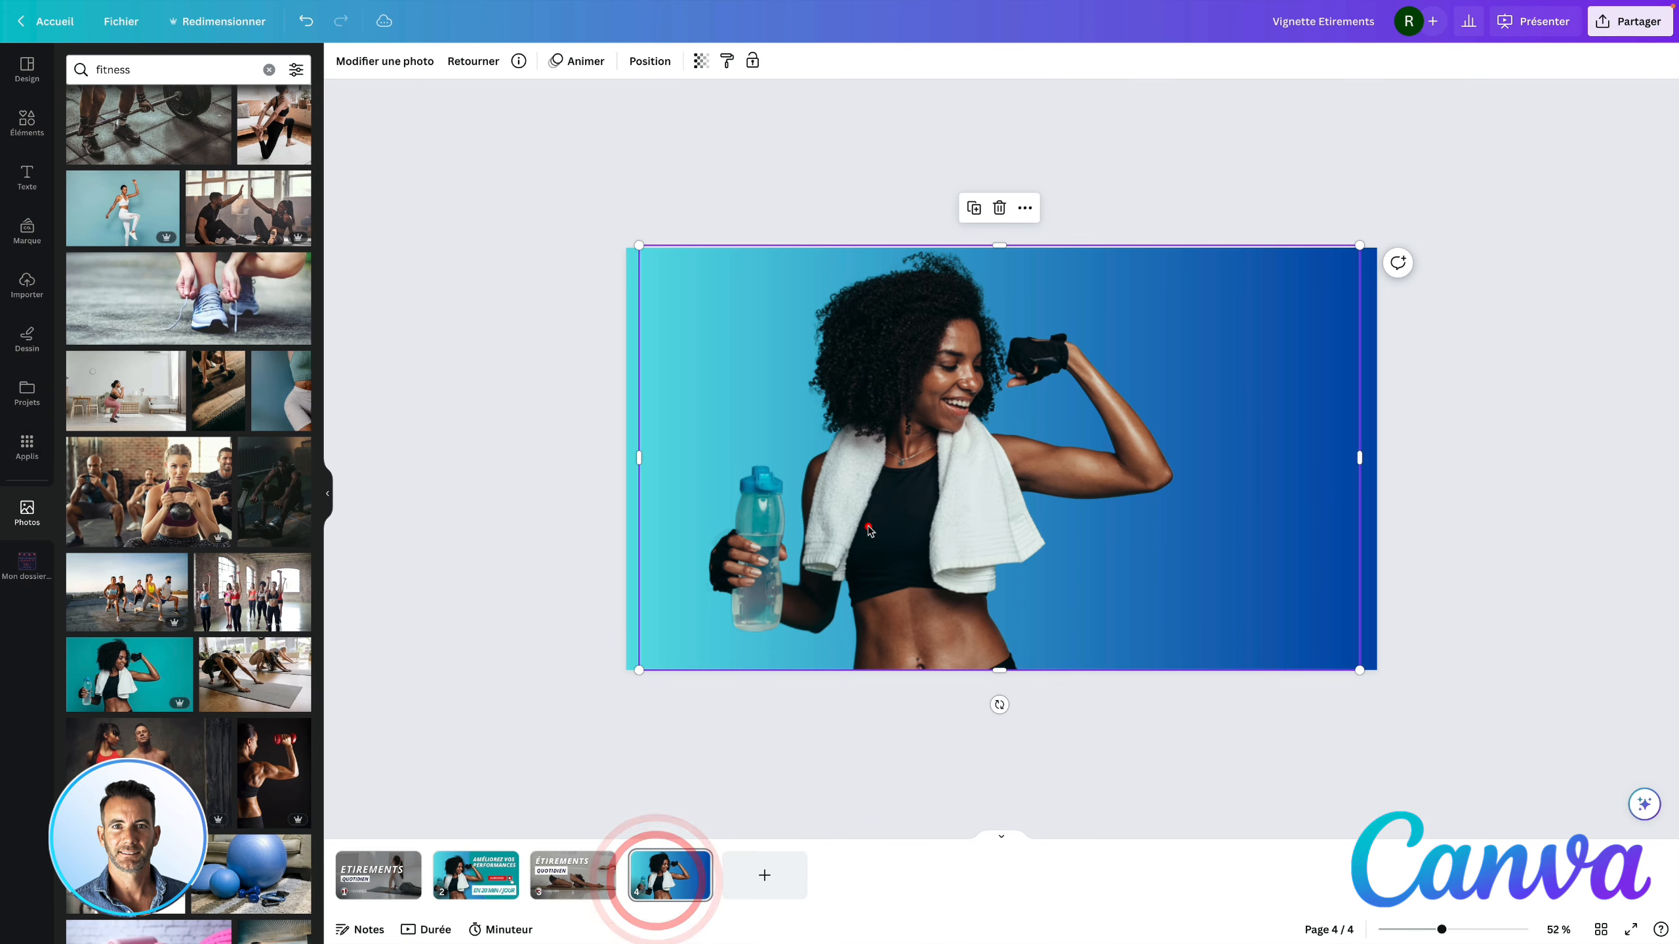
click(373, 63)
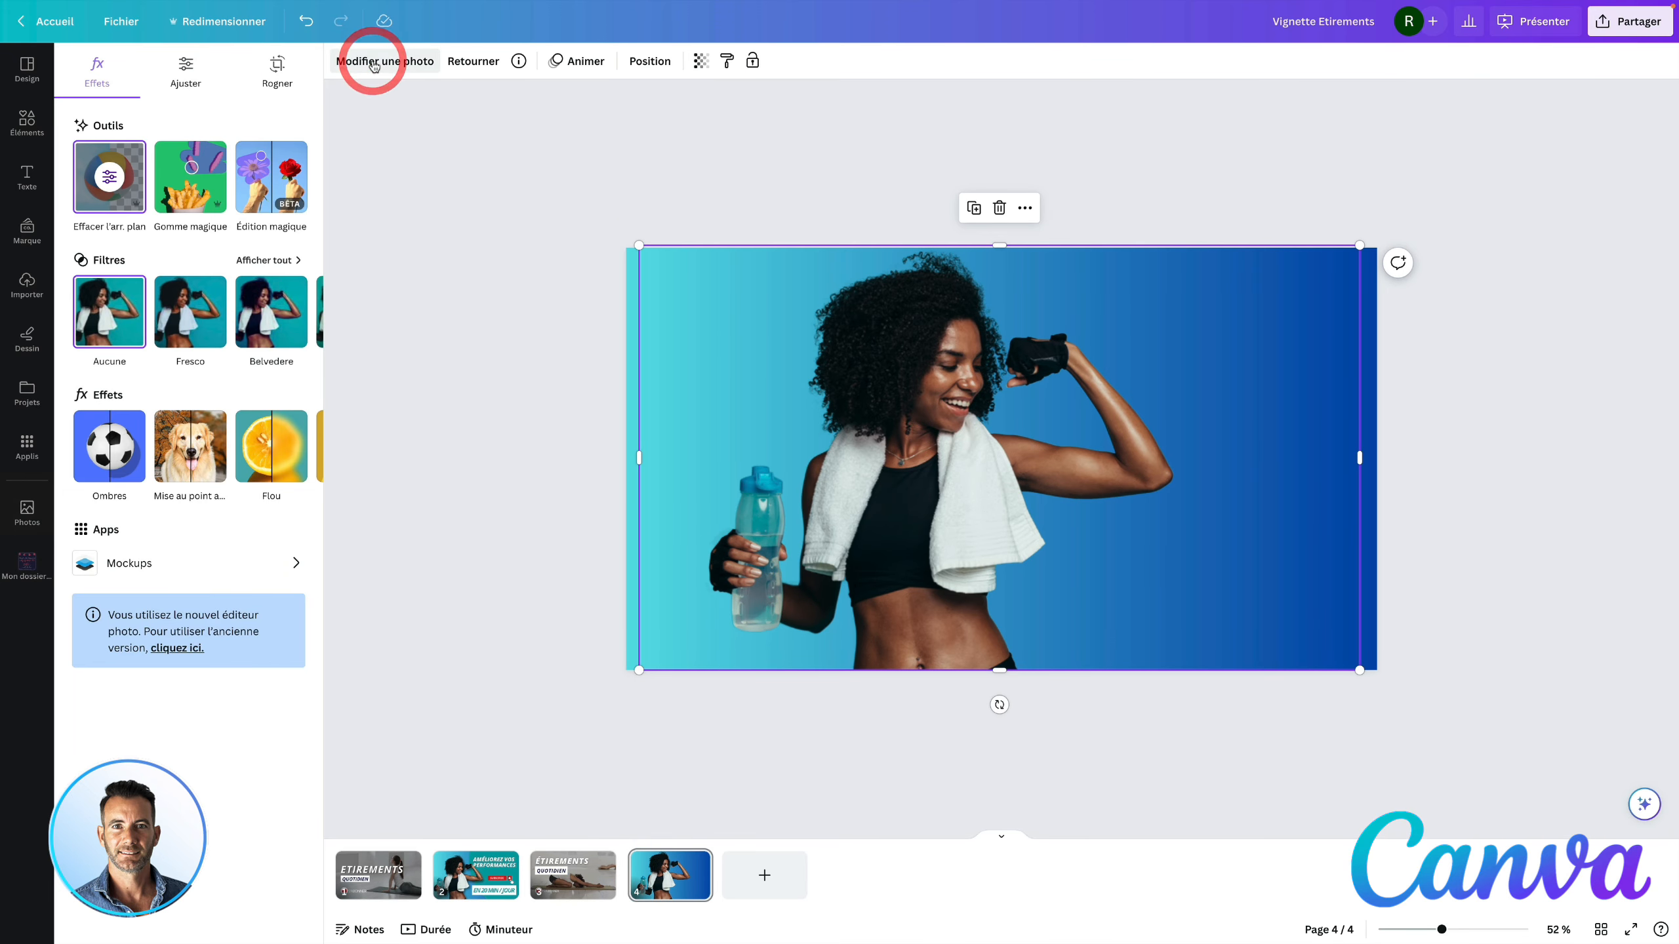
click(102, 460)
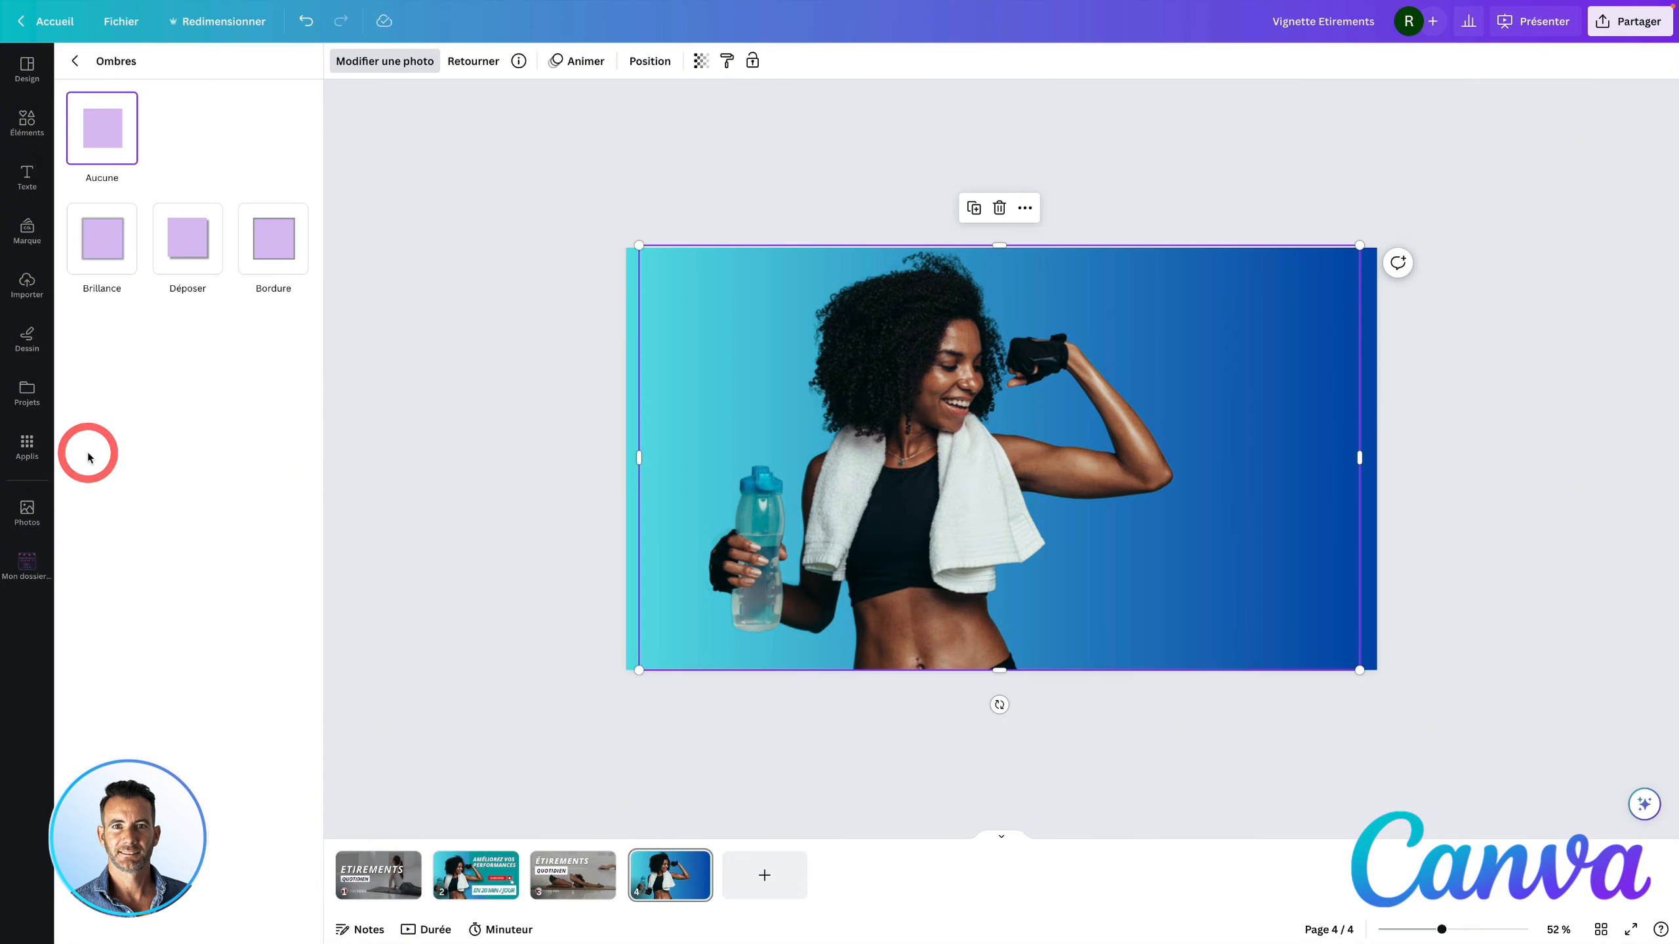
click(106, 240)
click(185, 240)
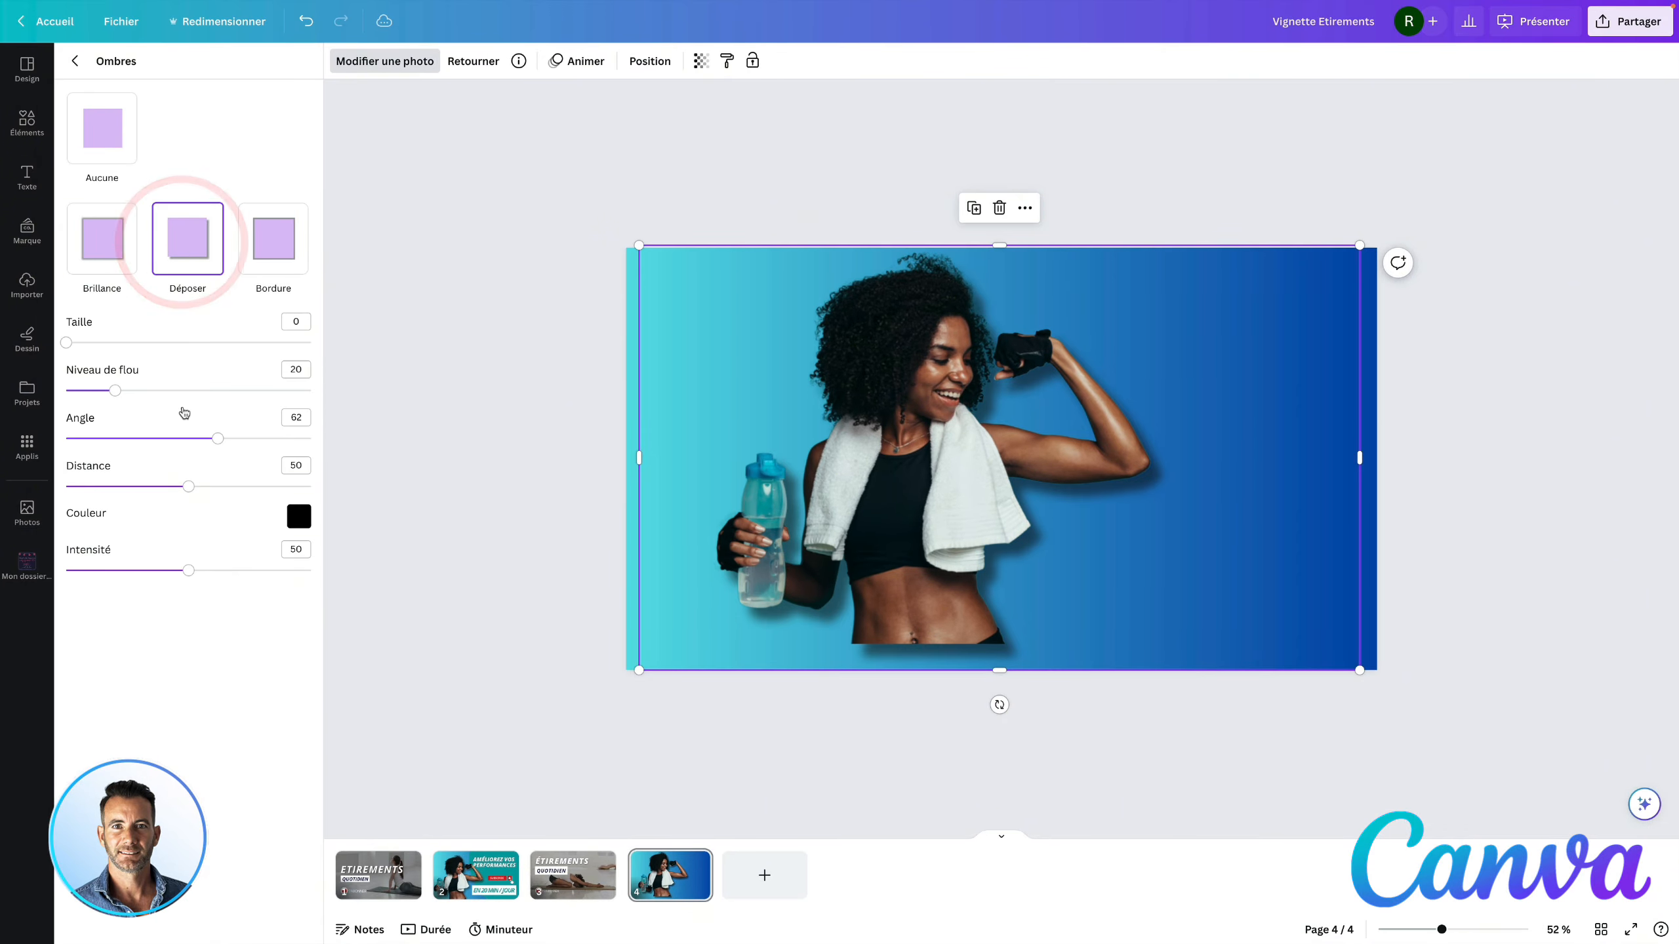
- Set the photo's drop shadow to blur 44, angle 60, distance 55 and intensity 36
drag(69, 344, 157, 390)
drag(190, 487, 213, 438)
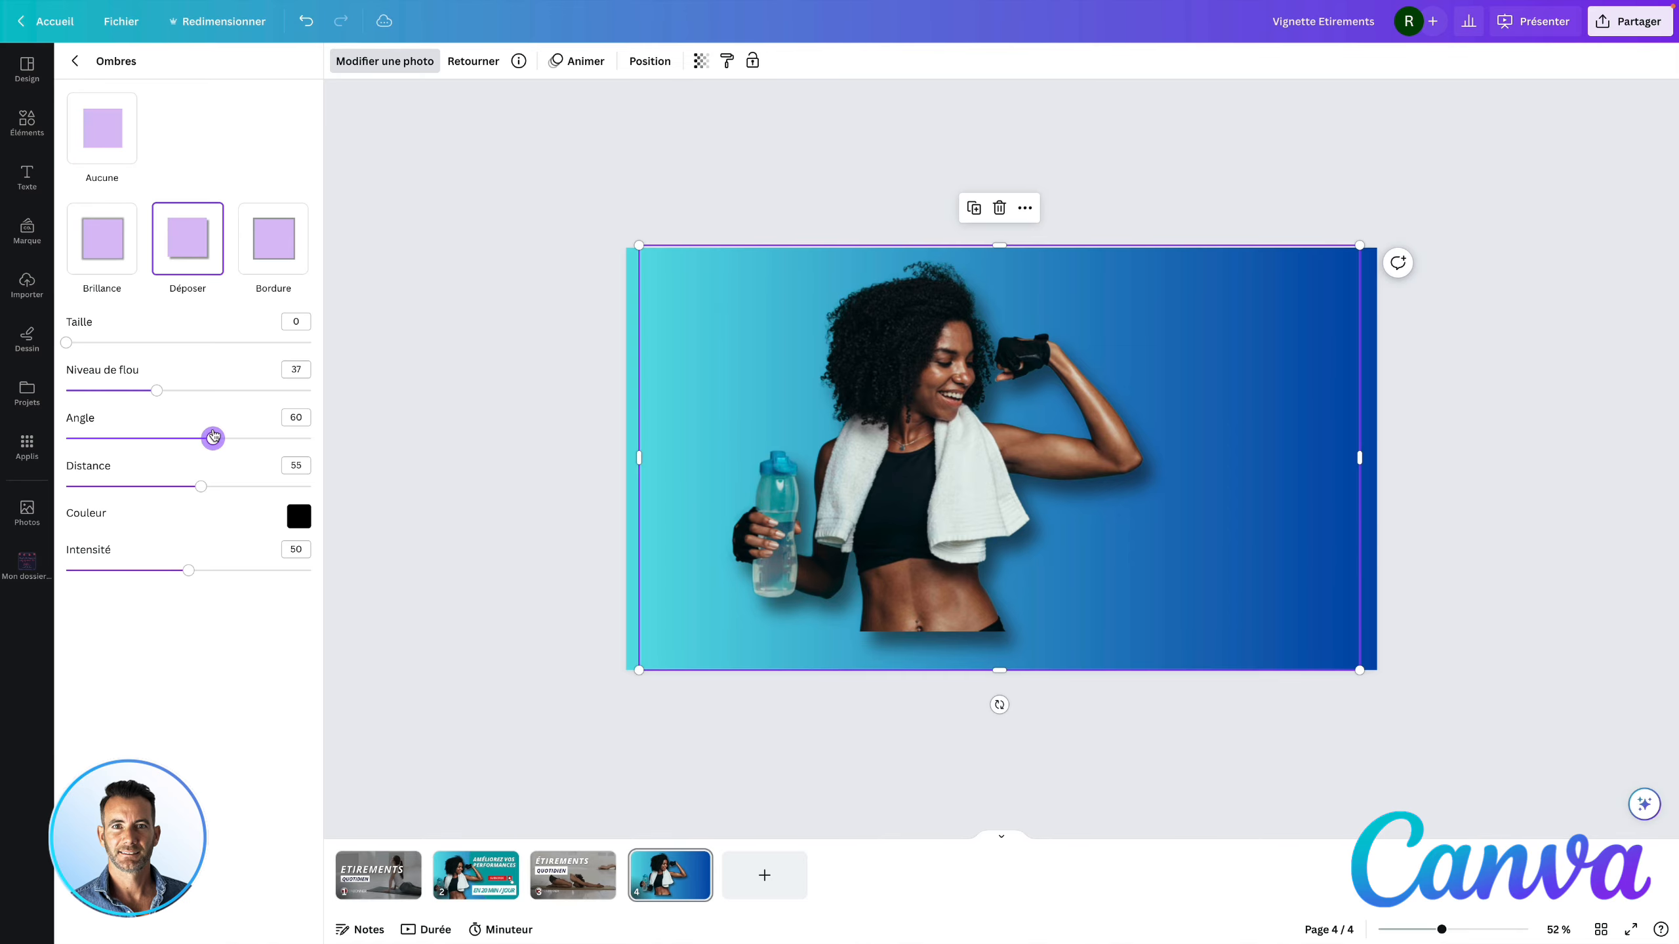
mouse_move(190, 571)
mouse_down()
mouse_move(225, 570)
mouse_move(164, 570)
mouse_up()
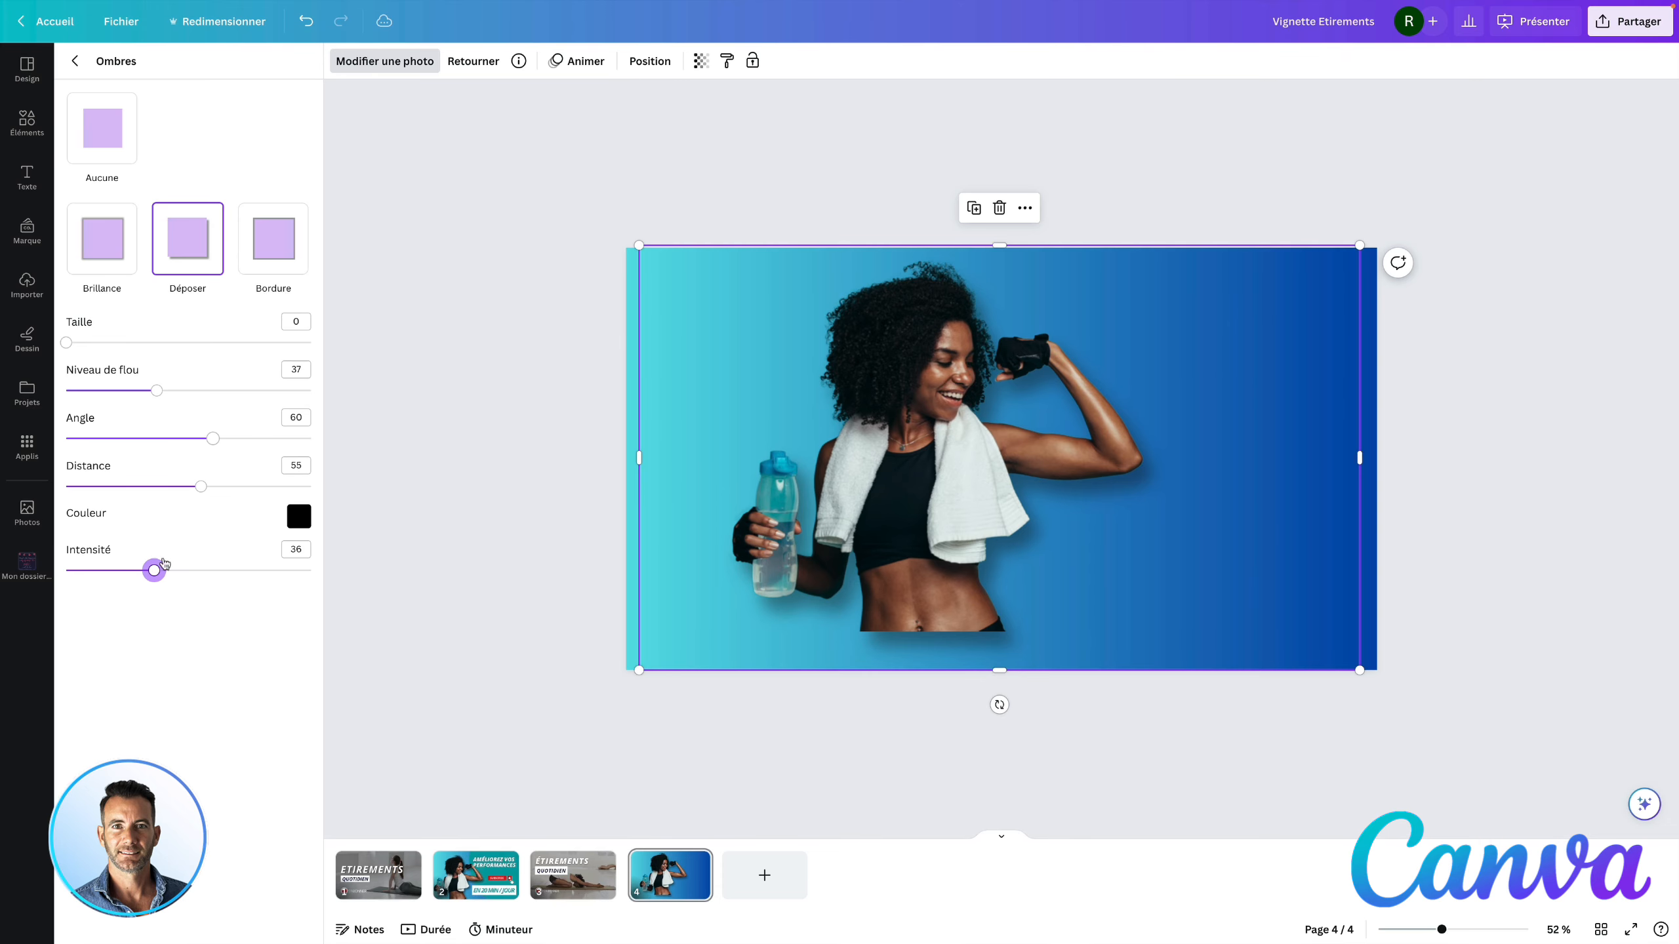
drag(157, 390, 174, 390)
- Enlarge the woman's photo past the left and bottom page edges so that her cropped waist meets the page's lower edge
drag(639, 670, 554, 720)
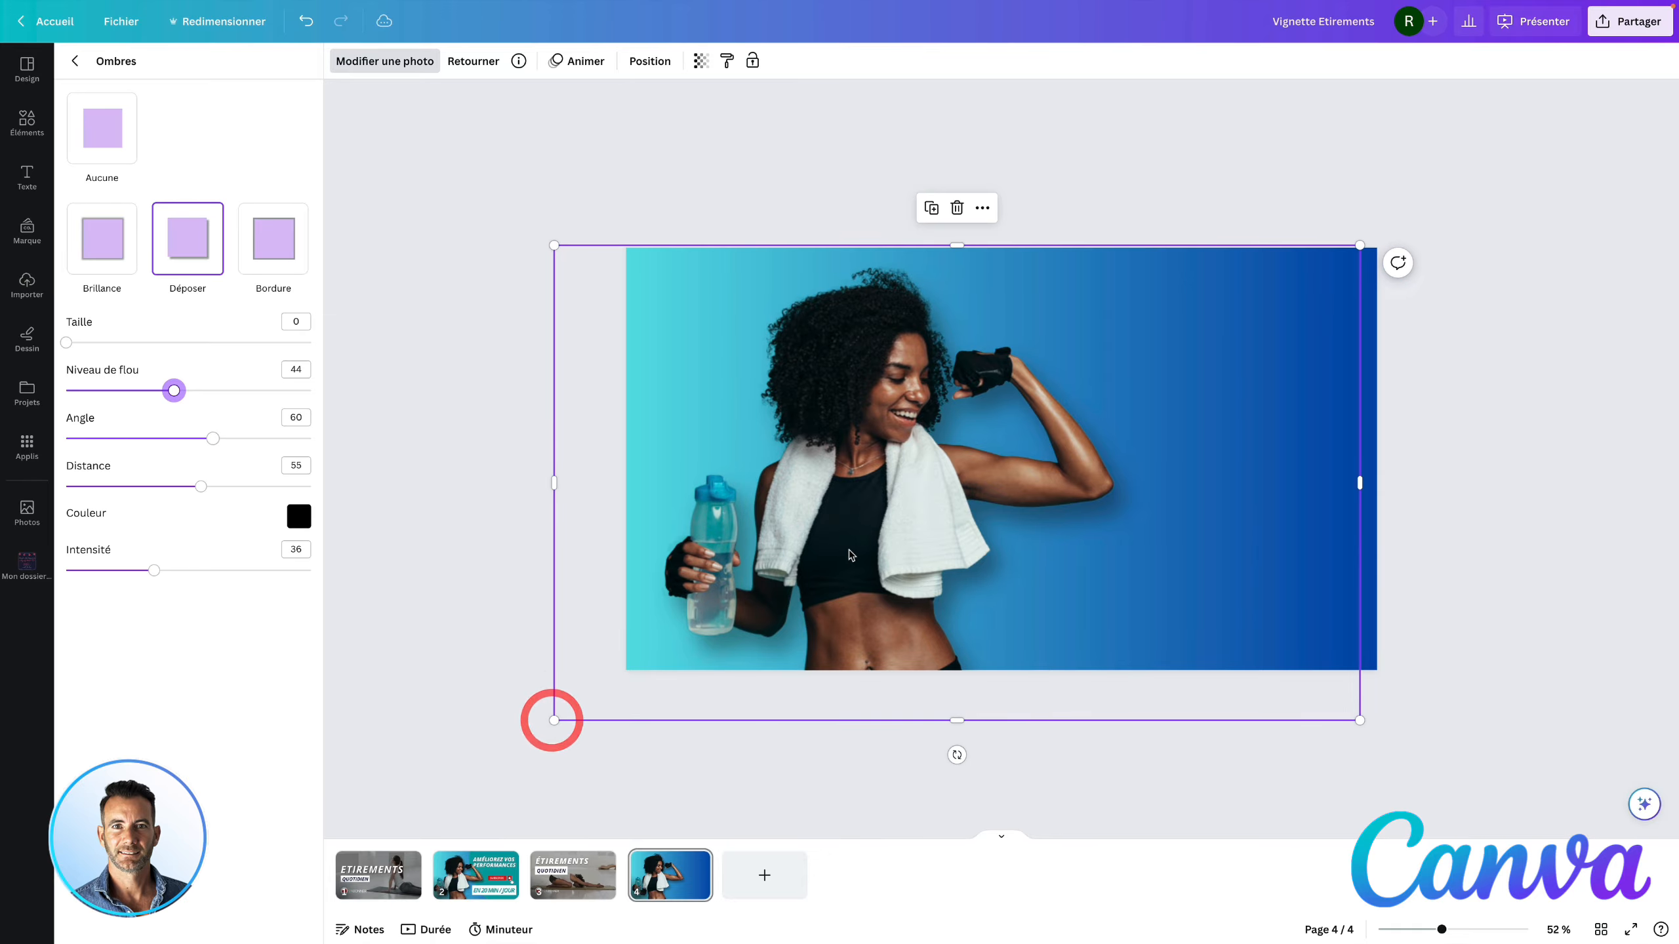
click(1288, 803)
click(1288, 803)
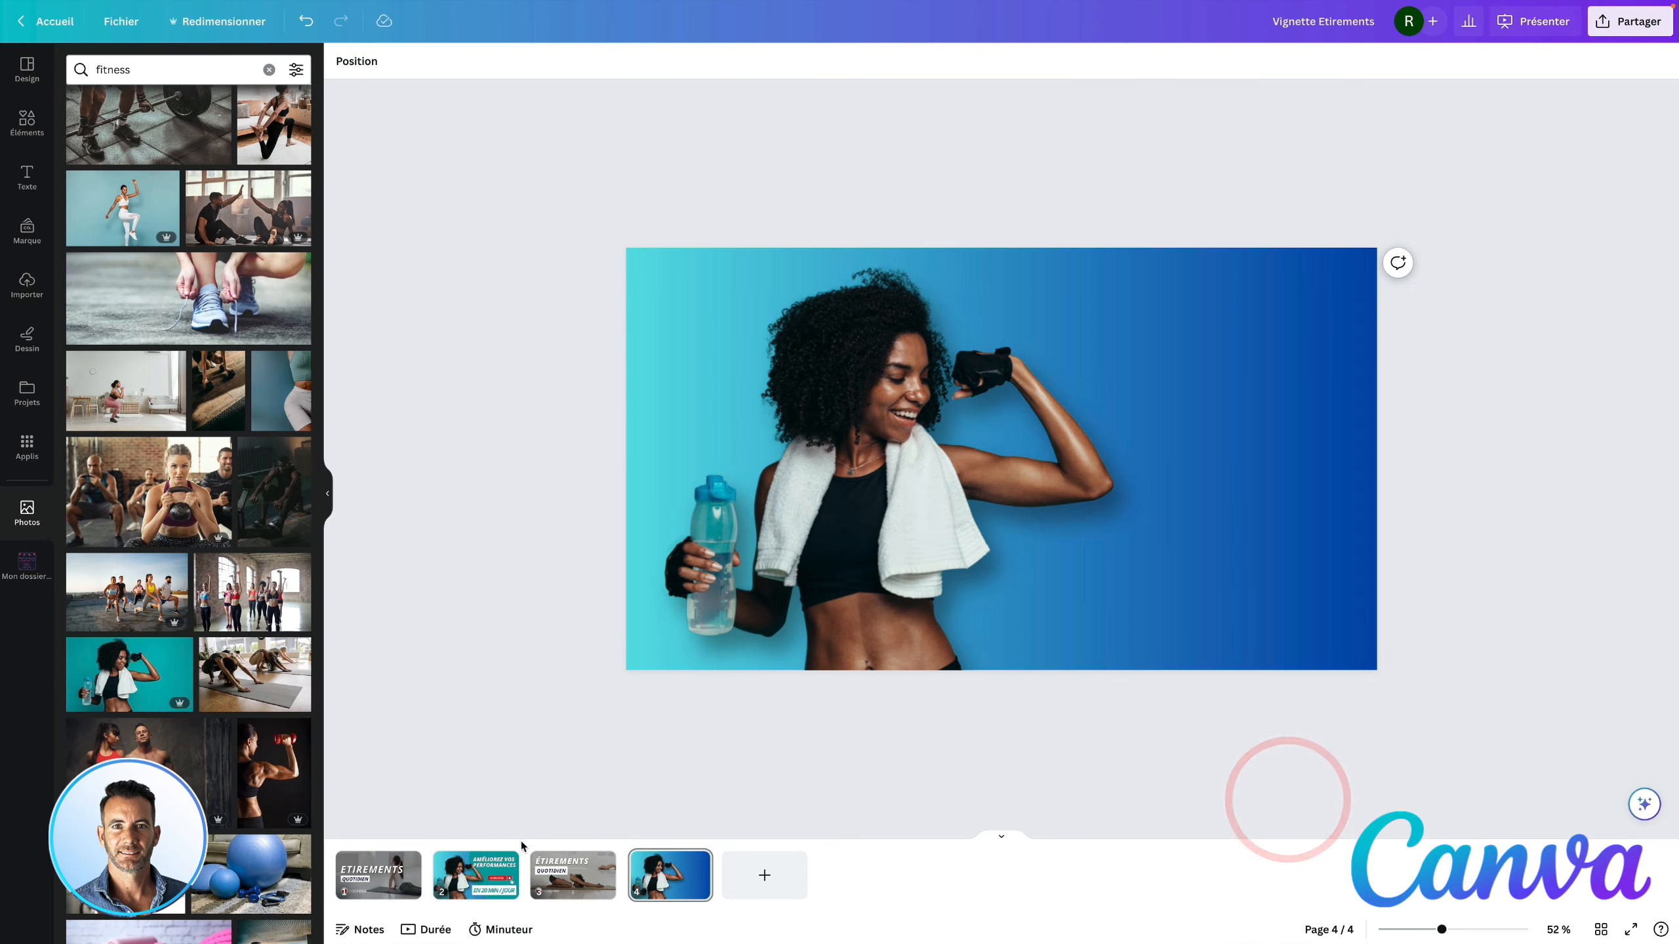
- Check the page 2 example, clear the "youtube" element search and add a circle shape to page 4
click(493, 866)
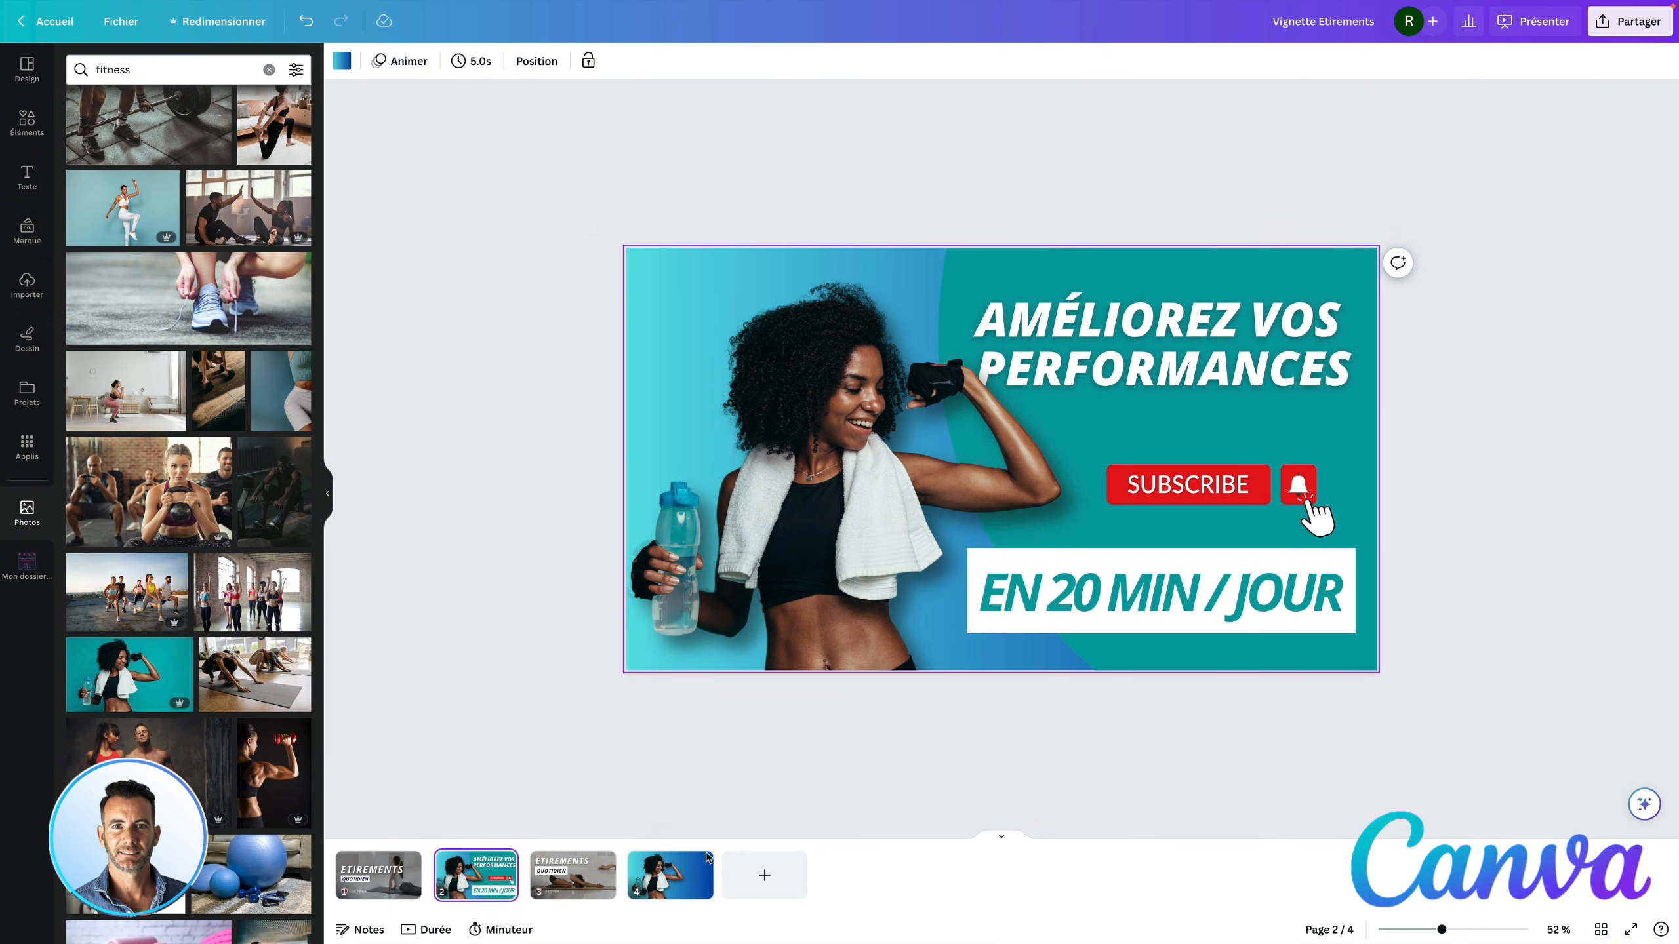
click(694, 884)
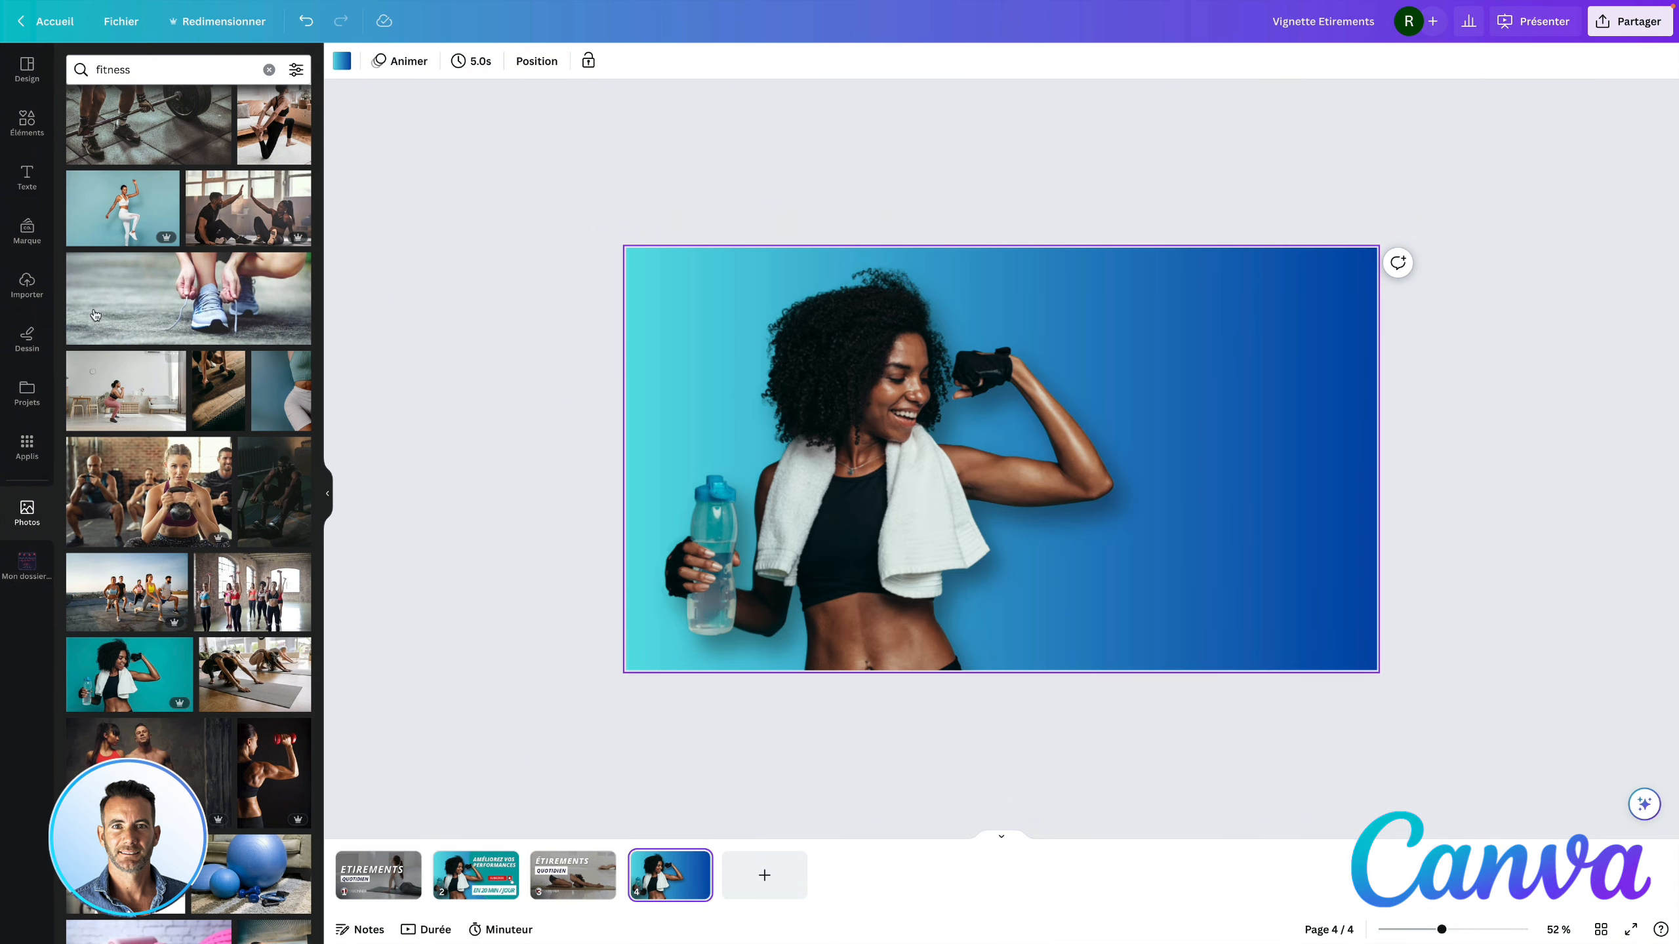
click(28, 126)
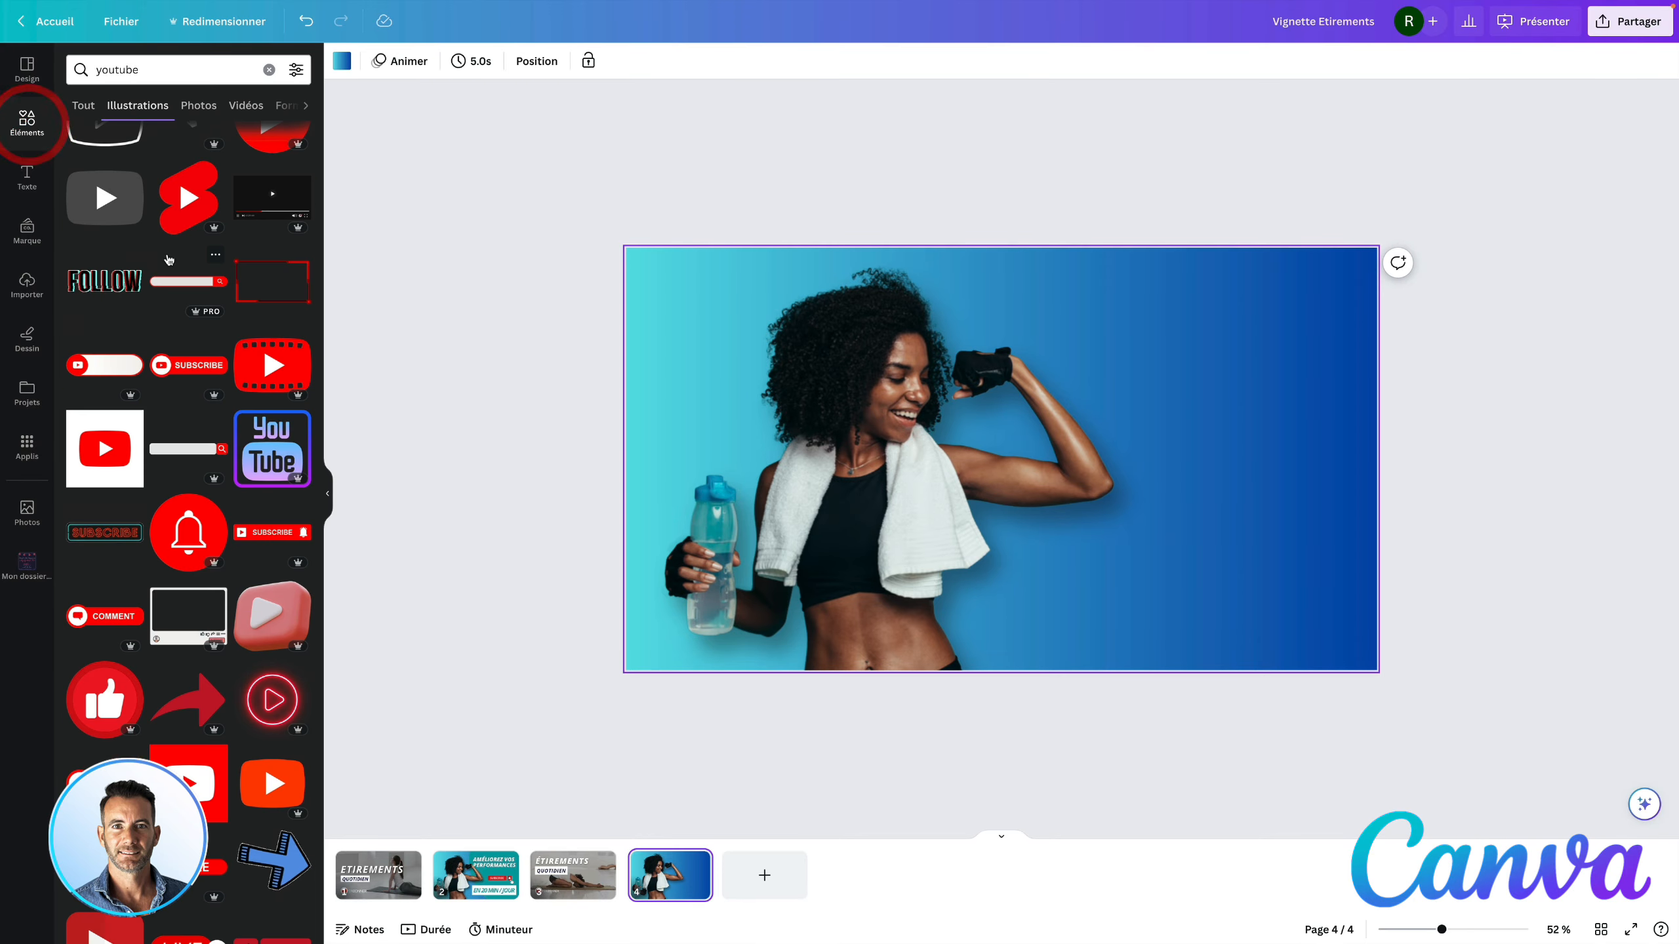
click(138, 106)
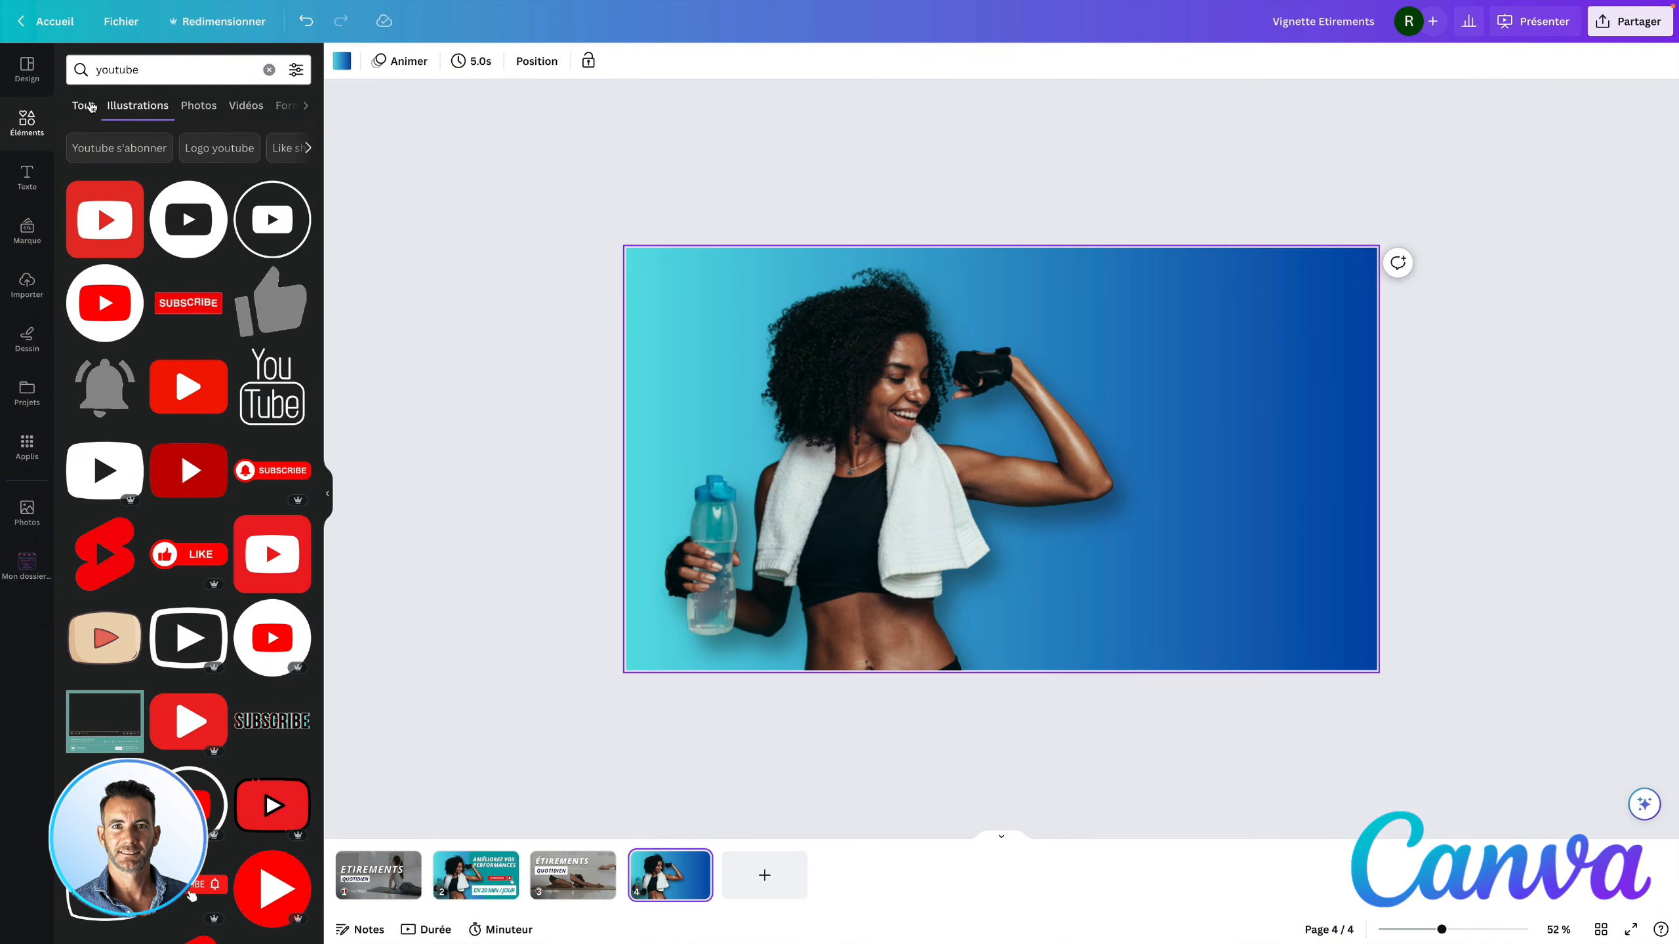
click(84, 105)
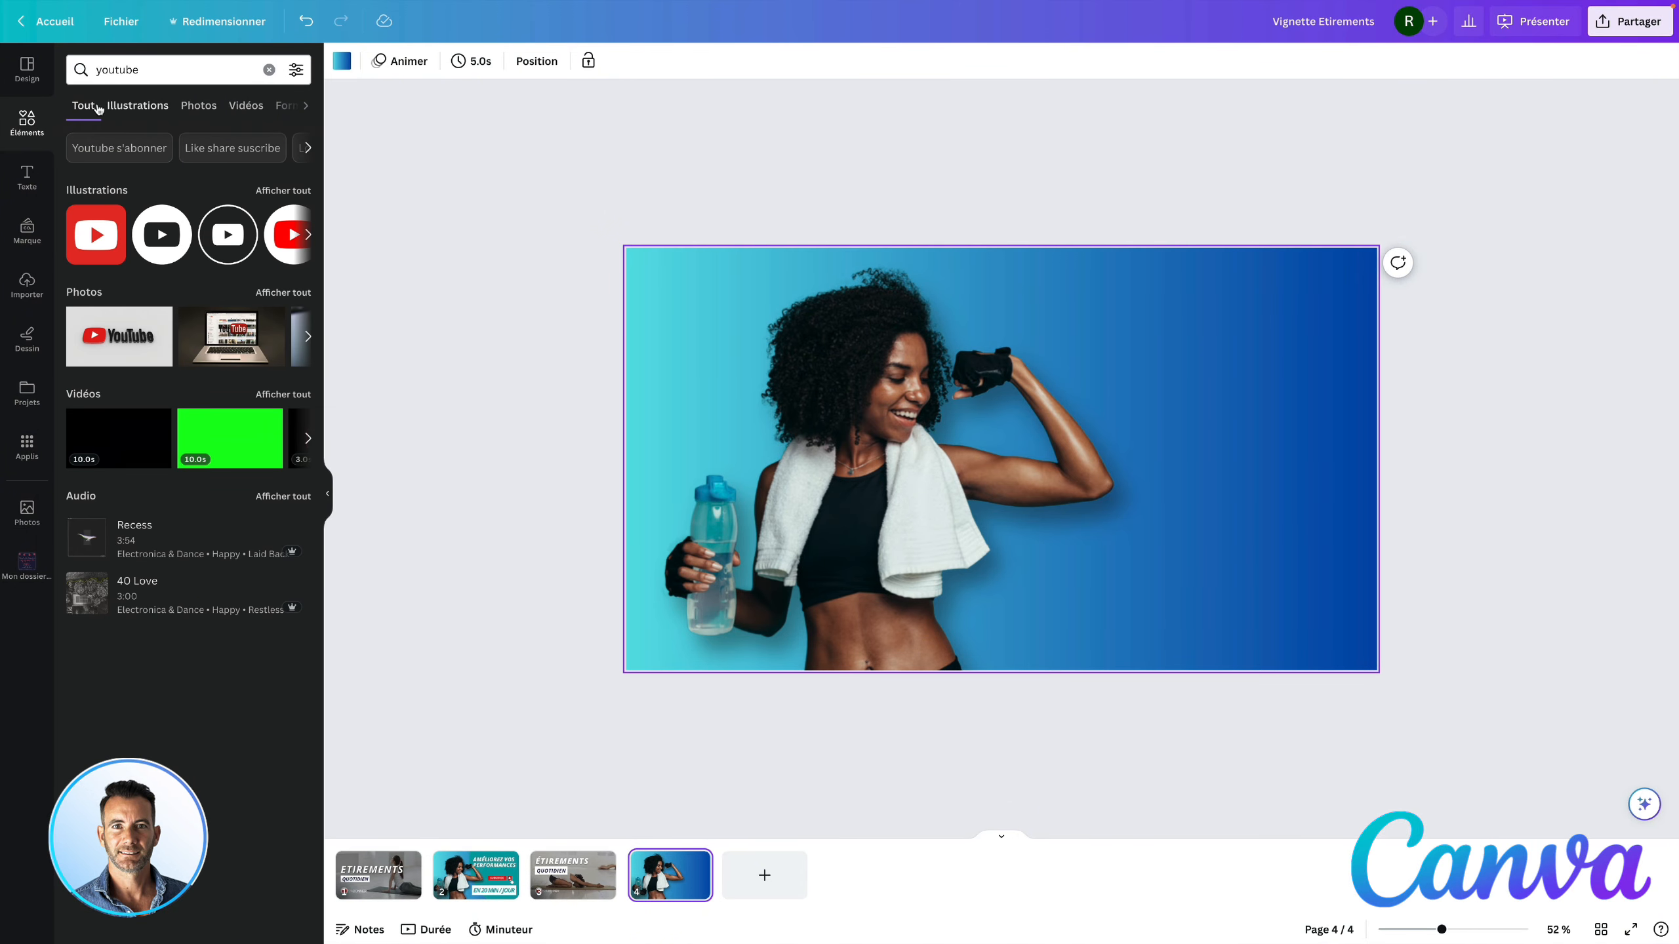
click(141, 69)
double_click(148, 68)
key(BackSpace)
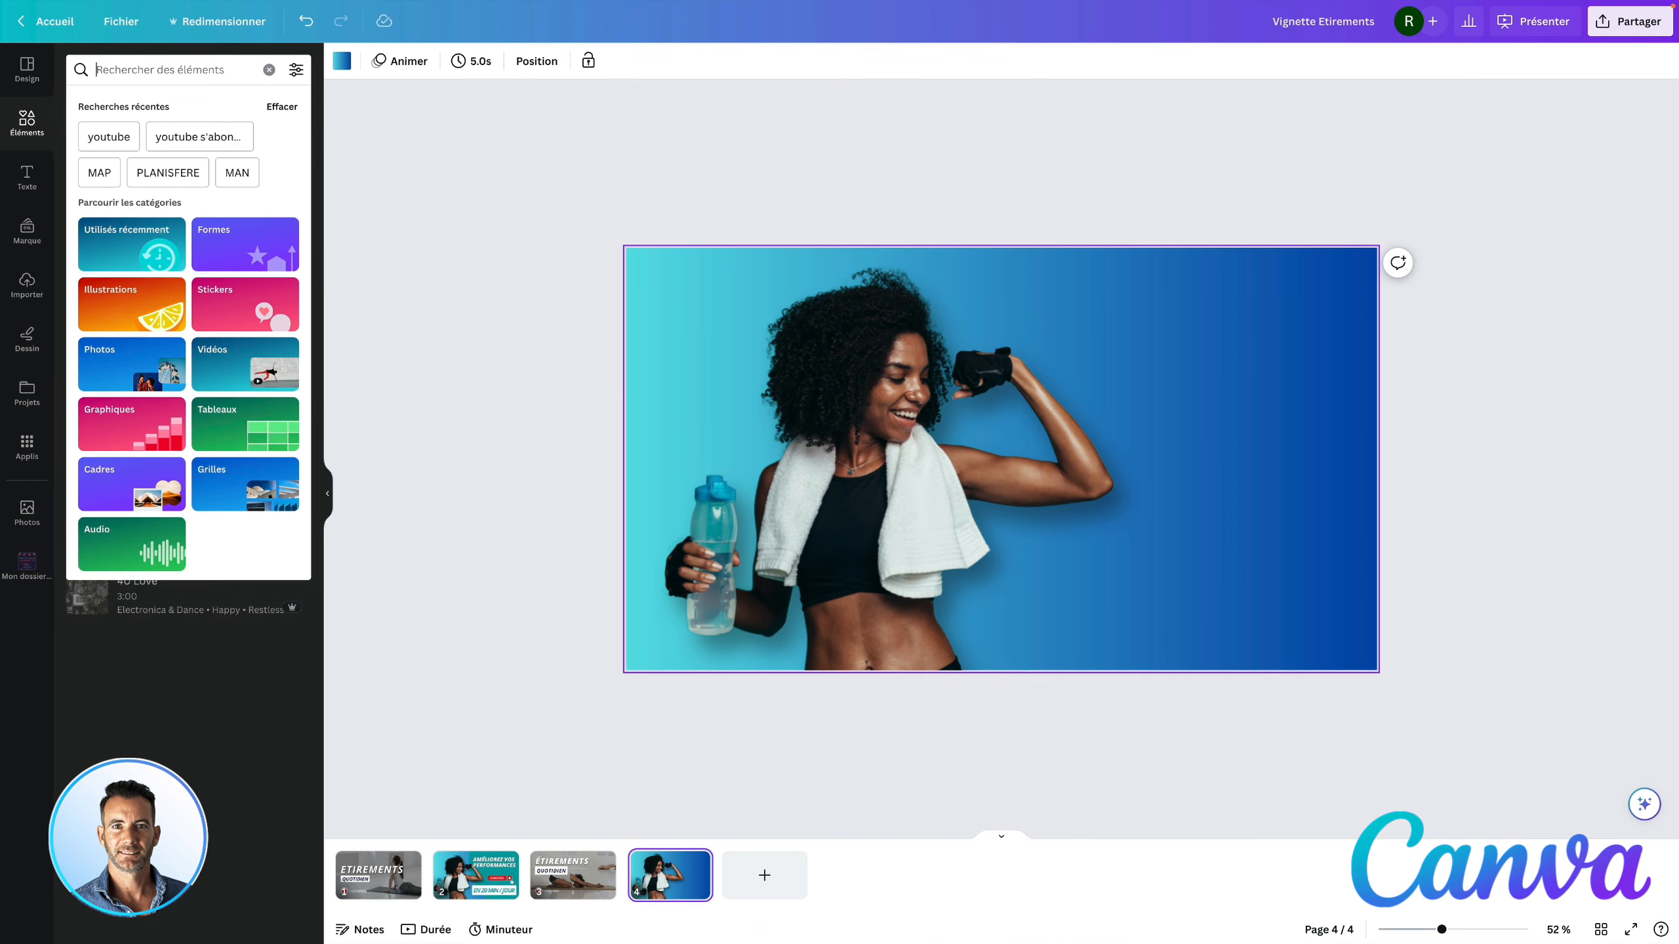
click(189, 731)
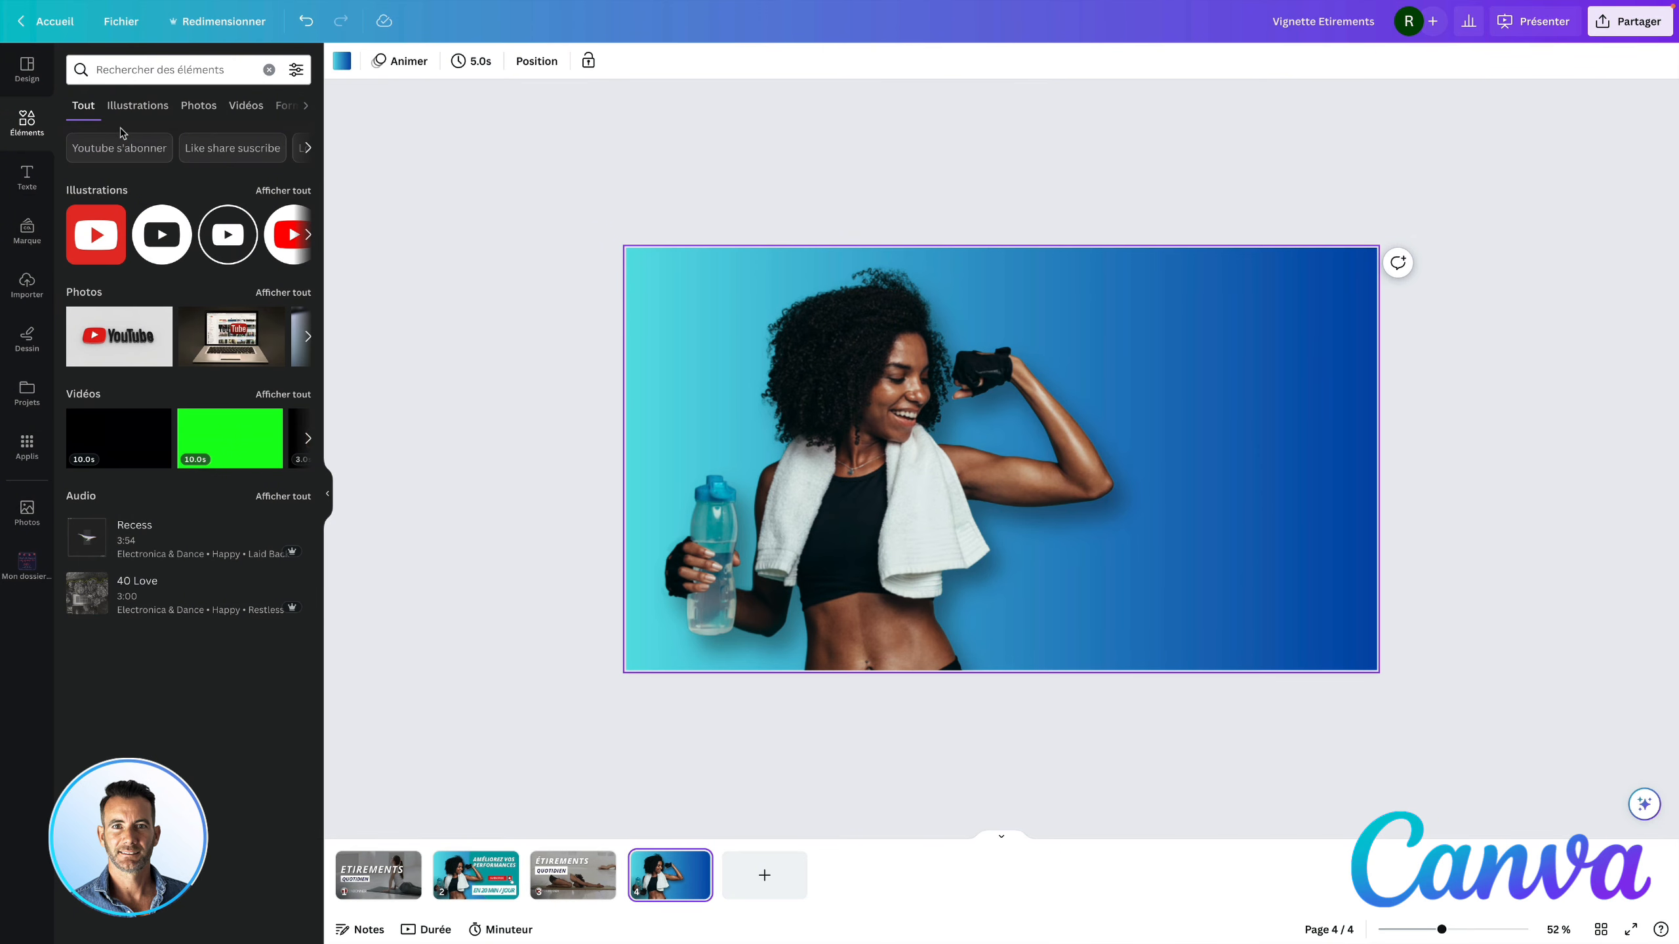
click(136, 107)
click(27, 121)
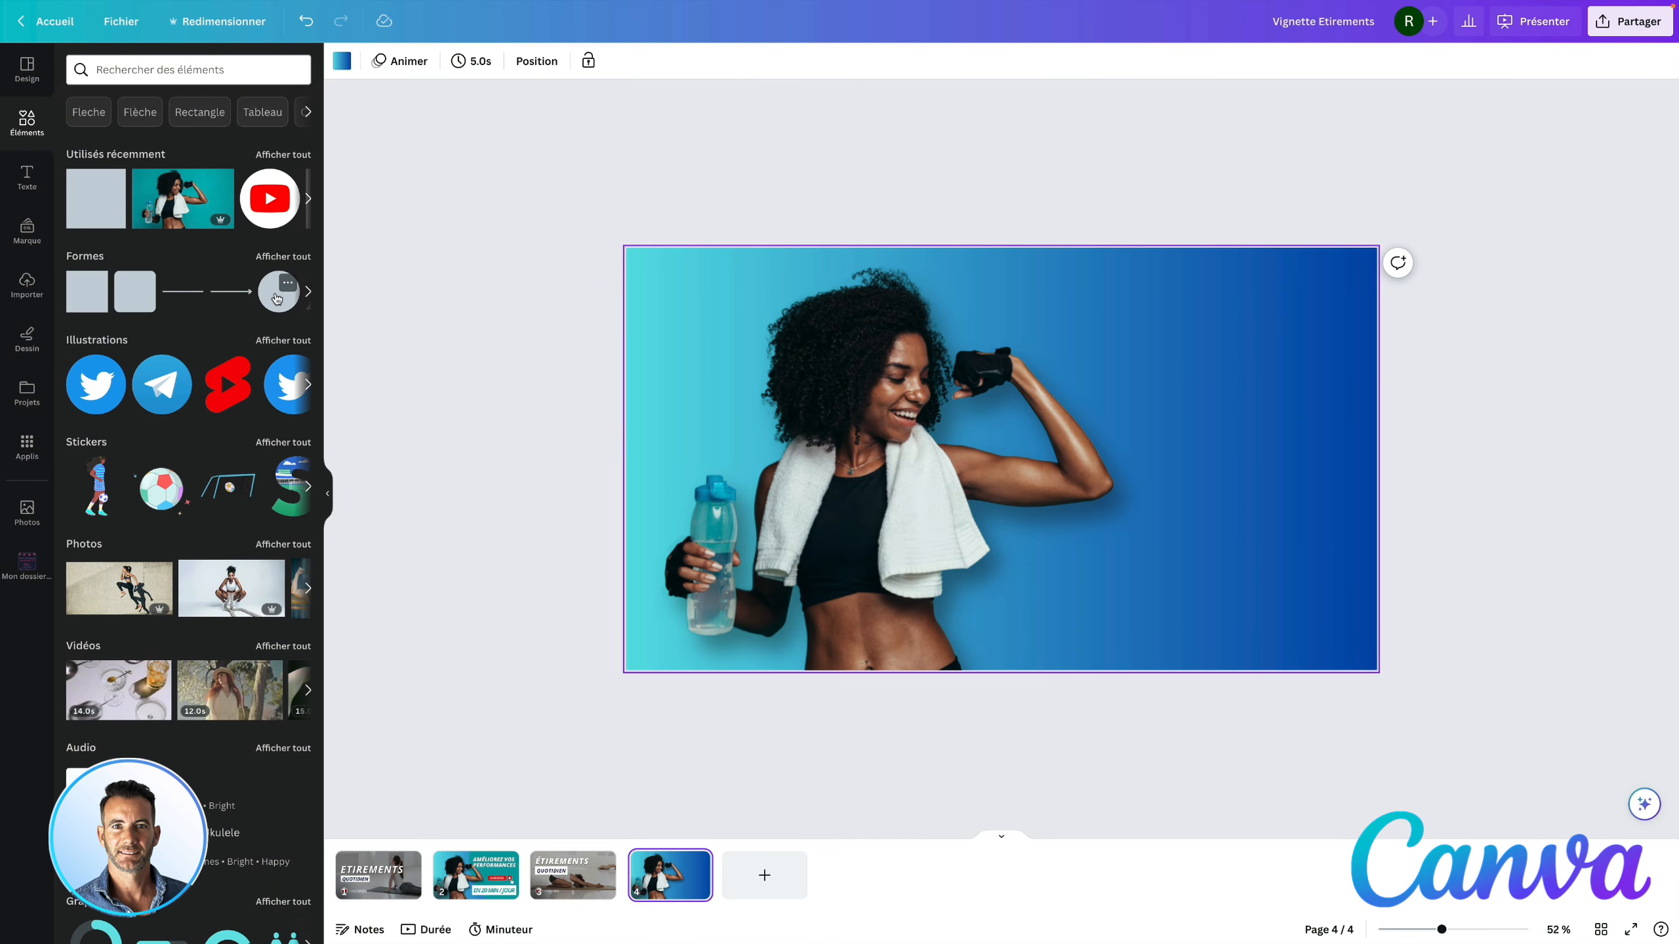
click(276, 297)
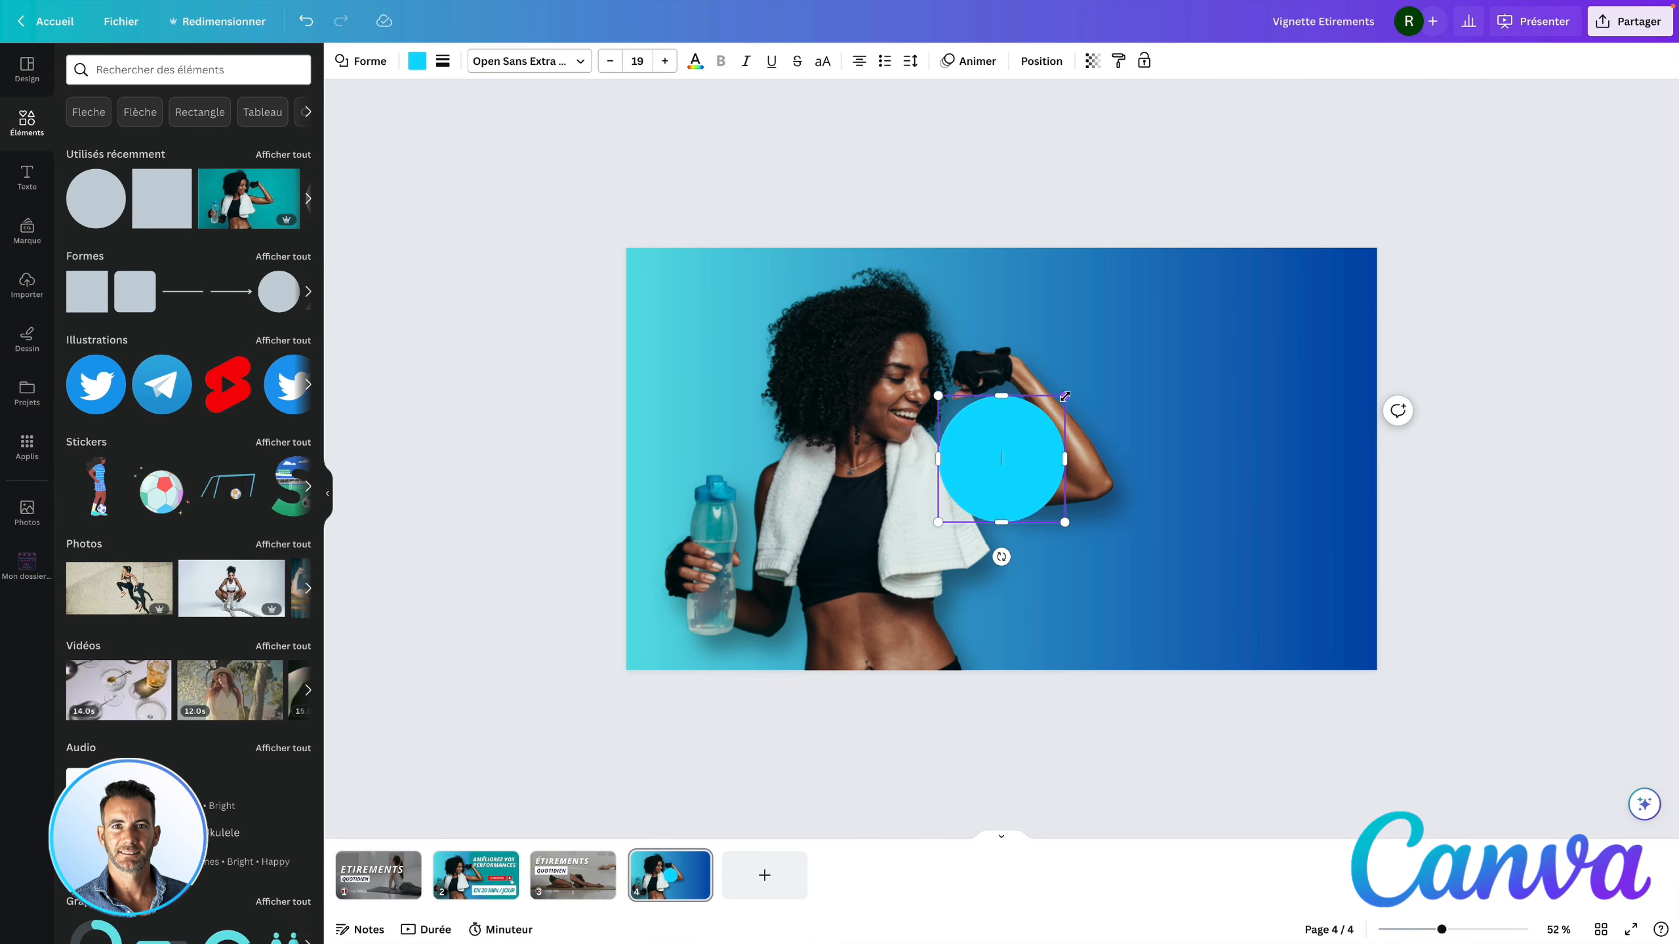
- Enlarge the circle, place it over the right side of page 4 beyond its edges, and fill it with the photo's teal
drag(1443, 933, 1415, 930)
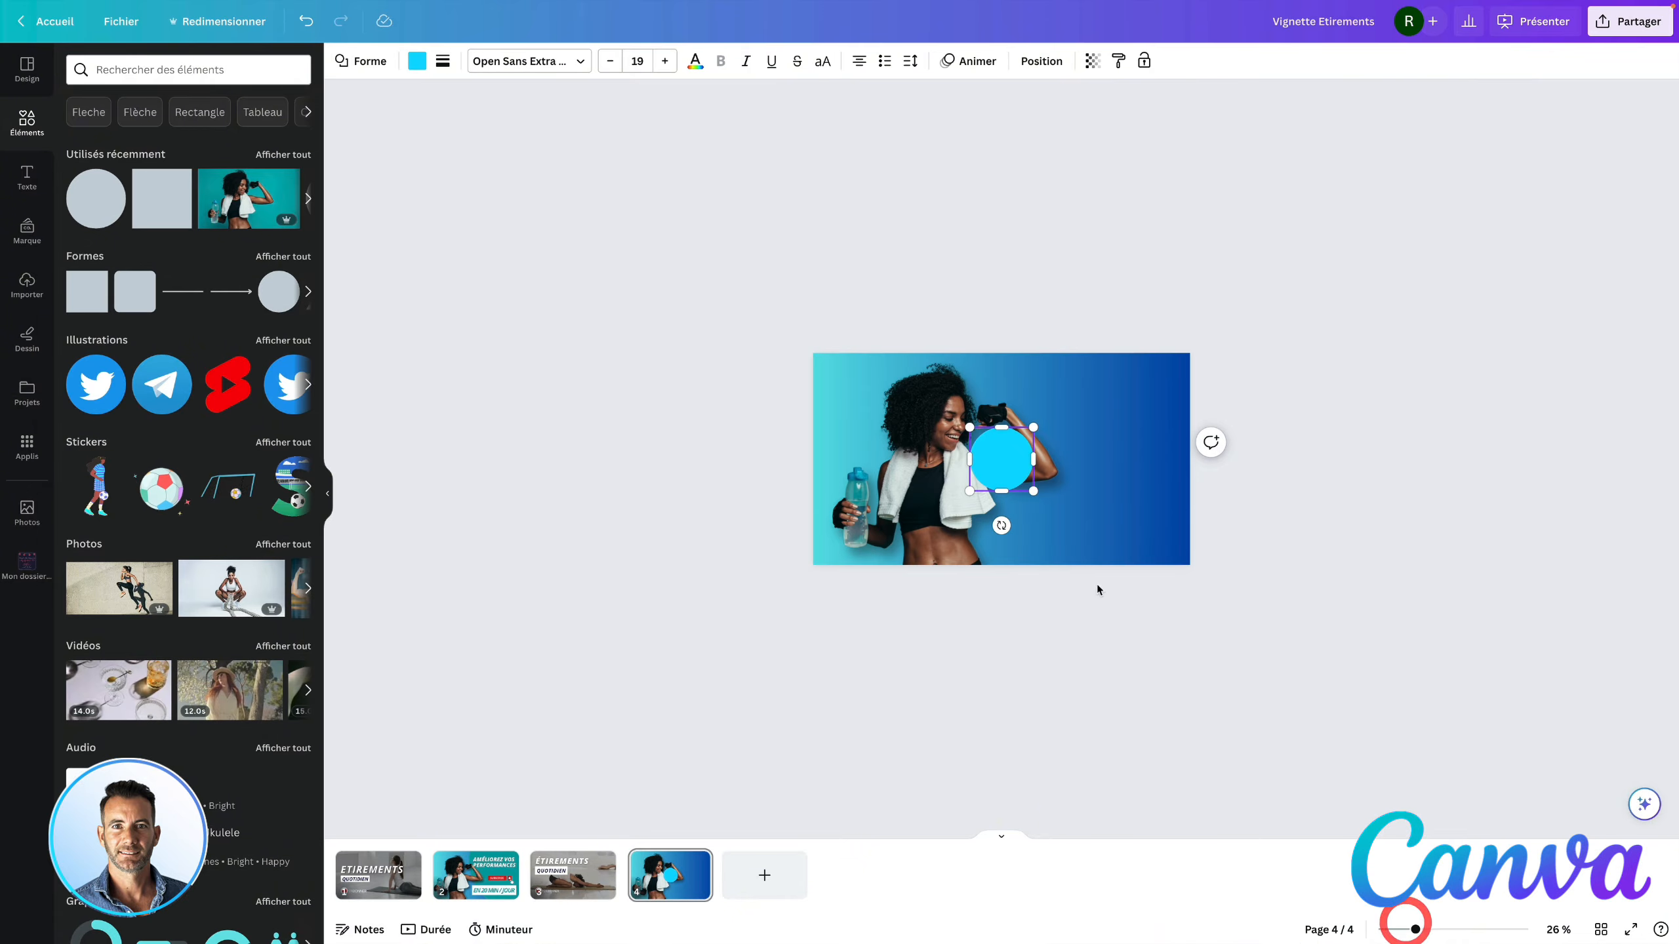
drag(1079, 530, 1342, 744)
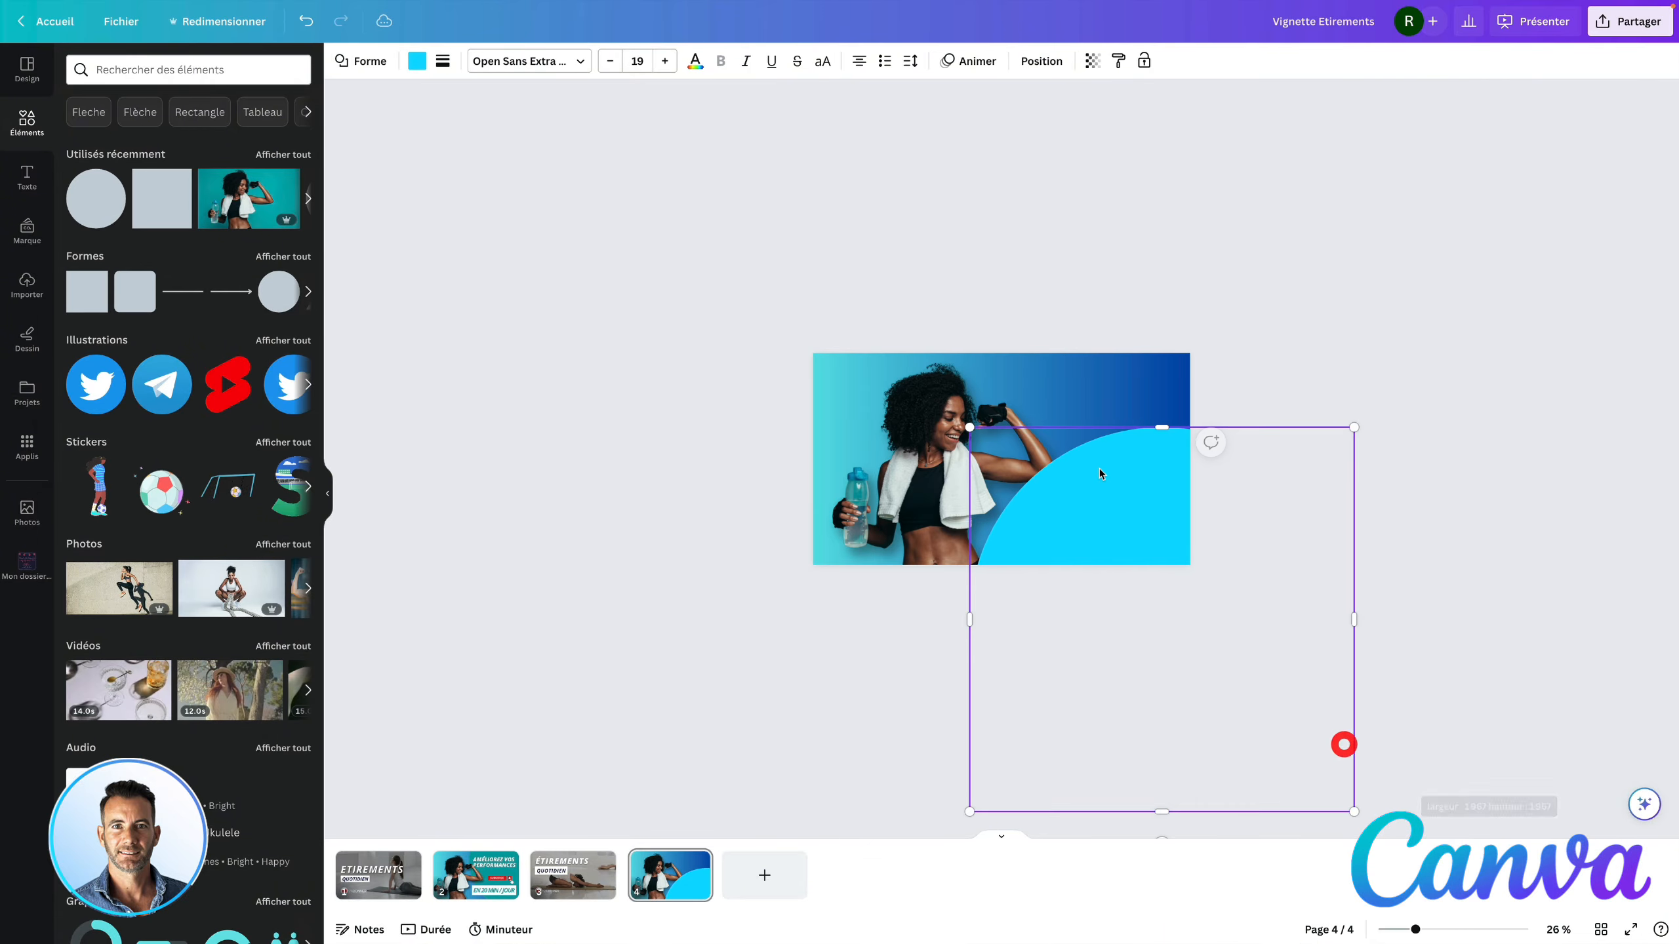
drag(1128, 469, 1144, 270)
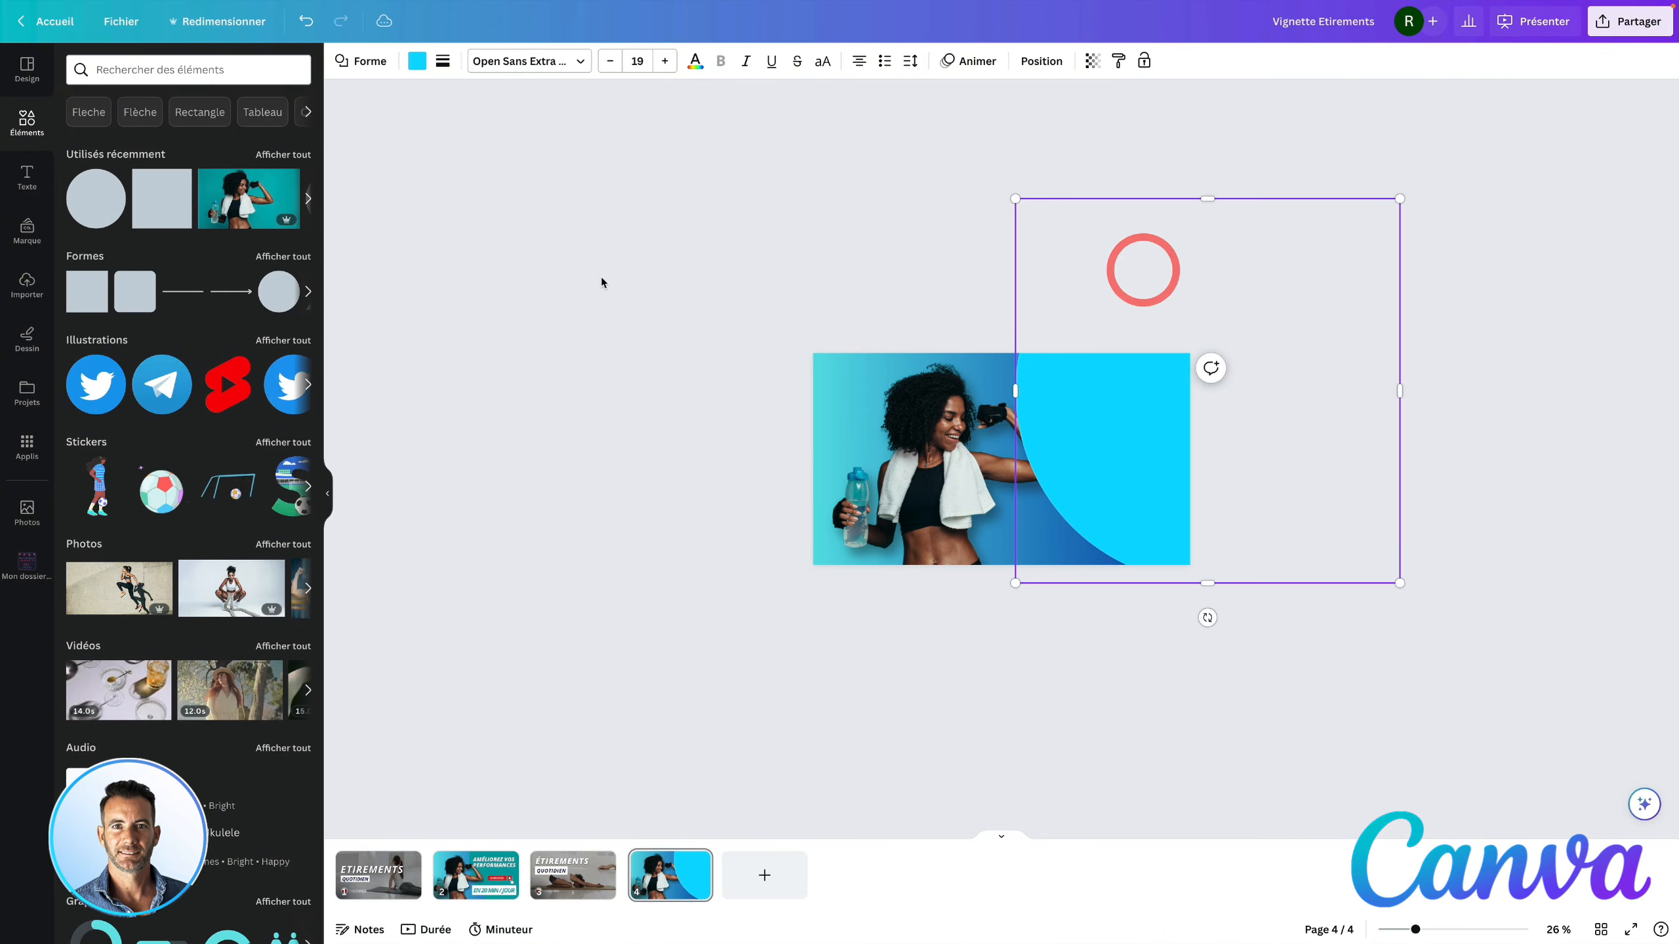
click(417, 62)
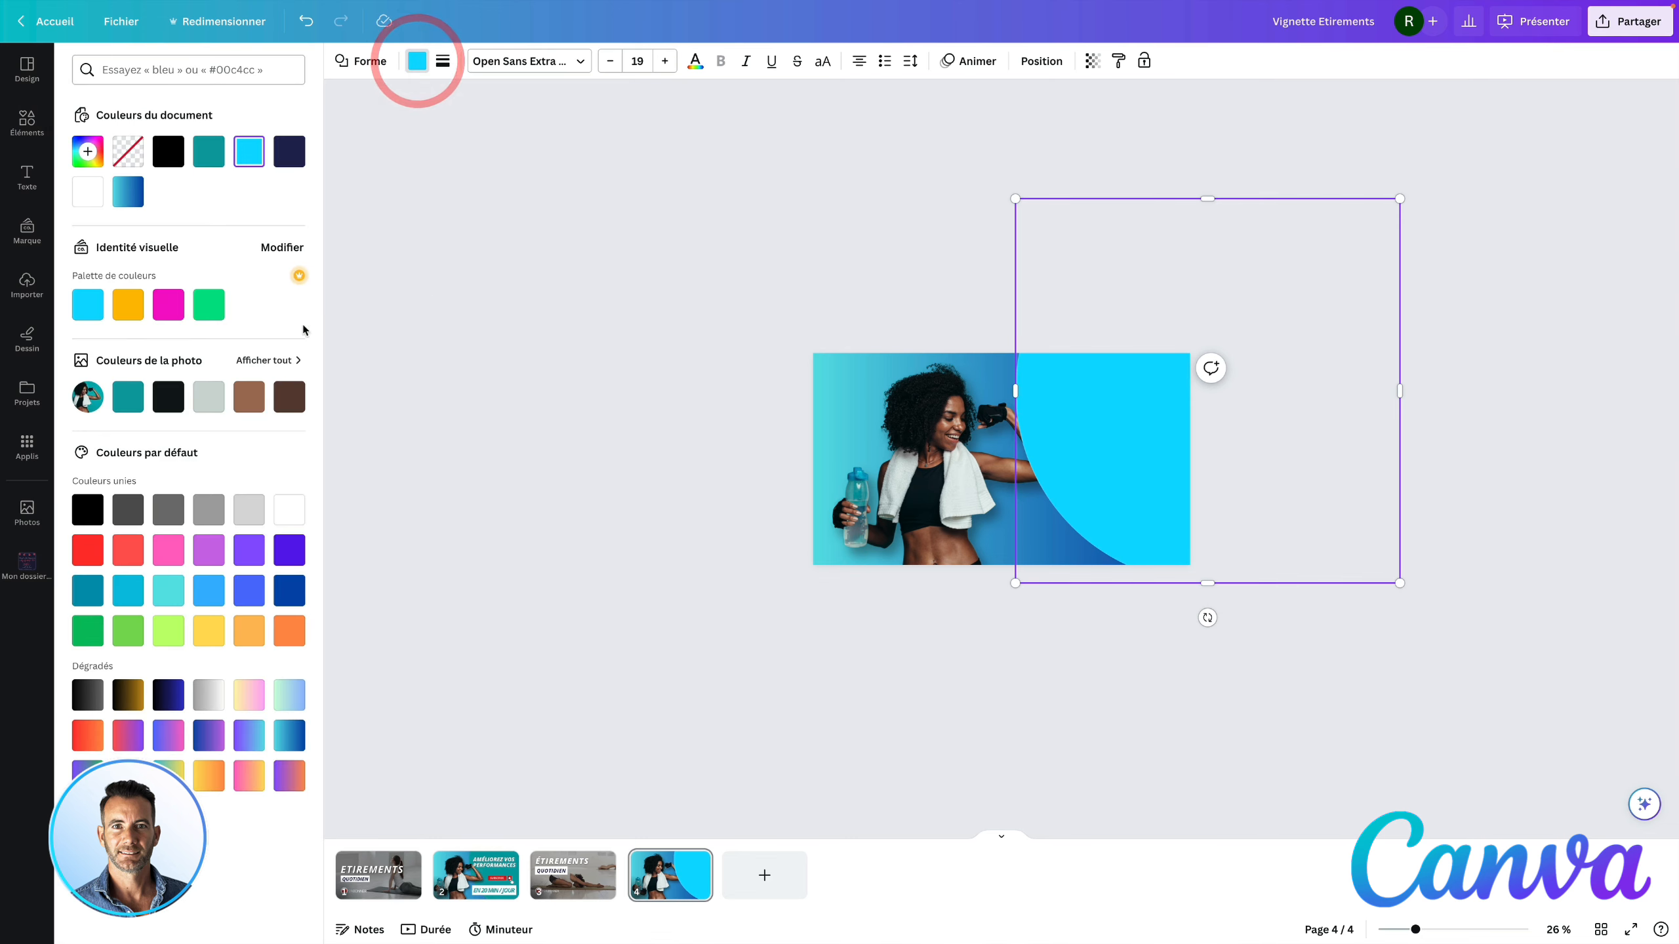
click(125, 395)
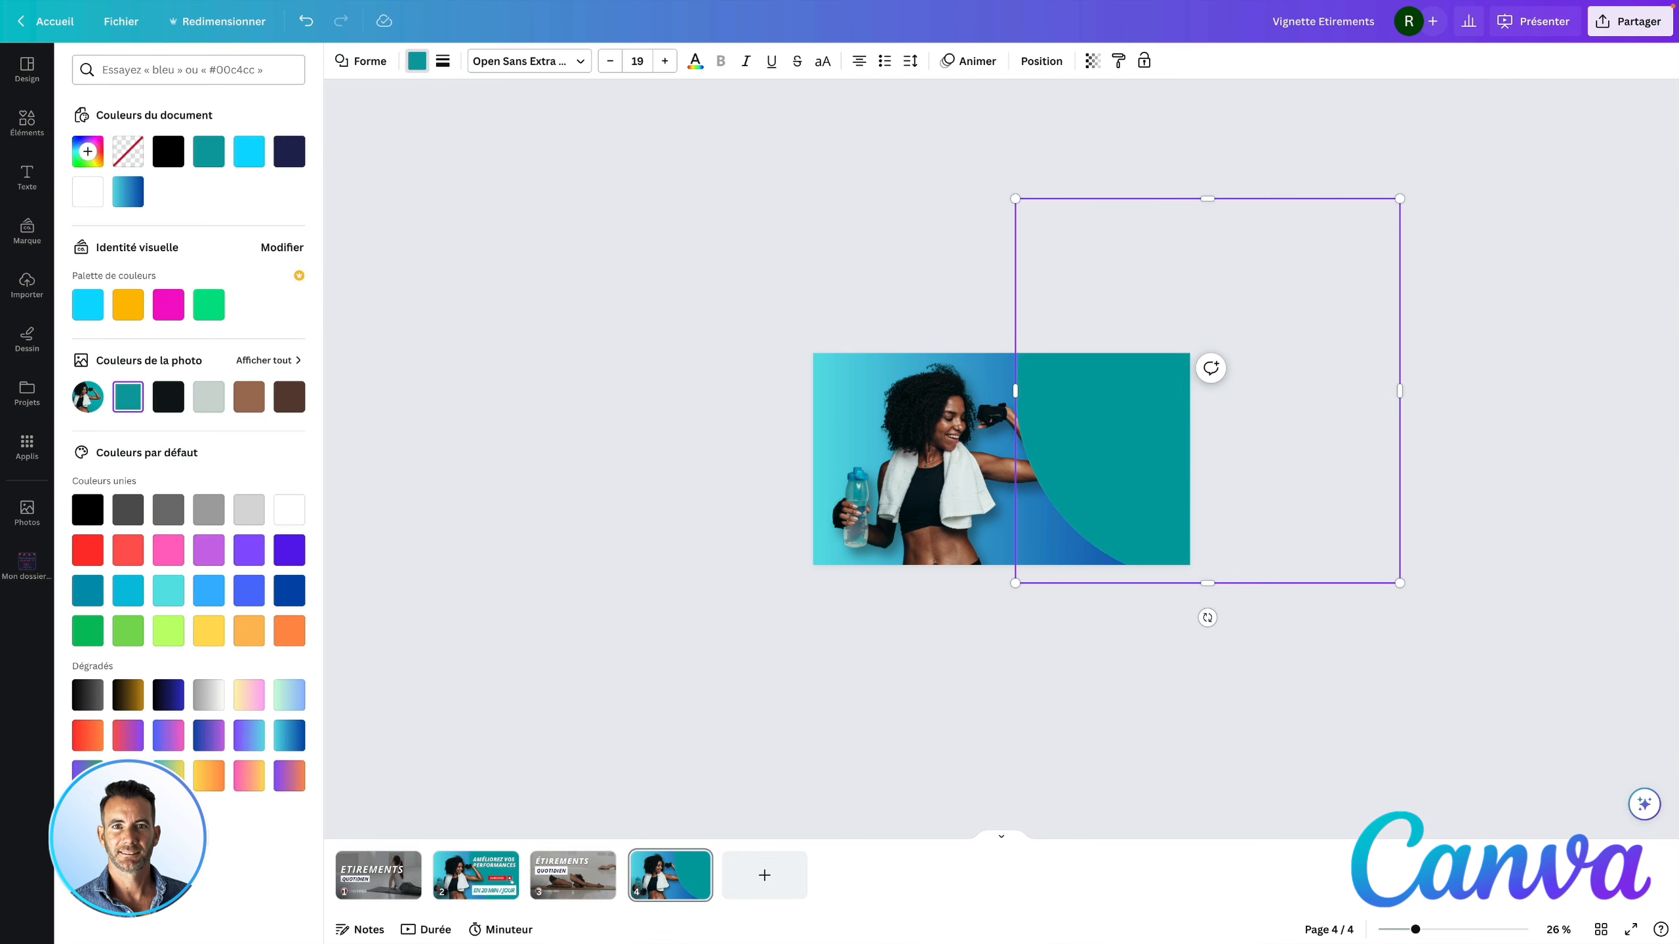
- Bring the woman's photo forward one level so that her arm overlaps the teal circle
drag(1415, 930, 1441, 930)
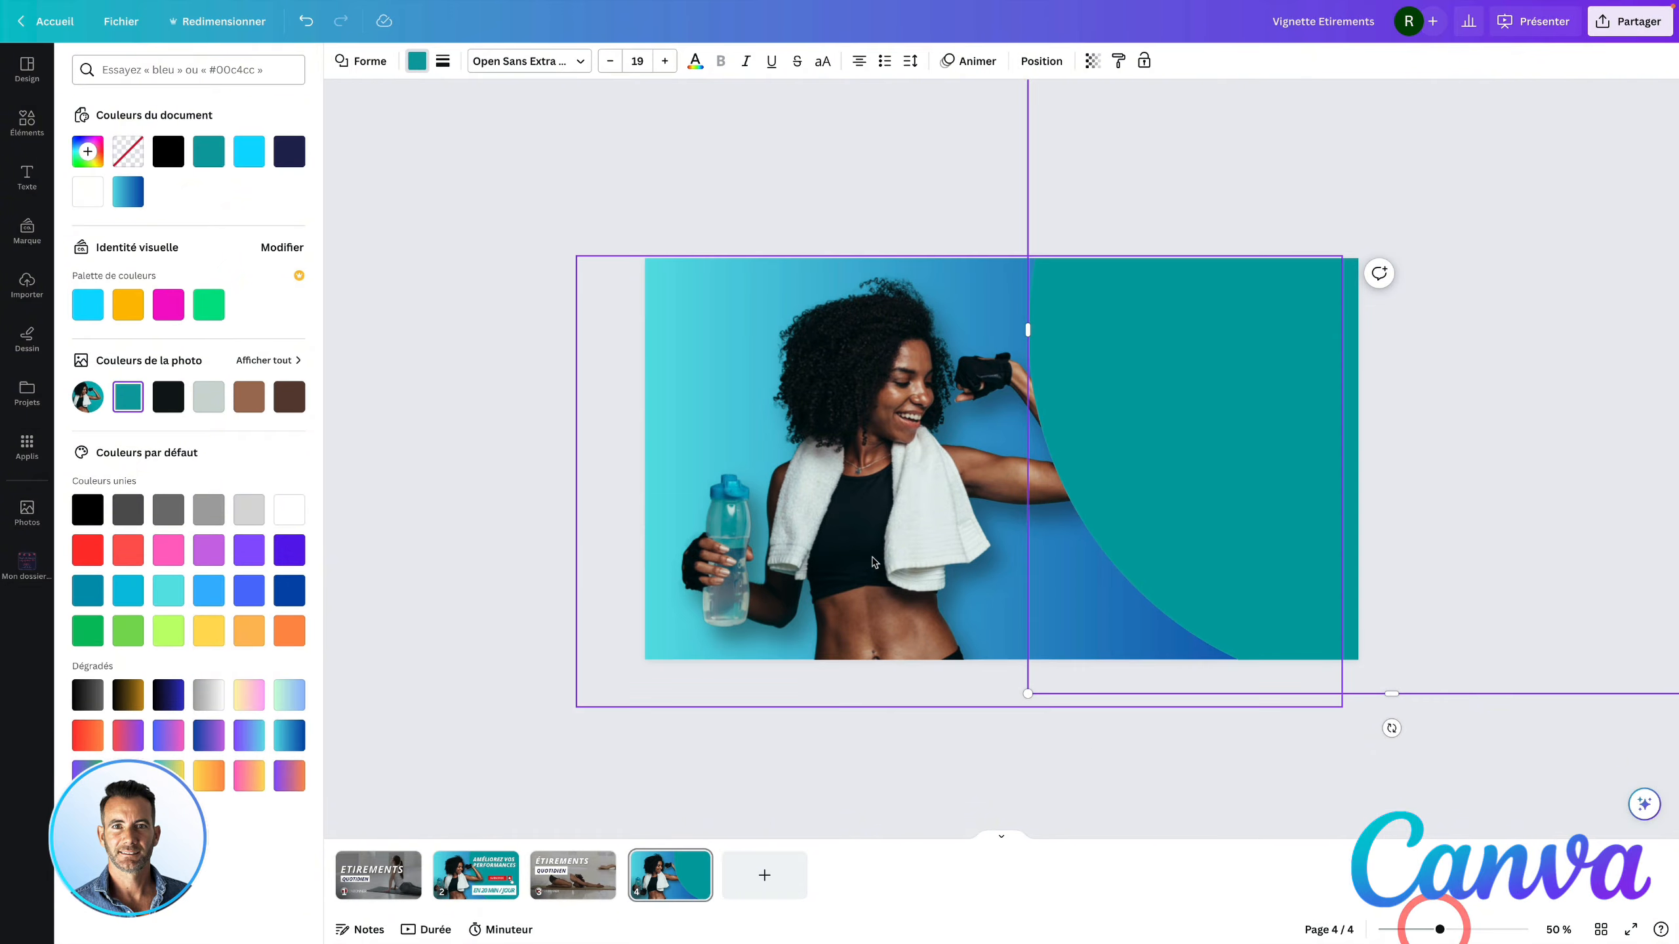
click(852, 533)
right_click(852, 536)
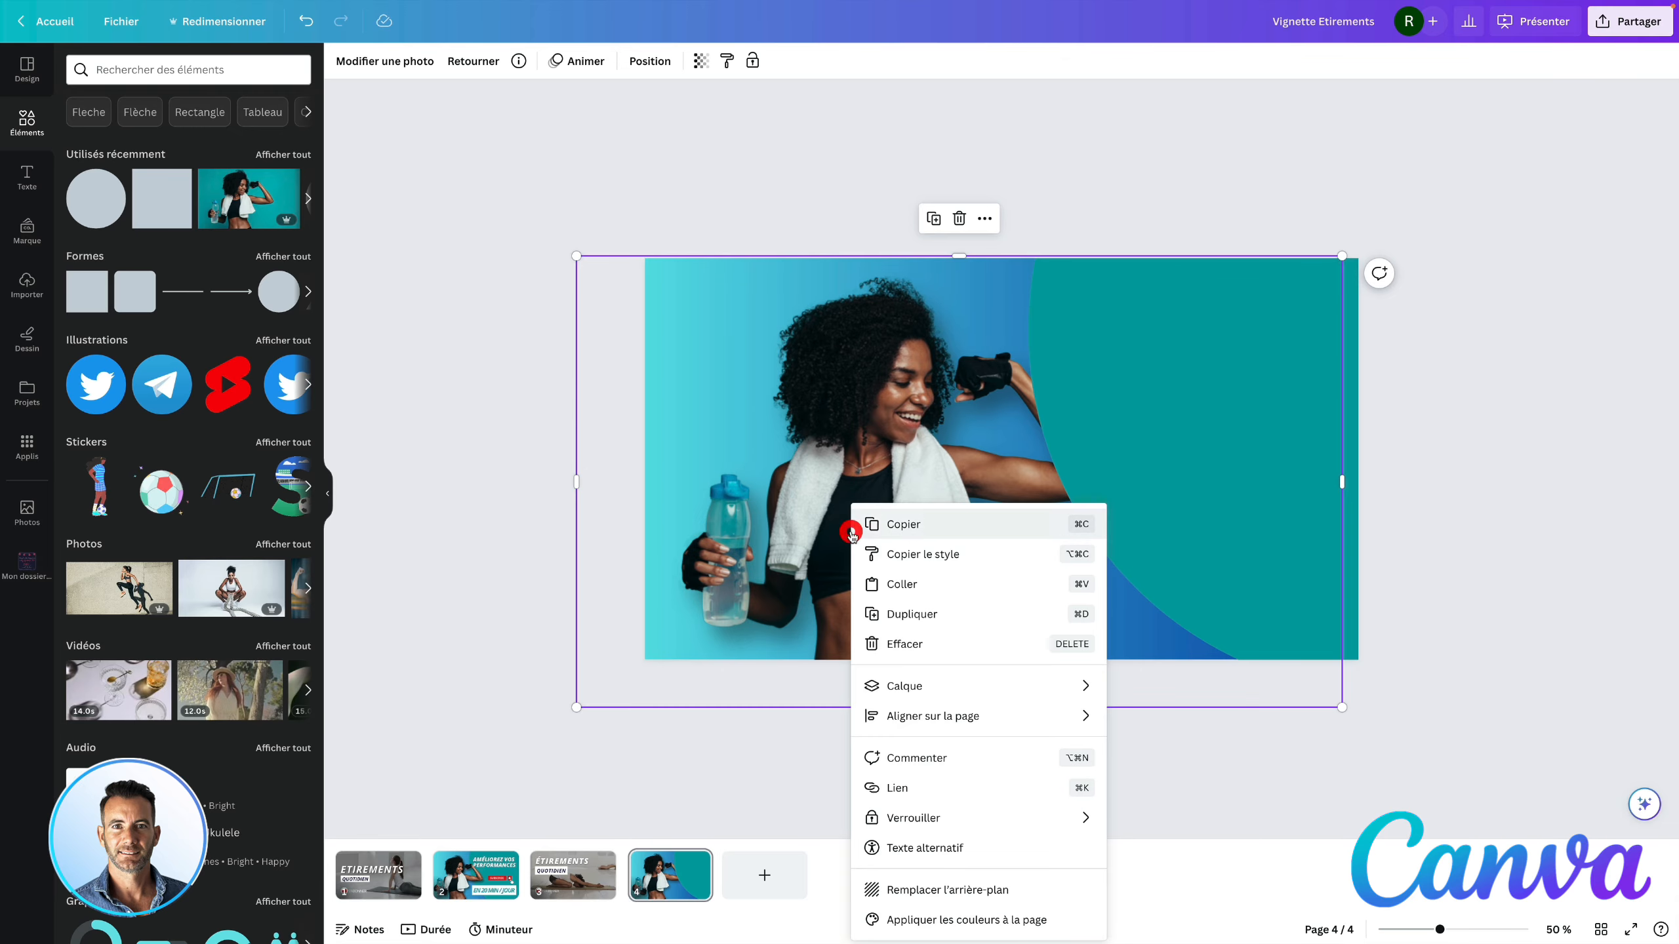
mouse_move(942, 681)
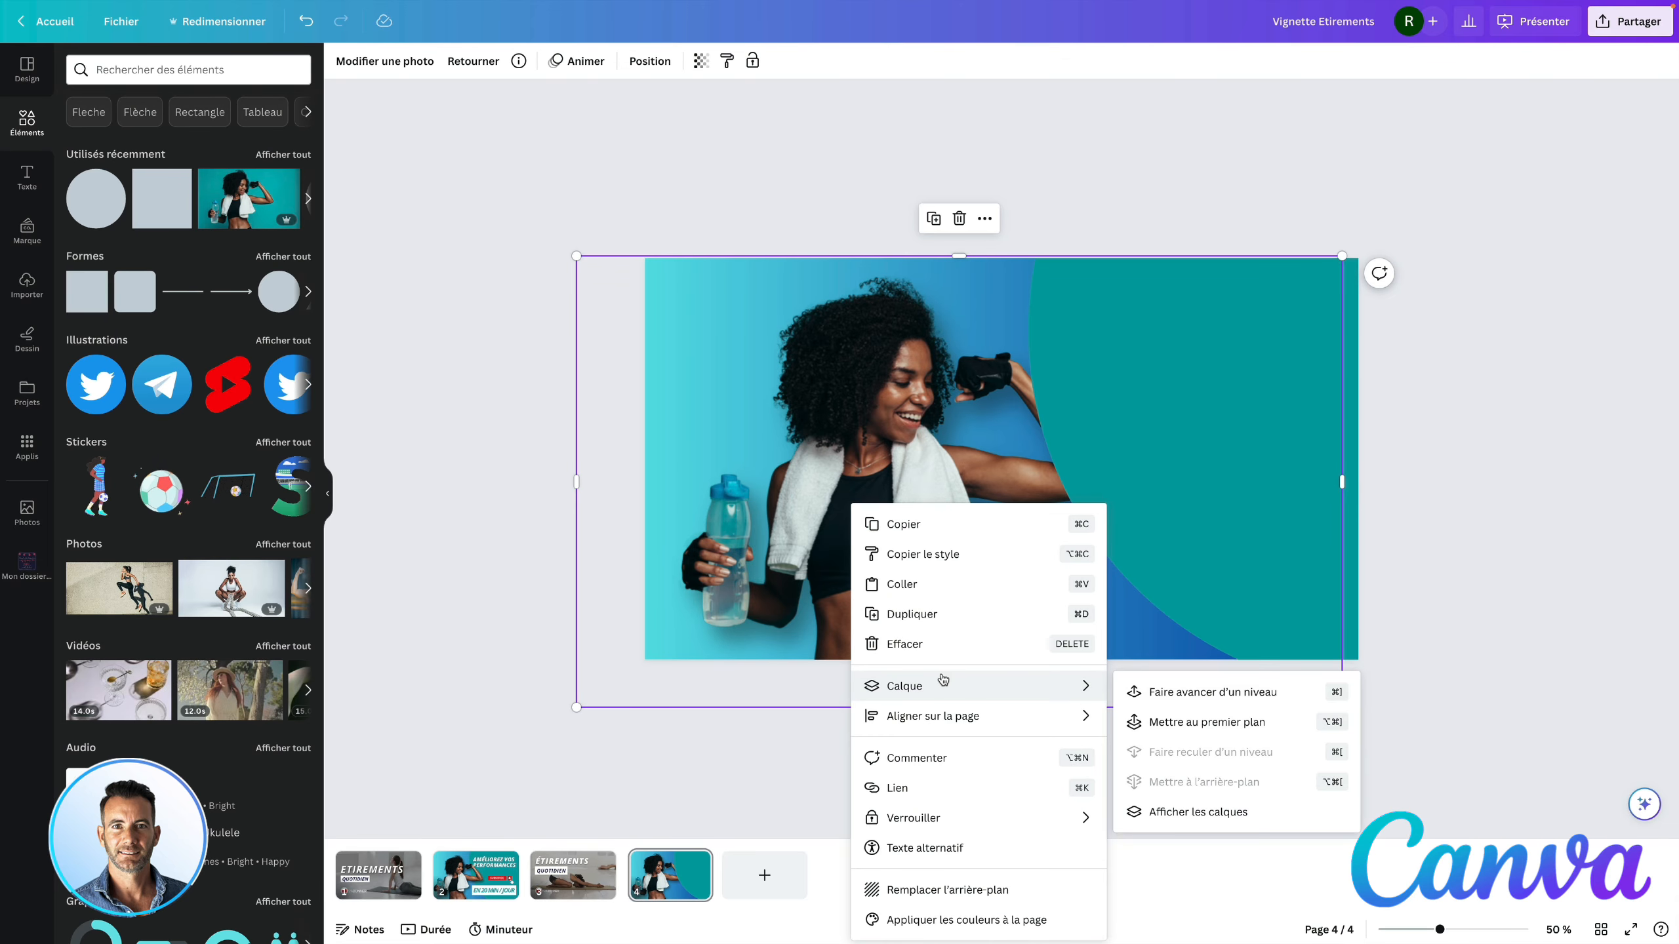
click(1163, 695)
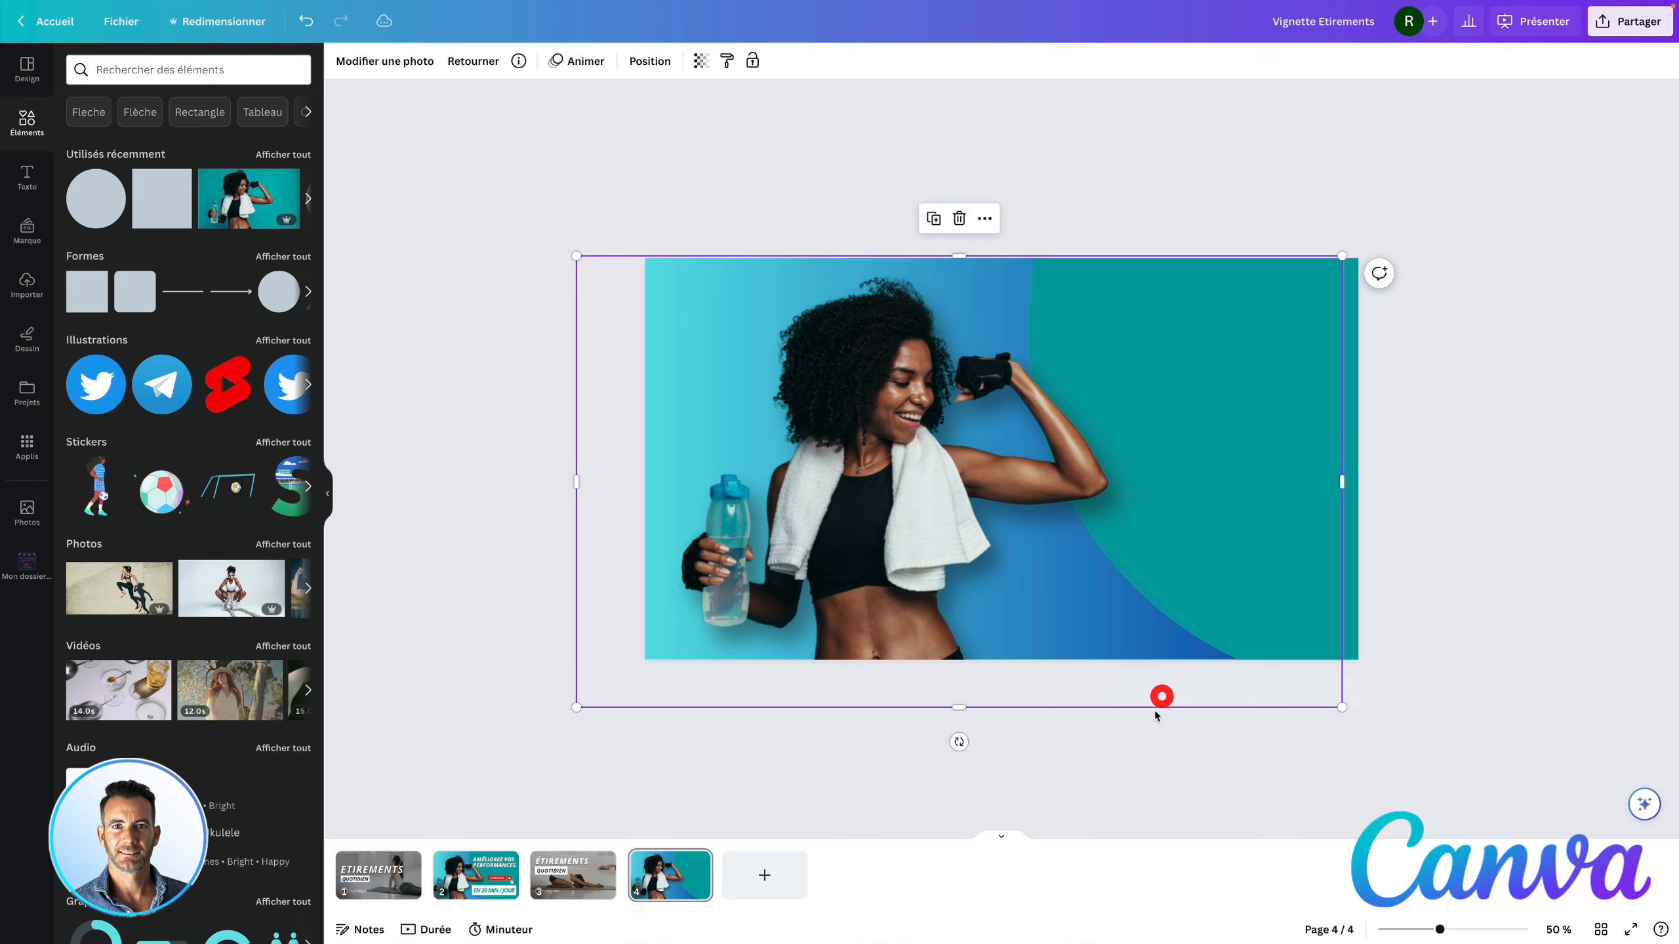
click(1166, 777)
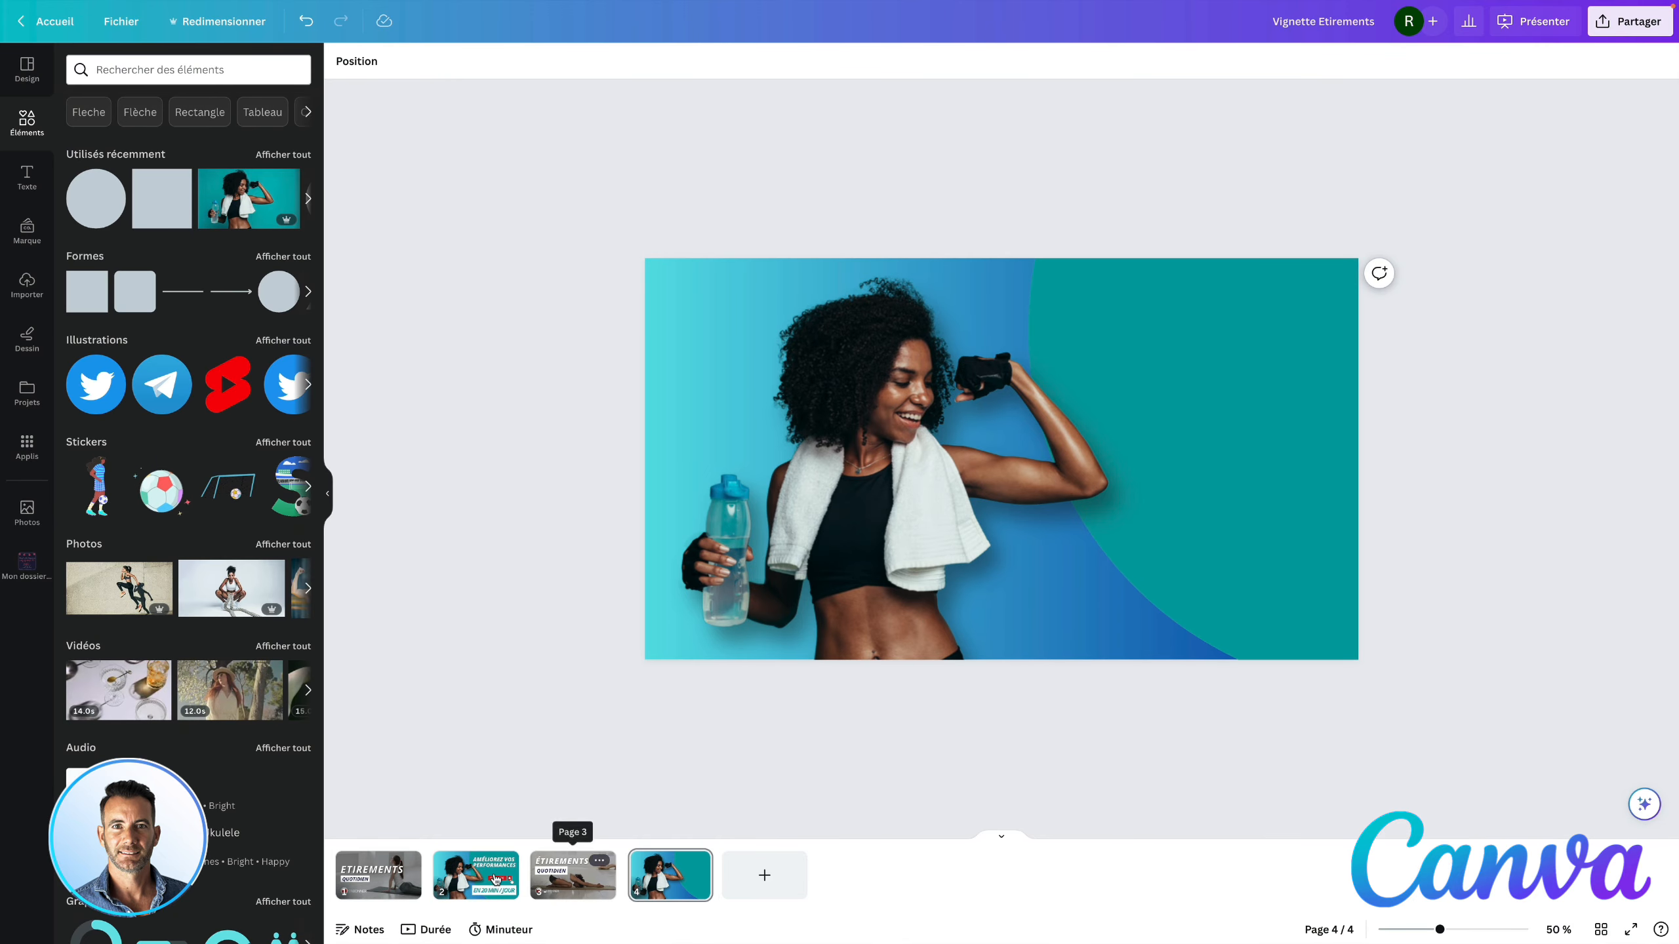
- Compare with the page 2 example and shift the woman's photo slightly left and up on page 4
click(486, 876)
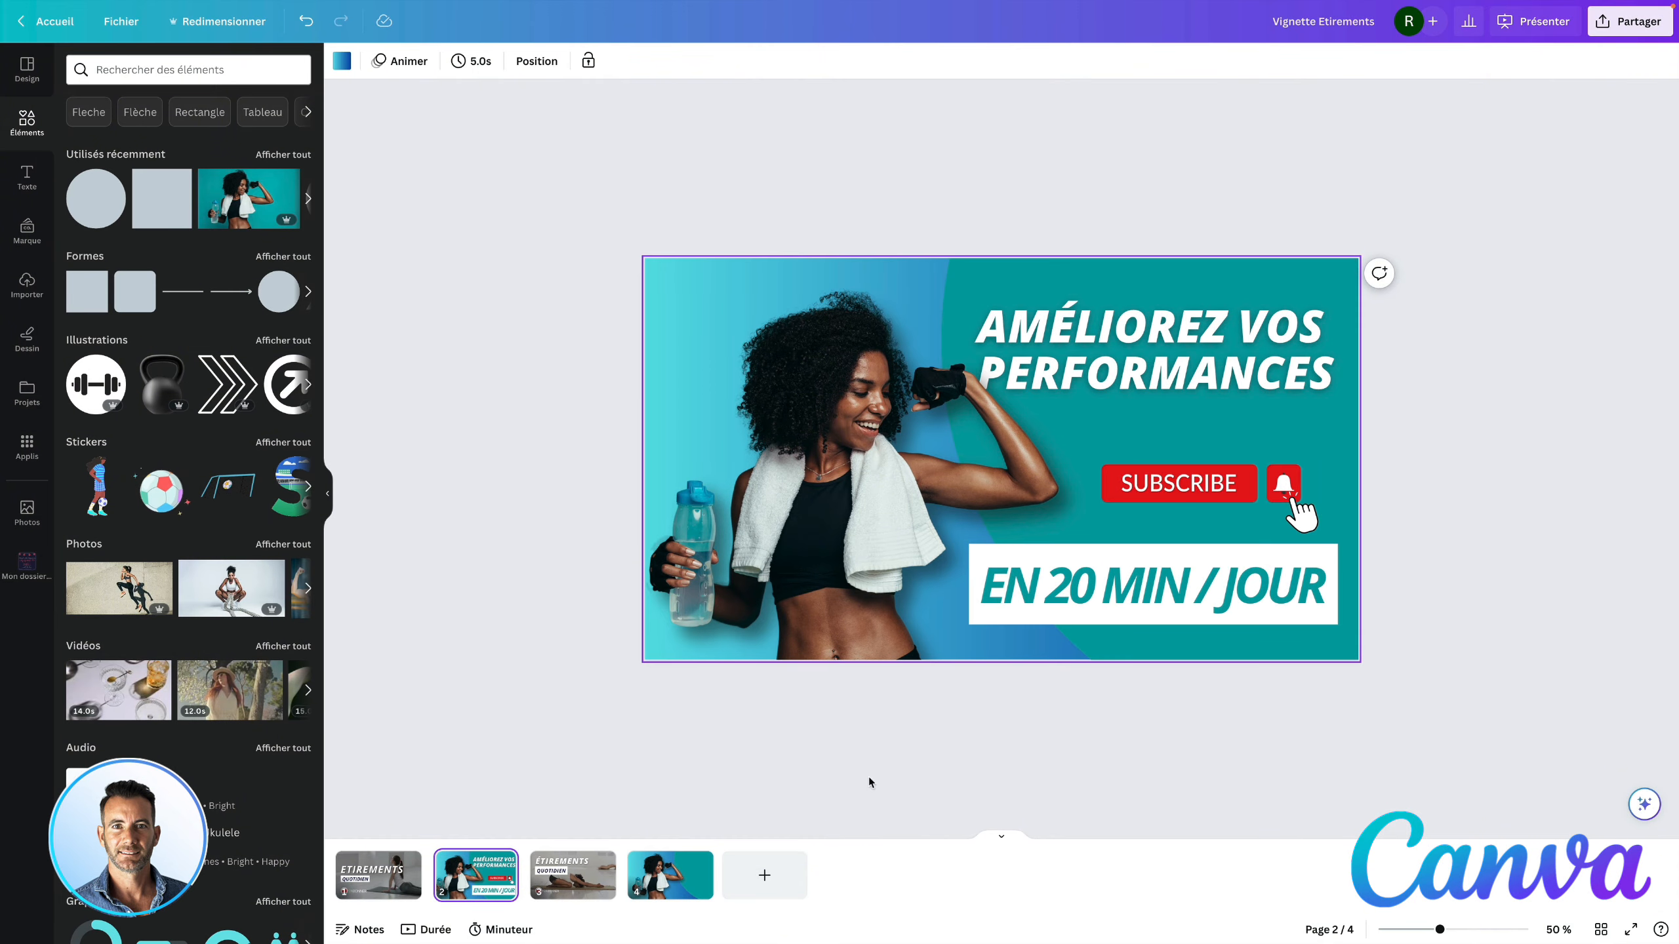
click(686, 896)
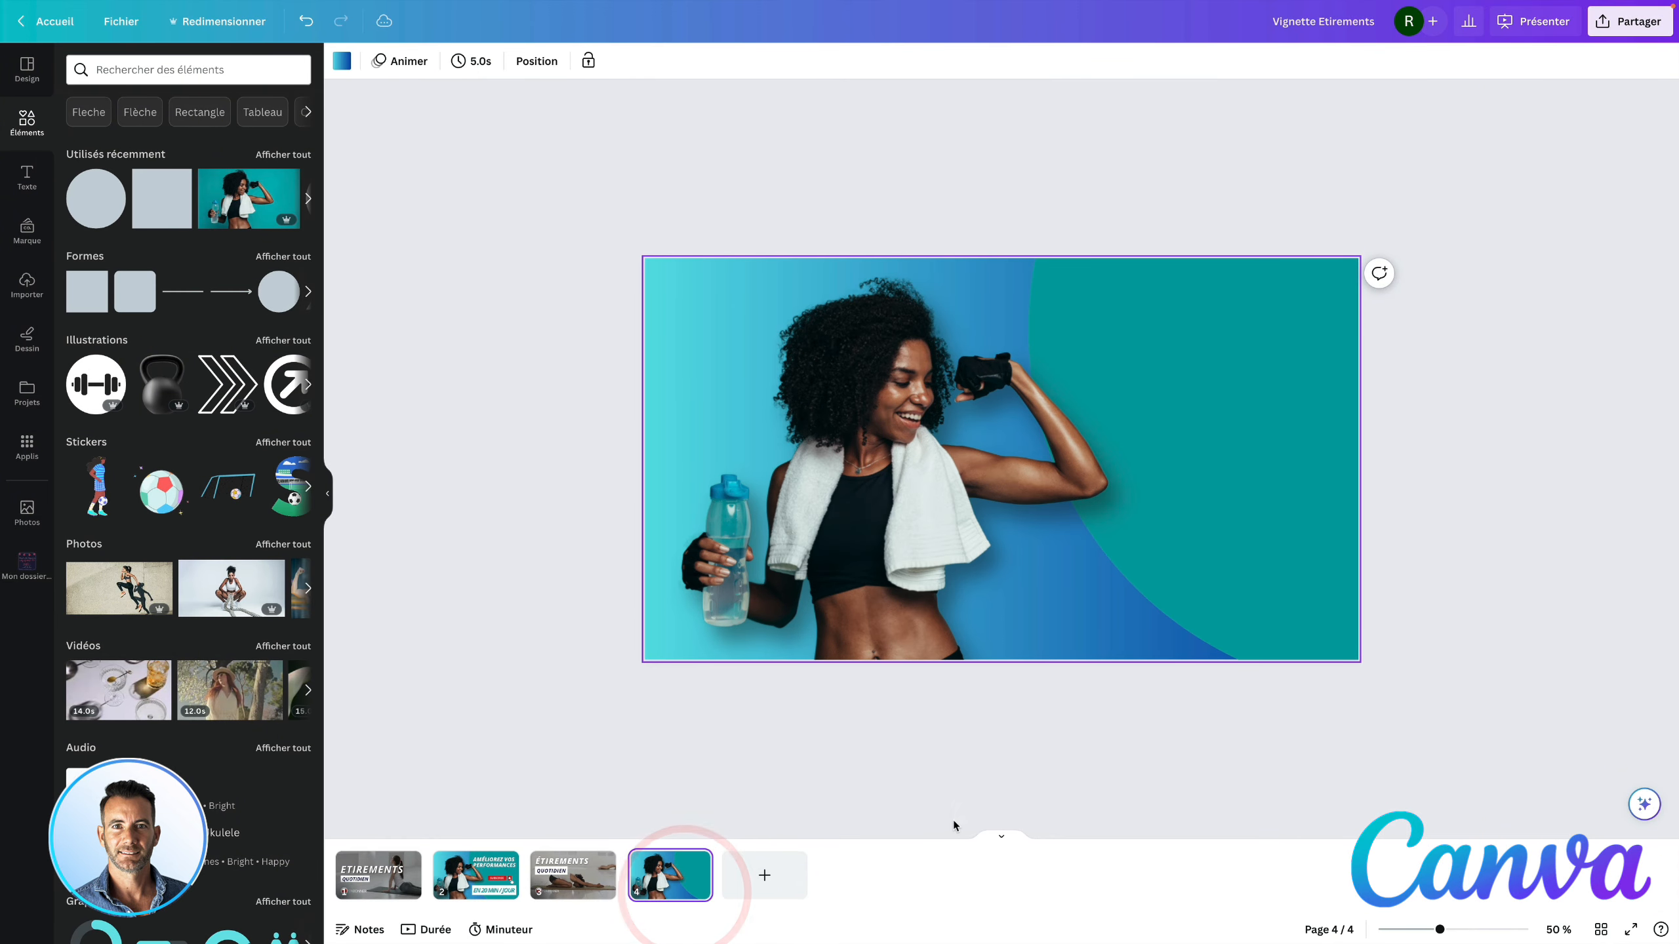
click(890, 541)
drag(881, 544, 869, 537)
click(1426, 741)
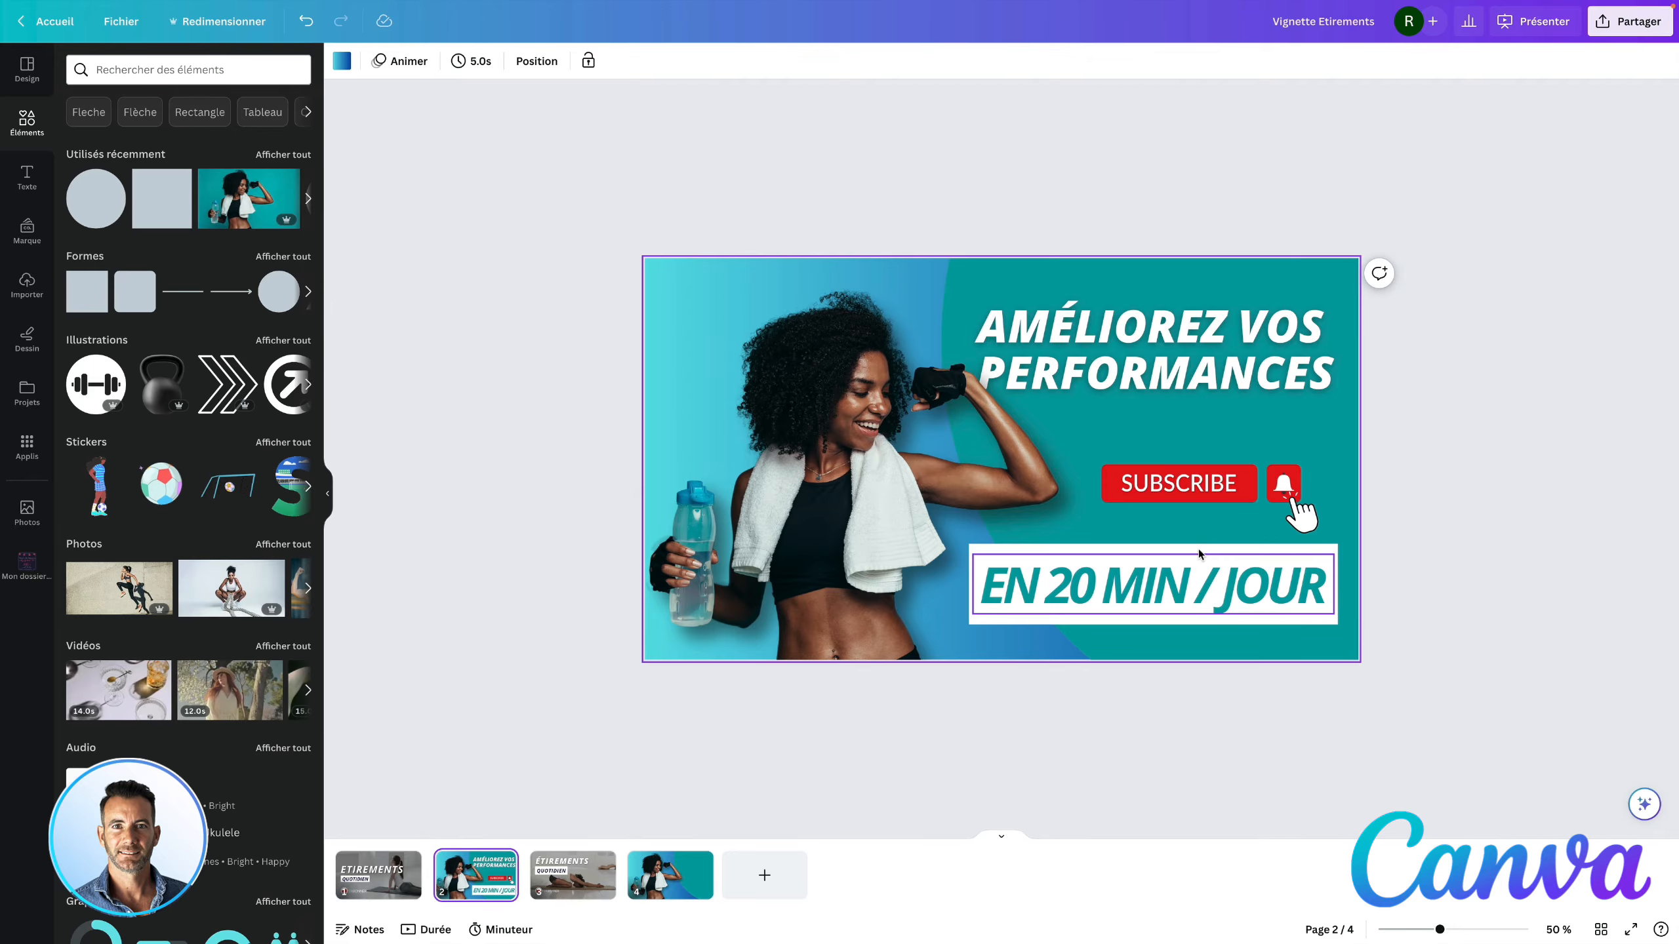
- Add a title text box to page 4 reading "améliorez vos performances" on two lines
click(692, 886)
click(34, 178)
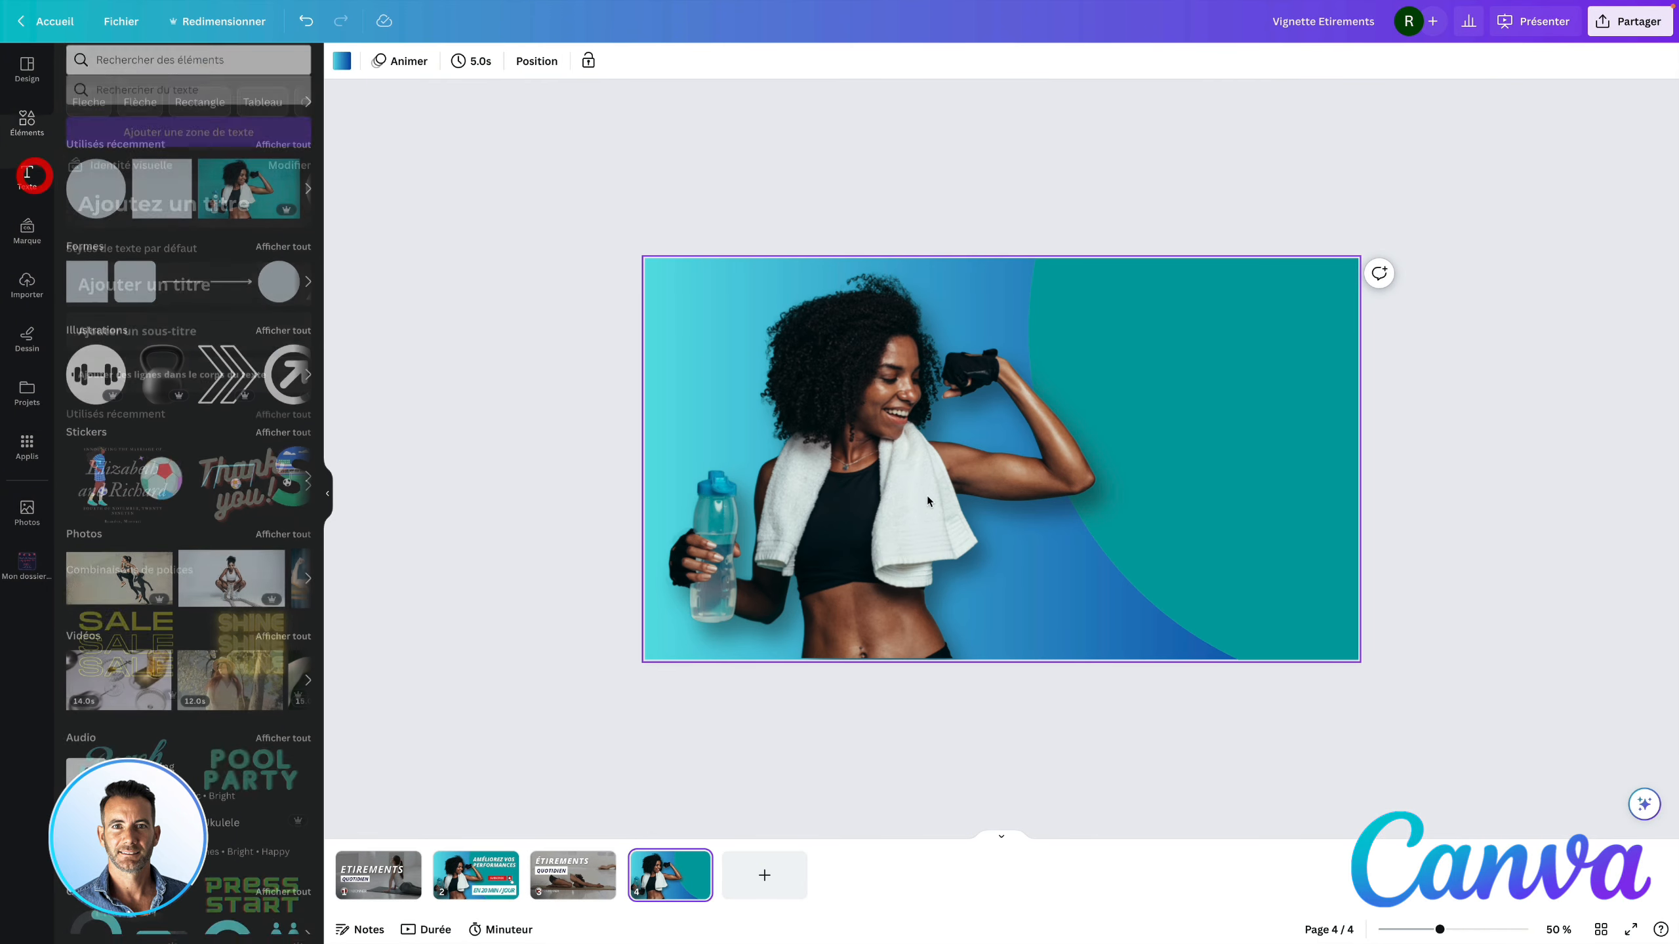
click(227, 203)
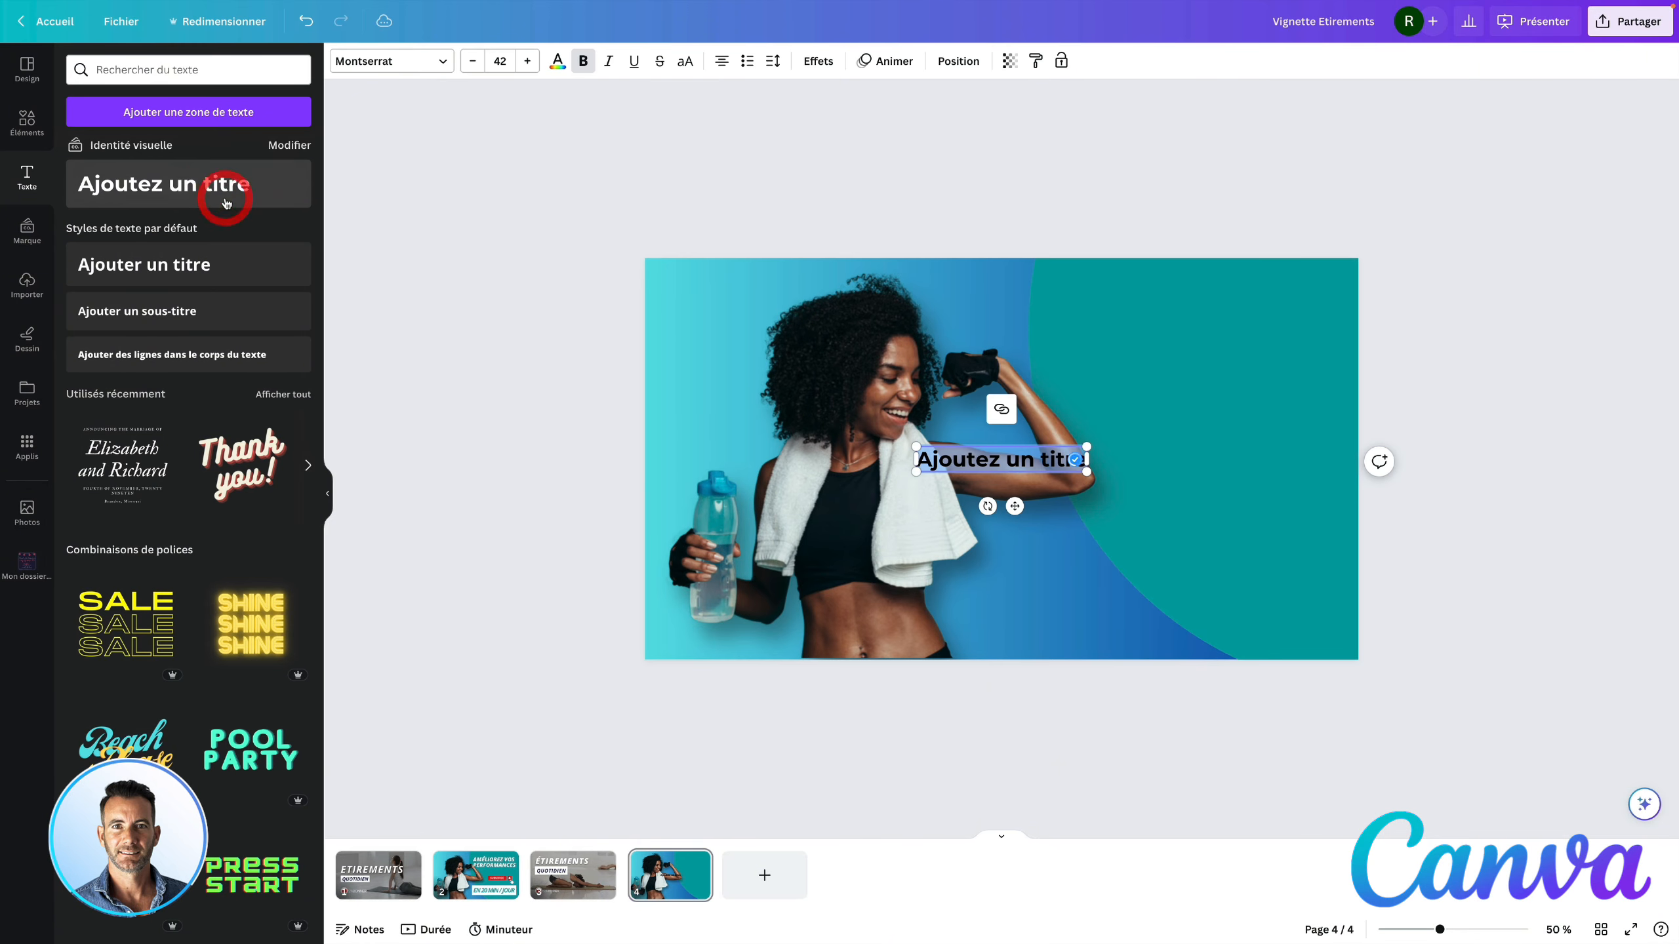
drag(1098, 453, 1021, 456)
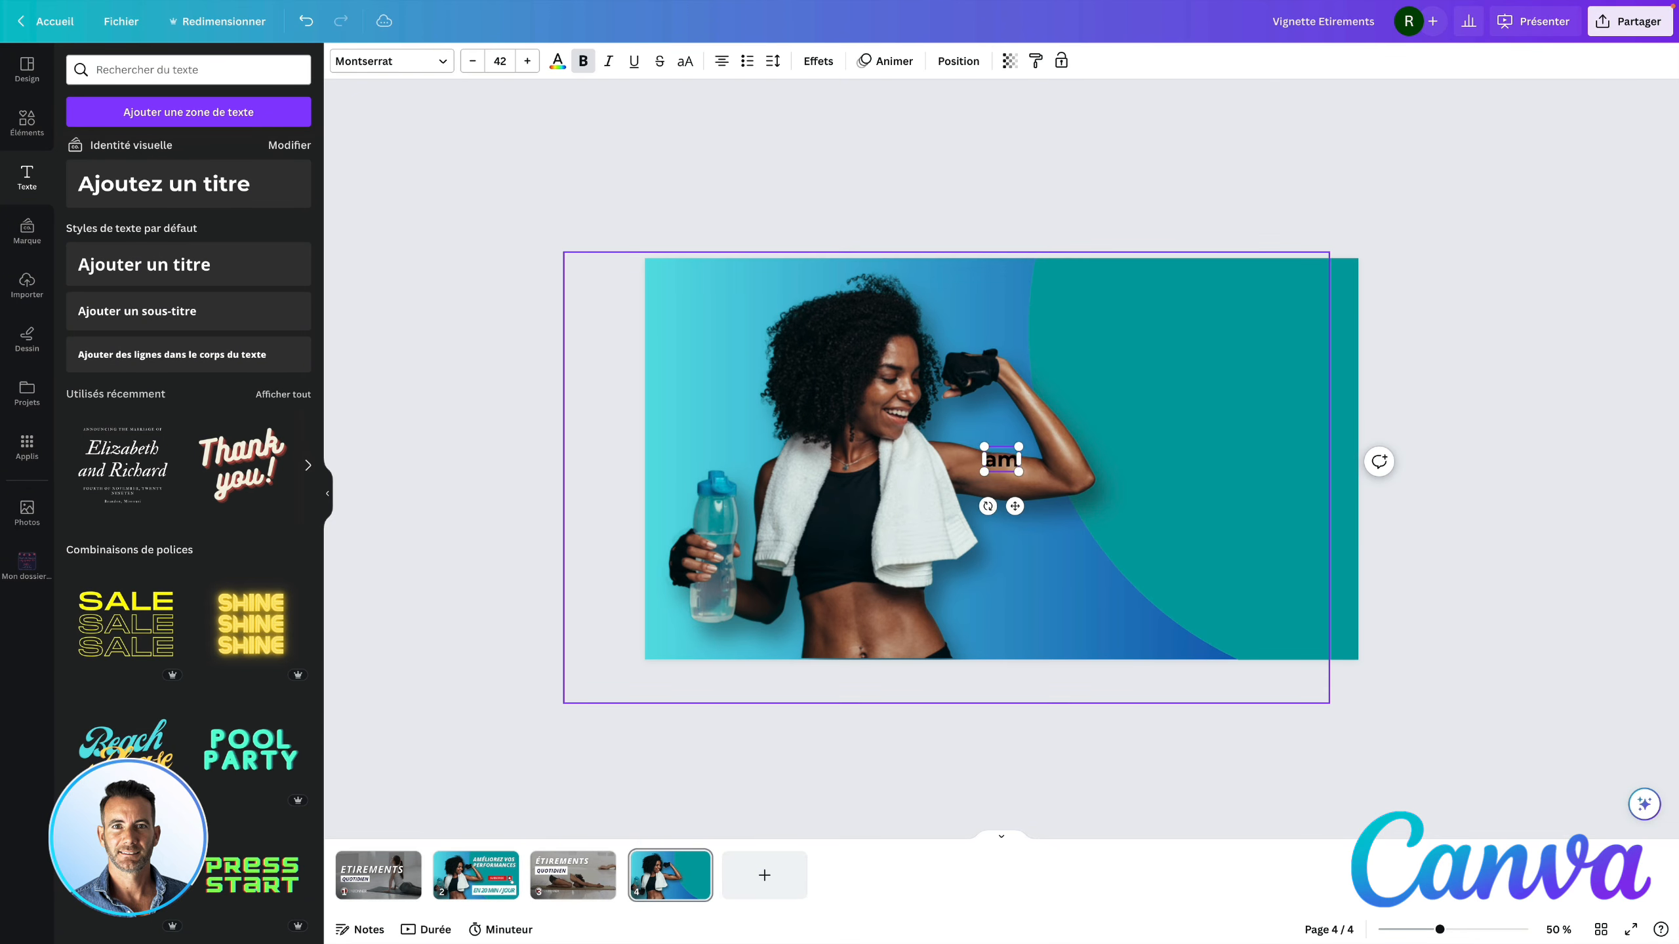
key(BackSpace)
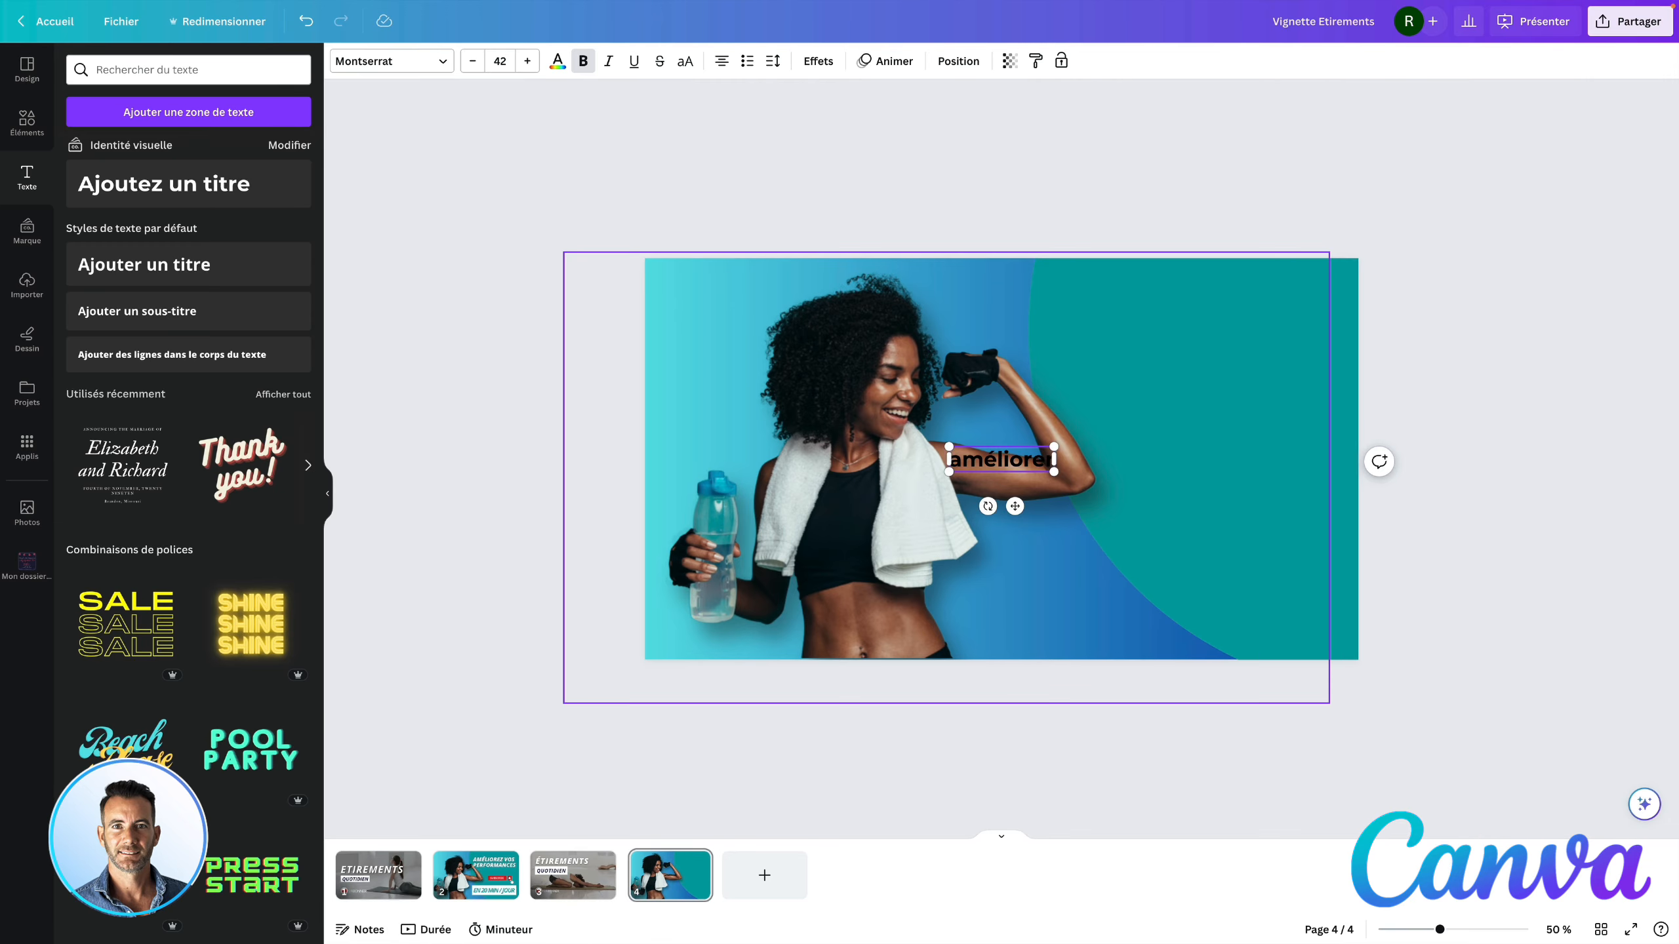
text(éliorez vos)
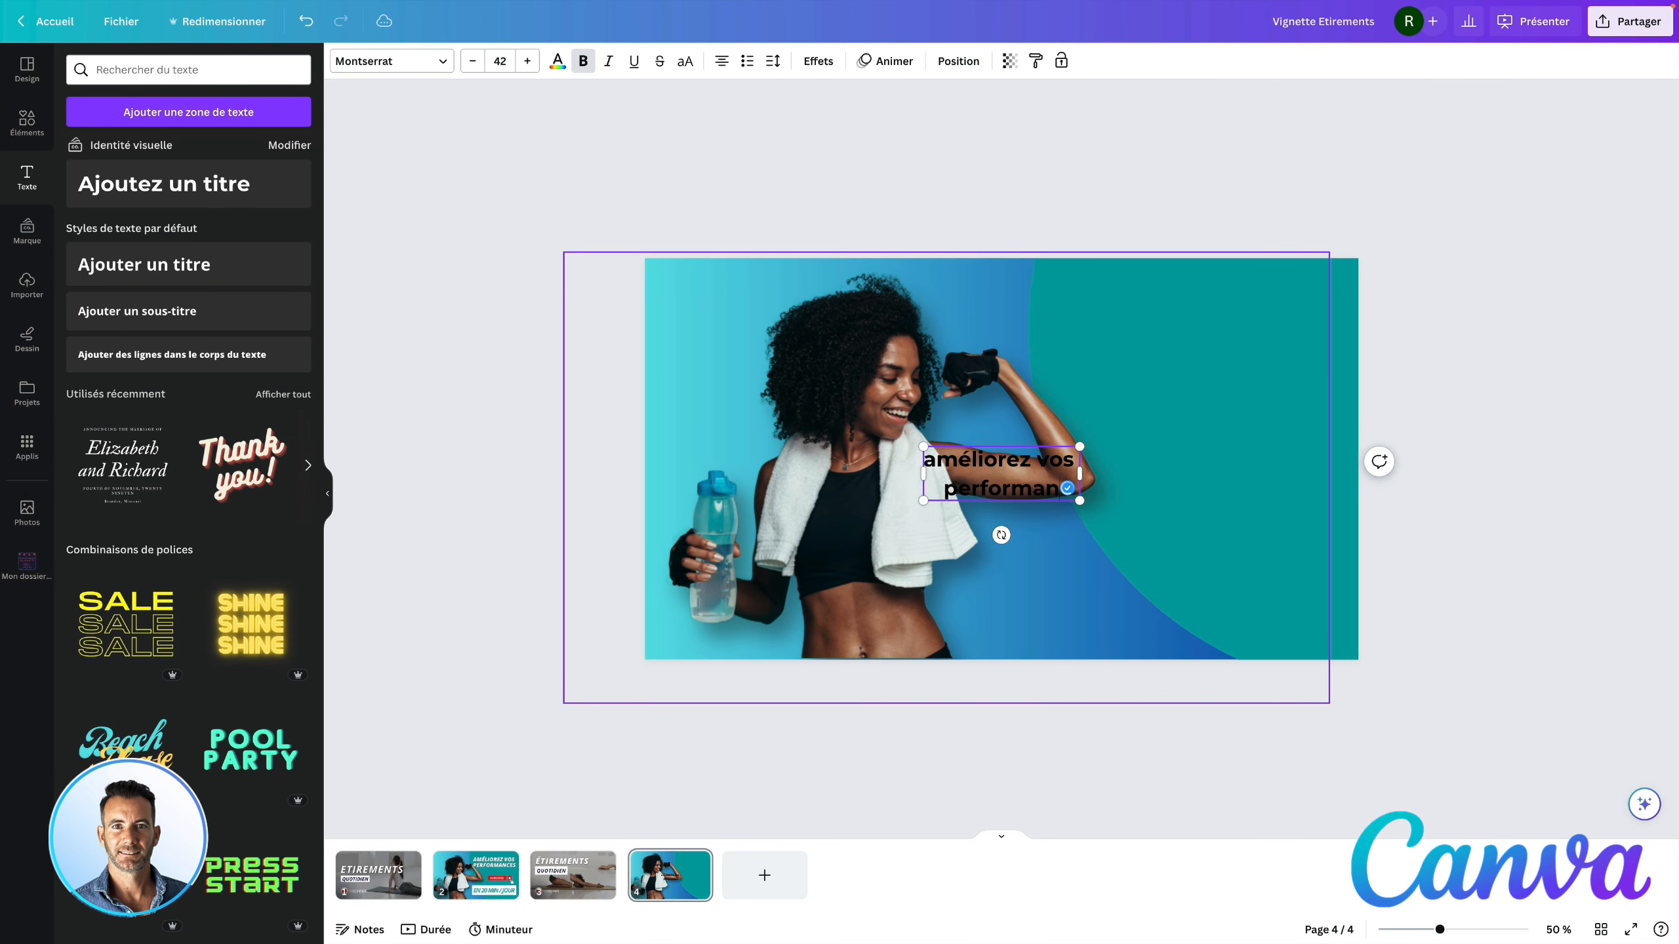
click(1457, 477)
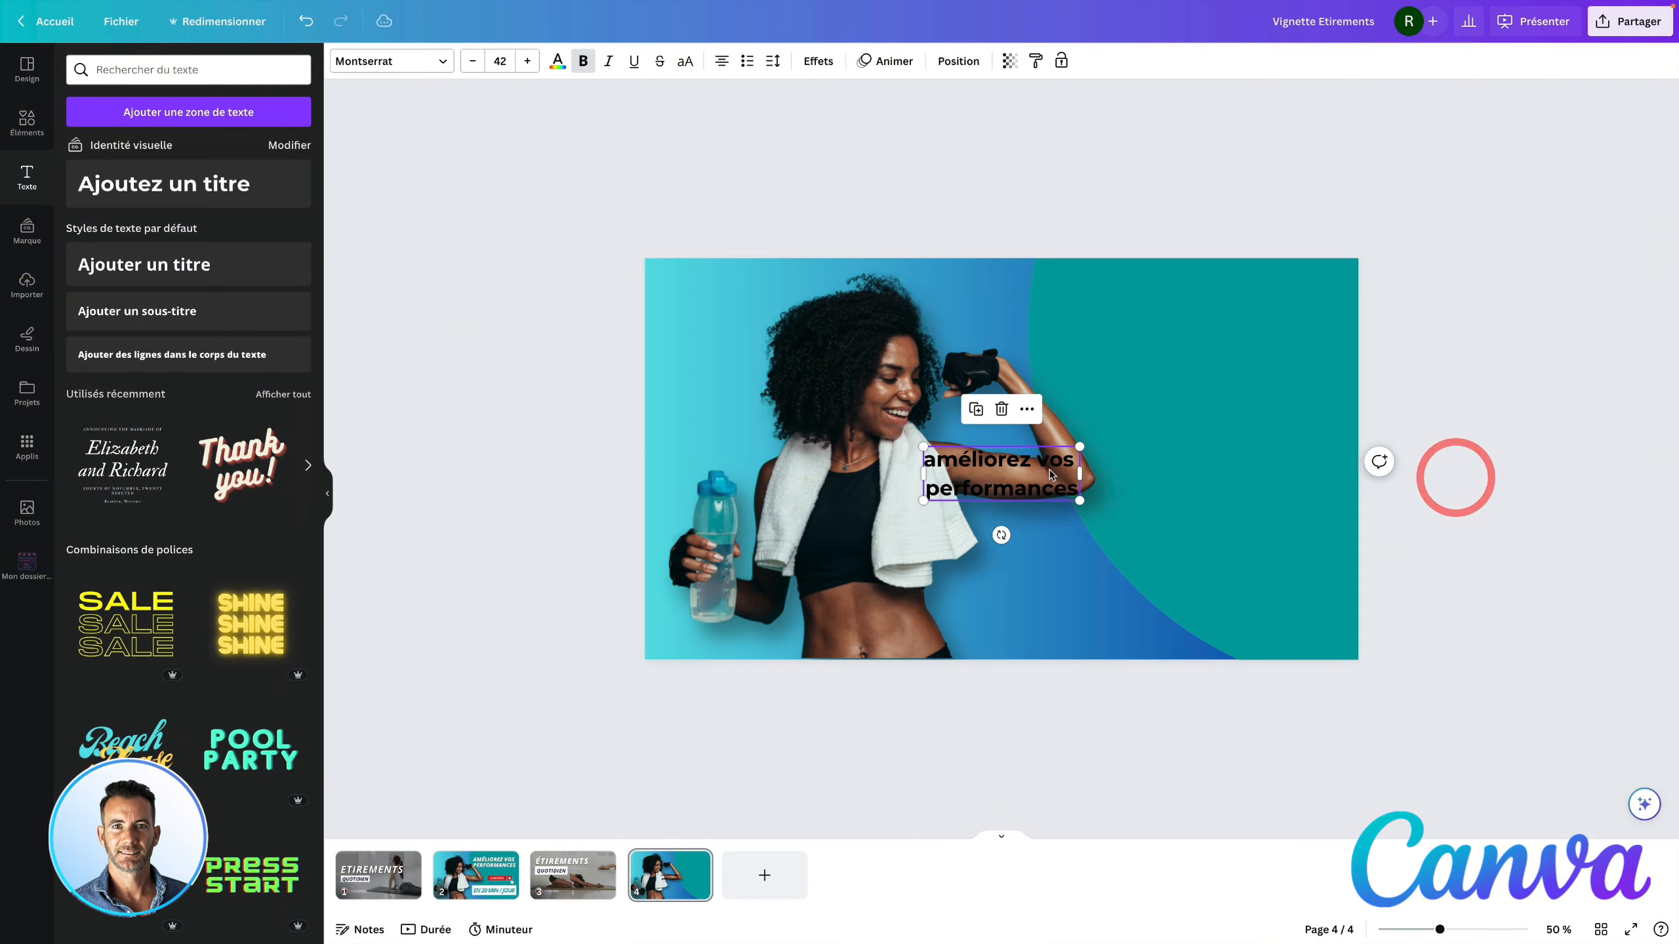
- Format the page 4 title in uppercase, white and left-aligned
click(686, 62)
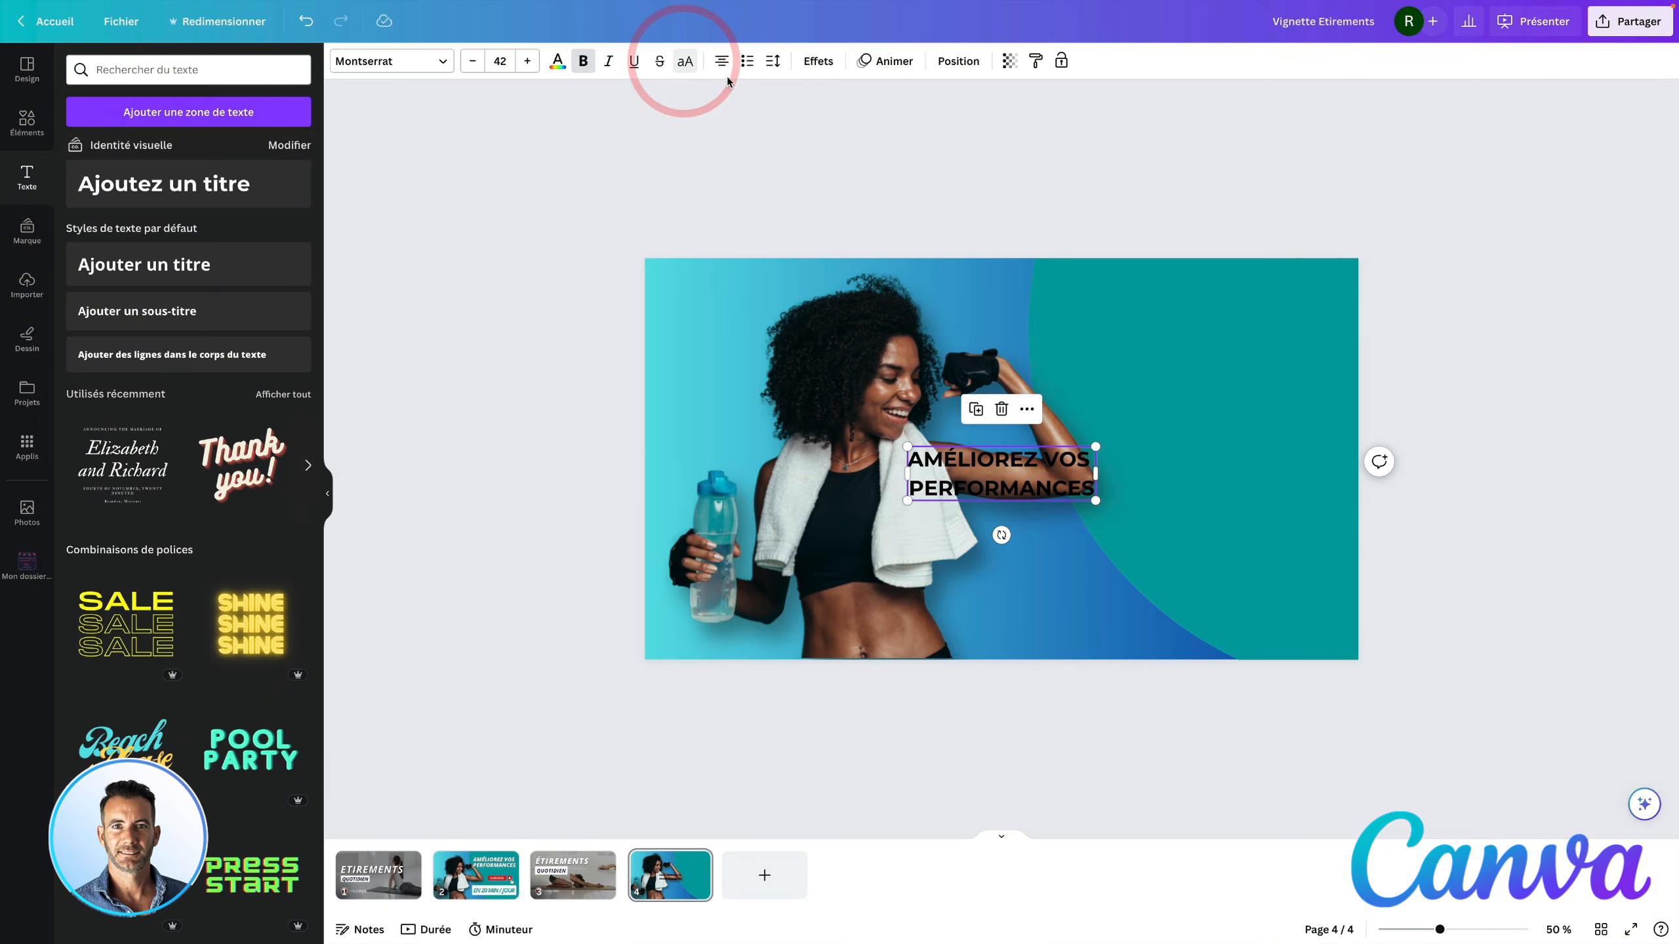
click(558, 65)
click(248, 151)
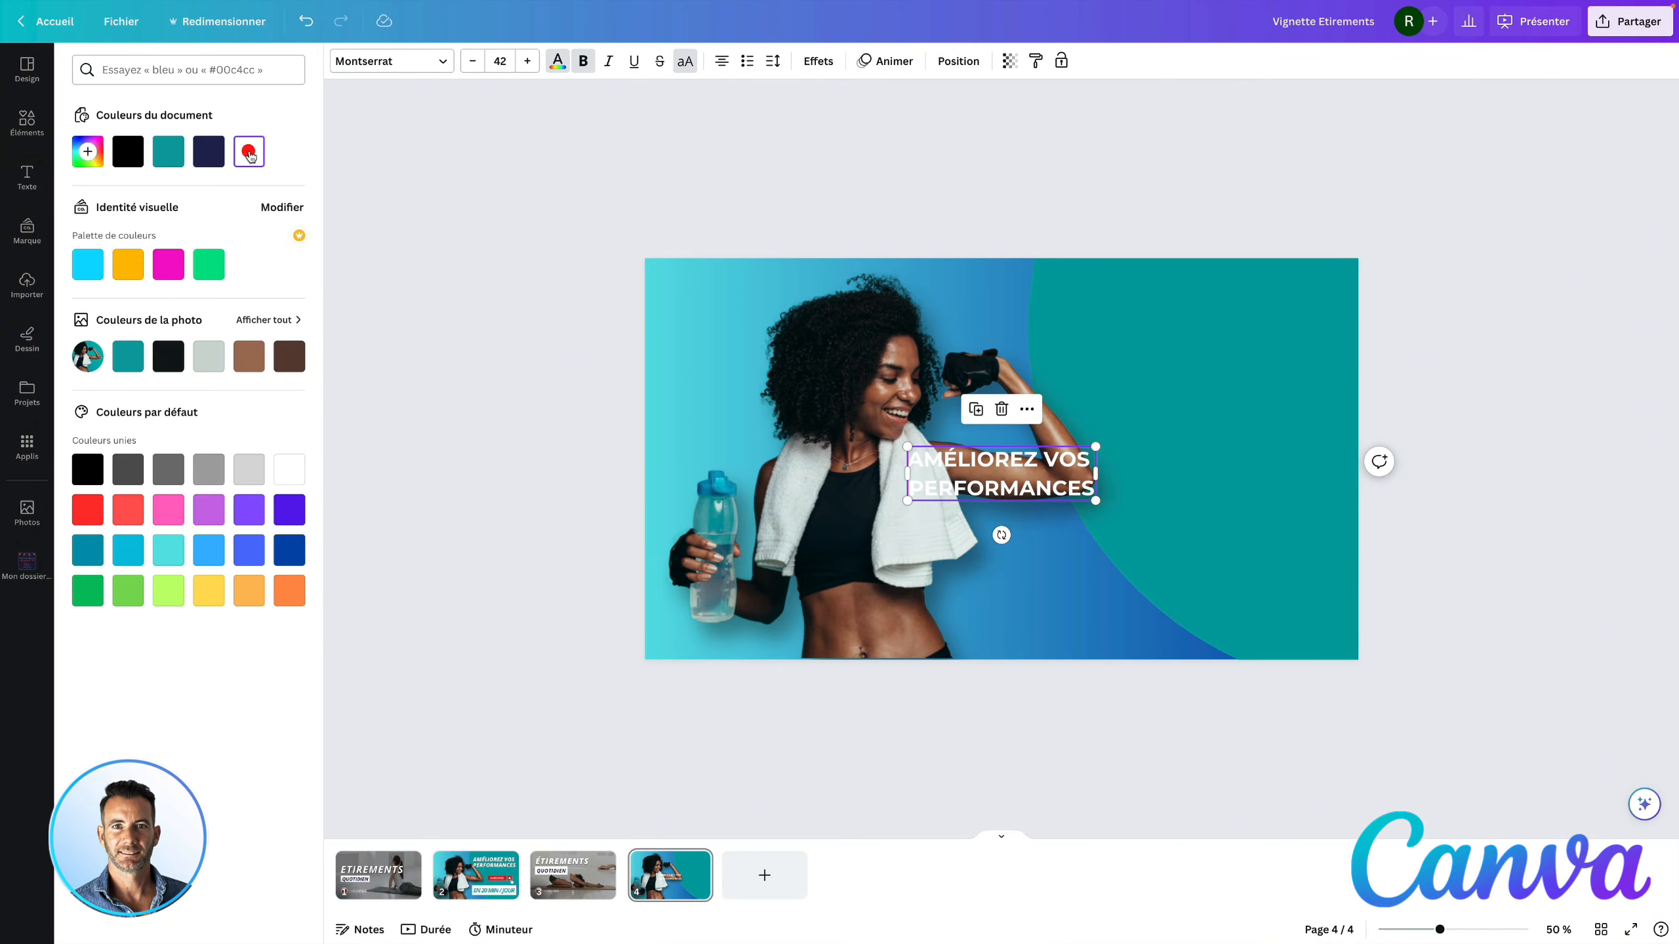
click(724, 71)
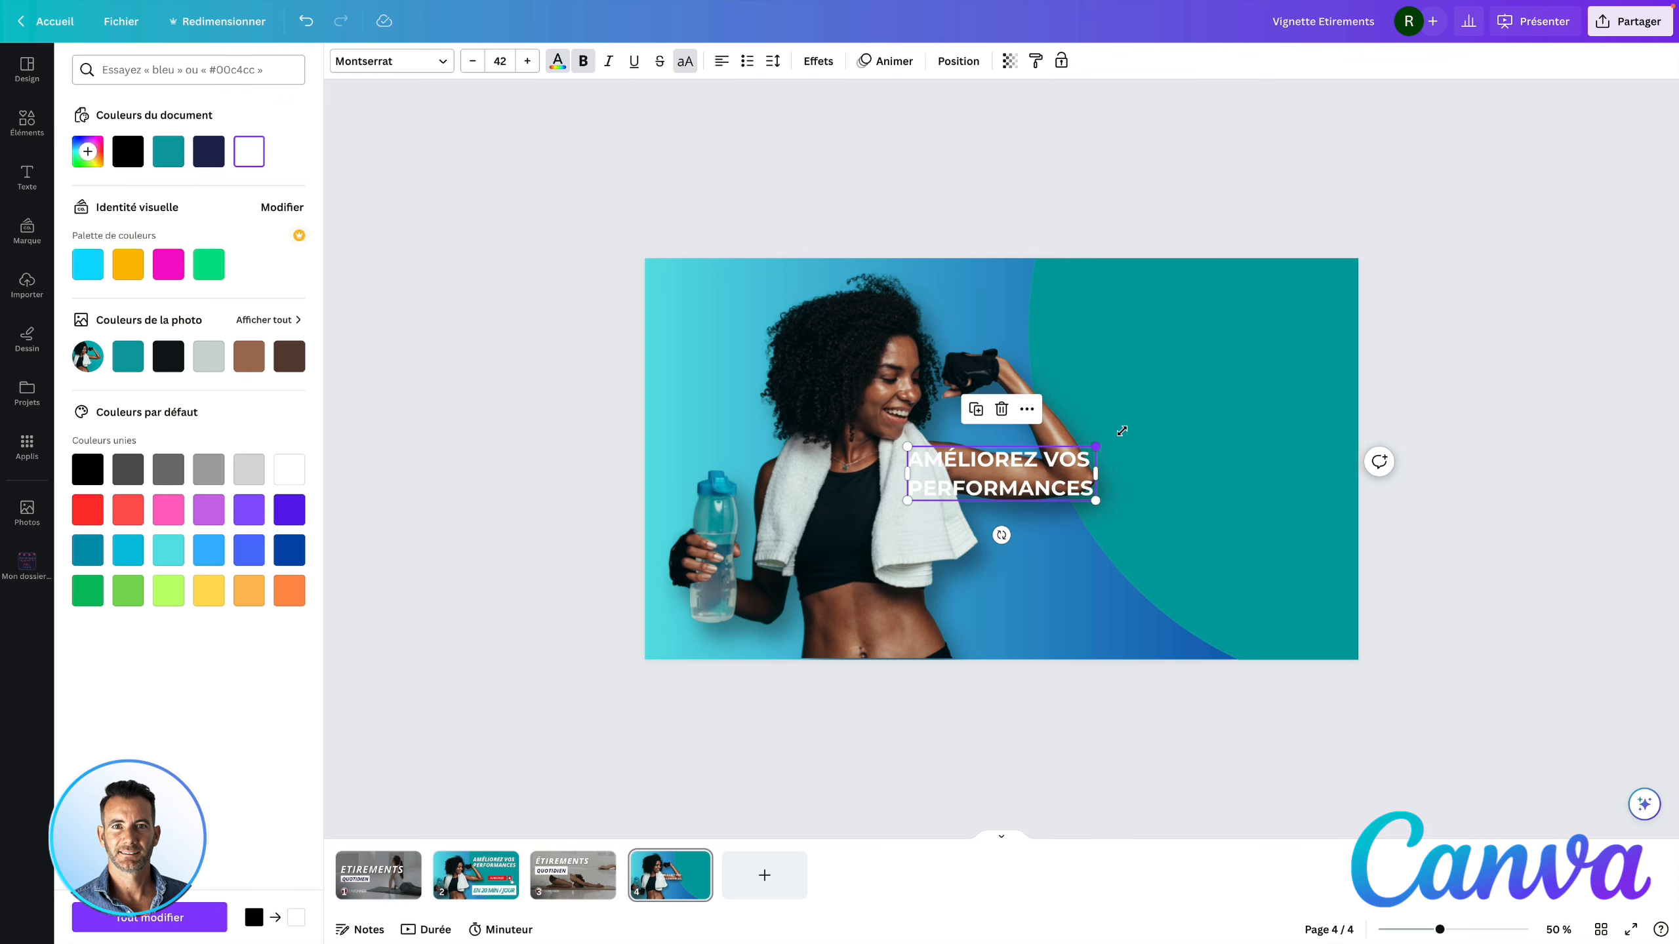
- Set the title's line spacing to 1.1 and fit it at size 75.4 in the upper right area of page 4
drag(1095, 447, 1289, 330)
click(772, 61)
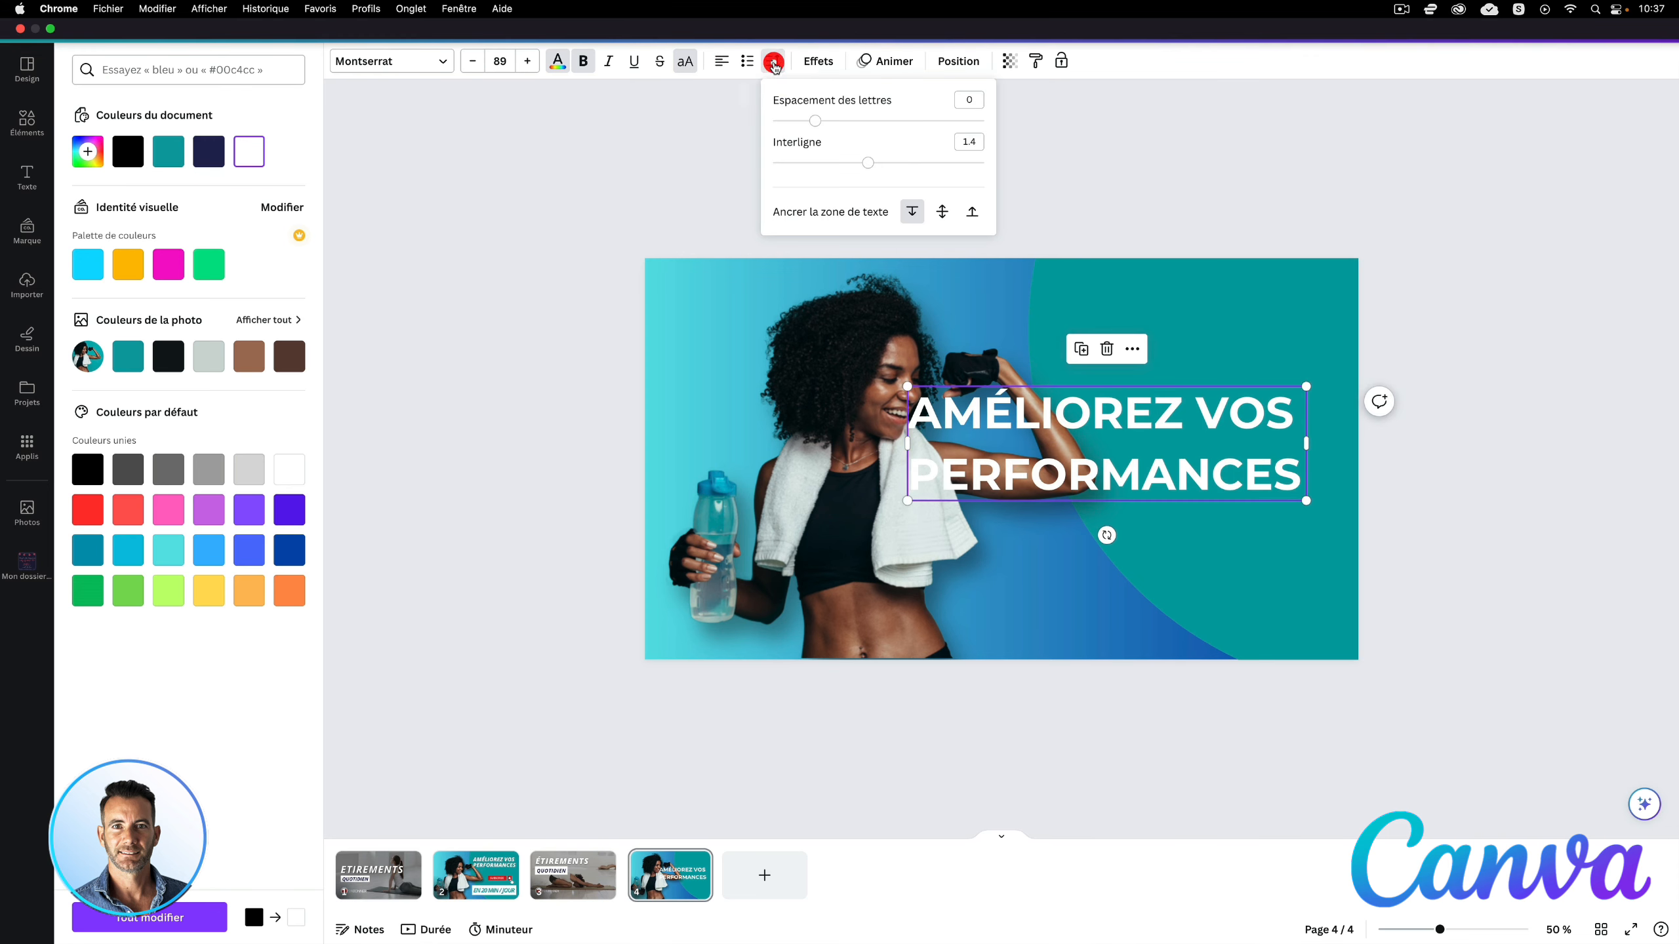
drag(867, 163, 836, 164)
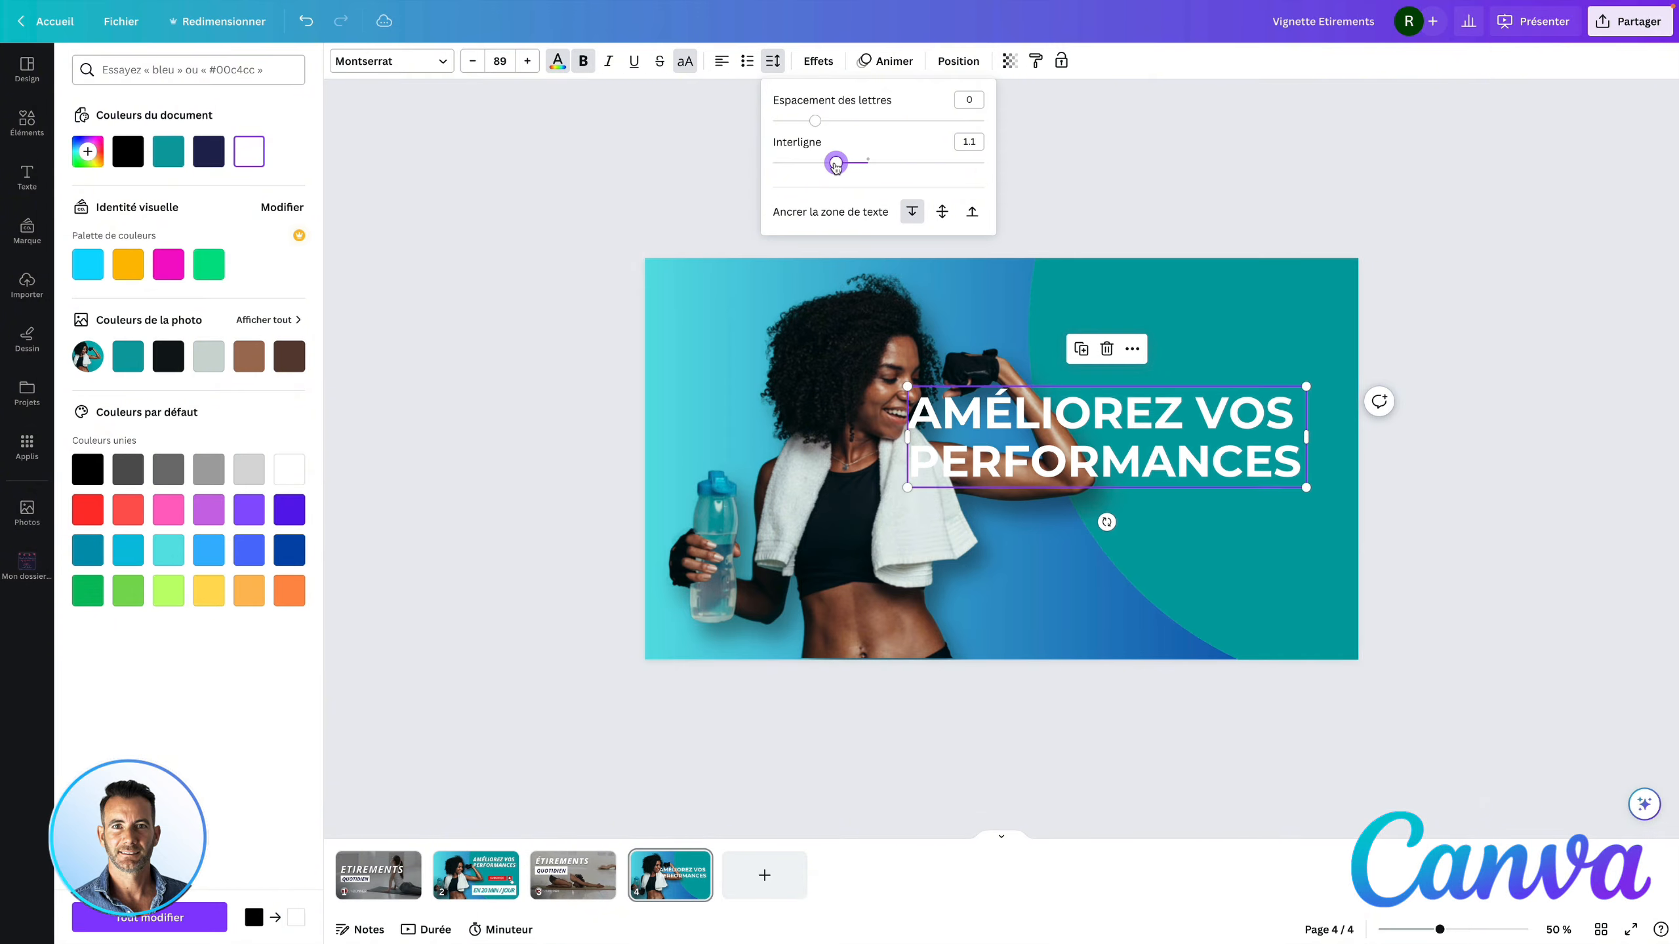
drag(1068, 472, 1108, 402)
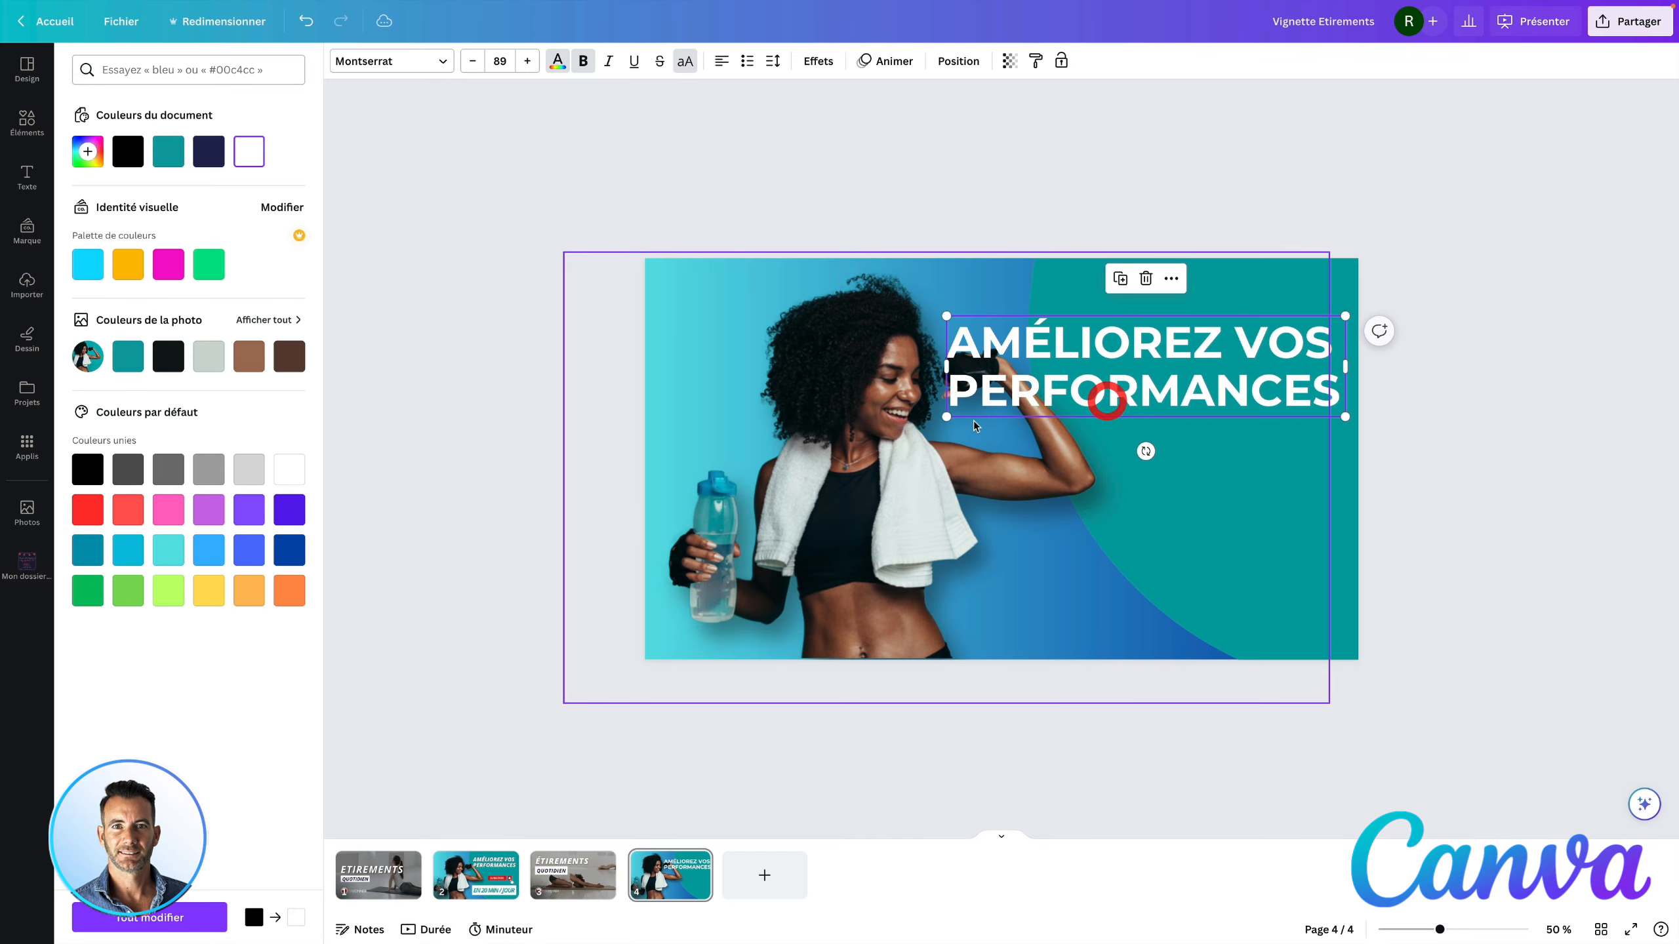
drag(950, 417, 1007, 401)
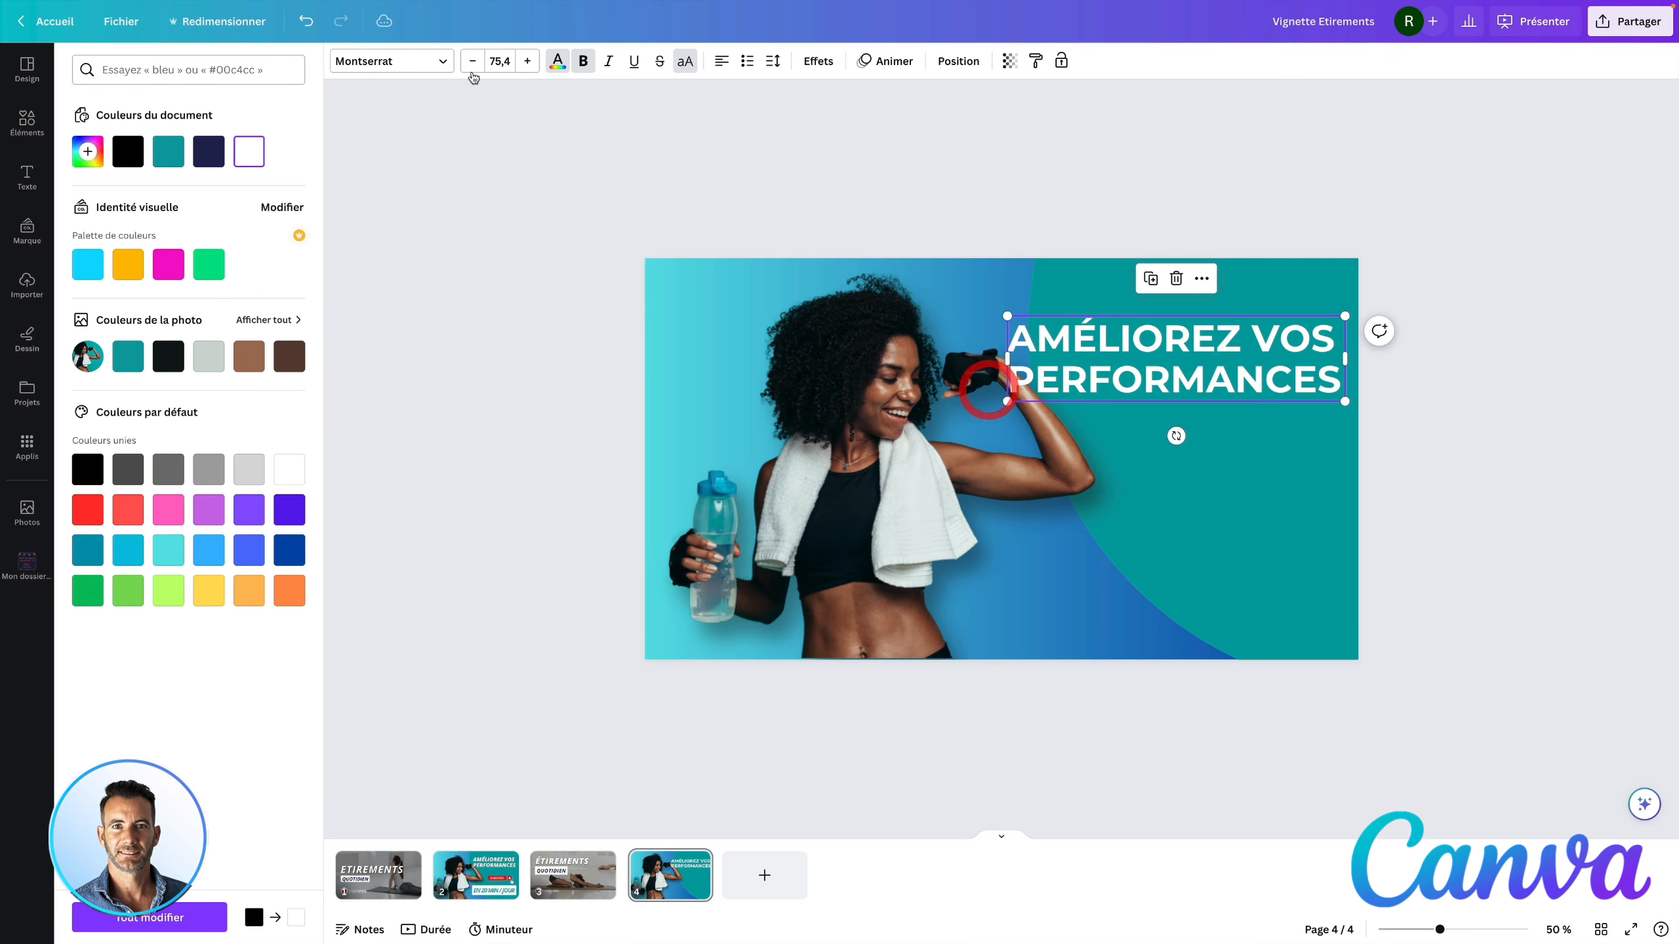
- Change the title's font to Open Sans Extra Bold italic and nudge the title slightly right
click(443, 63)
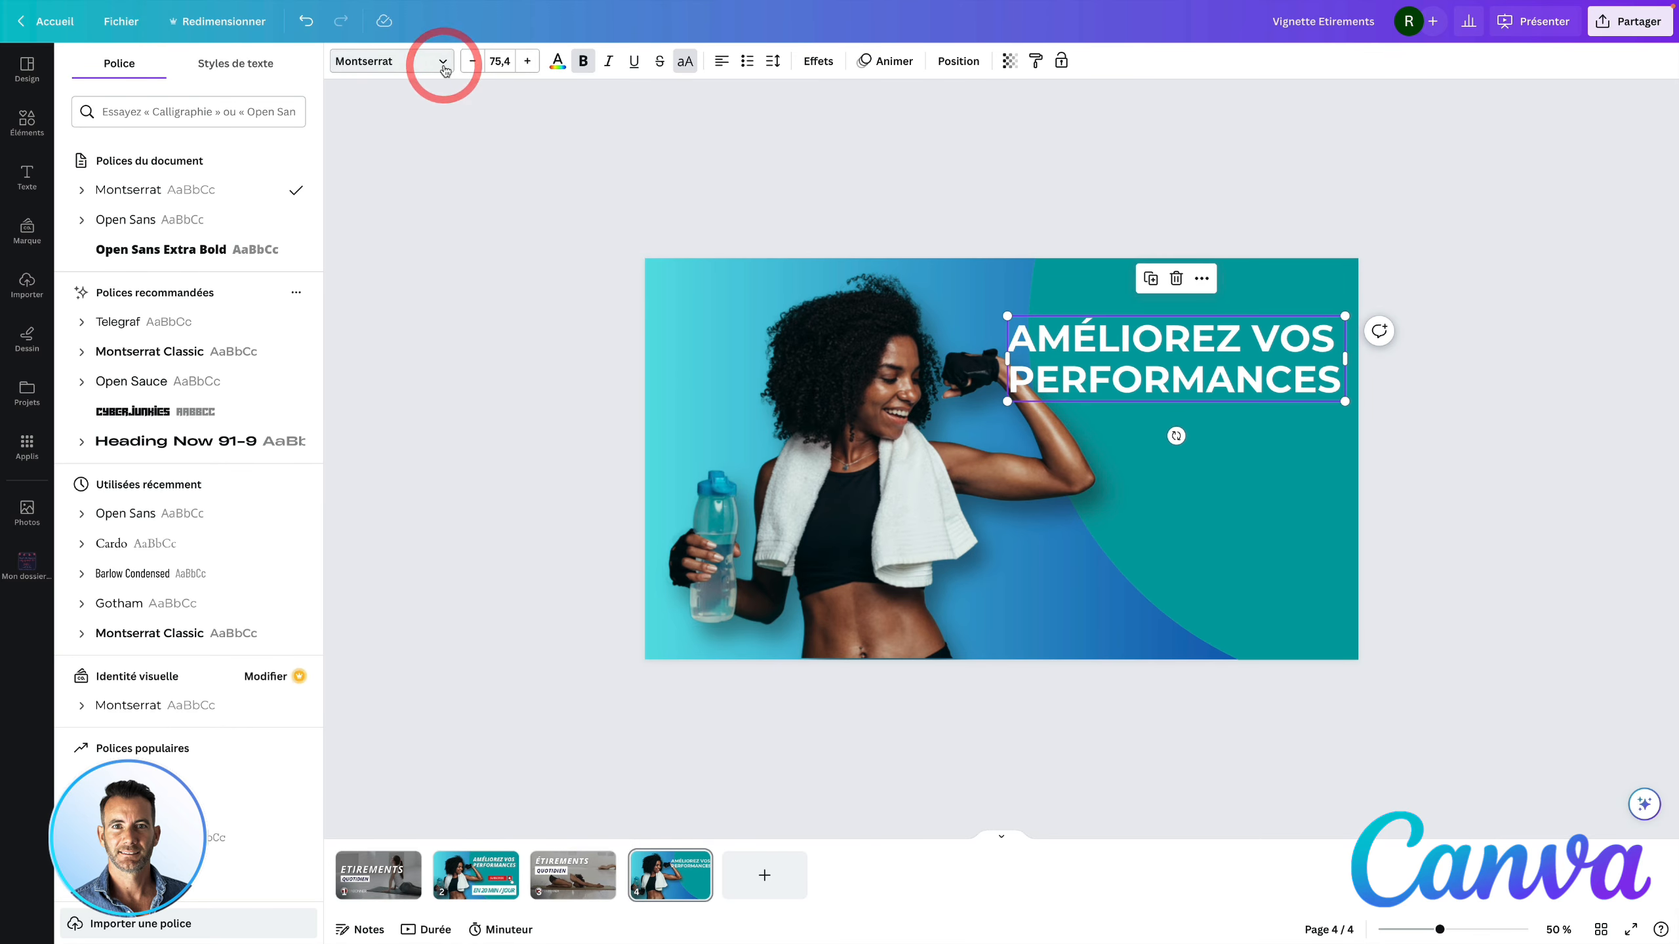
click(144, 250)
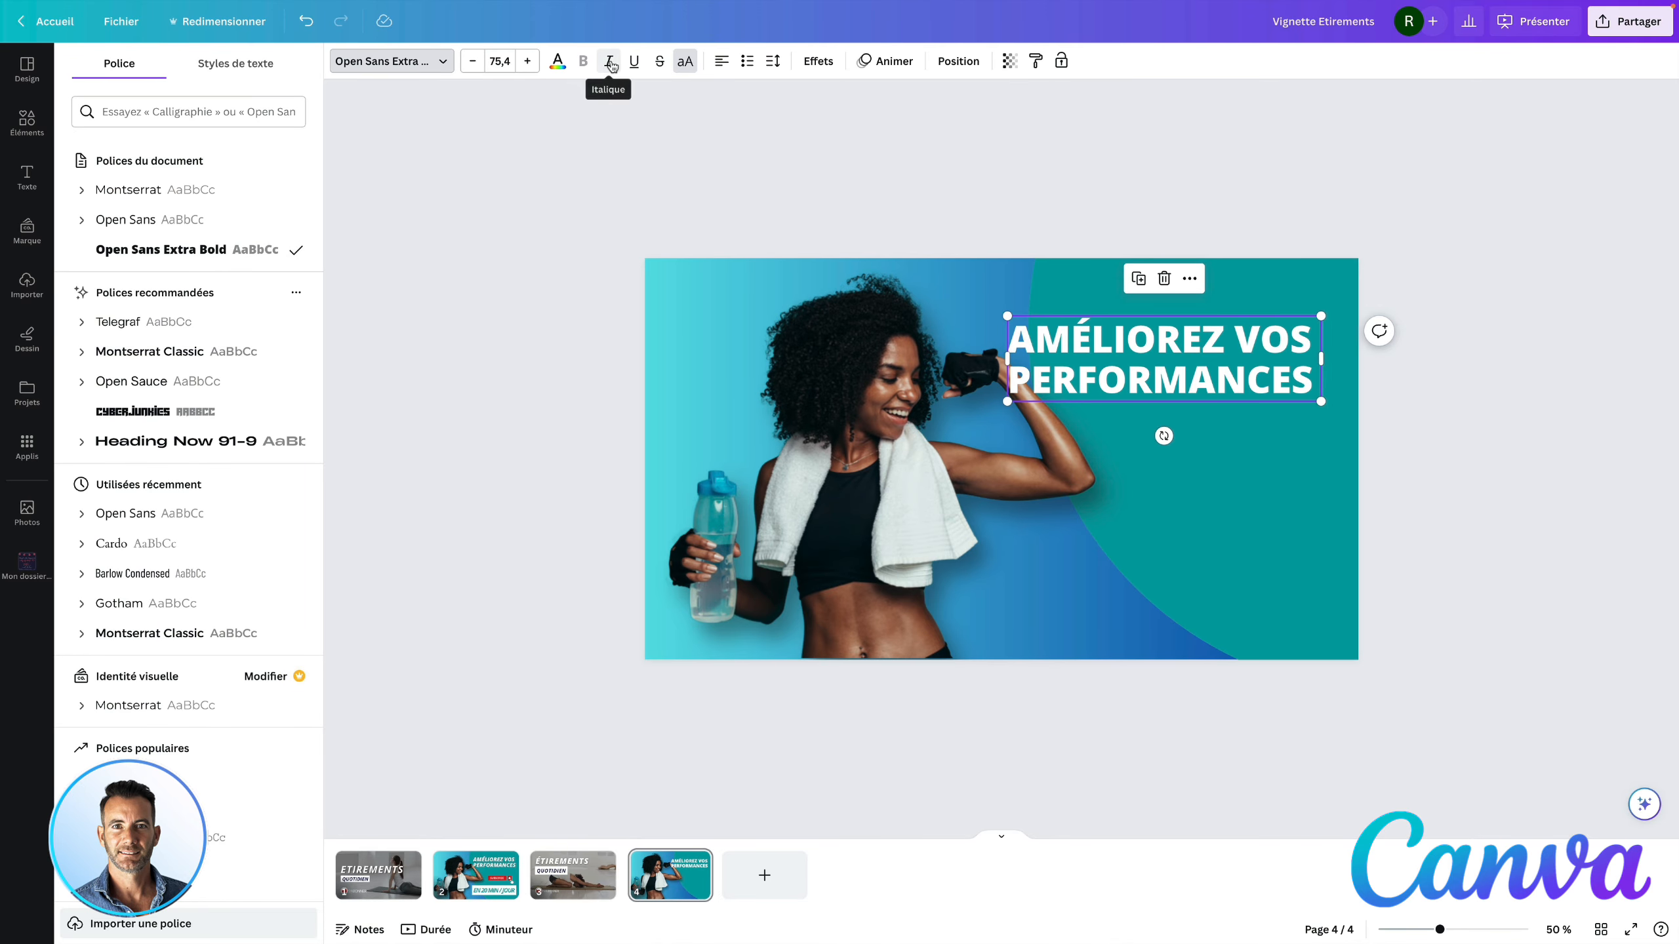
click(609, 62)
drag(1112, 377, 1128, 376)
- Enlarge the woman's photo slightly and bring it forward one level so that it sits above the title
click(855, 484)
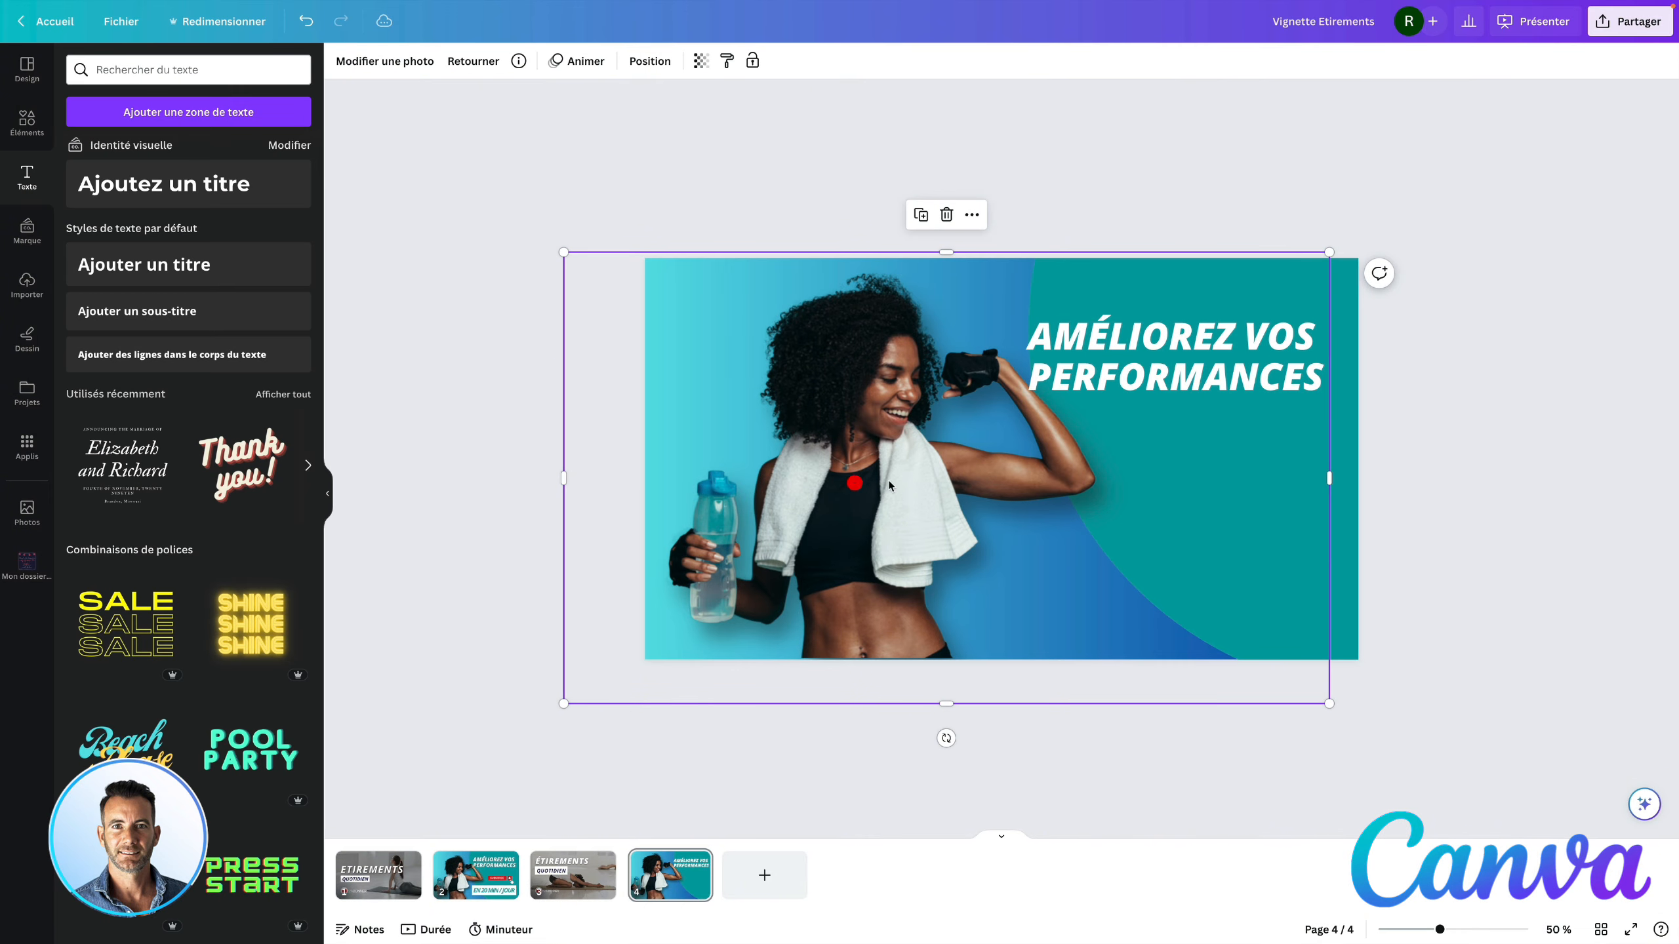
drag(1331, 250, 1341, 244)
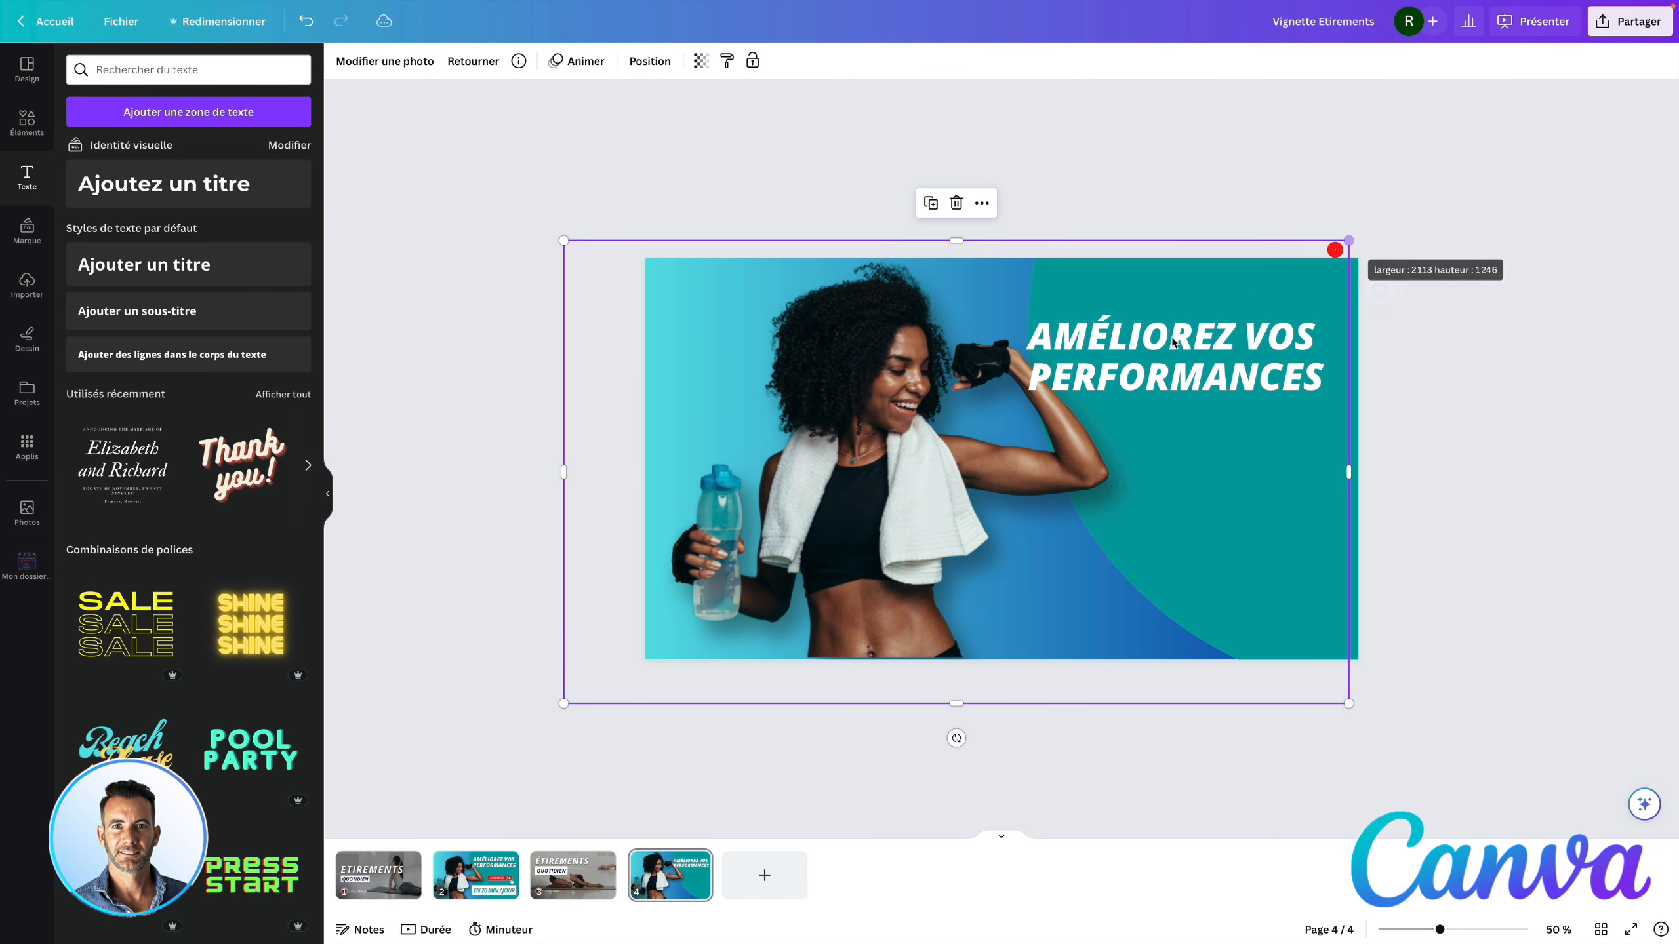
right_click(912, 455)
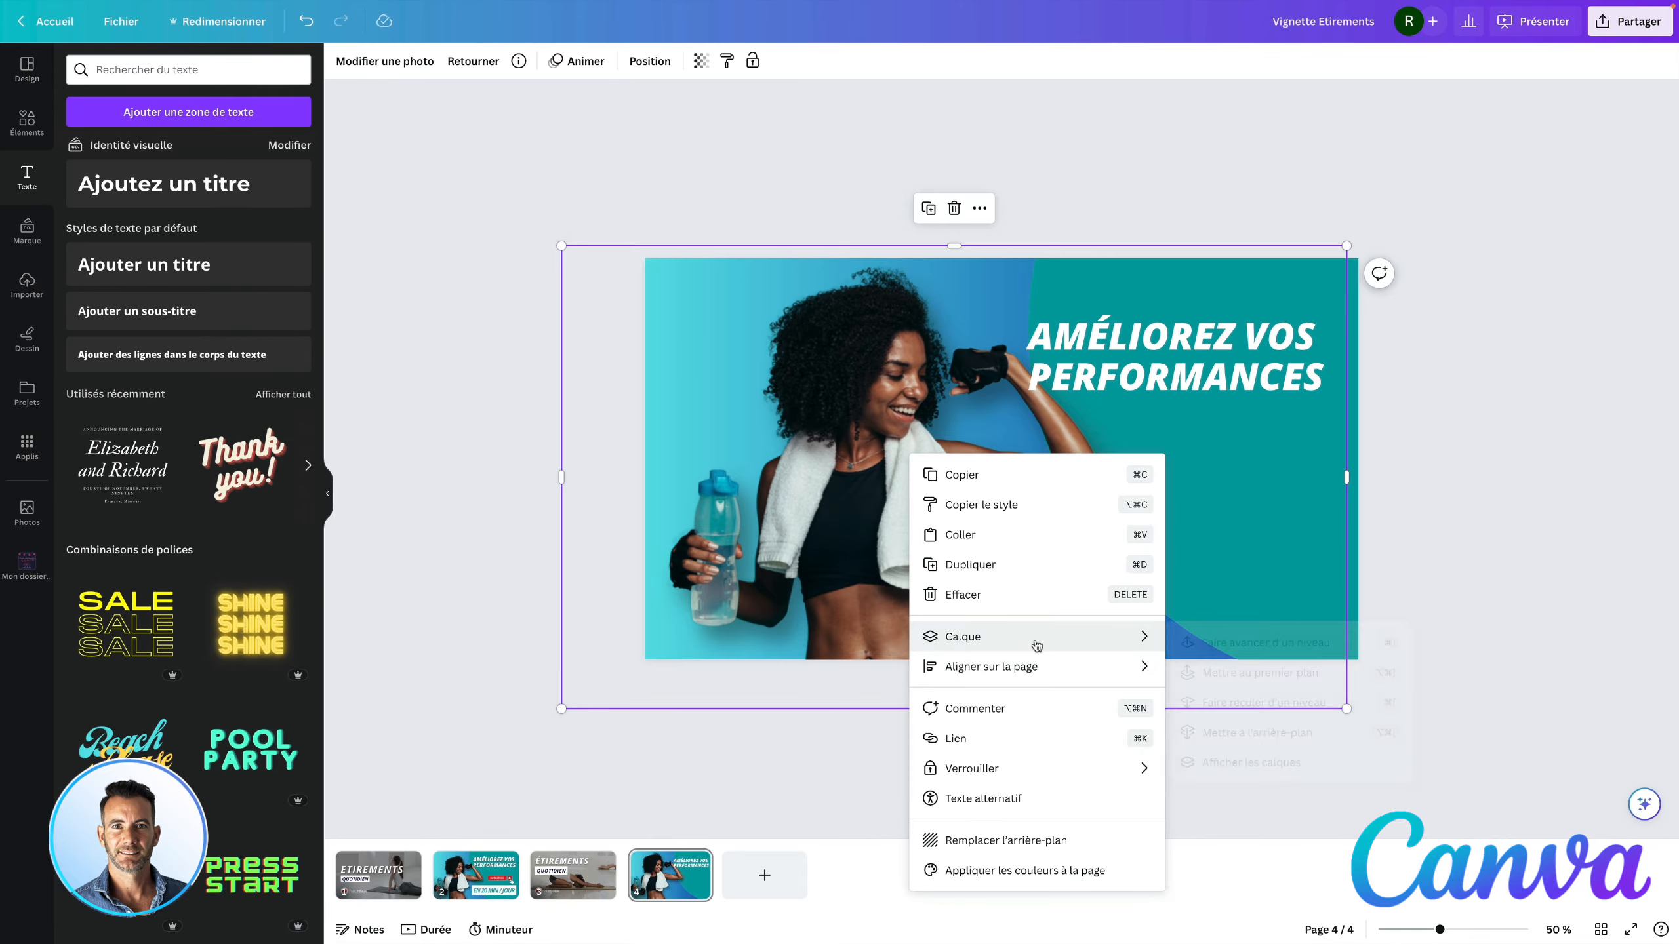
mouse_move(1038, 639)
click(1219, 645)
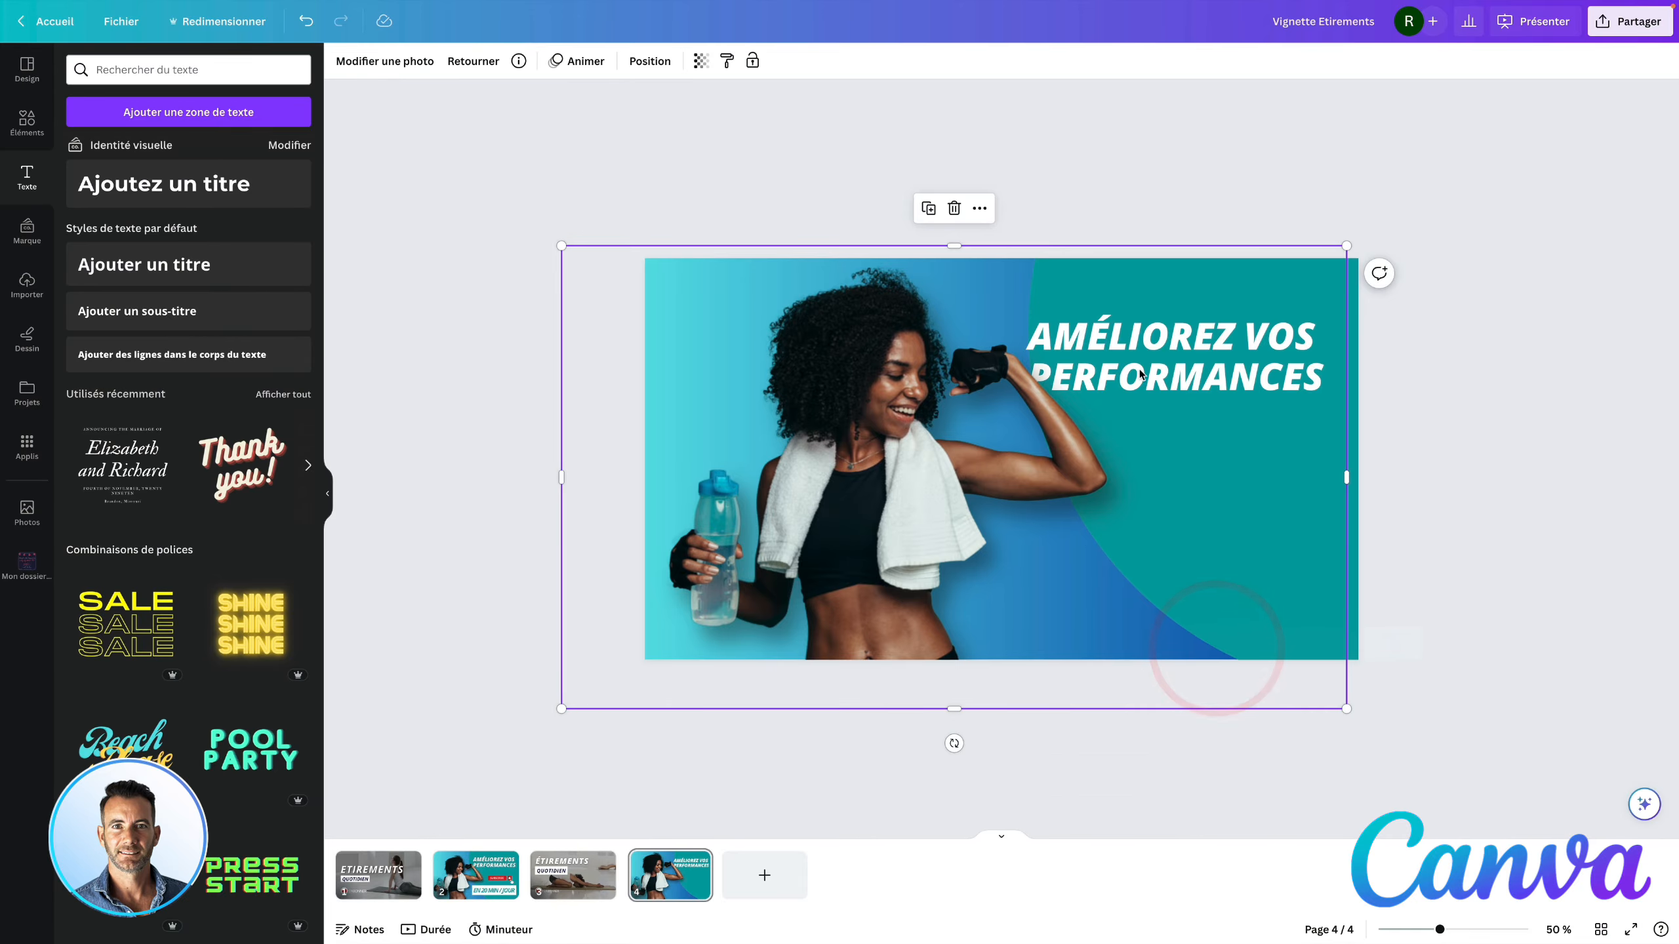
- Move the title slightly right and up, clear of the woman's arm
click(1461, 387)
click(1267, 375)
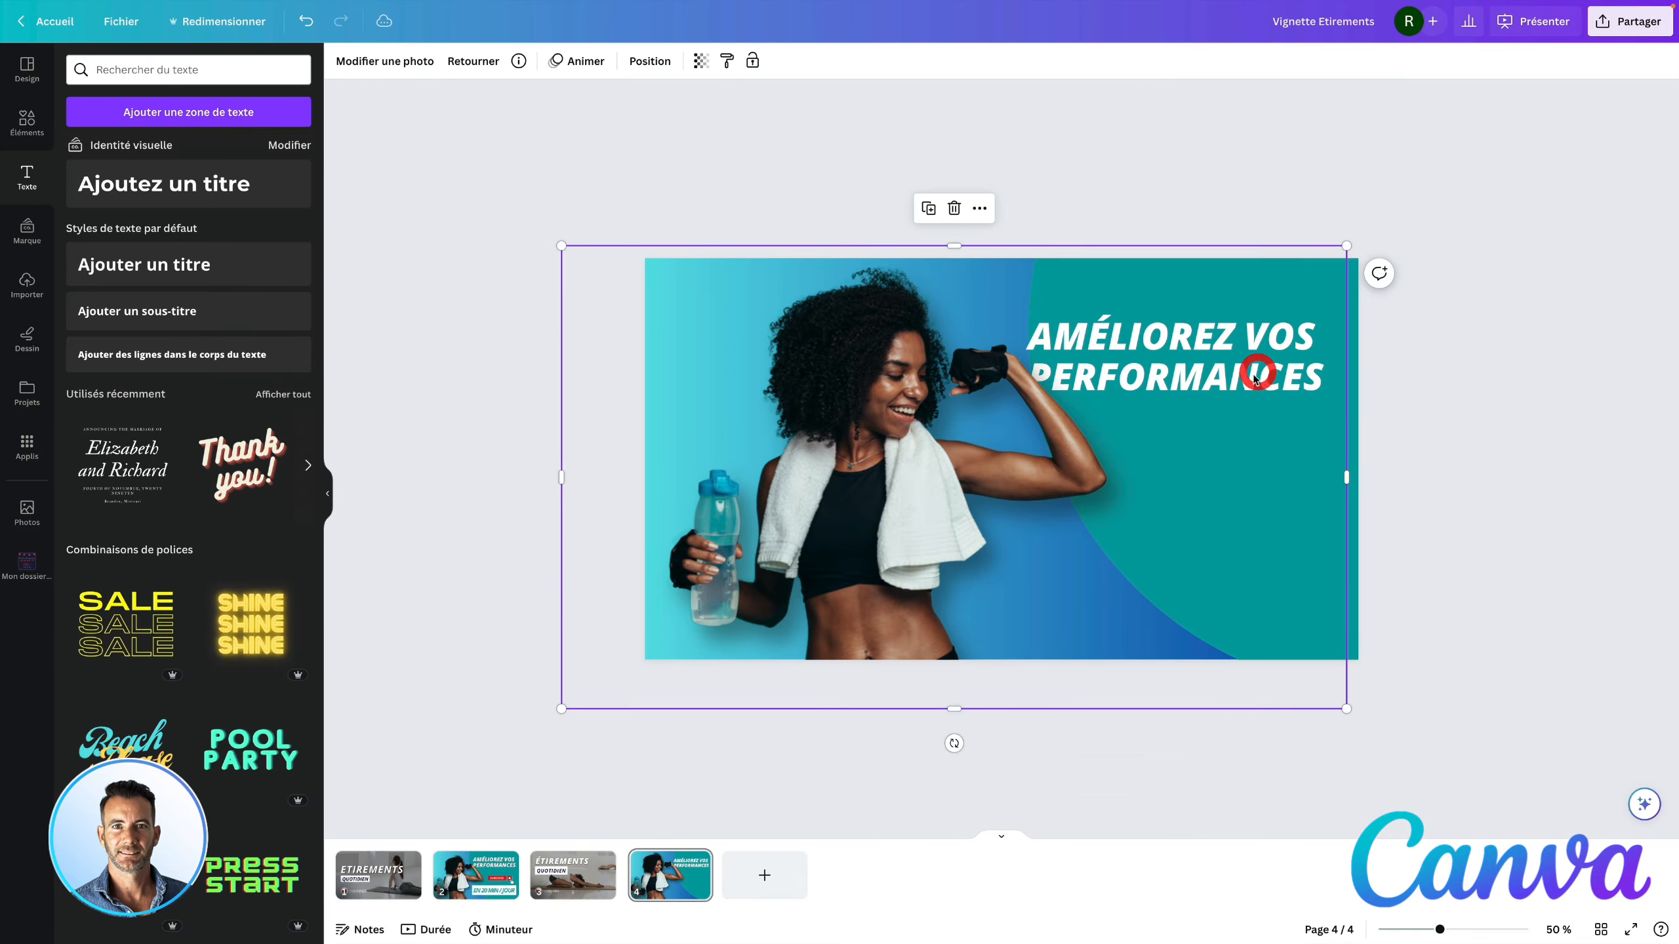
click(1249, 379)
drag(1250, 379, 1263, 377)
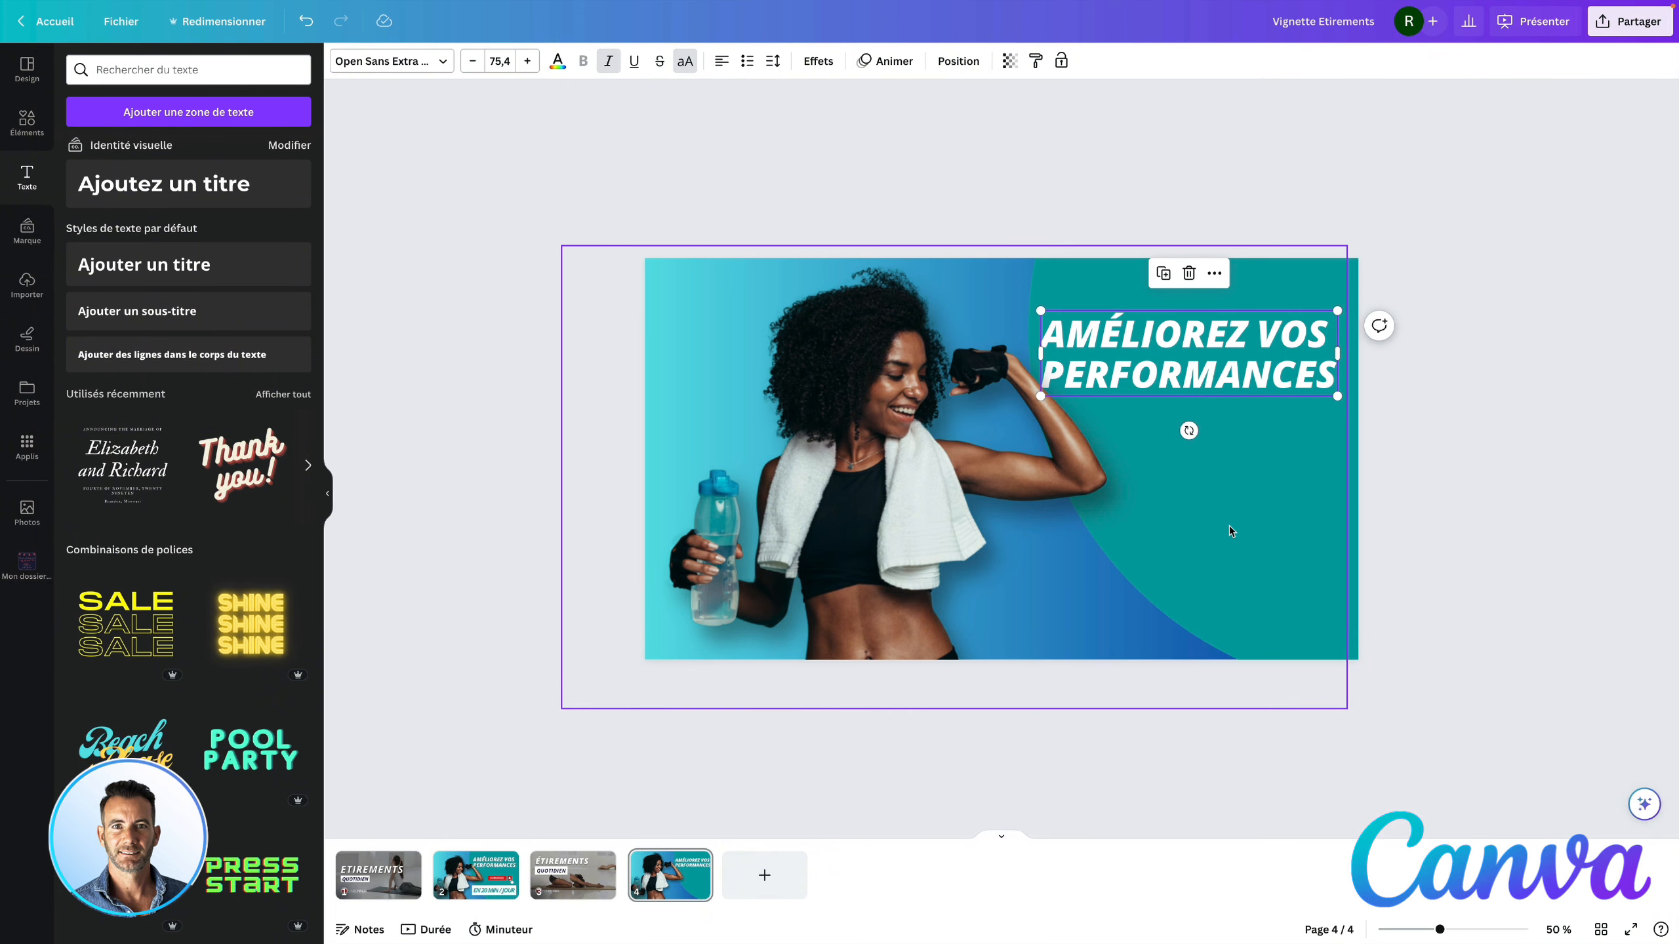
- Shift the teal circle left behind the title and move the woman's photo slightly left
click(1191, 568)
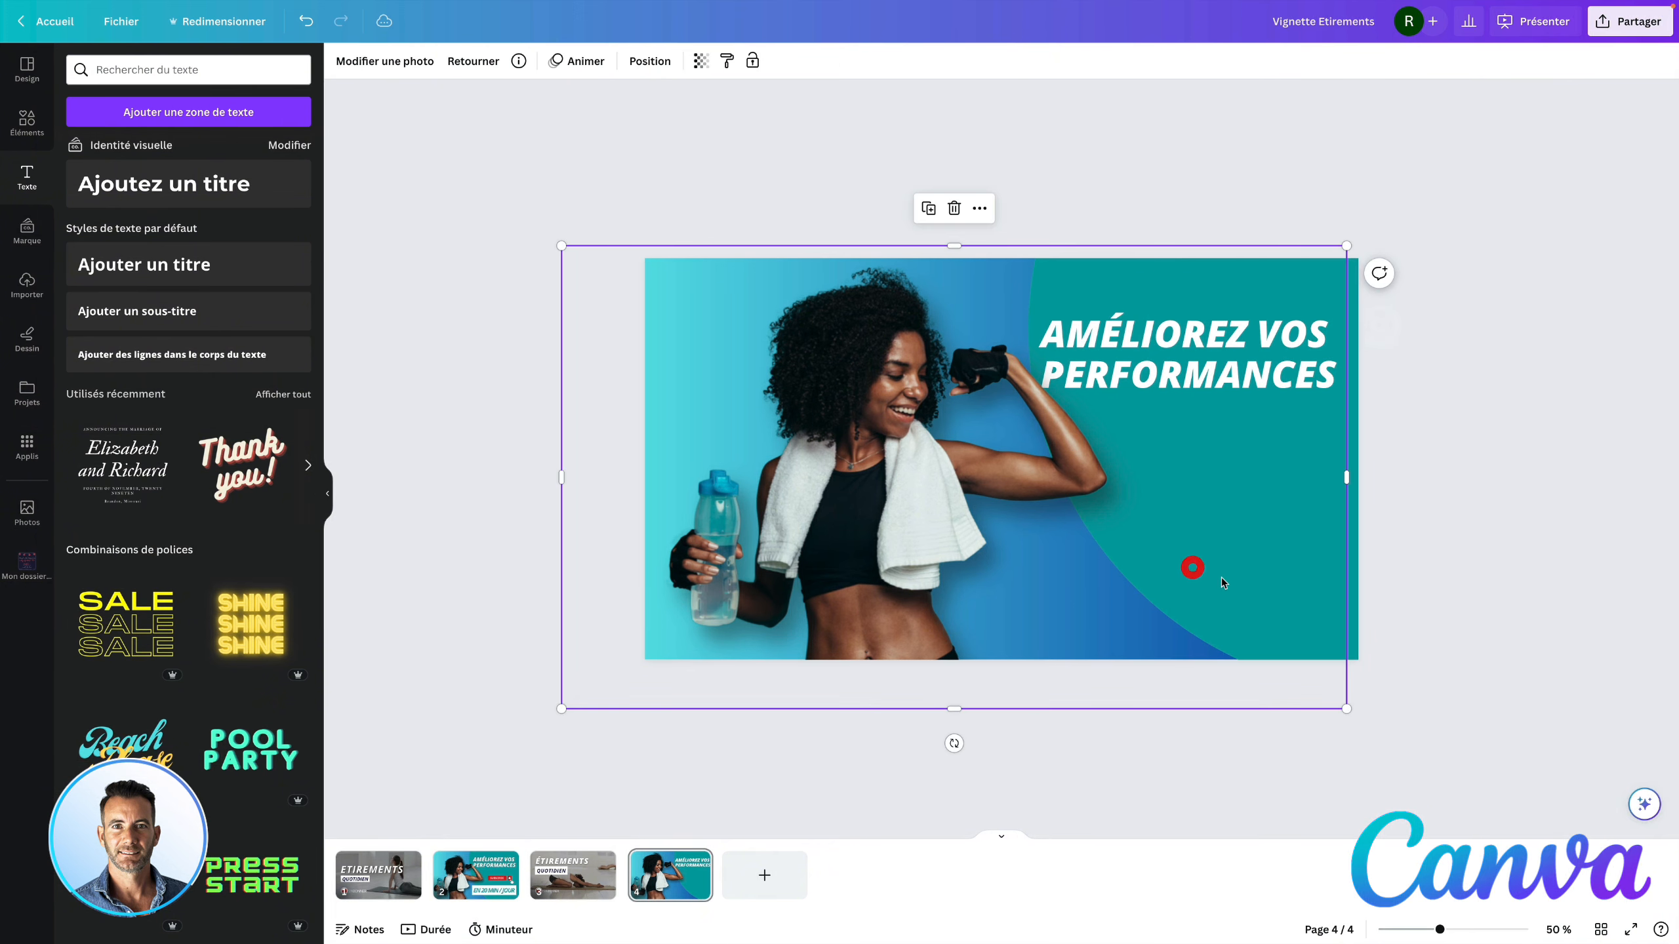
click(1354, 537)
drag(1354, 537, 1313, 538)
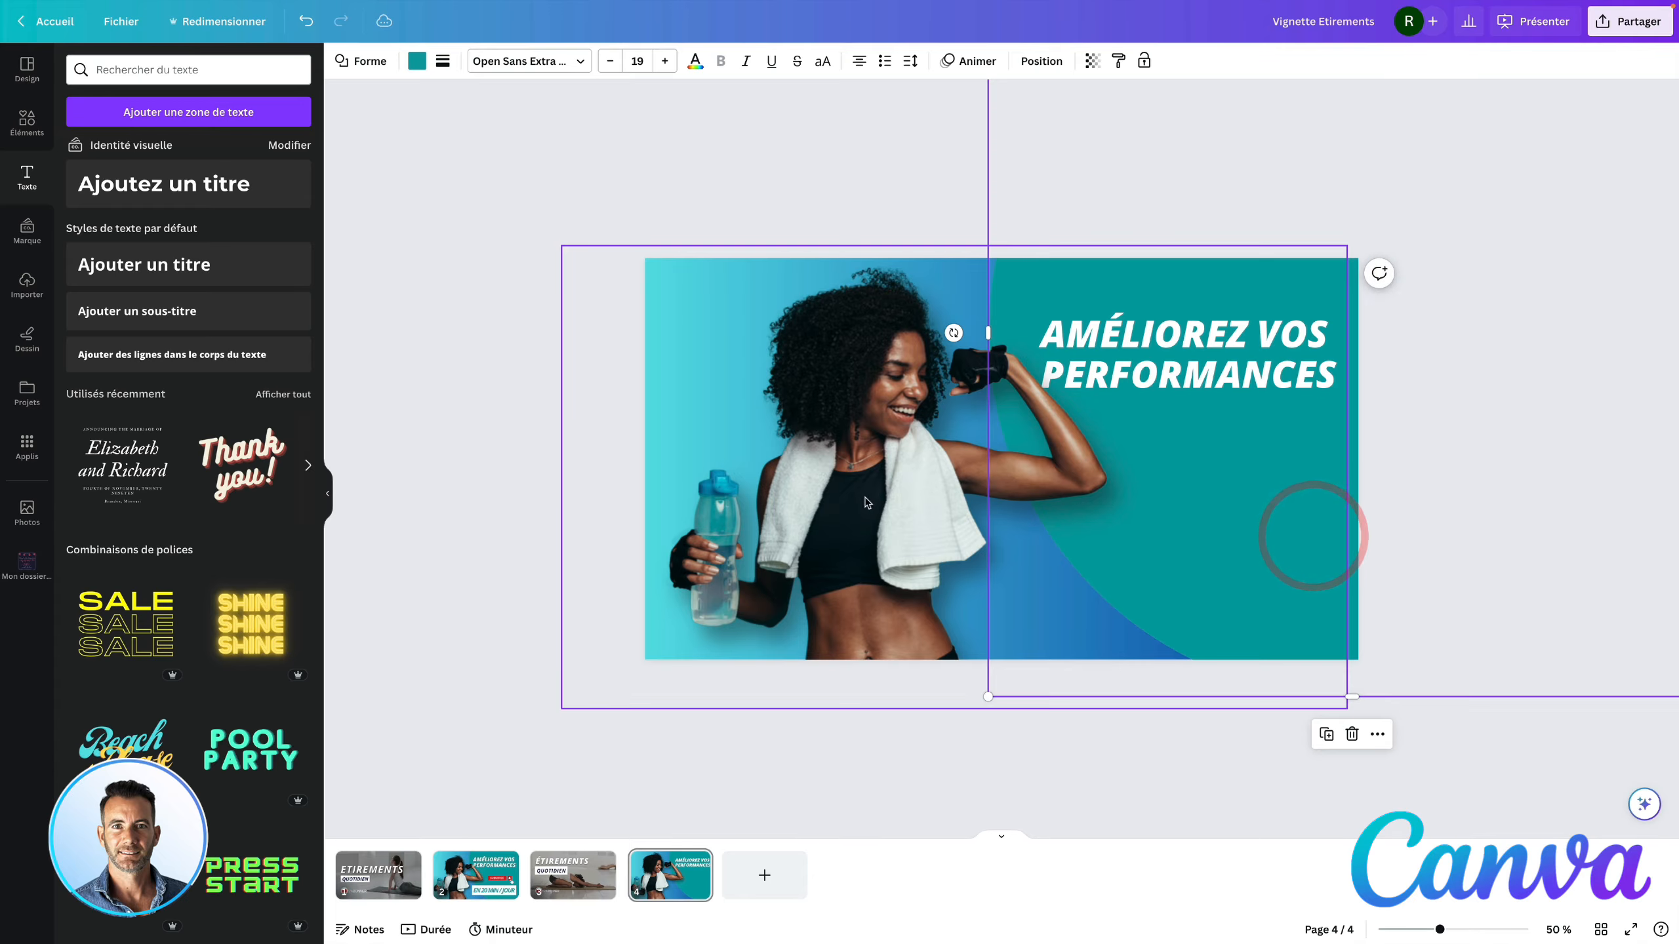
drag(866, 499, 859, 496)
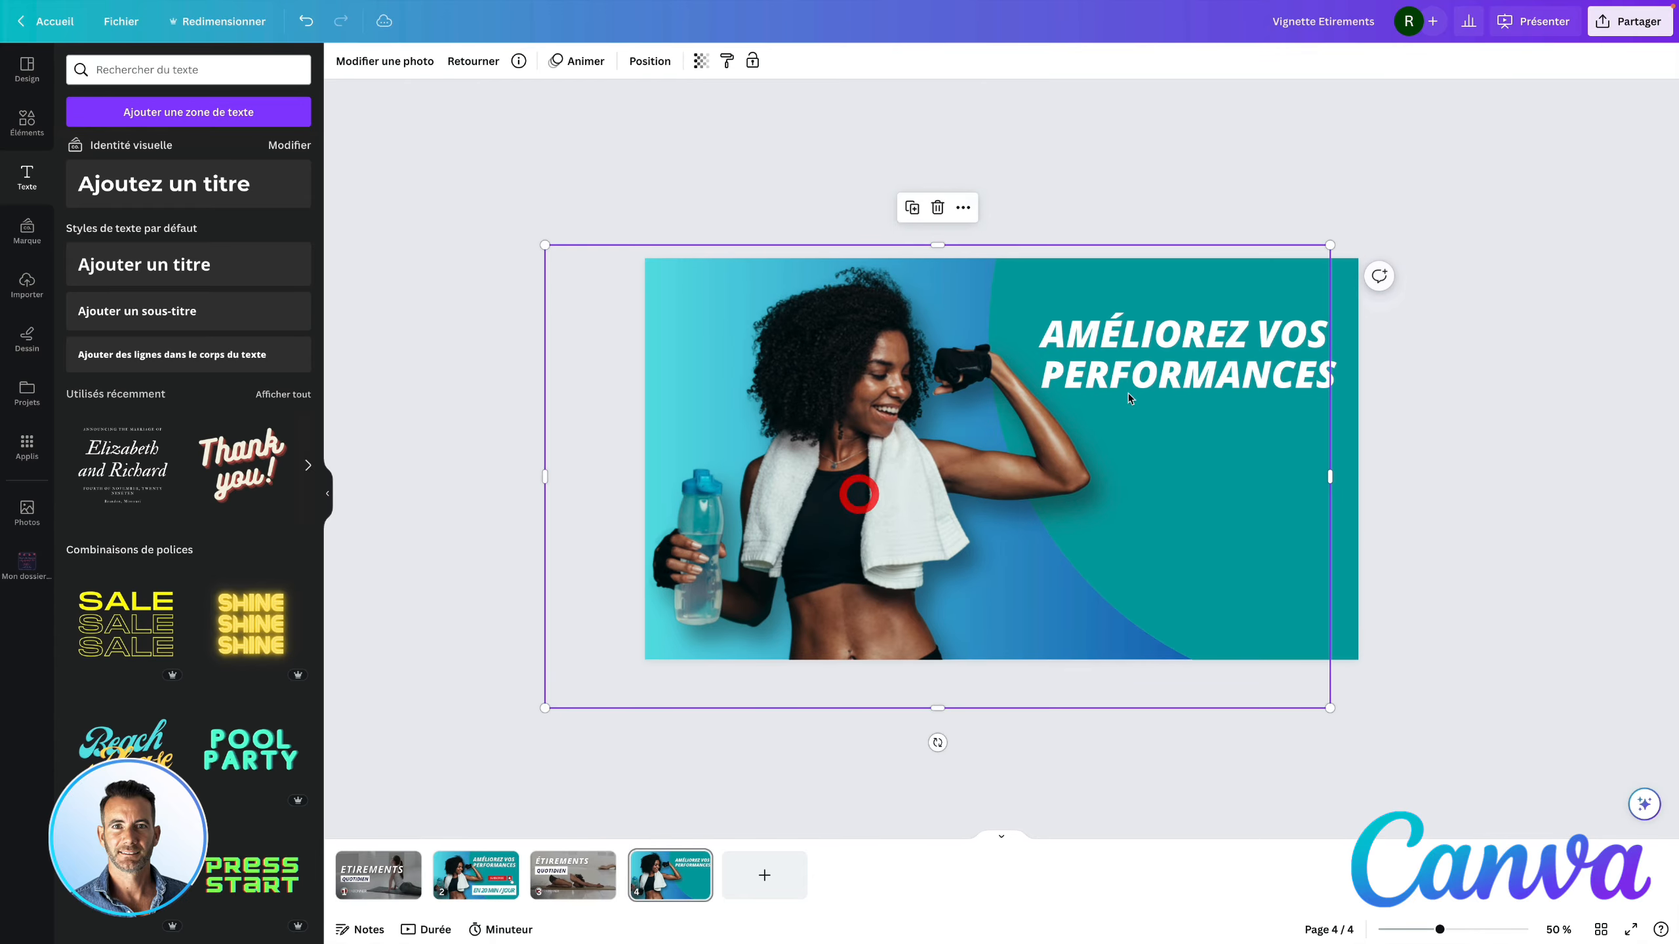
- Nudge the title slightly left and down on the teal circle
click(1228, 373)
drag(1228, 377, 1220, 384)
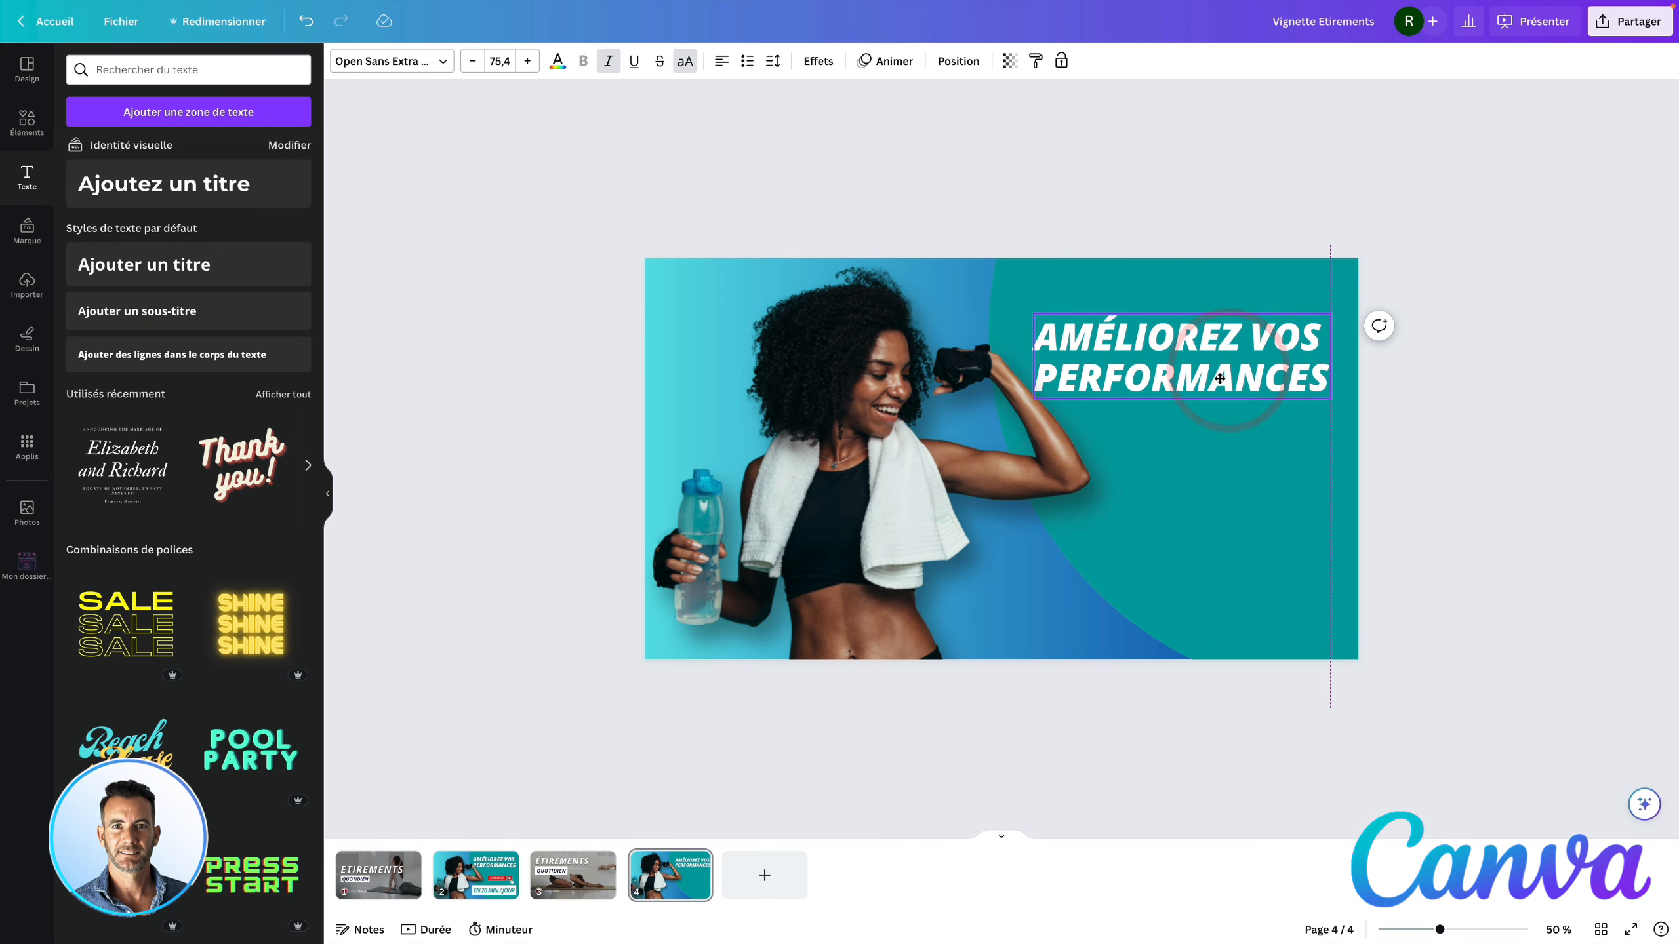
click(1505, 376)
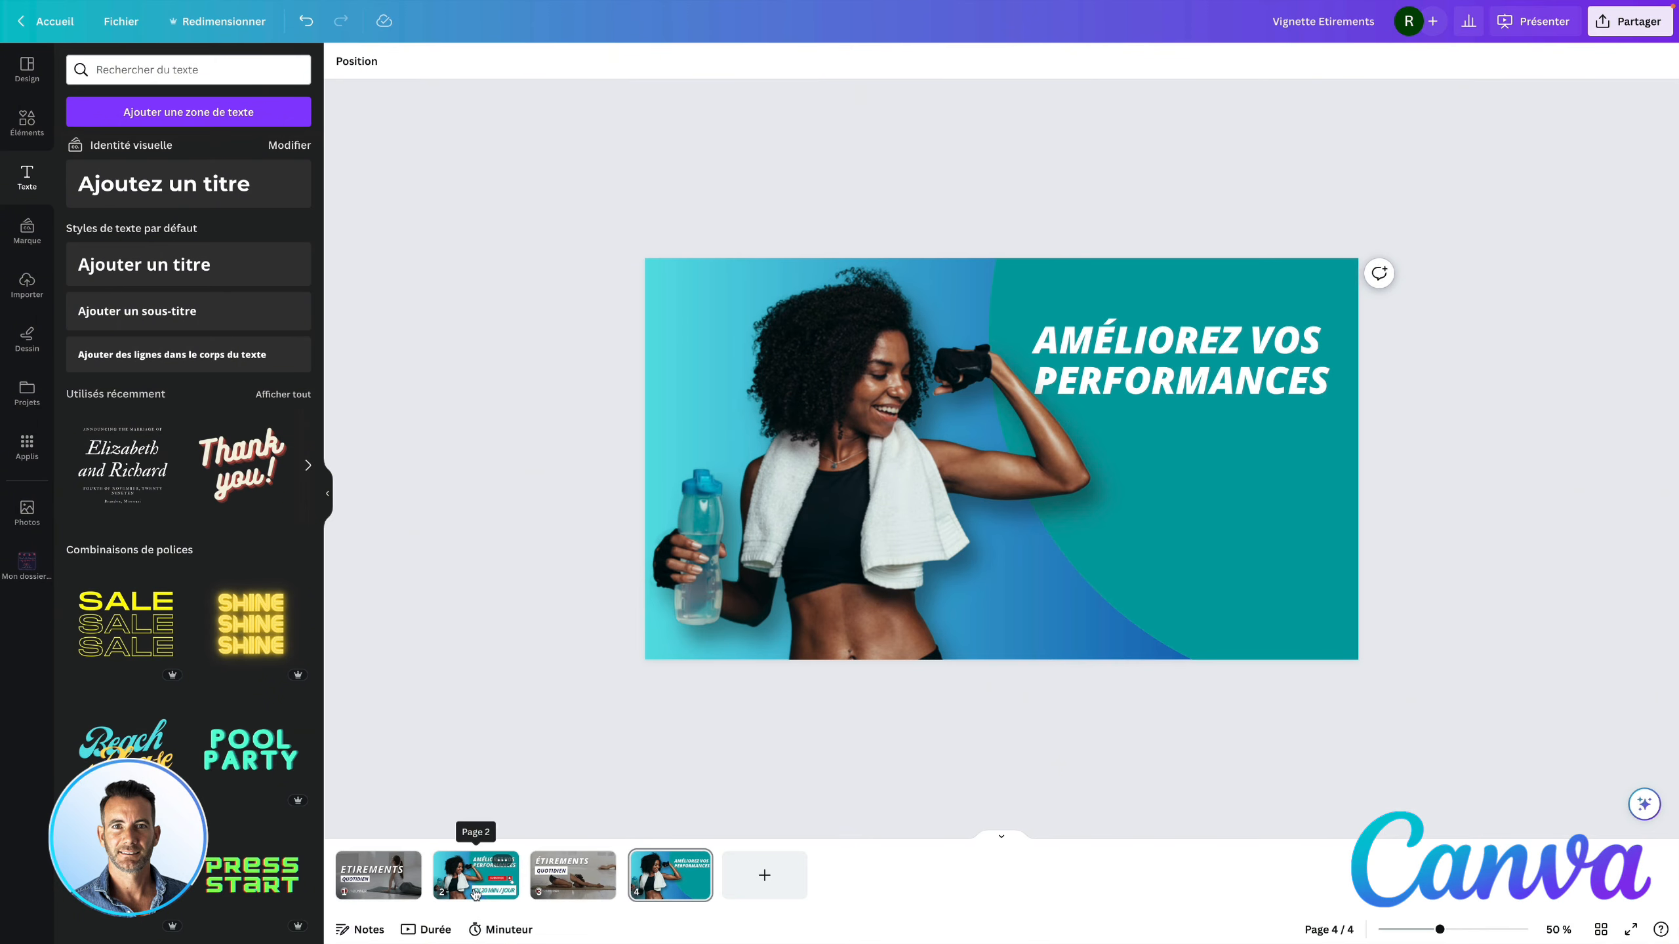
click(1172, 387)
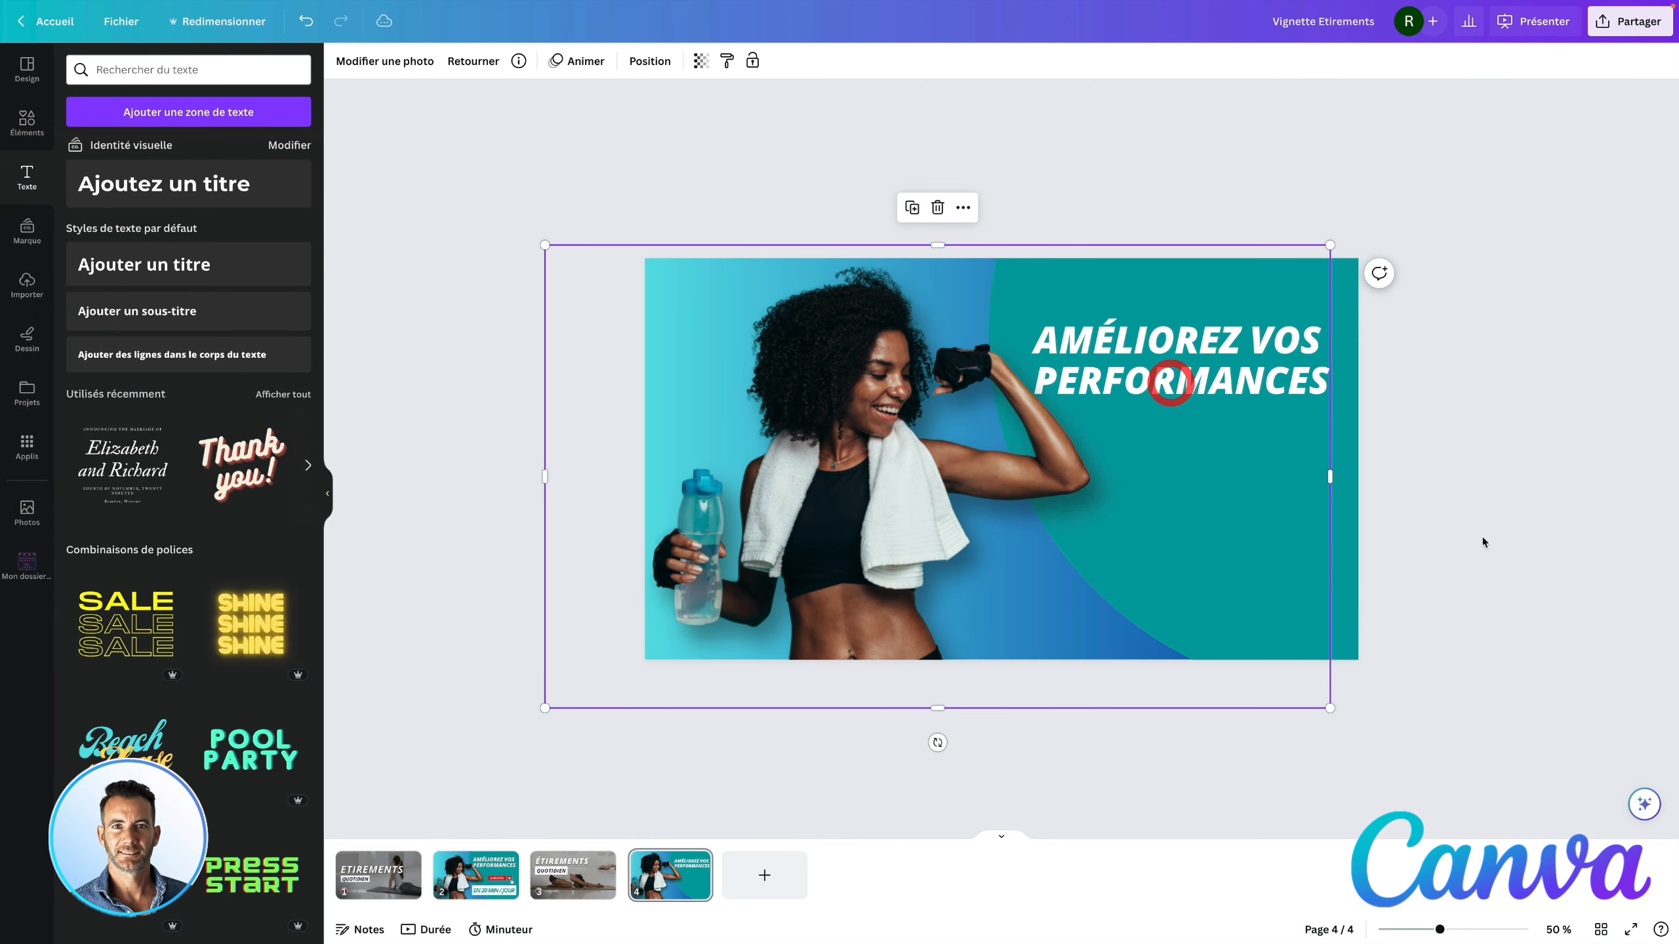
key(super+d)
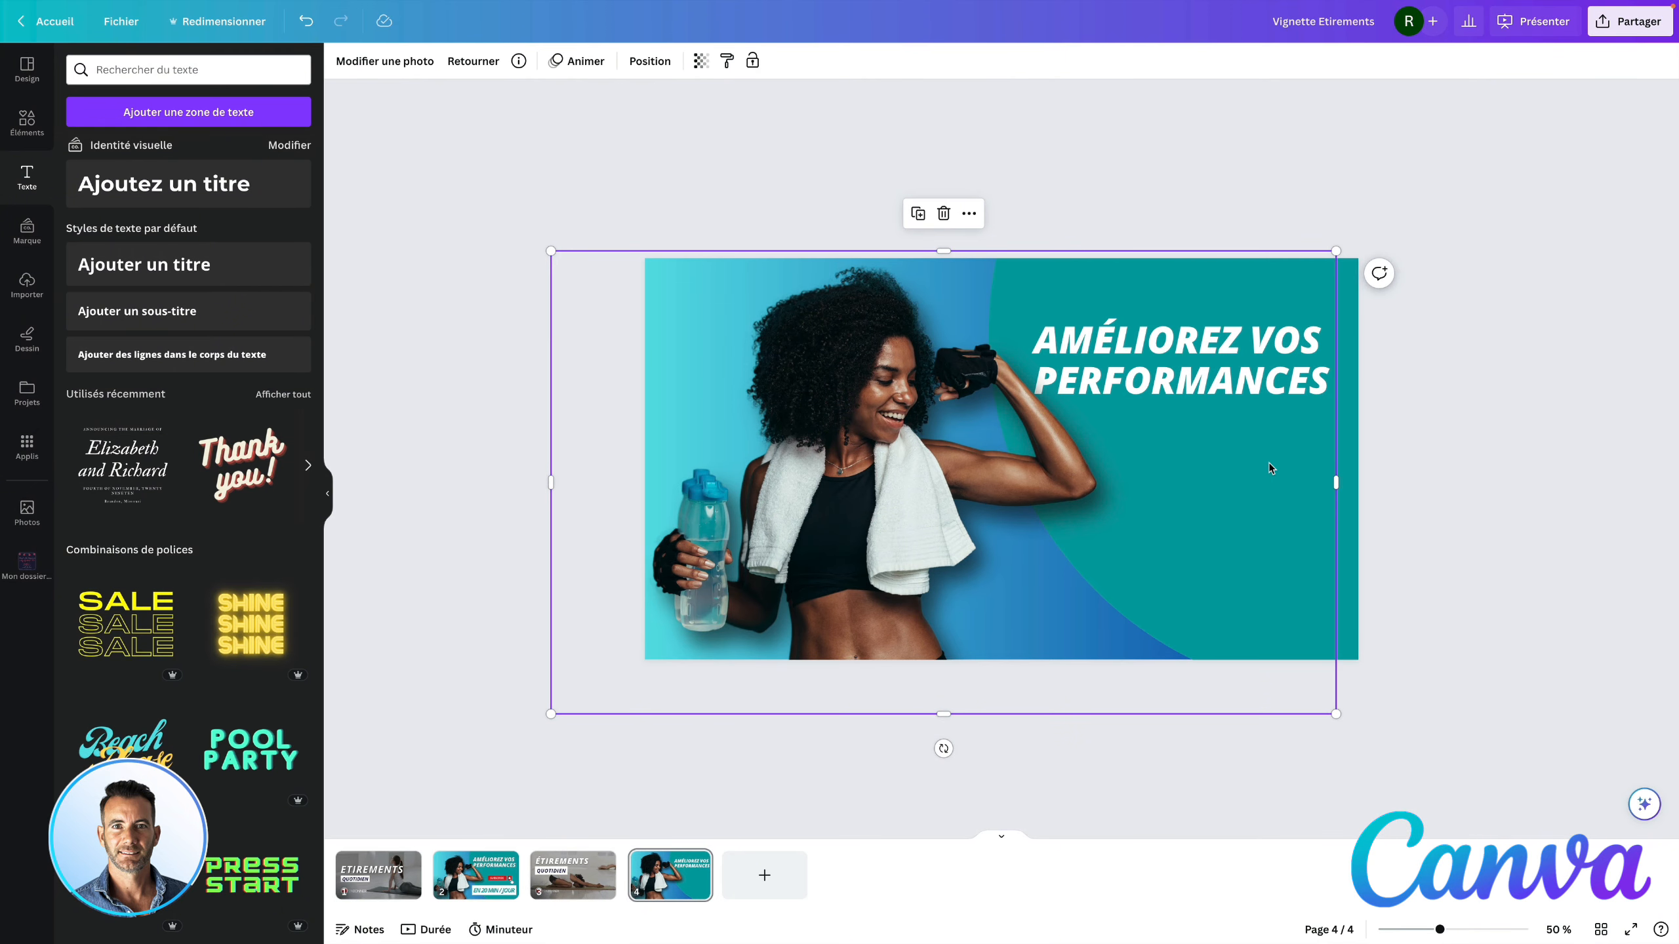
key(super+z)
- Duplicate the title, place the copy below it near the woman's elbow, and change its text to "EN 20 MIN /JOUR"
click(1247, 388)
click(1244, 389)
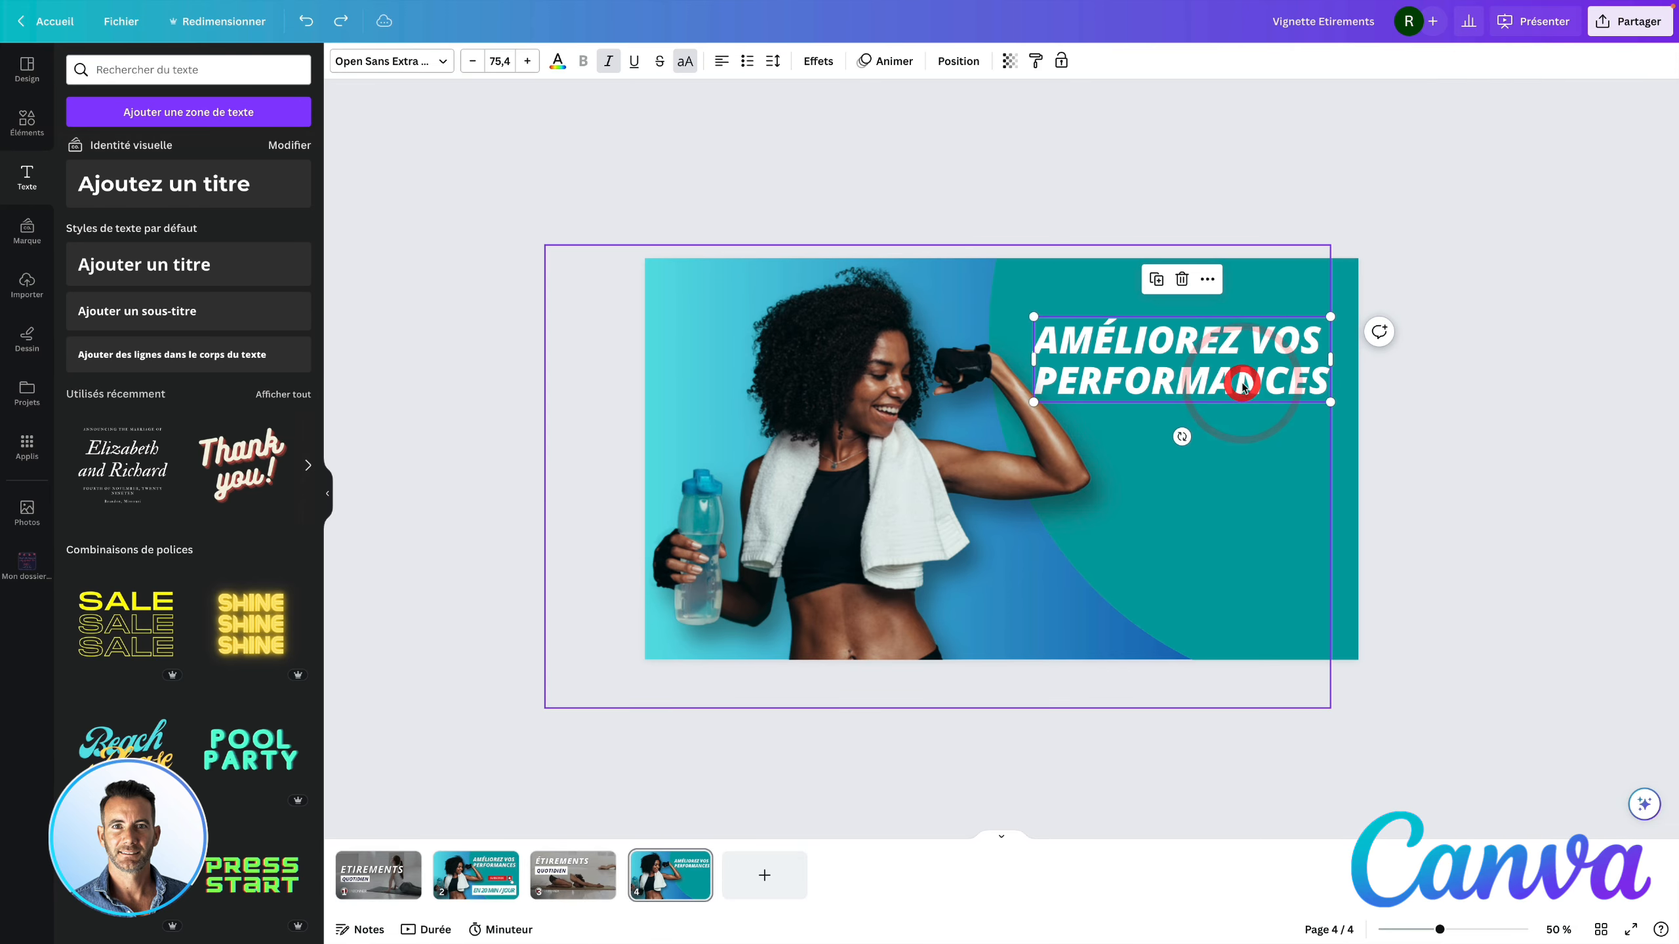
key(super+d)
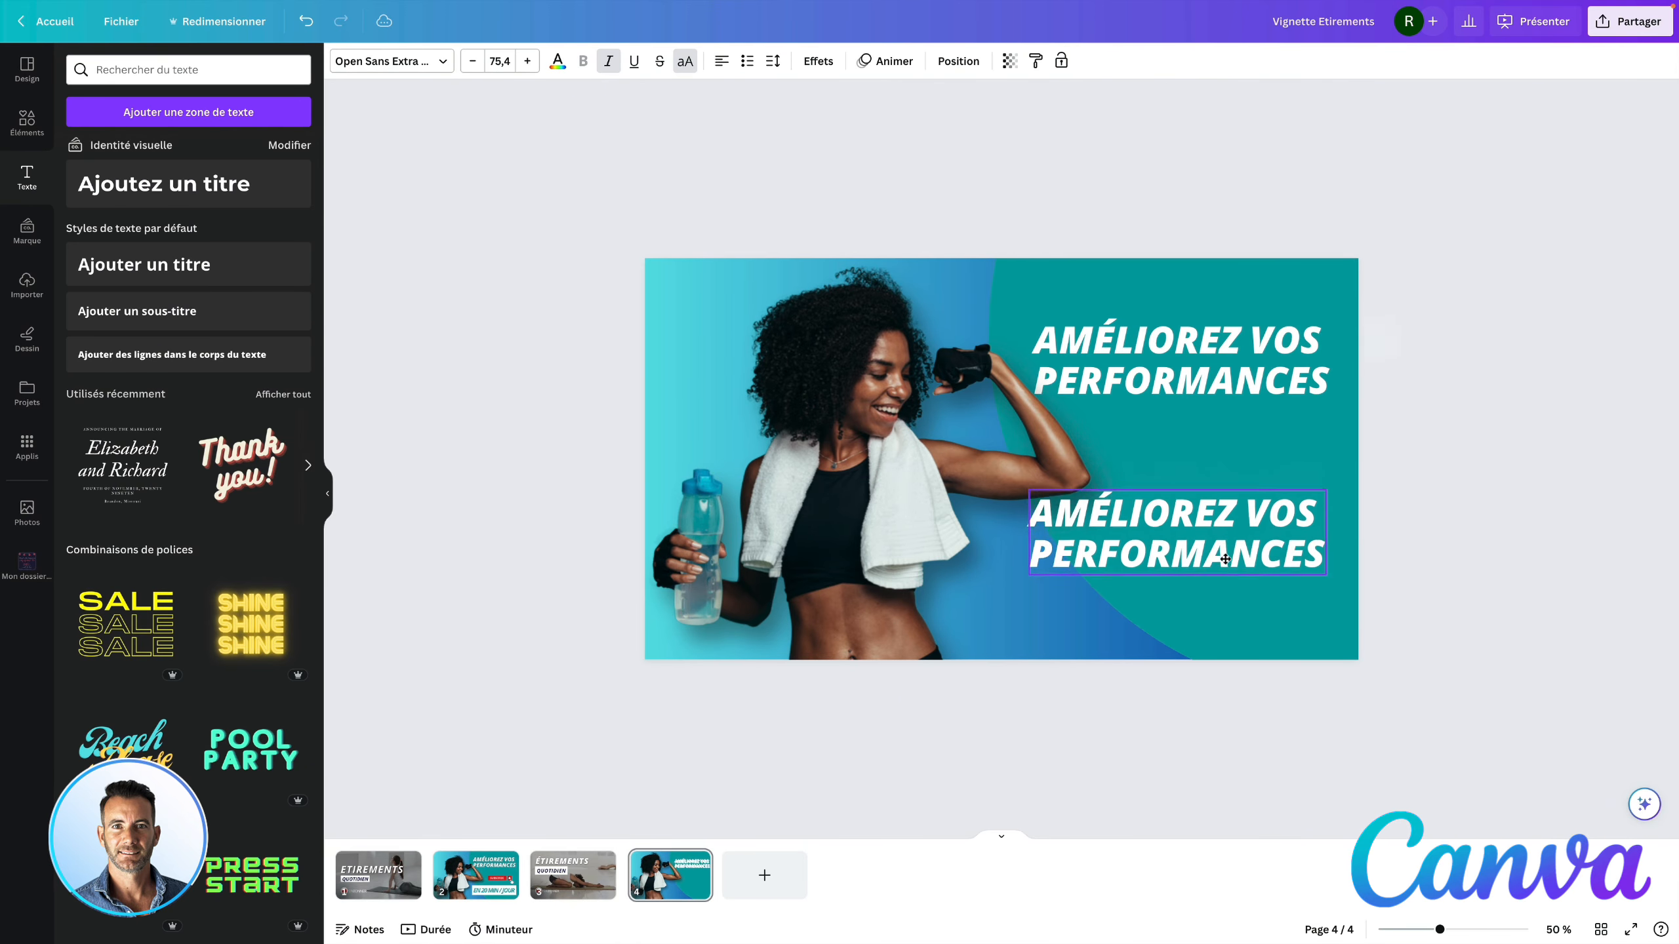
click(1218, 564)
text(EN)
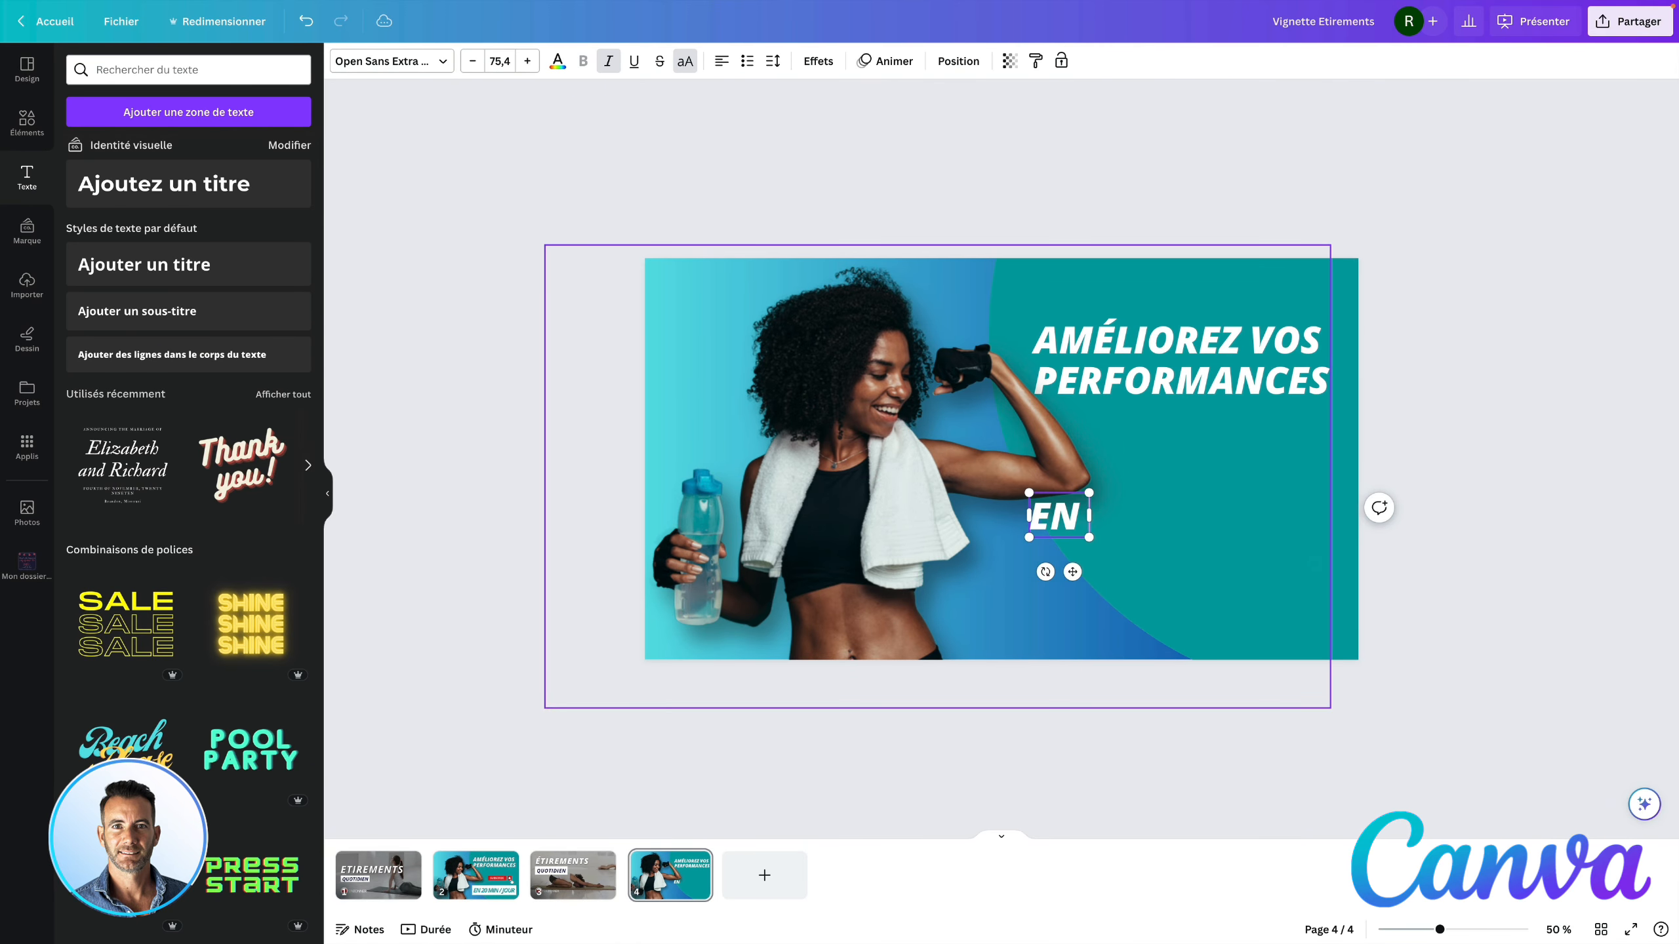
text( 20 MIN /J)
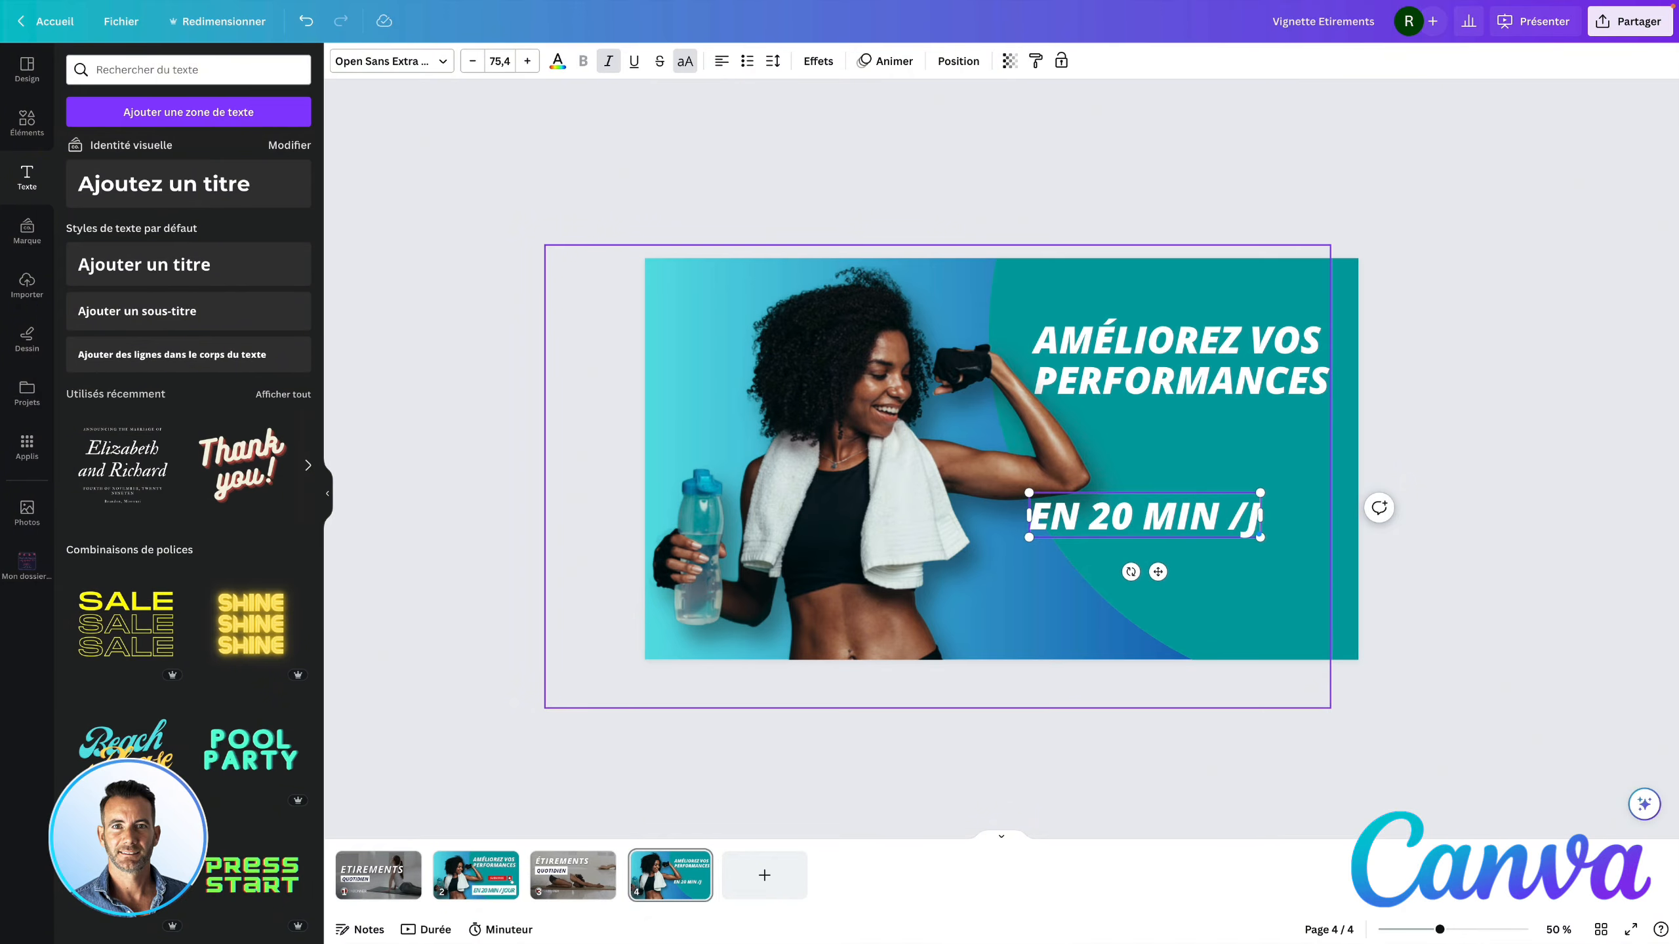
text(OUR)
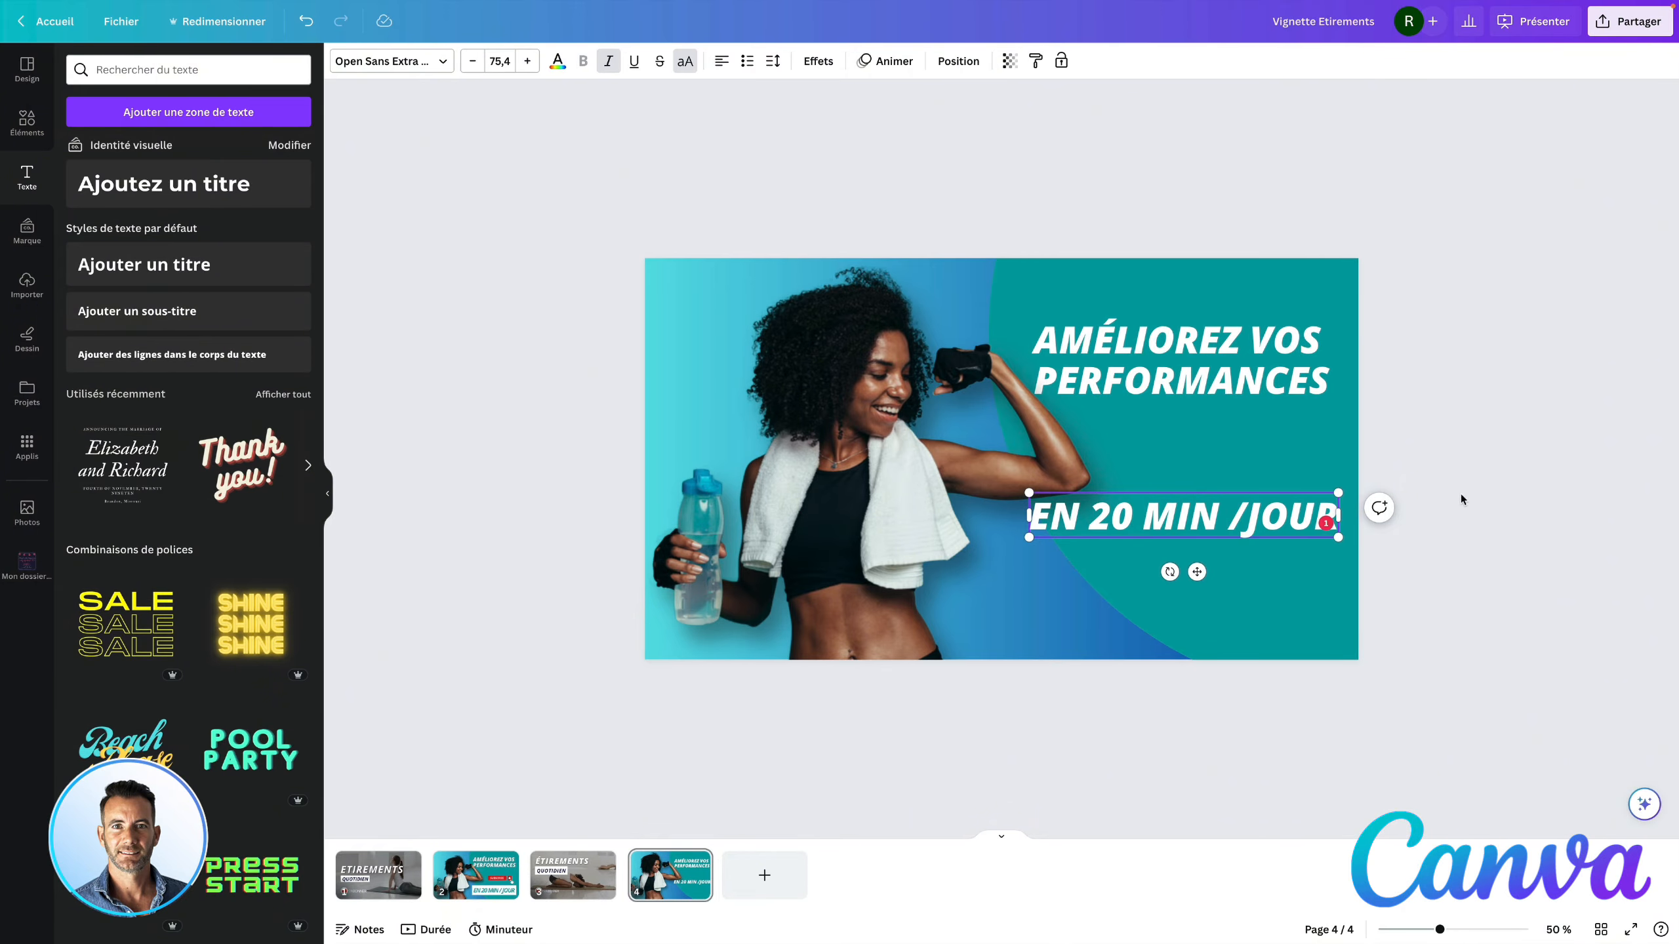
click(1463, 495)
- Color the "EN 20 MIN /JOUR" text with the photo's teal
click(1188, 516)
click(559, 61)
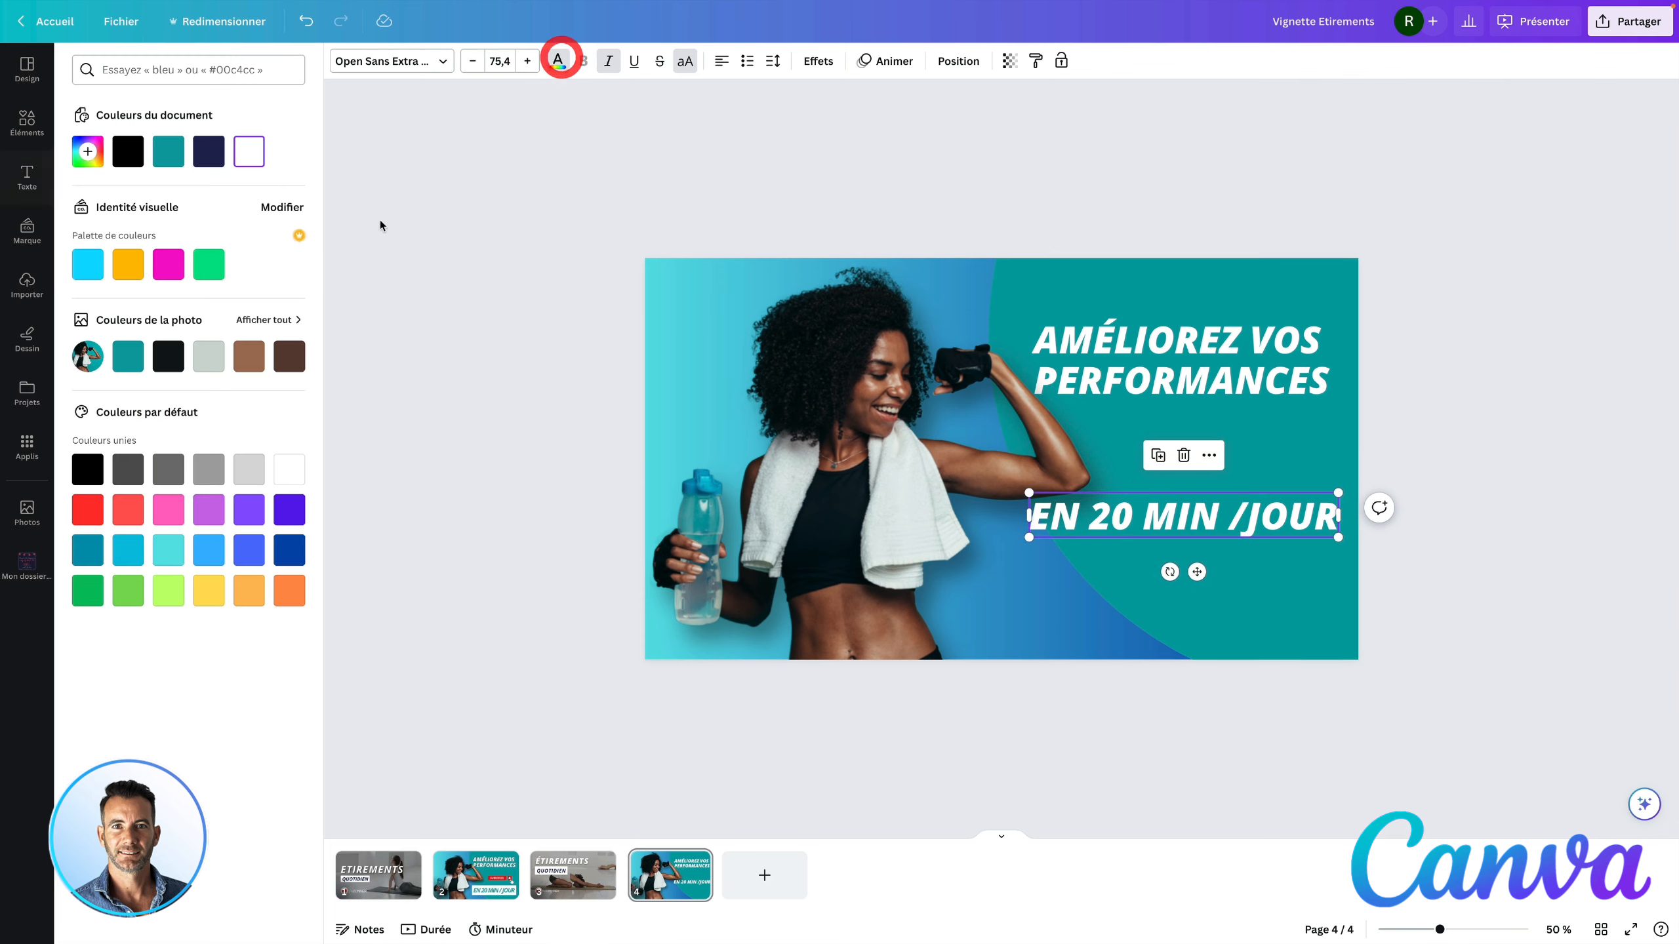
click(128, 358)
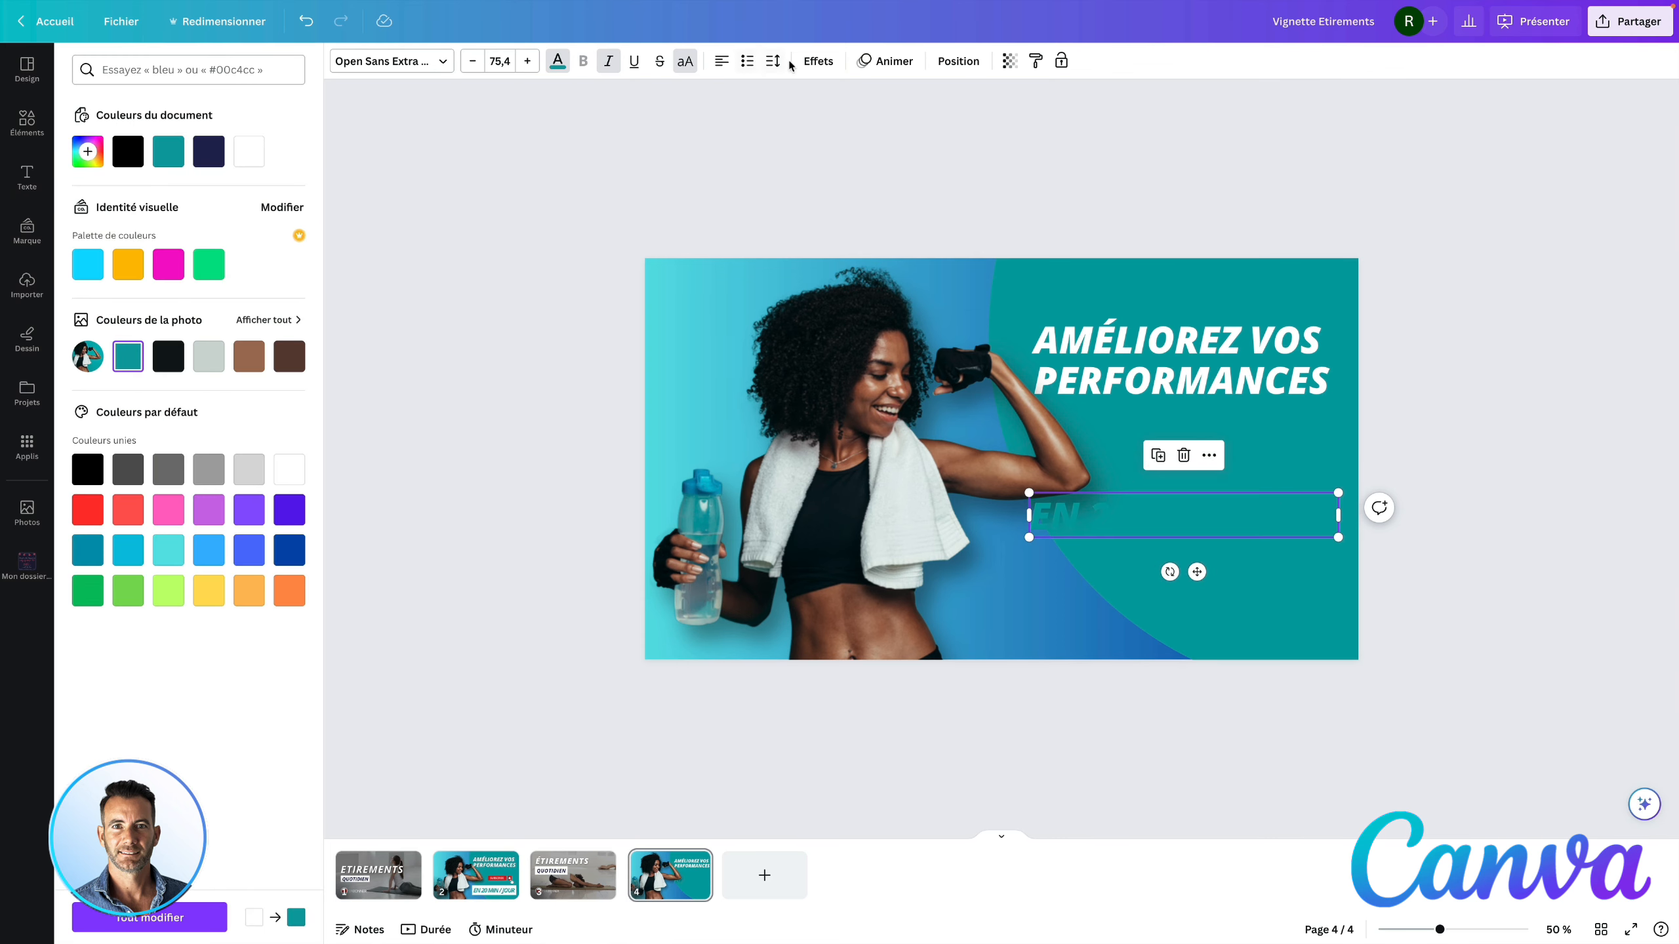
- Give the "EN 20 MIN /JOUR" text a white background effect and move it down toward the thumbnail's lower edge
click(816, 61)
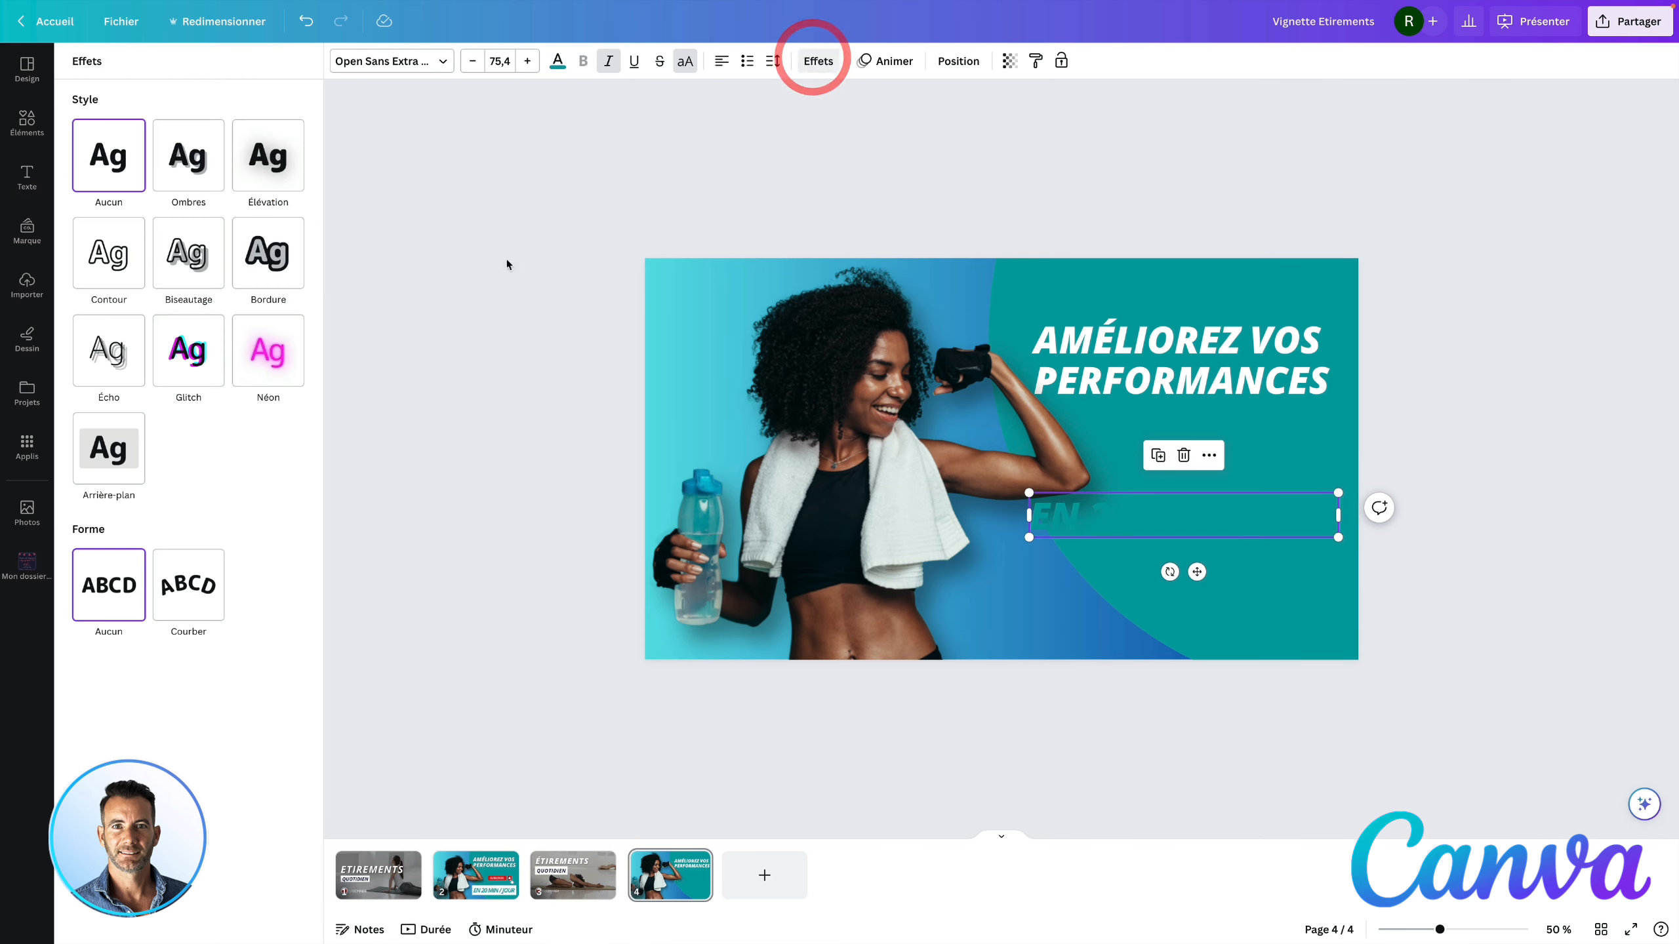
click(125, 459)
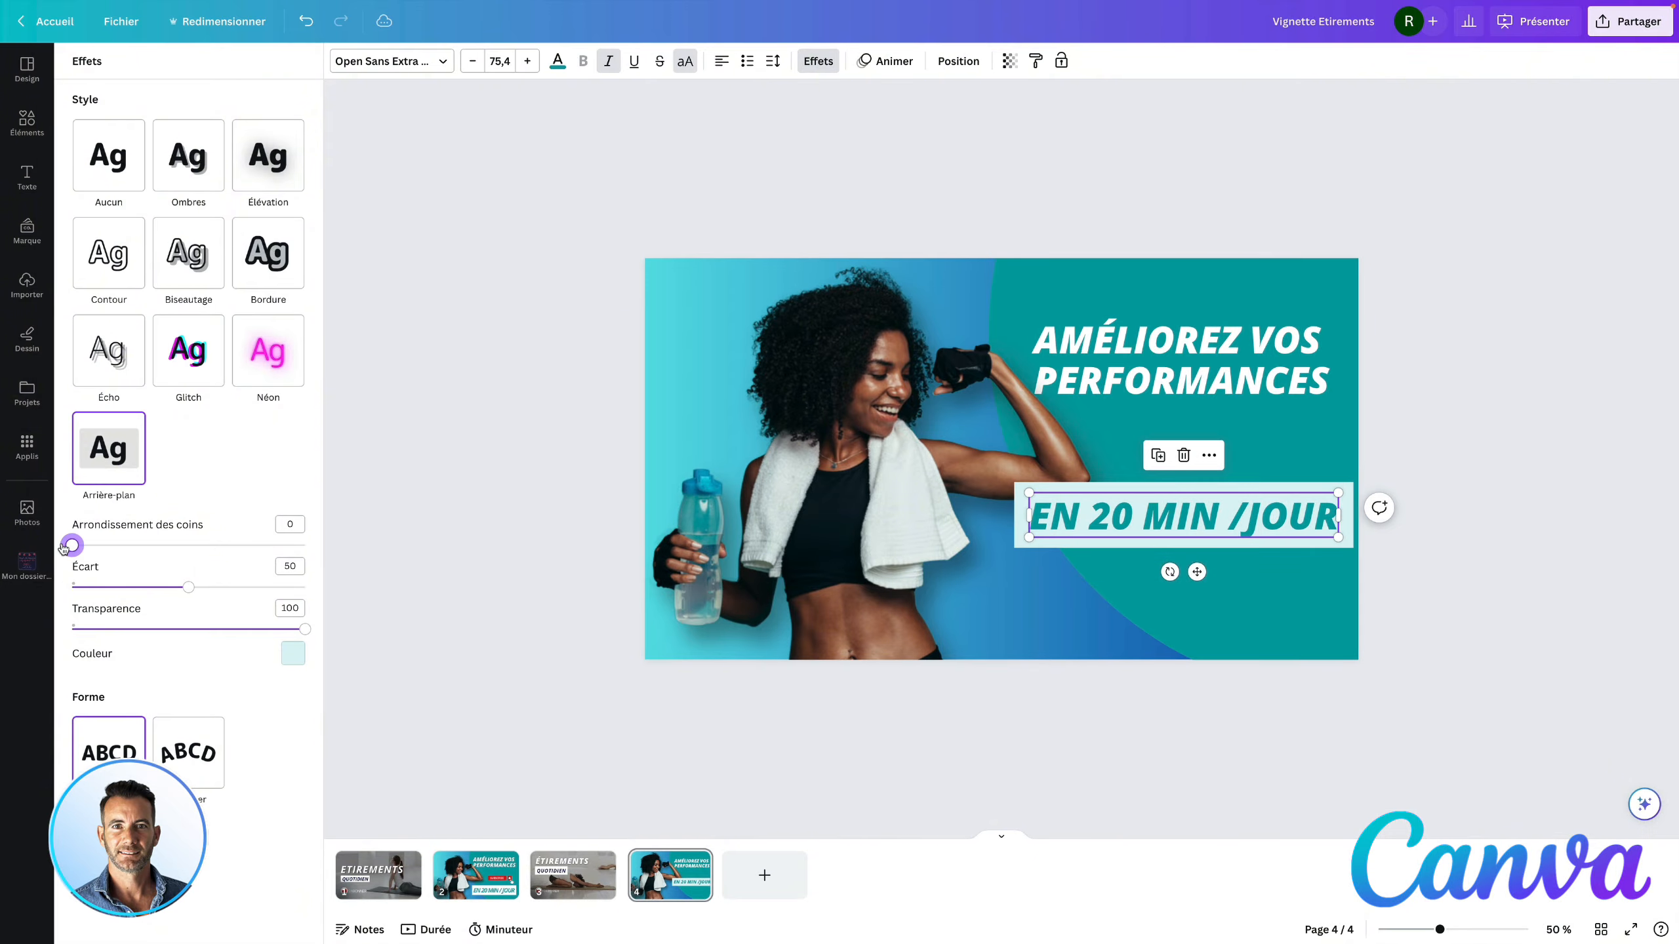
click(292, 654)
click(278, 507)
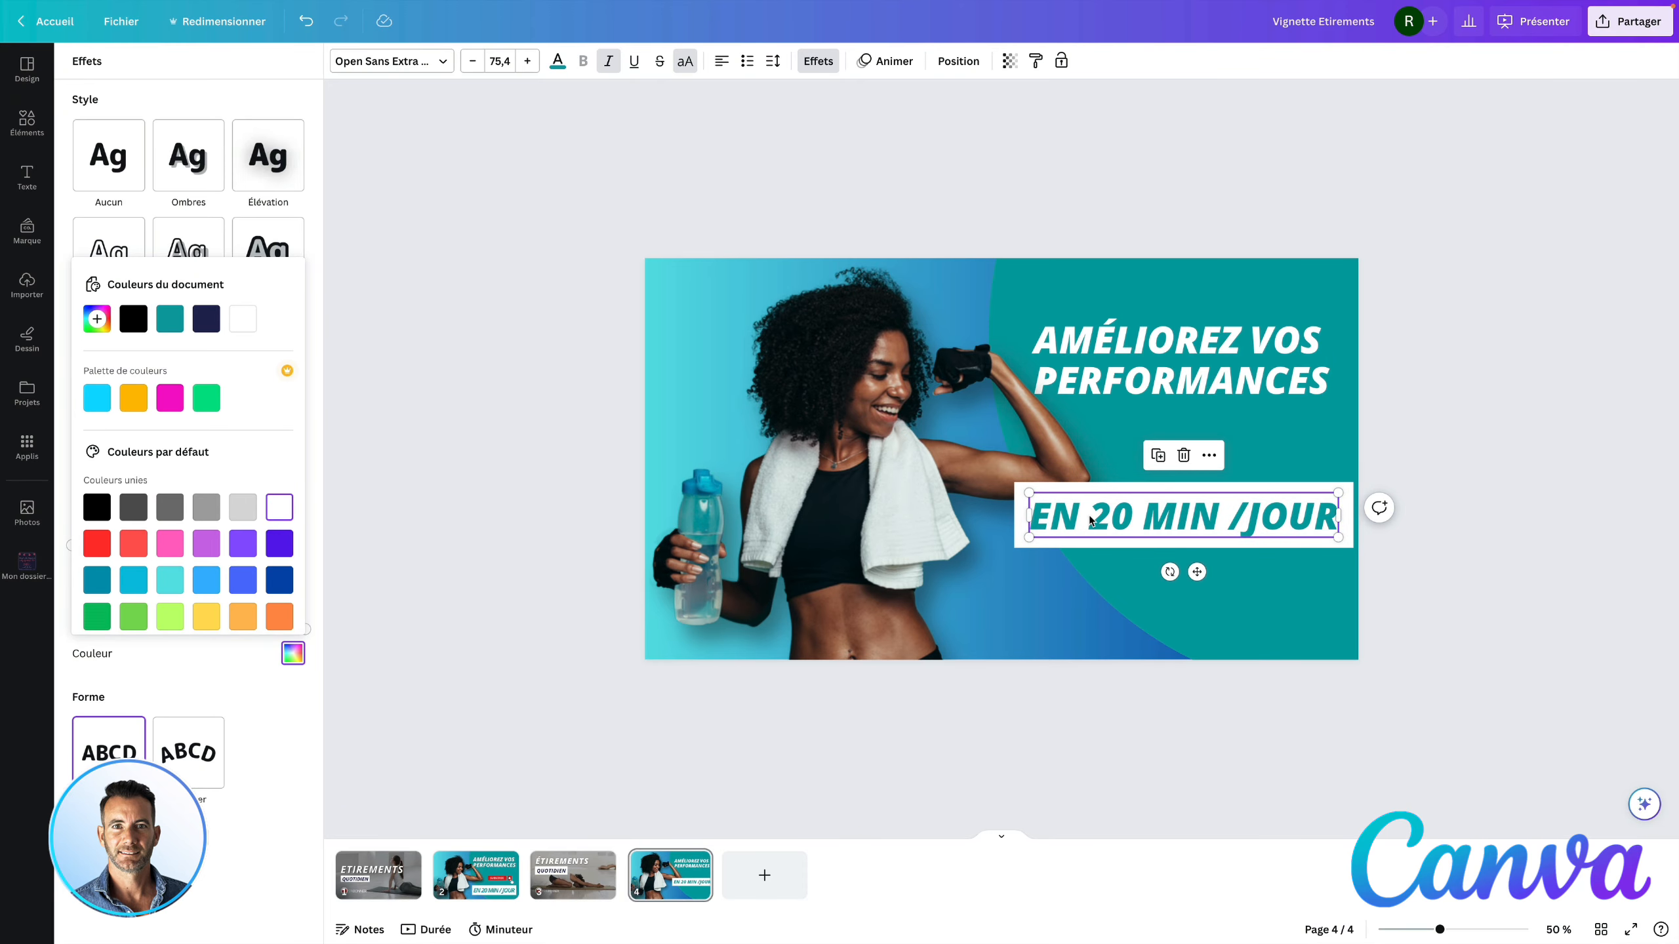
drag(1093, 516, 1073, 581)
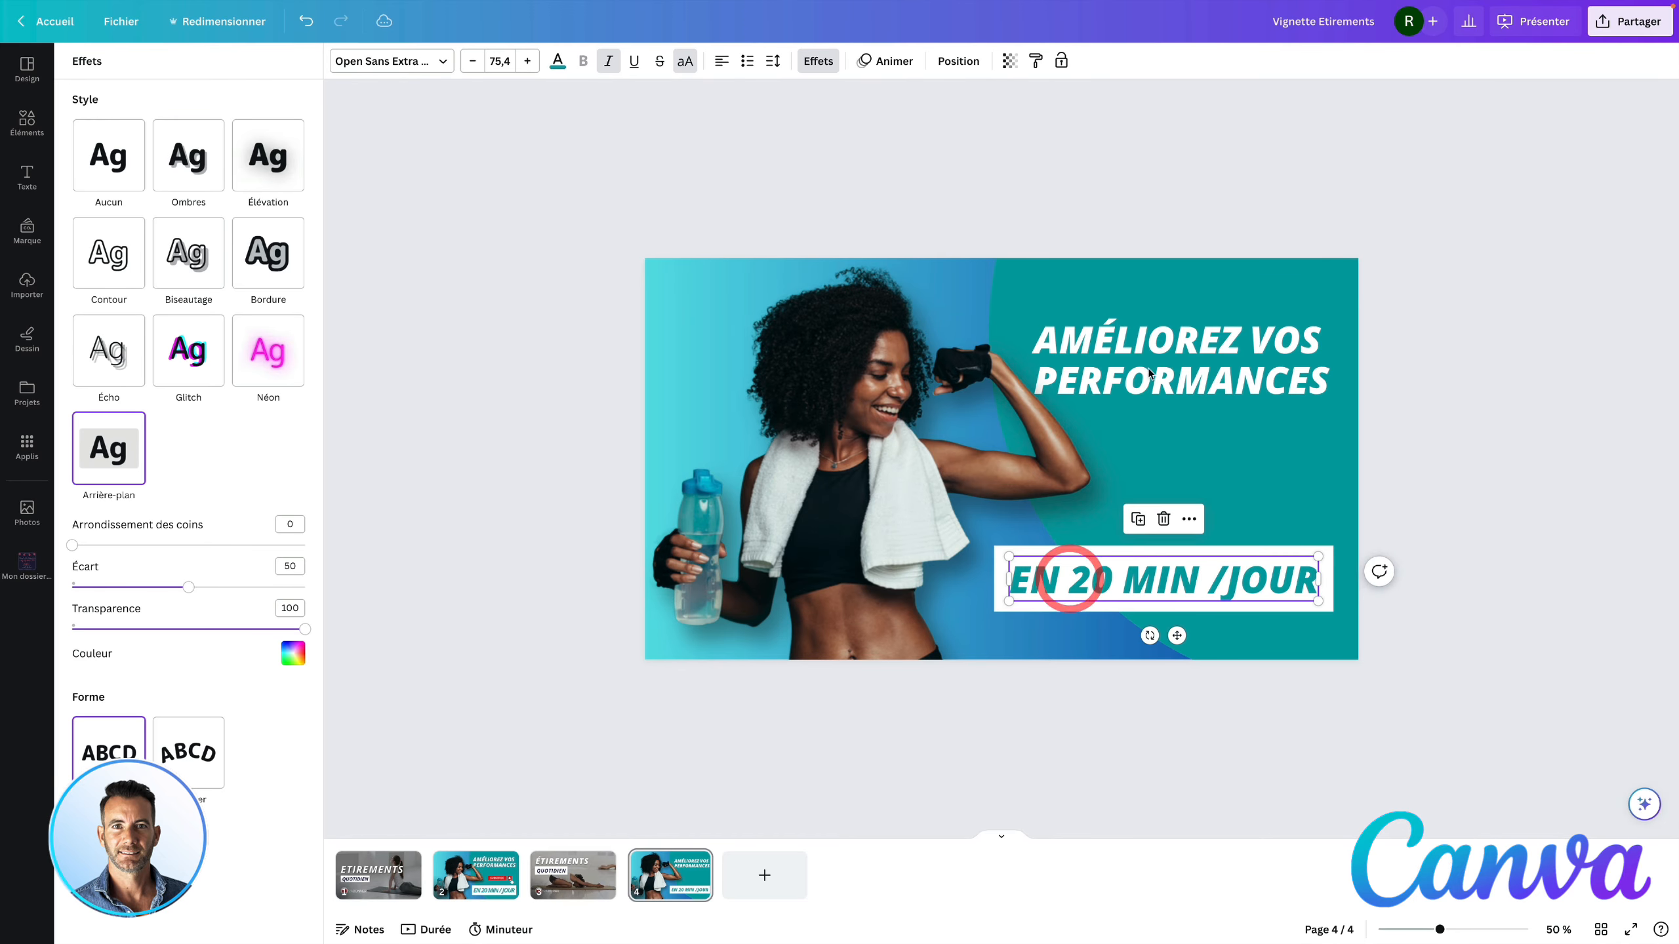
- Change the "EN 20 MIN /JOUR" font to Open Sans Bold and shift the text slightly right
click(442, 61)
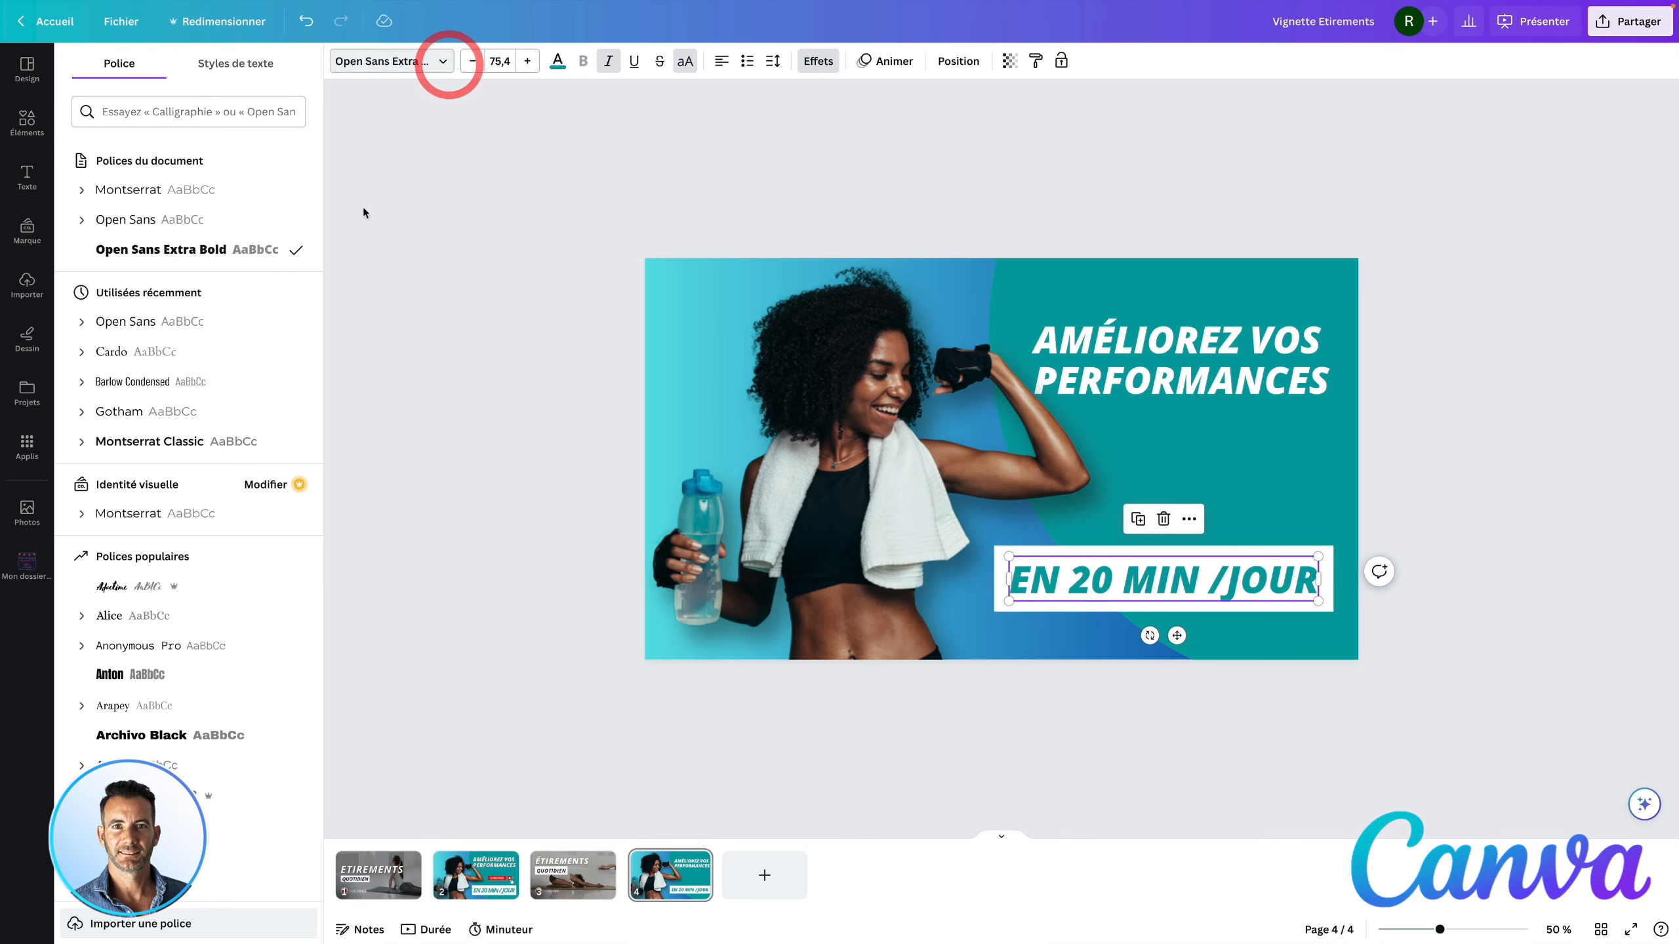
click(82, 190)
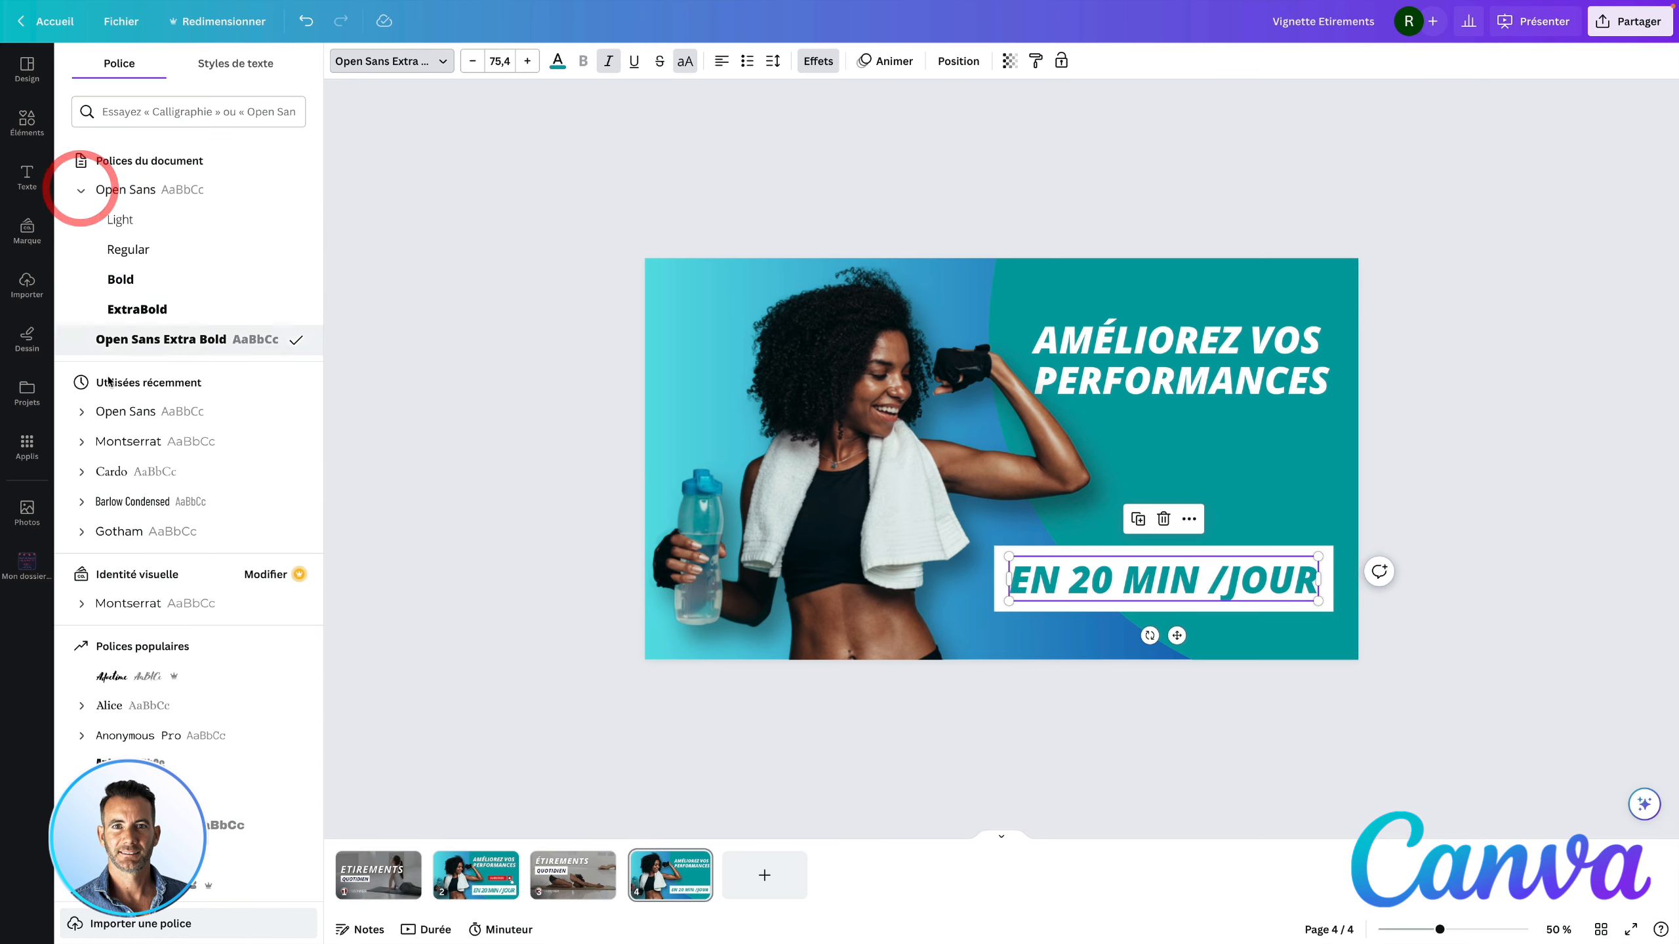
click(121, 286)
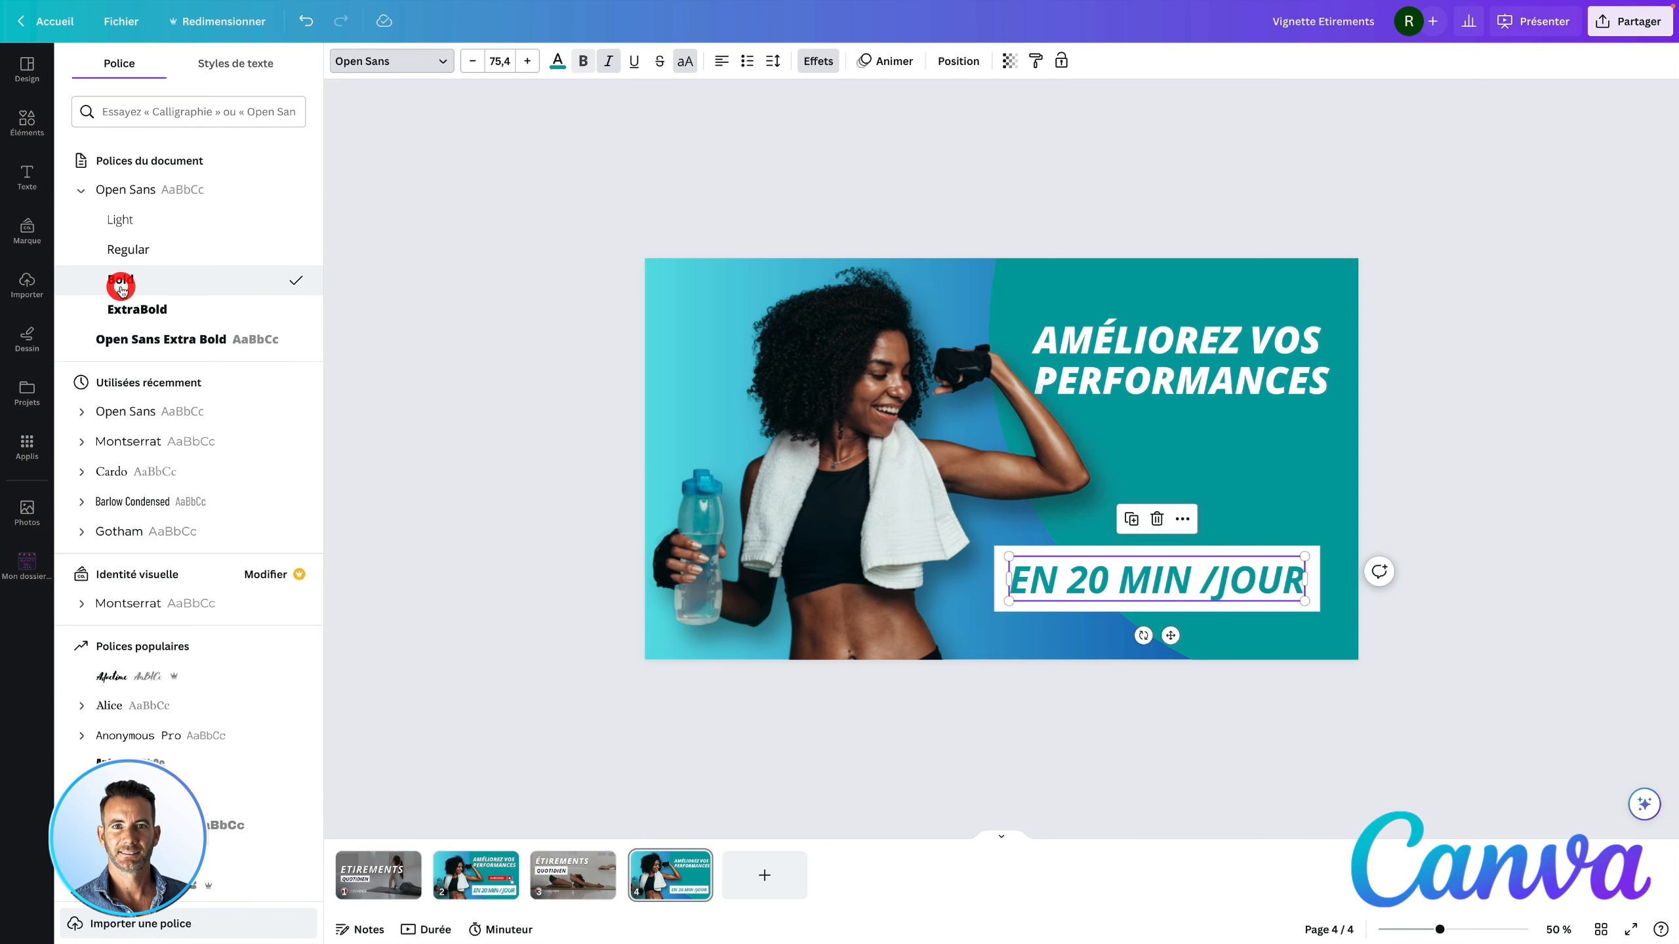
click(1492, 624)
drag(1218, 585, 1232, 587)
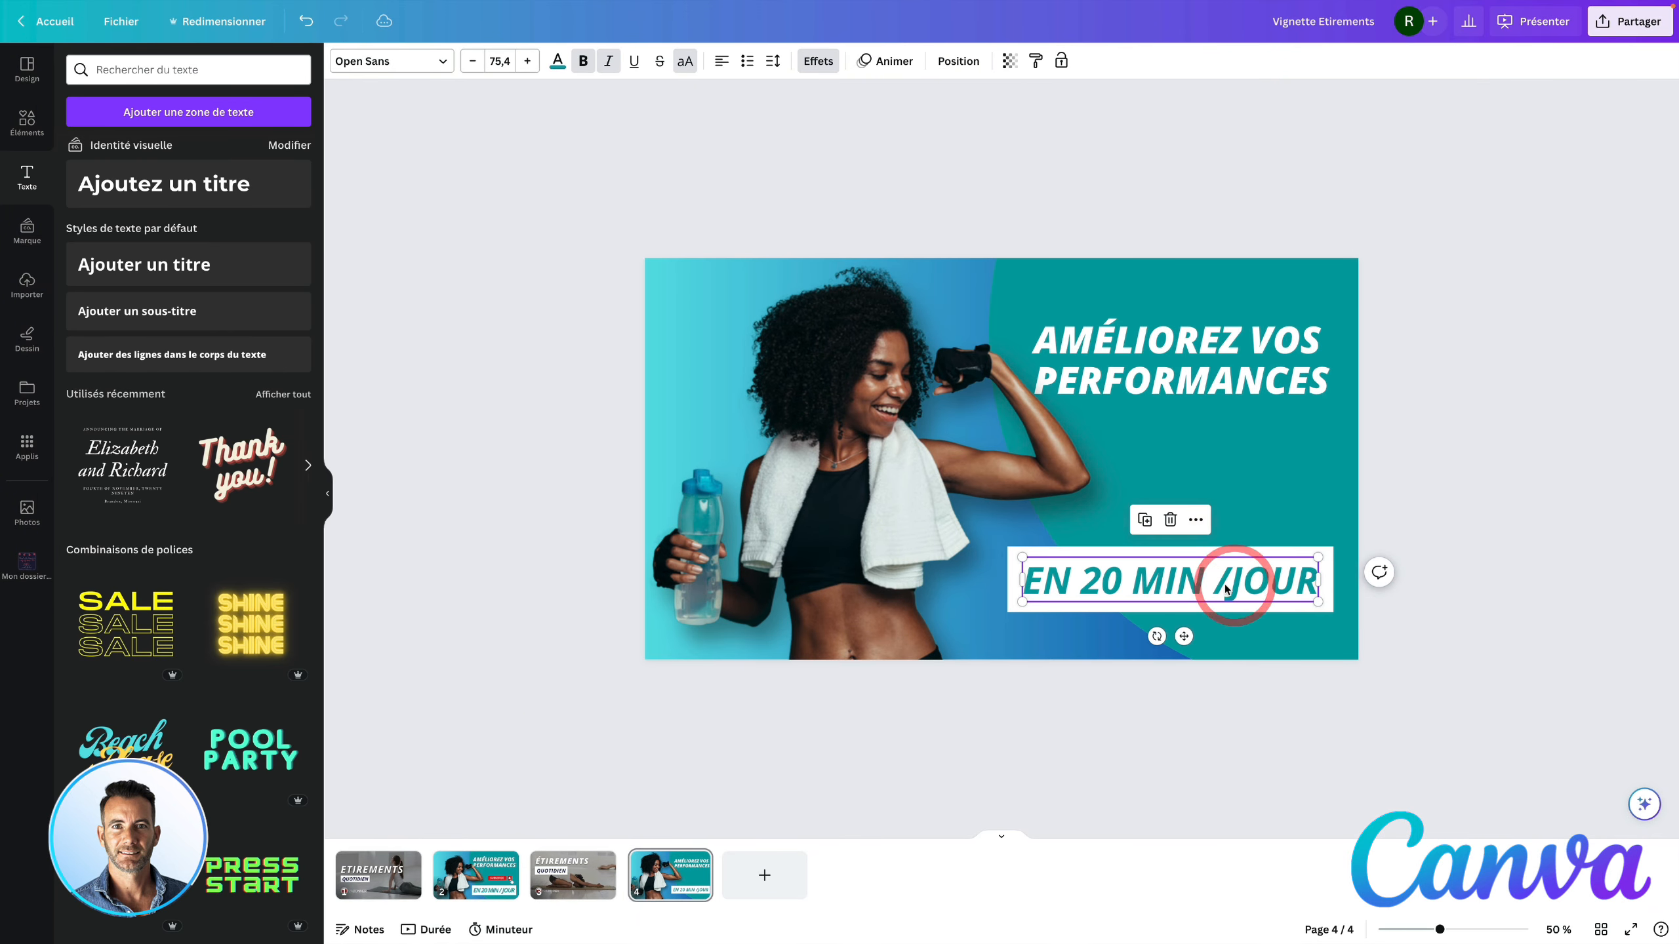
- Insert a space after the slash so the text reads "EN 20 MIN / JOUR"
double_click(1234, 587)
key(Left)
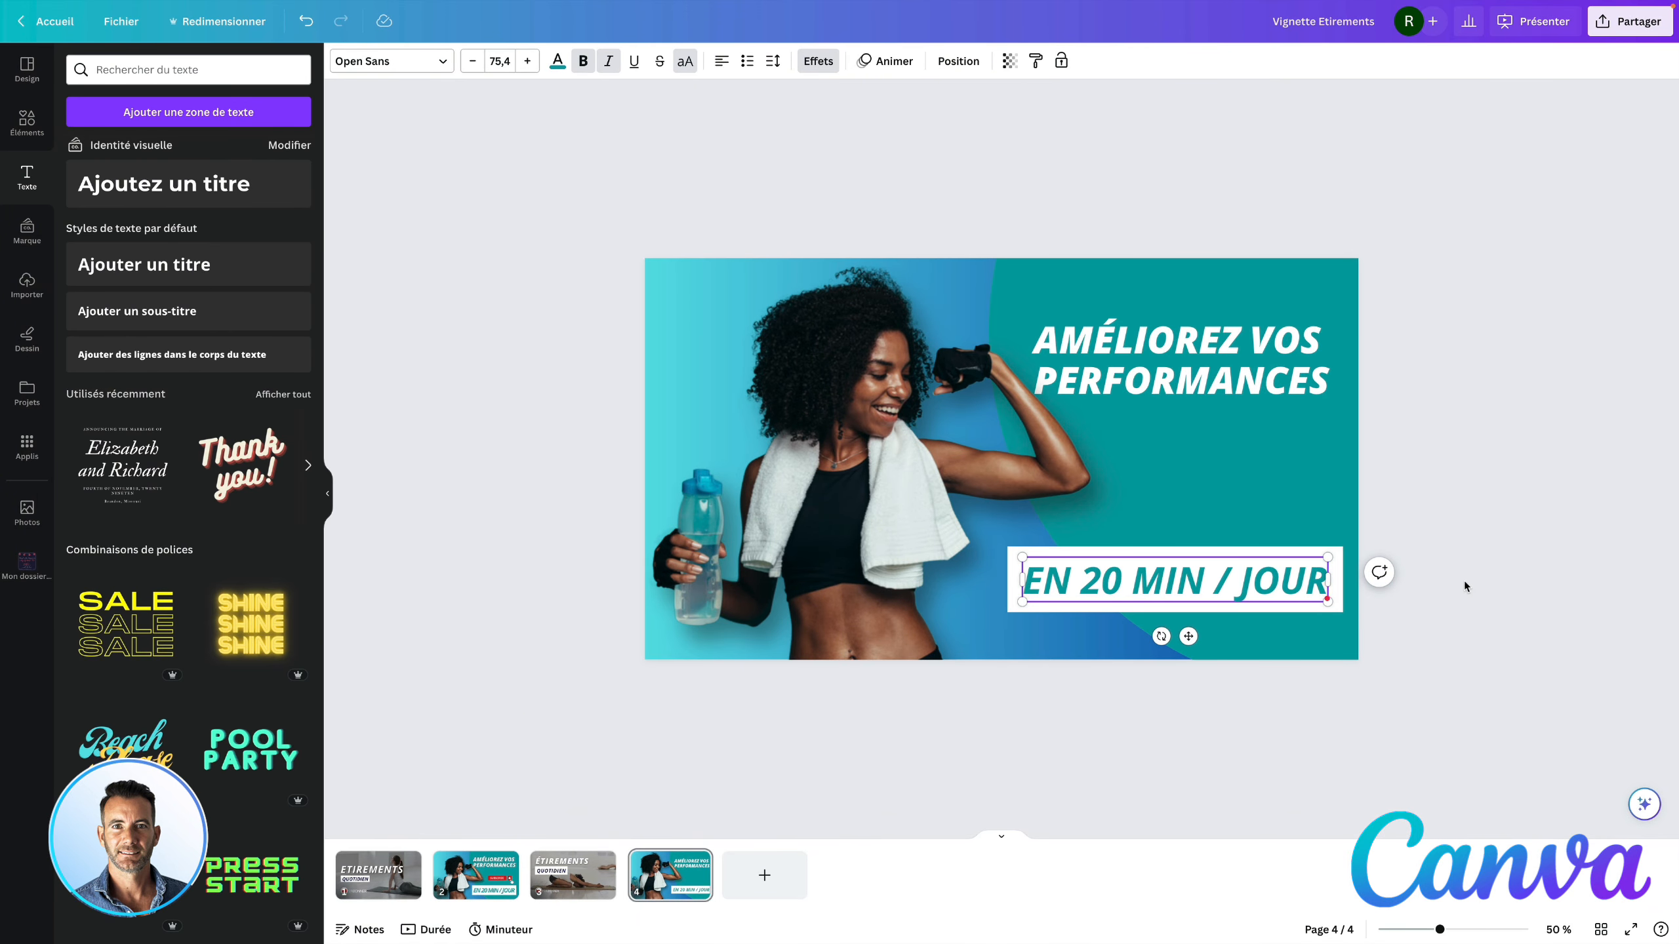
click(1495, 582)
- Search the elements for "youtube s'abonner" and browse all the matching illustrations for a subscribe button
click(26, 121)
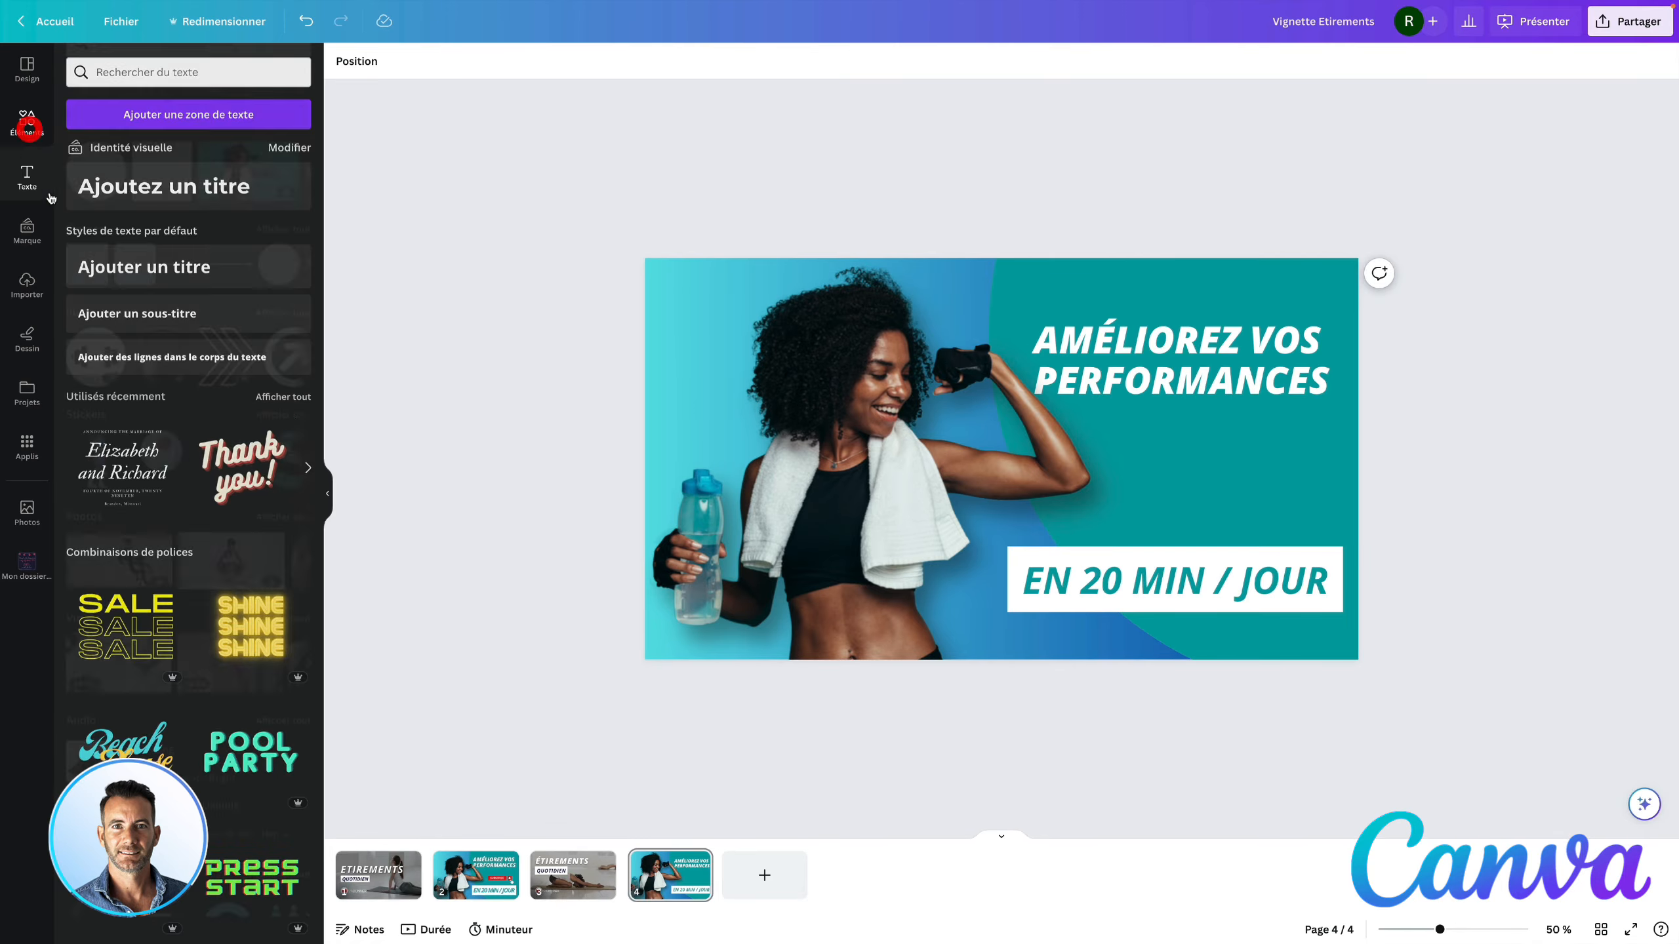
click(139, 70)
text(s'abonner)
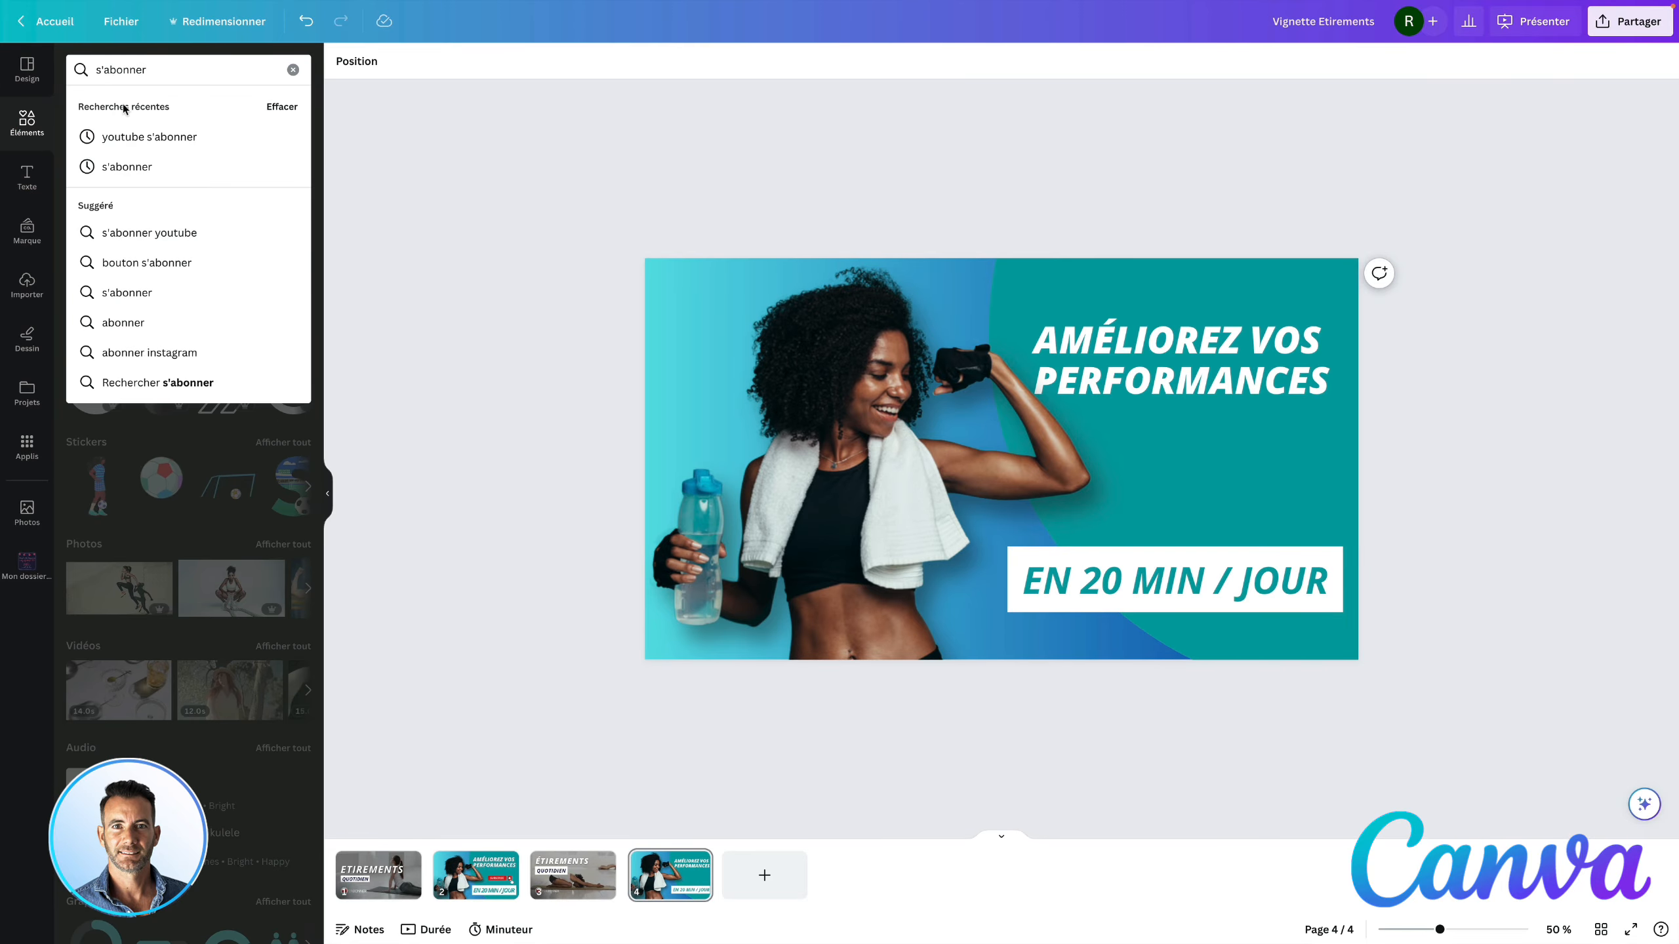
click(136, 137)
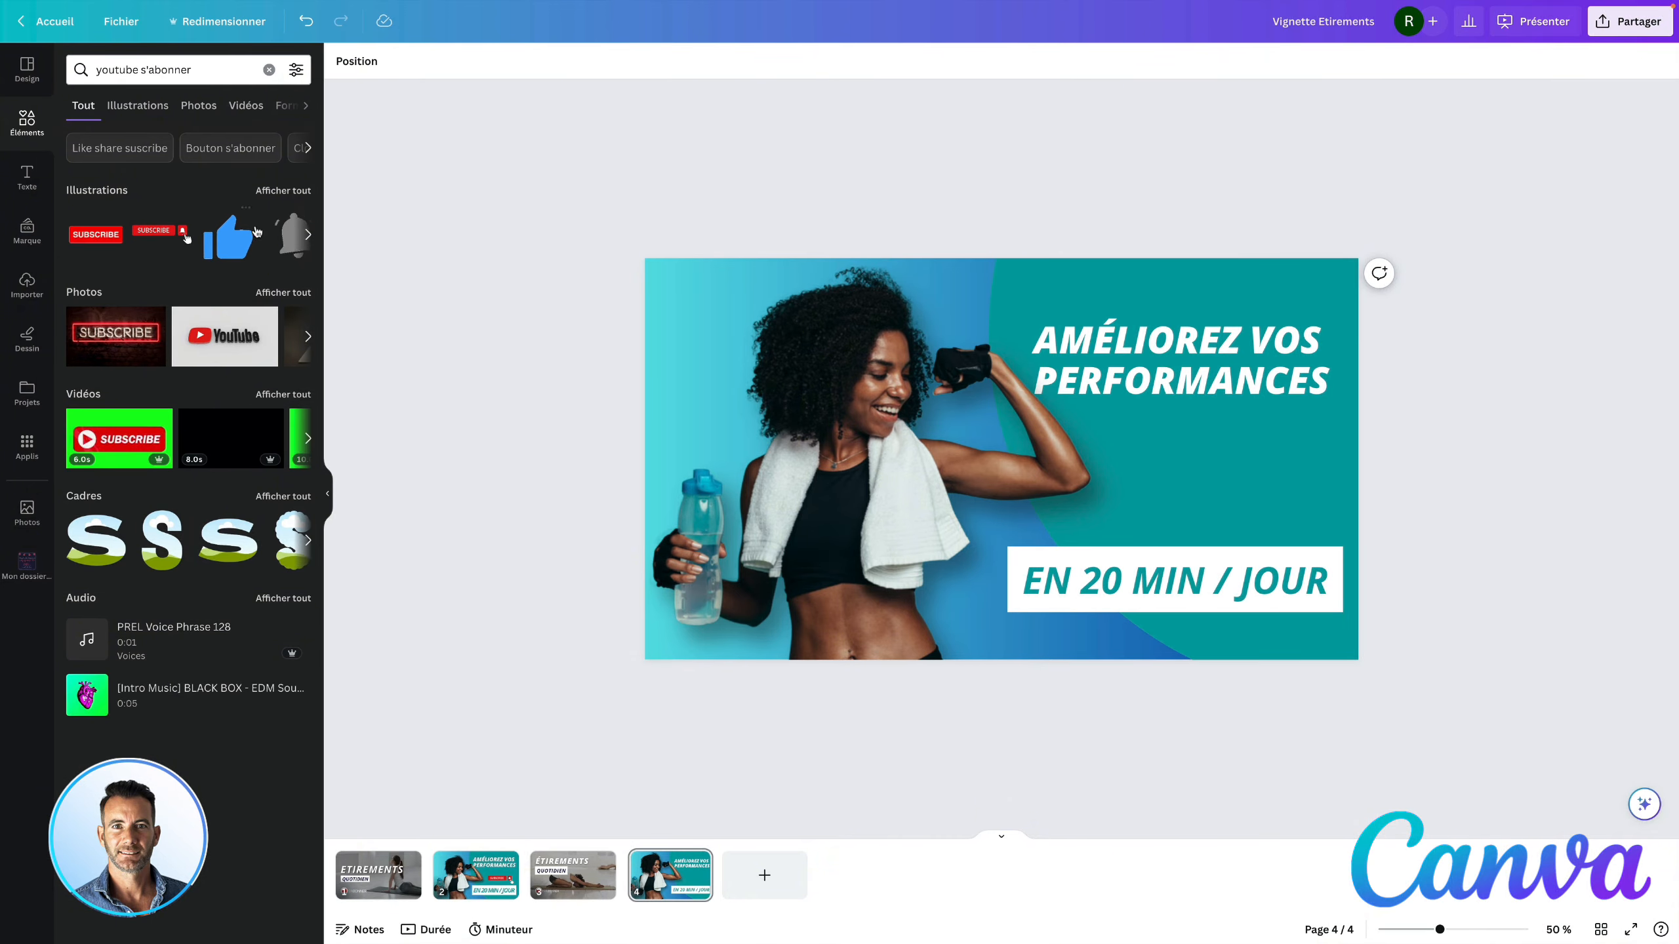
click(279, 192)
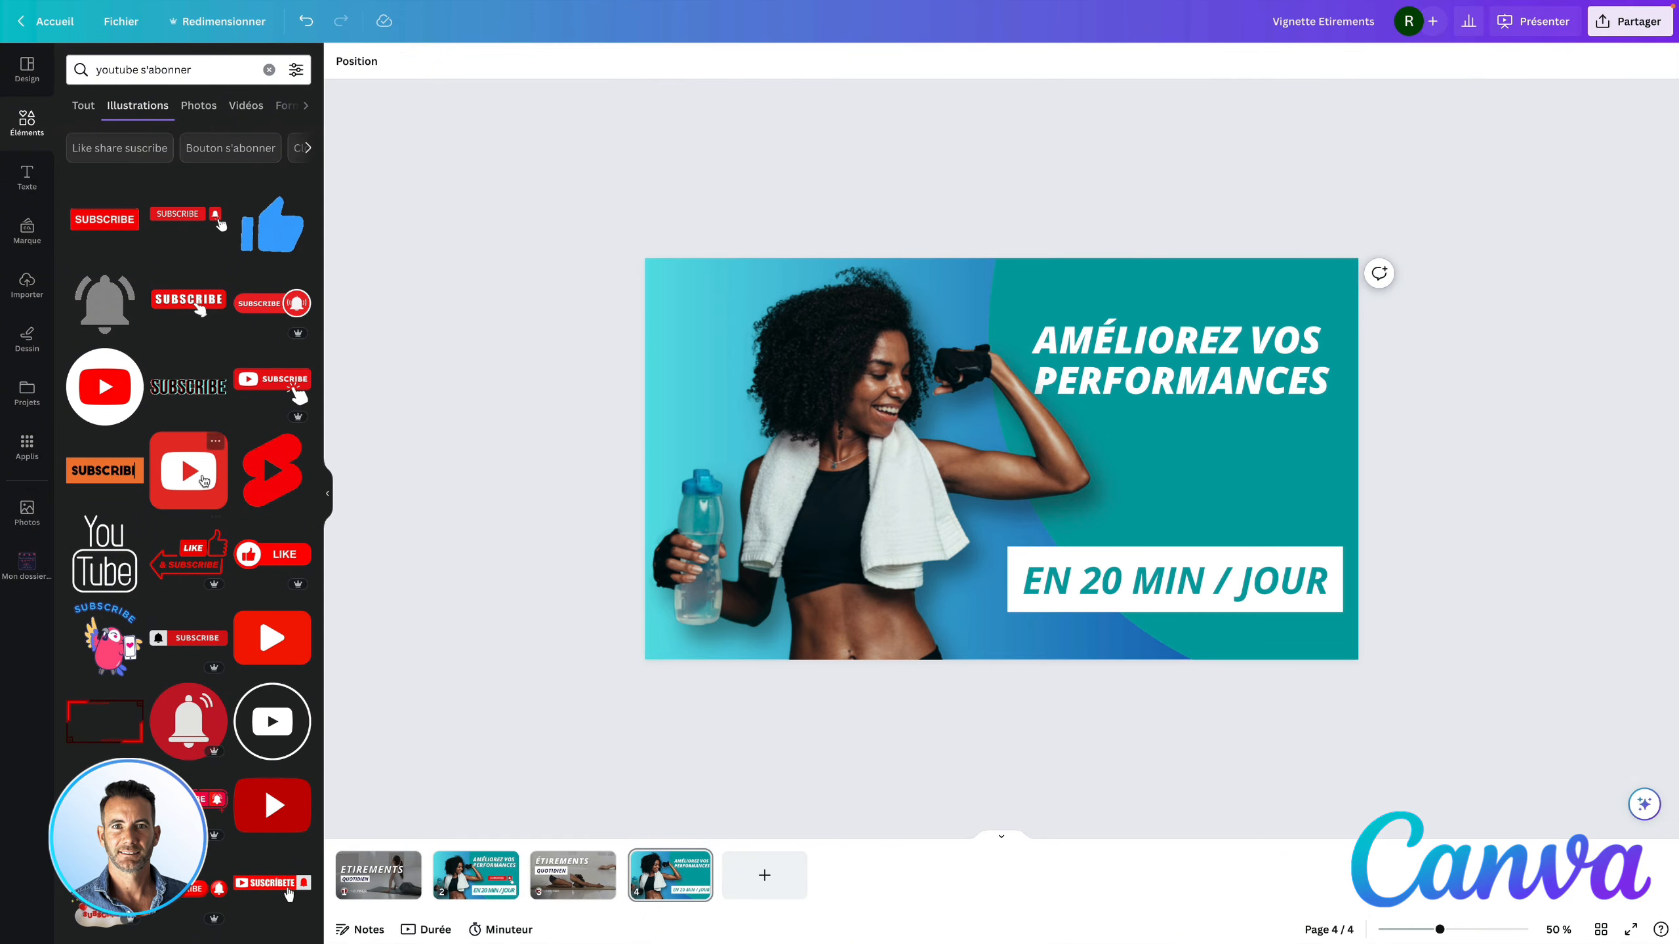
scroll(204, 480, down, 5)
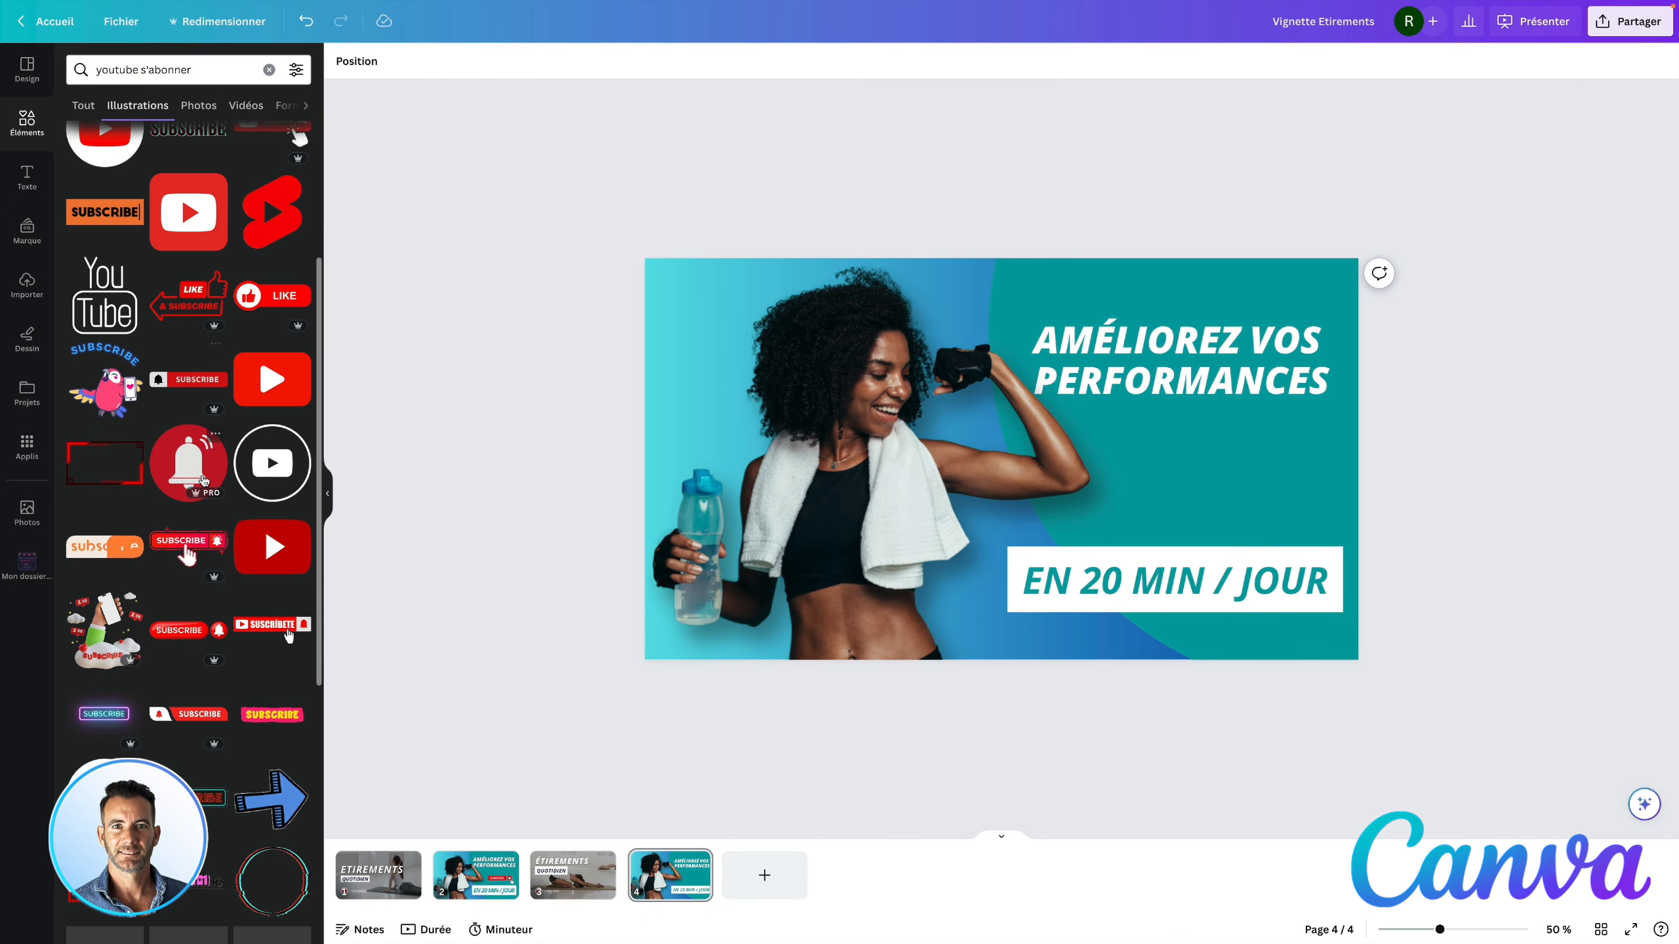
scroll(204, 482, up, 4)
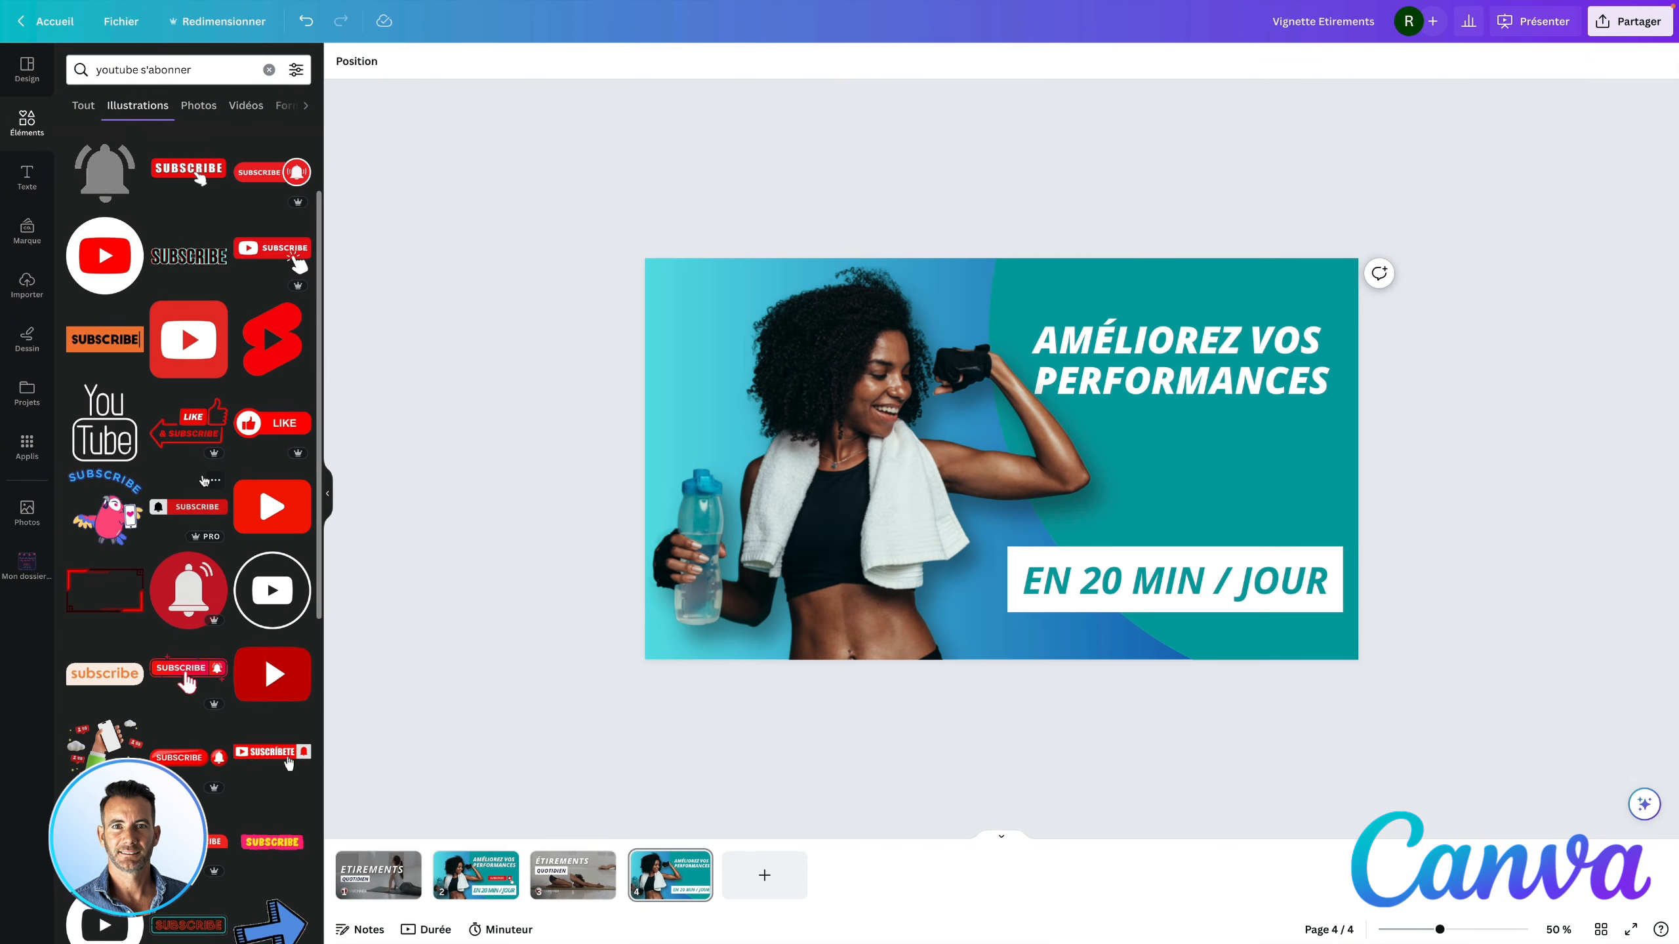
scroll(203, 483, up, 2)
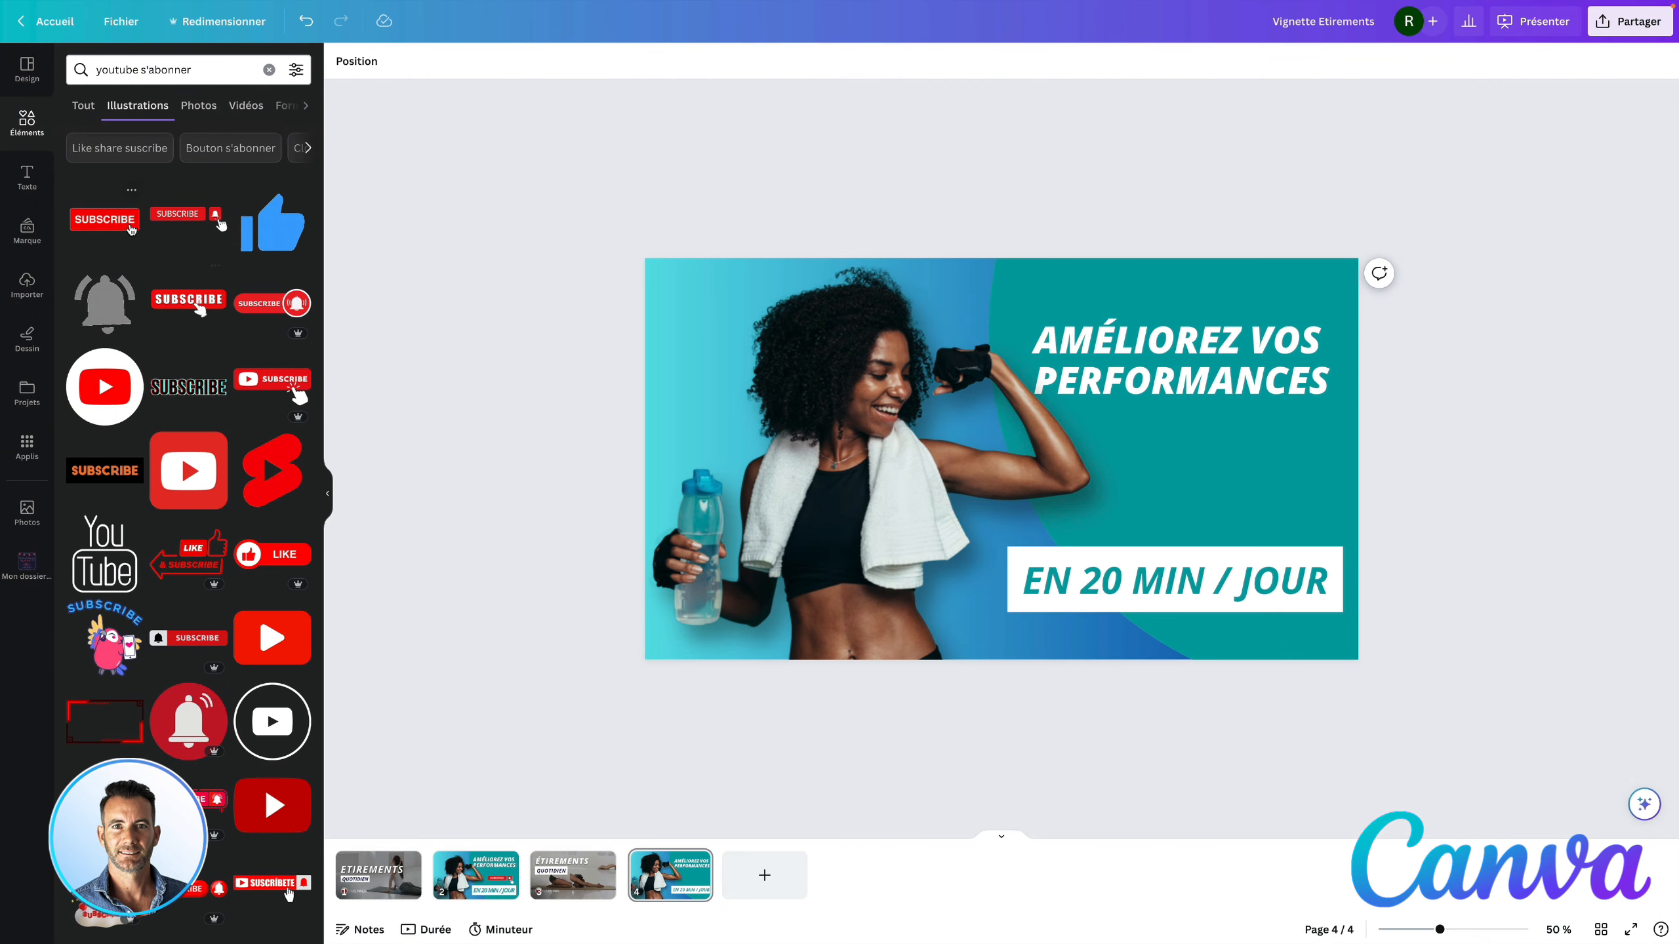
drag(177, 230, 1033, 377)
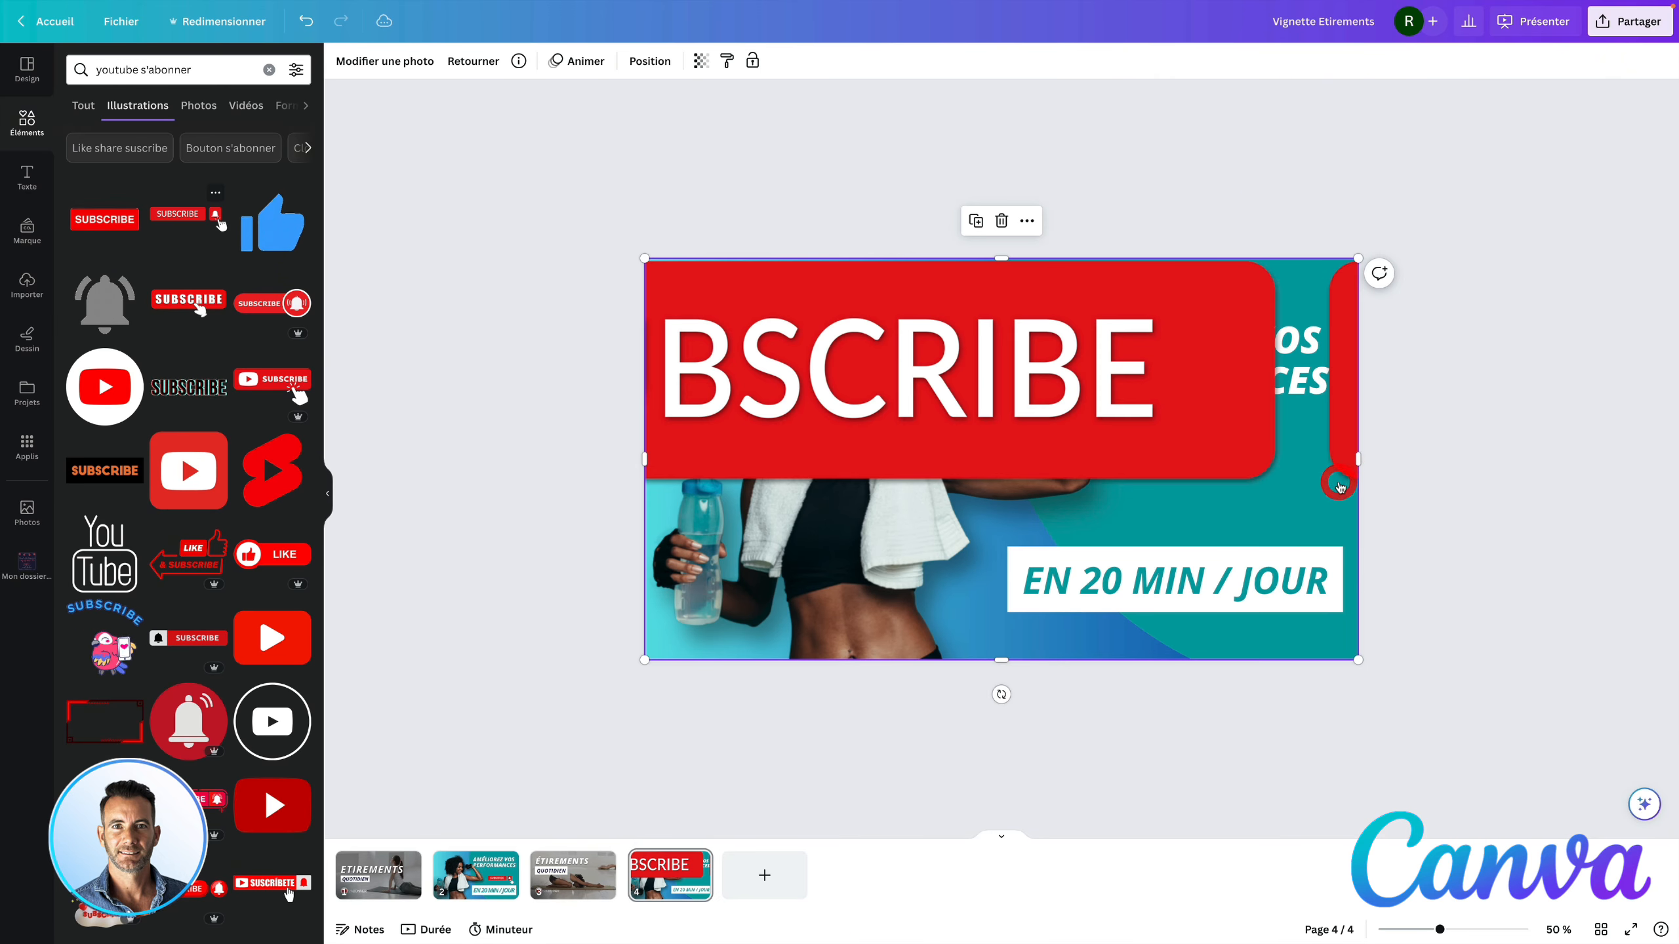
double_click(1033, 377)
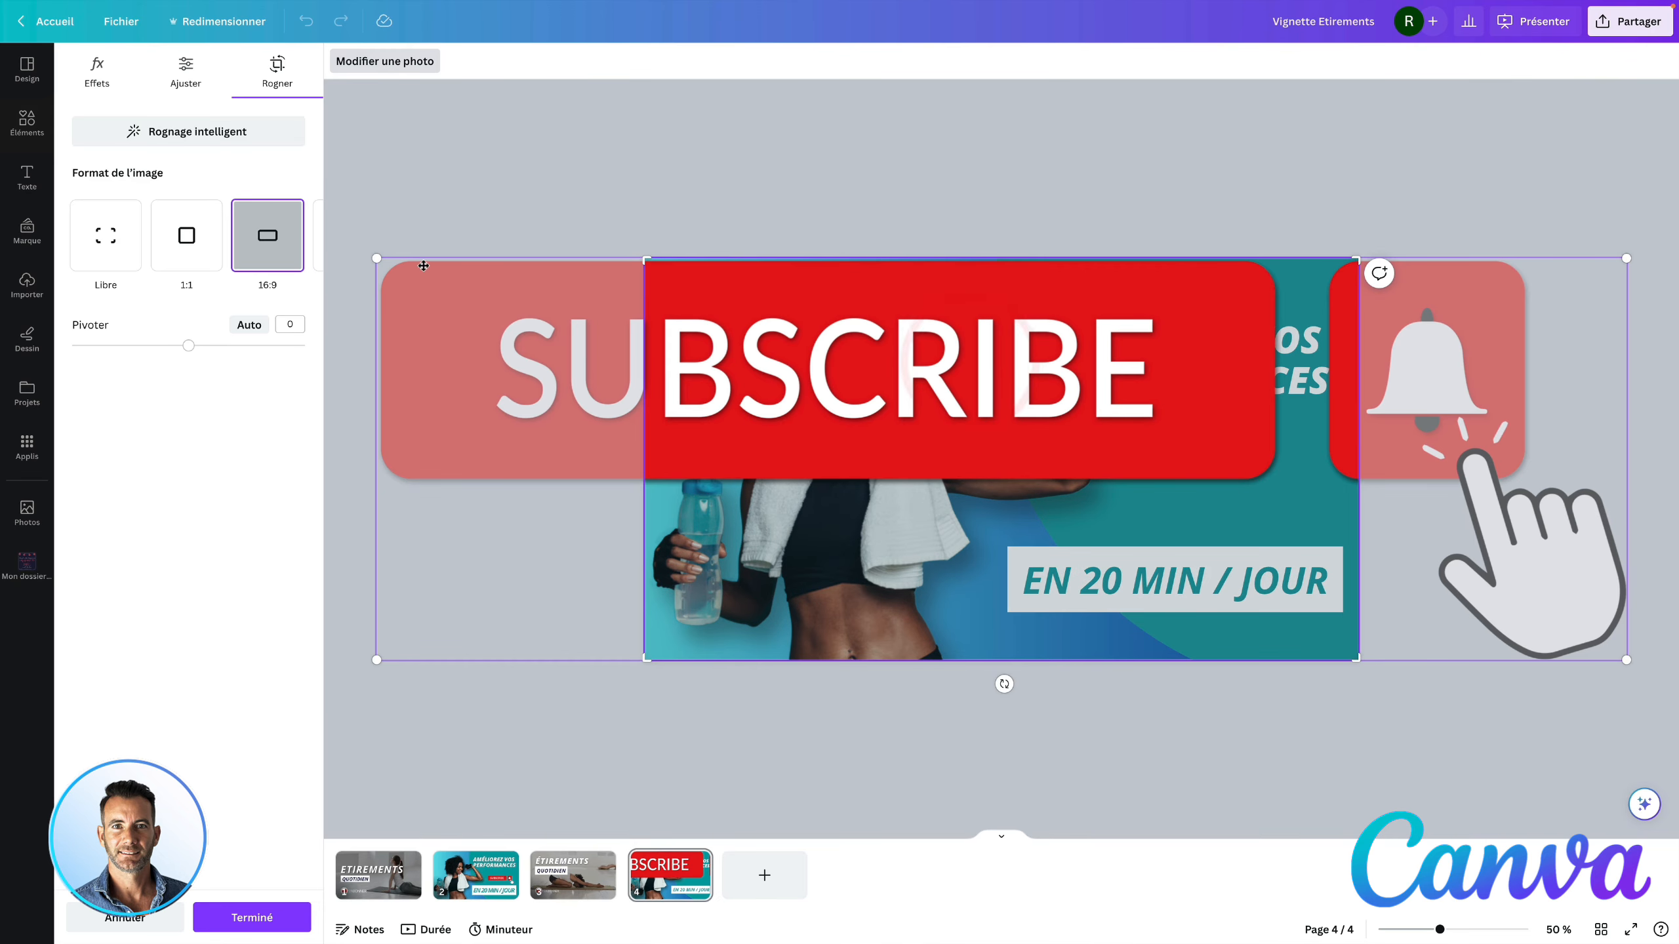
right_click(800, 388)
click(906, 746)
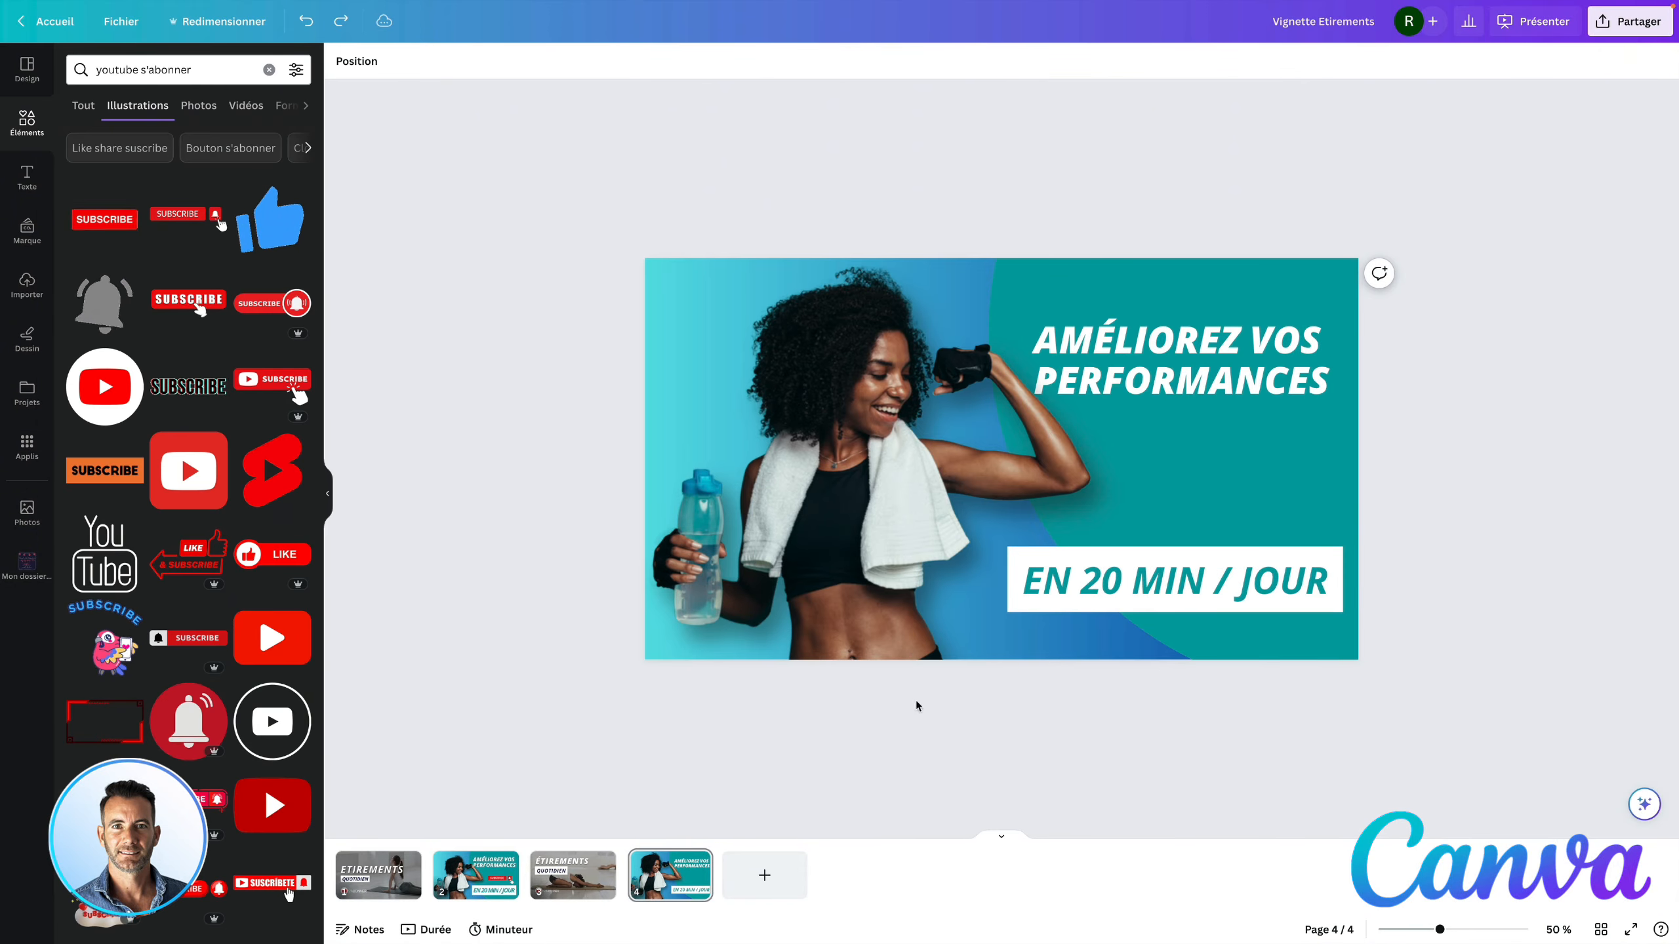
click(1190, 764)
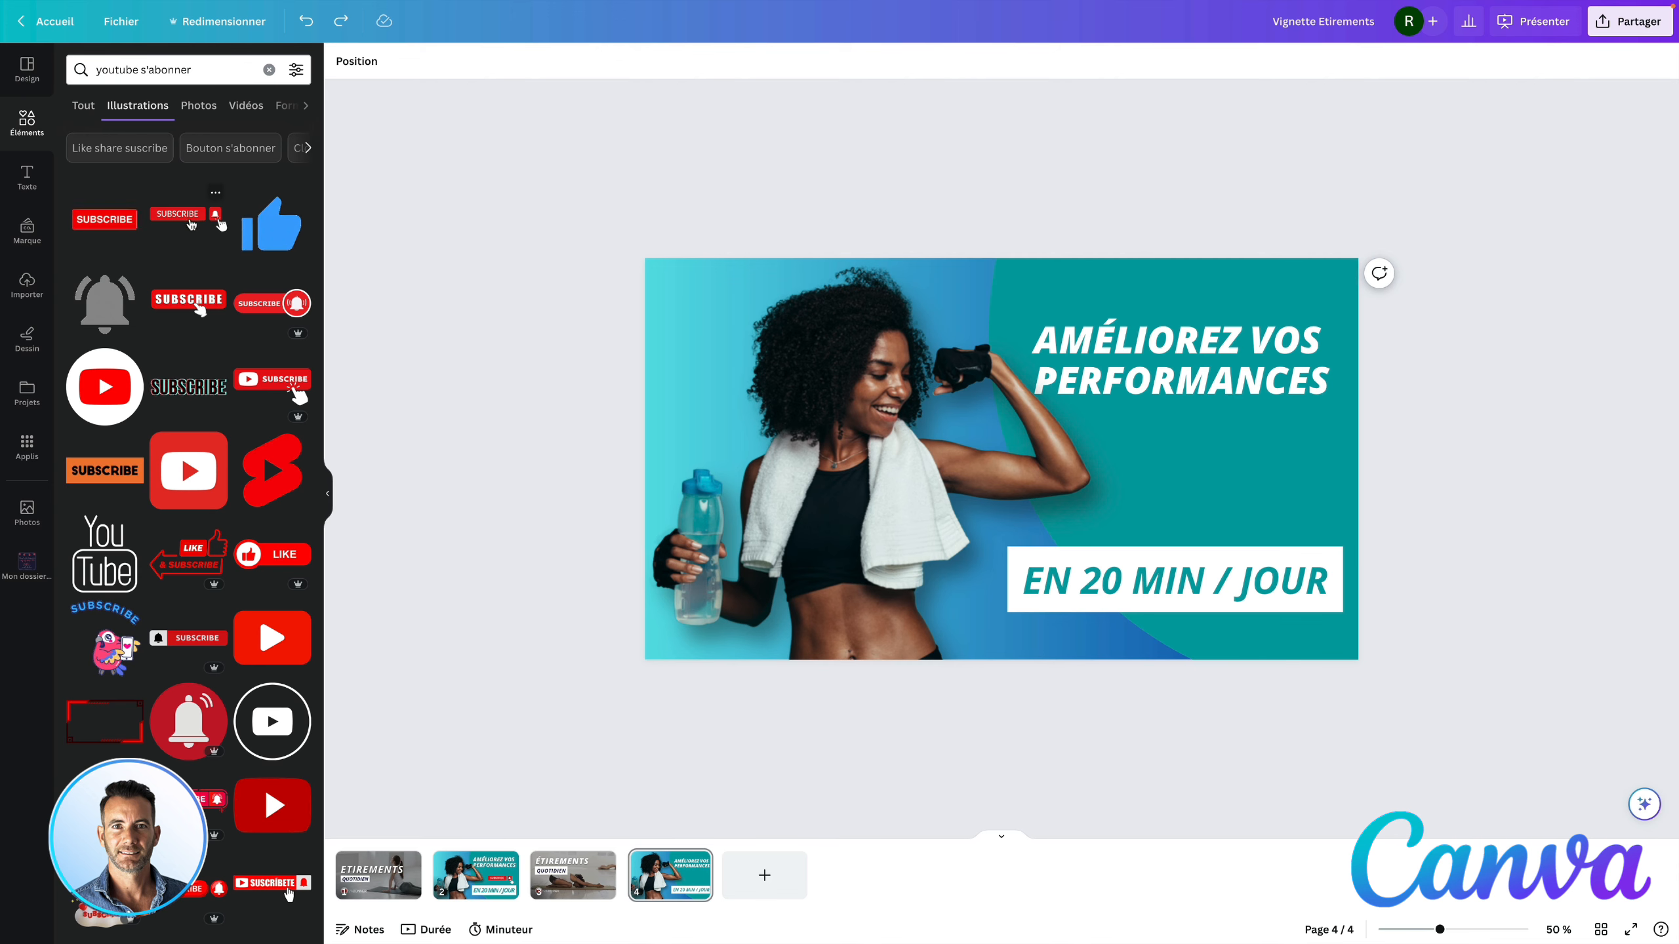
- Add the red SUBSCRIBE button with bell and hand cursor, shrink it slightly, and place it just above the white "EN 20 MIN / JOUR" banner
drag(104, 471, 1357, 684)
click(182, 214)
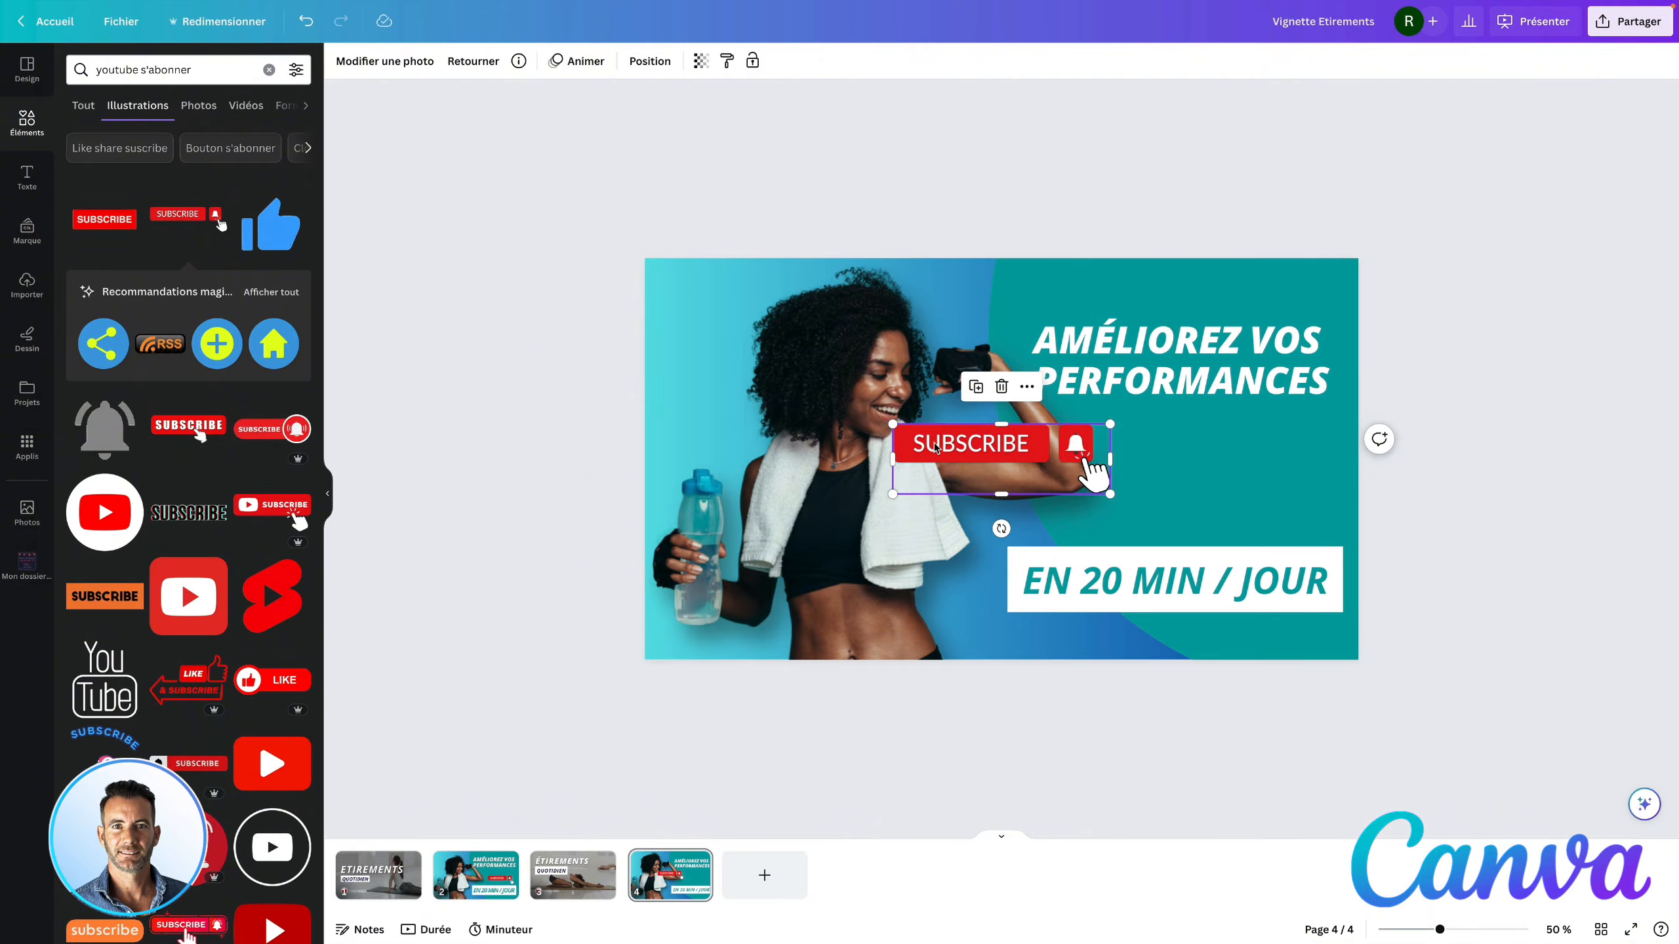
drag(936, 445, 1157, 472)
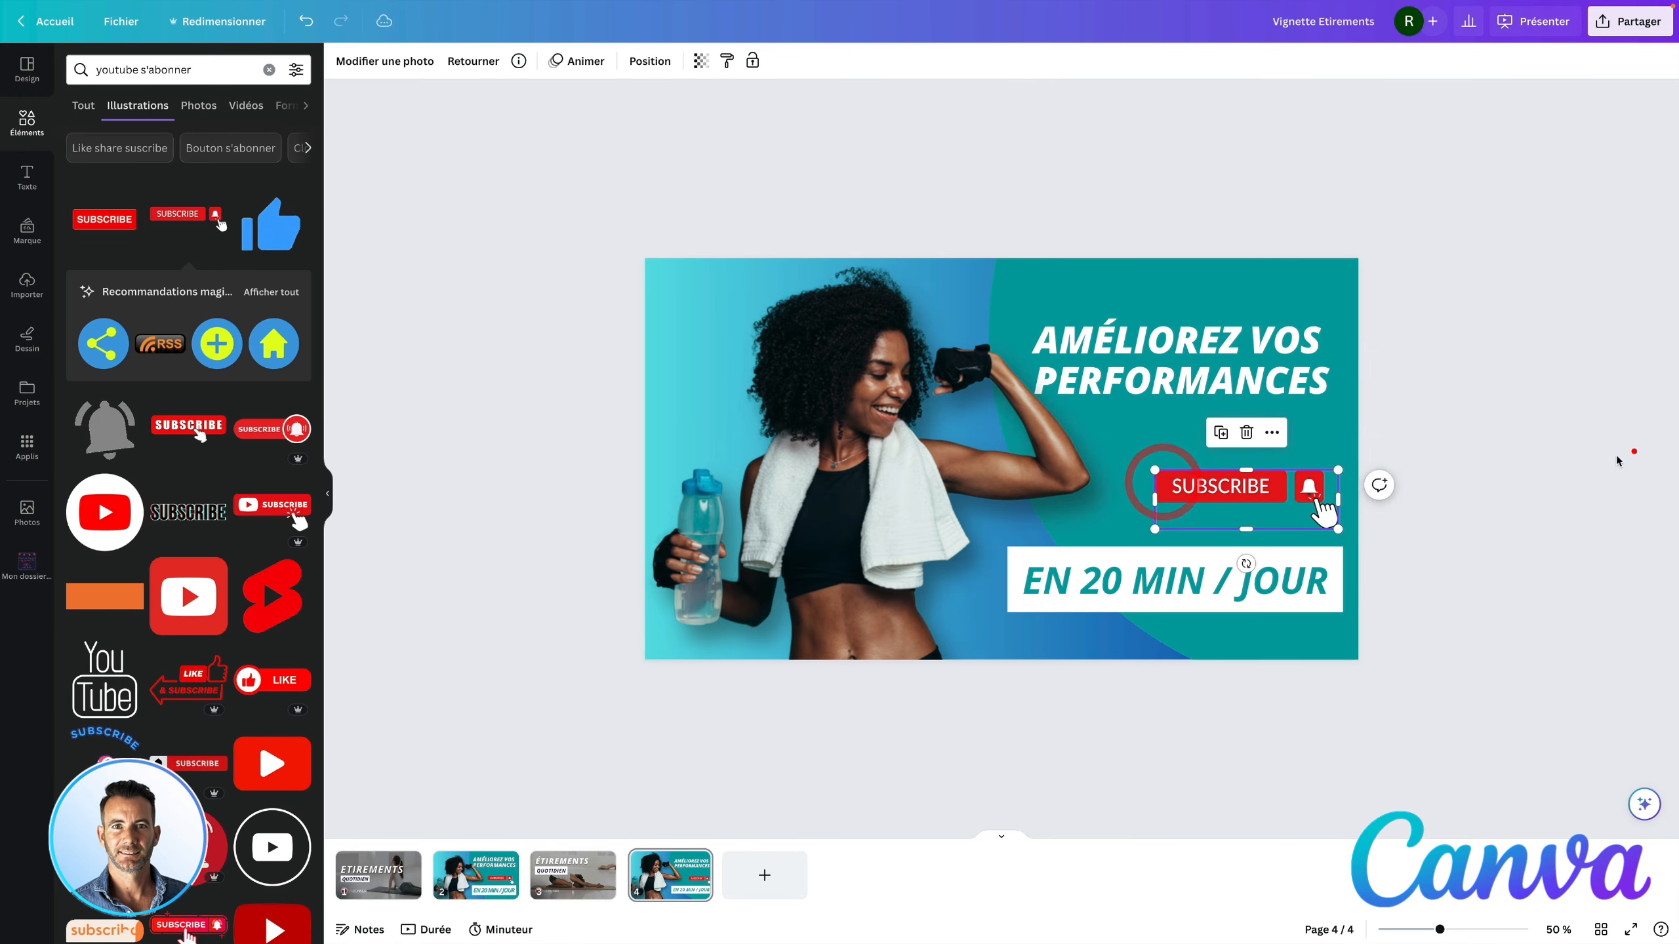
click(1632, 453)
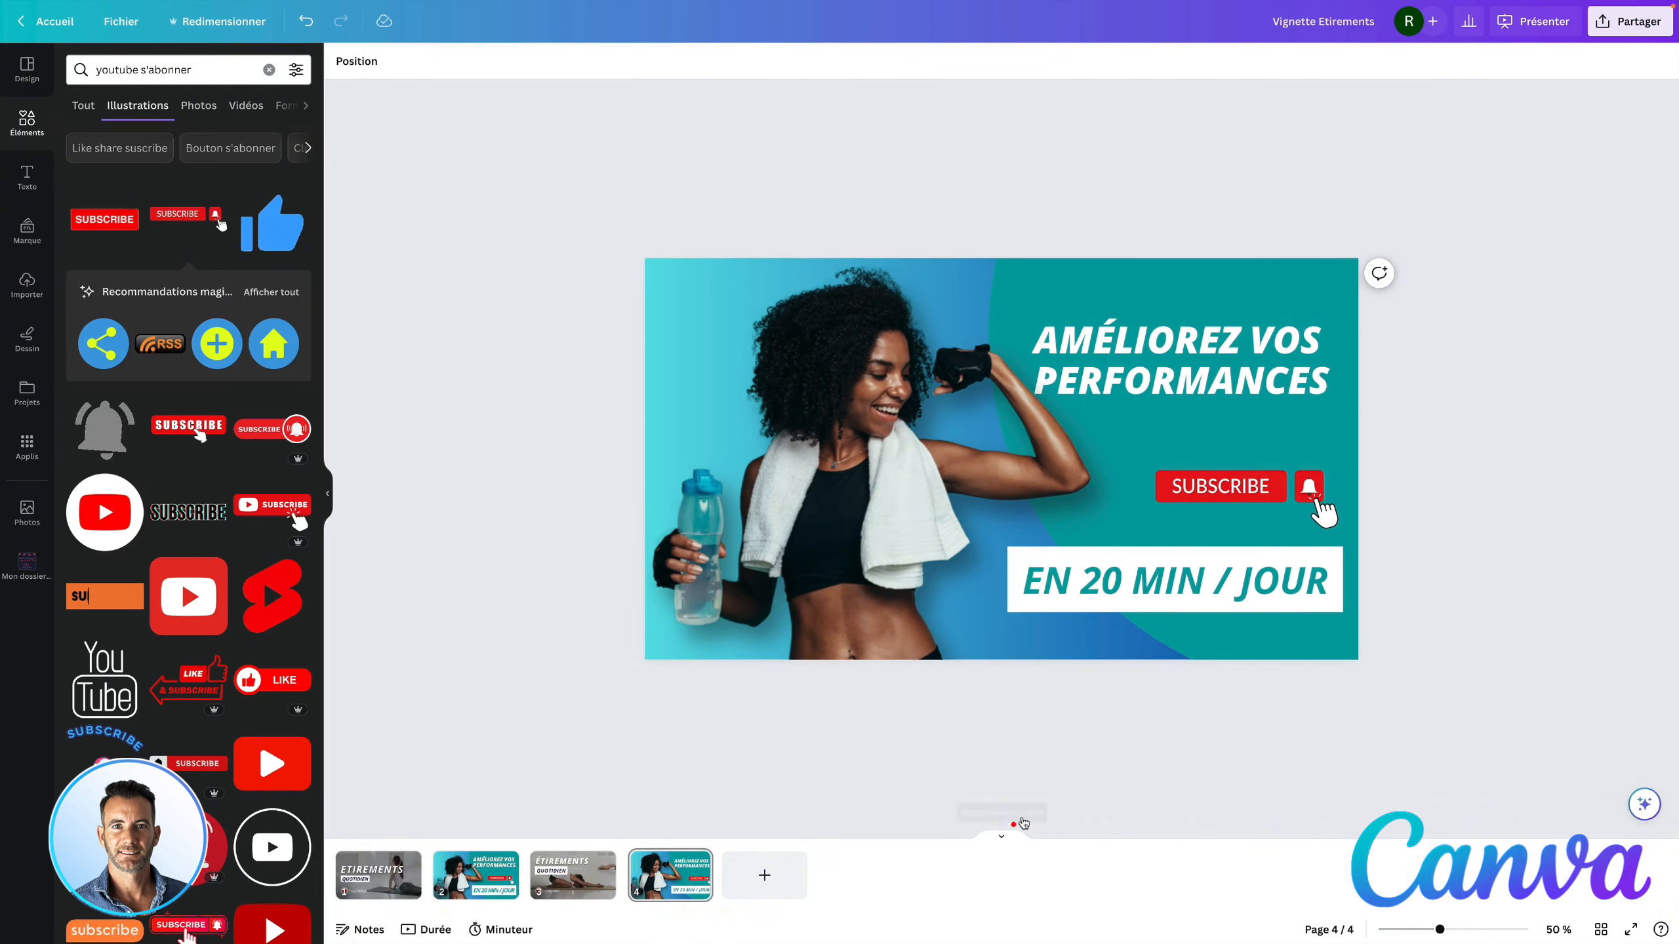
- Show the pages as a scrolling list at 34% zoom and compare the recreated thumbnails with the originals
click(1002, 835)
scroll(1053, 505, down, 8)
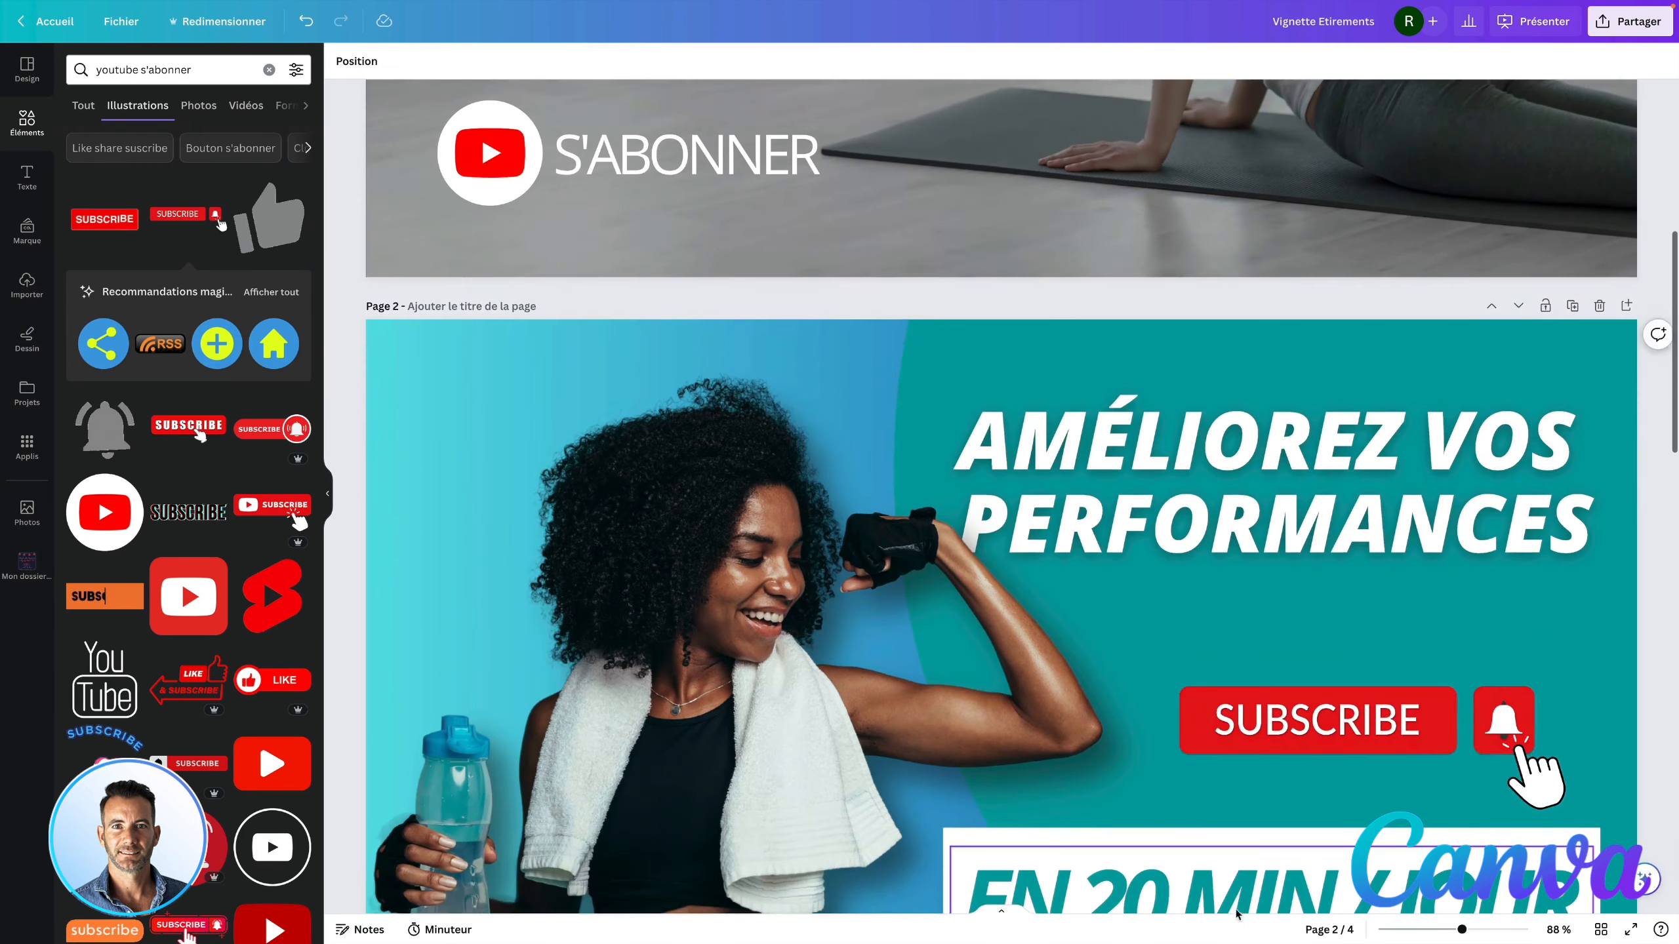
drag(1461, 930, 1425, 932)
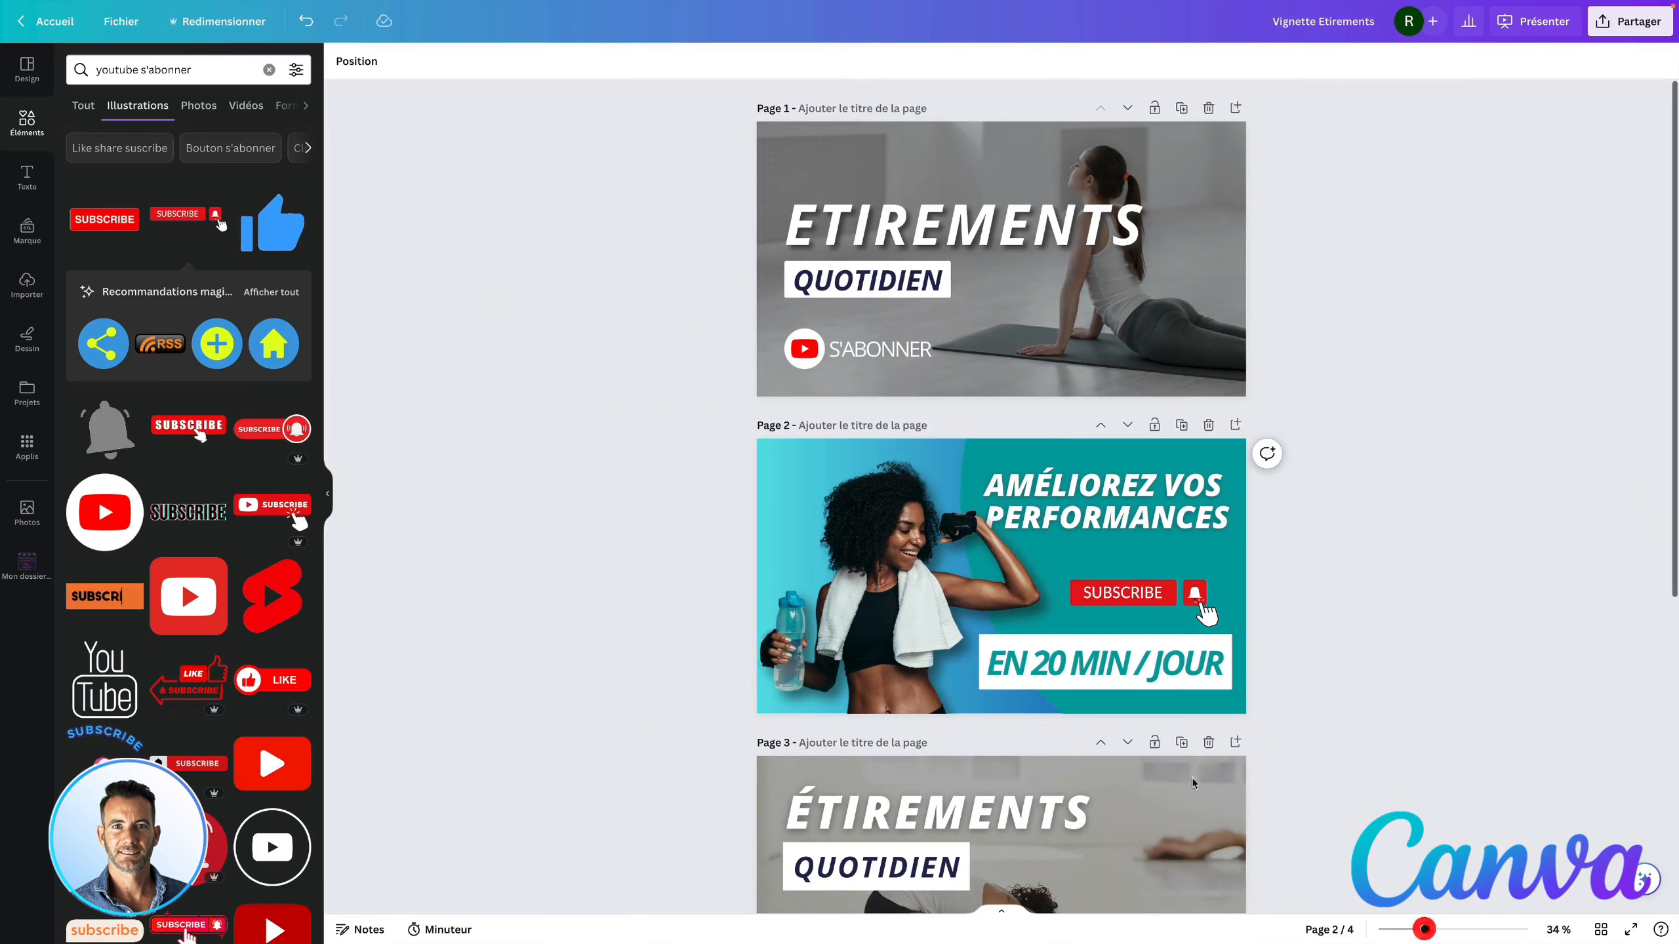
scroll(1062, 448, down, 3)
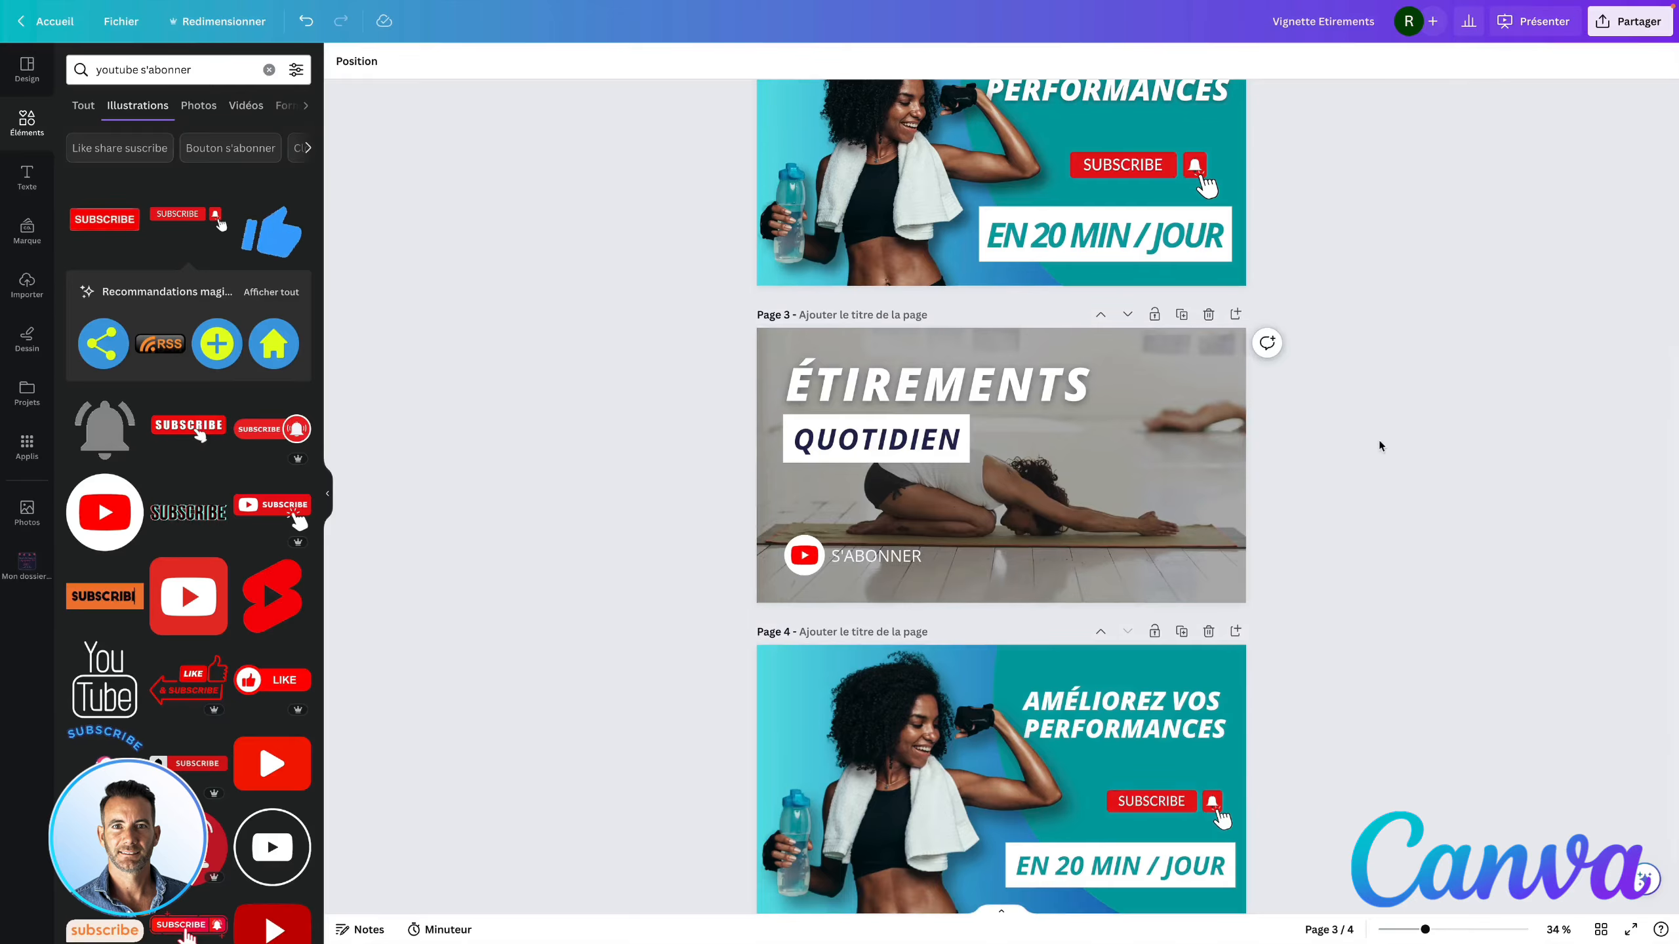
scroll(1375, 450, up, 4)
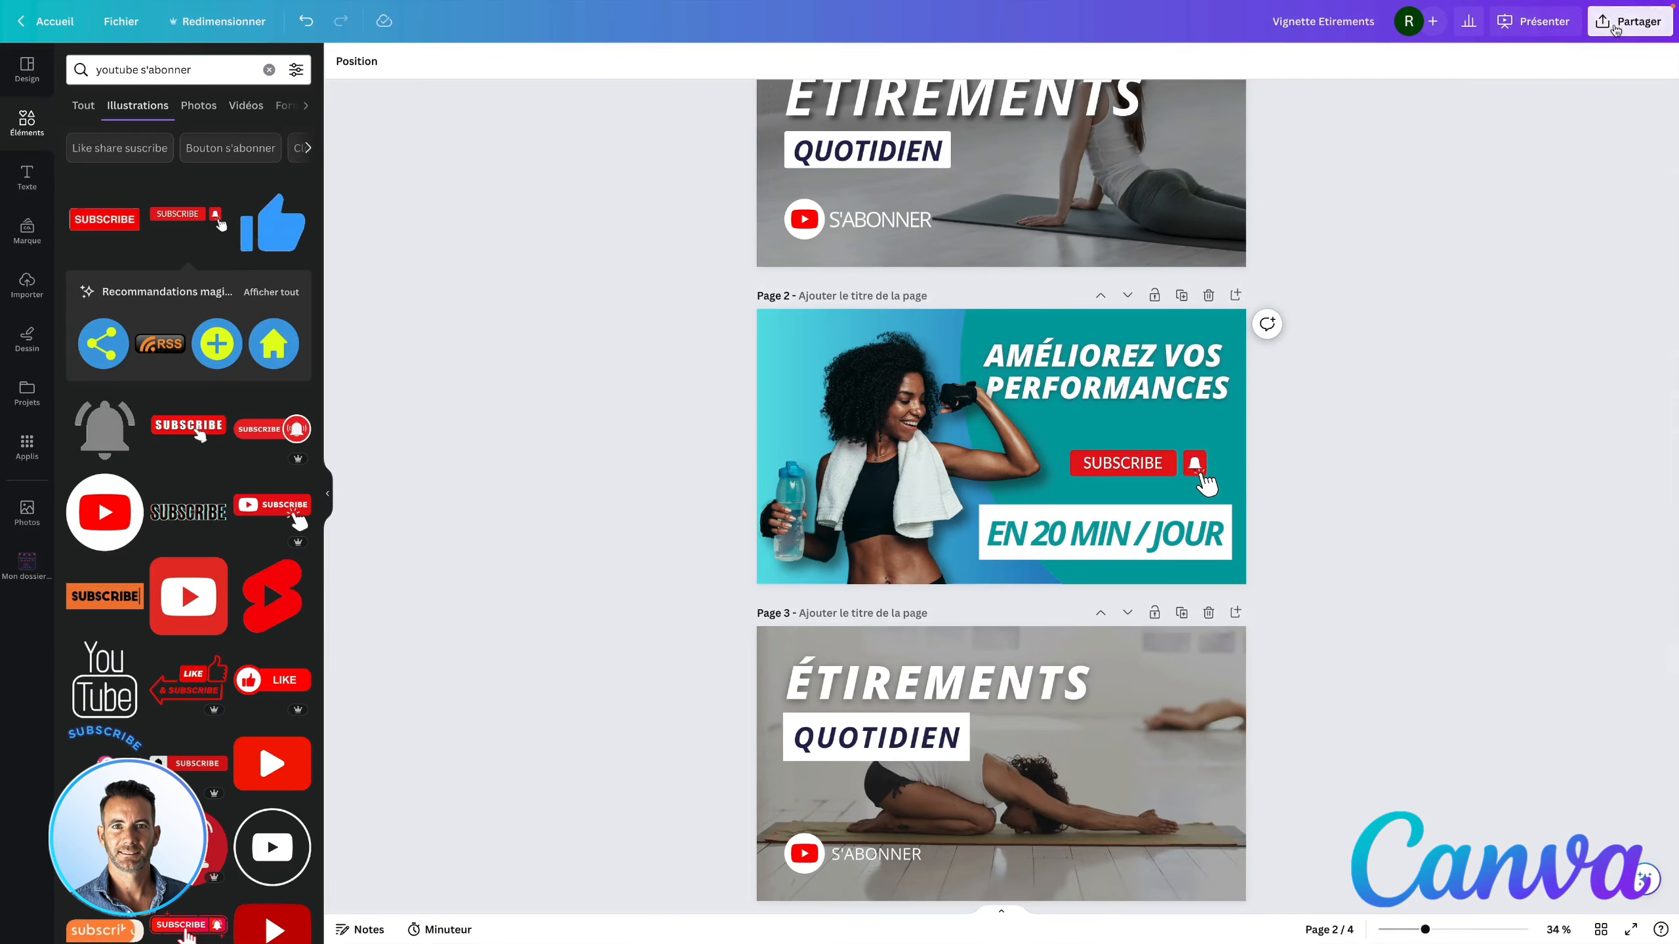
- Set the design's download file type to JPG and open the selection of pages to export
click(1629, 21)
click(1514, 397)
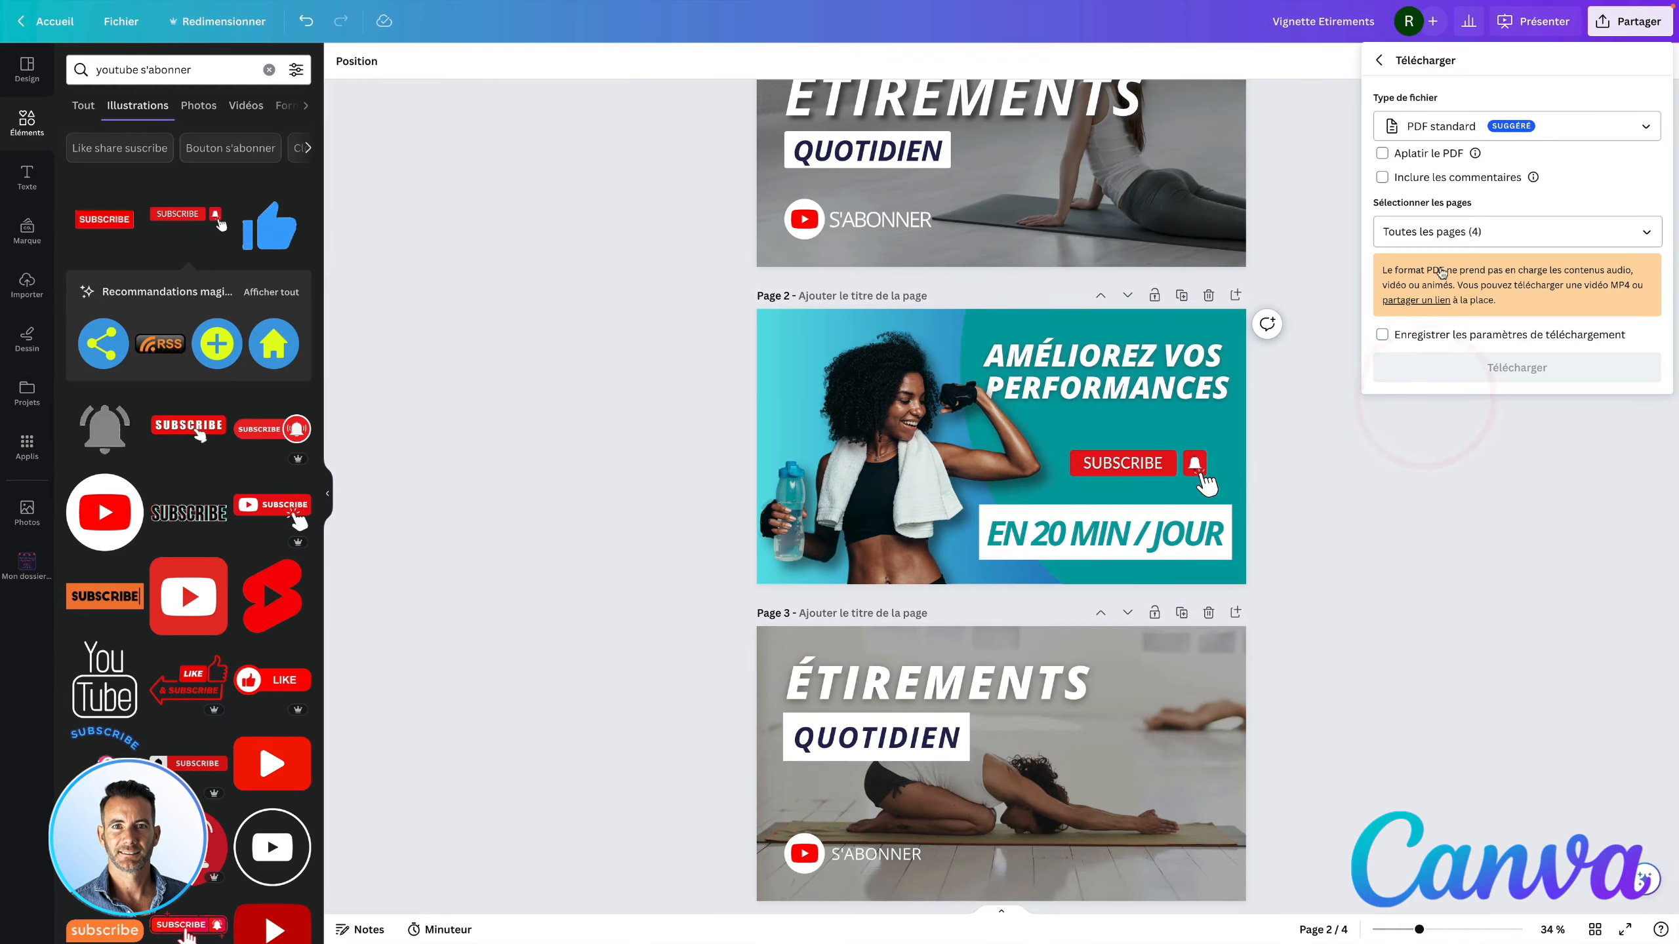
click(1439, 127)
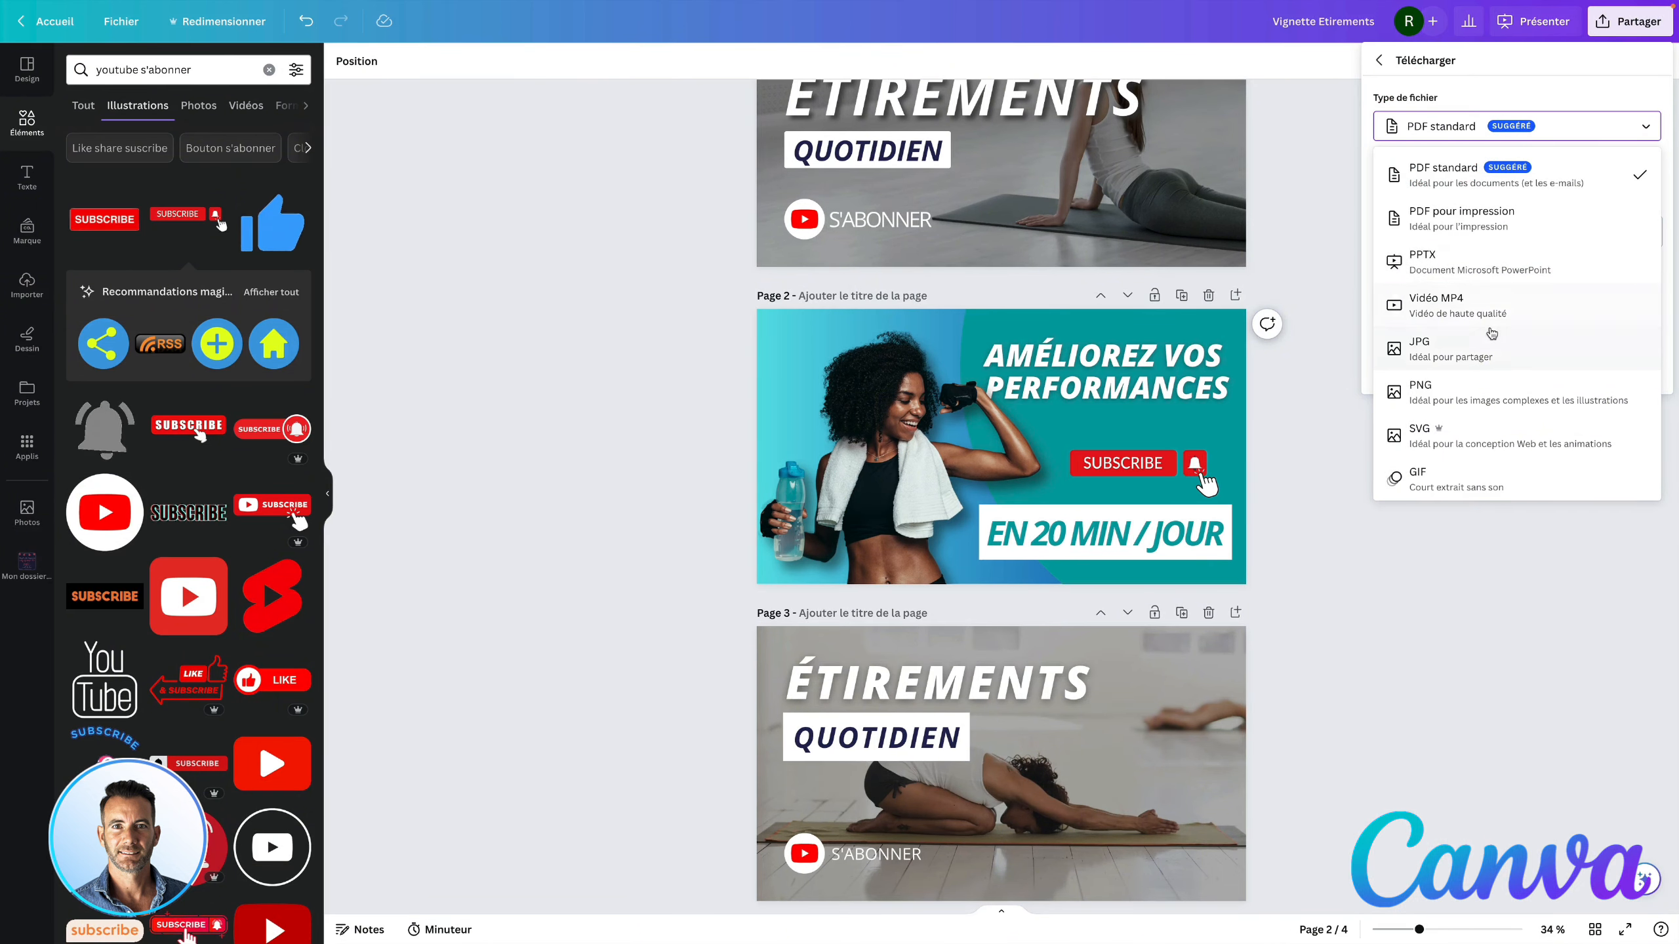
click(1489, 343)
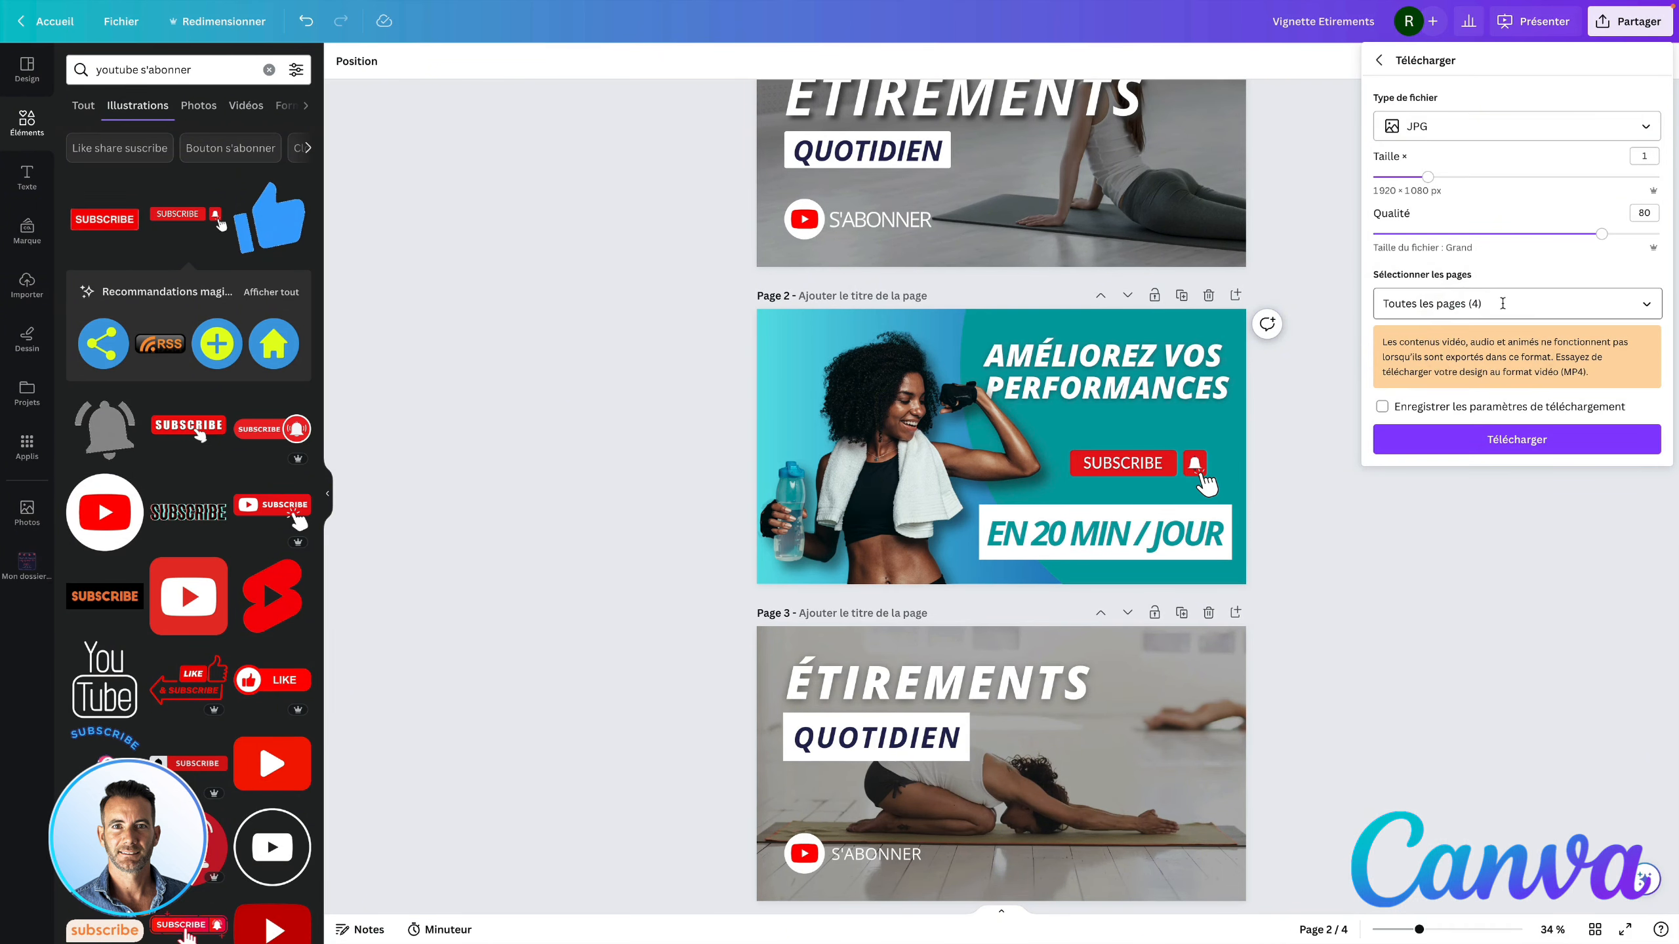
click(1504, 303)
scroll(1640, 396, down, 2)
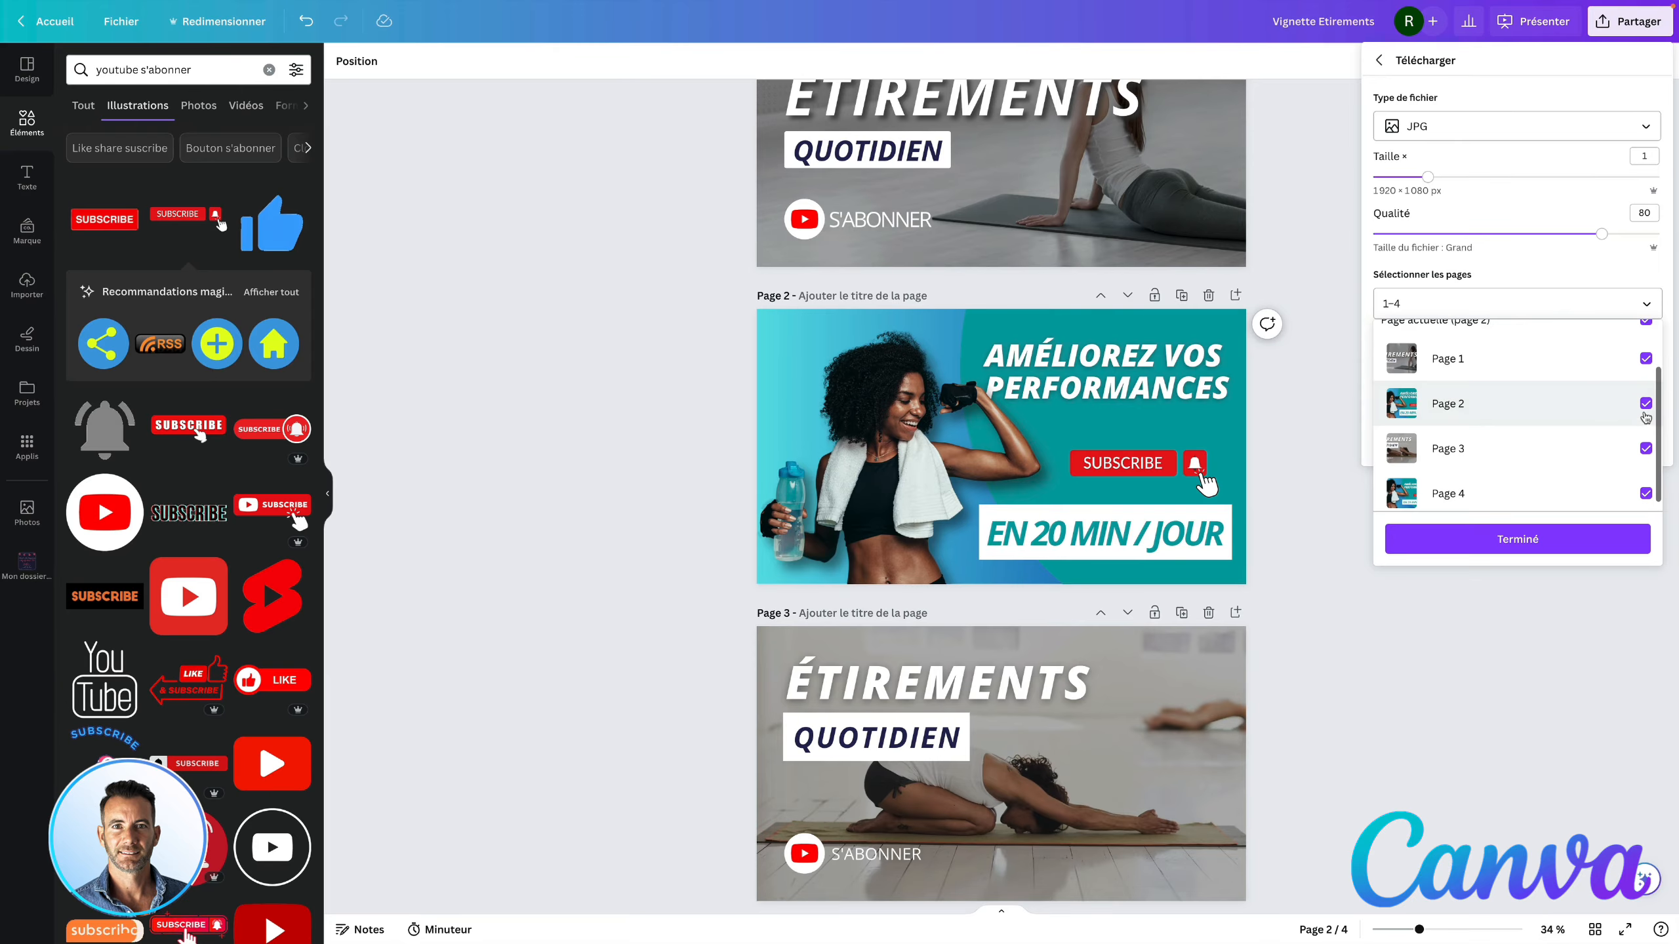